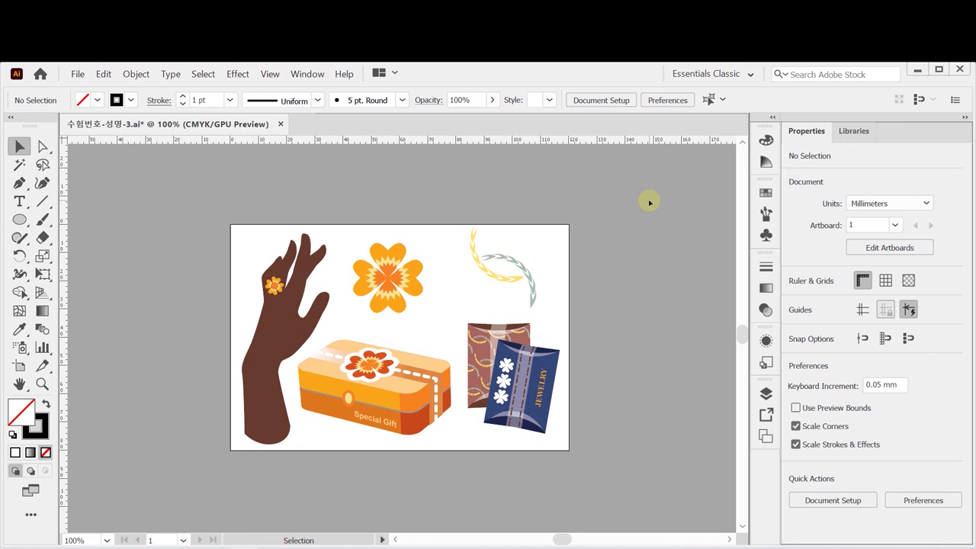
Step: Create a new 120 × 80 mm landscape document in millimetres with CMYK colour and High (300 ppi) raster effects
{"action": "left_click", "coordinate": [85, 77]}
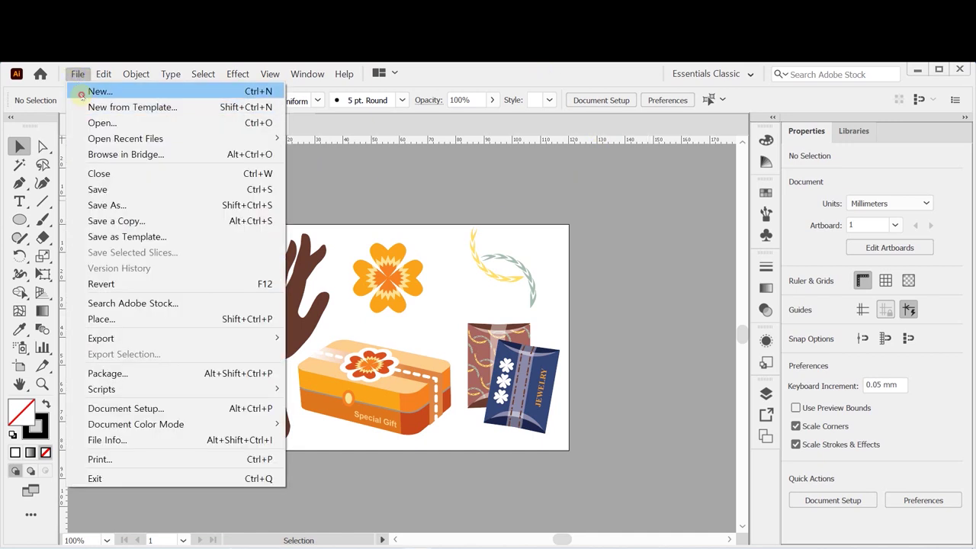
{"action": "left_click", "coordinate": [87, 90]}
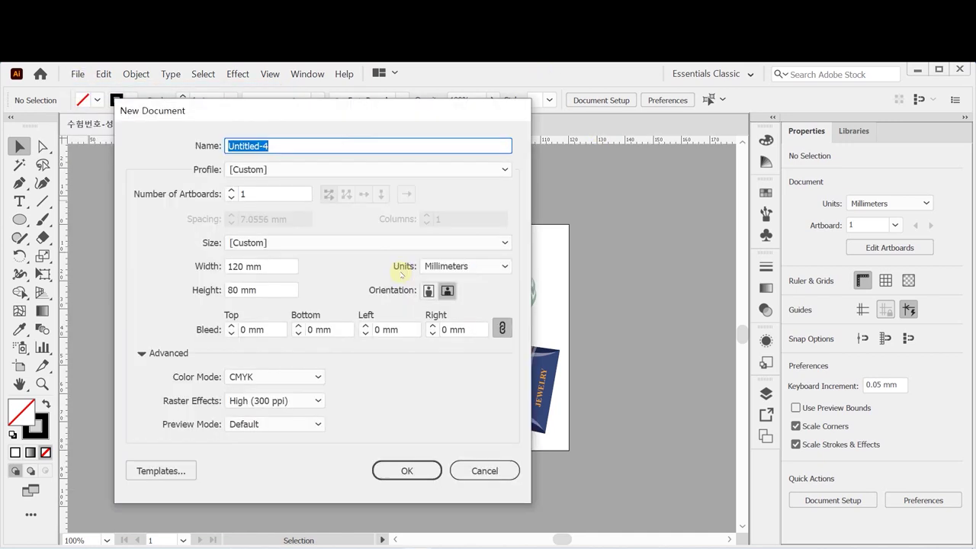
{"action": "left_click", "coordinate": [471, 267]}
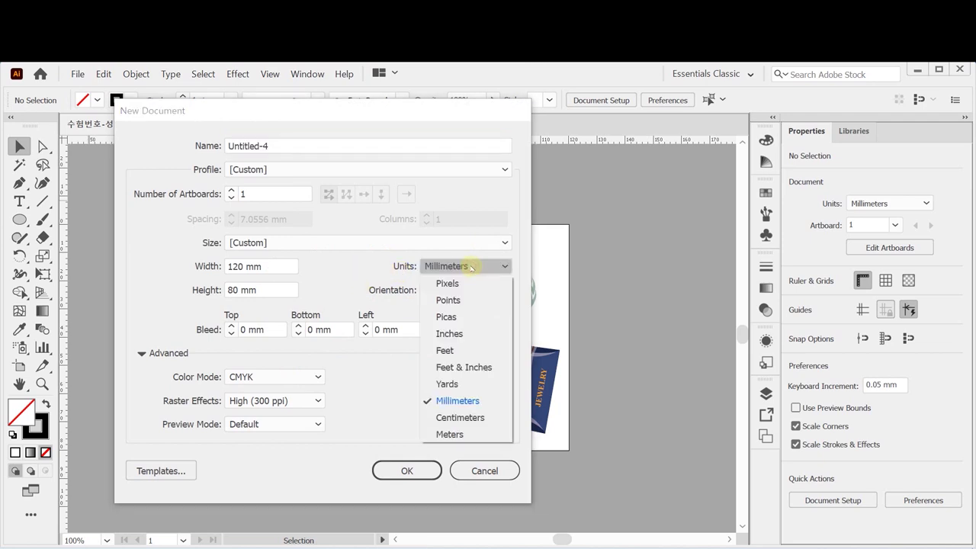
{"action": "left_click", "coordinate": [467, 400]}
{"action": "left_click", "coordinate": [286, 267]}
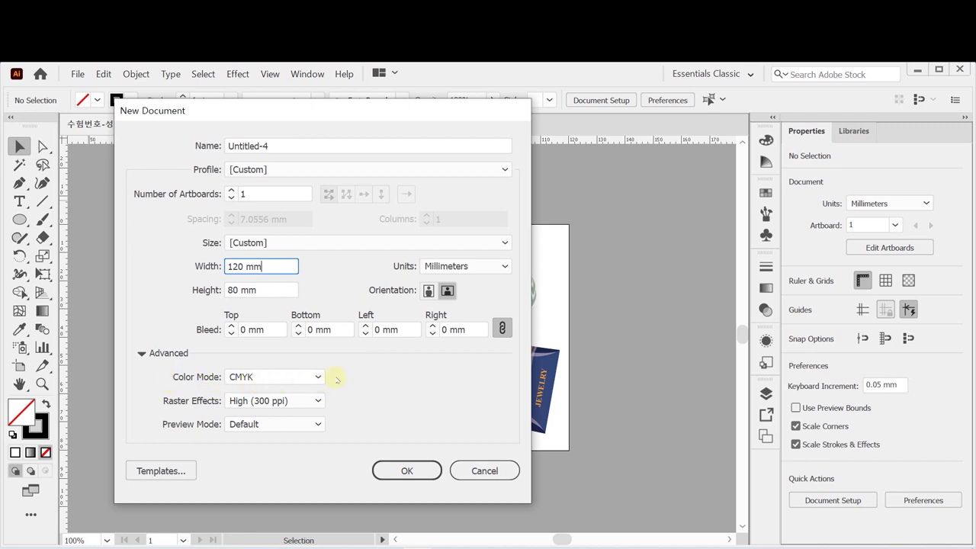
{"action": "left_click", "coordinate": [406, 471]}
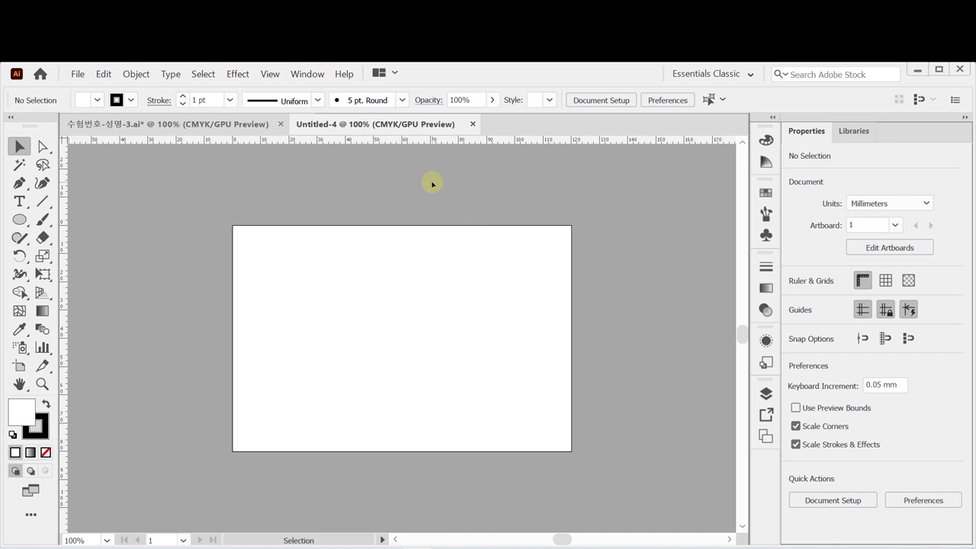
{"action": "key", "text": "ctrl"}
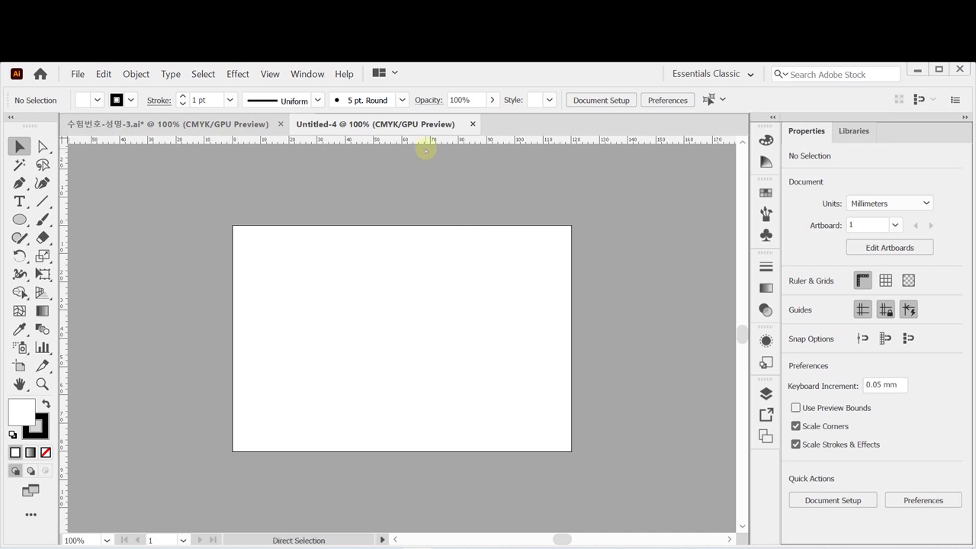
{"action": "key", "text": "ctrl+r"}
{"action": "key", "text": "ctrl+r"}
{"action": "left_click_drag", "start_coordinate": [66, 229], "coordinate": [331, 267]}
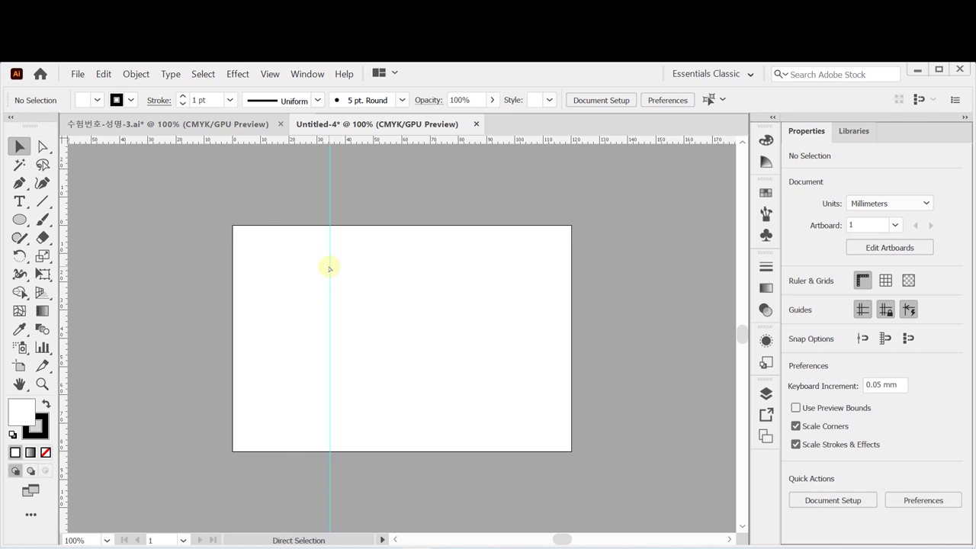
{"action": "key", "text": "ctrl+z"}
Step: Add vertical guides at about 56 mm and 95 mm and horizontal guides at about 19 mm and 74 mm
{"action": "key", "text": "ctrl+z"}
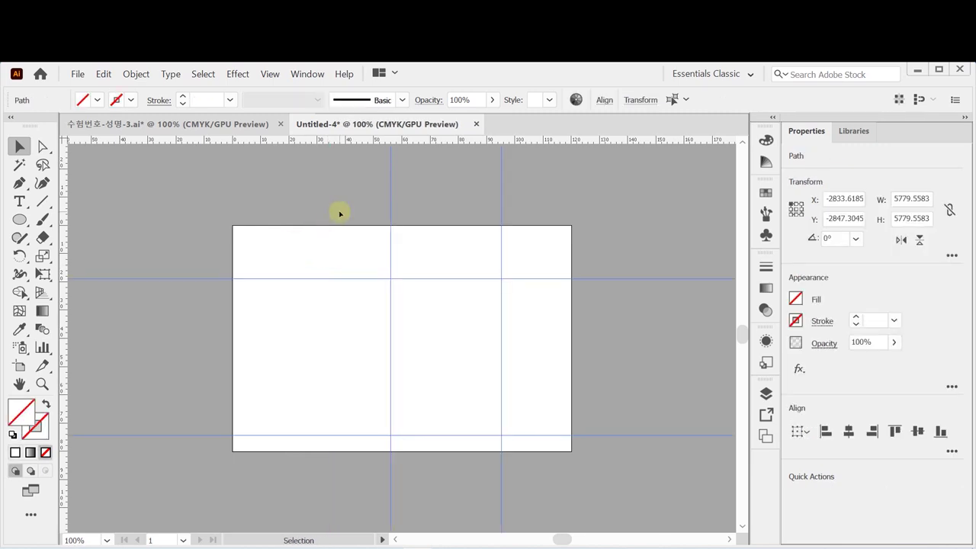
{"action": "left_click", "coordinate": [340, 201]}
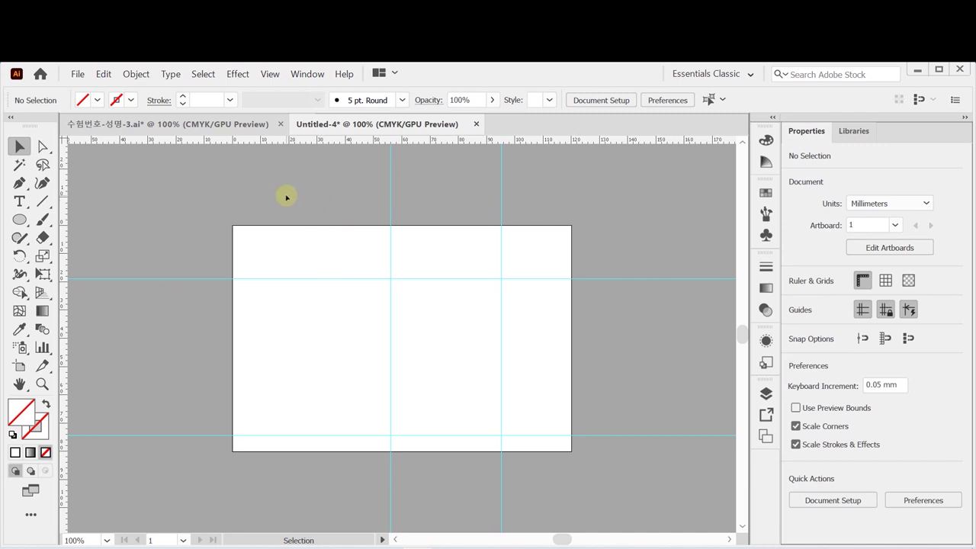
{"action": "key", "text": "ctrl"}
{"action": "left_click", "coordinate": [286, 194]}
Step: Save the document as 수험번호-성명-3 in the GTQ folder under 문서, as an Illustrator 2020 file
{"action": "key", "text": "ctrl+s"}
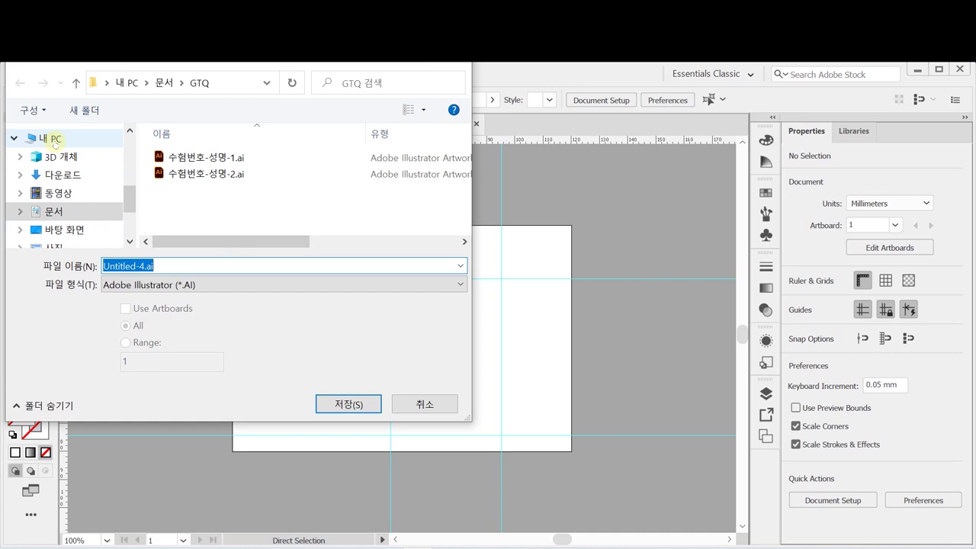
{"action": "left_click", "coordinate": [53, 140]}
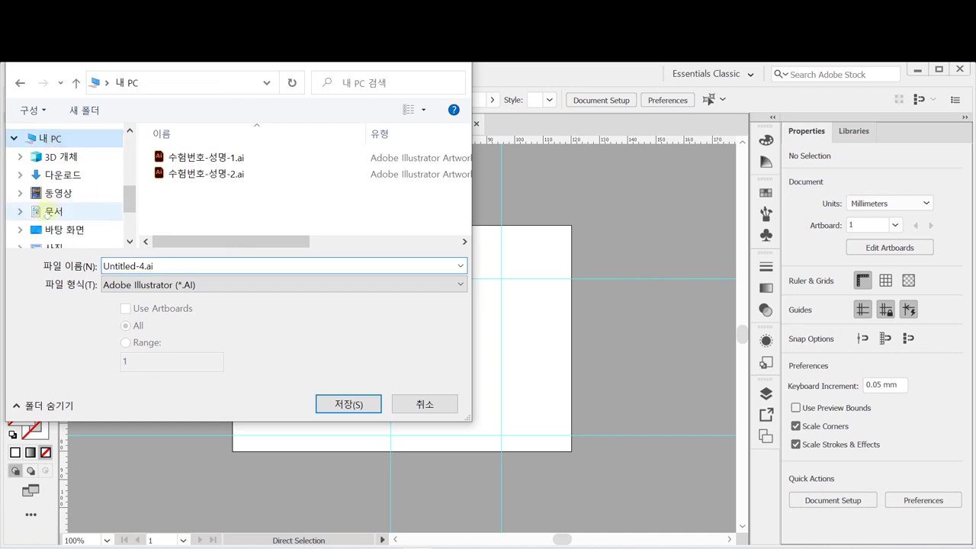
{"action": "left_click", "coordinate": [53, 211]}
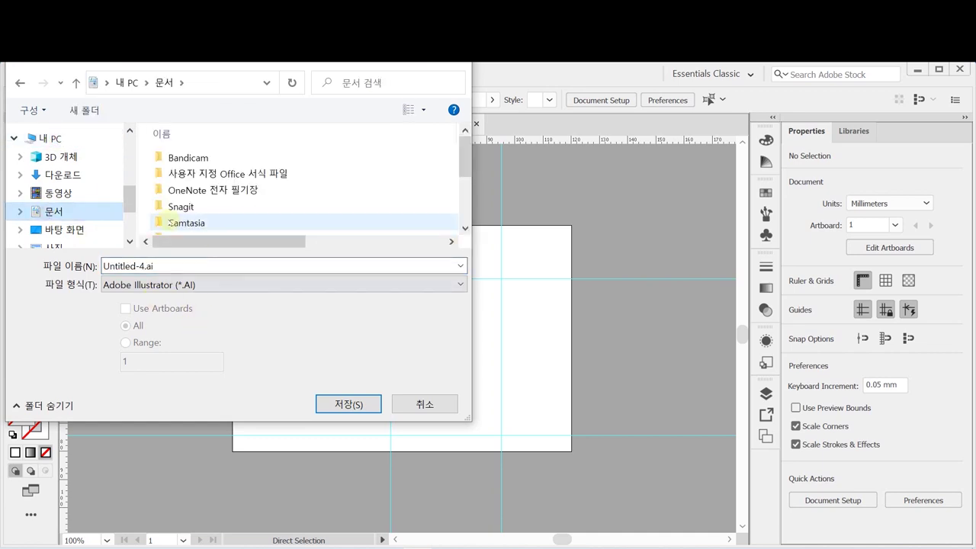
{"action": "scroll", "coordinate": [163, 220], "scroll_direction": "down", "scroll_amount": 3}
{"action": "double_click", "coordinate": [159, 228]}
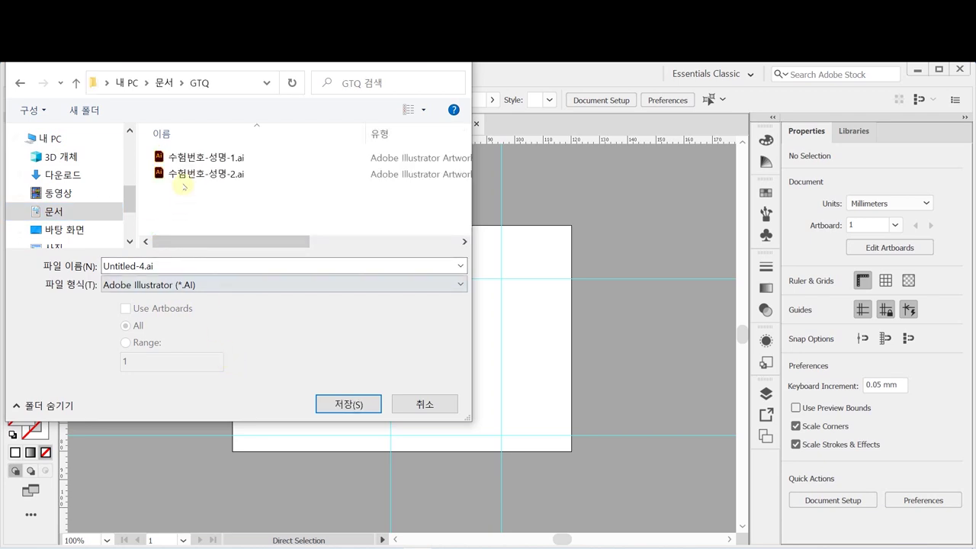
{"action": "left_click", "coordinate": [183, 175]}
{"action": "left_click", "coordinate": [173, 263]}
{"action": "double_click", "coordinate": [174, 264]}
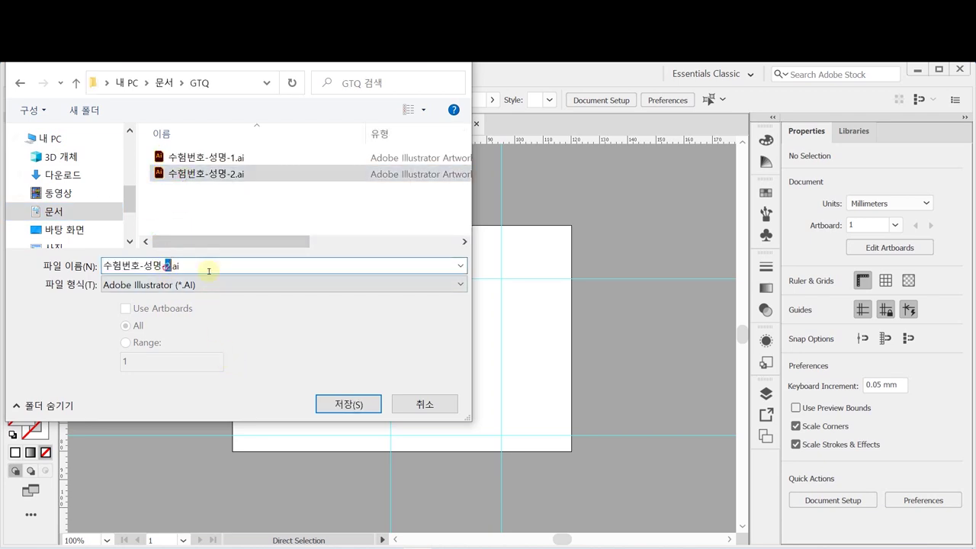
{"action": "type", "text": "3"}
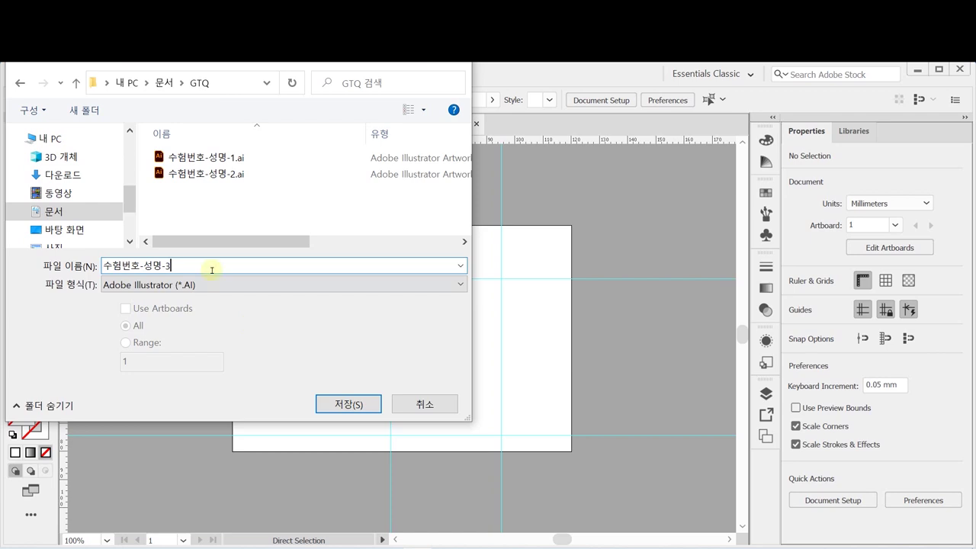
{"action": "left_click", "coordinate": [343, 402]}
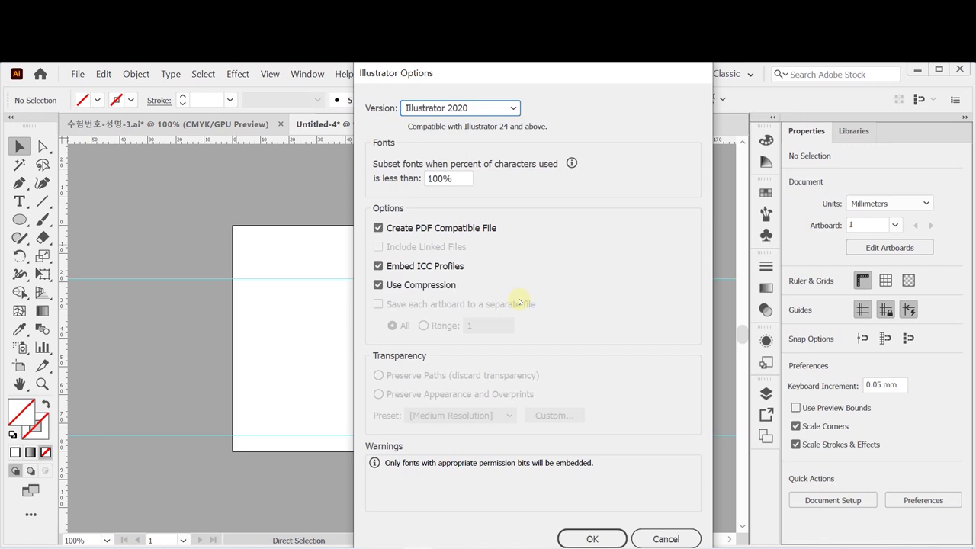
{"action": "key", "text": "Escape"}
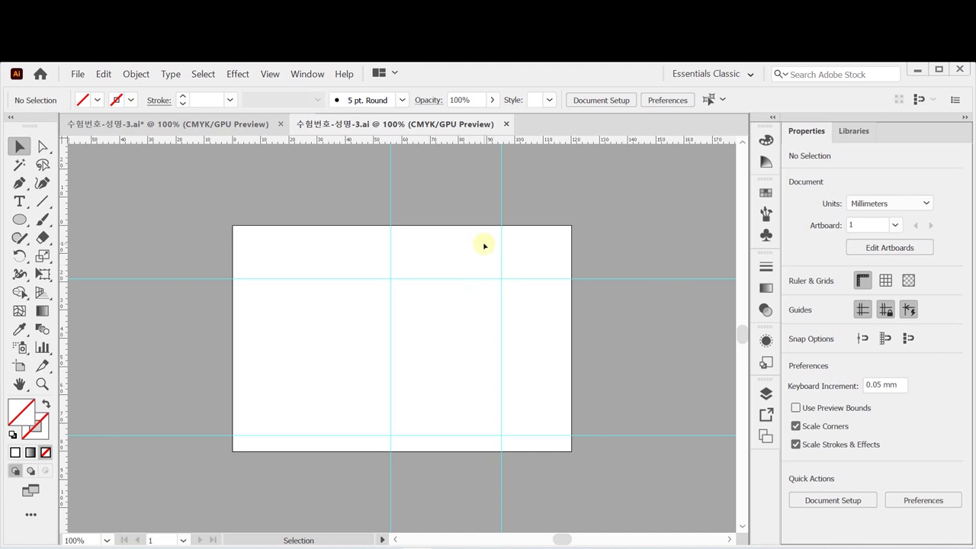
Step: Copy the orange four-petal flower from the finished artwork into the new document, centred on the 56 mm and 19 mm guides, and deselect it
{"action": "left_click", "coordinate": [237, 124]}
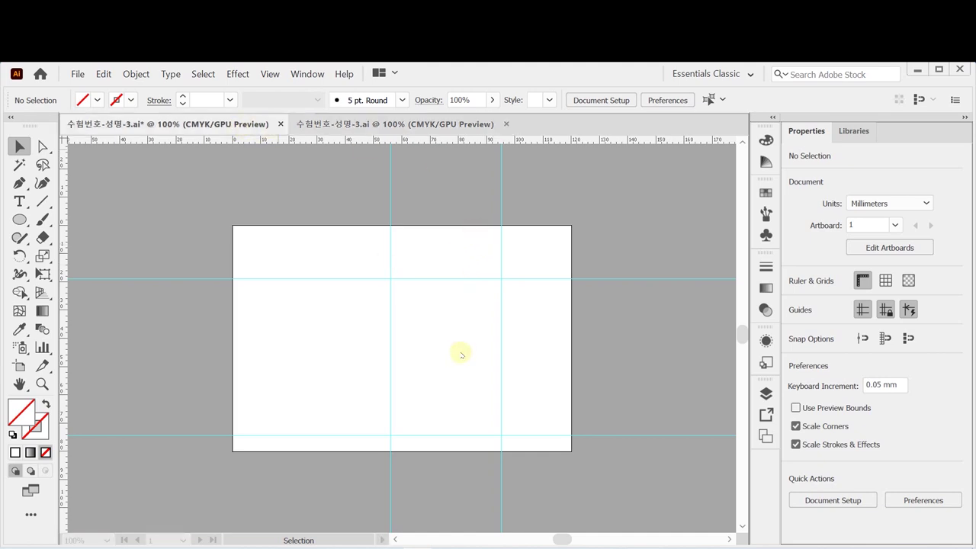
{"action": "scroll", "coordinate": [449, 310], "scroll_direction": "up", "scroll_amount": 2}
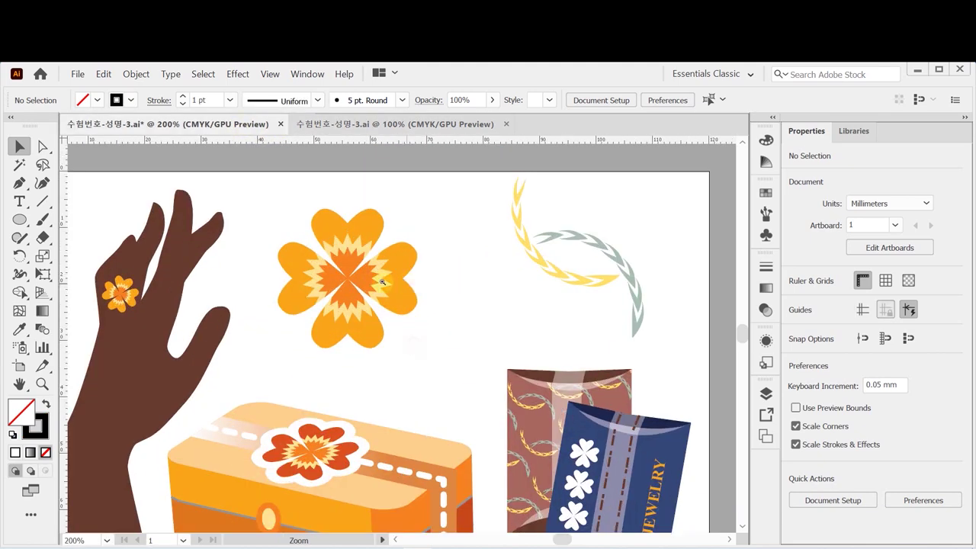
{"action": "key", "text": "ctrl+semicolon"}
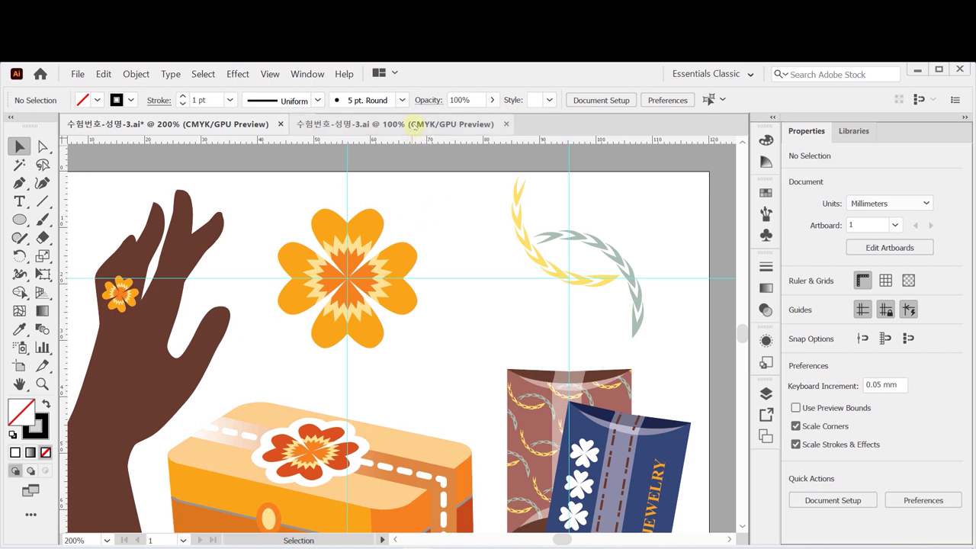
{"action": "left_click_drag", "start_coordinate": [267, 190], "coordinate": [429, 352]}
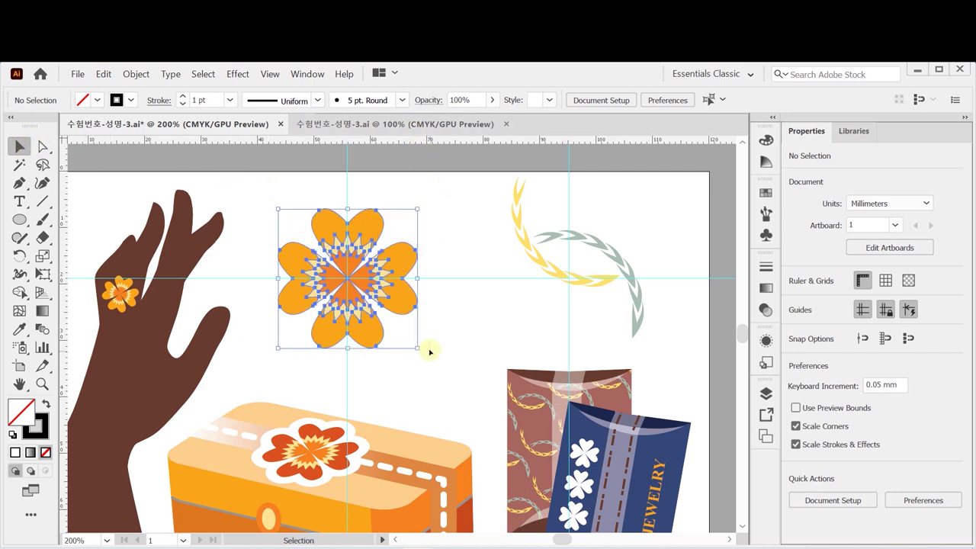
{"action": "left_click", "coordinate": [425, 196]}
{"action": "left_click", "coordinate": [421, 125]}
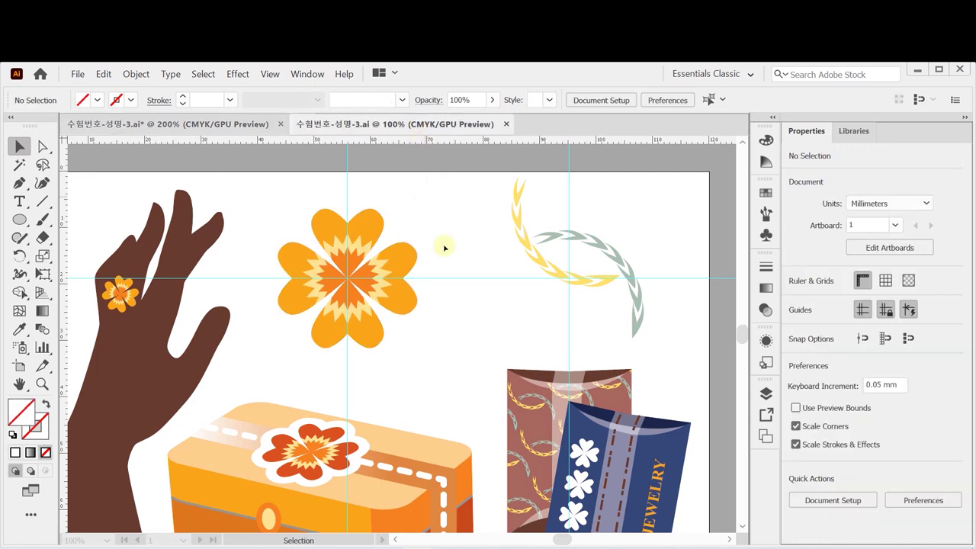
{"action": "key", "text": "ctrl+v"}
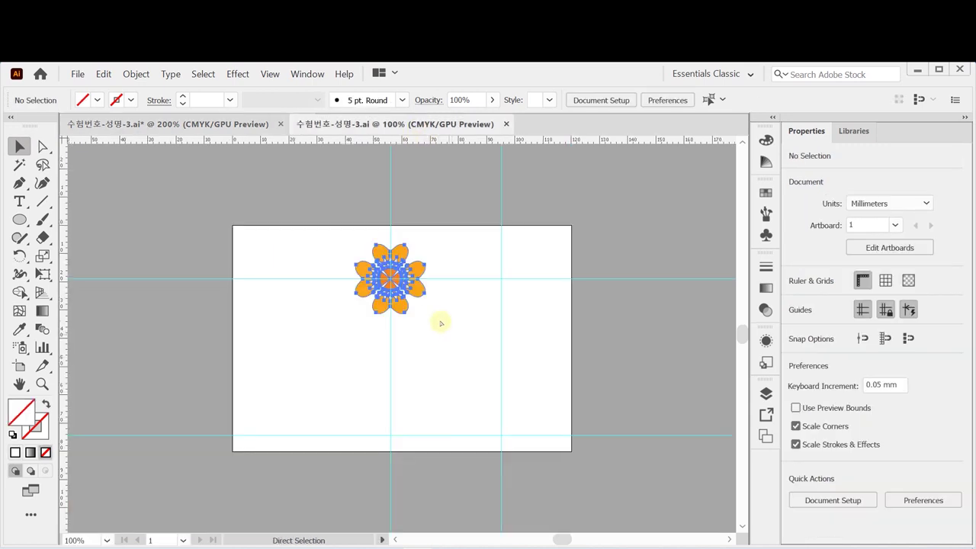
{"action": "left_click", "coordinate": [420, 285], "text": "ctrl"}
{"action": "left_click", "coordinate": [401, 353], "text": "ctrl"}
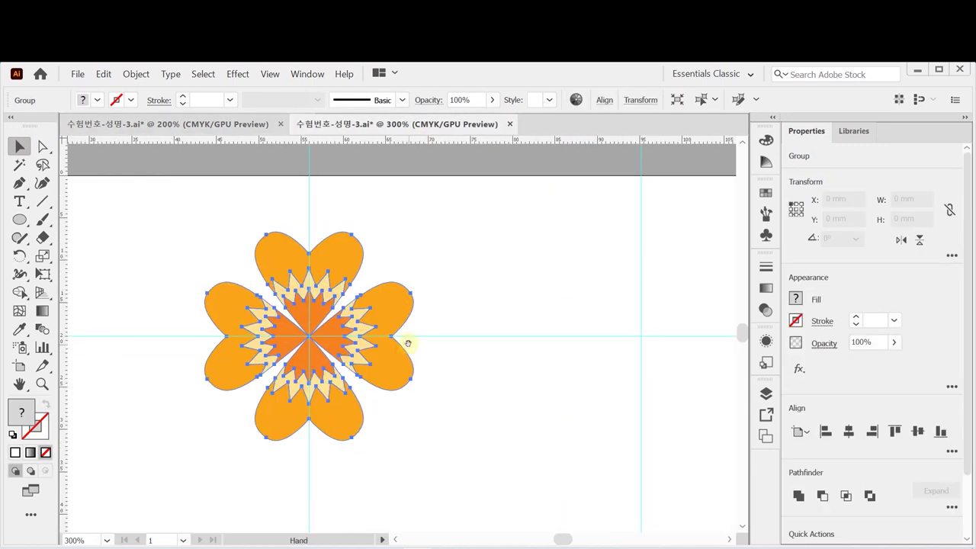
{"action": "left_click_drag", "start_coordinate": [438, 359], "coordinate": [466, 344]}
{"action": "left_click", "coordinate": [473, 331], "text": "ctrl"}
{"action": "left_click", "coordinate": [461, 255]}
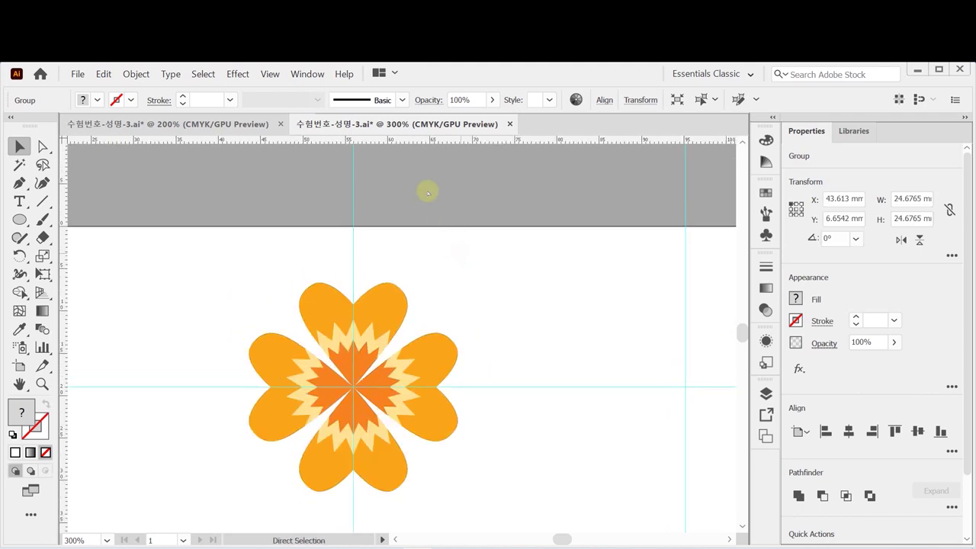
Step: Get the Pen tool ready with no fill and a black 1 pt stroke
{"action": "left_click_drag", "start_coordinate": [373, 203], "coordinate": [363, 239]}
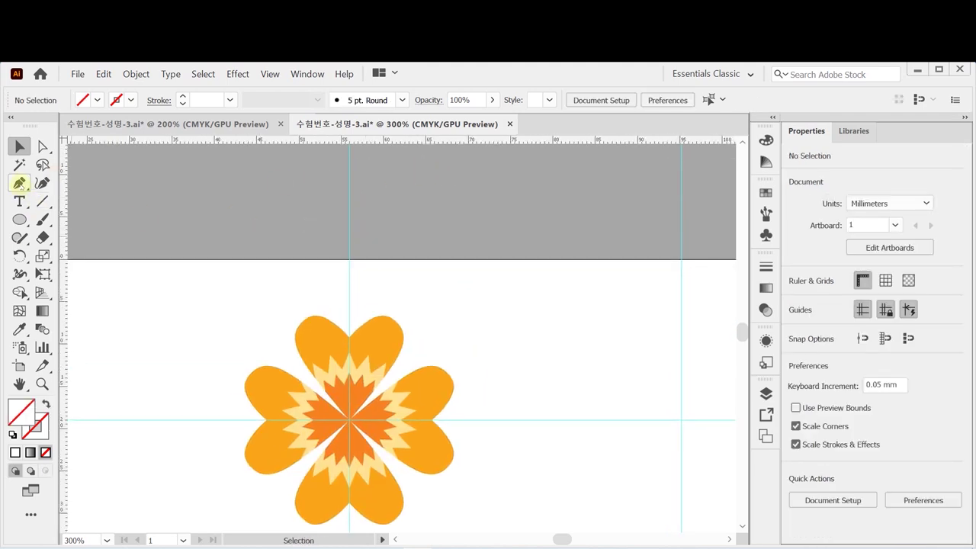
{"action": "left_click", "coordinate": [19, 183]}
{"action": "left_click", "coordinate": [82, 185]}
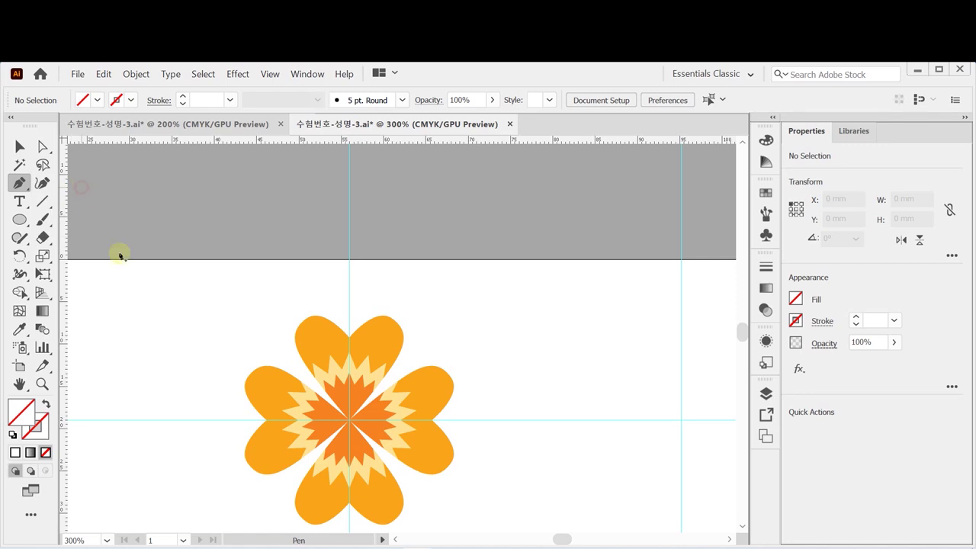
{"action": "left_click", "coordinate": [13, 435]}
{"action": "left_click", "coordinate": [45, 453]}
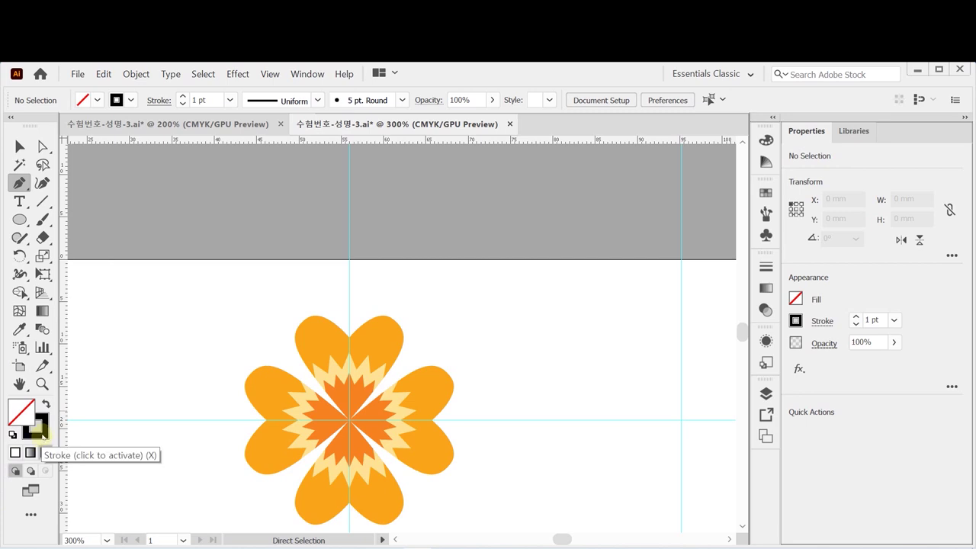
{"action": "left_click", "coordinate": [38, 431]}
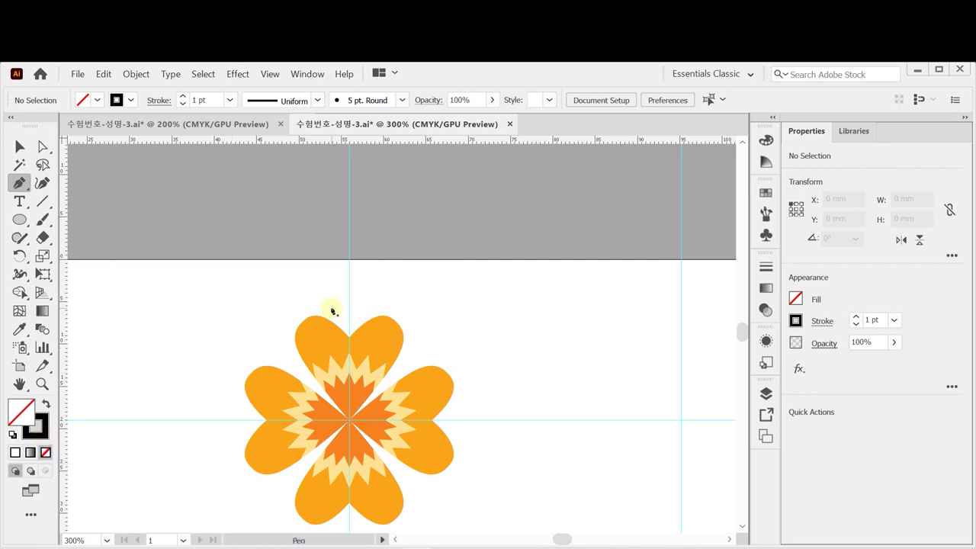
Step: Draw a closed half-heart petal above the flower, about 8 mm wide and 13 mm tall, with its straight side along the 56 mm guide
{"action": "left_click", "coordinate": [399, 222]}
{"action": "left_click", "coordinate": [333, 215]}
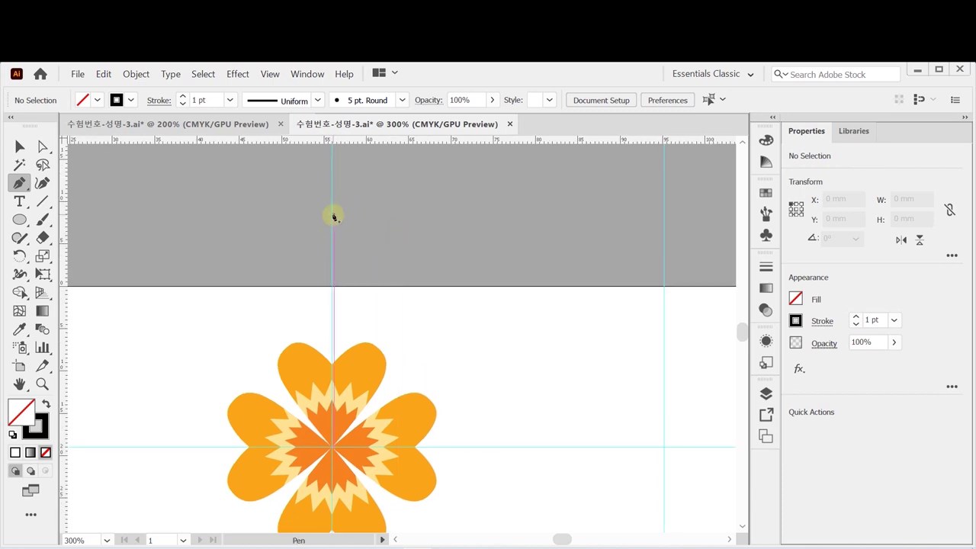
{"action": "left_click_drag", "start_coordinate": [389, 200], "coordinate": [417, 216]}
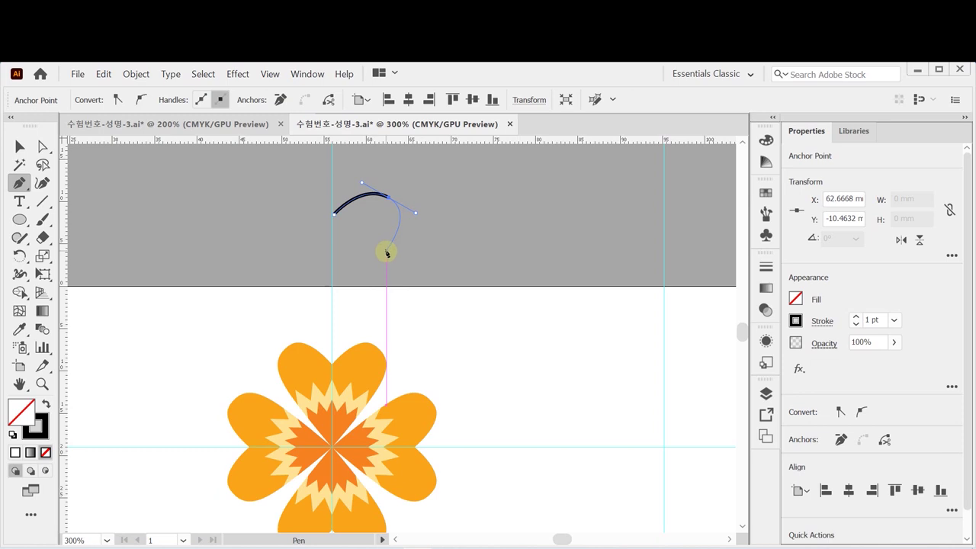
{"action": "left_click_drag", "start_coordinate": [387, 253], "coordinate": [376, 267]}
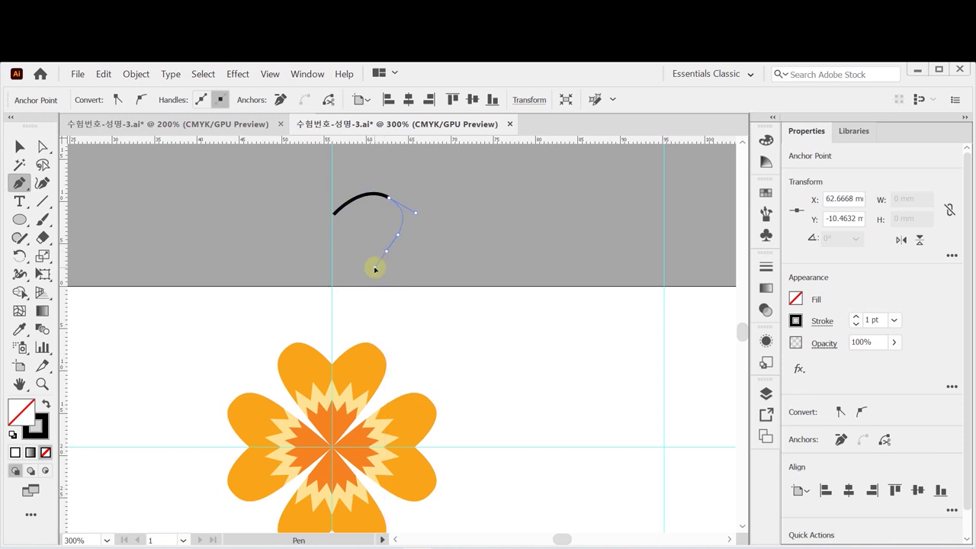
{"action": "left_click_drag", "start_coordinate": [376, 267], "coordinate": [333, 216]}
{"action": "left_click", "coordinate": [333, 217]}
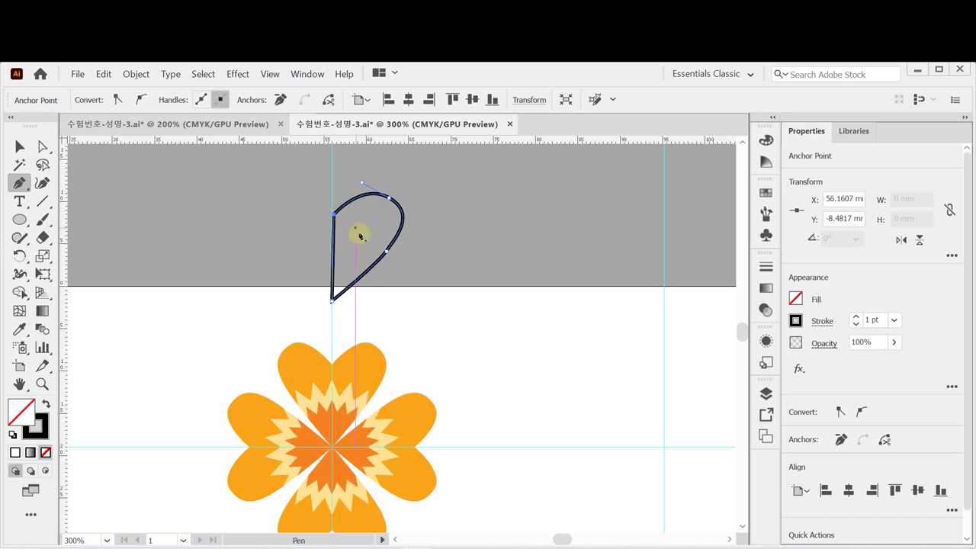
Step: Stretch the half-heart to about 14 mm tall by moving its lower tip down and its outer curve anchor up, then deselect it
{"action": "scroll", "coordinate": [373, 233], "scroll_direction": "up", "scroll_amount": 1}
{"action": "left_click_drag", "start_coordinate": [389, 271], "coordinate": [380, 232]}
{"action": "left_click", "coordinate": [43, 146]}
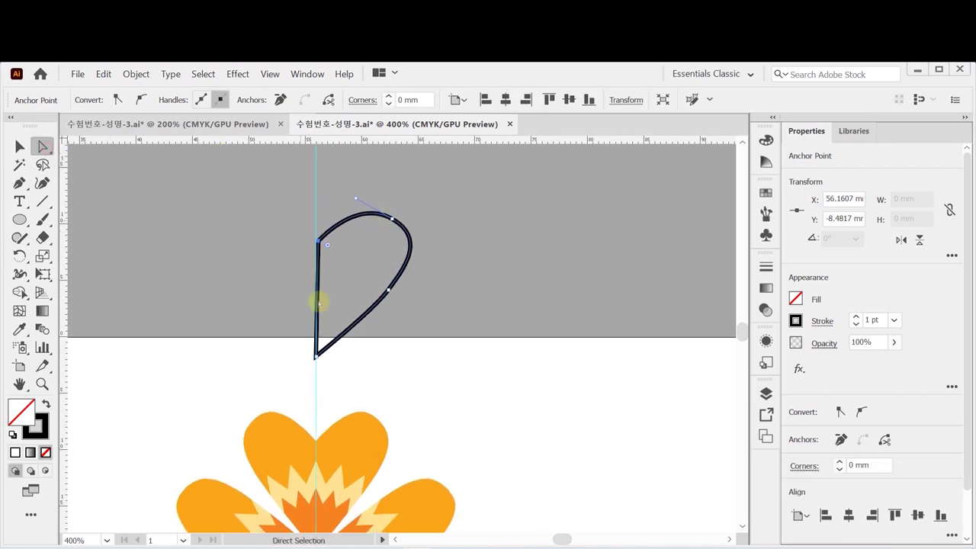
{"action": "left_click", "coordinate": [314, 356]}
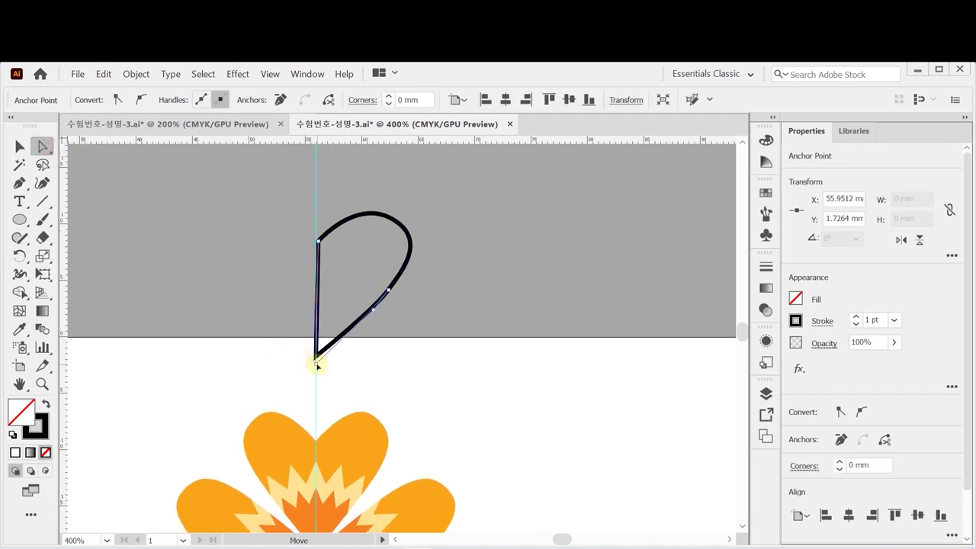
{"action": "left_click_drag", "start_coordinate": [317, 365], "coordinate": [318, 367]}
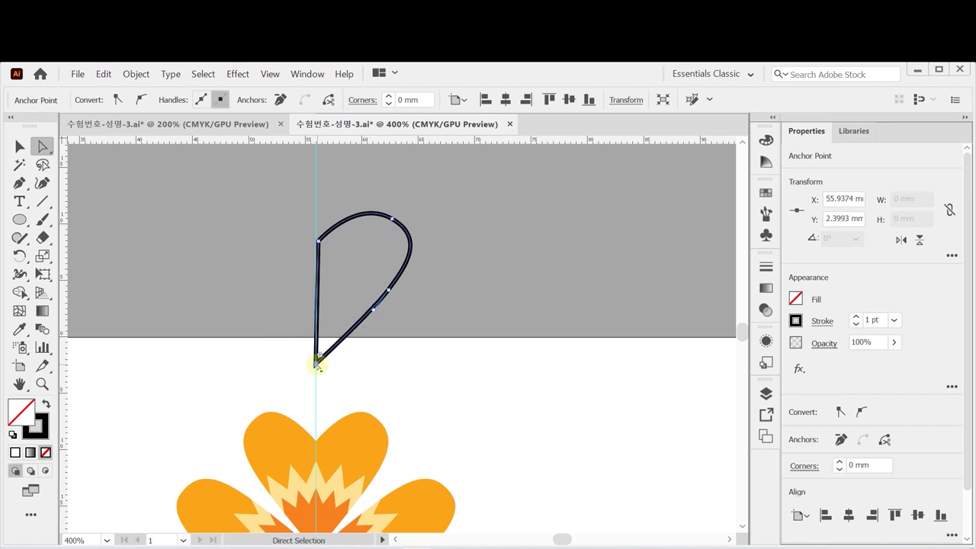
{"action": "left_click", "coordinate": [390, 219]}
{"action": "left_click_drag", "start_coordinate": [390, 219], "coordinate": [390, 213]}
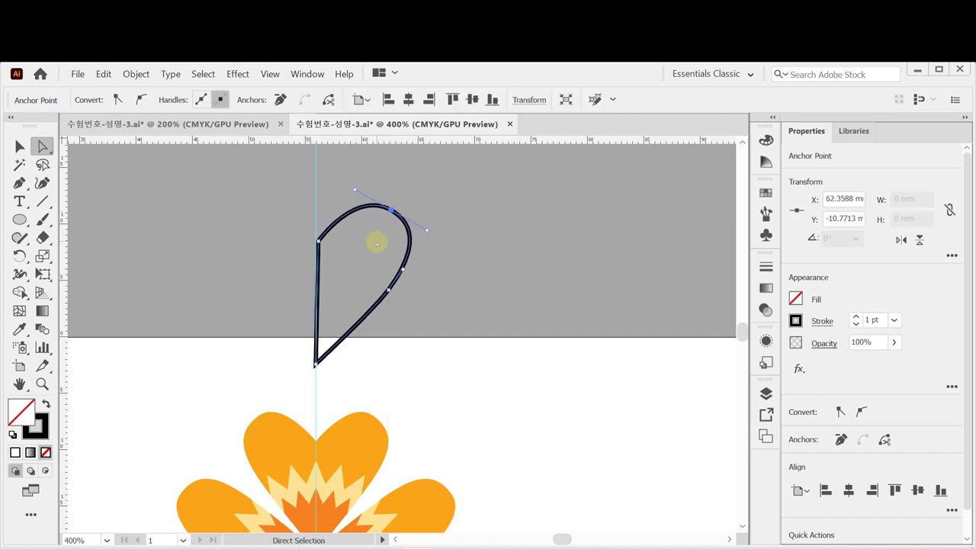
{"action": "left_click", "coordinate": [295, 277]}
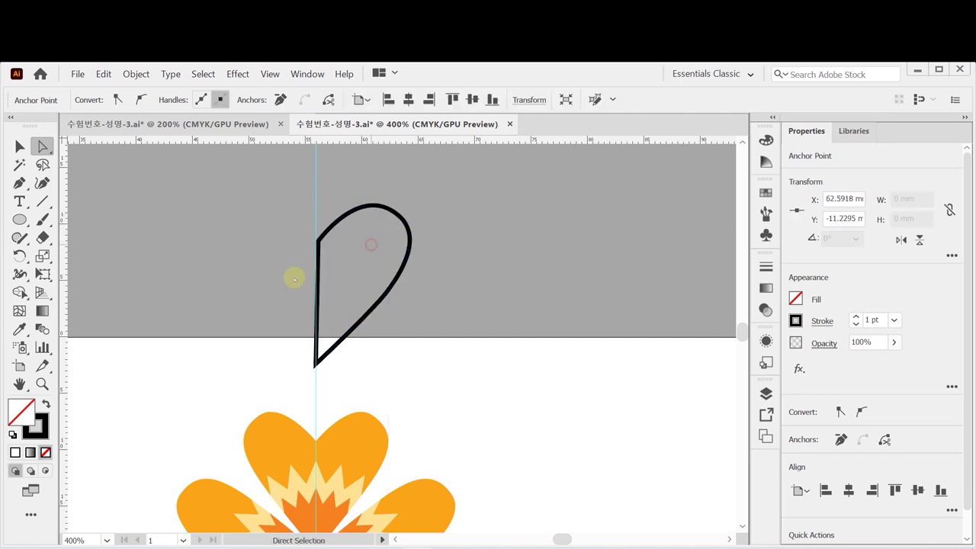
{"action": "left_click", "coordinate": [312, 330]}
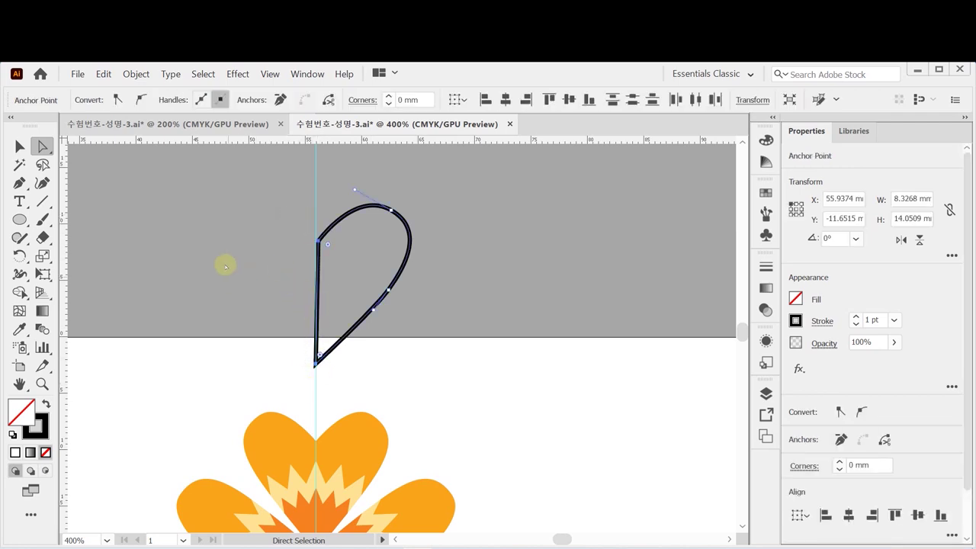
{"action": "right_click", "coordinate": [246, 227]}
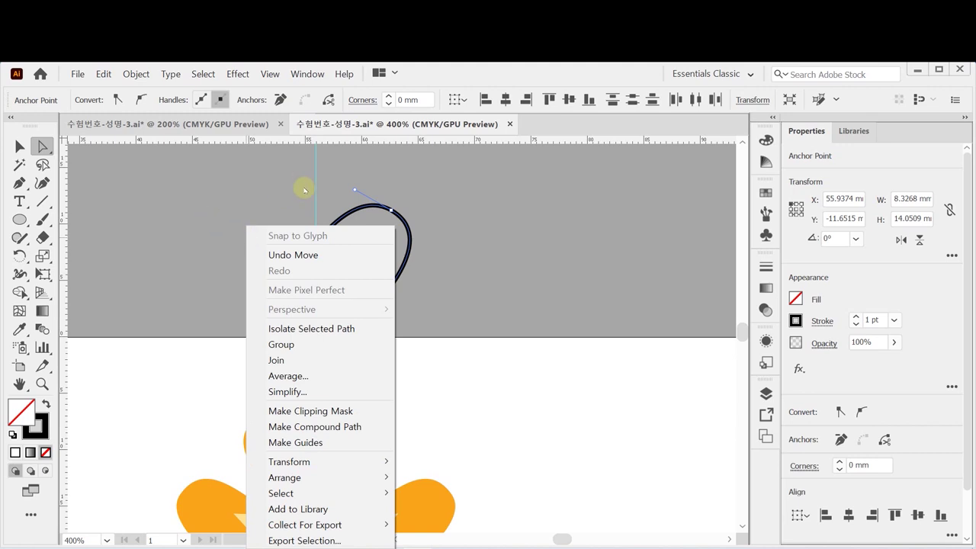
{"action": "left_click", "coordinate": [253, 200]}
{"action": "left_click", "coordinate": [299, 240]}
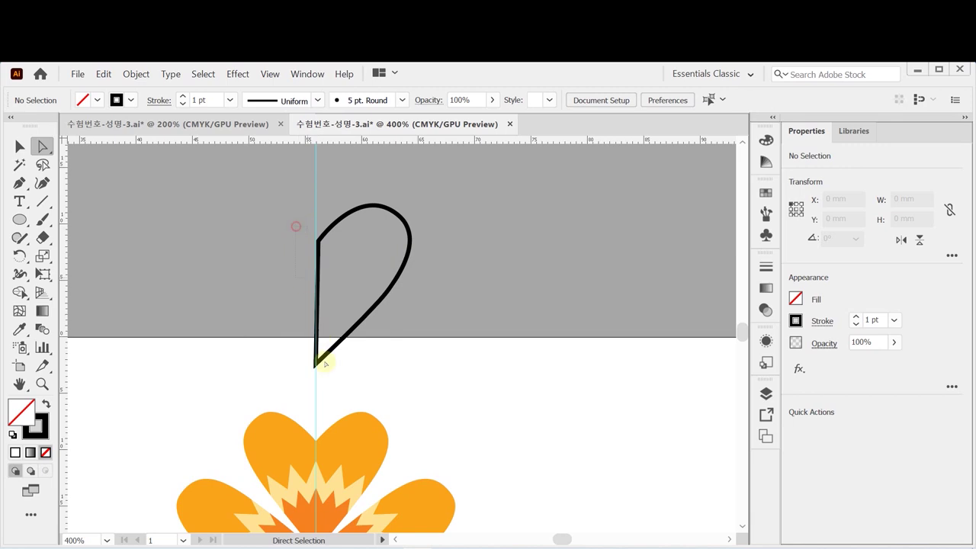
Step: Straighten the half-heart's inner side by averaging its upper and lower anchor points along the vertical axis
{"action": "left_click_drag", "start_coordinate": [327, 386], "coordinate": [286, 216]}
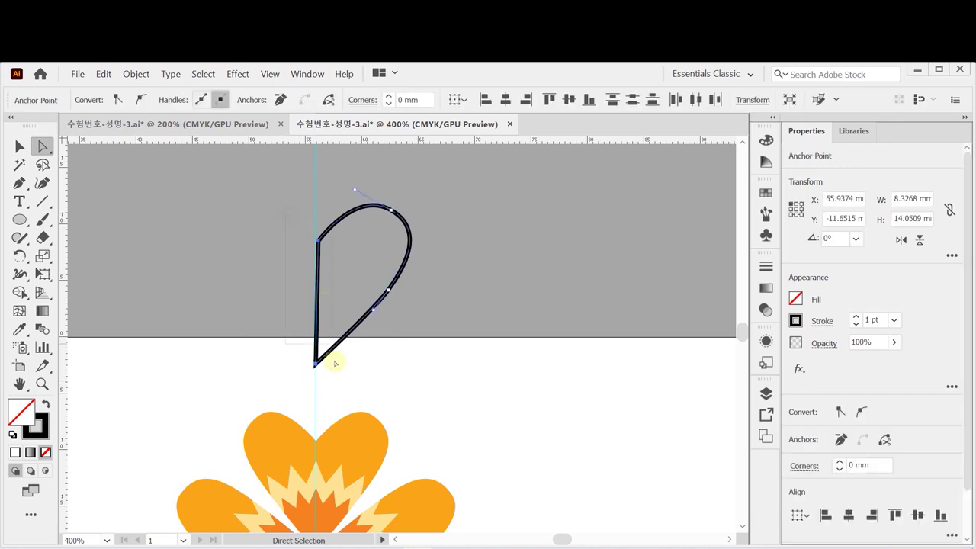
{"action": "right_click", "coordinate": [248, 247]}
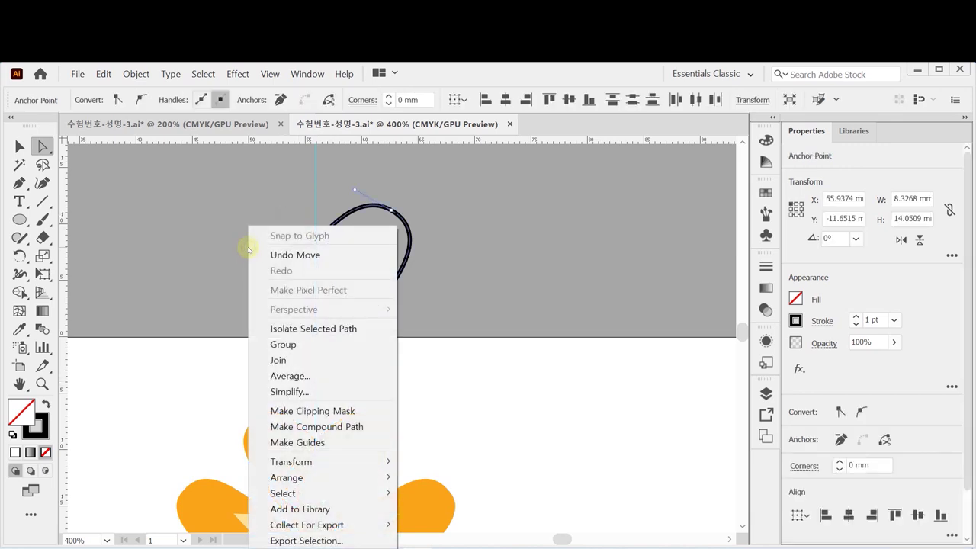
{"action": "left_click", "coordinate": [338, 378]}
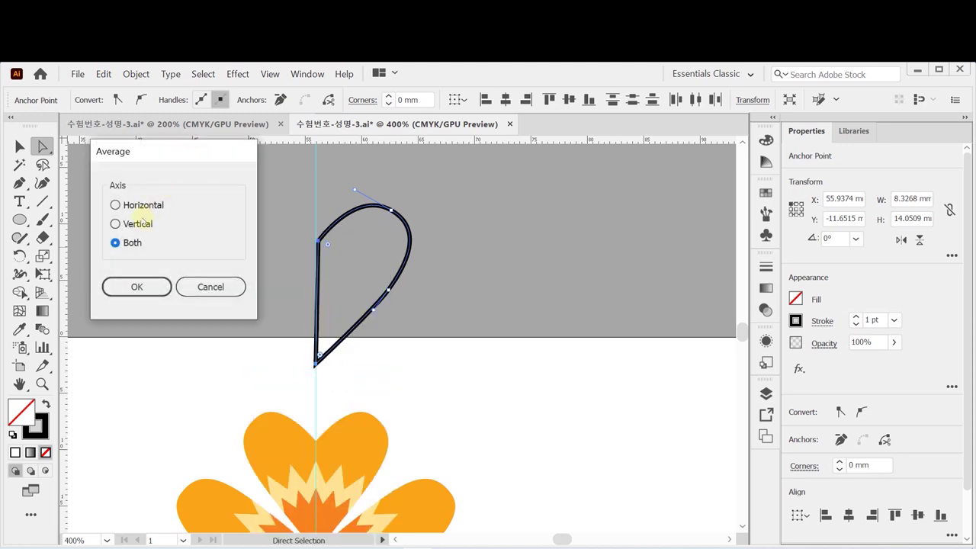
{"action": "left_click", "coordinate": [141, 223]}
{"action": "left_click", "coordinate": [147, 288]}
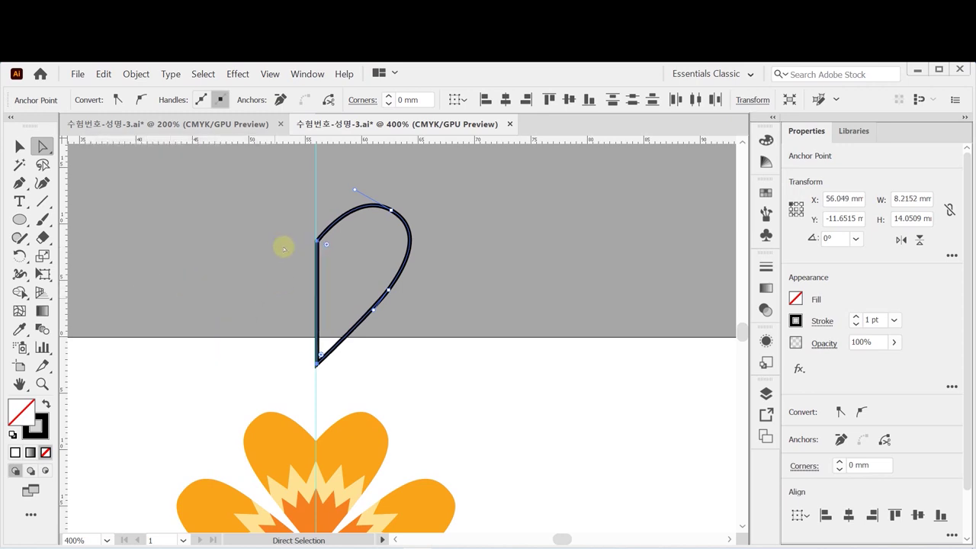
Step: Select the whole half-heart and detach the Rotate and Reflect tools as a floating group, with Reflect active
{"action": "left_click", "coordinate": [21, 146]}
{"action": "left_click_drag", "start_coordinate": [256, 200], "coordinate": [342, 257]}
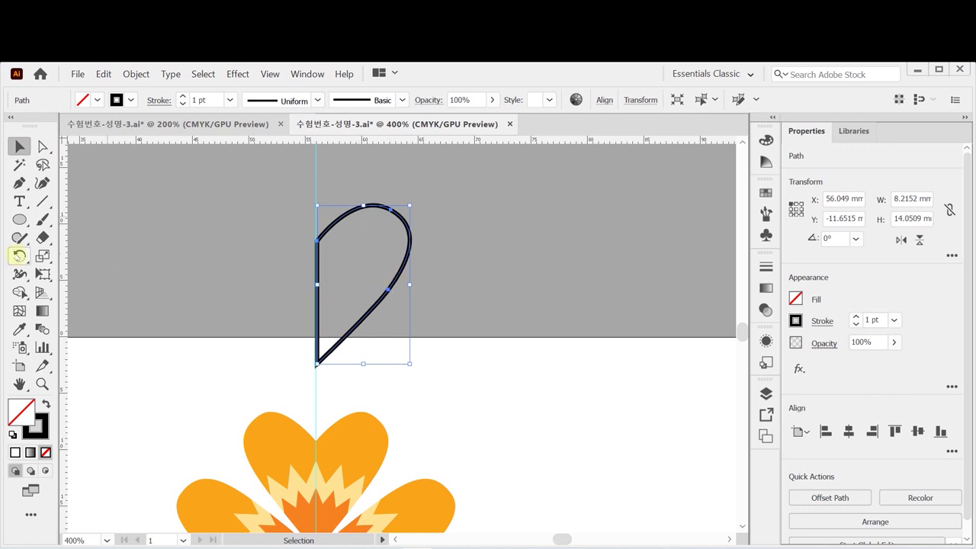
{"action": "left_click_drag", "start_coordinate": [20, 256], "coordinate": [143, 262]}
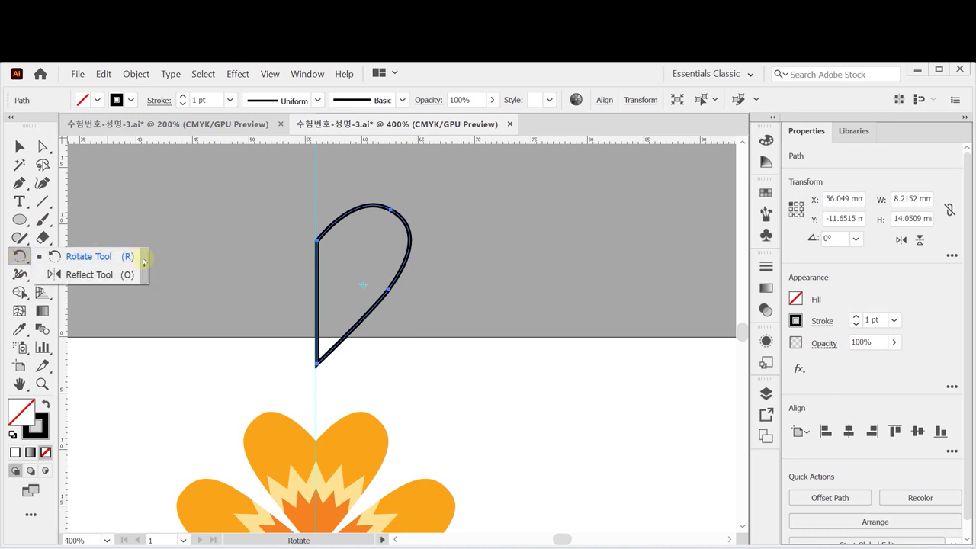
{"action": "left_click_drag", "start_coordinate": [143, 262], "coordinate": [145, 261]}
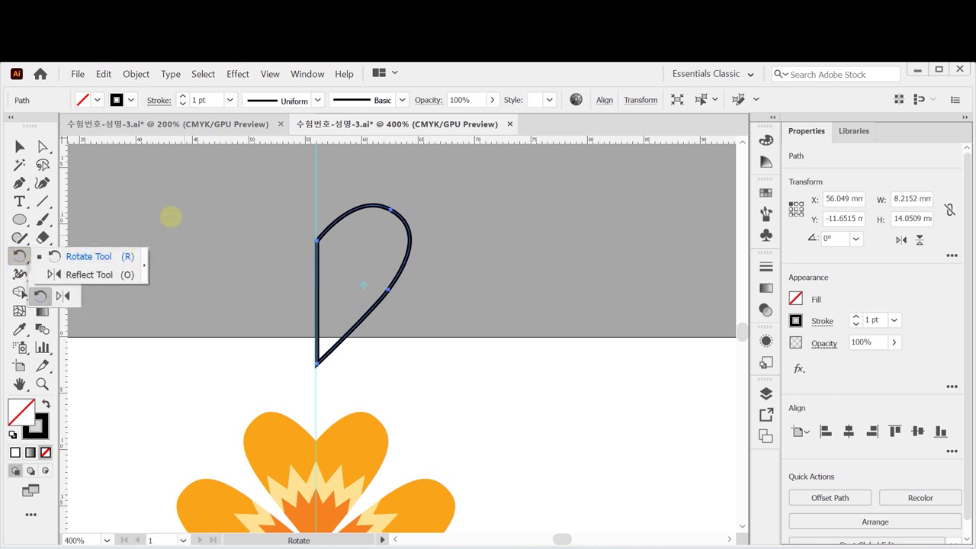
{"action": "left_click_drag", "start_coordinate": [42, 264], "coordinate": [113, 163]}
{"action": "left_click", "coordinate": [134, 186]}
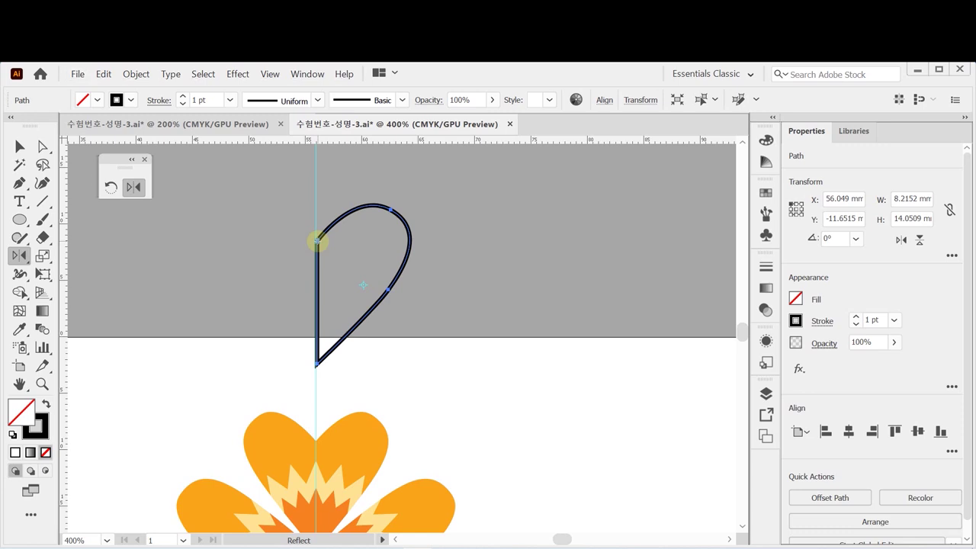
Step: Reflect a copy of the half-heart across a vertical axis through its inner upper anchor
{"action": "left_click", "coordinate": [317, 242], "text": "alt"}
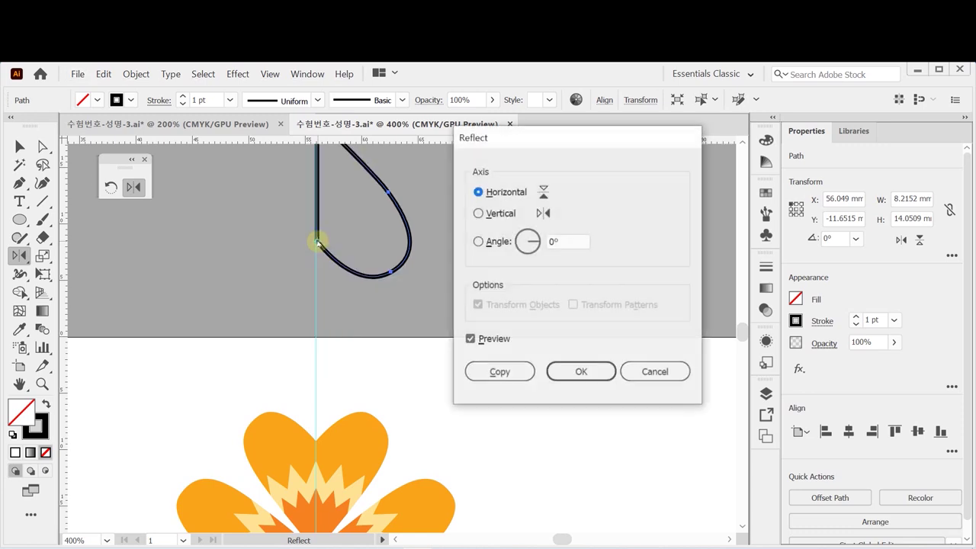
{"action": "left_click", "coordinate": [489, 215]}
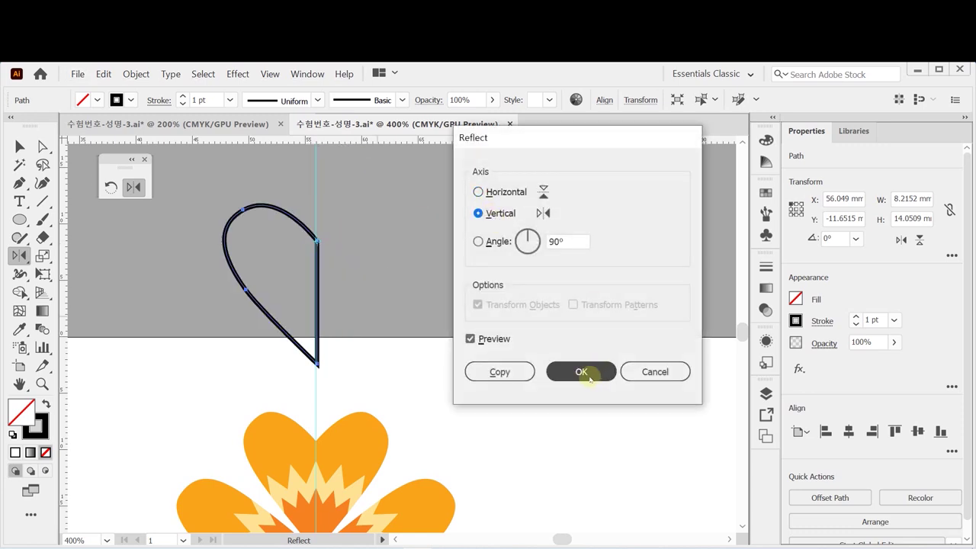
{"action": "left_click", "coordinate": [525, 372]}
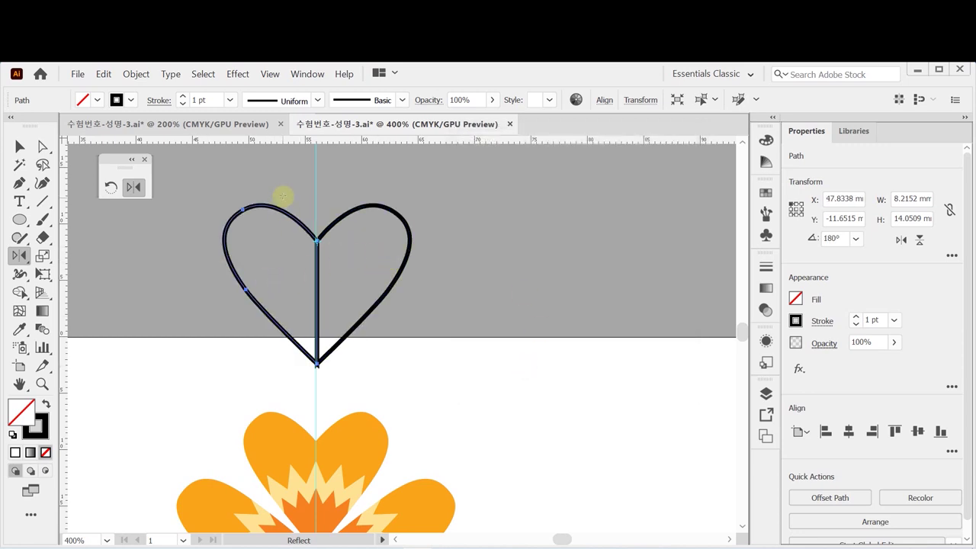
Step: Unite the two half-hearts into a single heart shape with the Pathfinder, and deselect it
{"action": "key", "text": "v"}
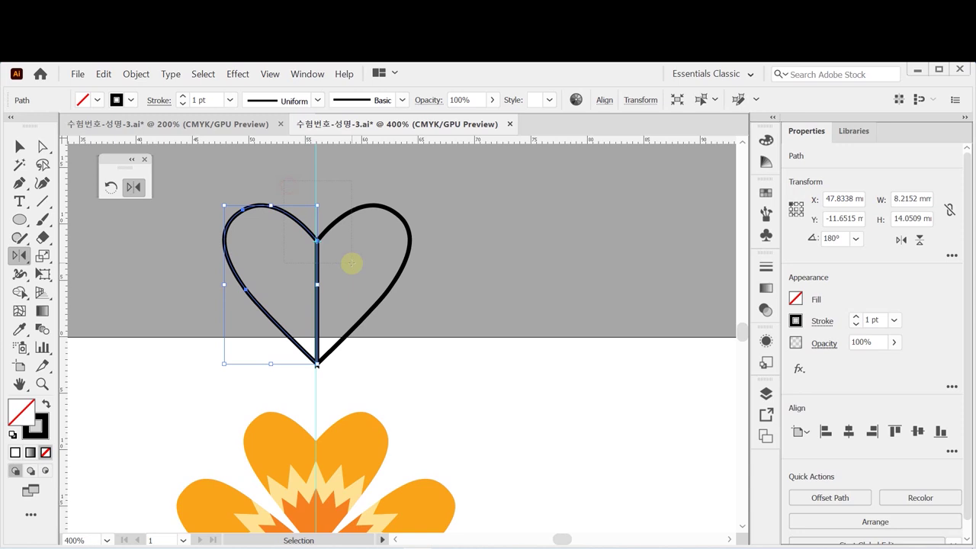
{"action": "key", "text": "ctrl+a"}
{"action": "key", "text": "o"}
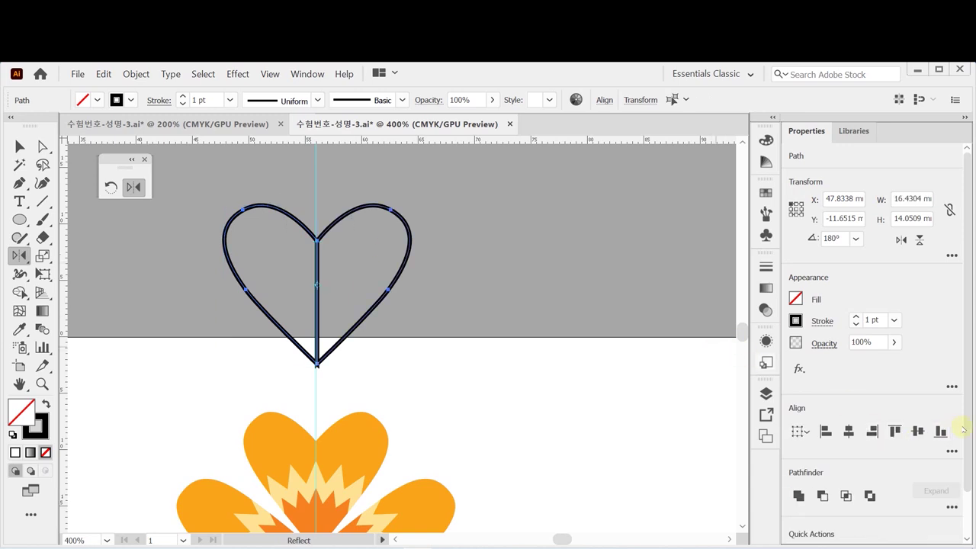
{"action": "left_click_drag", "start_coordinate": [968, 442], "coordinate": [972, 495]}
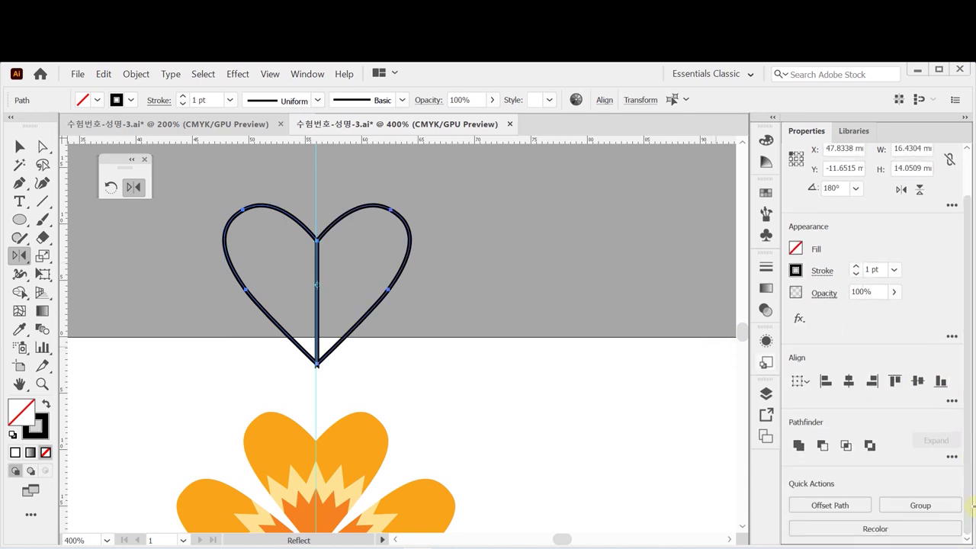
{"action": "left_click", "coordinate": [952, 455]}
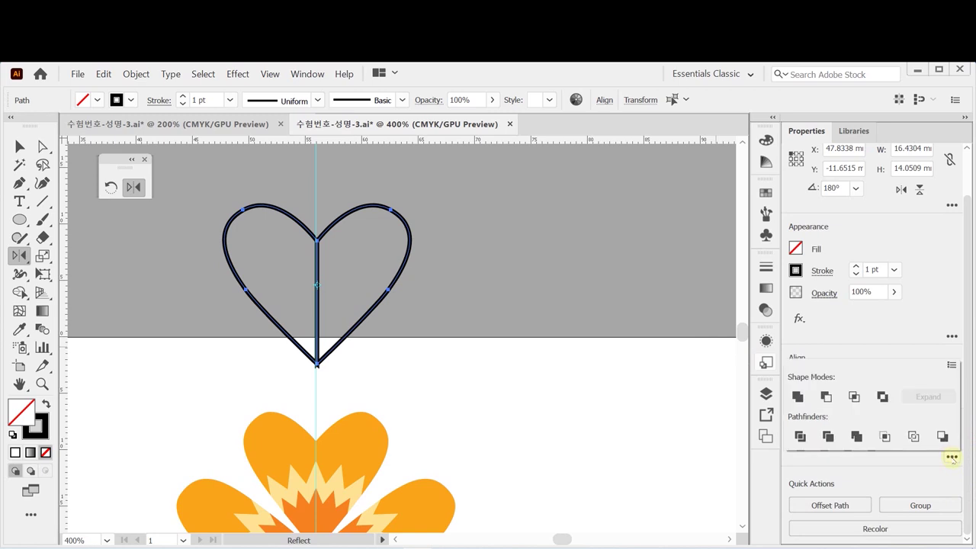
{"action": "left_click", "coordinate": [952, 457]}
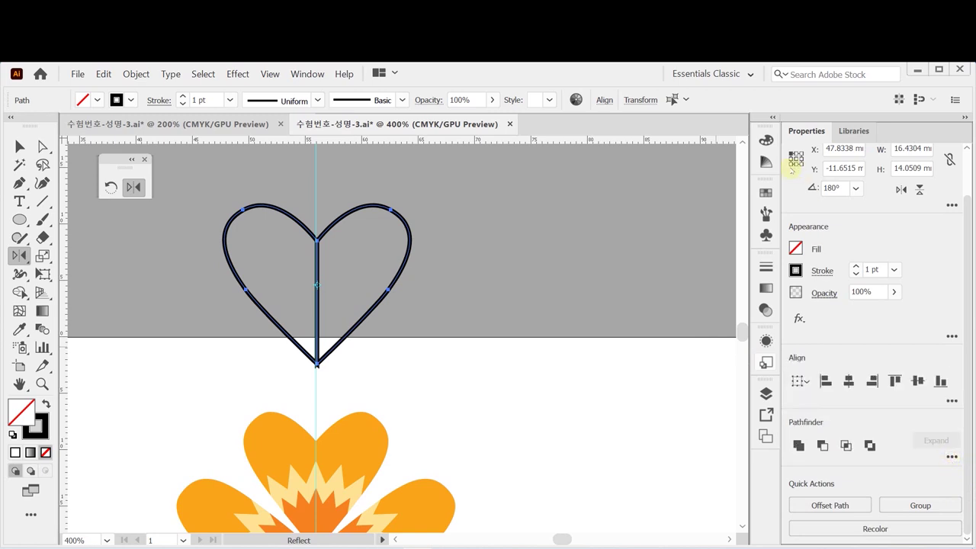
{"action": "left_click", "coordinate": [952, 457]}
{"action": "left_click", "coordinate": [799, 398]}
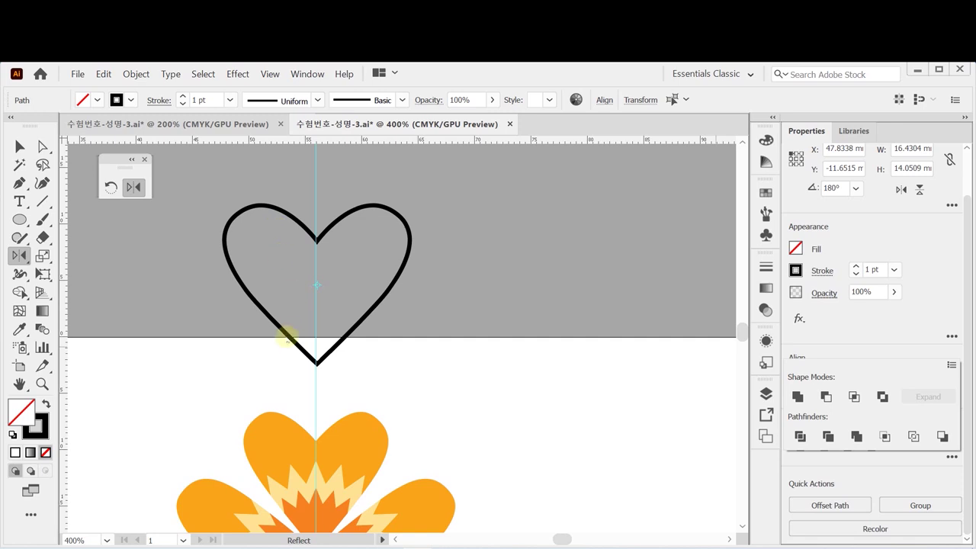
{"action": "key", "text": "ctrl+shift+a"}
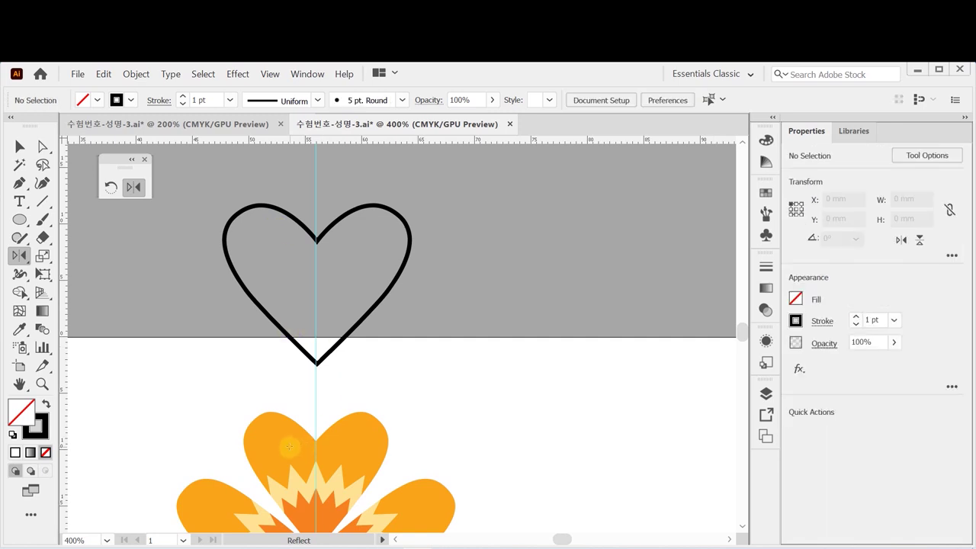
Step: Give the heart the reference petal's orange fill and no stroke by sampling its colour, and deselect it
{"action": "key", "text": "i"}
{"action": "left_click", "coordinate": [293, 444]}
{"action": "left_click_drag", "start_coordinate": [379, 270], "coordinate": [394, 370]}
{"action": "left_click", "coordinate": [283, 444]}
{"action": "key", "text": "ctrl+shift+a"}
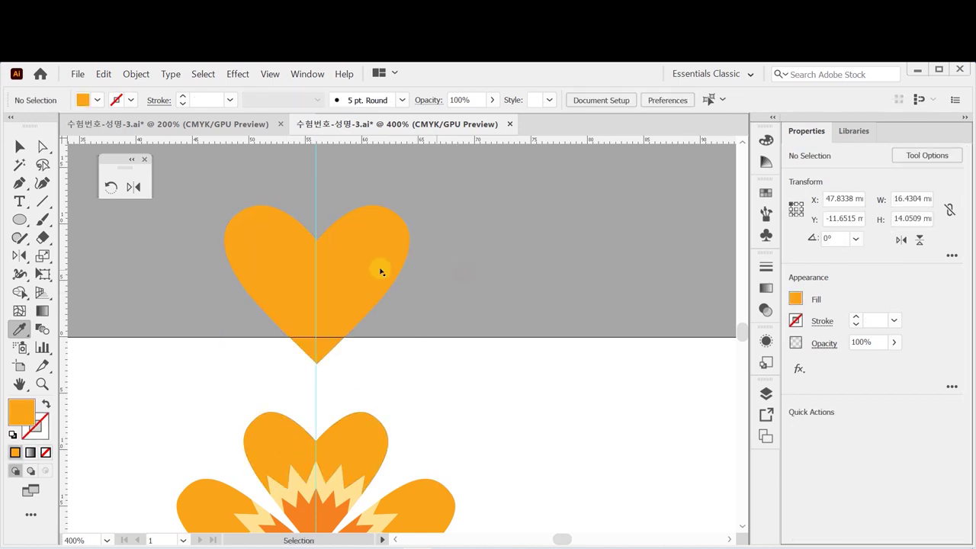
Step: Scale the heart down to about 14.1 mm wide and 13.4 mm tall, keeping it on the 56 mm guide
{"action": "left_click", "coordinate": [224, 209], "text": "ctrl"}
{"action": "left_click_drag", "start_coordinate": [225, 209], "coordinate": [250, 213]}
{"action": "mouse_move", "coordinate": [371, 286]}
{"action": "left_mouse_down"}
{"action": "mouse_move", "coordinate": [346, 285]}
{"action": "mouse_move", "coordinate": [357, 288]}
{"action": "left_mouse_up"}
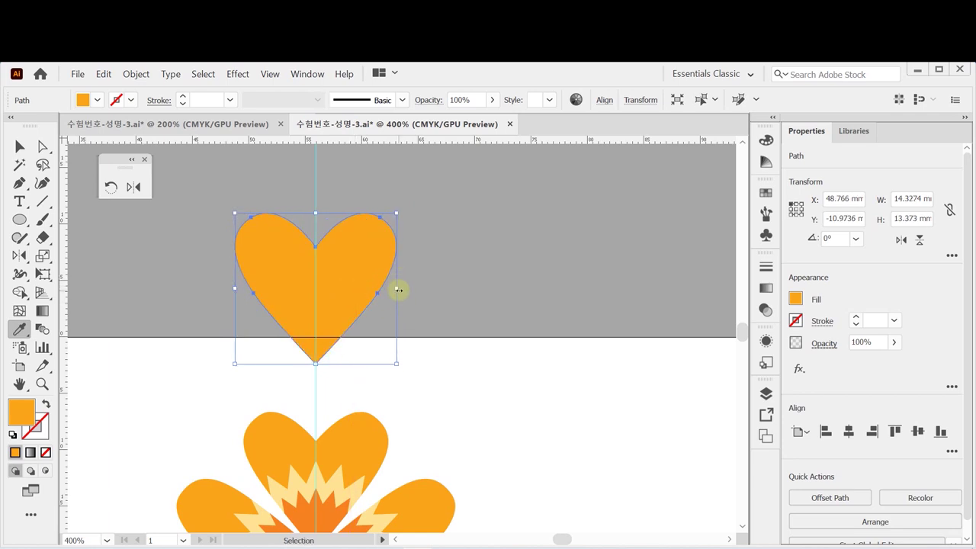
{"action": "key", "text": "ctrl"}
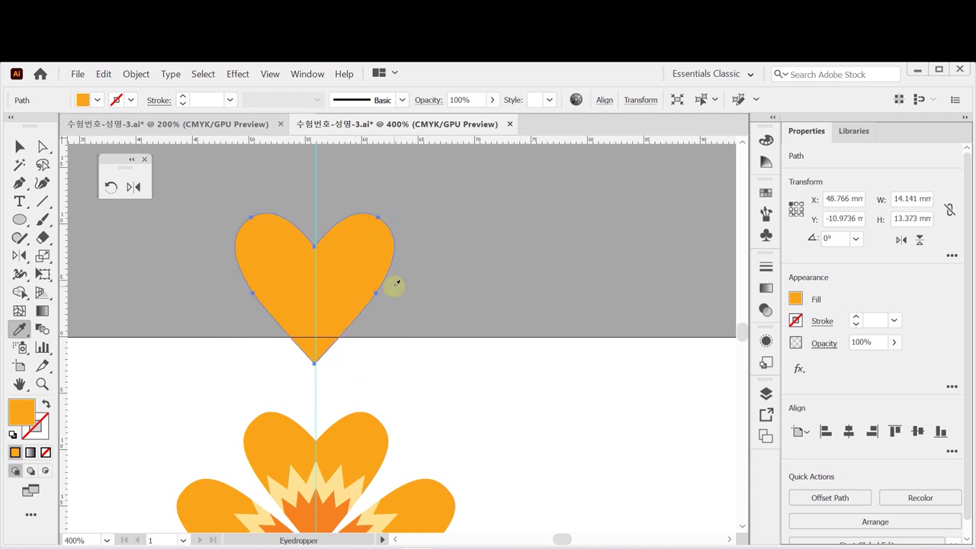
Step: Move the heart straight down over the top petal of the reference flower
{"action": "key", "text": "space"}
{"action": "left_click_drag", "start_coordinate": [408, 338], "coordinate": [384, 278]}
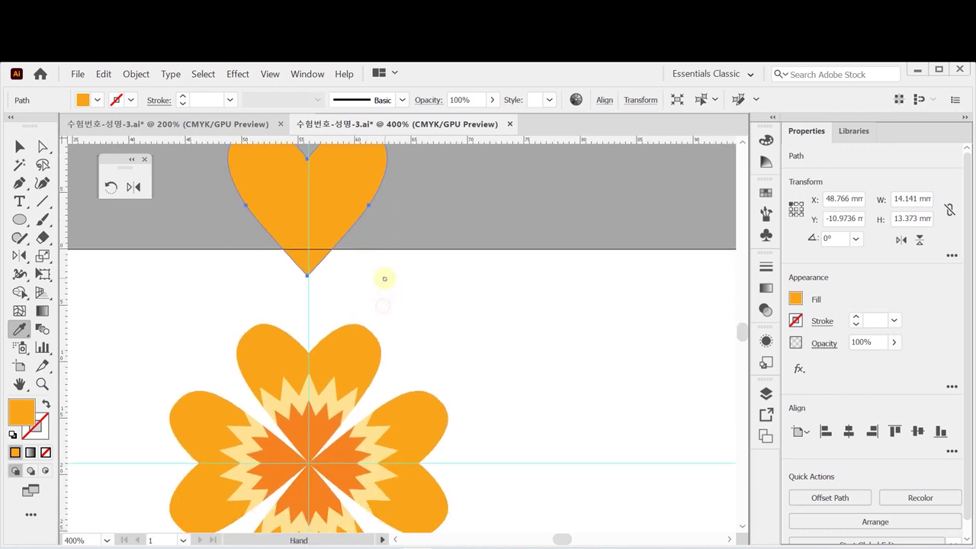
{"action": "key", "text": "ctrl"}
{"action": "left_click_drag", "start_coordinate": [320, 185], "coordinate": [325, 380]}
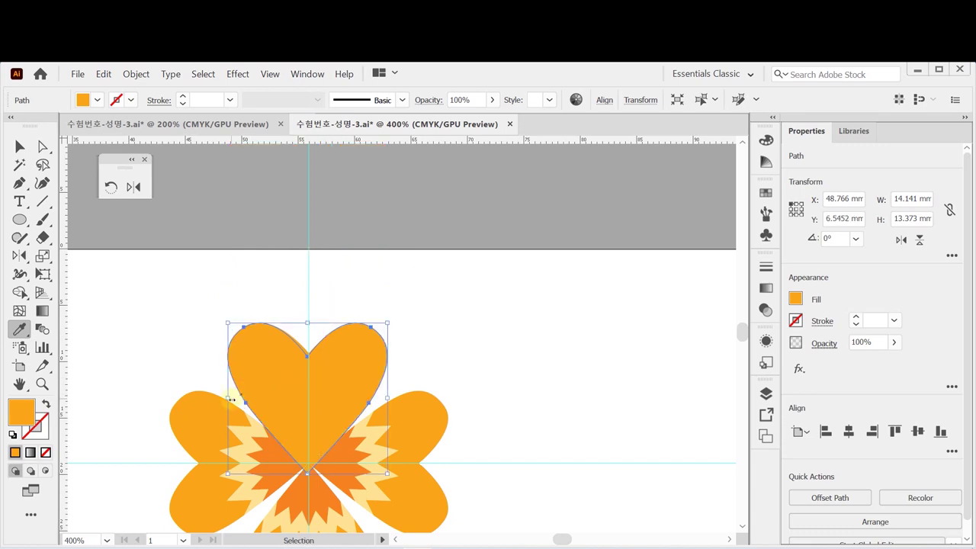
Step: Resize and reposition the heart over the reference's top petal, about 12.9 mm wide and 12.3 mm tall, with its tip at the guide intersection
{"action": "left_click_drag", "start_coordinate": [231, 397], "coordinate": [246, 397]}
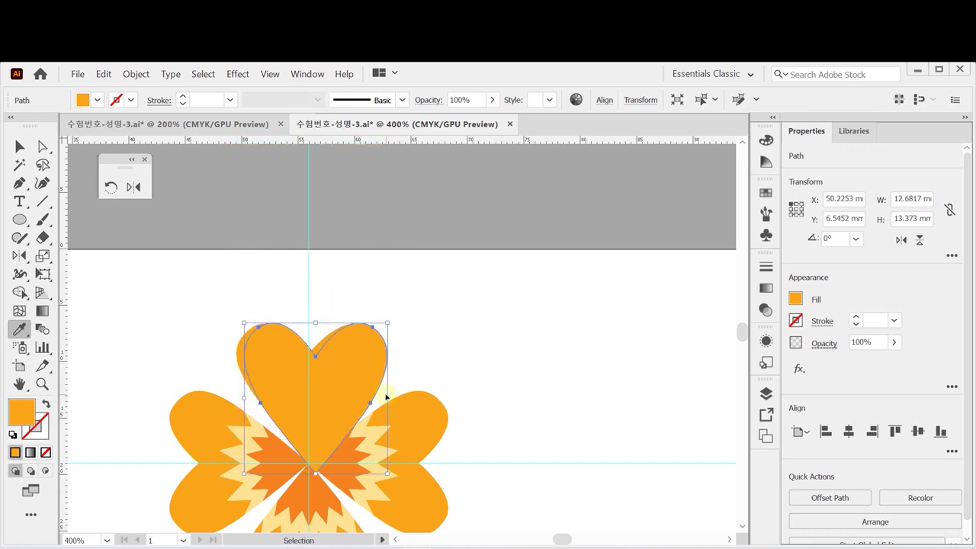
{"action": "key", "text": "ctrl+shift+a"}
{"action": "left_click_drag", "start_coordinate": [339, 392], "coordinate": [338, 392]}
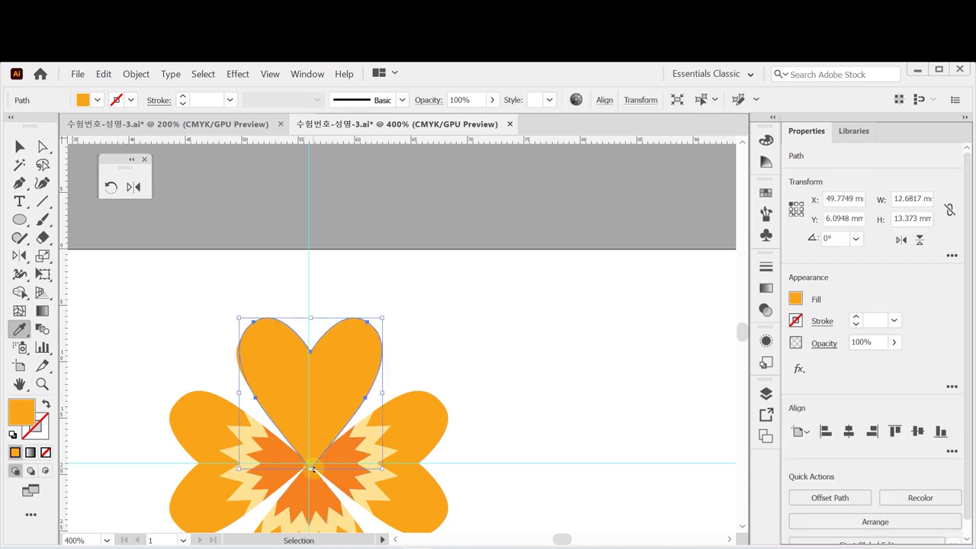
{"action": "left_click_drag", "start_coordinate": [310, 469], "coordinate": [310, 462]}
{"action": "left_click", "coordinate": [338, 363]}
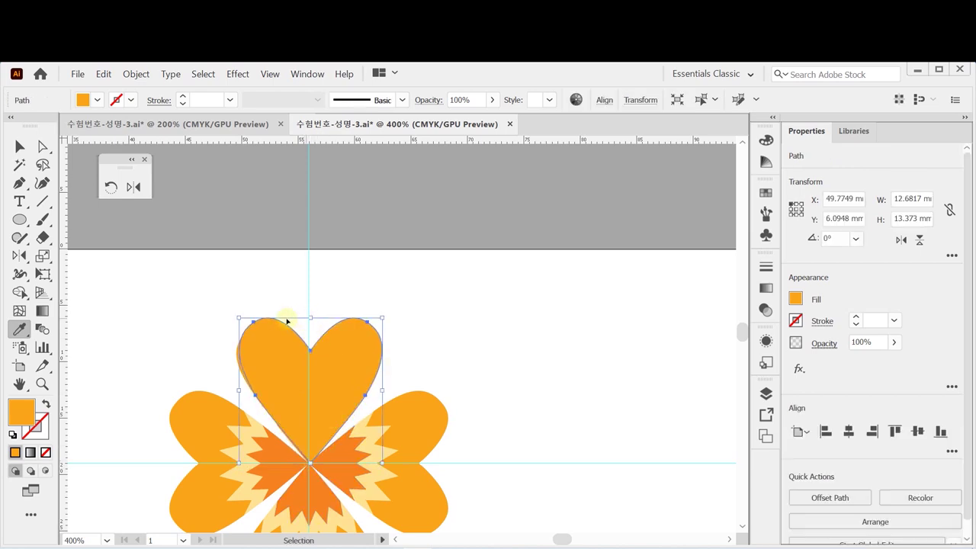
{"action": "left_click_drag", "start_coordinate": [239, 318], "coordinate": [242, 324]}
{"action": "left_click_drag", "start_coordinate": [242, 393], "coordinate": [237, 394]}
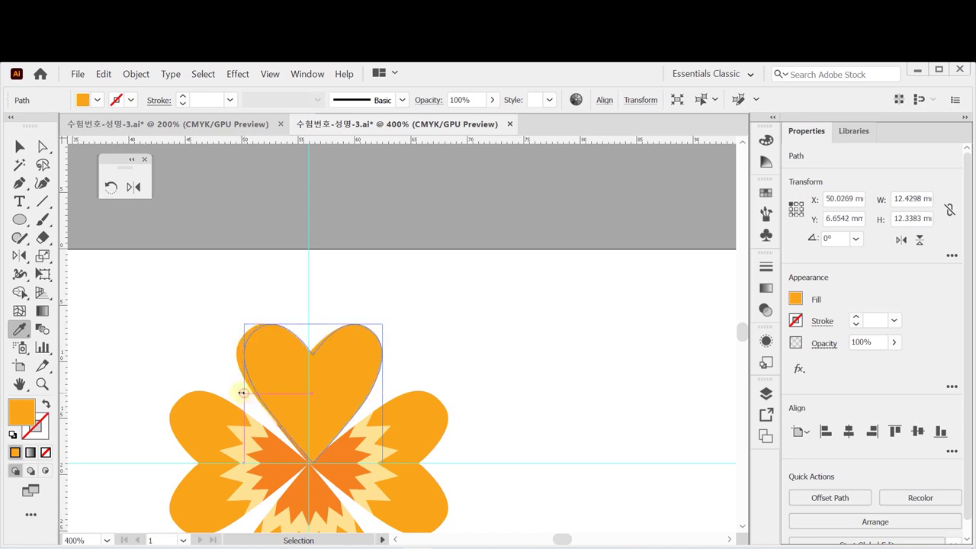
Step: Delete the pasted reference flower, keeping only the redrawn heart
{"action": "left_click", "coordinate": [383, 343]}
{"action": "left_click", "coordinate": [384, 343]}
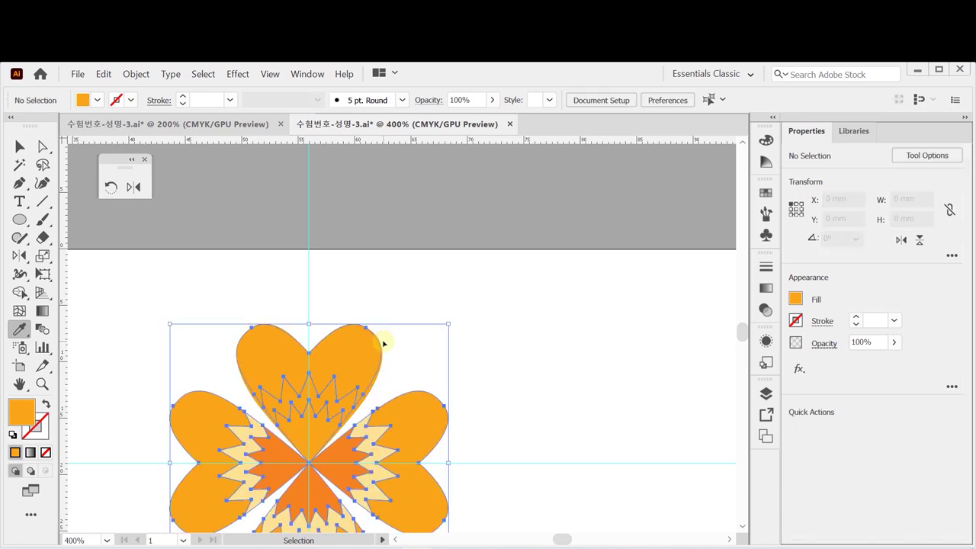
{"action": "key", "text": "ctrl+z"}
{"action": "left_click", "coordinate": [386, 338]}
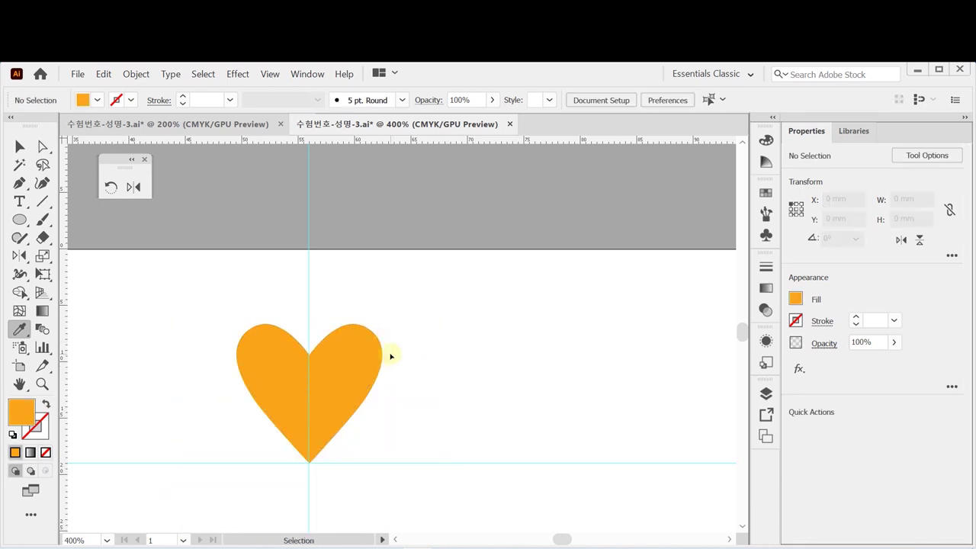
Step: Nudge the heart 0.05 mm to the left so it sits centred on the vertical guide
{"action": "left_click", "coordinate": [392, 356]}
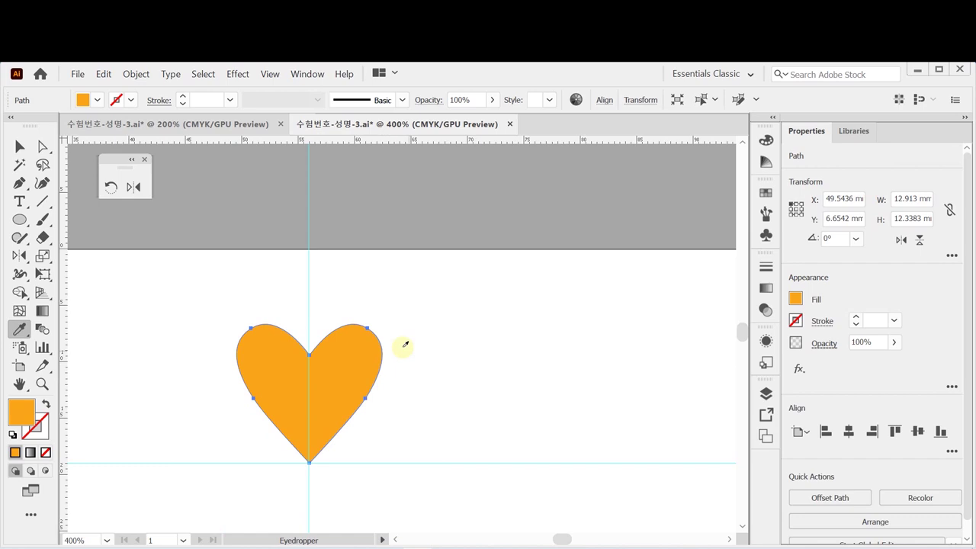
{"action": "left_click_drag", "start_coordinate": [418, 370], "coordinate": [438, 282]}
{"action": "key", "text": "Left"}
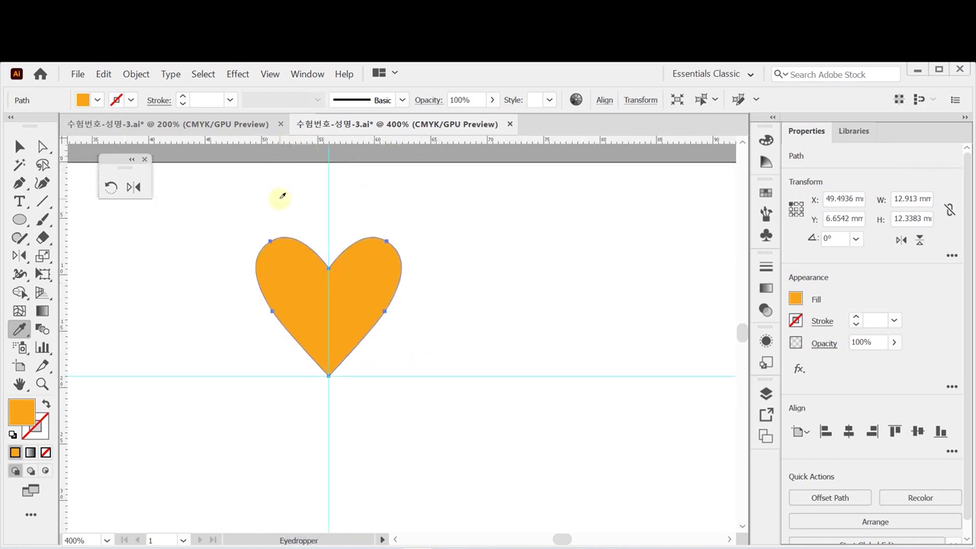
{"action": "left_click", "coordinate": [19, 148]}
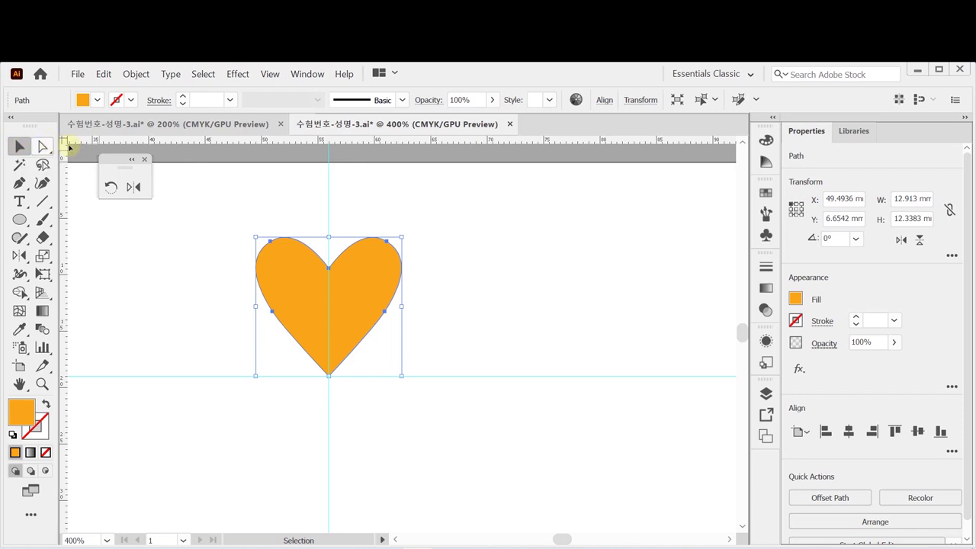
{"action": "left_click", "coordinate": [270, 74]}
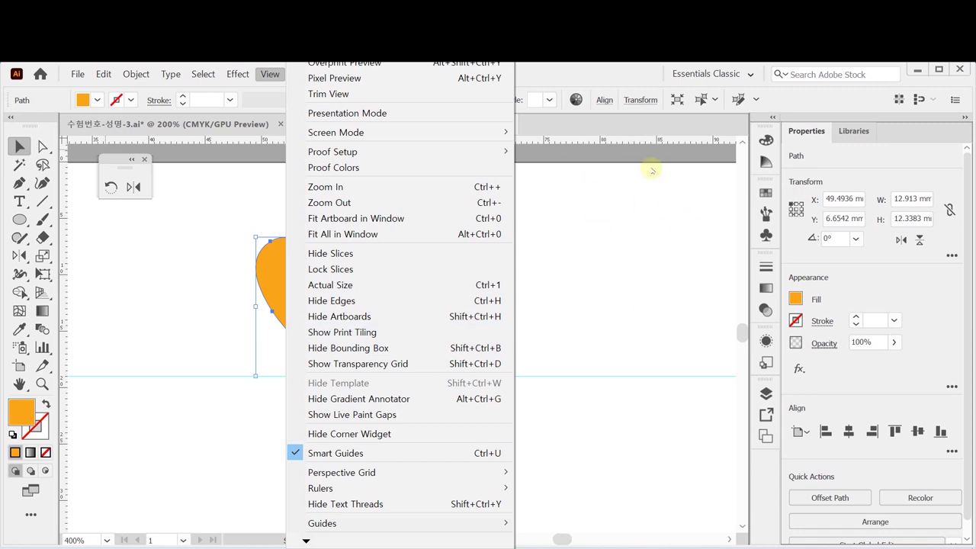
{"action": "left_click", "coordinate": [190, 277]}
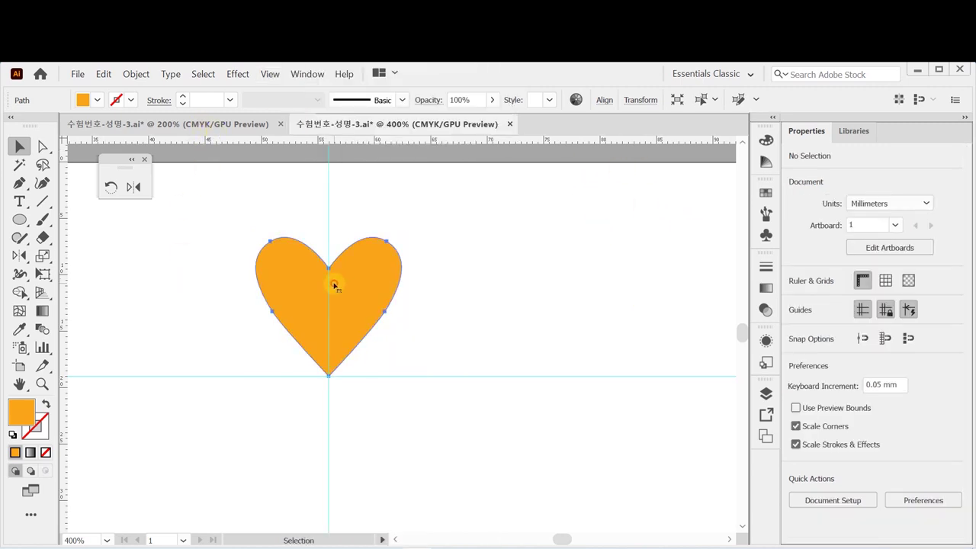
{"action": "mouse_move", "coordinate": [402, 239]}
{"action": "left_mouse_down"}
{"action": "mouse_move", "coordinate": [424, 227]}
{"action": "mouse_move", "coordinate": [402, 239]}
{"action": "left_mouse_up"}
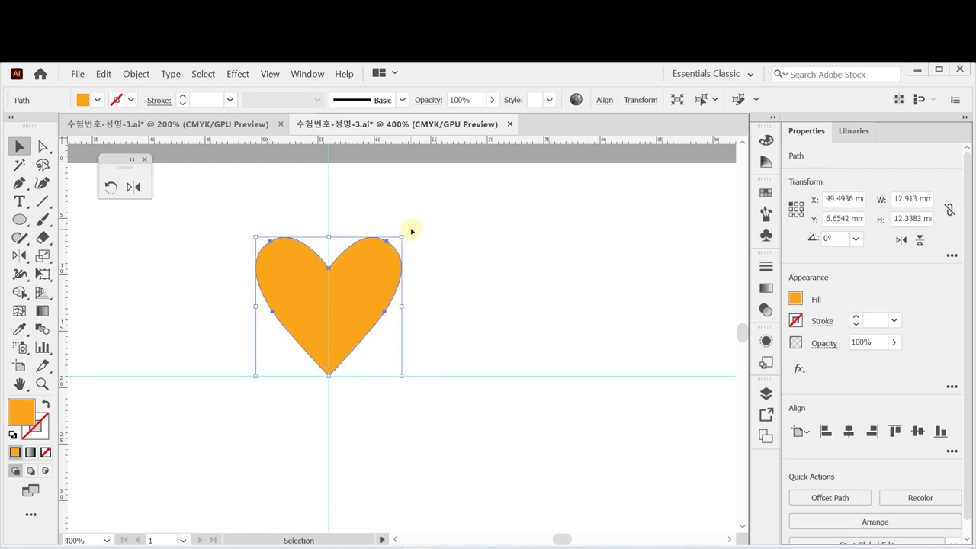
{"action": "left_click", "coordinate": [409, 223]}
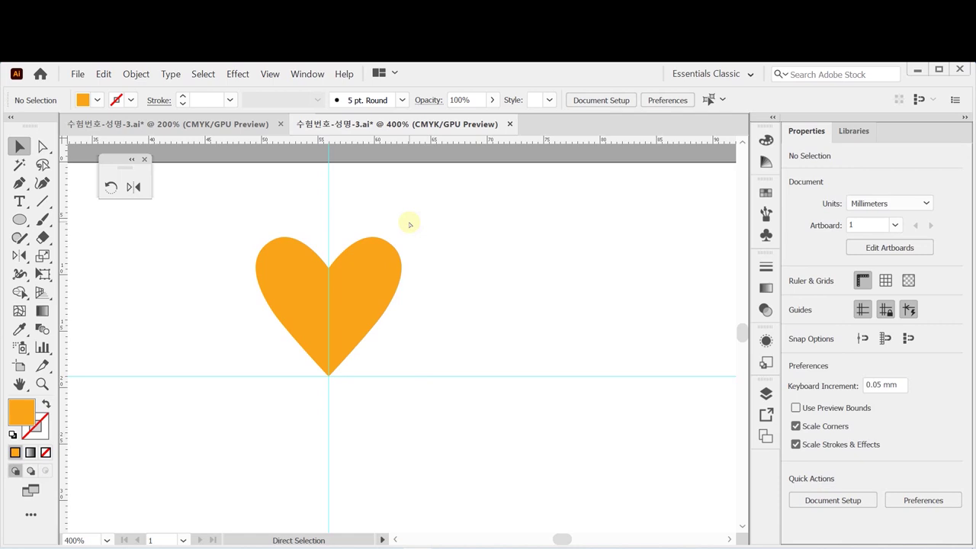
Step: Save the document, and make a copy of the heart rotated 90° around its lower tip at the guide intersection
{"action": "left_click", "coordinate": [366, 283]}
{"action": "key", "text": "ctrl+s"}
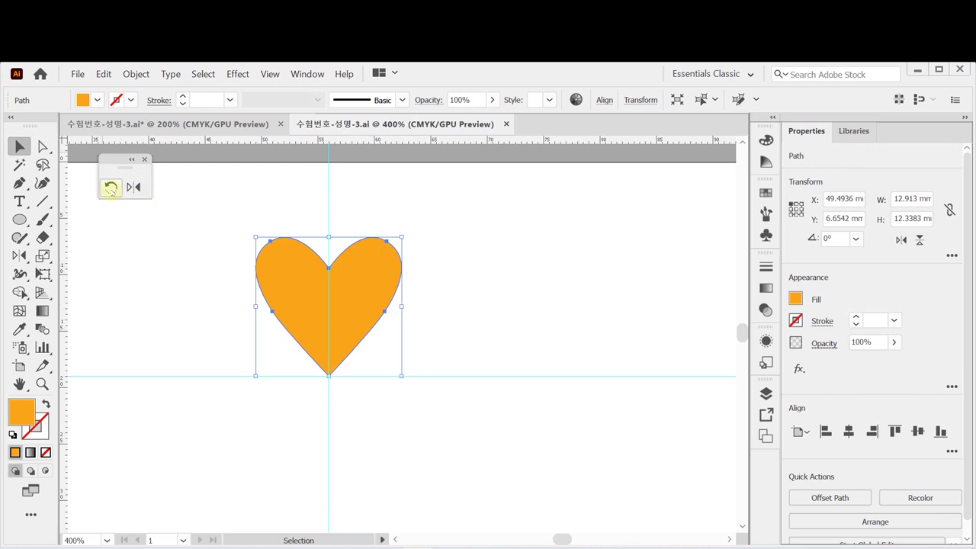
{"action": "left_click", "coordinate": [112, 187]}
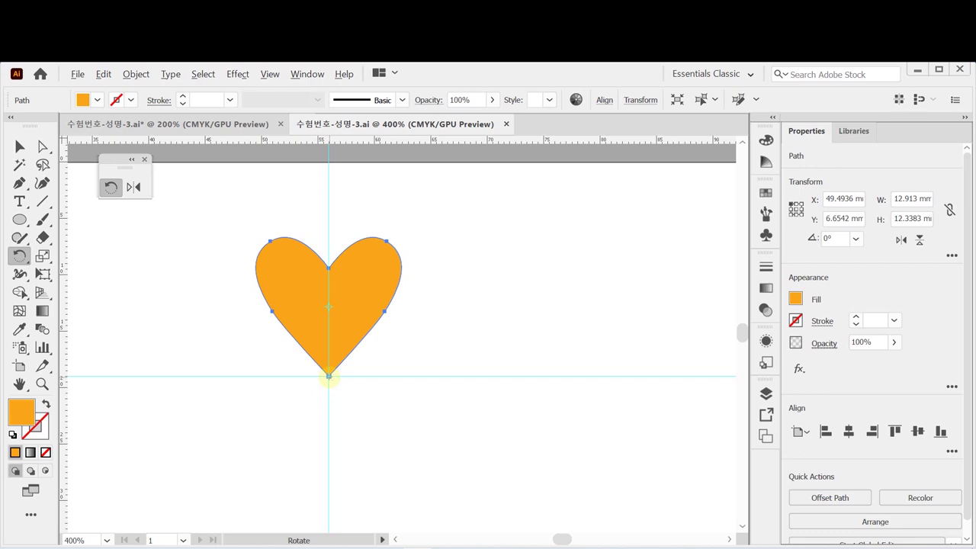
{"action": "left_click", "coordinate": [328, 377], "text": "alt"}
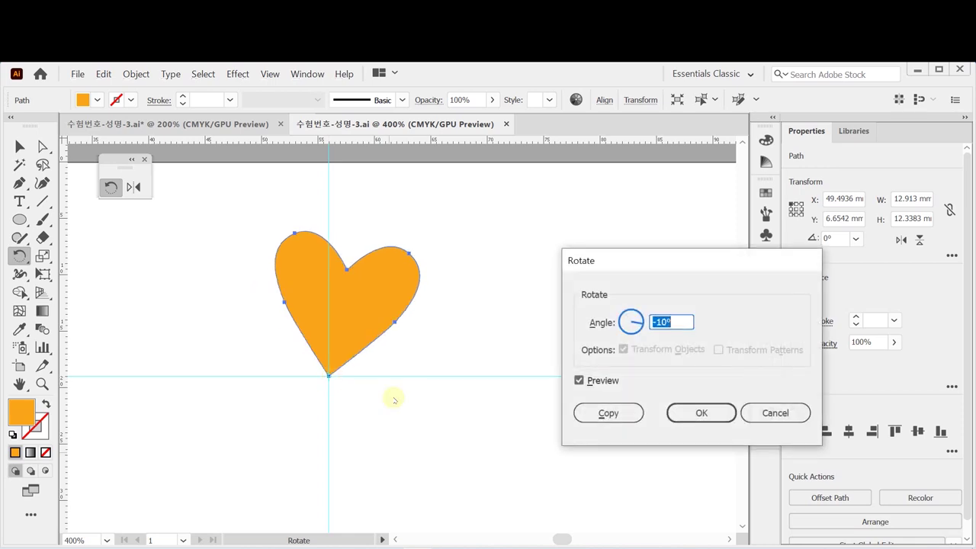
{"action": "left_click_drag", "start_coordinate": [631, 267], "coordinate": [594, 261]}
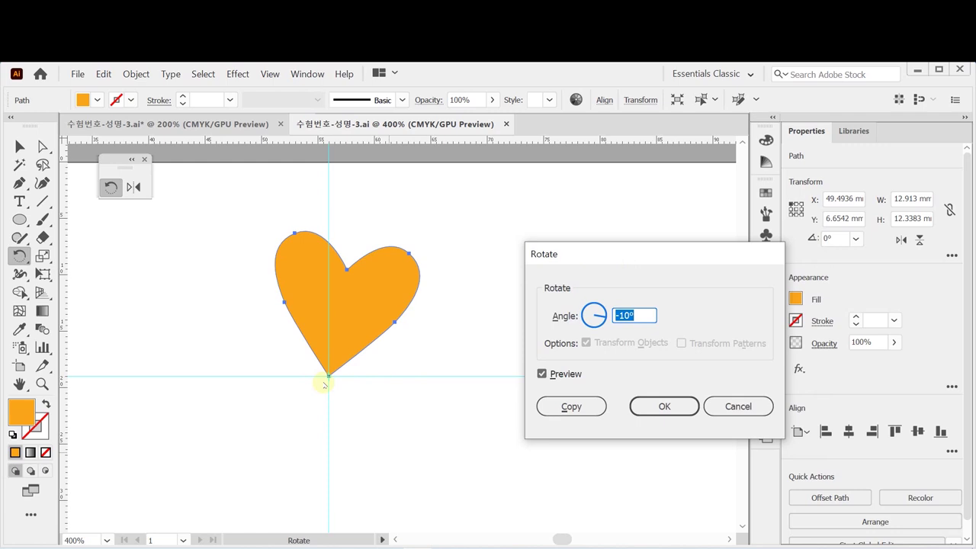
{"action": "type", "text": "90"}
{"action": "left_click", "coordinate": [571, 406]}
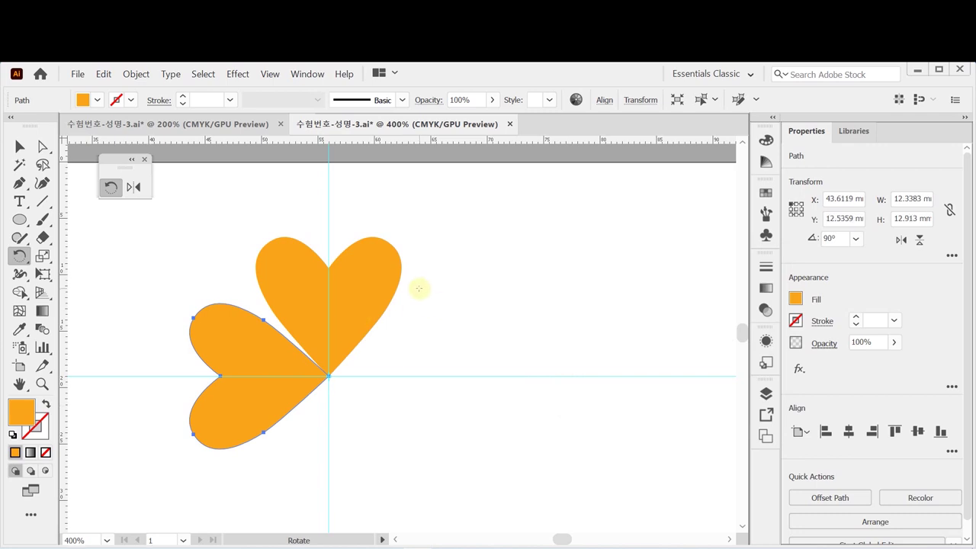
Step: Repeat the 90° rotated copy twice to complete the four-petal flower, and save the document
{"action": "key", "text": "v"}
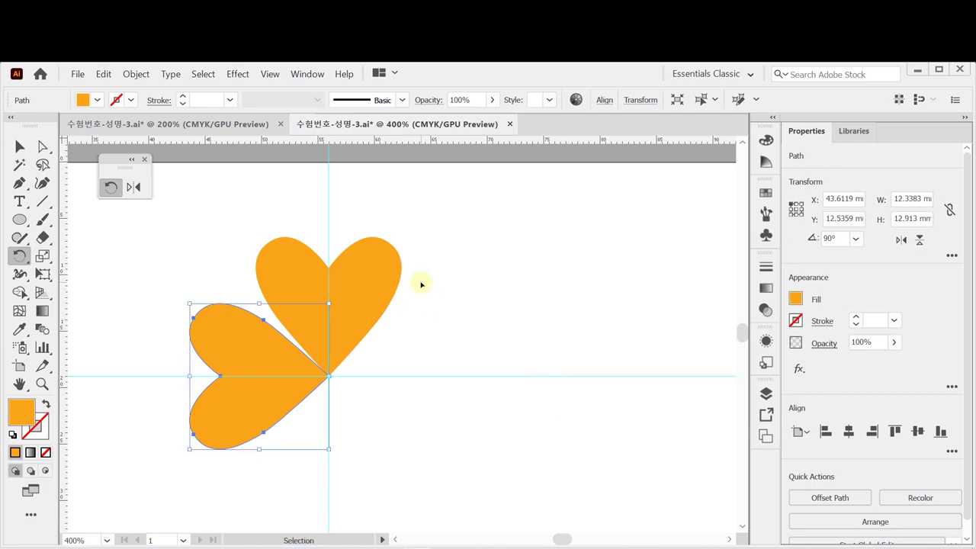
{"action": "key", "text": "ctrl+d"}
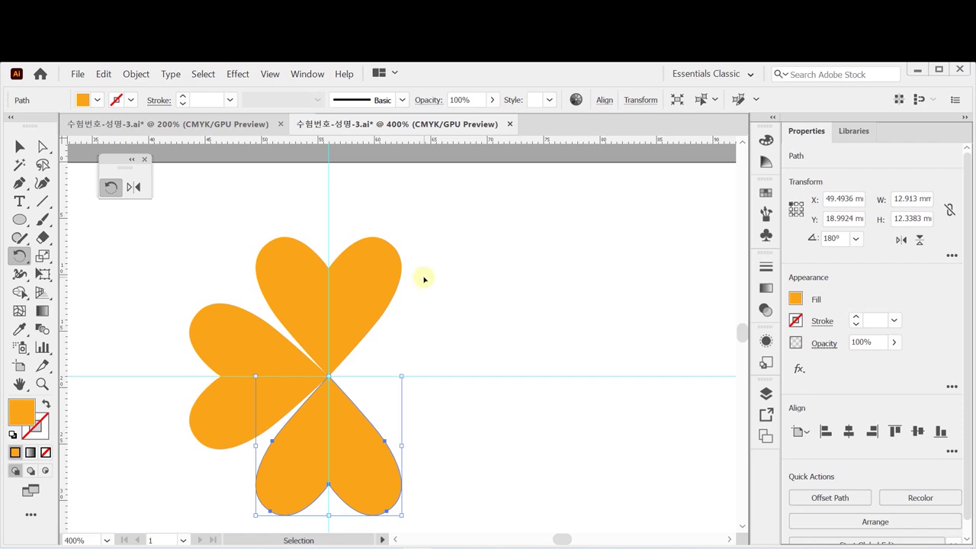
{"action": "key", "text": "ctrl+d"}
{"action": "key", "text": "r"}
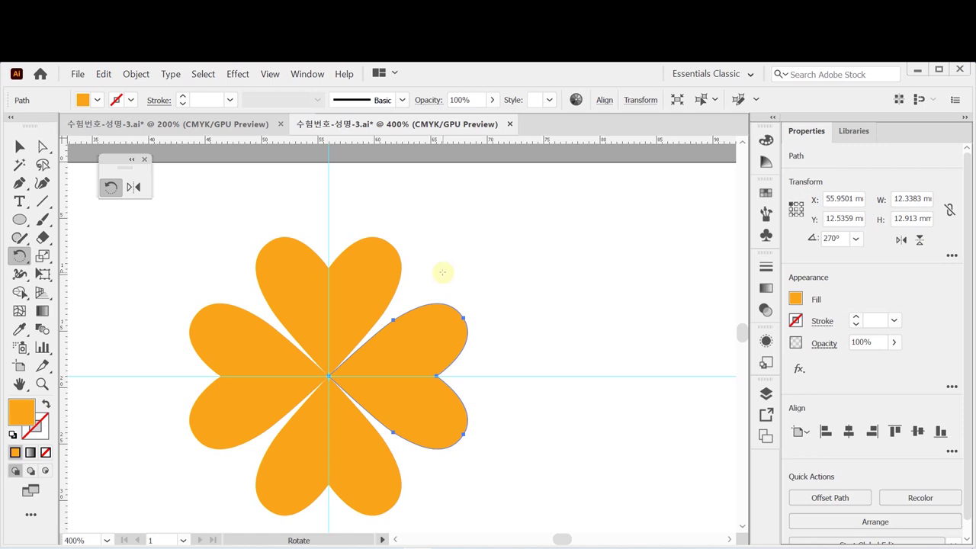
{"action": "key", "text": "ctrl"}
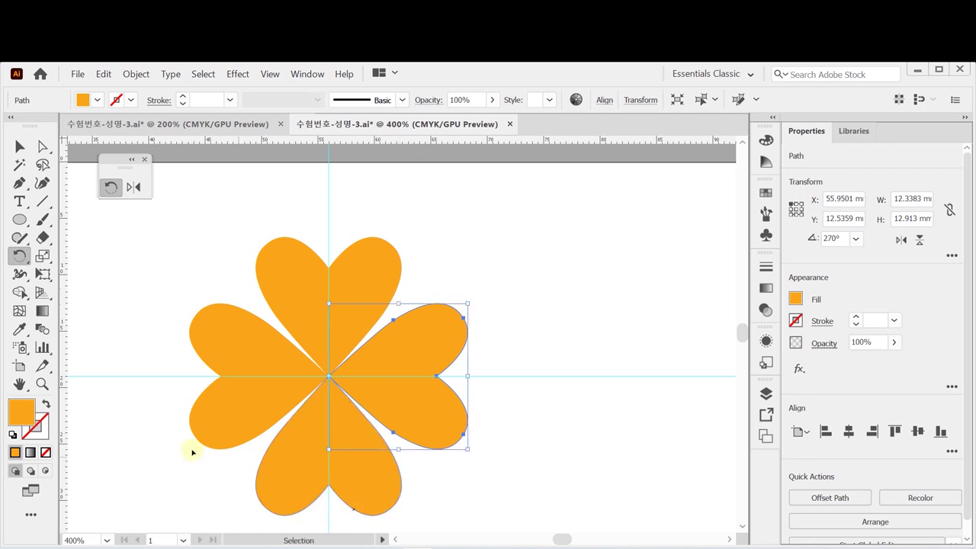
{"action": "scroll", "coordinate": [280, 374], "scroll_direction": "down", "scroll_amount": 1}
{"action": "scroll", "coordinate": [279, 374], "scroll_direction": "right", "scroll_amount": 1}
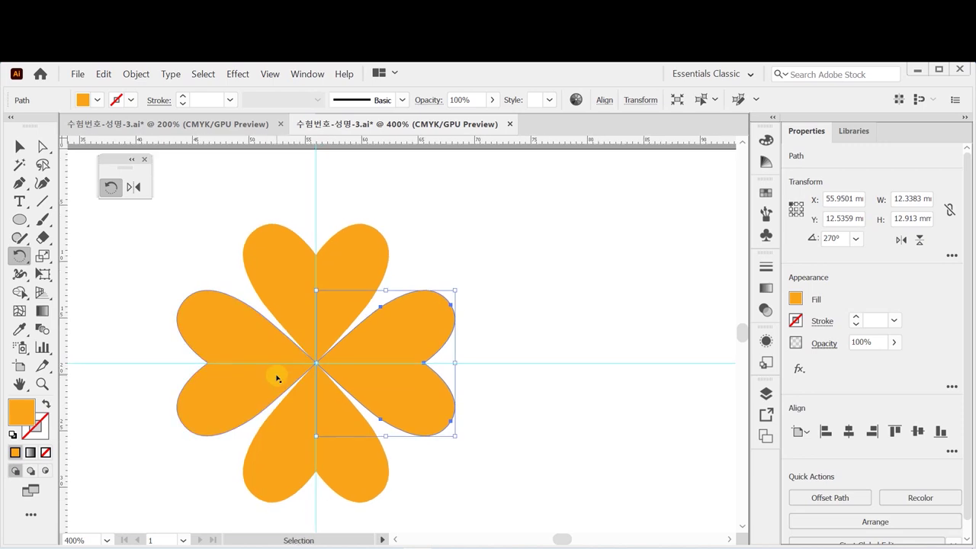
{"action": "key", "text": "ctrl+s"}
Step: Create a 22-point star centred on the guide intersection, with Radius 1 of 8 mm and Radius 2 of 6 mm
{"action": "left_click_drag", "start_coordinate": [21, 221], "coordinate": [98, 295]}
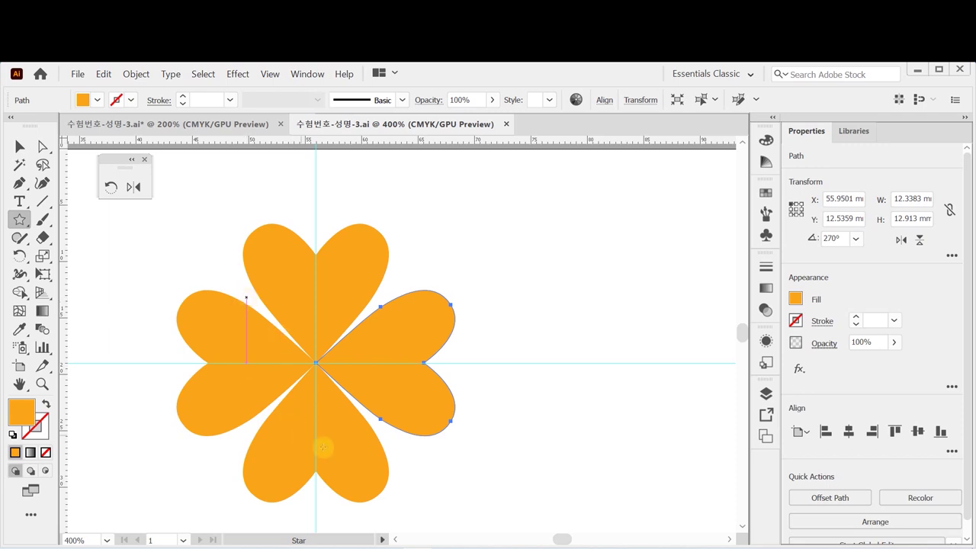
{"action": "key", "text": "ctrl"}
{"action": "left_click", "coordinate": [187, 278], "text": "ctrl"}
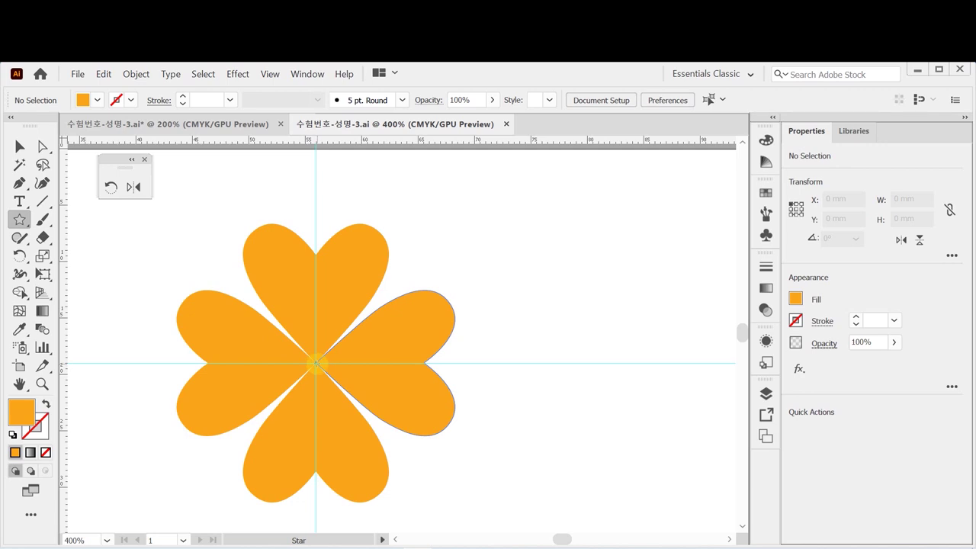
{"action": "left_click", "coordinate": [316, 364]}
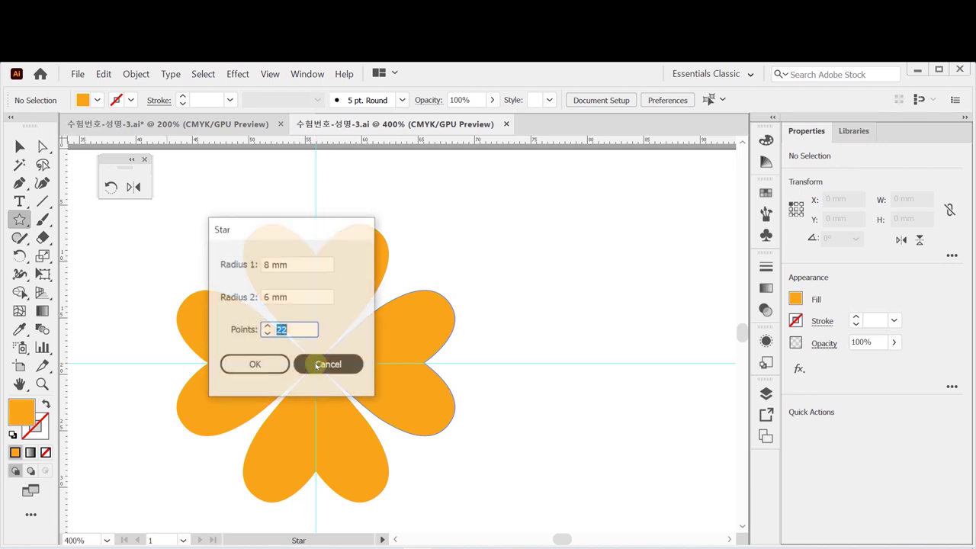
{"action": "left_click_drag", "start_coordinate": [284, 229], "coordinate": [361, 208]}
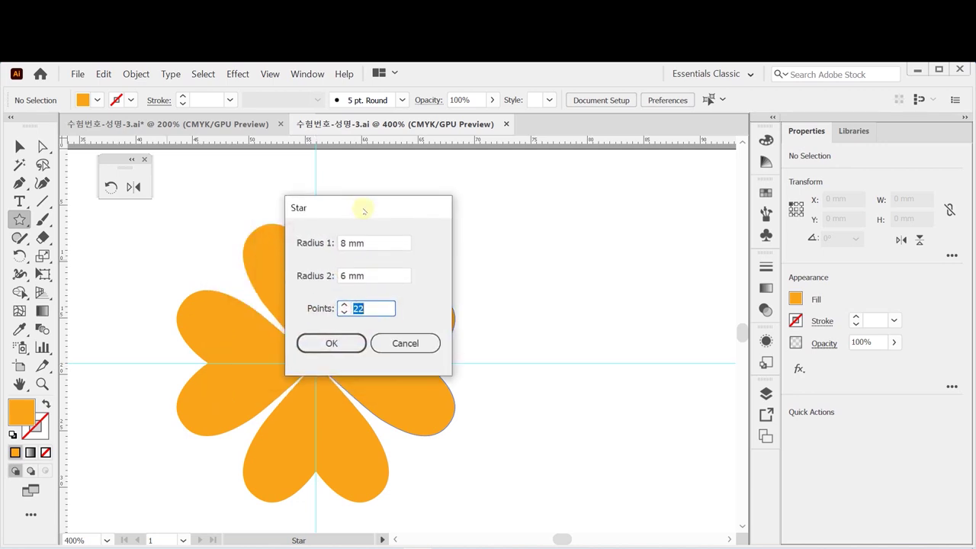
{"action": "left_click", "coordinate": [315, 244]}
{"action": "left_click", "coordinate": [306, 277]}
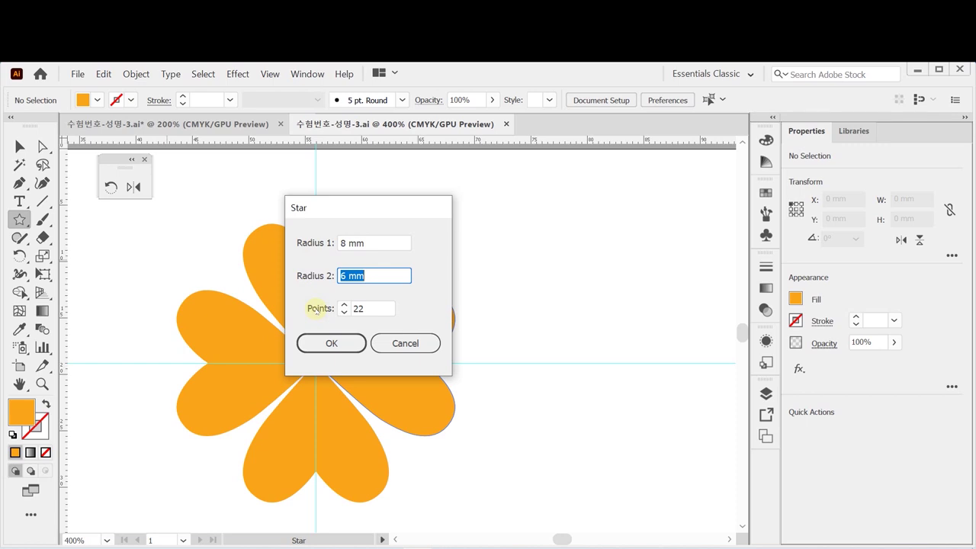
{"action": "left_click", "coordinate": [316, 343]}
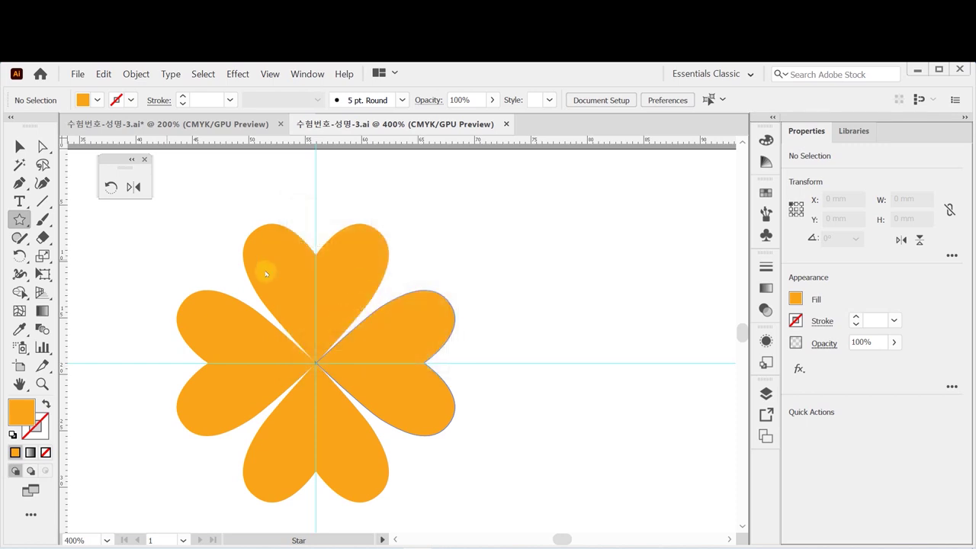
Step: Give the star the default white fill and black 1 pt stroke, and save the document
{"action": "left_click", "coordinate": [13, 434]}
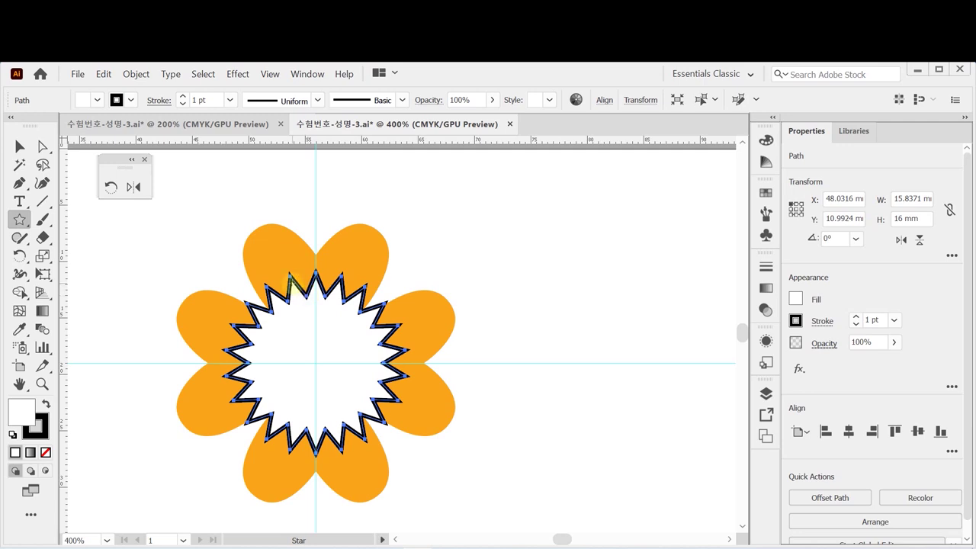
{"action": "key", "text": "ctrl"}
{"action": "key", "text": "ctrl+s"}
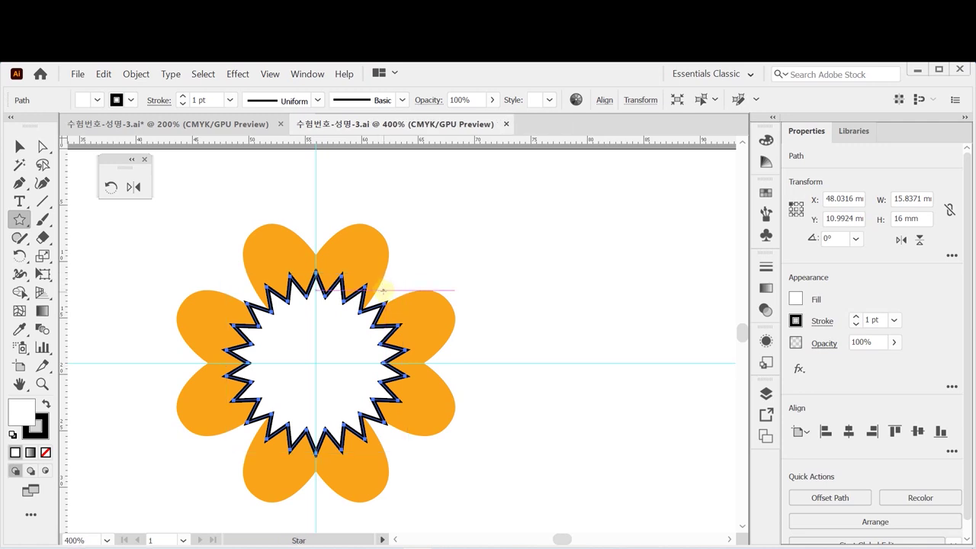
Step: Detach the Scale tool group and make a concentric copy of the 22-point star scaled uniformly to 70%
{"action": "left_click_drag", "start_coordinate": [42, 256], "coordinate": [160, 272]}
{"action": "left_click_drag", "start_coordinate": [69, 265], "coordinate": [179, 158]}
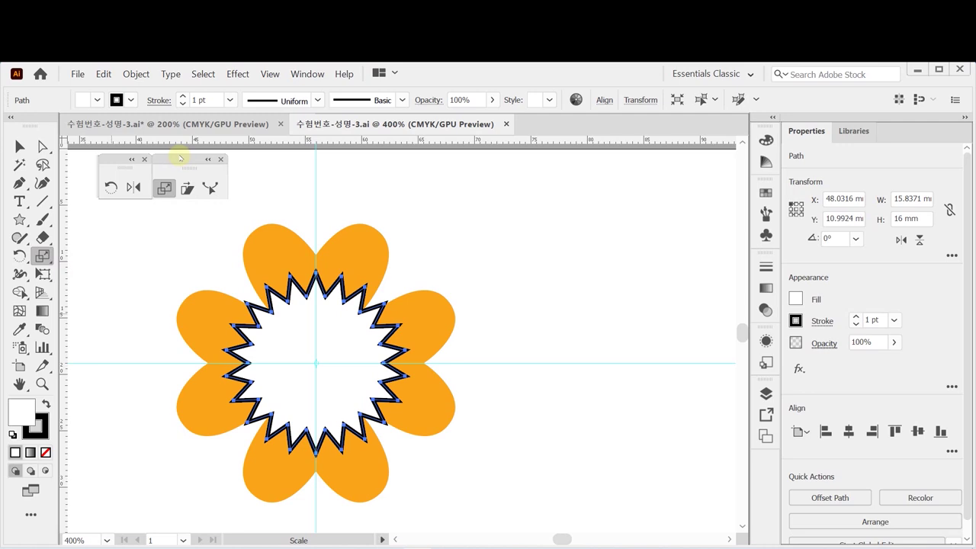
{"action": "double_click", "coordinate": [167, 188]}
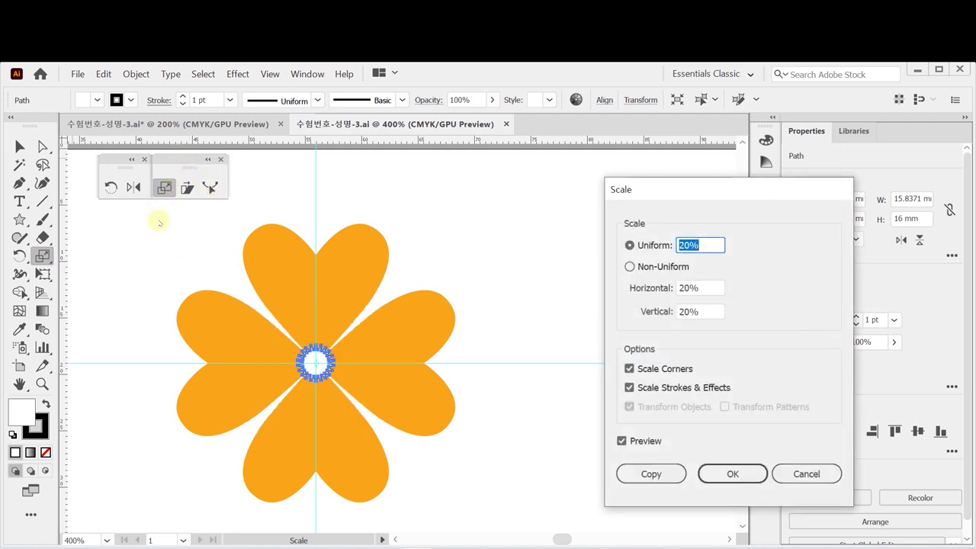
{"action": "type", "text": "70"}
{"action": "key", "text": "Tab"}
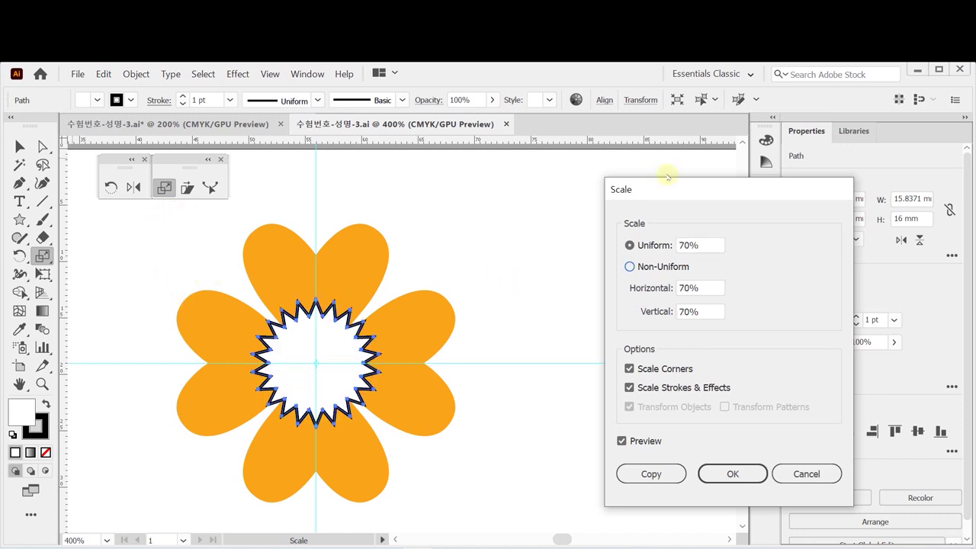
{"action": "left_click_drag", "start_coordinate": [655, 189], "coordinate": [561, 187]}
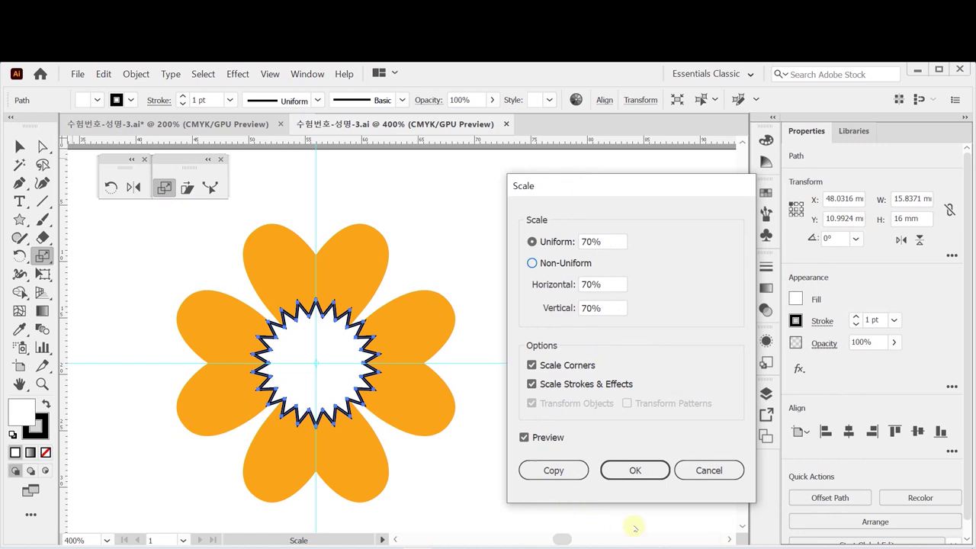
{"action": "left_click", "coordinate": [554, 471]}
{"action": "left_click", "coordinate": [550, 470]}
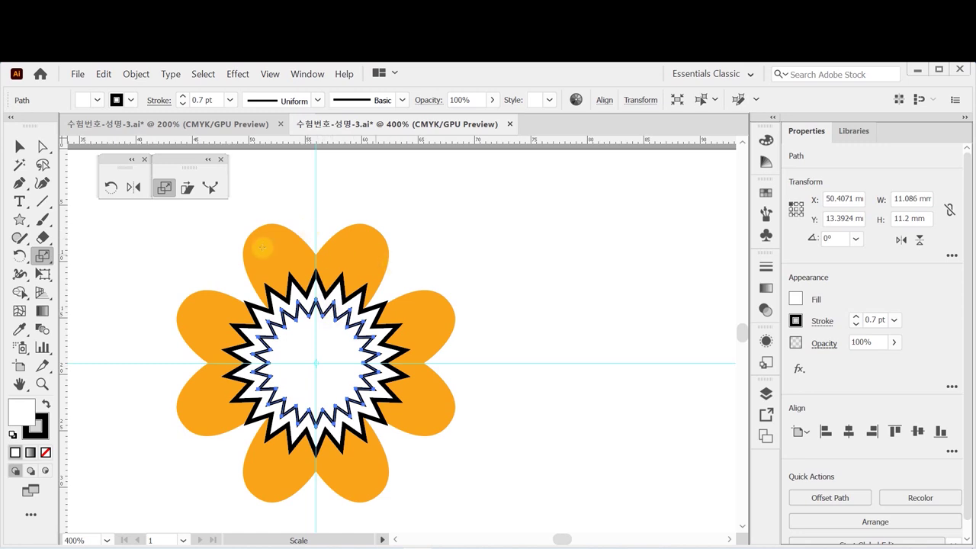
Step: Split all the overlapping petals and stars into separate pieces with the Pathfinder Divide operation
{"action": "key", "text": "ctrl+a"}
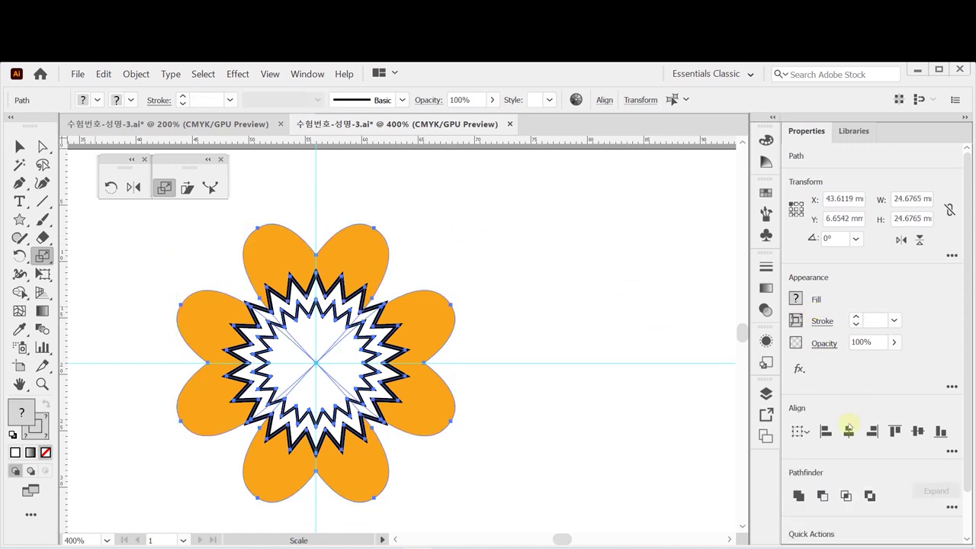
{"action": "left_click", "coordinate": [953, 506]}
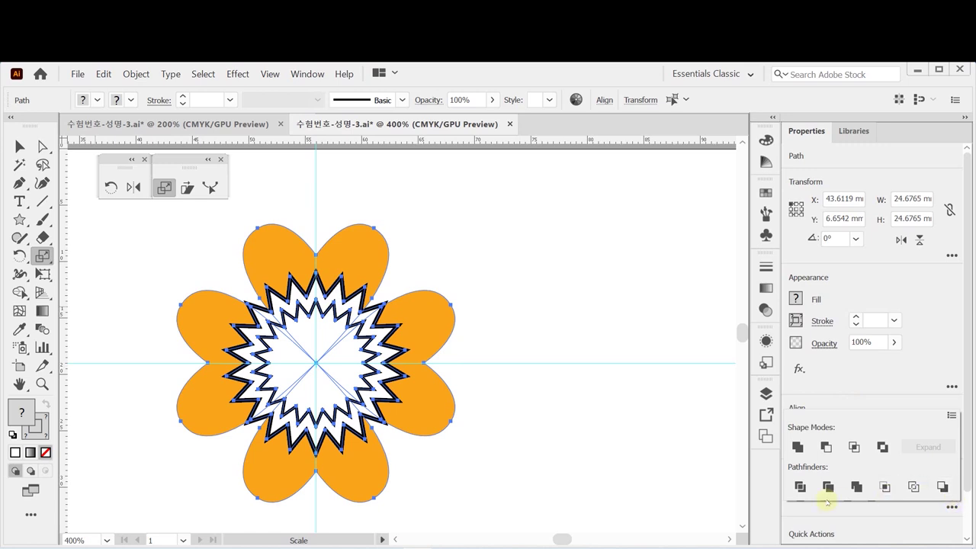
{"action": "left_click", "coordinate": [797, 486]}
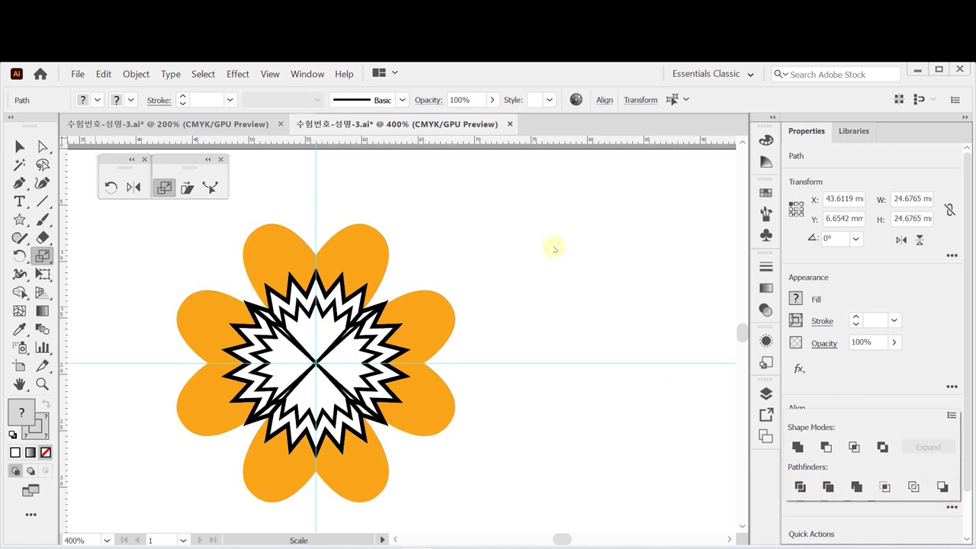
Step: Enter isolation mode for the divided flower group and move the floating tool panels clear of the isolation bar
{"action": "left_click", "coordinate": [19, 145]}
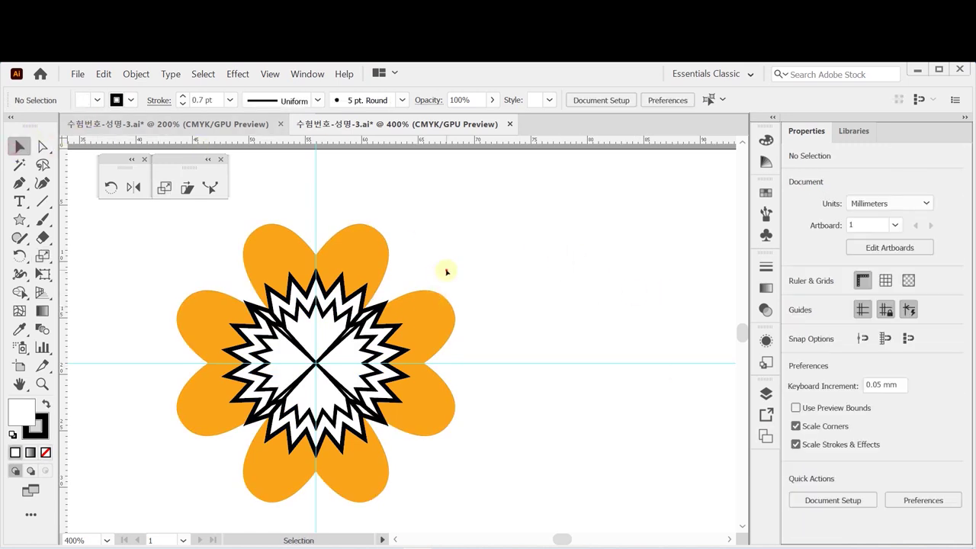
{"action": "left_click", "coordinate": [345, 254]}
{"action": "left_click", "coordinate": [472, 246]}
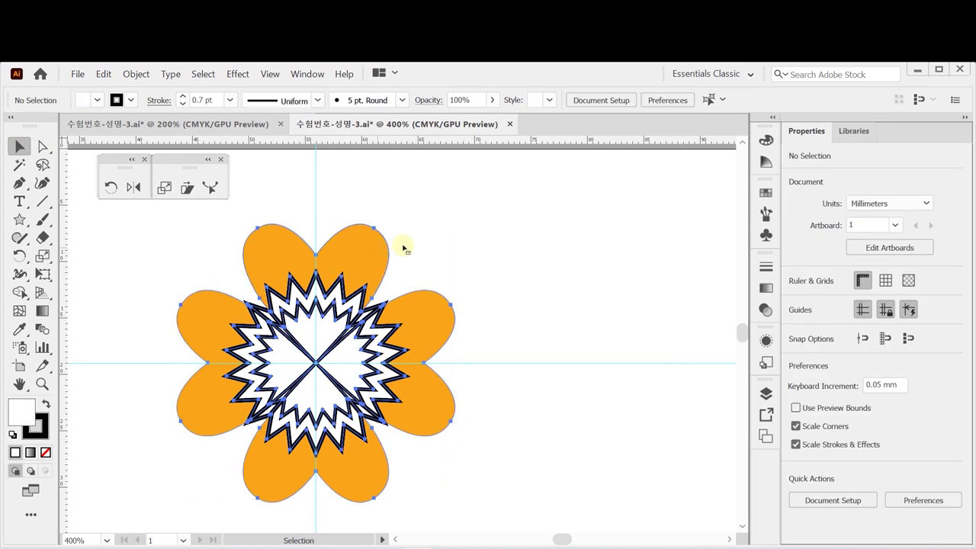
{"action": "left_click", "coordinate": [372, 254]}
{"action": "left_click", "coordinate": [491, 236]}
{"action": "left_click", "coordinate": [389, 252]}
{"action": "double_click", "coordinate": [367, 255]}
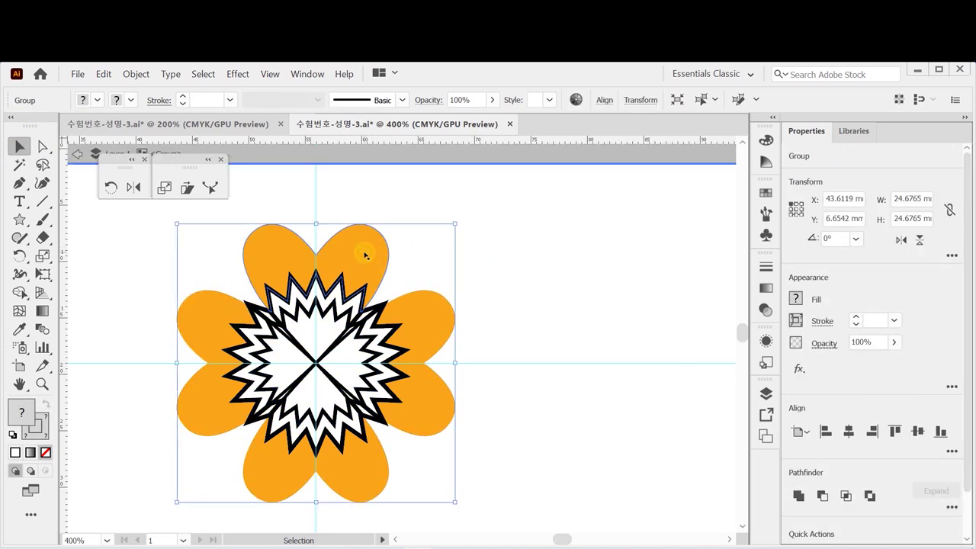
{"action": "left_click_drag", "start_coordinate": [132, 166], "coordinate": [113, 183]}
{"action": "left_click_drag", "start_coordinate": [170, 159], "coordinate": [152, 187]}
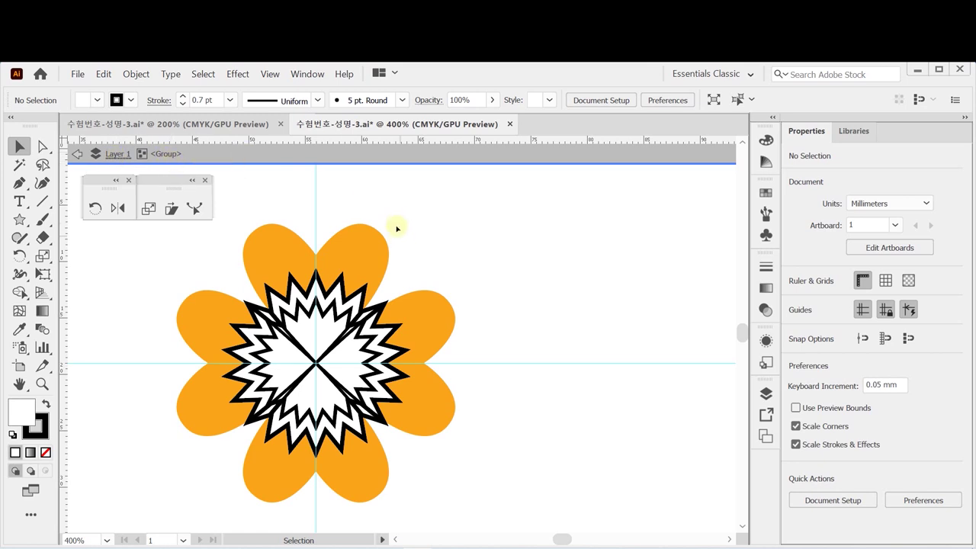
{"action": "left_click", "coordinate": [361, 256]}
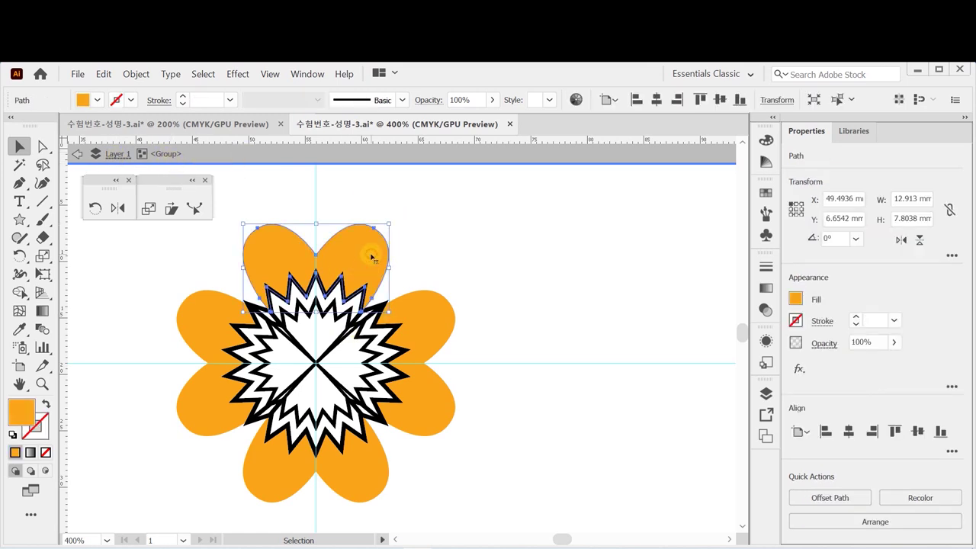
{"action": "double_click", "coordinate": [366, 244]}
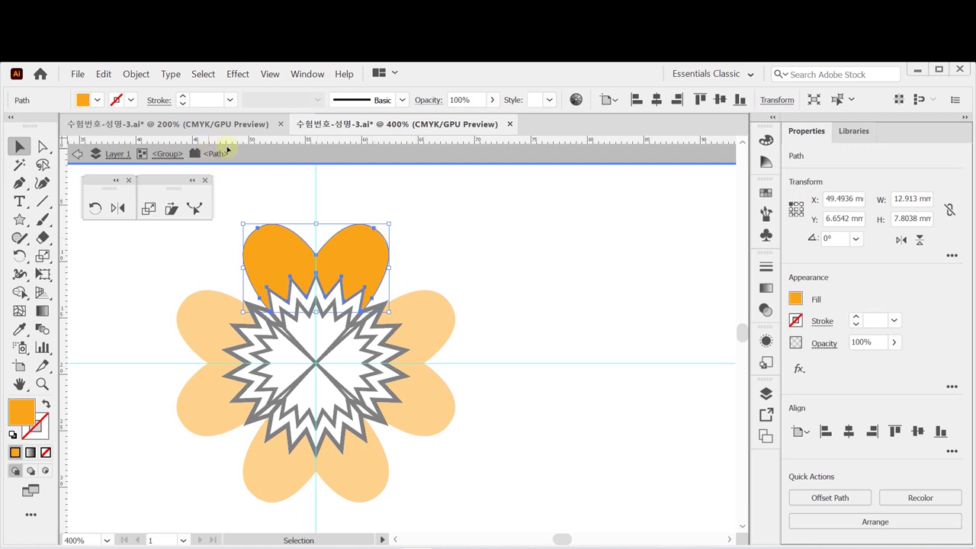
{"action": "left_click", "coordinate": [164, 157]}
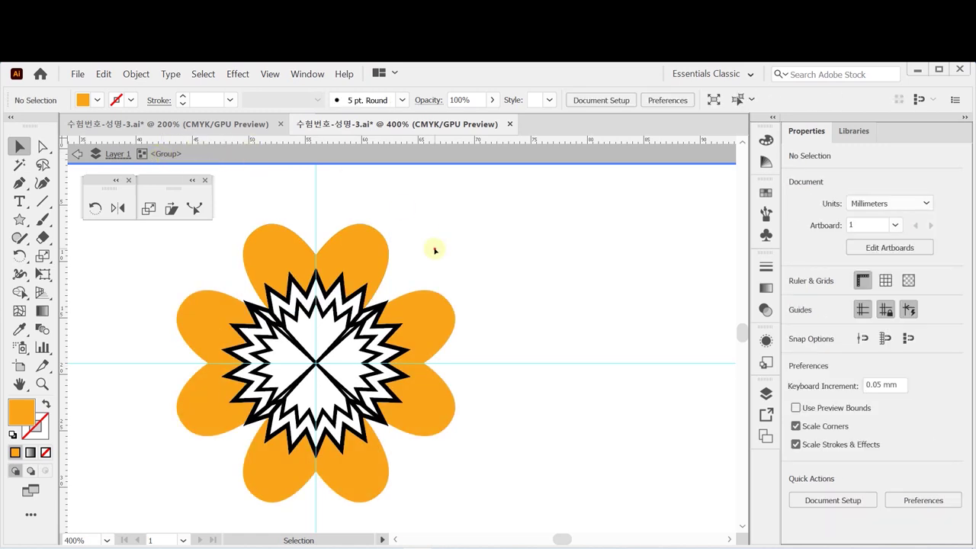
Step: Delete the thin leftover slivers of the stars along the two upper diagonal gaps between the petals
{"action": "scroll", "coordinate": [351, 337], "scroll_direction": "up", "scroll_amount": 1}
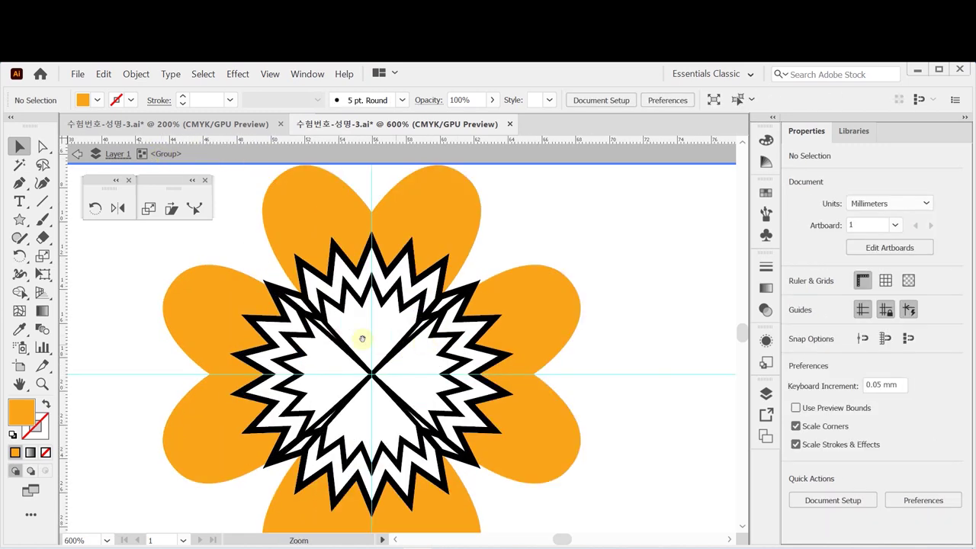
{"action": "left_click", "coordinate": [304, 299]}
{"action": "left_click", "coordinate": [315, 320]}
{"action": "left_click", "coordinate": [318, 322]}
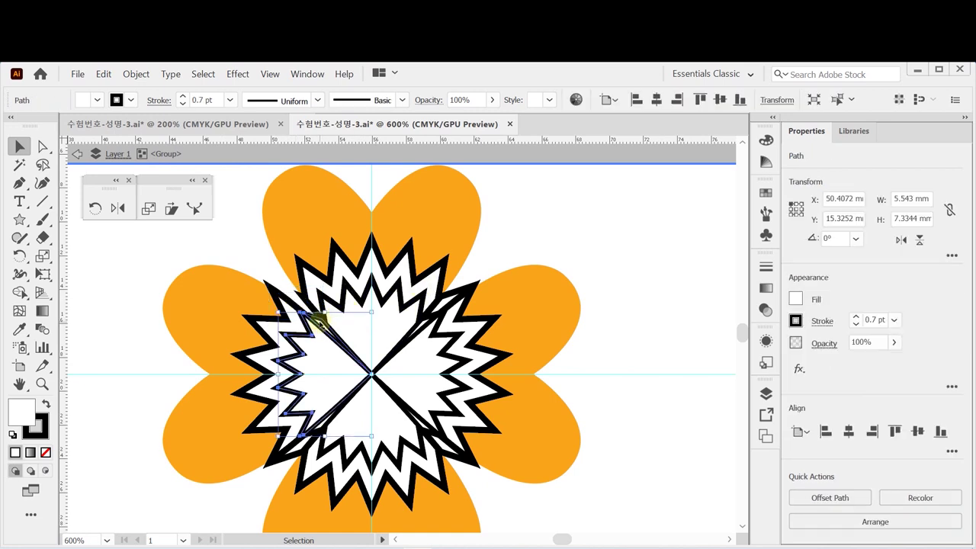
{"action": "left_click", "coordinate": [456, 294]}
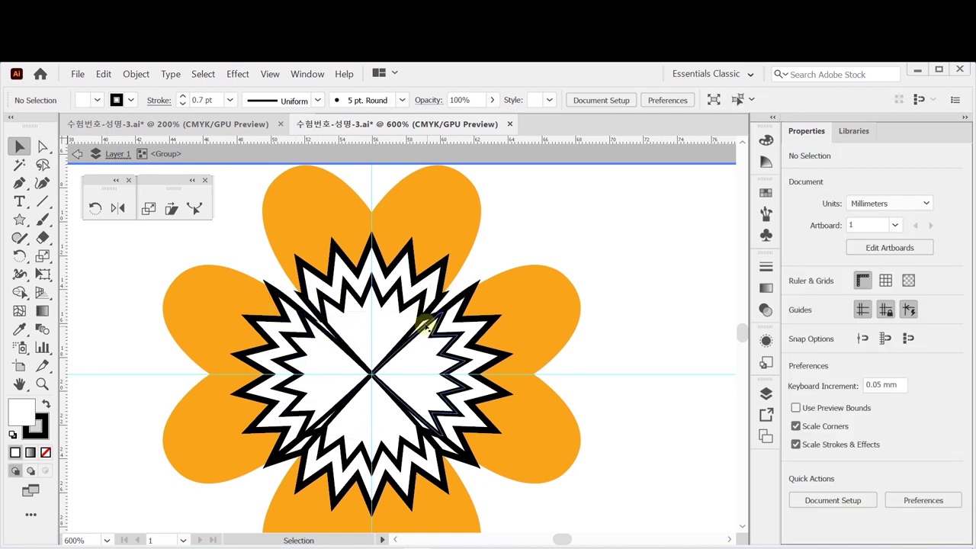
{"action": "left_click", "coordinate": [426, 326]}
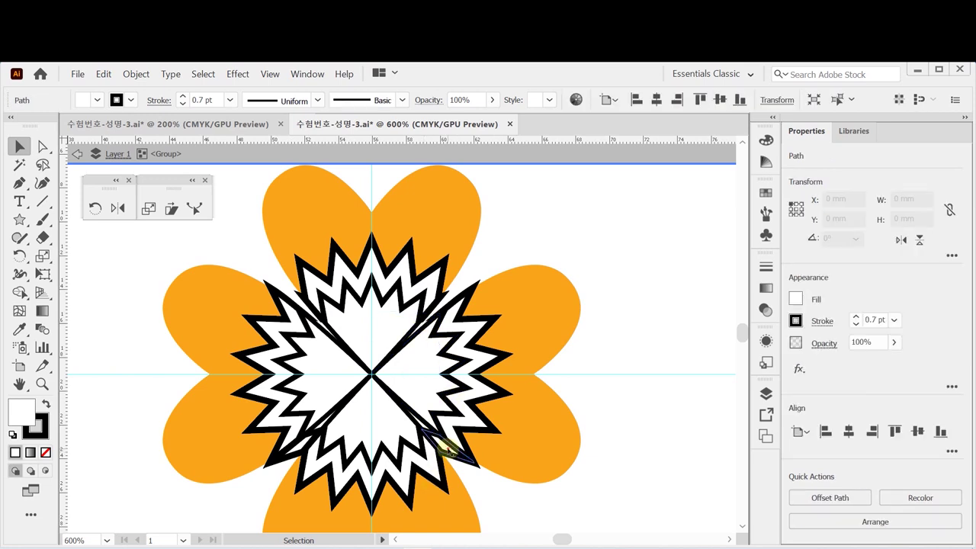
Step: Delete the thin leftover slivers of the stars along the two lower diagonal gaps between the petals
{"action": "left_click", "coordinate": [432, 431]}
{"action": "left_click", "coordinate": [422, 427]}
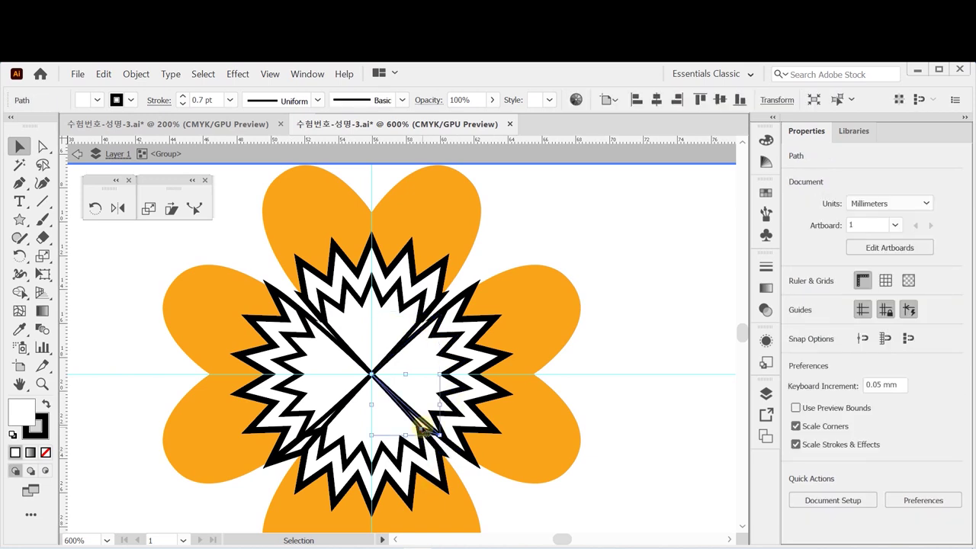
{"action": "left_click", "coordinate": [280, 488]}
{"action": "left_click", "coordinate": [316, 433]}
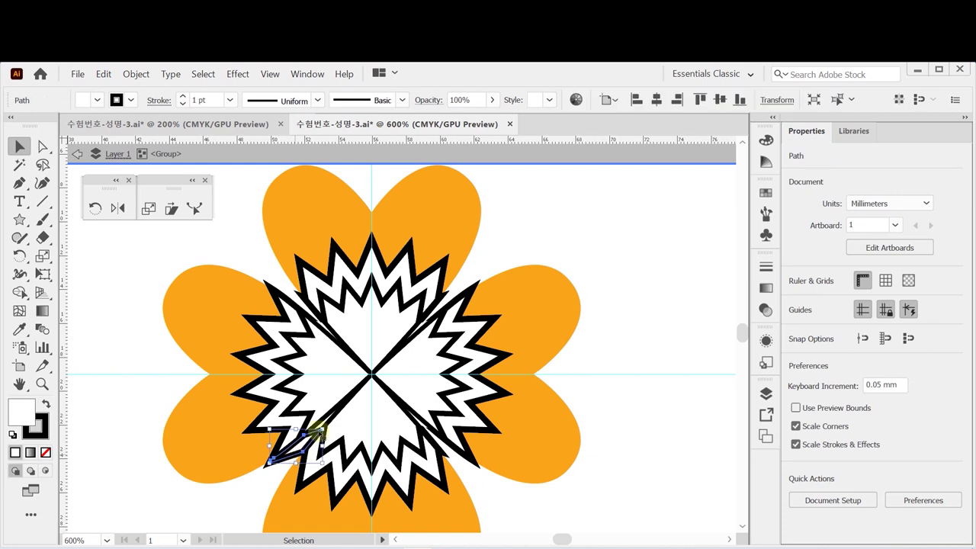
{"action": "left_click", "coordinate": [351, 400]}
{"action": "left_click", "coordinate": [335, 341]}
{"action": "left_click", "coordinate": [348, 394]}
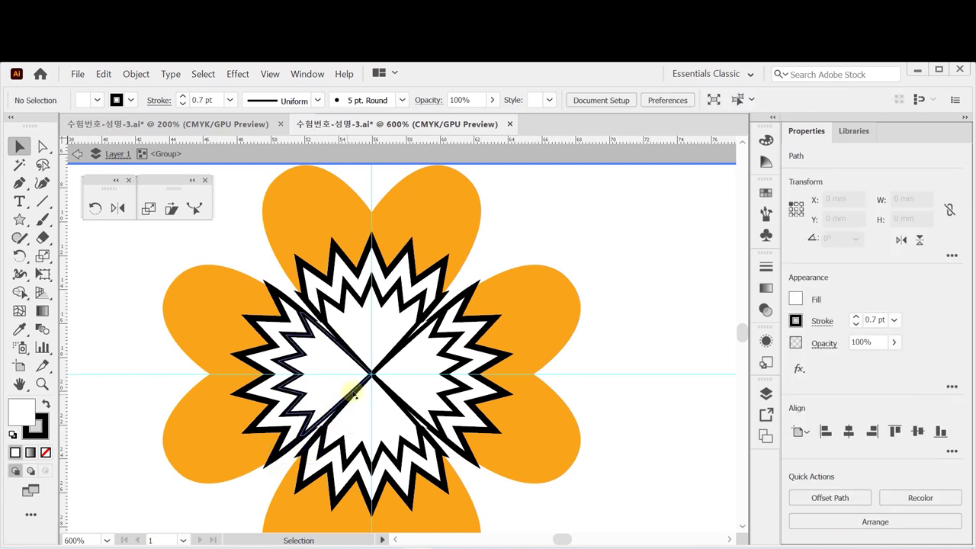
Step: Select the four outer zigzag segments together, set their colour mode to CMYK and remove their stroke
{"action": "left_click_drag", "start_coordinate": [382, 342], "coordinate": [349, 315]}
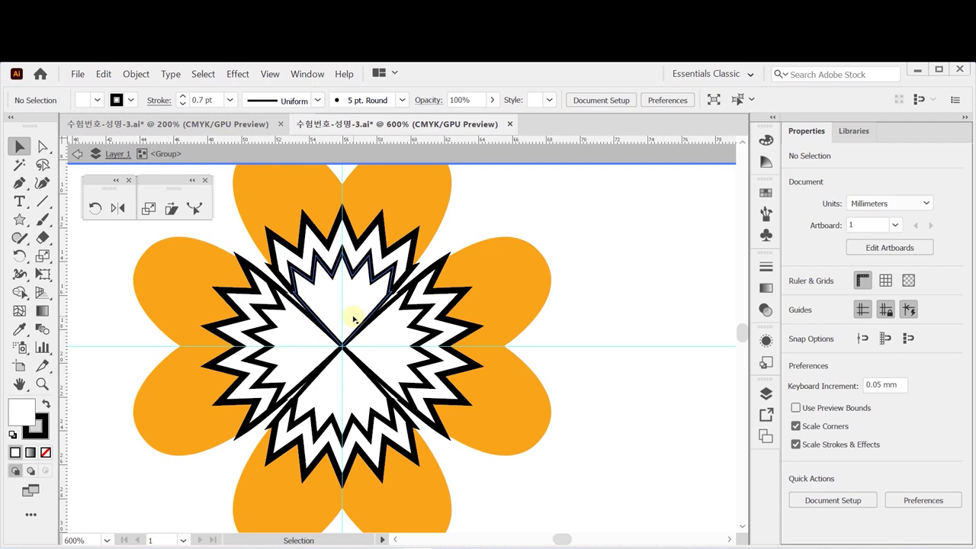
{"action": "left_click", "coordinate": [294, 260]}
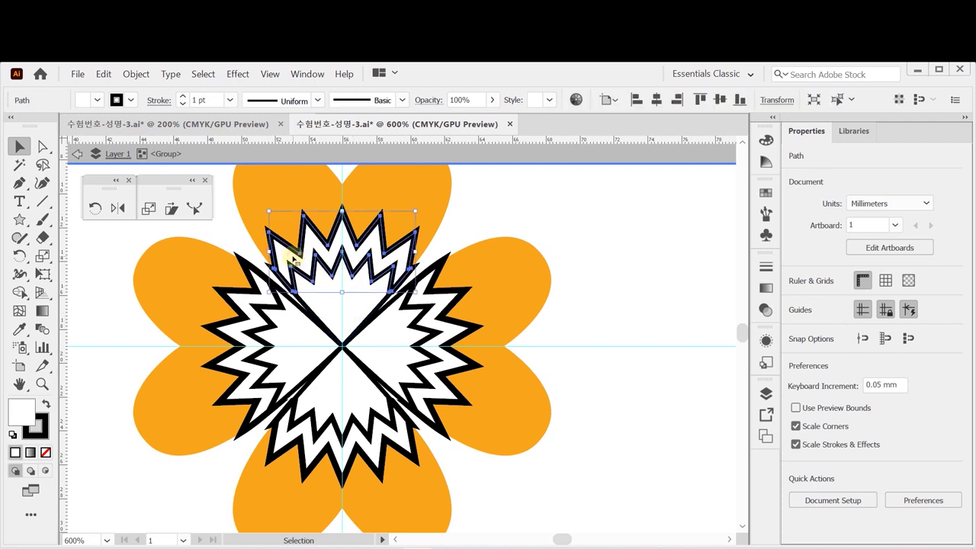
{"action": "left_click", "coordinate": [446, 316], "text": "shift"}
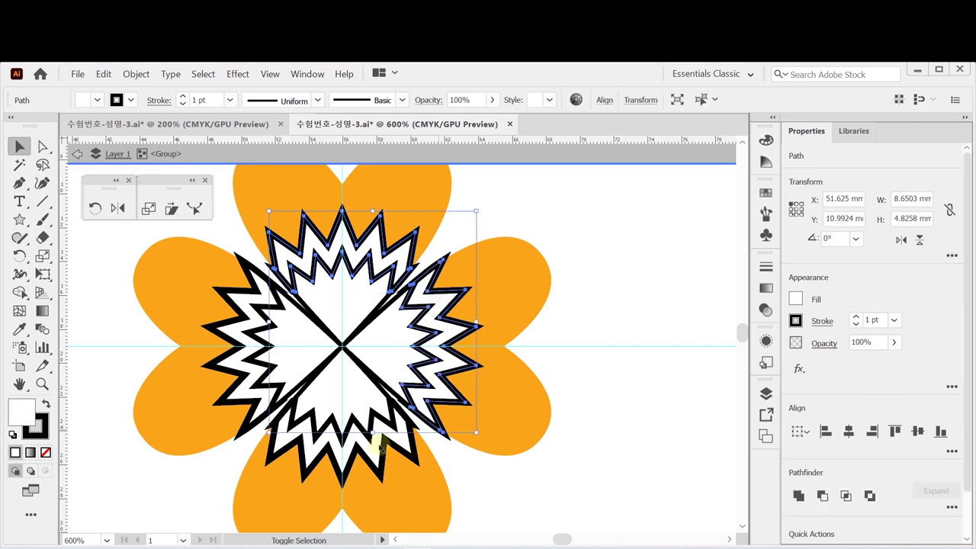
{"action": "left_click", "coordinate": [379, 450], "text": "shift"}
{"action": "left_click", "coordinate": [233, 332], "text": "shift"}
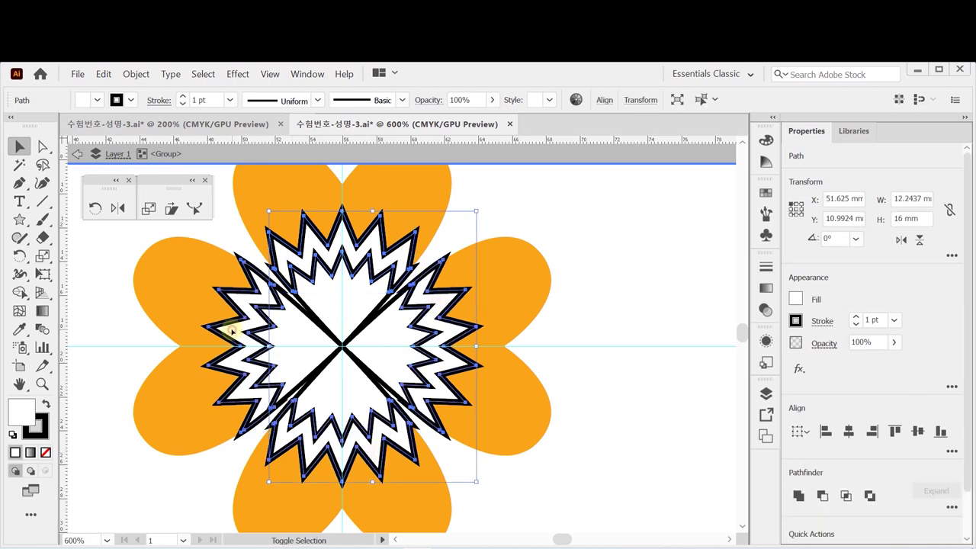
{"action": "key", "text": "ctrl+space"}
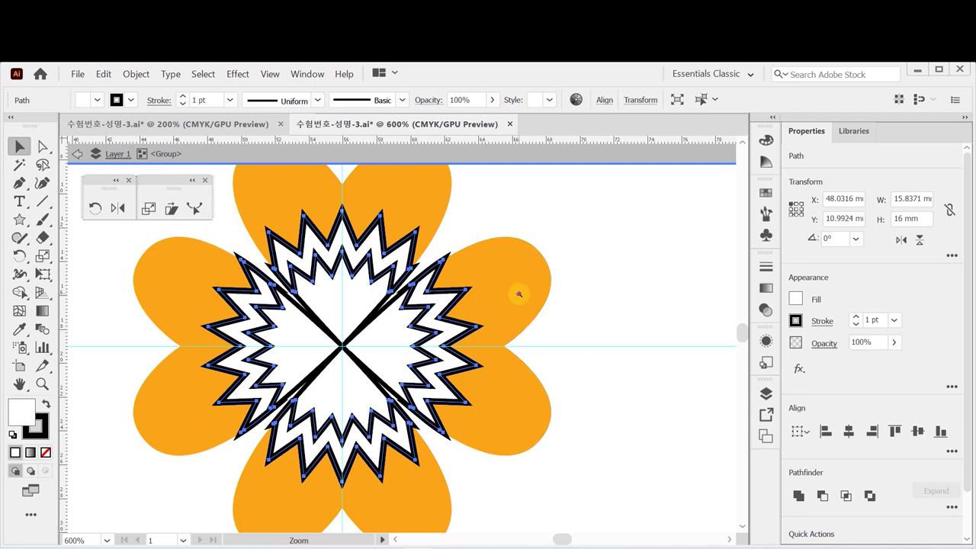
{"action": "left_click", "coordinate": [518, 294], "text": "ctrl+alt"}
{"action": "left_click_drag", "start_coordinate": [766, 139], "coordinate": [535, 196]}
{"action": "double_click", "coordinate": [537, 196]}
{"action": "left_click", "coordinate": [536, 197]}
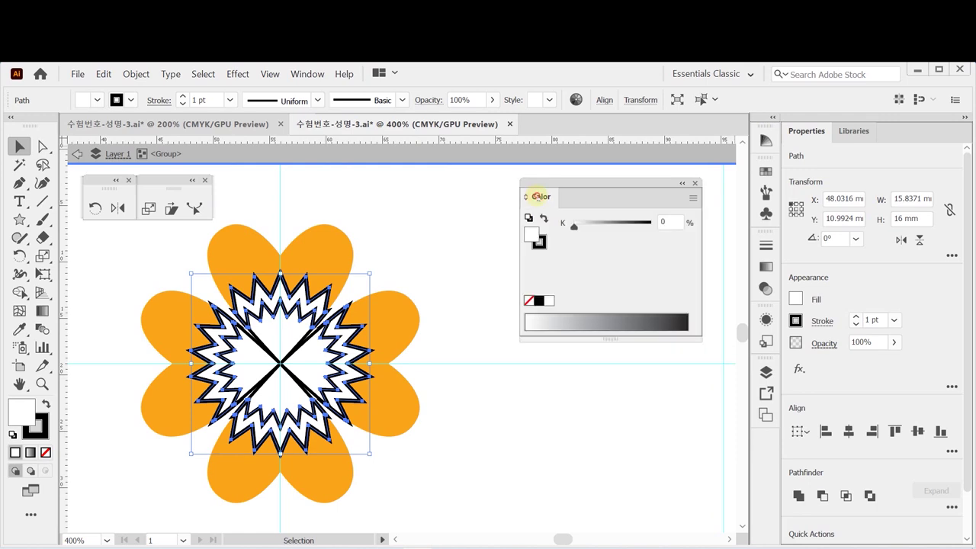
{"action": "left_click", "coordinate": [693, 197]}
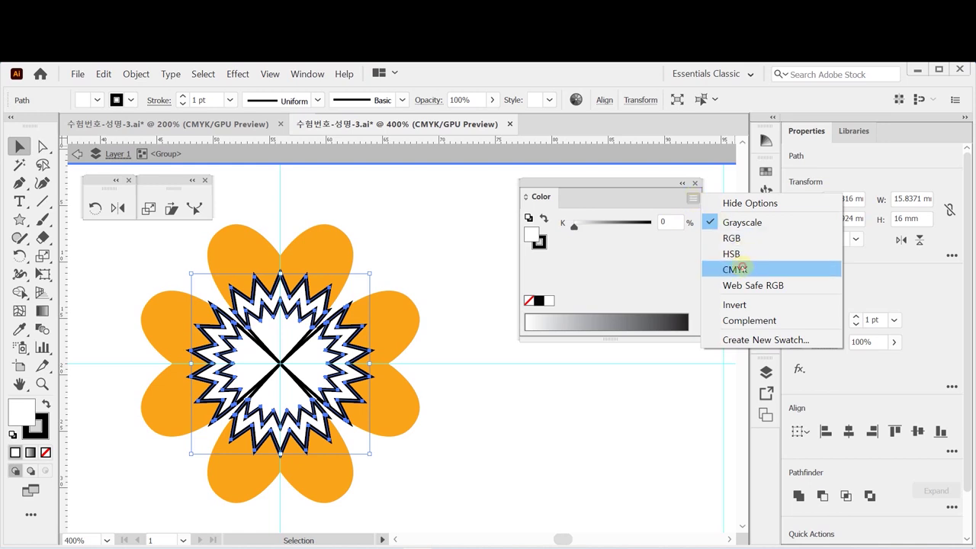
{"action": "left_click", "coordinate": [736, 269]}
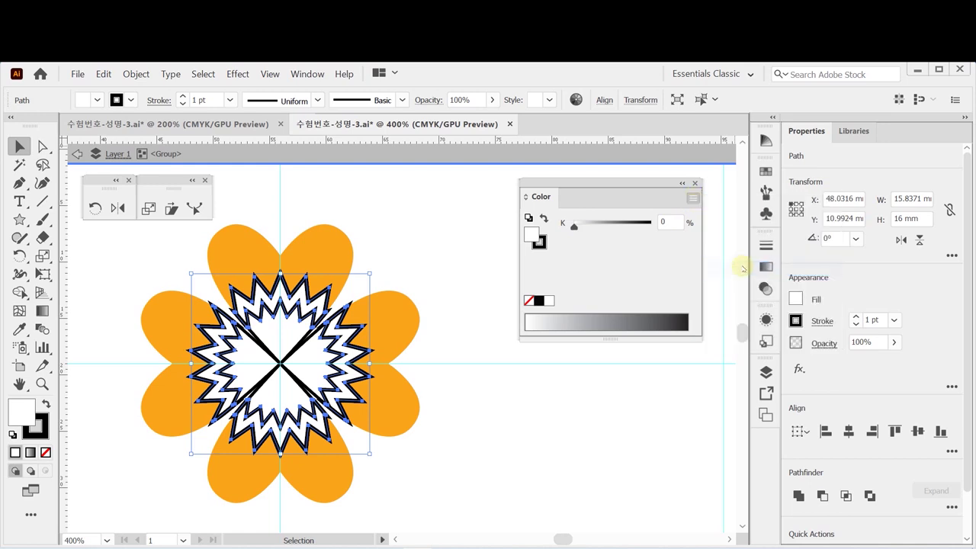
{"action": "left_click", "coordinate": [539, 242]}
{"action": "left_click", "coordinate": [528, 300]}
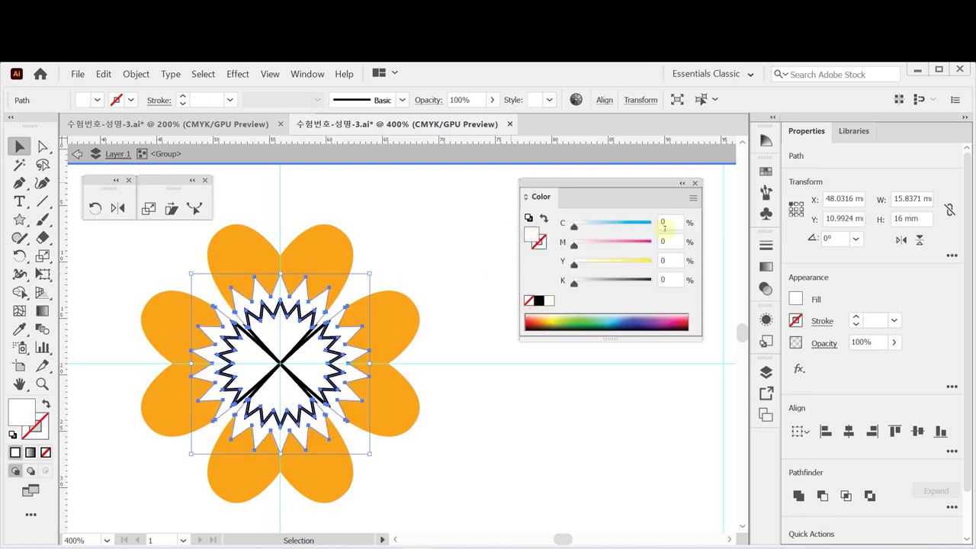
Step: Fill the outer zigzag segments with pale yellow, setting magenta to 10% and yellow to 50%
{"action": "left_click", "coordinate": [662, 242]}
{"action": "type", "text": "10"}
{"action": "key", "text": "Tab"}
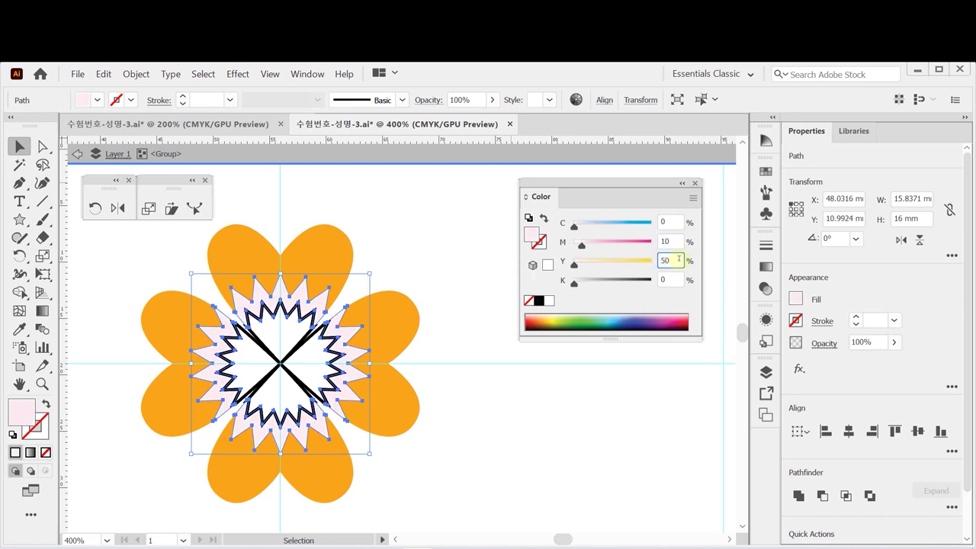
{"action": "key", "text": "Return"}
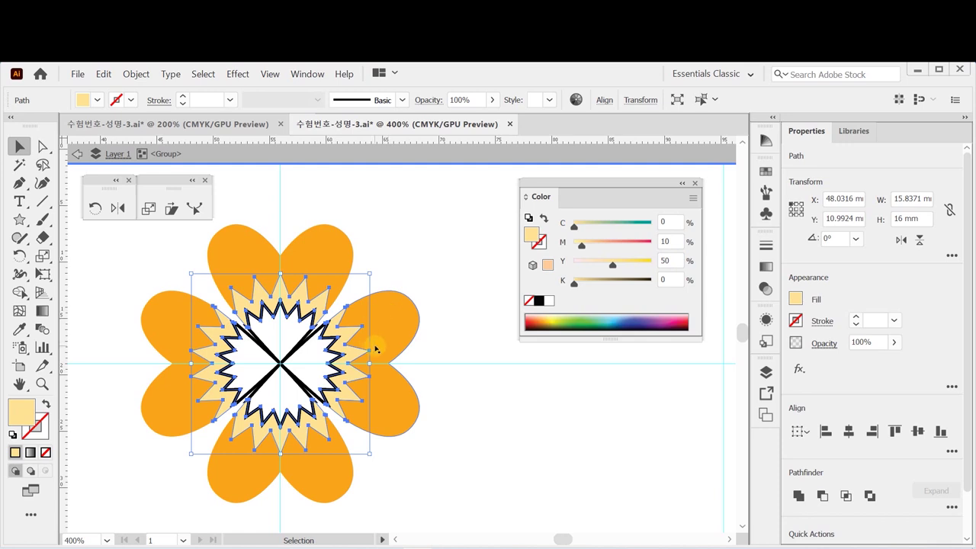
Step: Select the inner star segments of all four petals, set their colour mode to CMYK and remove their stroke
{"action": "left_click", "coordinate": [253, 372], "text": "ctrl"}
{"action": "left_click", "coordinate": [253, 372], "text": "shift"}
{"action": "left_click", "coordinate": [314, 375], "text": "shift"}
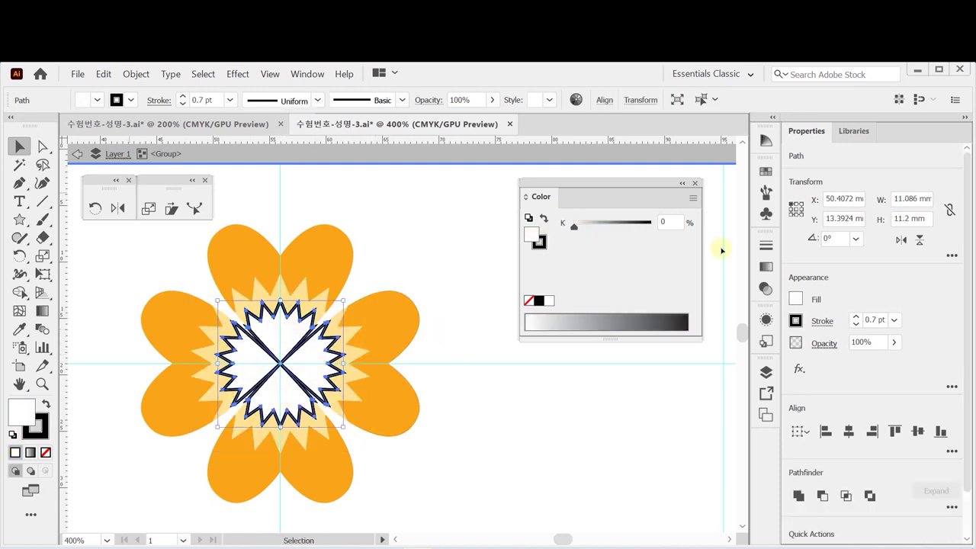
{"action": "left_click", "coordinate": [692, 198]}
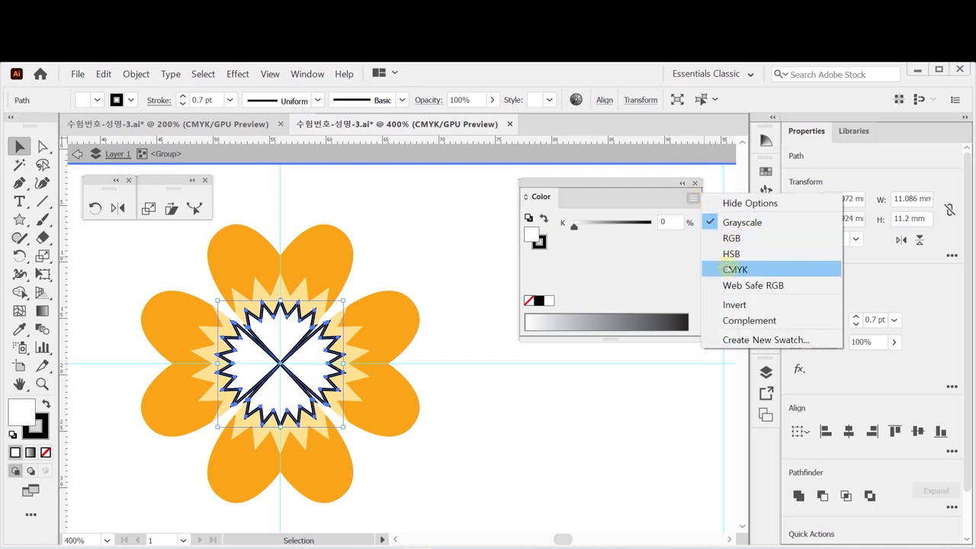
{"action": "left_click", "coordinate": [729, 270]}
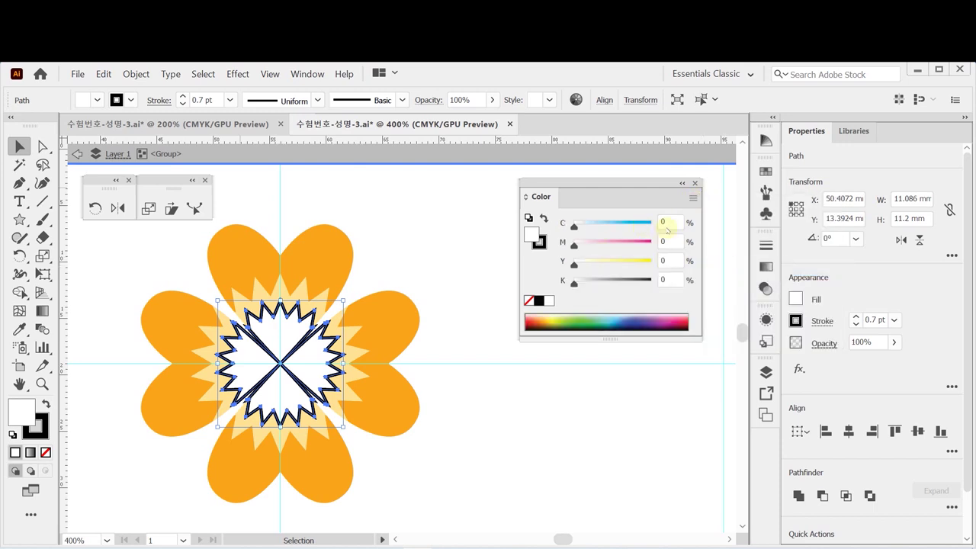
{"action": "left_click", "coordinate": [528, 300]}
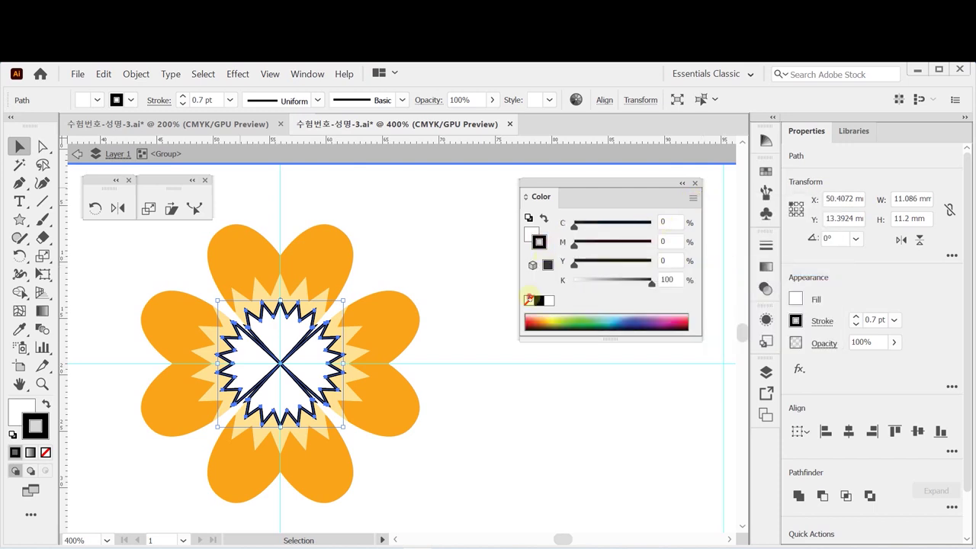
Step: Fill the inner star segments with orange, setting magenta to 60% and yellow to 100%, and save the document
{"action": "left_click", "coordinate": [662, 242]}
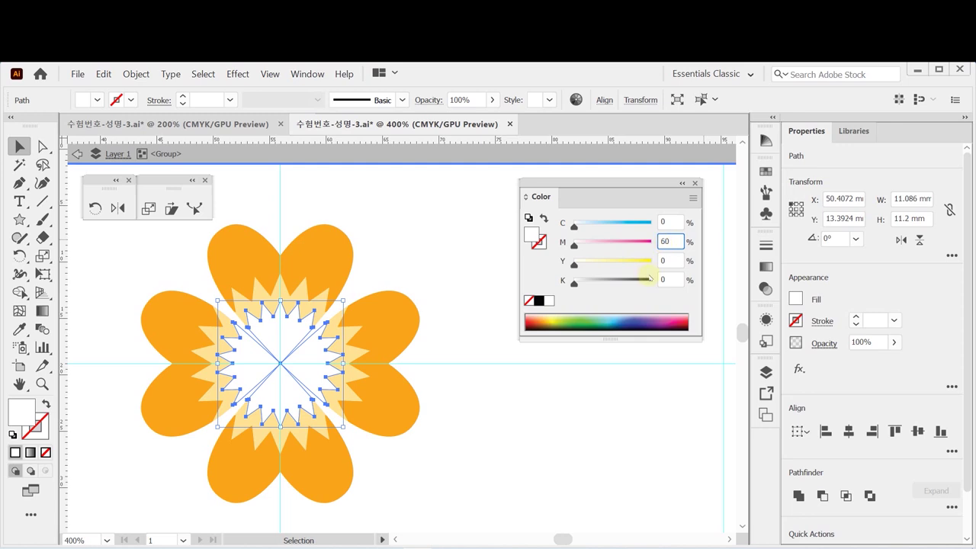
{"action": "left_click", "coordinate": [662, 261]}
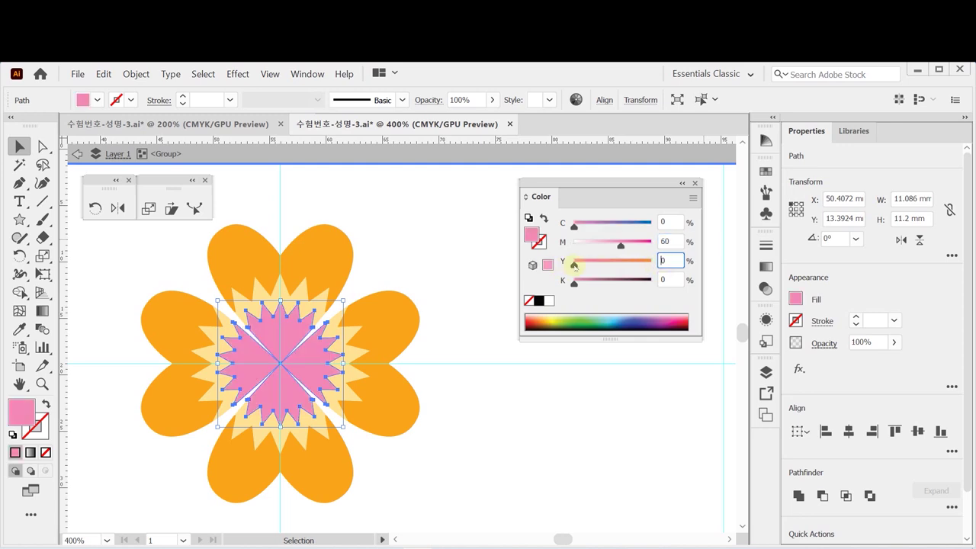
{"action": "left_click_drag", "start_coordinate": [574, 263], "coordinate": [694, 258]}
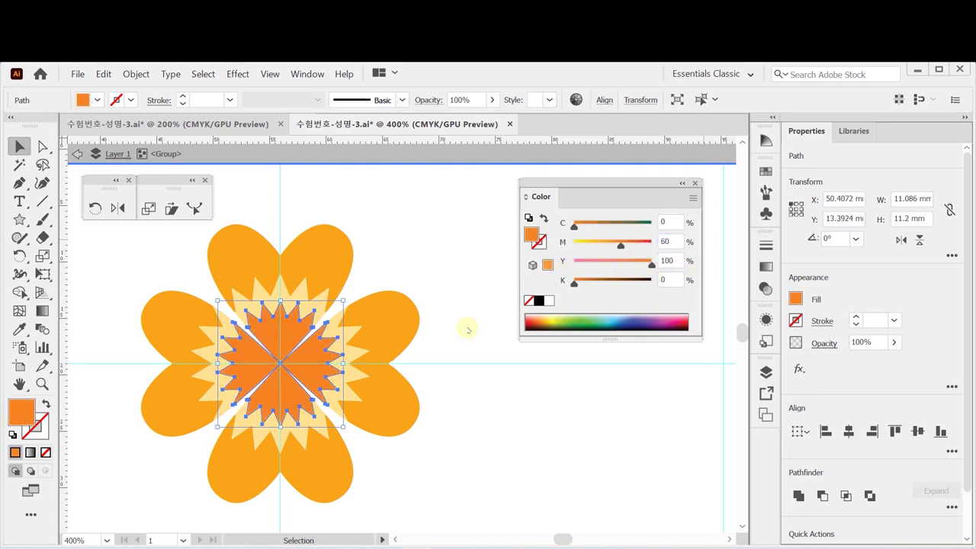
{"action": "key", "text": "Escape"}
{"action": "key", "text": "ctrl+s"}
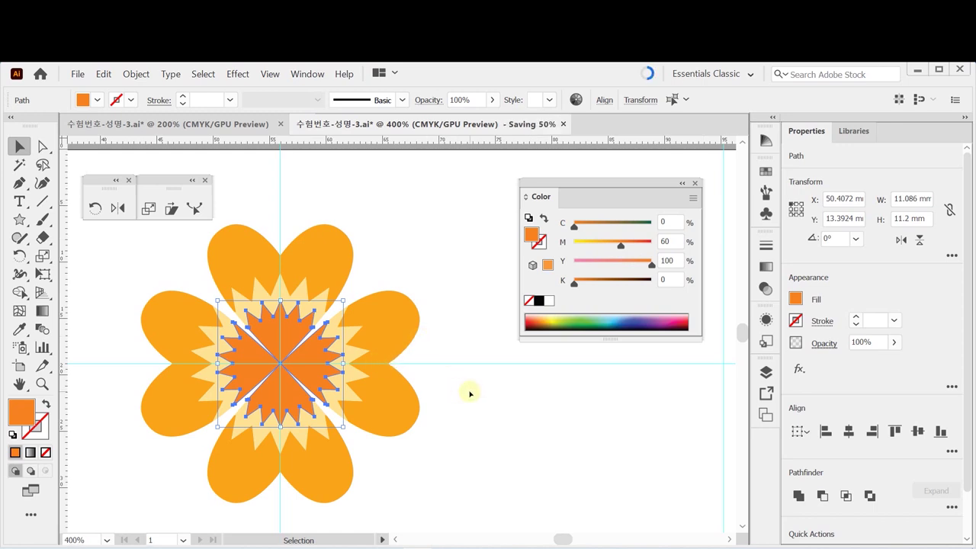
{"action": "left_click", "coordinate": [485, 388]}
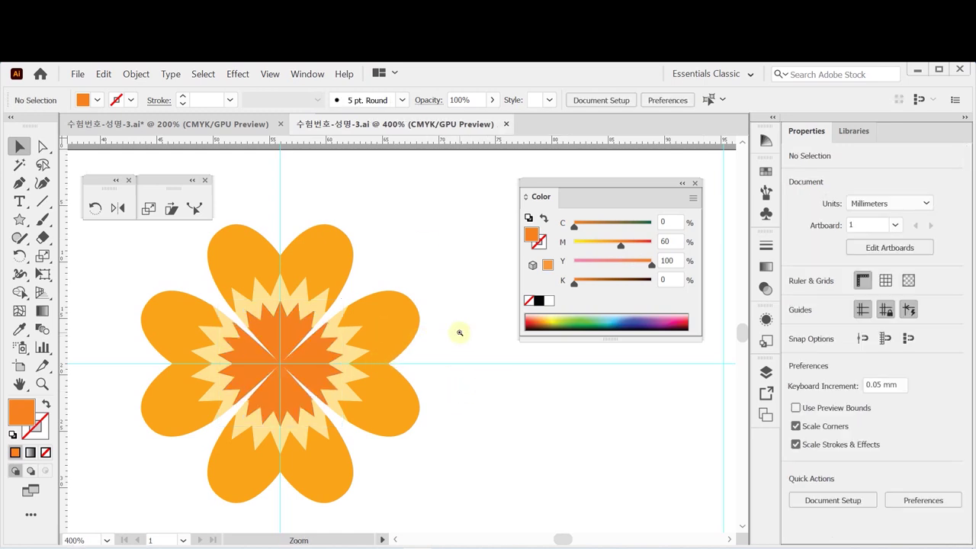
Step: Detach the shape tools as a floating group beside the other detached tools and move the Color controls away from the artwork
{"action": "left_click", "coordinate": [441, 366], "text": "alt"}
{"action": "left_click", "coordinate": [388, 377], "text": "alt"}
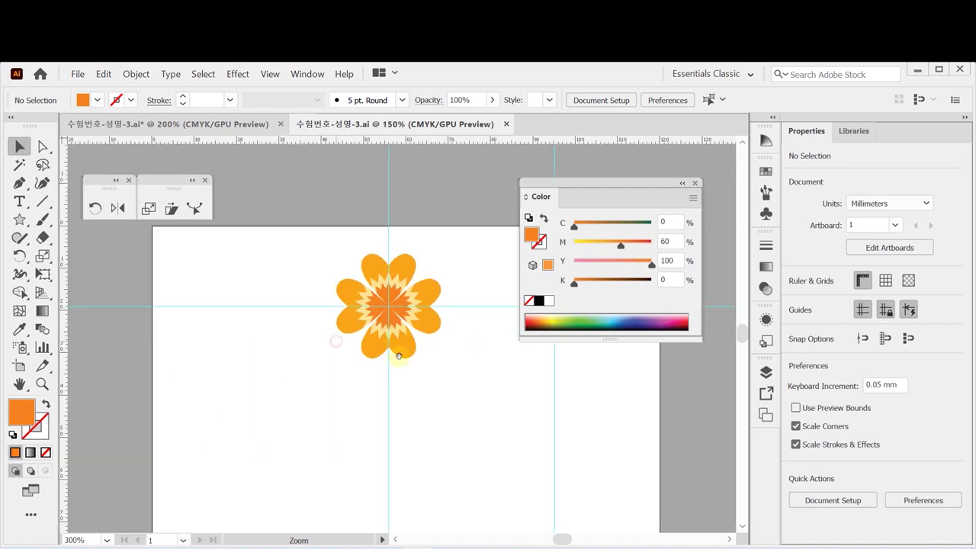
{"action": "left_click", "coordinate": [402, 316], "text": "alt"}
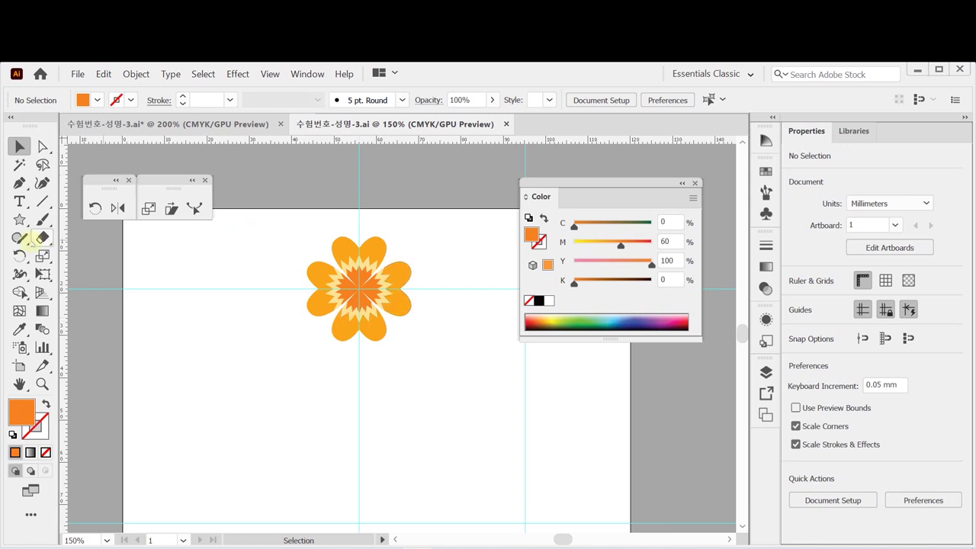
{"action": "left_click", "coordinate": [19, 219]}
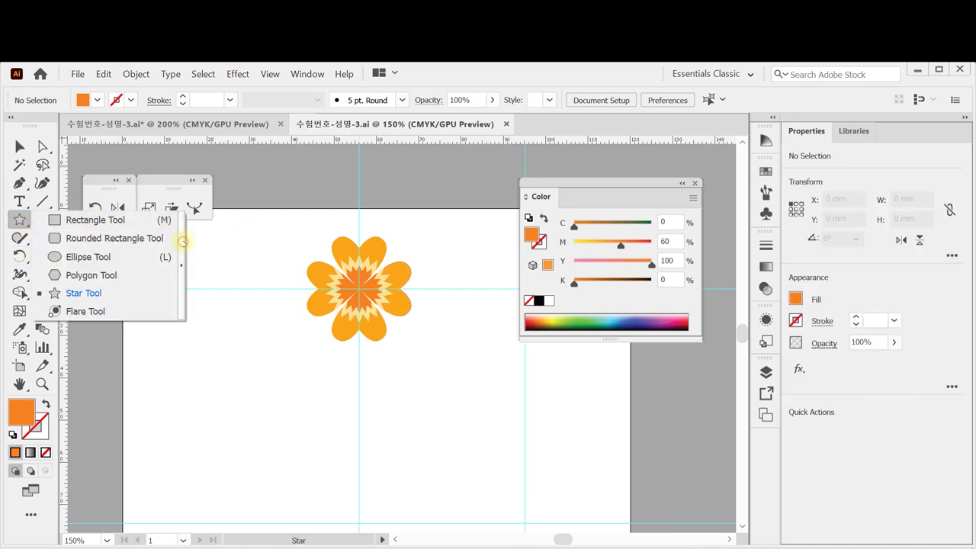
{"action": "left_click", "coordinate": [181, 230]}
{"action": "left_click_drag", "start_coordinate": [187, 229], "coordinate": [267, 181]}
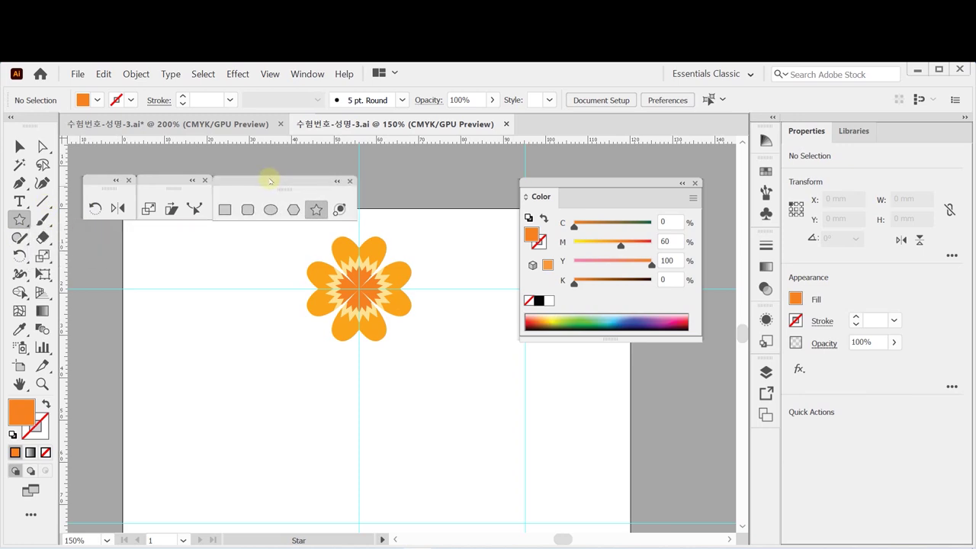
{"action": "left_click", "coordinate": [270, 210]}
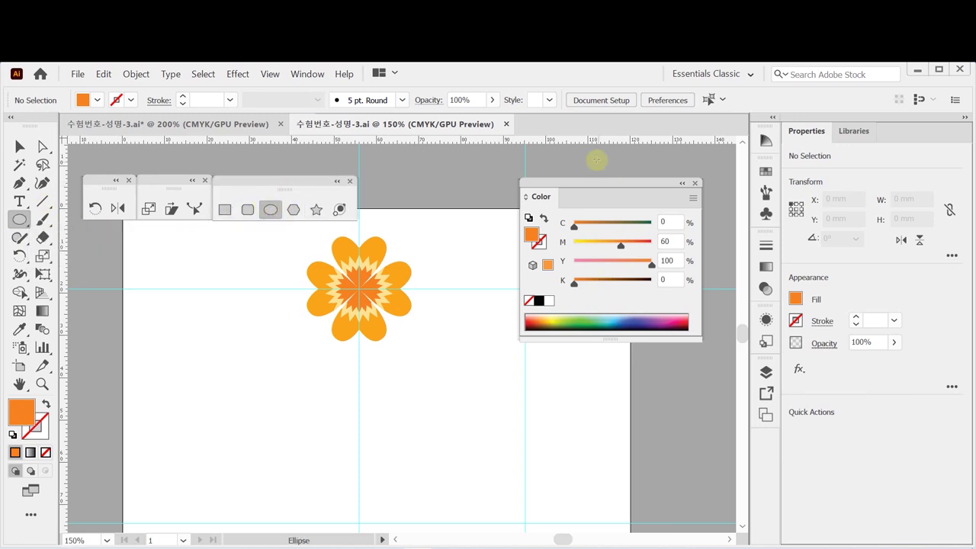
{"action": "left_click_drag", "start_coordinate": [601, 186], "coordinate": [635, 174]}
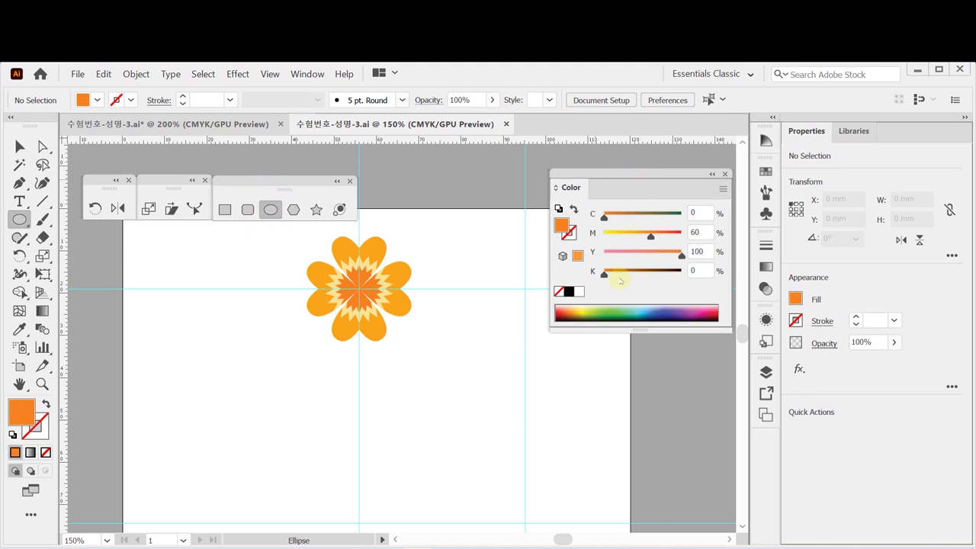
Step: Create an ellipse 2 mm wide and 5 mm high at the second vertical guide, beside the flower
{"action": "left_click", "coordinate": [308, 385], "text": "ctrl"}
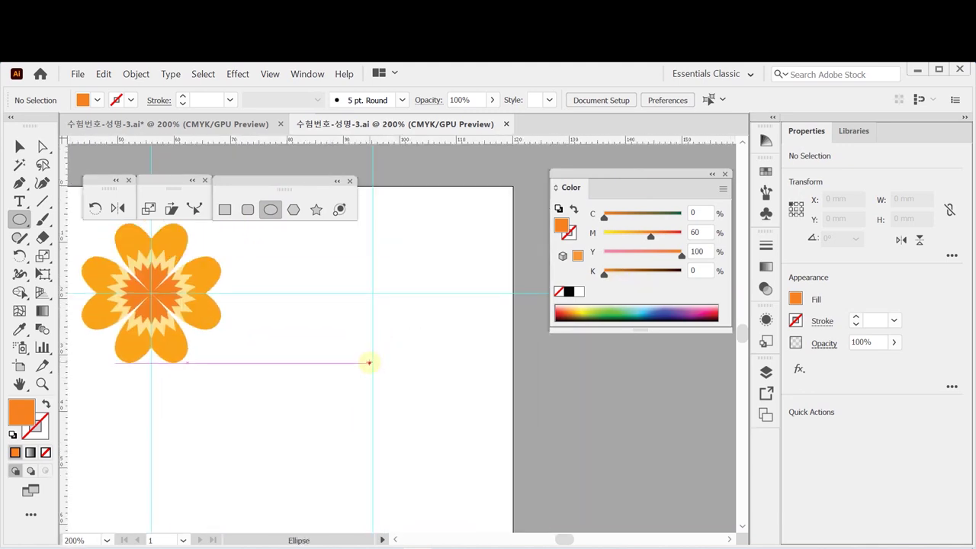
{"action": "left_click", "coordinate": [372, 361]}
{"action": "type", "text": "2"}
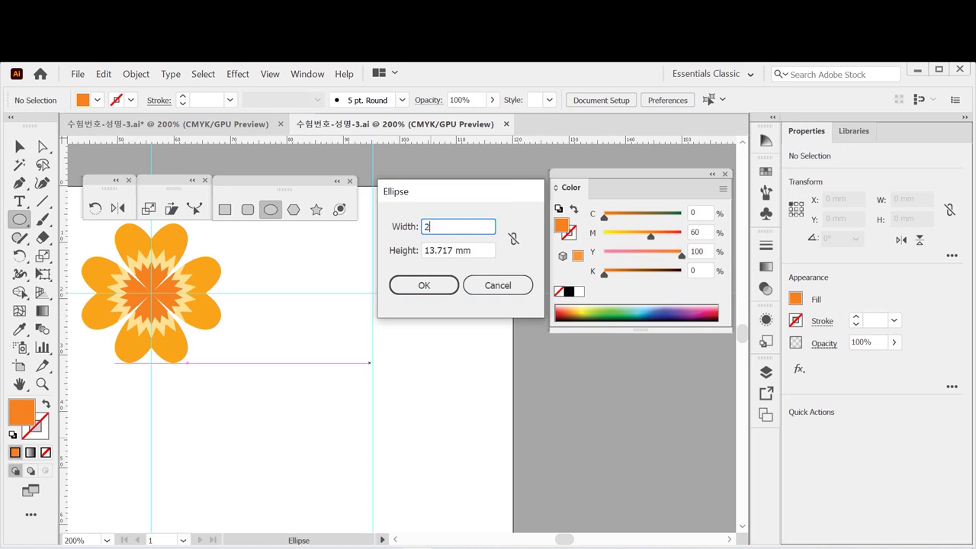
{"action": "key", "text": "Tab"}
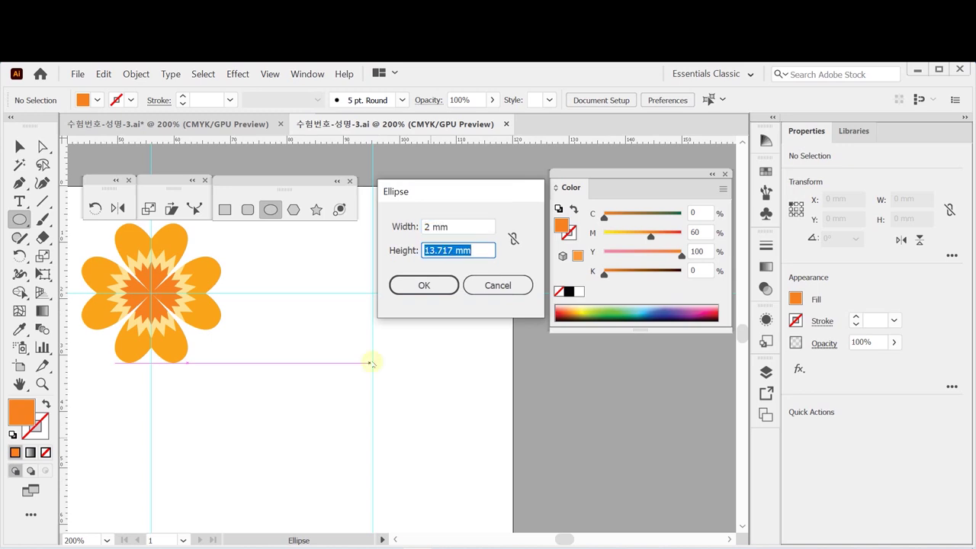
{"action": "type", "text": "5"}
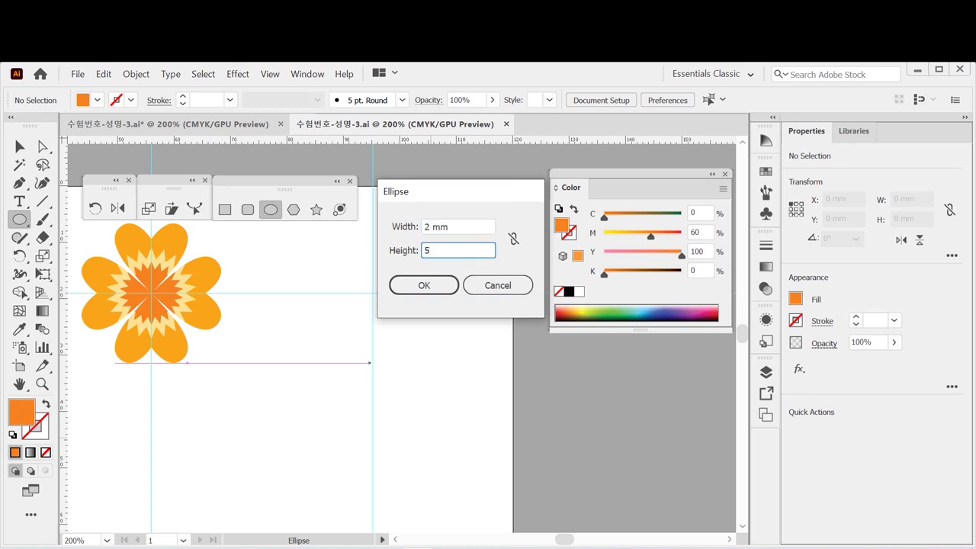
{"action": "key", "text": "Return"}
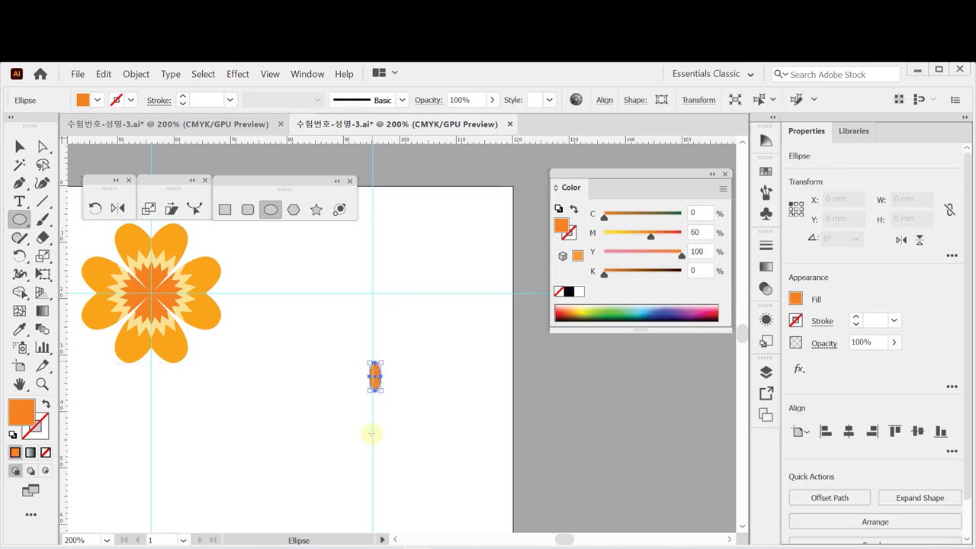
Step: Fill the small ellipse with yellow, setting magenta to 10% and yellow to 70%, and save the document
{"action": "left_click", "coordinate": [376, 377], "text": "ctrl"}
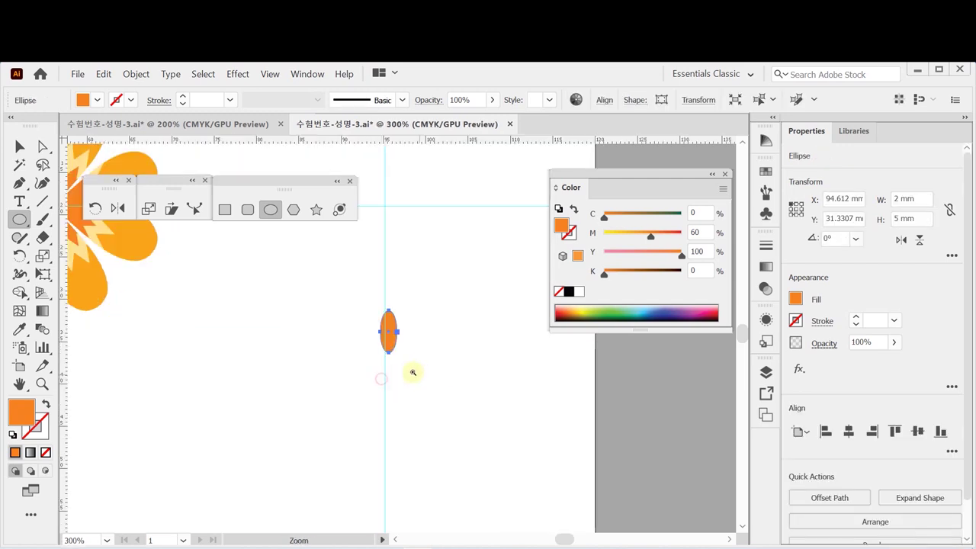
{"action": "left_click", "coordinate": [392, 355], "text": "ctrl"}
{"action": "mouse_move", "coordinate": [415, 288]}
{"action": "left_mouse_down"}
{"action": "mouse_move", "coordinate": [412, 309]}
{"action": "mouse_move", "coordinate": [393, 299]}
{"action": "mouse_move", "coordinate": [412, 303]}
{"action": "left_mouse_up"}
{"action": "left_click", "coordinate": [412, 305], "text": "ctrl"}
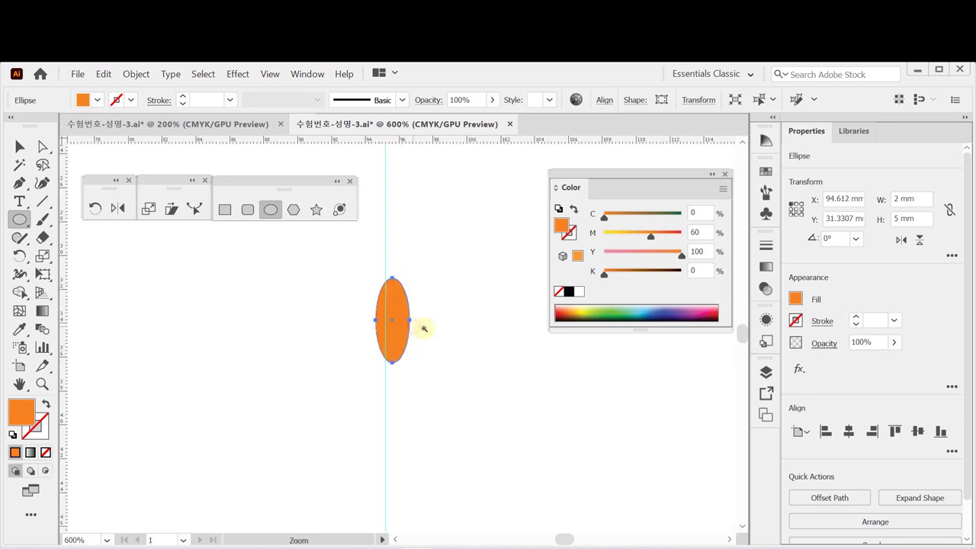
{"action": "left_click", "coordinate": [424, 327], "text": "ctrl"}
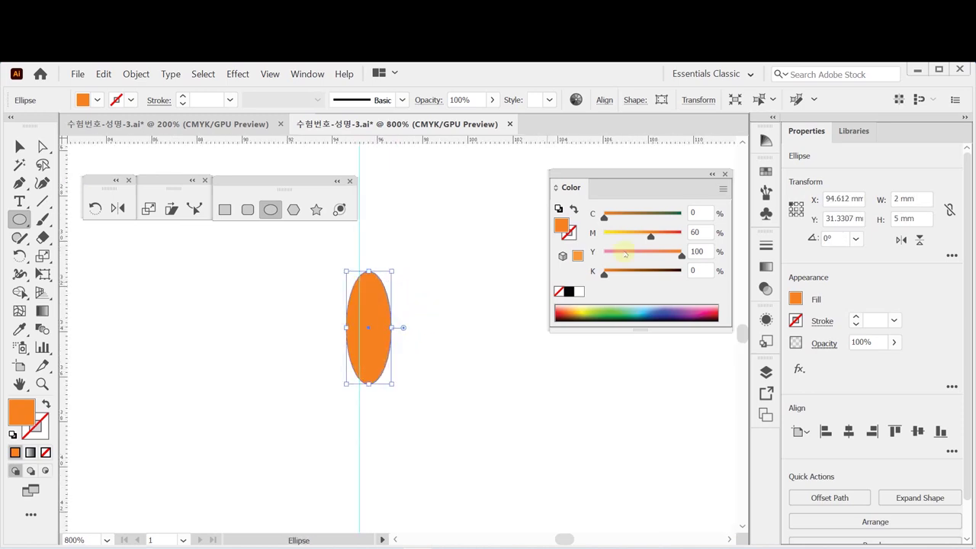
{"action": "left_click", "coordinate": [694, 232]}
{"action": "key", "text": "Tab"}
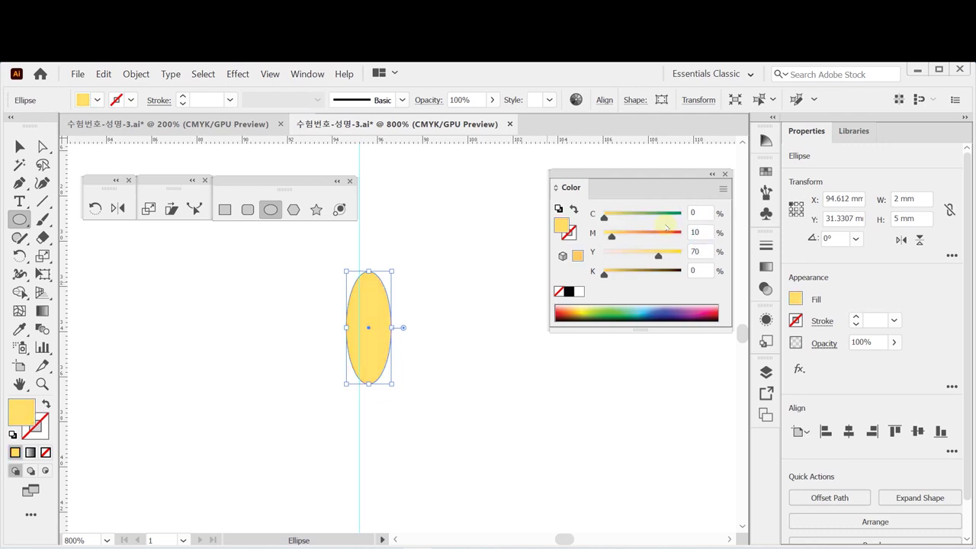
{"action": "key", "text": "ctrl+s"}
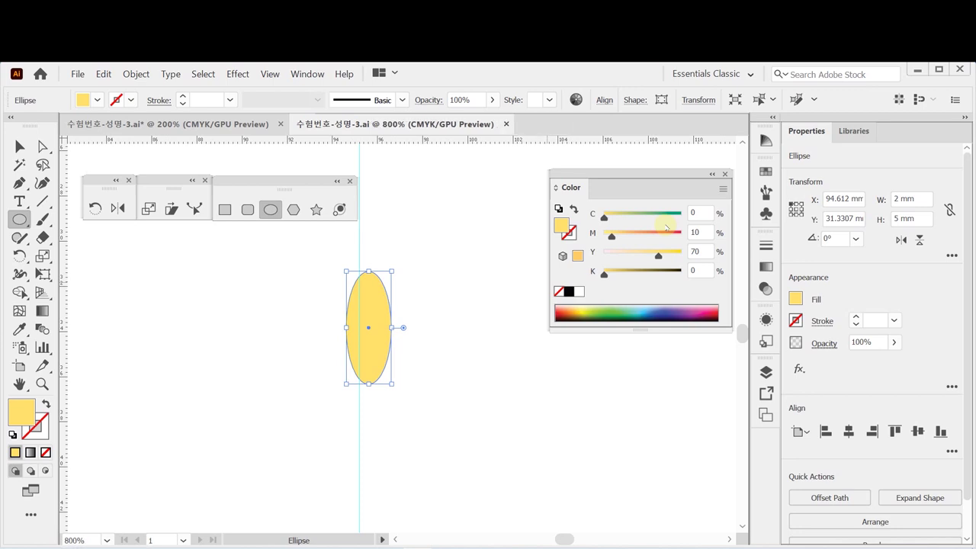
Step: Move the yellow ellipse about 1.6 mm horizontally so it stands clear to the right of the vertical guide
{"action": "left_click", "coordinate": [20, 147]}
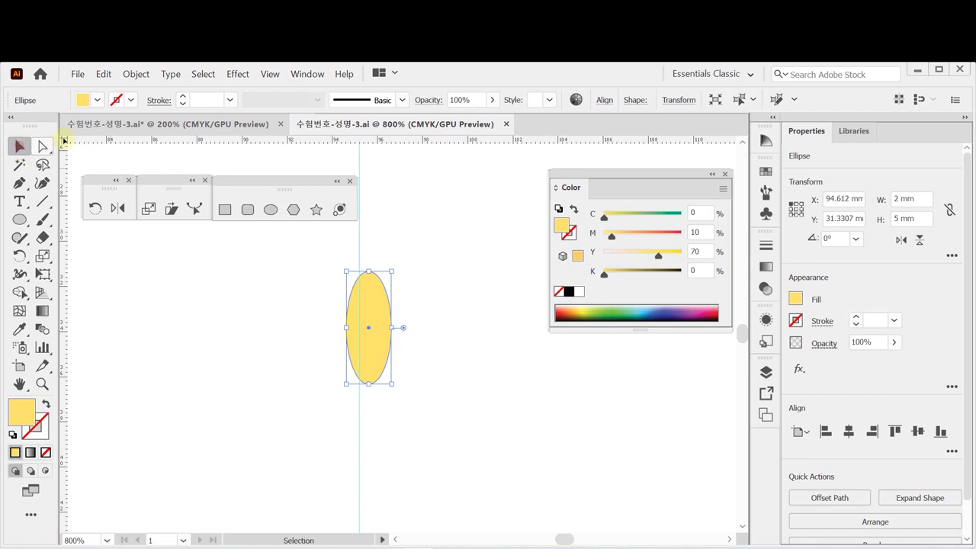
{"action": "left_click_drag", "start_coordinate": [388, 354], "coordinate": [348, 352]}
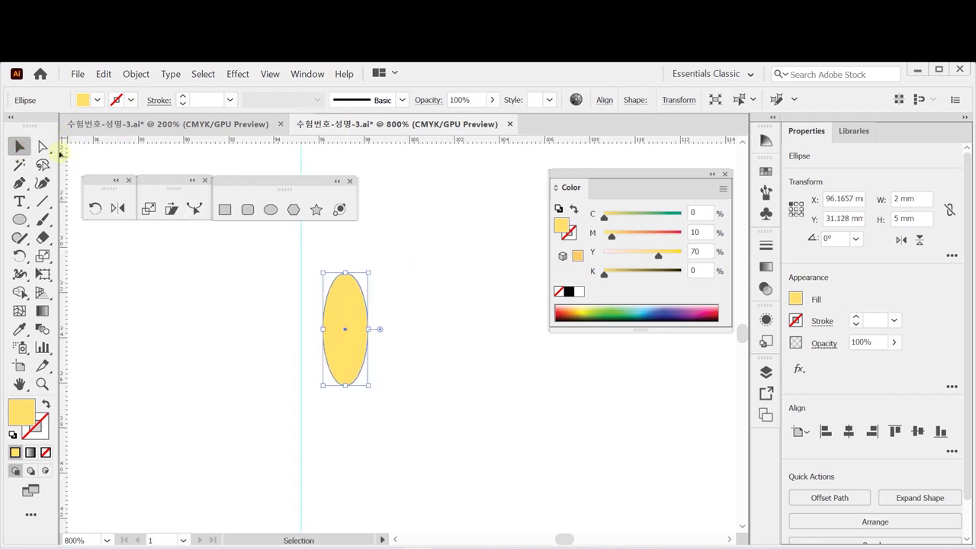
Step: Select only the ellipse's bottom anchor point and move it 0 mm horizontally and 0.5 mm vertically
{"action": "left_click_drag", "start_coordinate": [42, 147], "coordinate": [90, 145]}
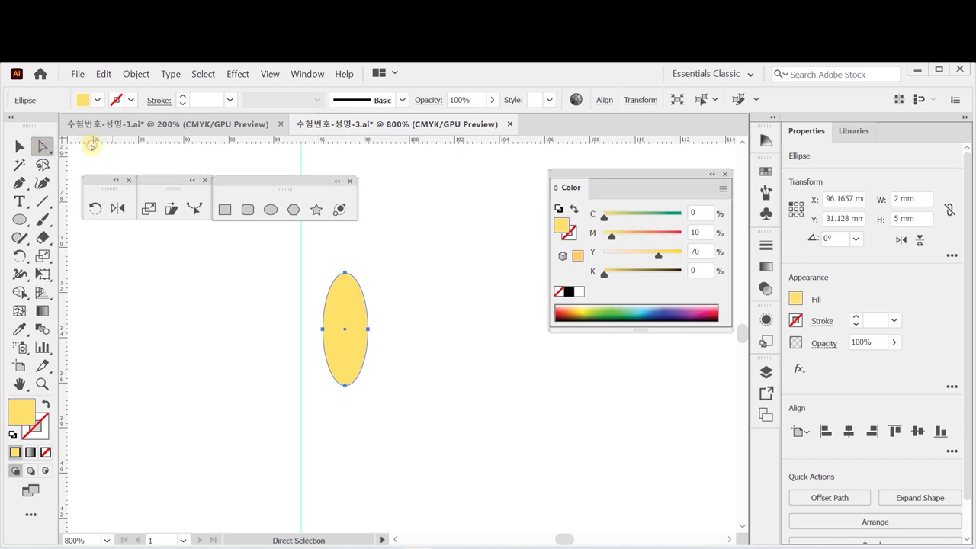
{"action": "left_click_drag", "start_coordinate": [366, 381], "coordinate": [374, 372]}
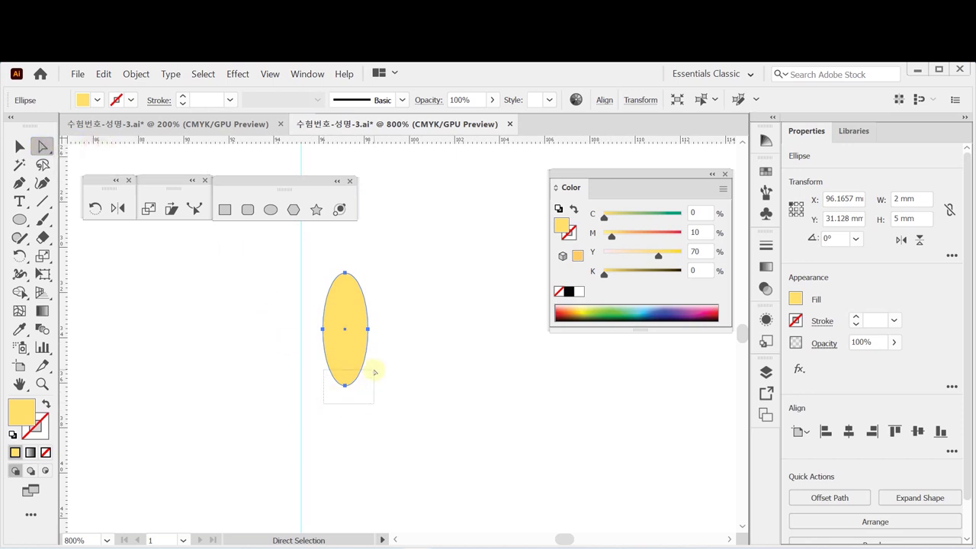
{"action": "left_click_drag", "start_coordinate": [375, 372], "coordinate": [374, 372]}
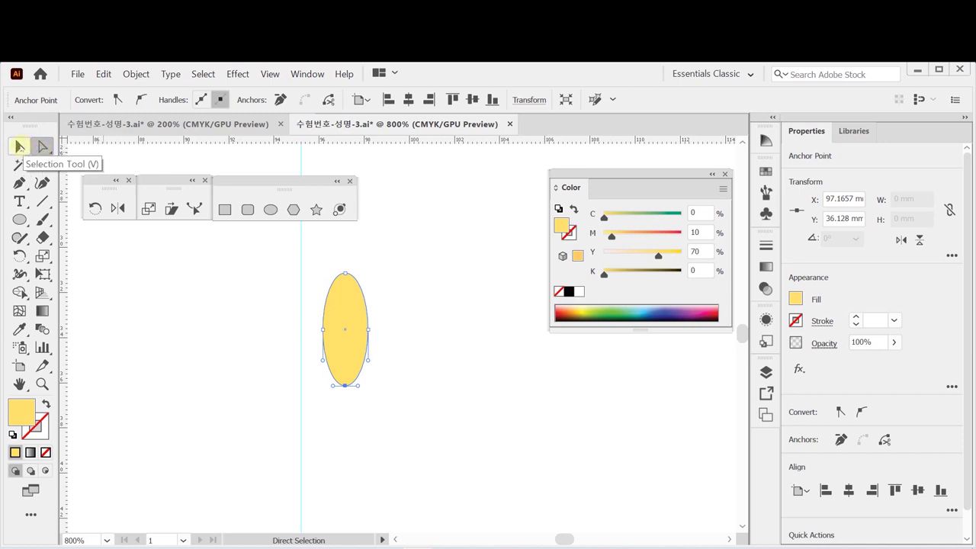
{"action": "double_click", "coordinate": [42, 145]}
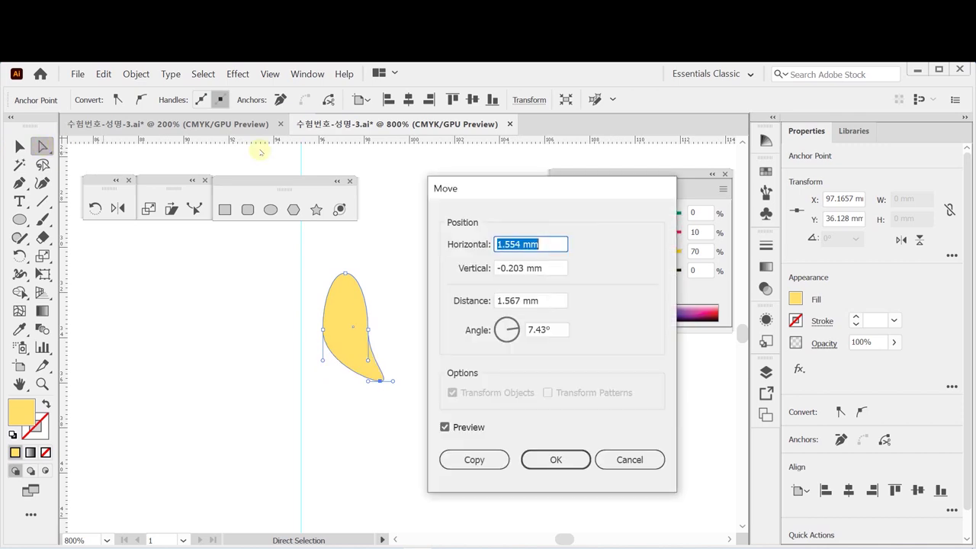
{"action": "left_click_drag", "start_coordinate": [470, 191], "coordinate": [469, 185]}
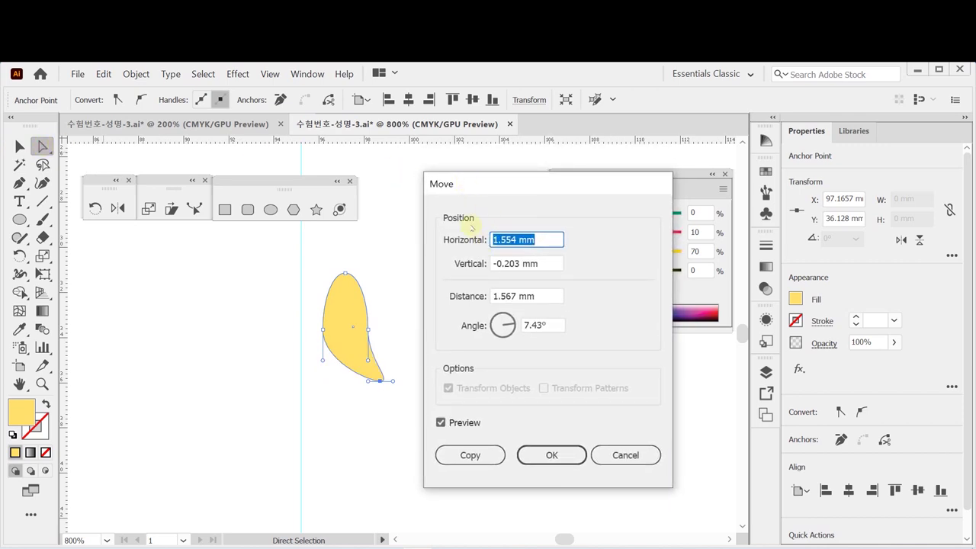
{"action": "type", "text": "0"}
{"action": "key", "text": "Tab"}
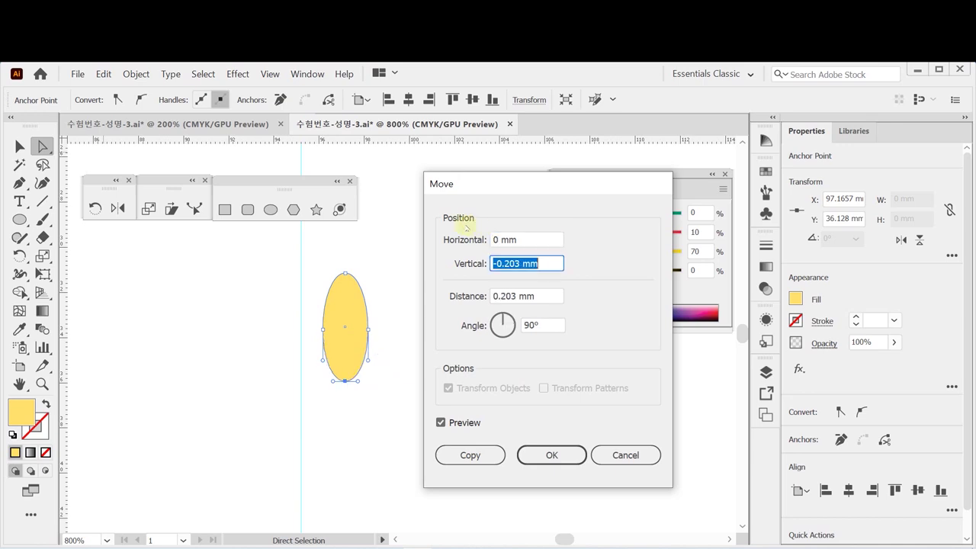
{"action": "type", "text": "0"}
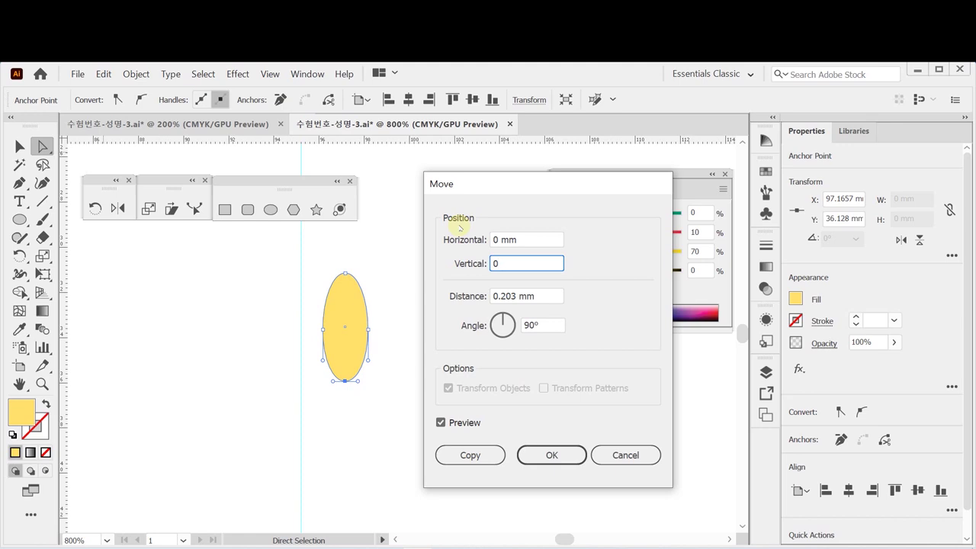
{"action": "type", "text": ".5"}
{"action": "key", "text": "Tab"}
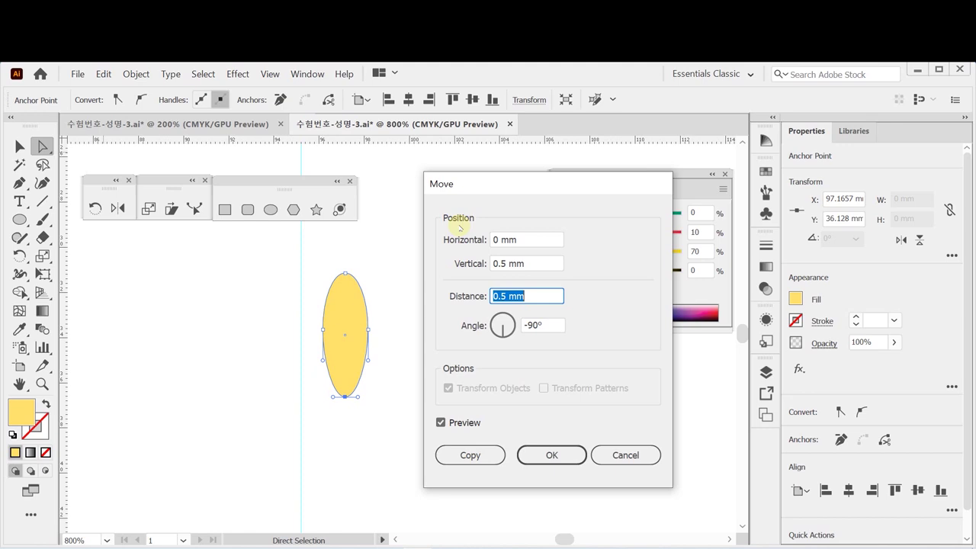
{"action": "left_click", "coordinate": [539, 460]}
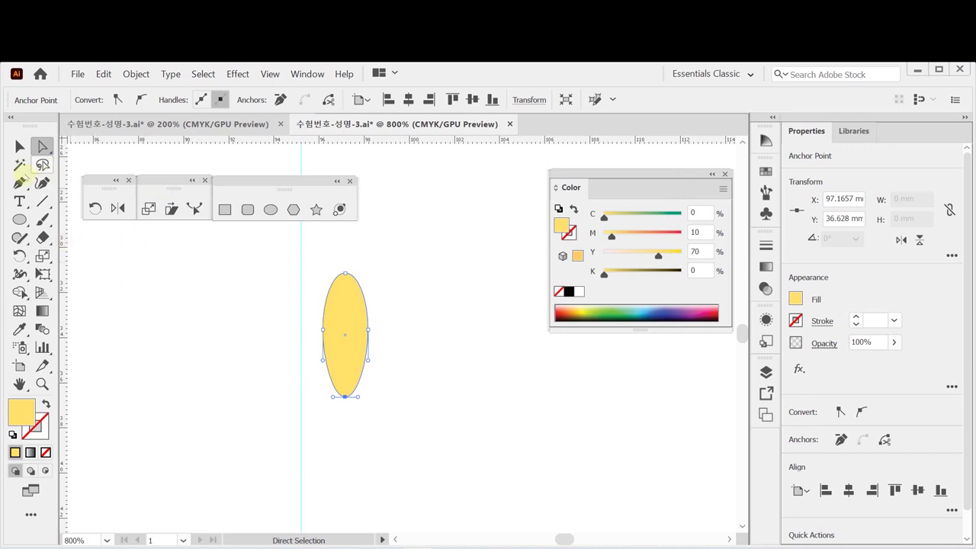
Step: Detach the pen tools beside the other floating tools and convert the ellipse's bottom anchor point into a sharp corner
{"action": "left_click", "coordinate": [21, 184]}
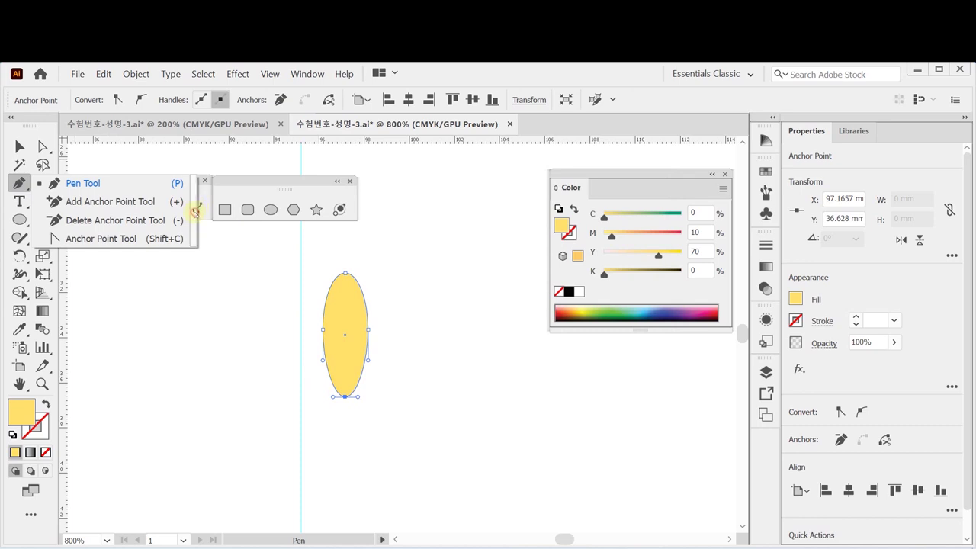
{"action": "left_click_drag", "start_coordinate": [74, 192], "coordinate": [391, 183]}
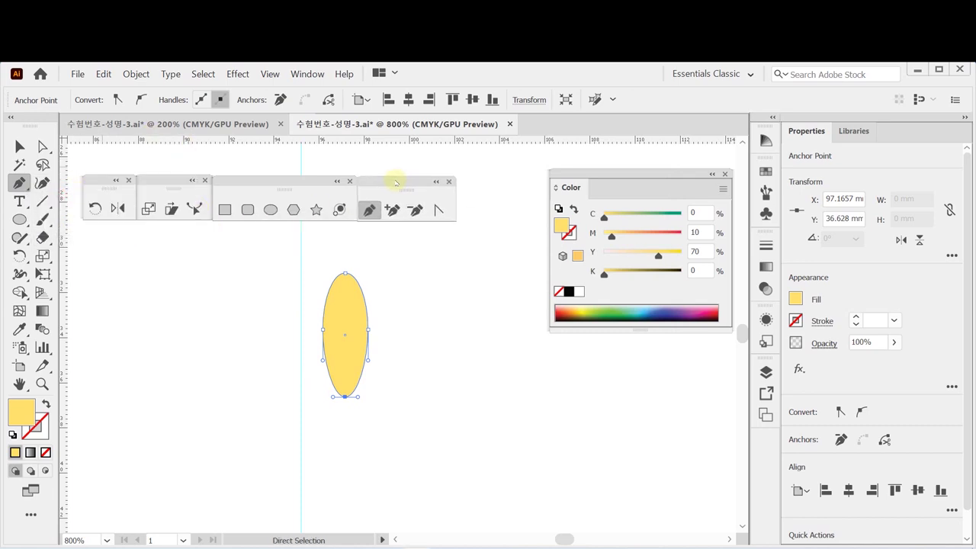
{"action": "left_click", "coordinate": [365, 217]}
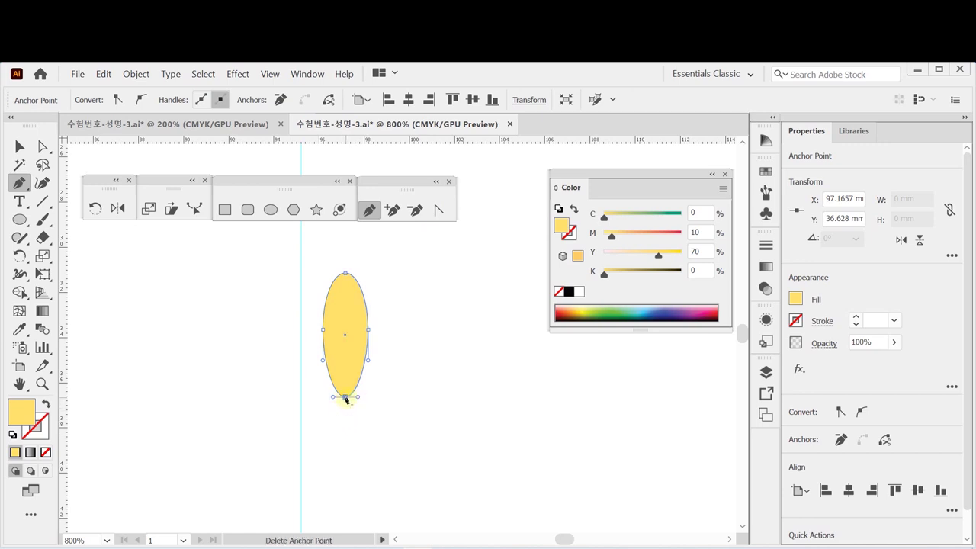
{"action": "left_click", "coordinate": [438, 210]}
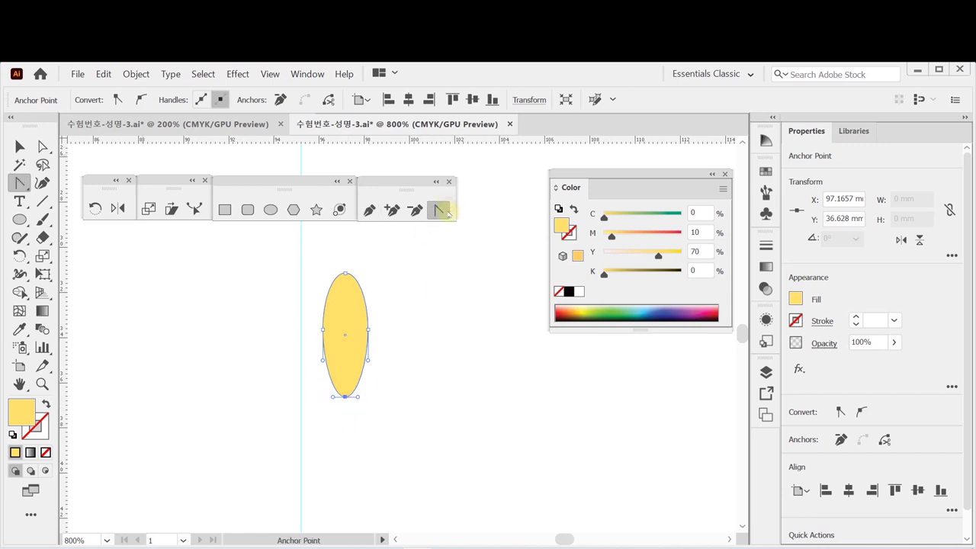
{"action": "left_click", "coordinate": [344, 397]}
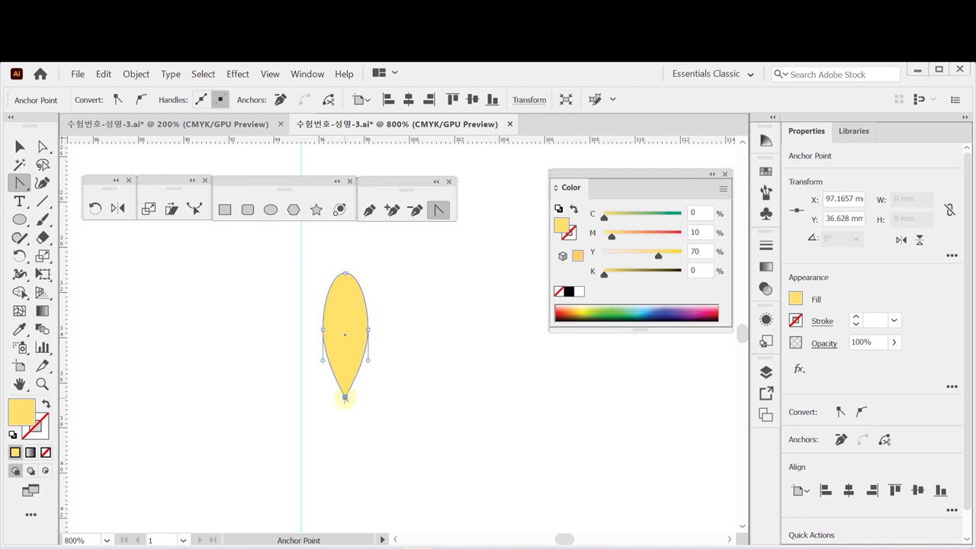
{"action": "left_click_drag", "start_coordinate": [345, 396], "coordinate": [362, 399]}
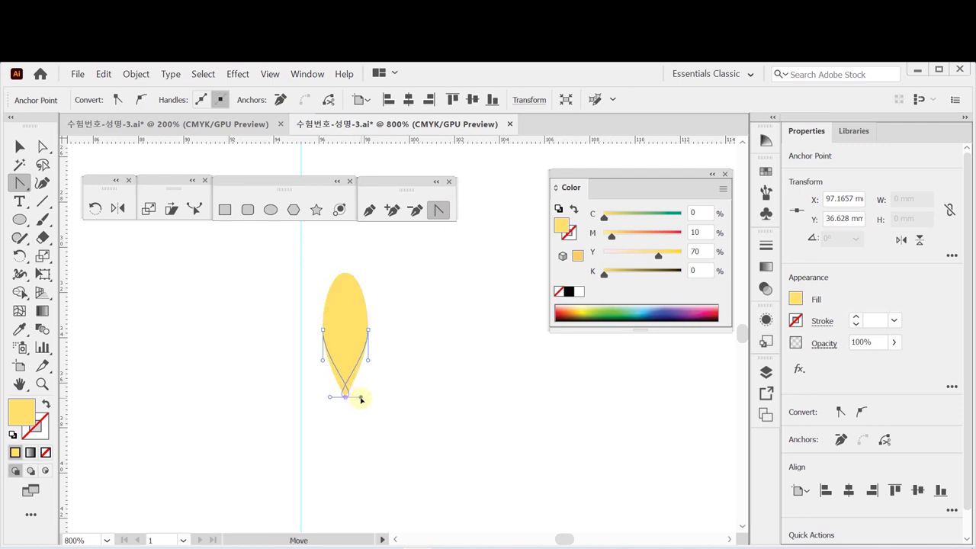
{"action": "left_click_drag", "start_coordinate": [362, 398], "coordinate": [280, 398]}
{"action": "key", "text": "ctrl+z"}
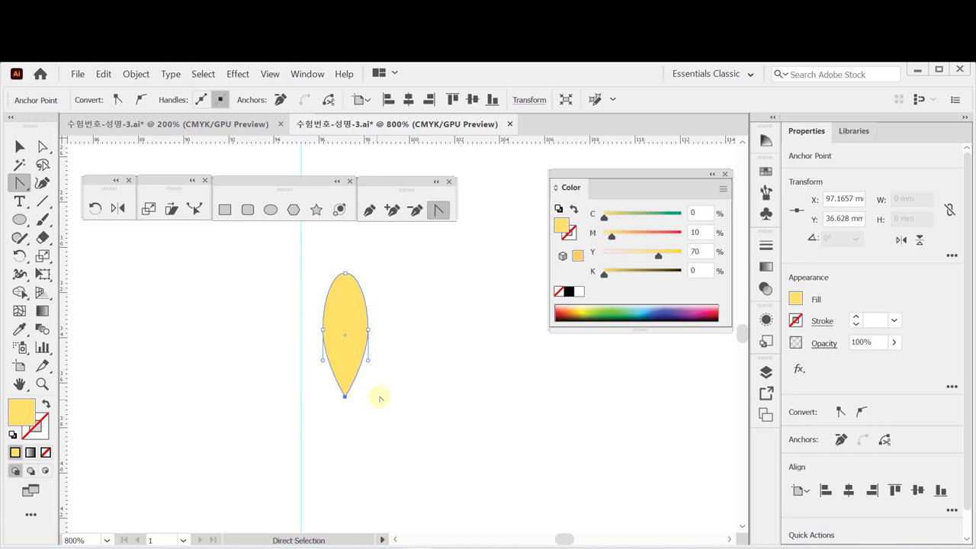
Step: Save the document with the pointed petal
{"action": "key", "text": "ctrl"}
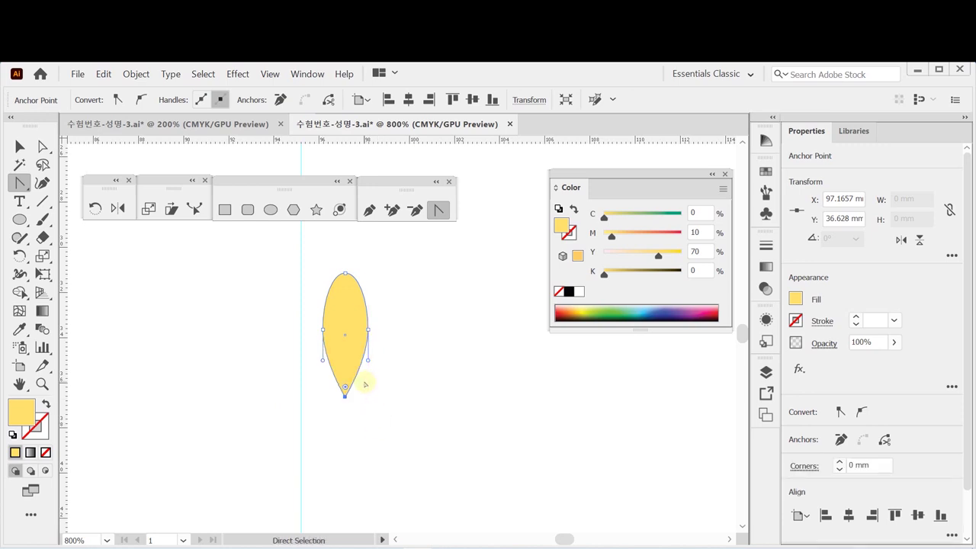
{"action": "key", "text": "ctrl+s"}
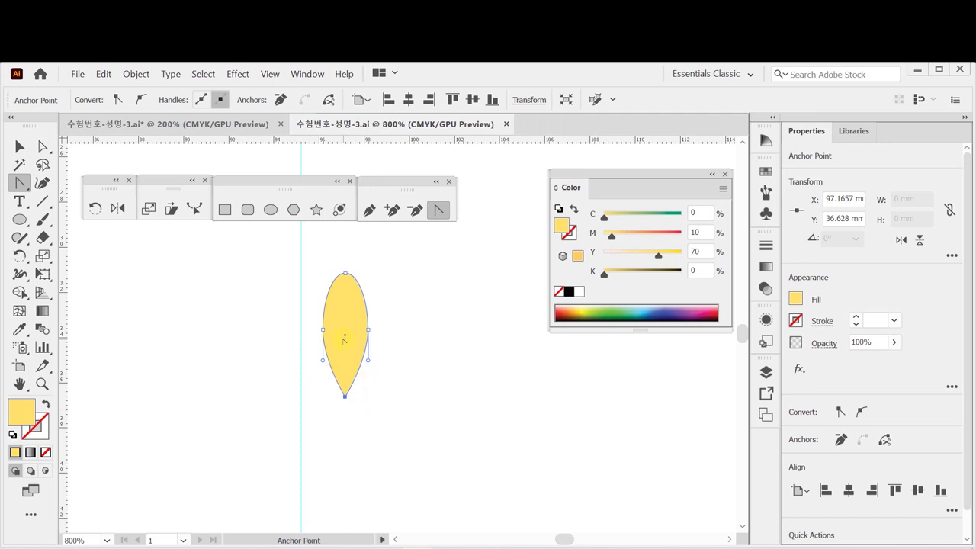
{"action": "key", "text": "ctrl"}
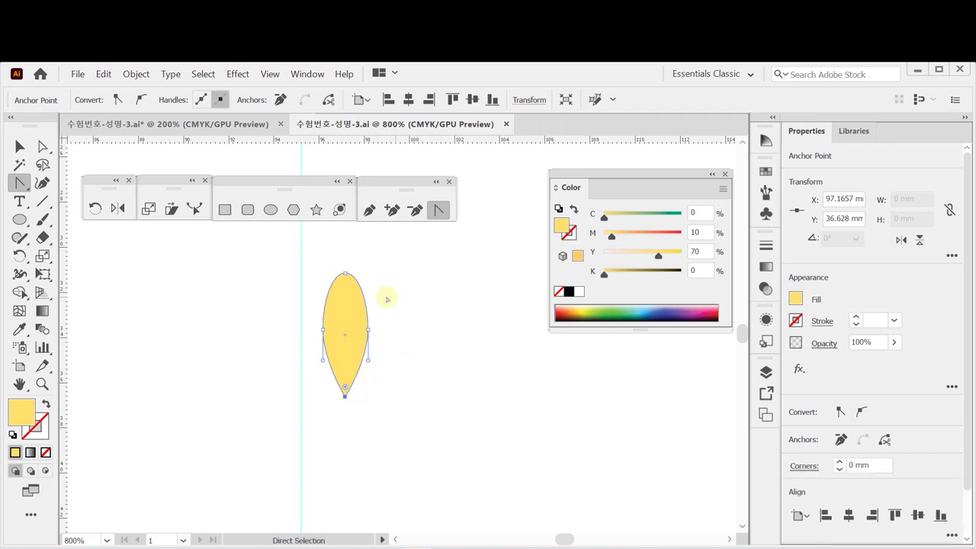
Step: Select the whole pointed petal and make a copy of it scaled uniformly to 80%
{"action": "left_click", "coordinate": [363, 316], "text": "ctrl"}
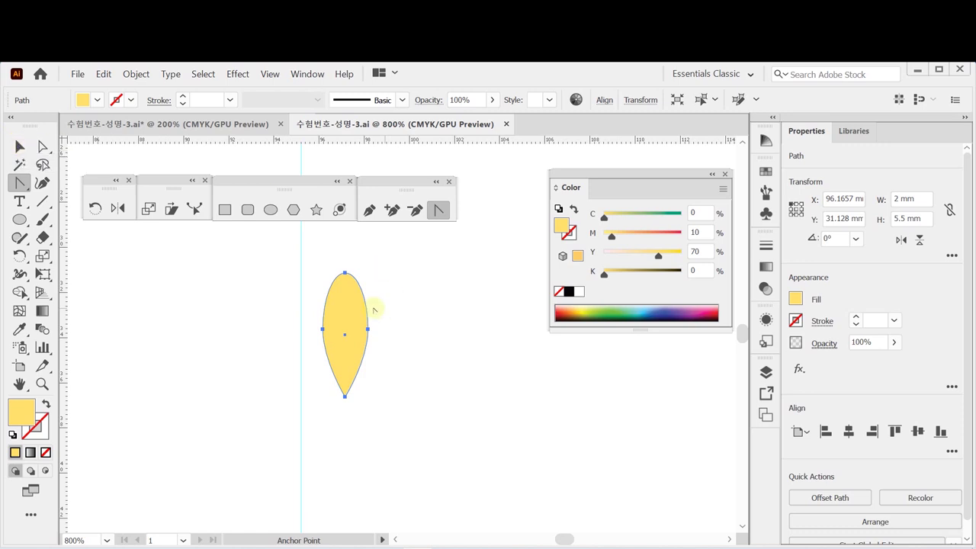
{"action": "left_click", "coordinate": [344, 397]}
{"action": "left_click_drag", "start_coordinate": [344, 273], "coordinate": [309, 273]}
{"action": "left_click", "coordinate": [234, 323]}
{"action": "left_click", "coordinate": [42, 256]}
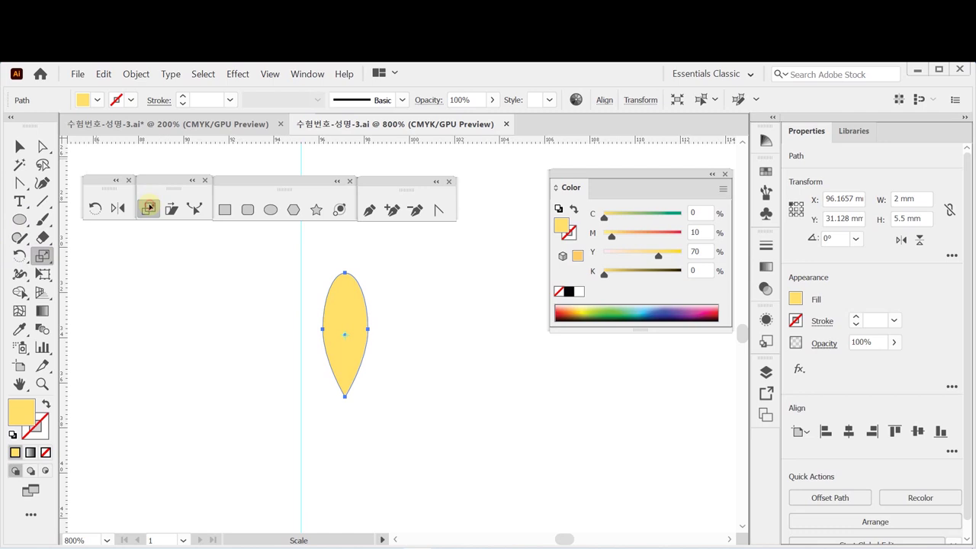
{"action": "double_click", "coordinate": [148, 207]}
{"action": "type", "text": "80"}
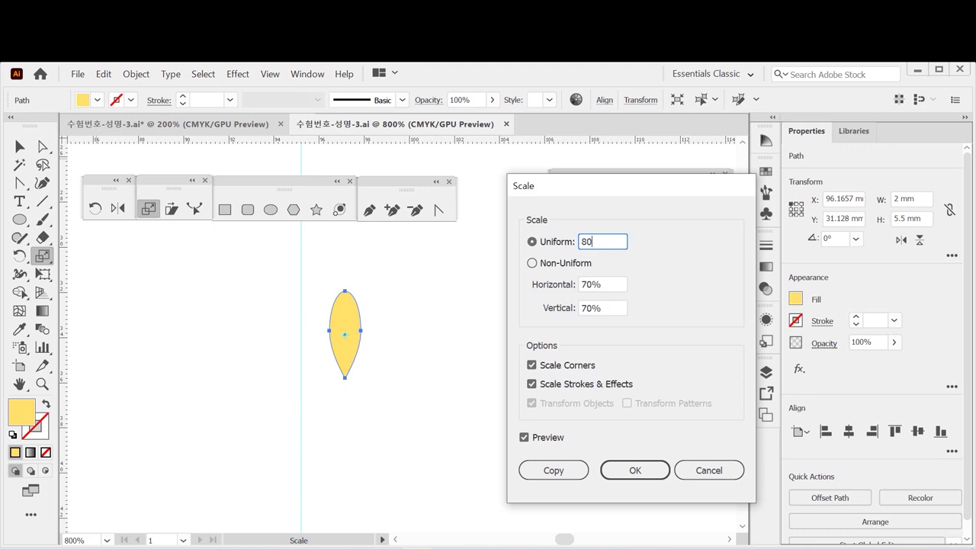
{"action": "left_click", "coordinate": [555, 470]}
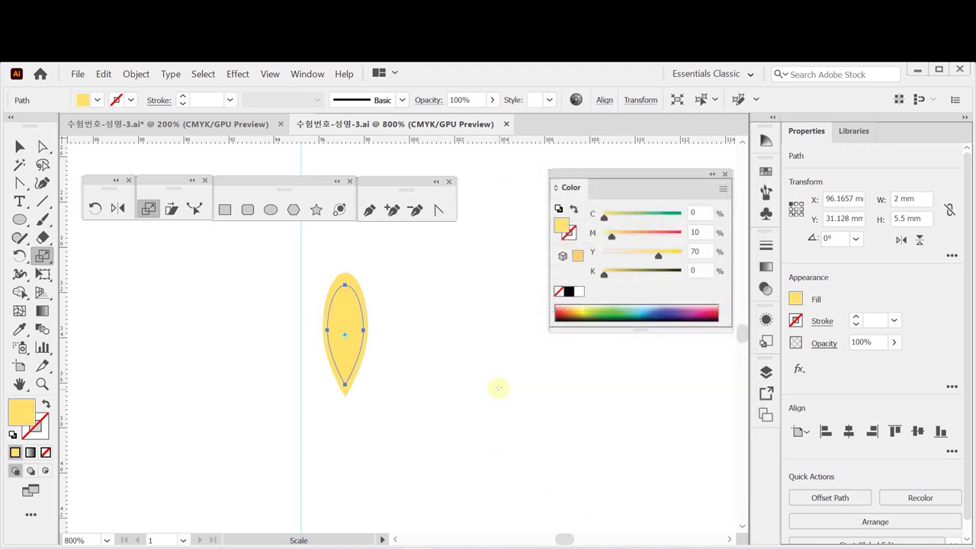
Step: Move the smaller petal copy vertically by -1.35 mm, keeping its horizontal offset at 0 mm
{"action": "scroll", "coordinate": [388, 347], "scroll_direction": "up", "scroll_amount": 2}
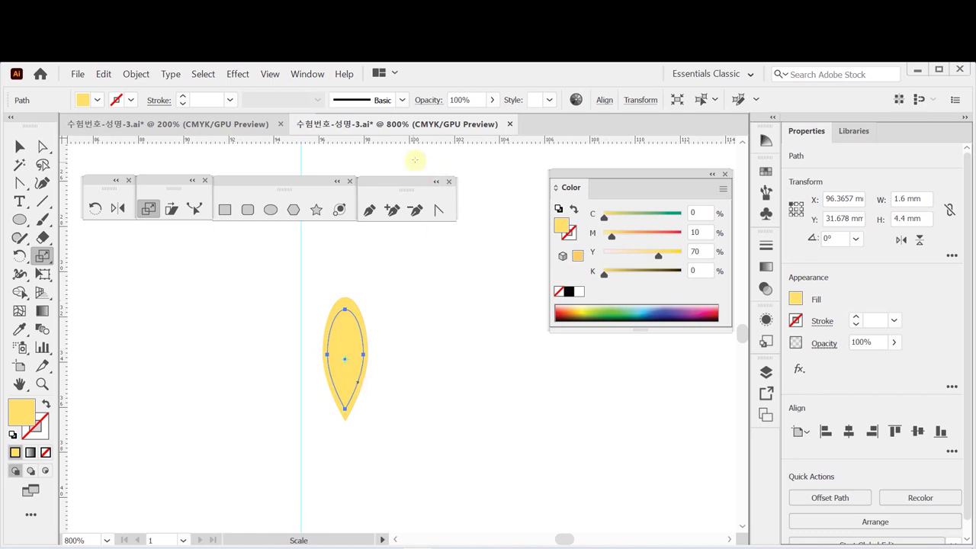
{"action": "left_click", "coordinate": [44, 147]}
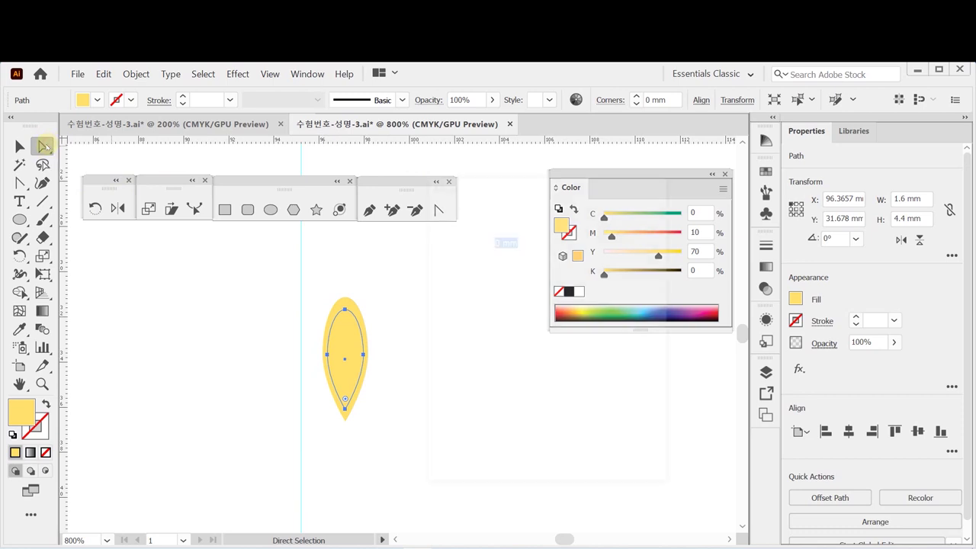
{"action": "key", "text": "Return"}
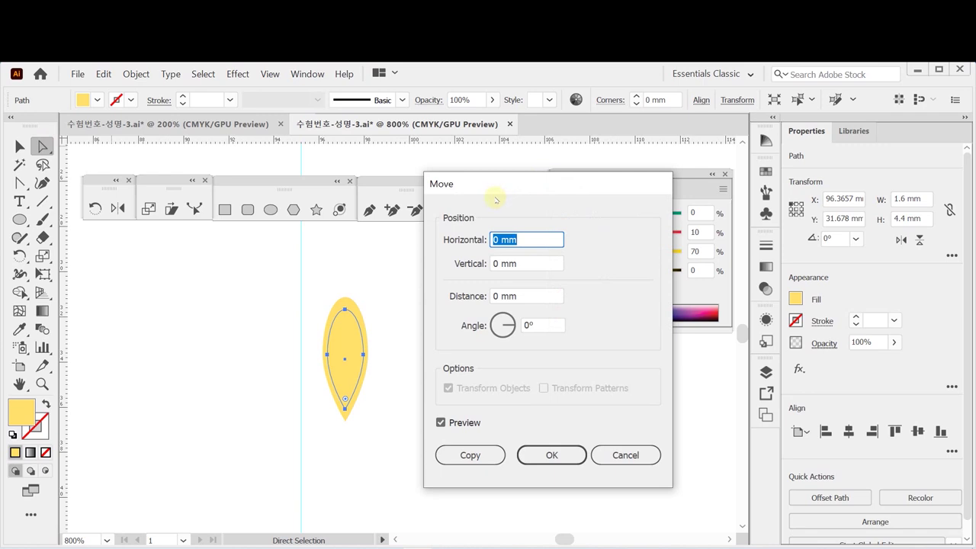
{"action": "key", "text": "Tab"}
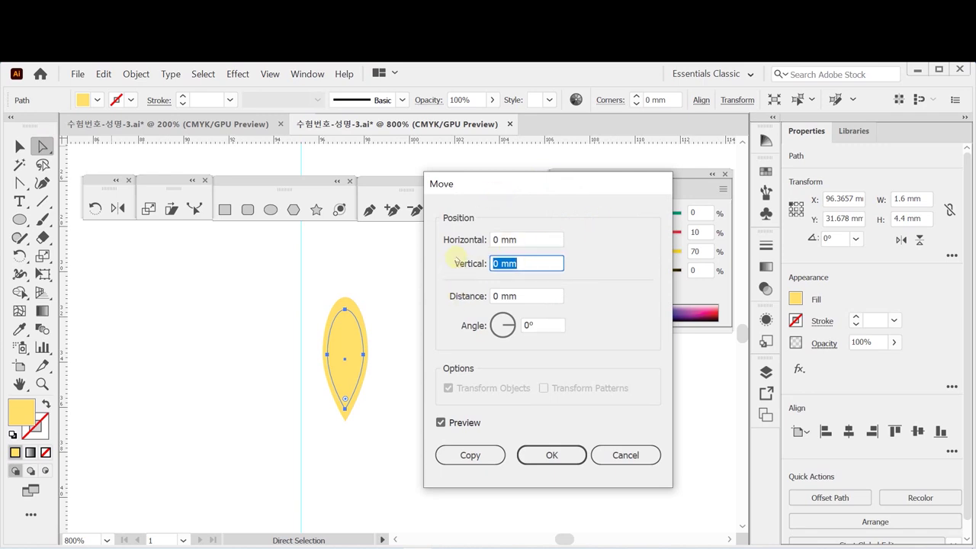
{"action": "type", "text": "-1.35"}
{"action": "key", "text": "Return"}
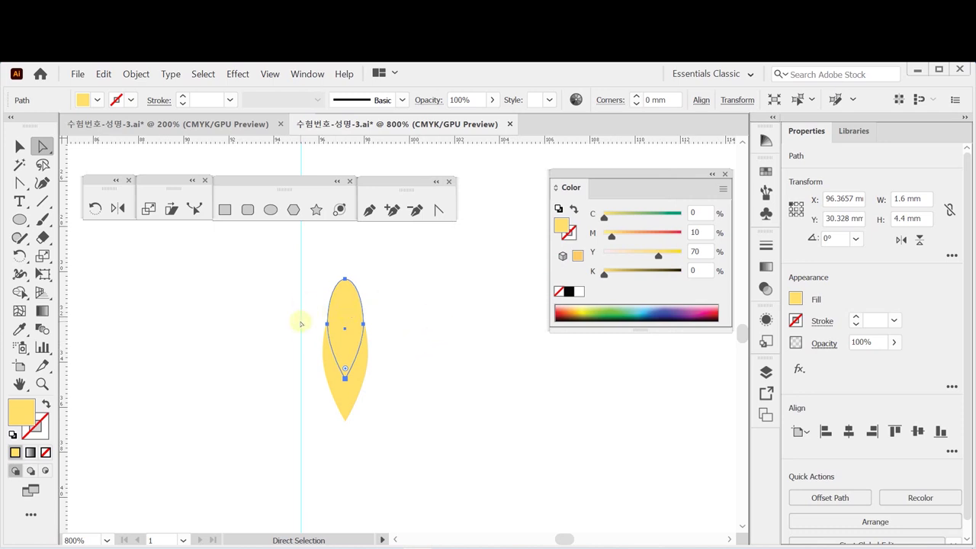
Step: Select both overlapping petals and subtract the smaller front copy from the larger one with Minus Front
{"action": "key", "text": "v"}
{"action": "left_click_drag", "start_coordinate": [252, 300], "coordinate": [427, 412]}
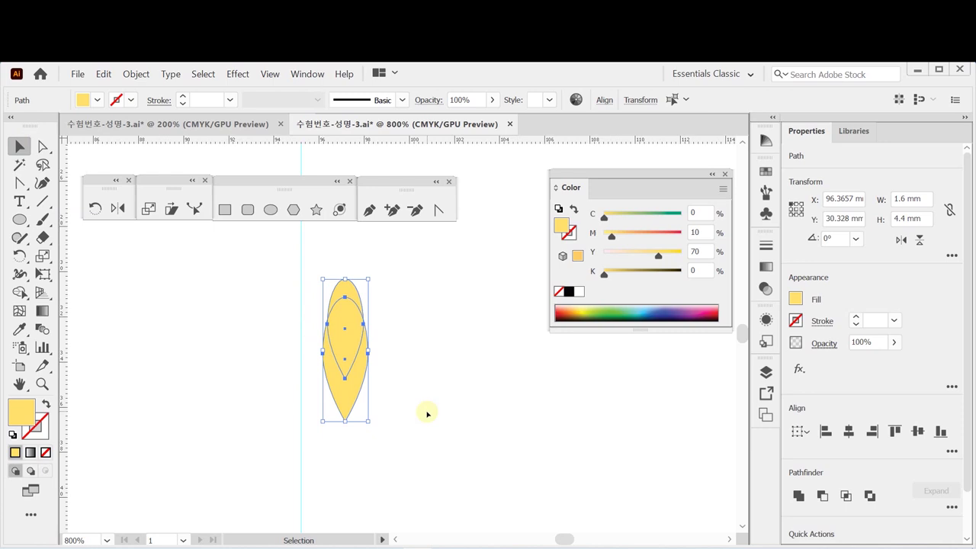
{"action": "left_click", "coordinate": [822, 496]}
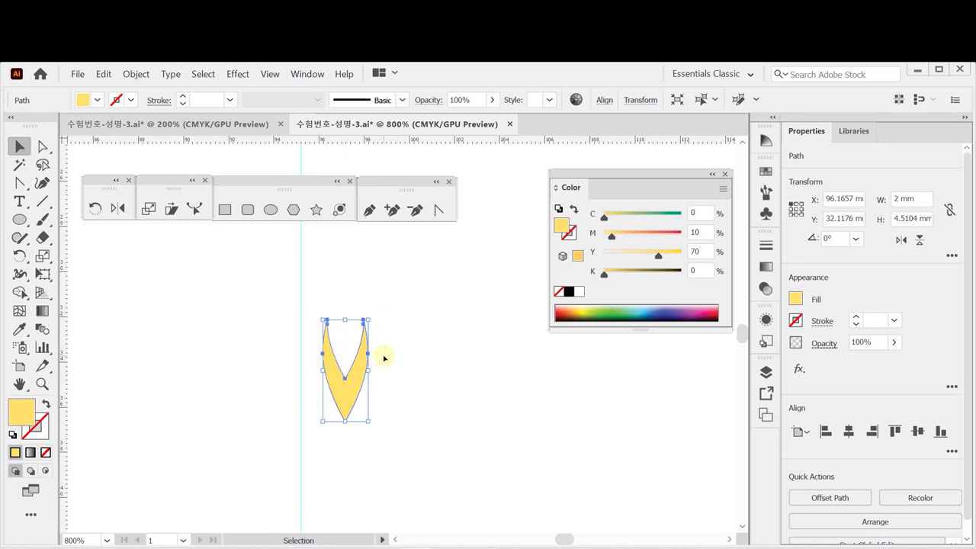
{"action": "left_click", "coordinate": [355, 407]}
{"action": "left_click", "coordinate": [364, 383]}
{"action": "left_click", "coordinate": [376, 376], "text": "ctrl+alt"}
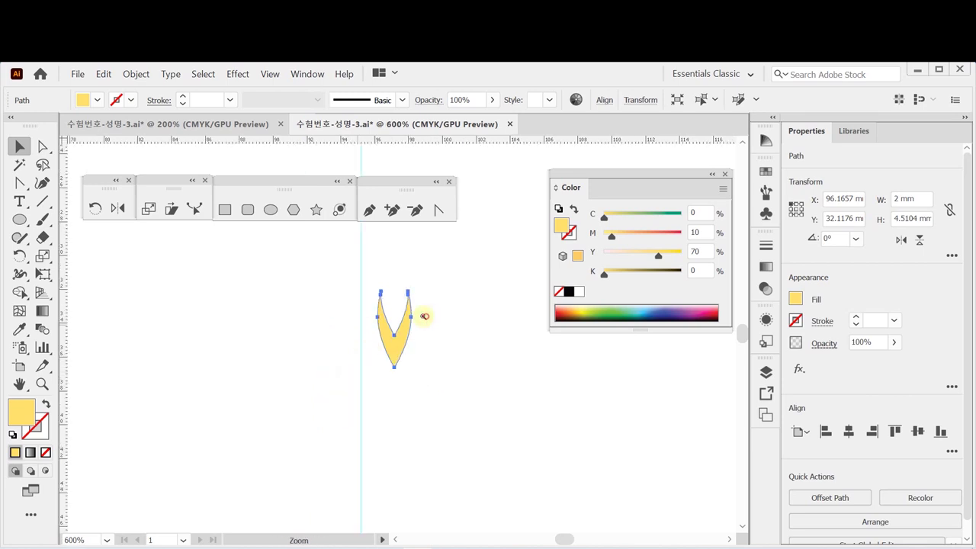
{"action": "left_click_drag", "start_coordinate": [425, 315], "coordinate": [305, 432]}
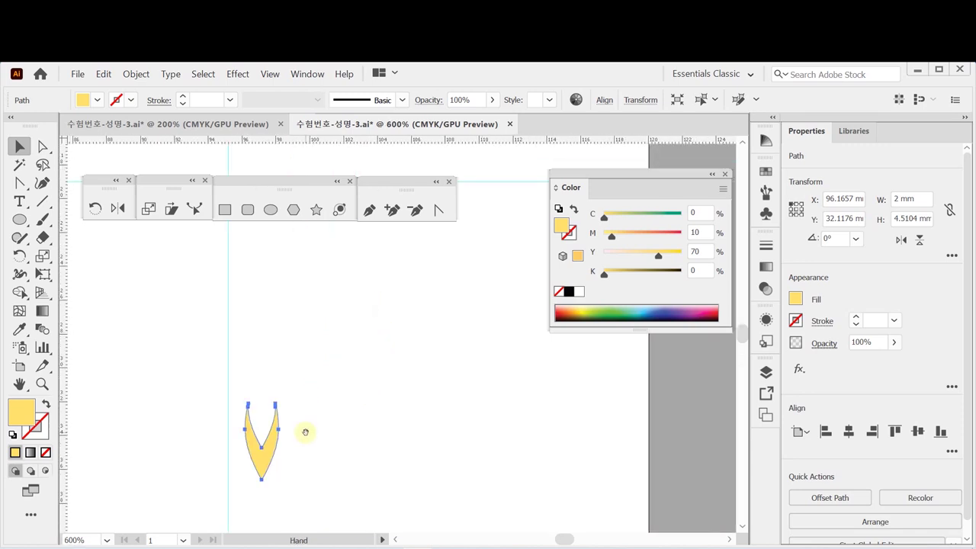
{"action": "left_click_drag", "start_coordinate": [292, 358], "coordinate": [300, 366]}
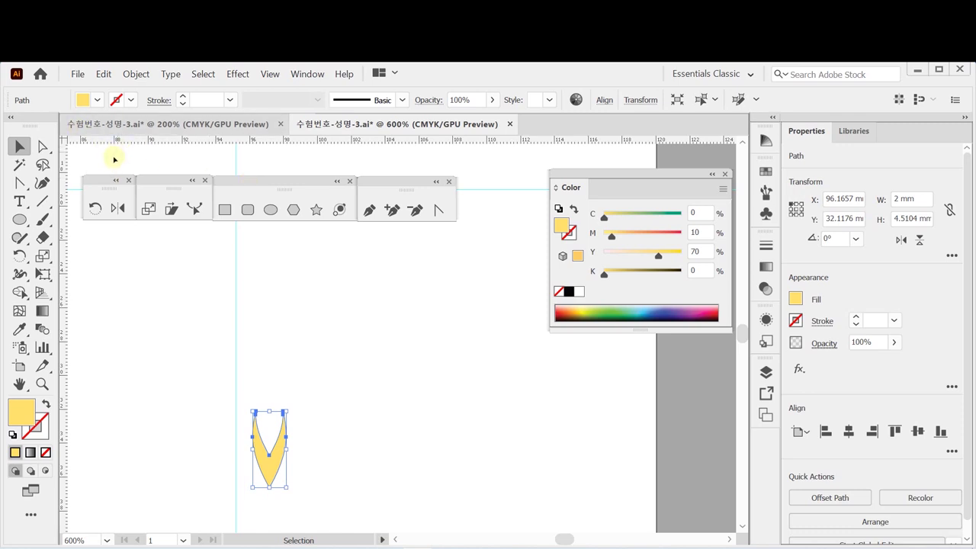
Step: Make a copy of the notched yellow petal scaled uniformly to 80%
{"action": "left_click", "coordinate": [148, 208]}
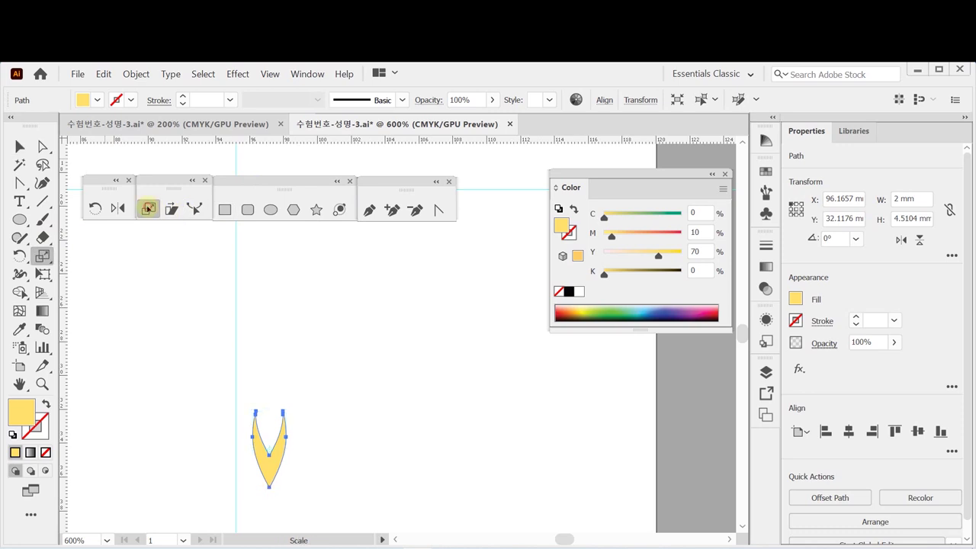
{"action": "double_click", "coordinate": [148, 208]}
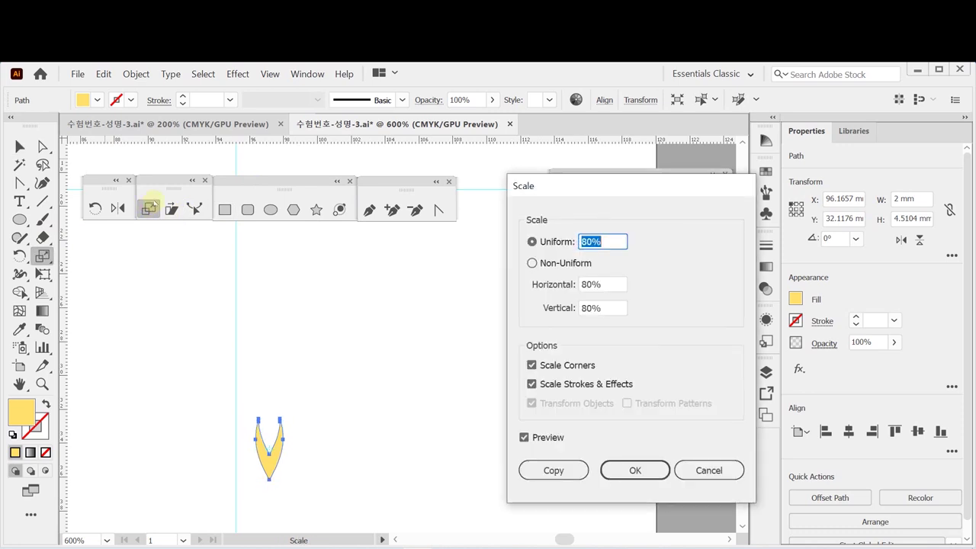
{"action": "left_click", "coordinate": [565, 473]}
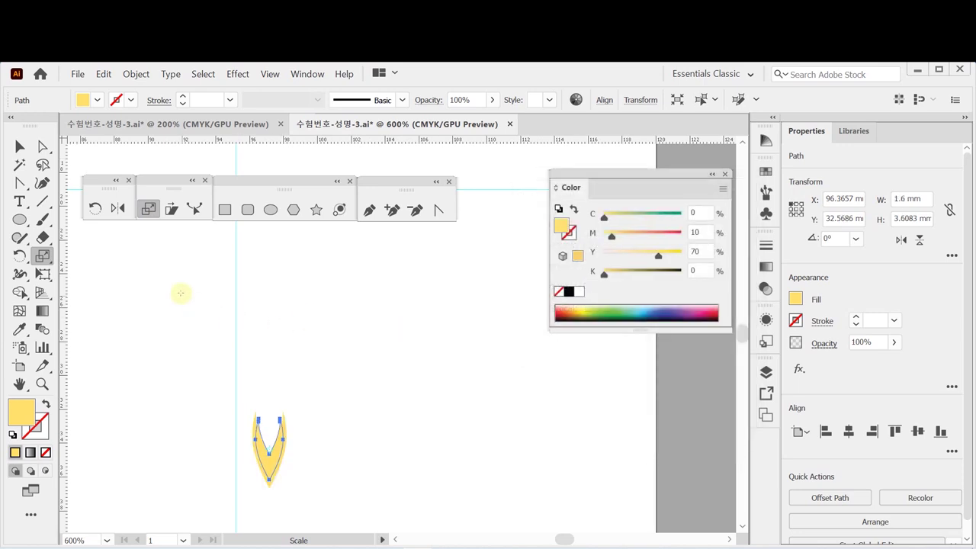
Step: Move the smaller notched petal copy vertically by -18.5 mm, keeping its horizontal offset at 0 mm
{"action": "left_click", "coordinate": [42, 145]}
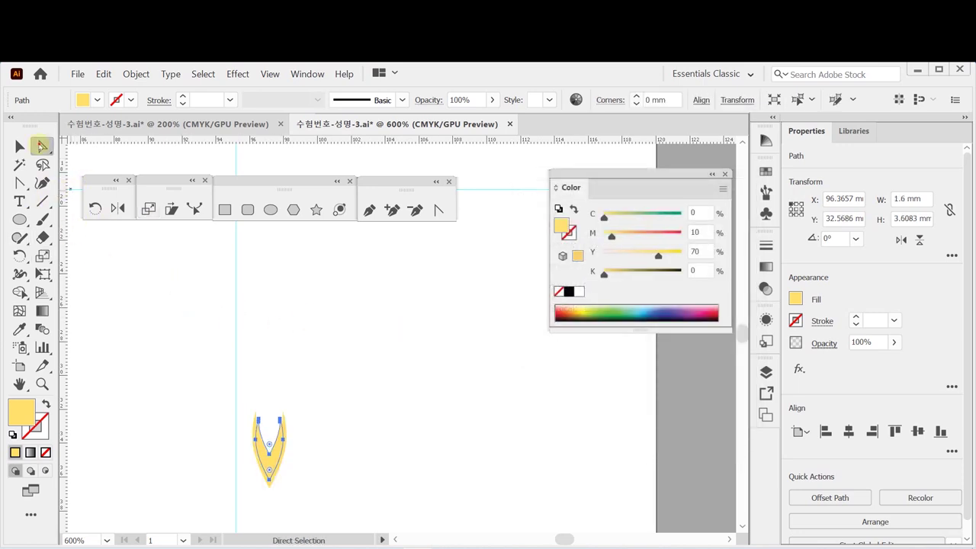
{"action": "double_click", "coordinate": [42, 145]}
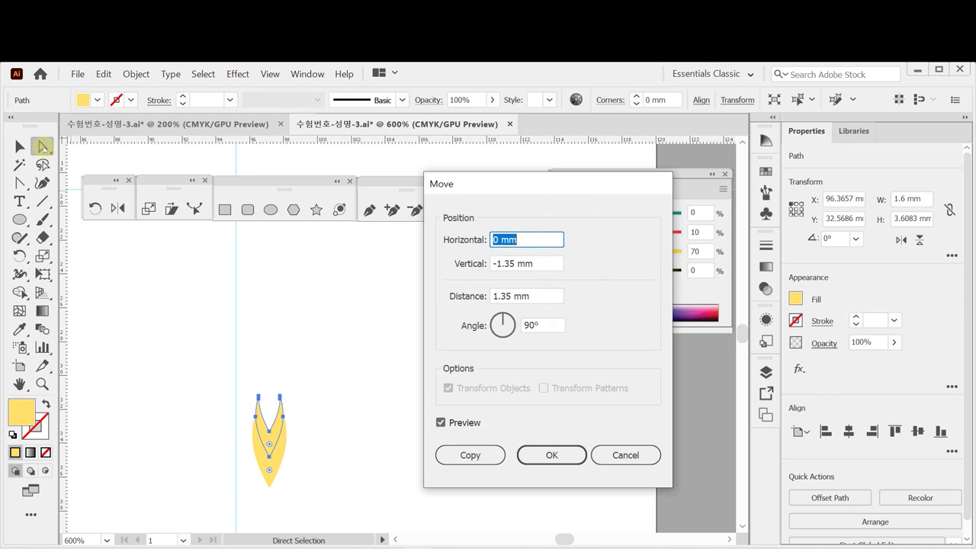
{"action": "key", "text": "Tab"}
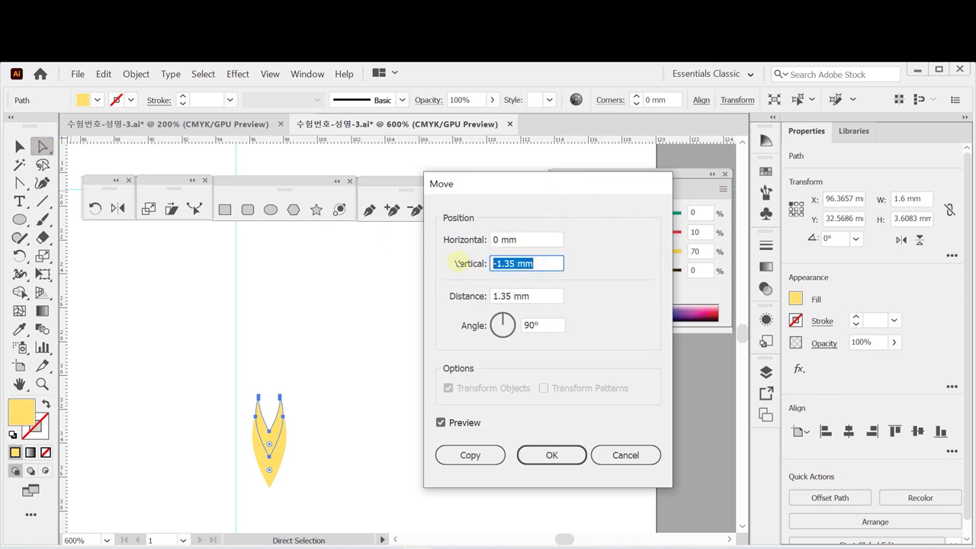
{"action": "type", "text": "-"}
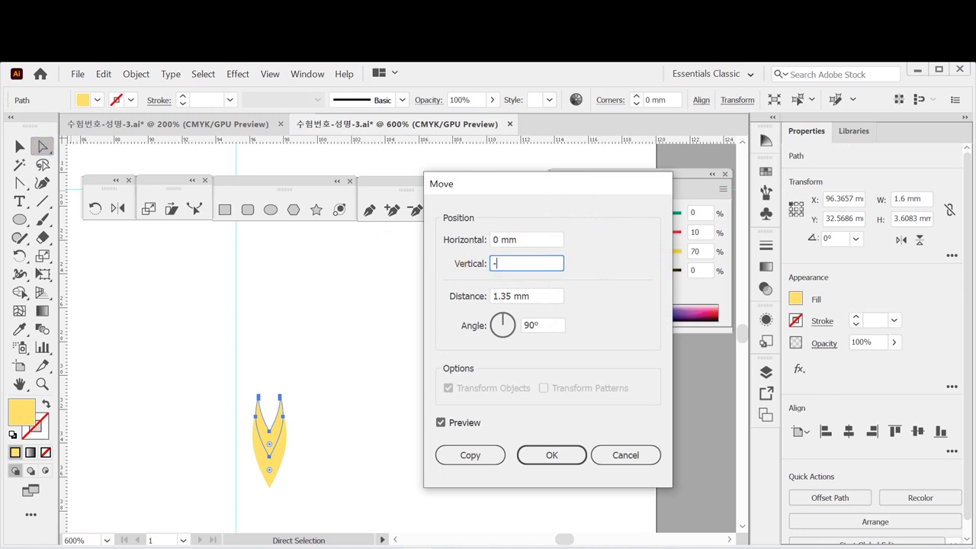
{"action": "type", "text": "18.5"}
{"action": "key", "text": "Return"}
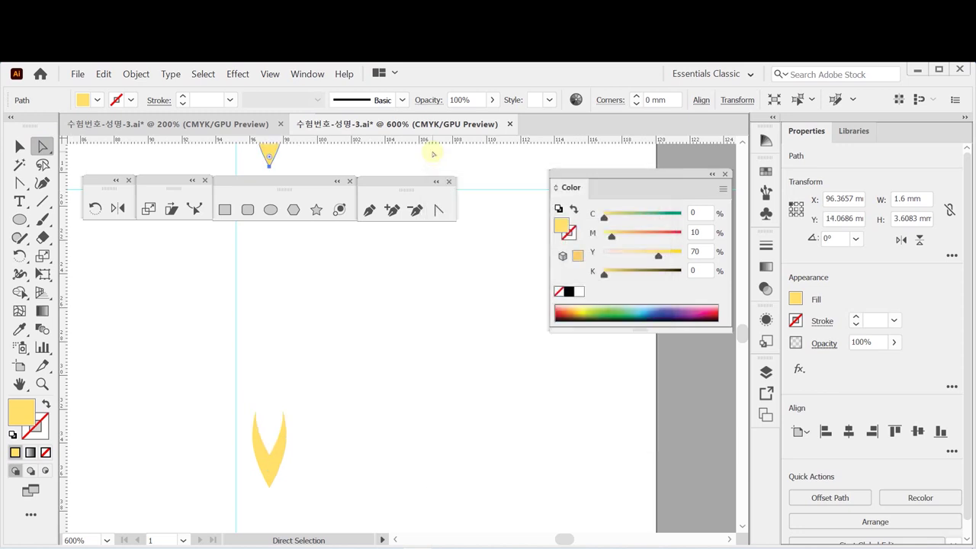
Step: Select both the large and small notched petals and make a blend between them
{"action": "mouse_move", "coordinate": [333, 318]}
{"action": "left_mouse_down"}
{"action": "mouse_move", "coordinate": [377, 327]}
{"action": "mouse_move", "coordinate": [375, 287]}
{"action": "mouse_move", "coordinate": [326, 334]}
{"action": "left_mouse_up"}
{"action": "scroll", "coordinate": [343, 333], "scroll_direction": "down", "scroll_amount": 2}
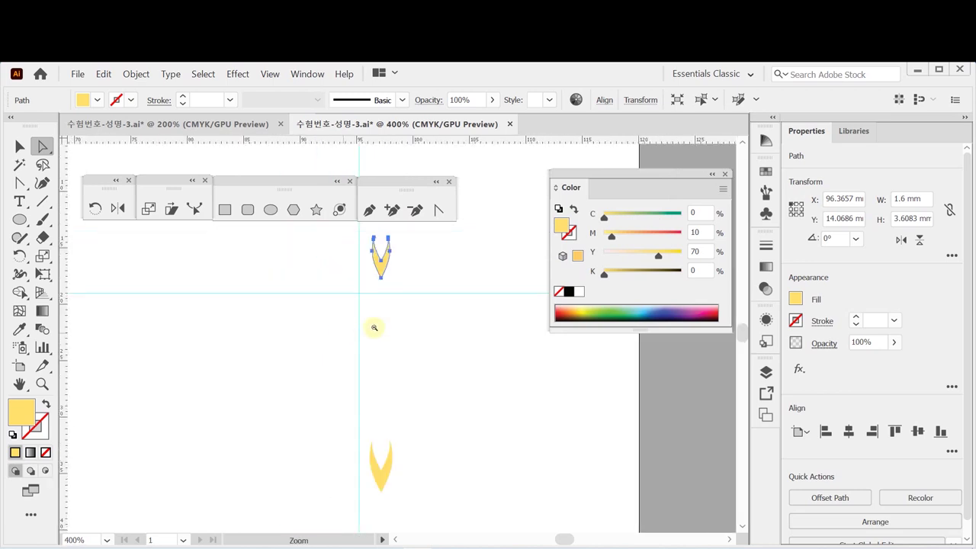
{"action": "left_click", "coordinate": [20, 146]}
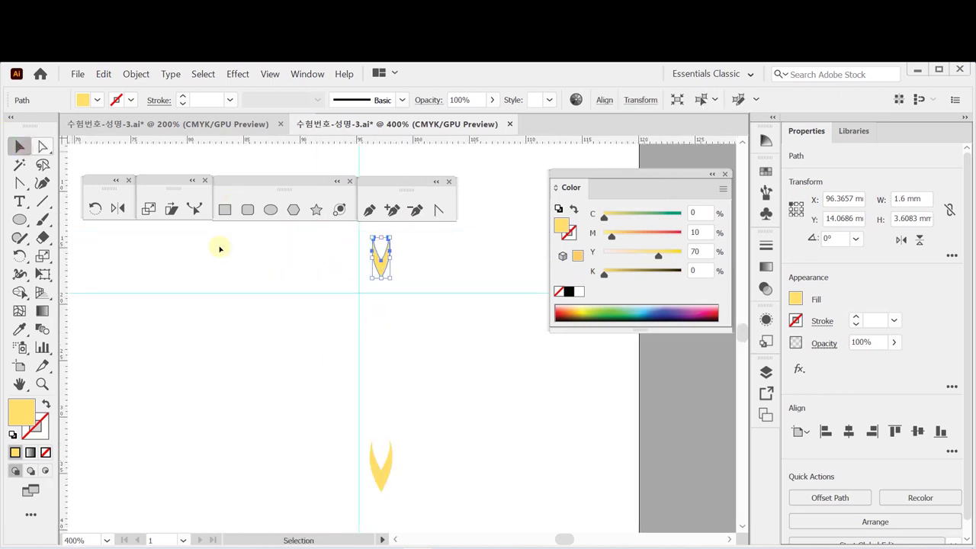
{"action": "left_click_drag", "start_coordinate": [334, 255], "coordinate": [441, 477]}
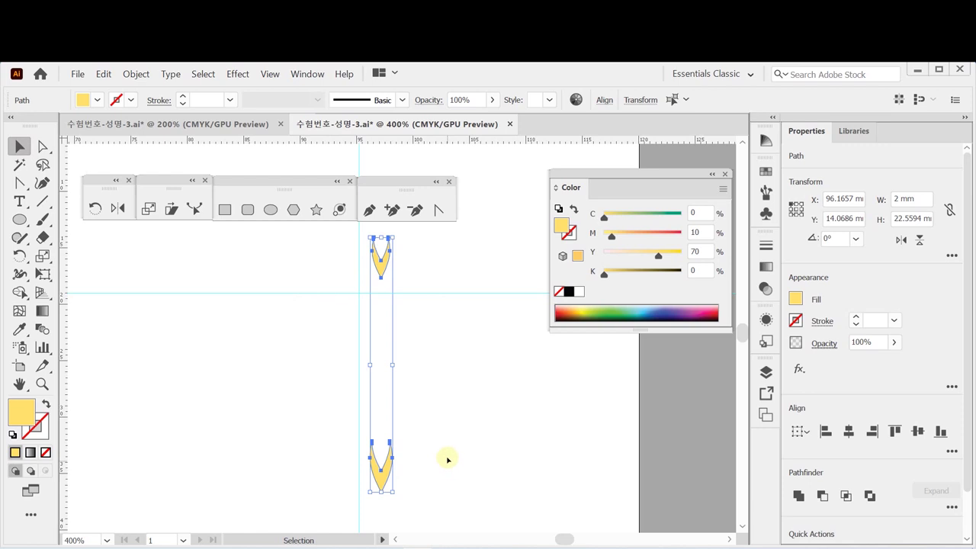
{"action": "left_click", "coordinate": [452, 427]}
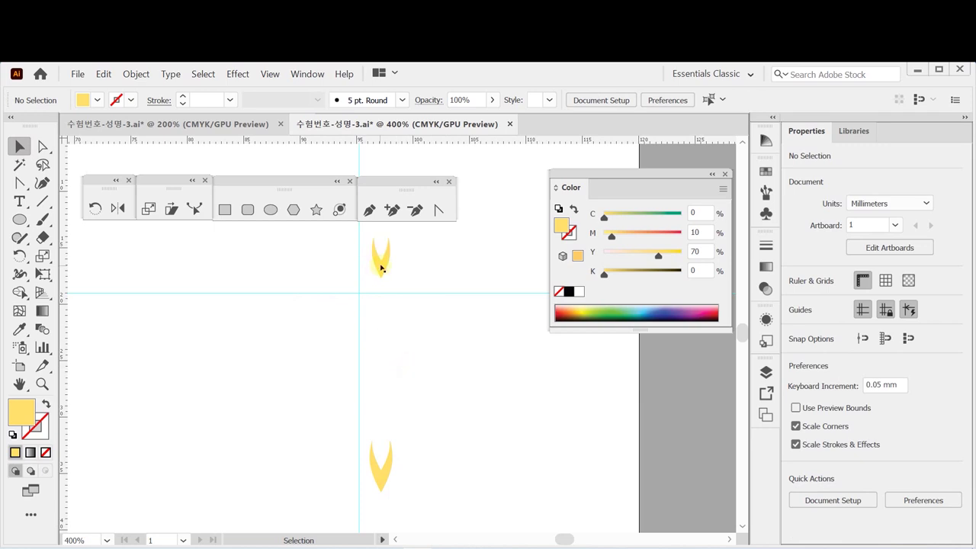
{"action": "left_click_drag", "start_coordinate": [347, 246], "coordinate": [425, 497]}
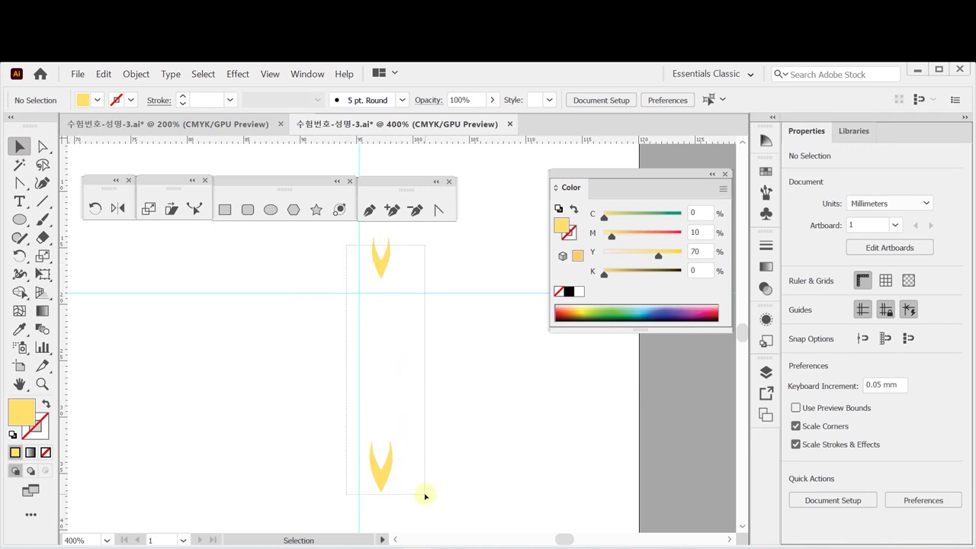
{"action": "left_click_drag", "start_coordinate": [426, 497], "coordinate": [426, 497]}
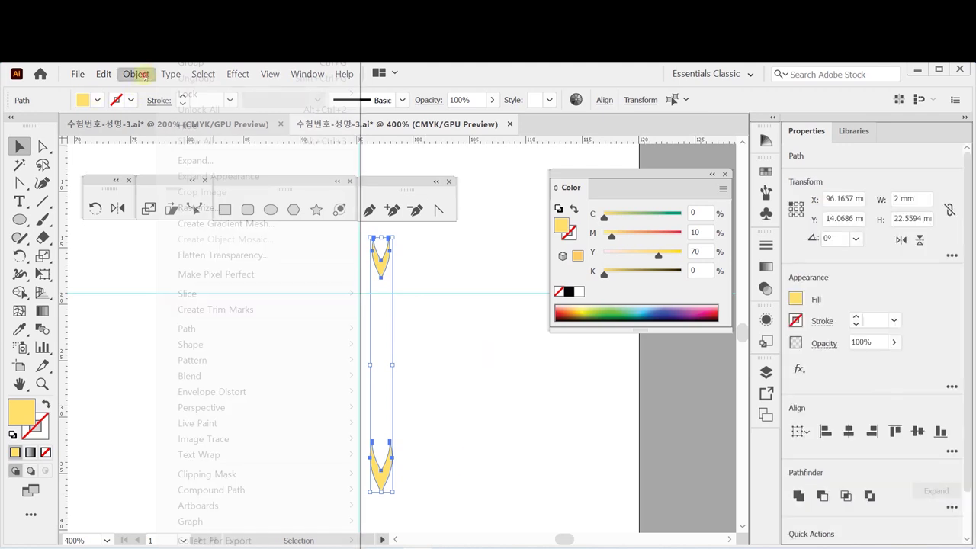
{"action": "left_click", "coordinate": [139, 74]}
{"action": "mouse_move", "coordinate": [271, 379]}
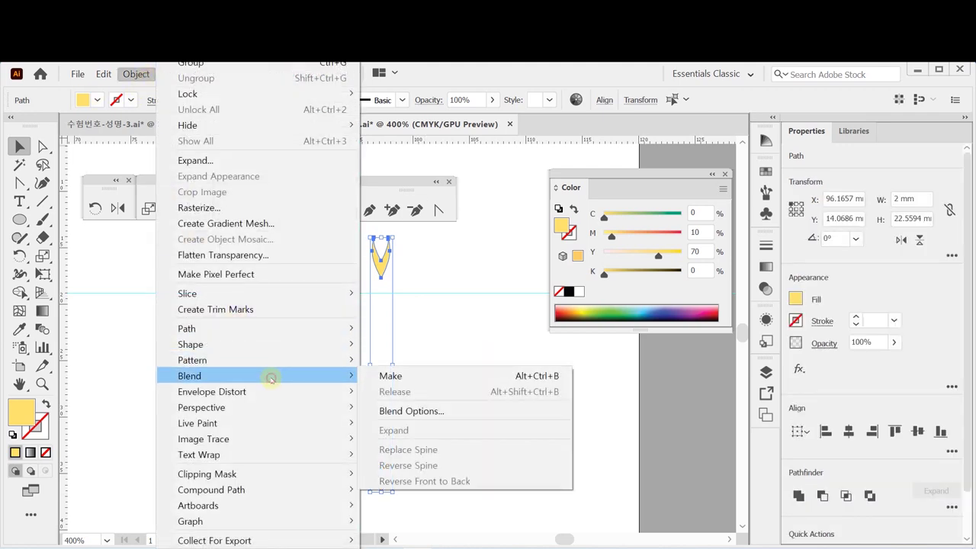
{"action": "left_click", "coordinate": [385, 376]}
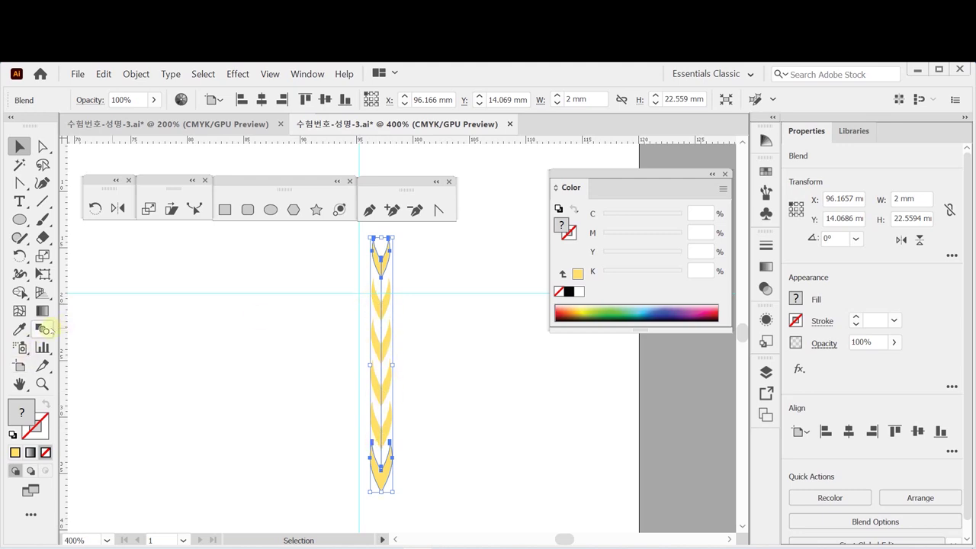
Step: Set the petal blend's spacing to Specified Steps with 5 steps
{"action": "double_click", "coordinate": [43, 328]}
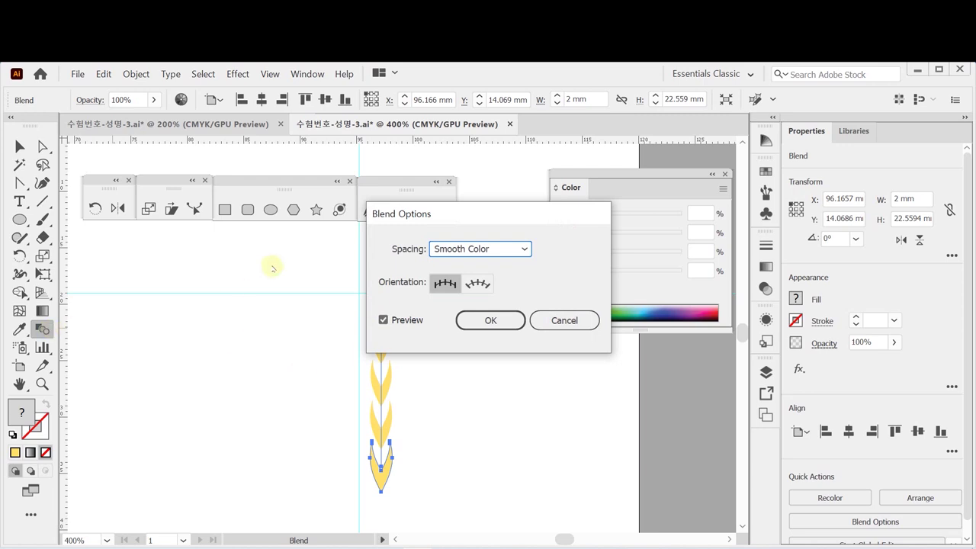
{"action": "left_click_drag", "start_coordinate": [386, 214], "coordinate": [150, 280]}
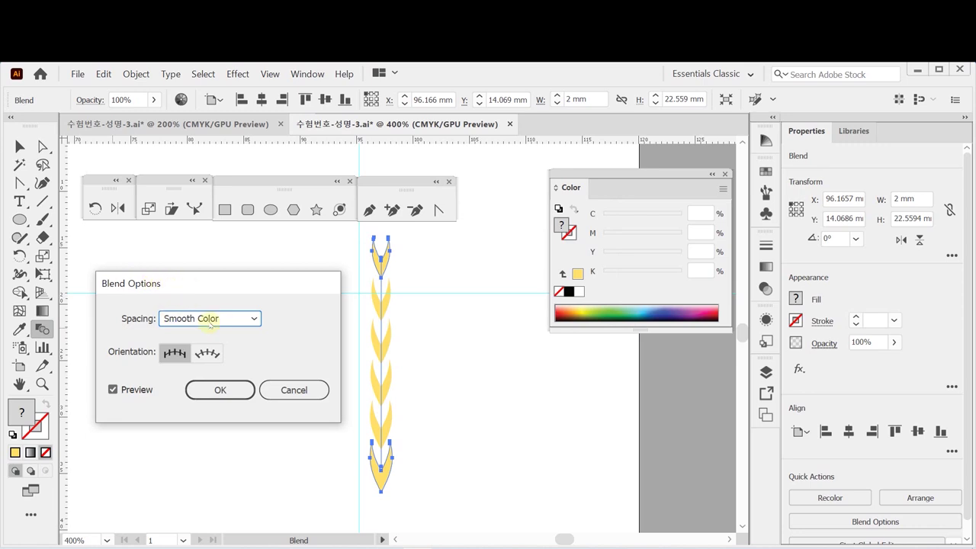
{"action": "left_click", "coordinate": [244, 319]}
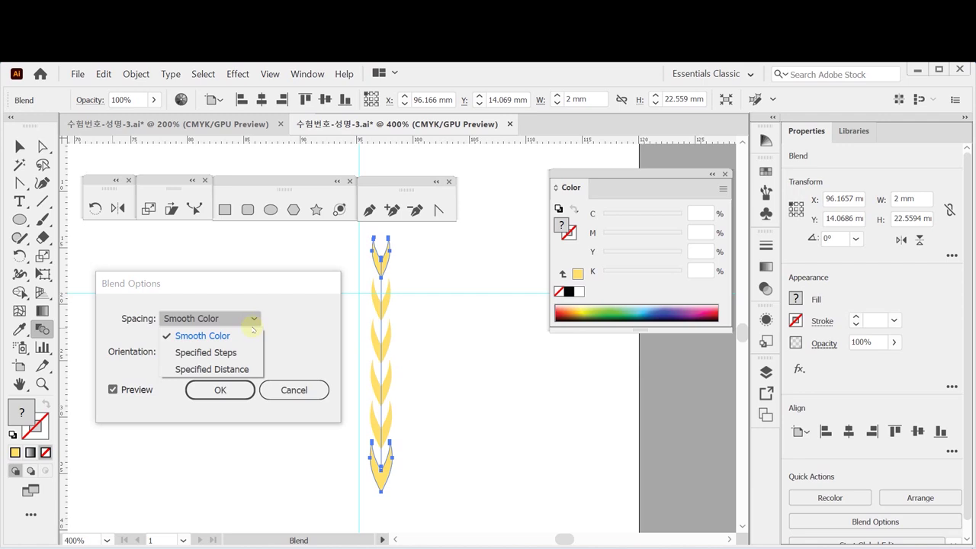
{"action": "left_click", "coordinate": [236, 353]}
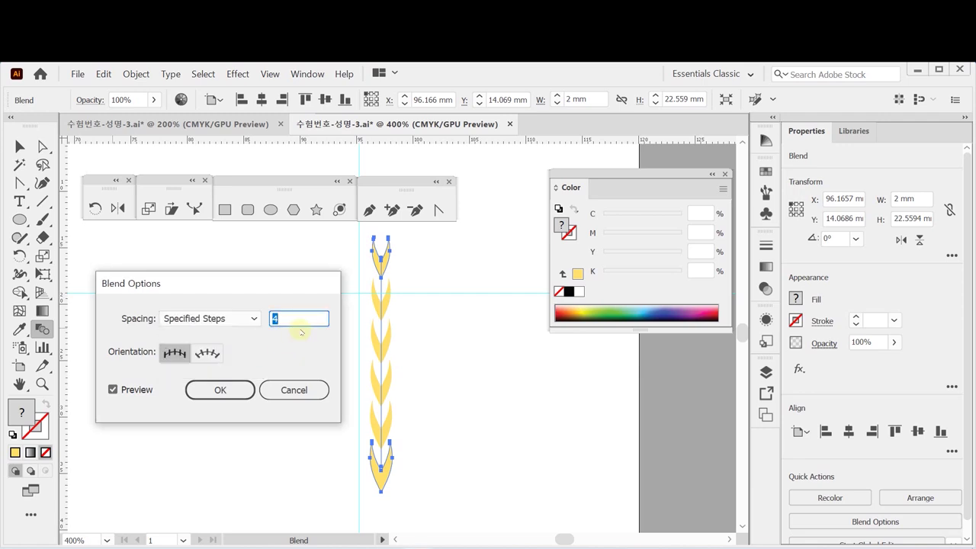
{"action": "type", "text": "5"}
{"action": "left_click", "coordinate": [142, 390]}
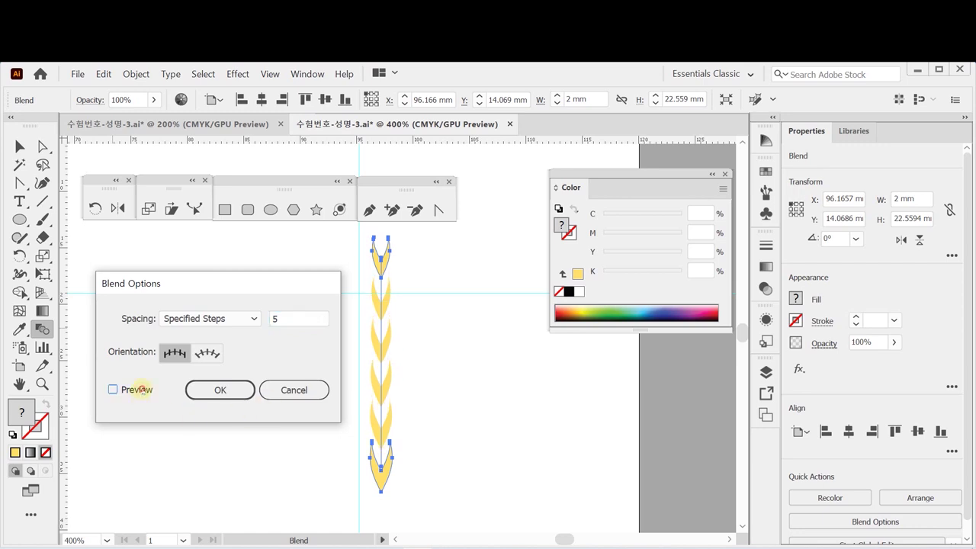
{"action": "left_click", "coordinate": [144, 390]}
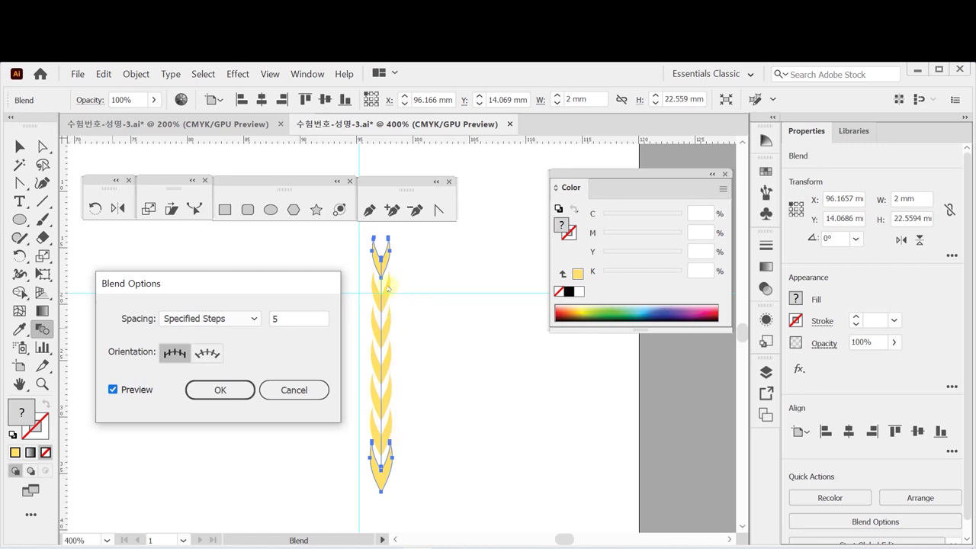
{"action": "left_click", "coordinate": [220, 390]}
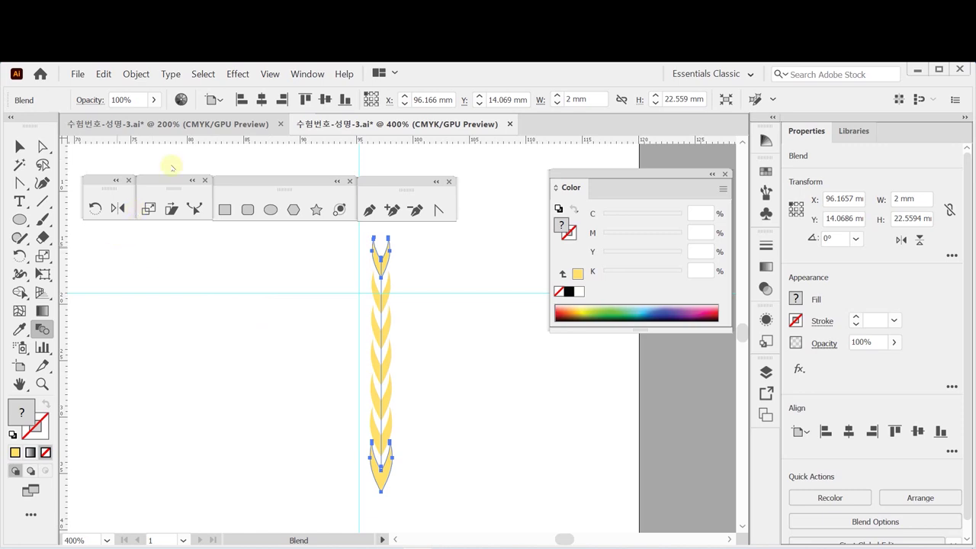
Step: Add an Arc warp effect to the blended petals with the preview in view
{"action": "left_click", "coordinate": [239, 74]}
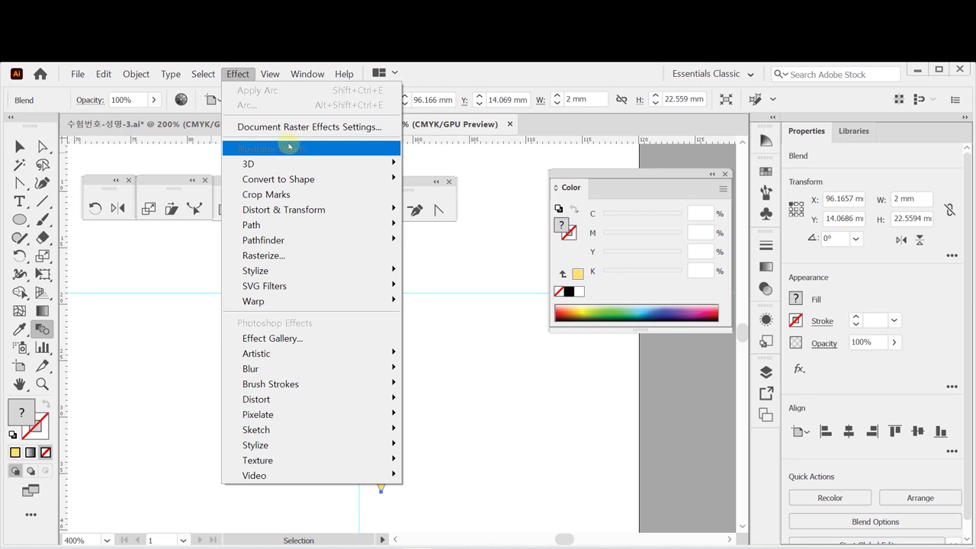
{"action": "mouse_move", "coordinate": [334, 304]}
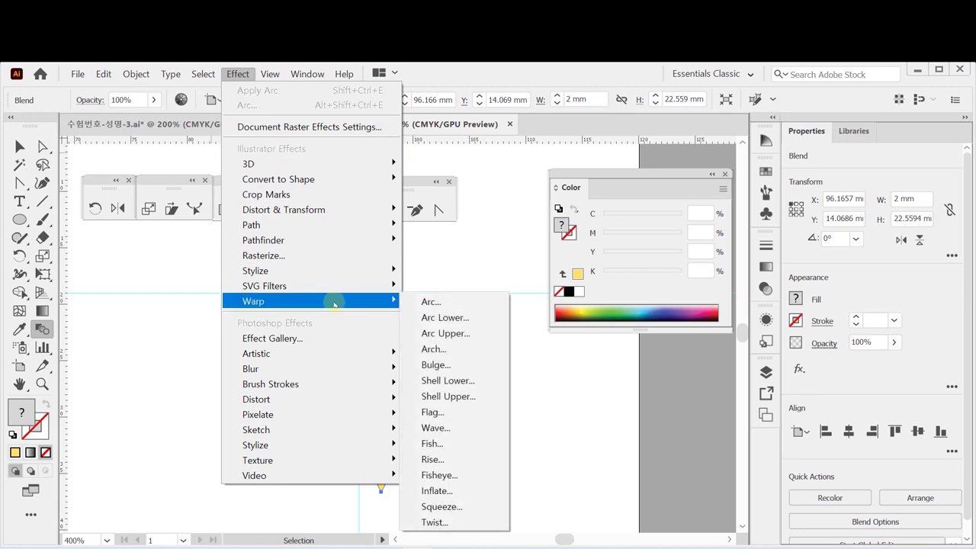
{"action": "left_click", "coordinate": [431, 302]}
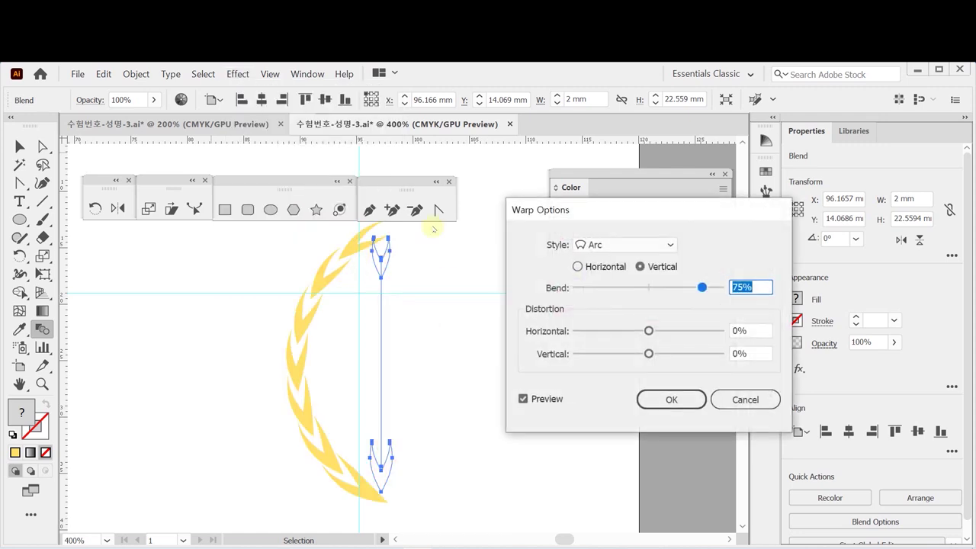
{"action": "left_click_drag", "start_coordinate": [602, 209], "coordinate": [510, 242]}
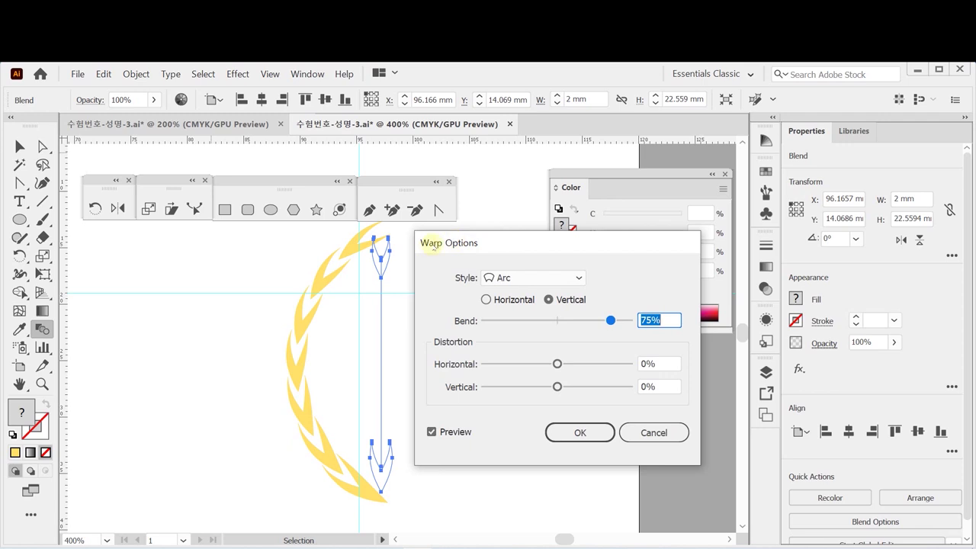
Step: Try the Arc warp with horizontal orientation, return it to vertical, and try other bend amounts, including -50%
{"action": "left_click", "coordinate": [578, 278]}
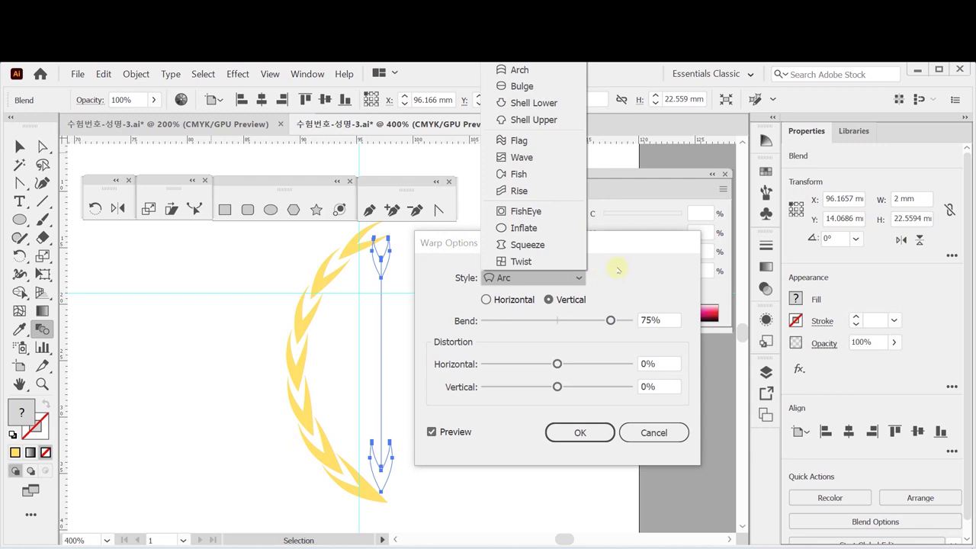
{"action": "left_click", "coordinate": [618, 270]}
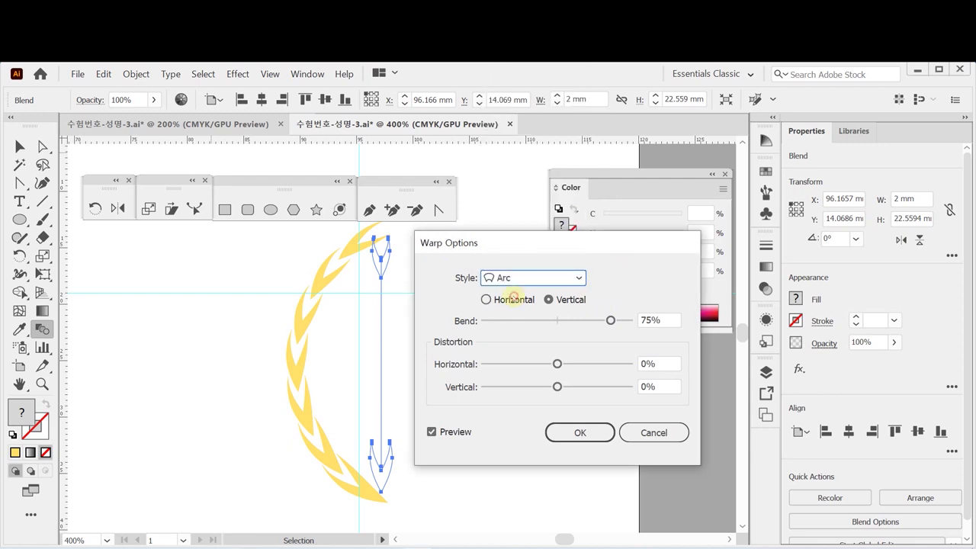
{"action": "left_click", "coordinate": [488, 299]}
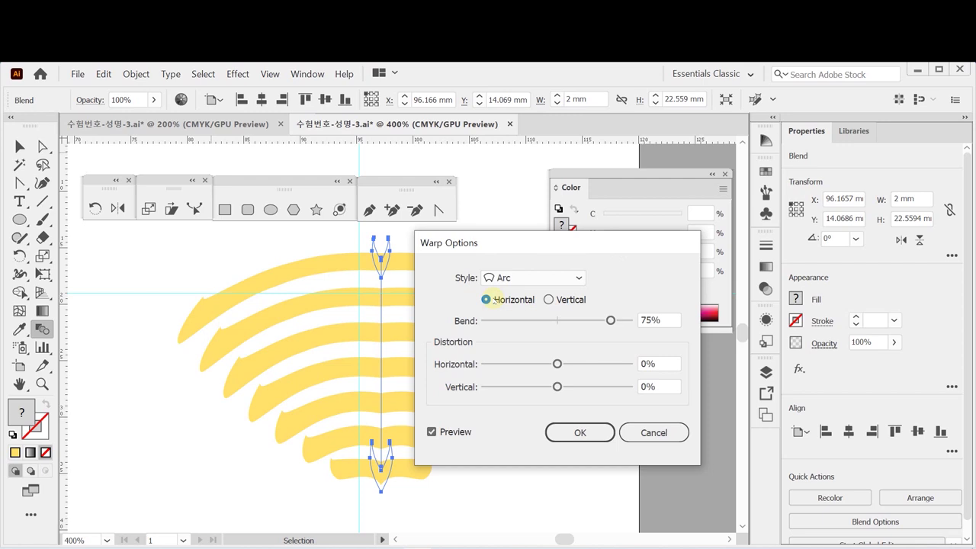
{"action": "left_click_drag", "start_coordinate": [459, 243], "coordinate": [520, 233]}
{"action": "left_click", "coordinate": [608, 289]}
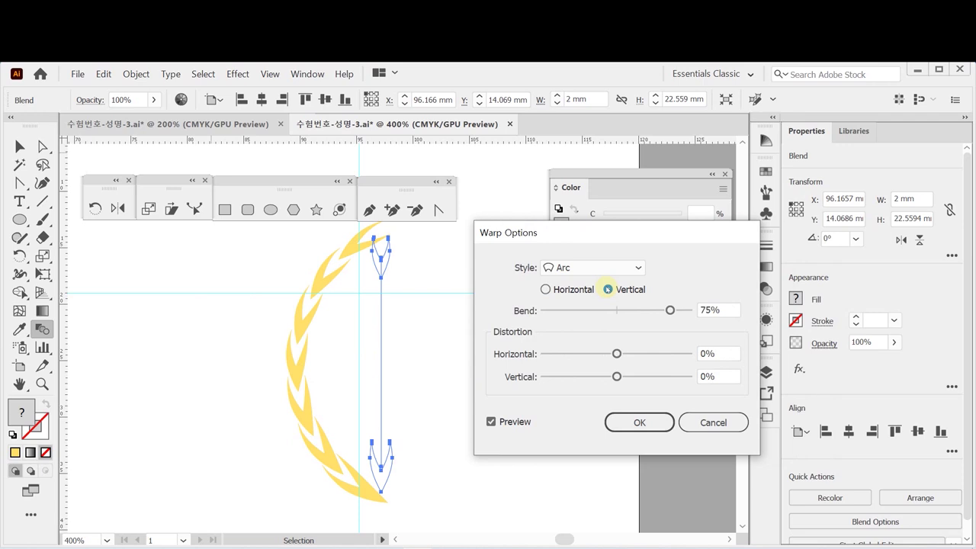
{"action": "left_click", "coordinate": [581, 311]}
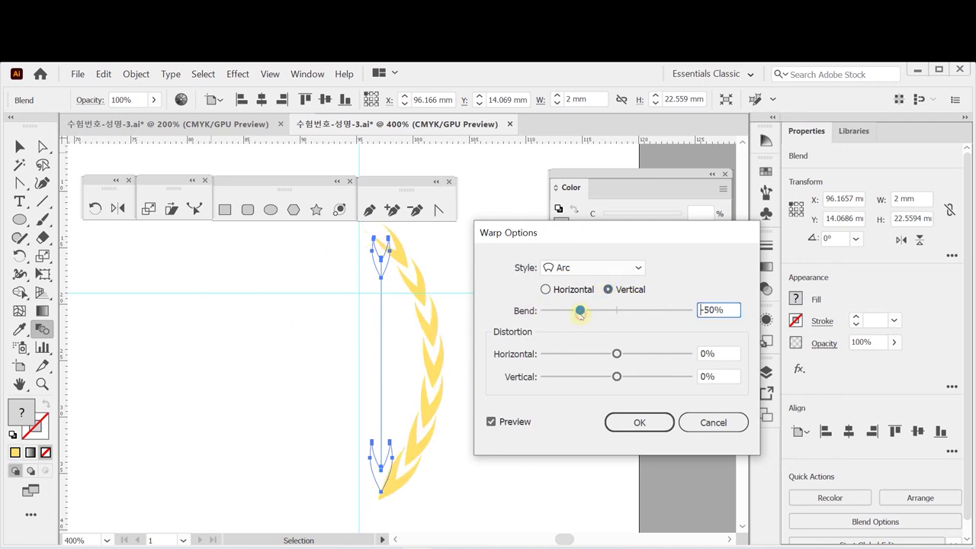
{"action": "left_click_drag", "start_coordinate": [560, 313], "coordinate": [649, 311]}
{"action": "left_click", "coordinate": [577, 311]}
Step: Set the vertical Arc warp's bend to 75% and apply it to the blended petals
{"action": "double_click", "coordinate": [724, 310]}
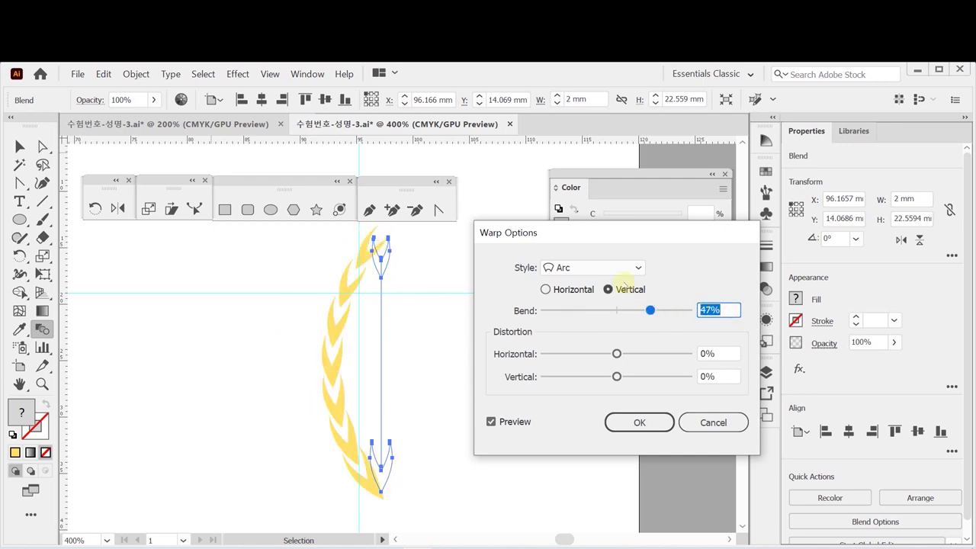
{"action": "type", "text": "75"}
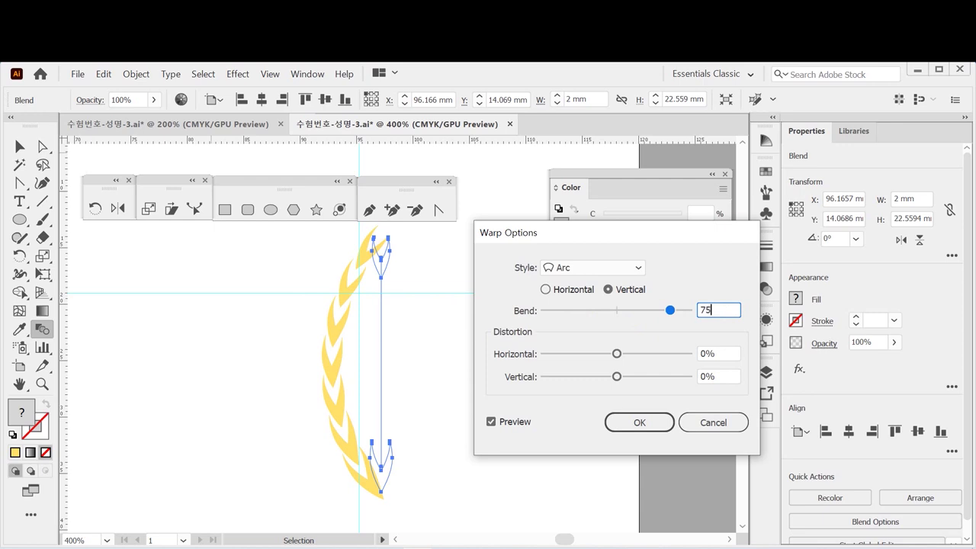
{"action": "key", "text": "Tab"}
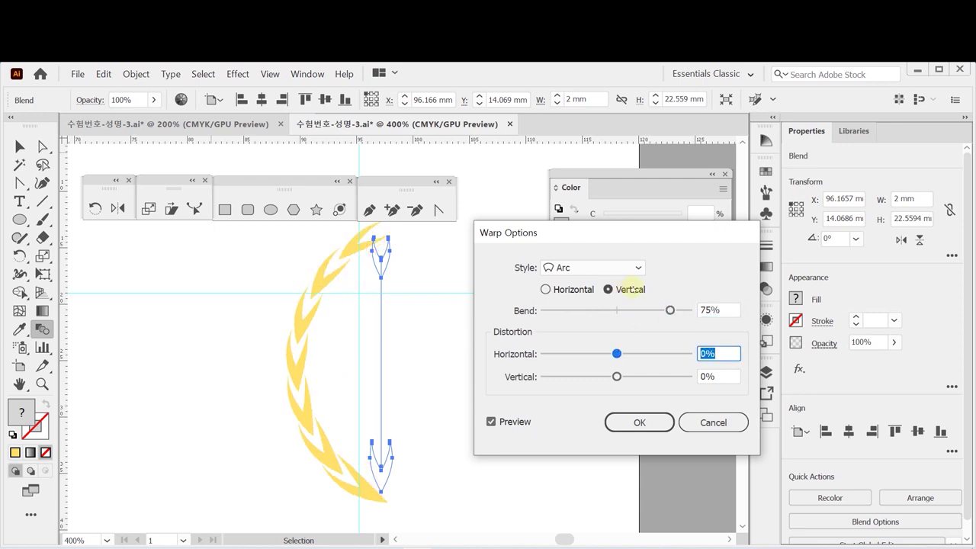
{"action": "left_click", "coordinate": [661, 423]}
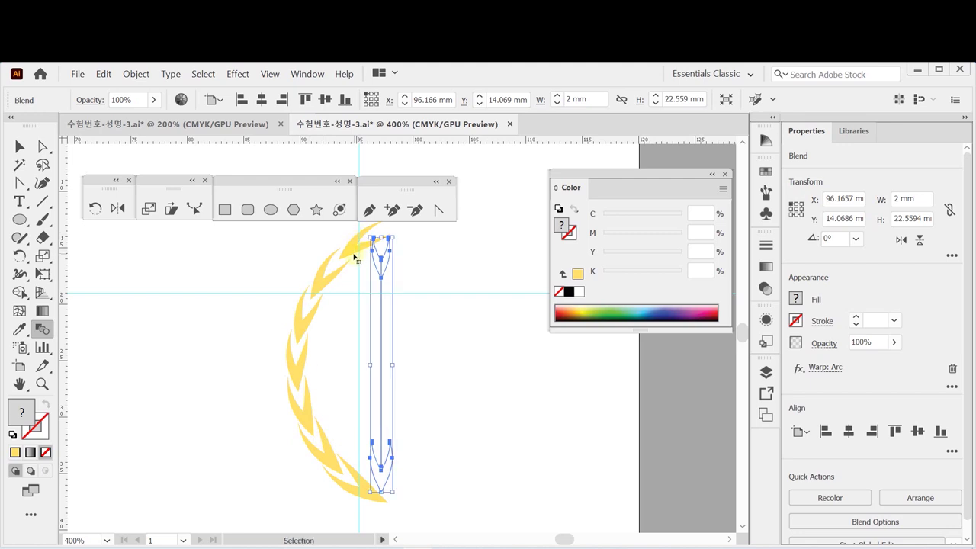
Step: Check the warped blend in outline view, expand its appearance into real paths, and save the document
{"action": "key", "text": "ctrl+y"}
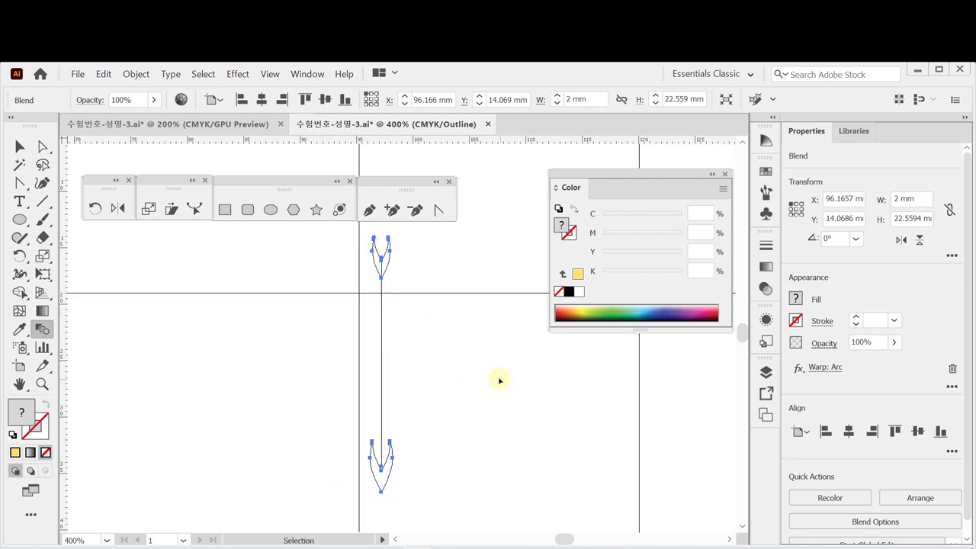
{"action": "key", "text": "ctrl+y"}
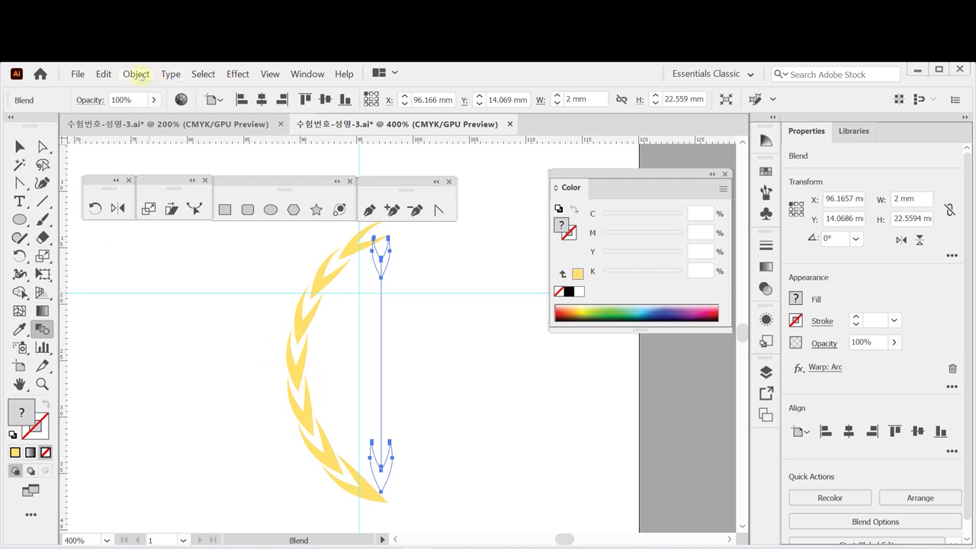
{"action": "left_click", "coordinate": [137, 74]}
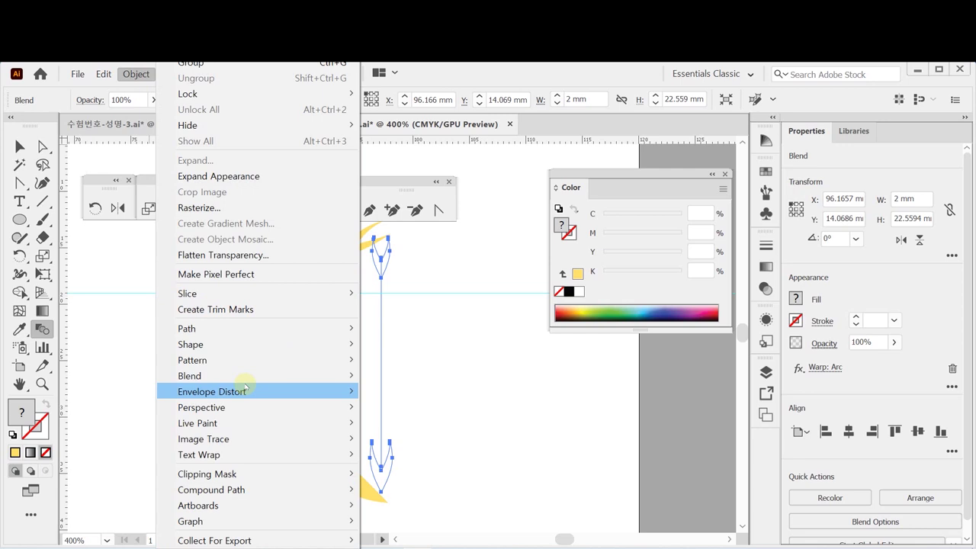
{"action": "mouse_move", "coordinate": [248, 375]}
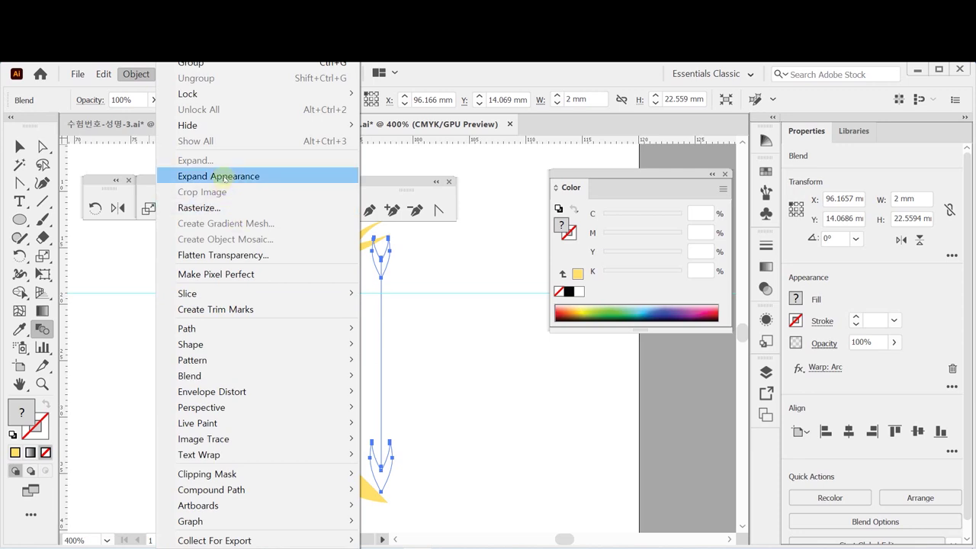
{"action": "left_click", "coordinate": [223, 176]}
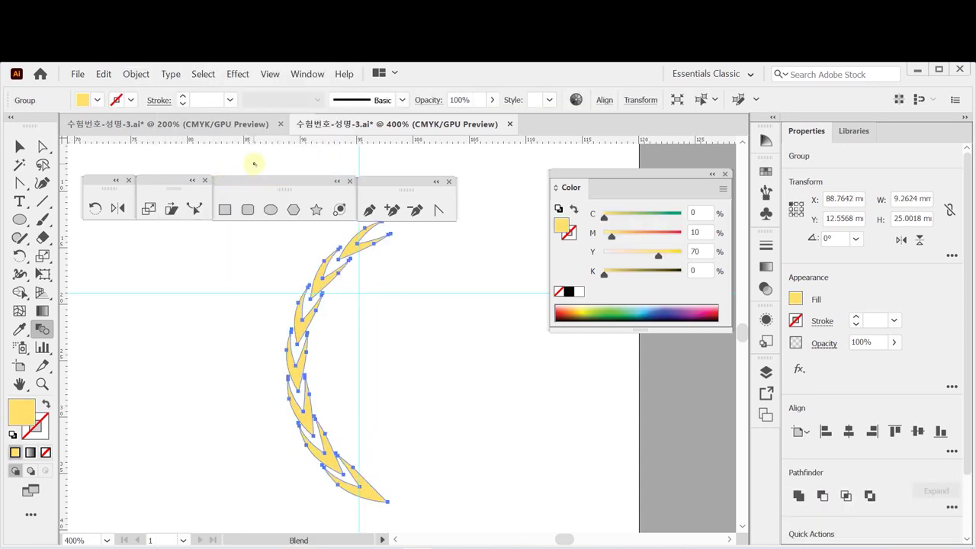
{"action": "key", "text": "v"}
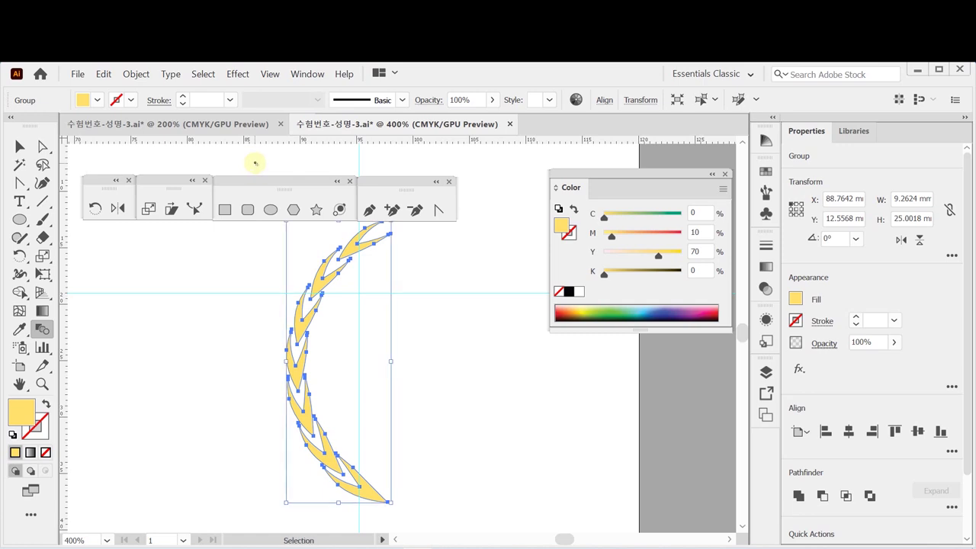
{"action": "key", "text": "w"}
{"action": "key", "text": "ctrl+s"}
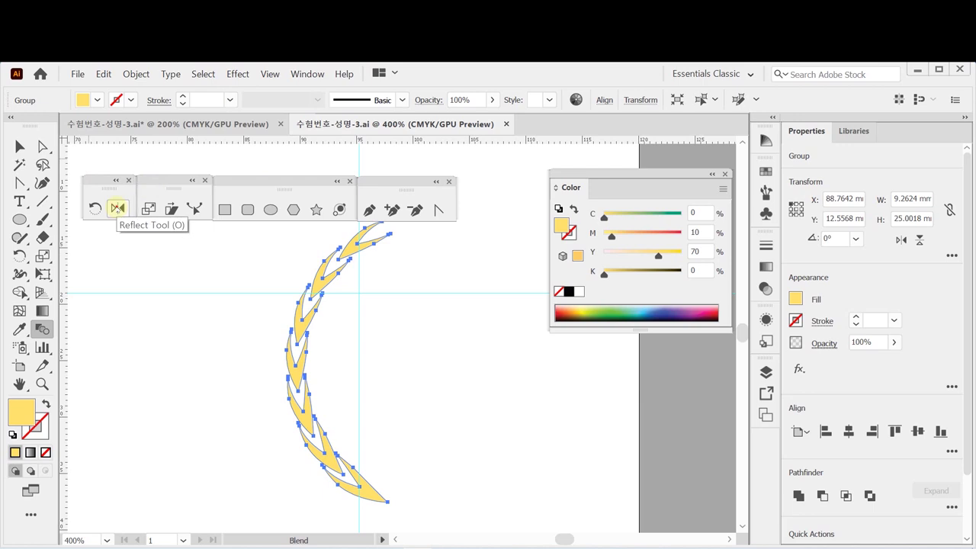
Step: Reflect a copy of the yellow branch across the vertical axis and move it to about X 91.06 mm, Y 21.63 mm
{"action": "double_click", "coordinate": [116, 208]}
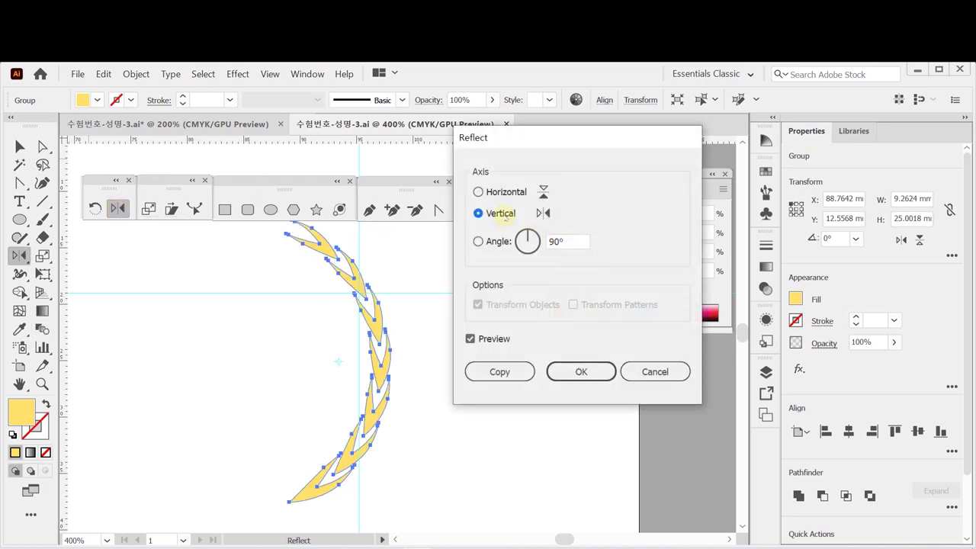
{"action": "left_click", "coordinate": [497, 373]}
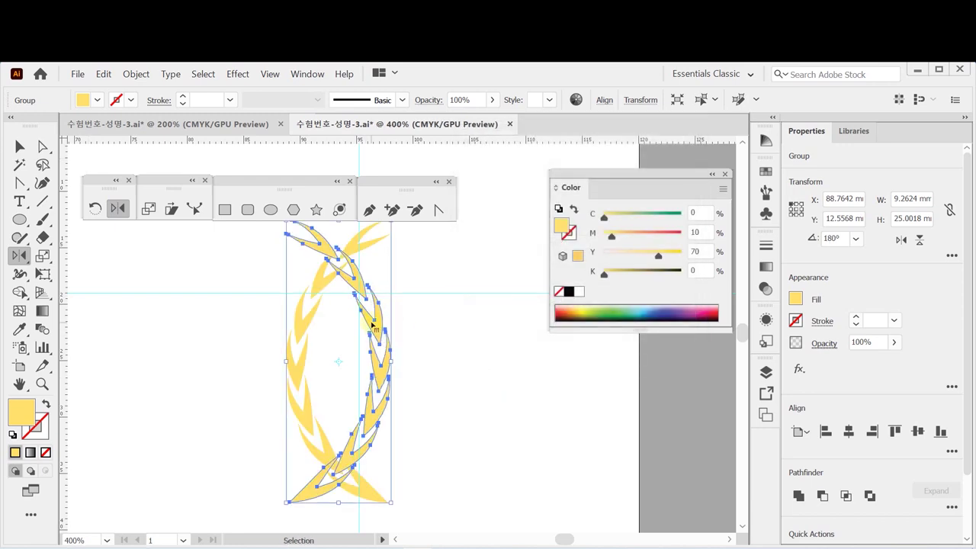
{"action": "left_click_drag", "start_coordinate": [493, 374], "coordinate": [427, 441]}
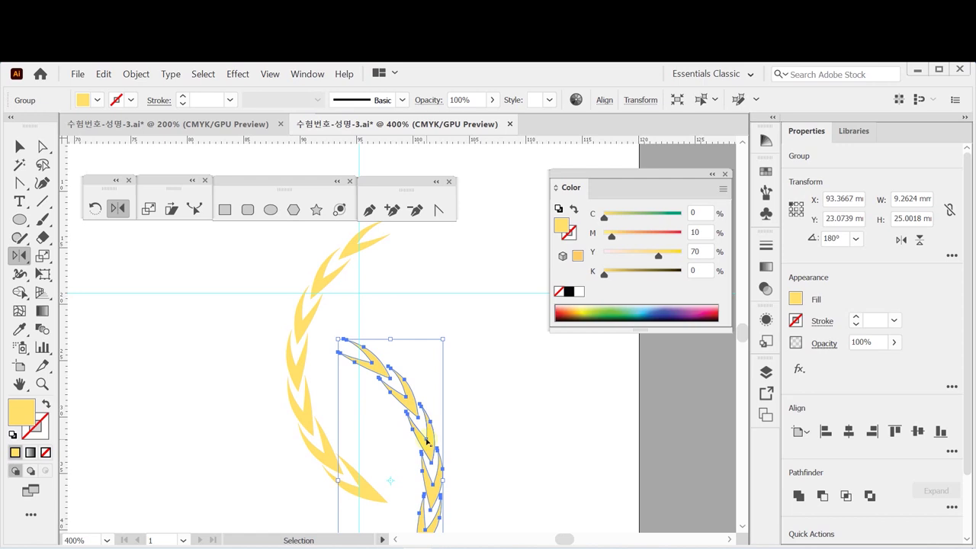
{"action": "left_click_drag", "start_coordinate": [415, 405], "coordinate": [390, 390]}
{"action": "left_click_drag", "start_coordinate": [409, 425], "coordinate": [415, 346]}
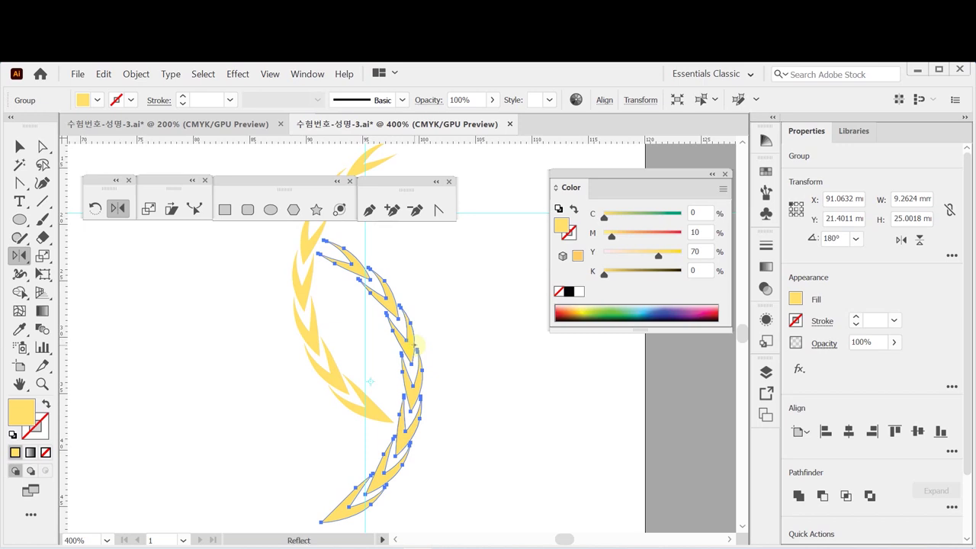
{"action": "key", "text": "v"}
{"action": "left_click_drag", "start_coordinate": [407, 441], "coordinate": [408, 444]}
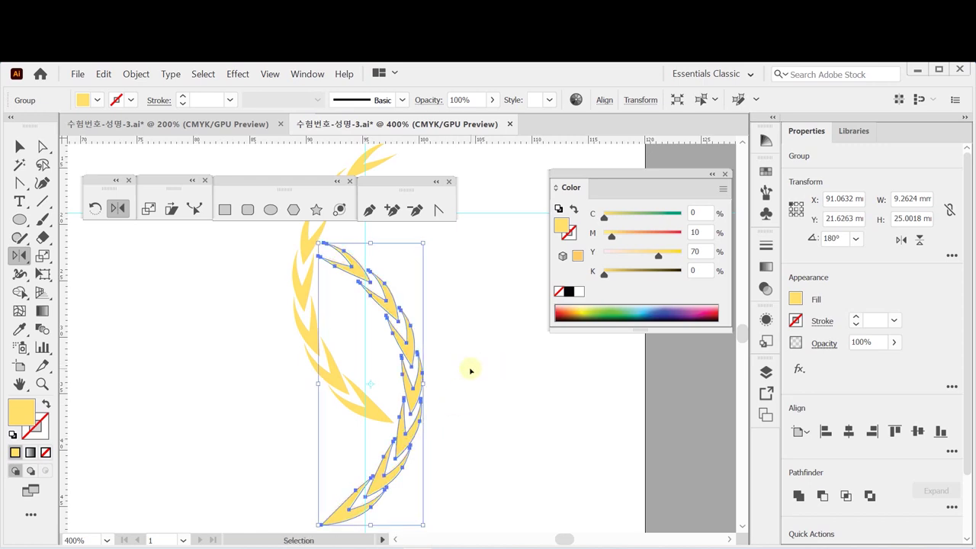
{"action": "key", "text": "ctrl+s"}
Step: Fill the reflected branch with the CMYK colour C 20, M 0, Y 20, K 20
{"action": "key", "text": "o"}
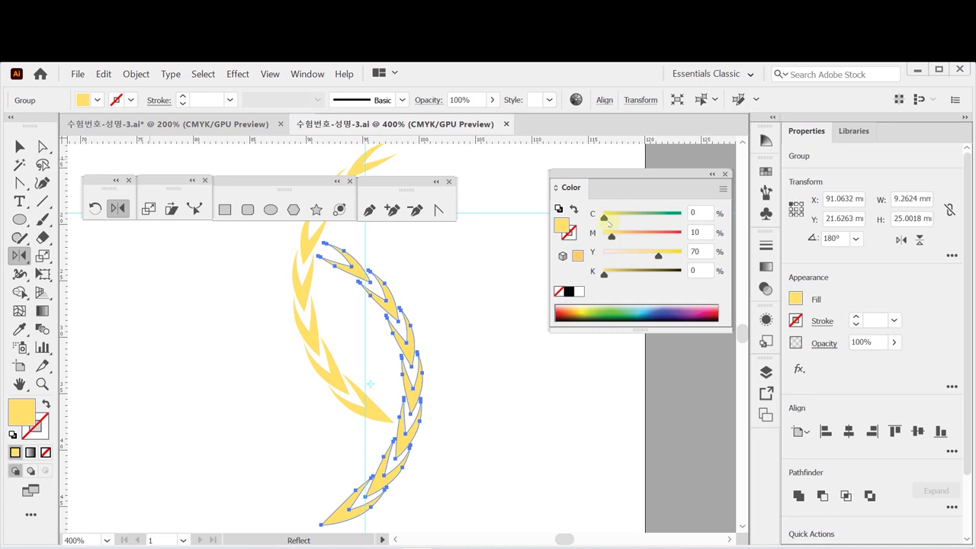
{"action": "left_click", "coordinate": [579, 291]}
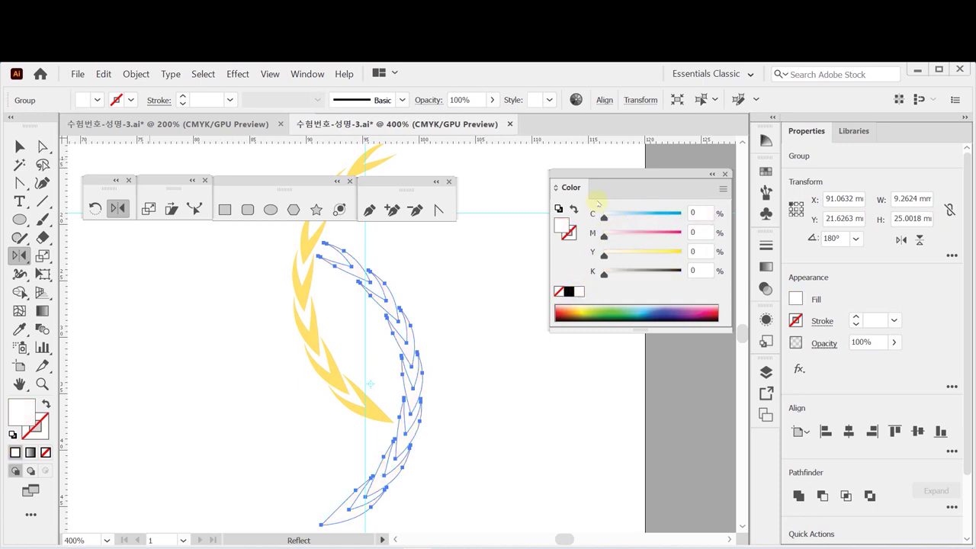
{"action": "left_click", "coordinate": [700, 213]}
{"action": "type", "text": "20"}
{"action": "key", "text": "Tab"}
{"action": "key", "text": "Tab"}
{"action": "type", "text": "20"}
{"action": "key", "text": "Tab"}
{"action": "type", "text": "20"}
{"action": "key", "text": "Tab"}
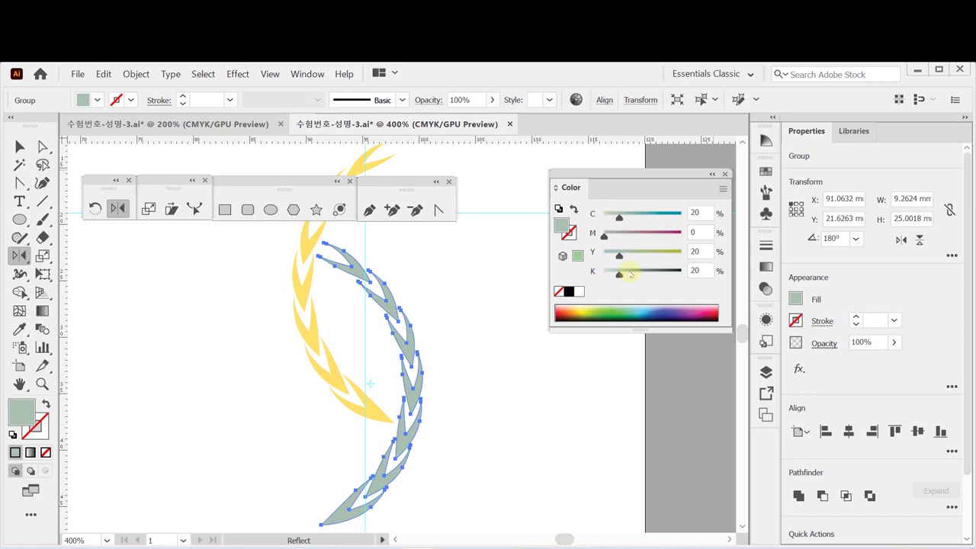
Step: Select both laurel branches, rotate them together by 45°, and save the document
{"action": "key", "text": "v"}
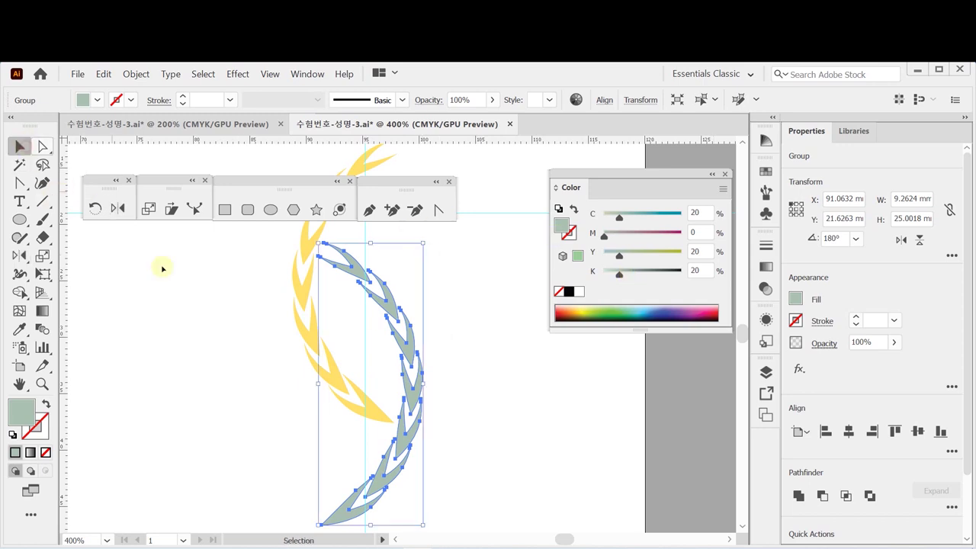
{"action": "key", "text": "ctrl+a"}
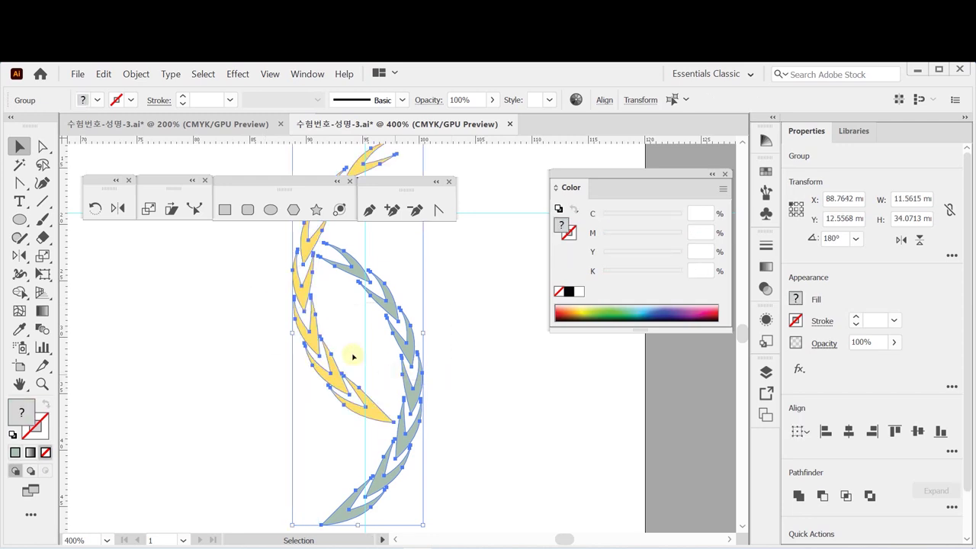
{"action": "left_click", "coordinate": [95, 207]}
{"action": "double_click", "coordinate": [95, 208]}
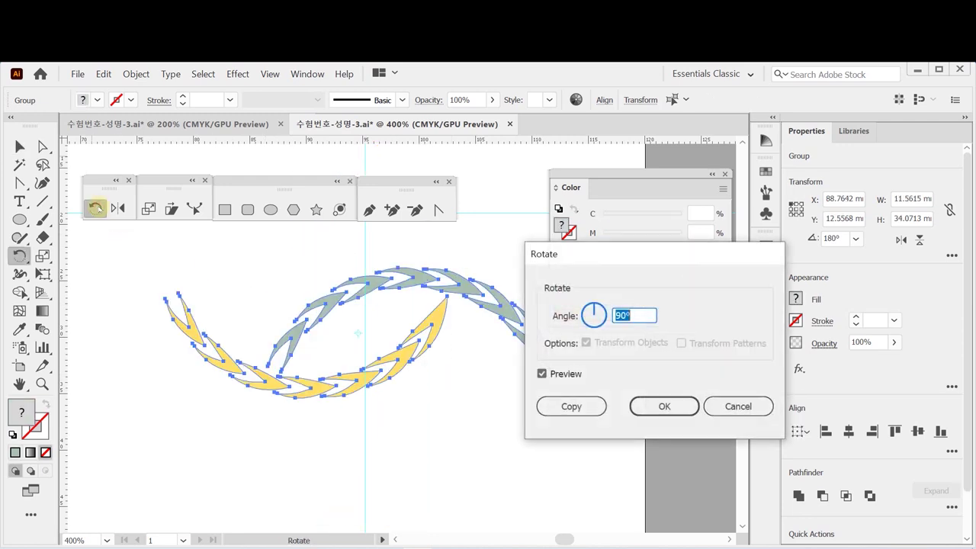
{"action": "type", "text": "45"}
{"action": "key", "text": "Return"}
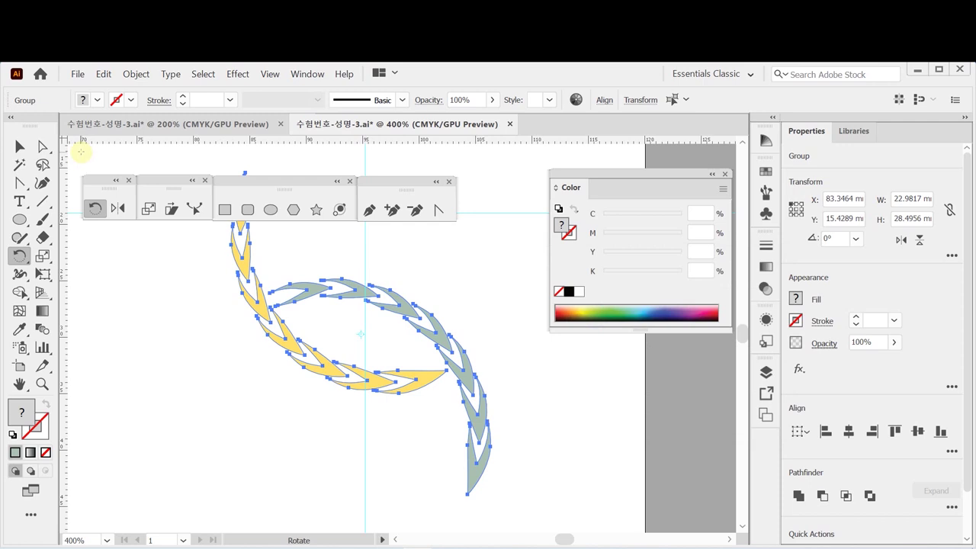
{"action": "key", "text": "v"}
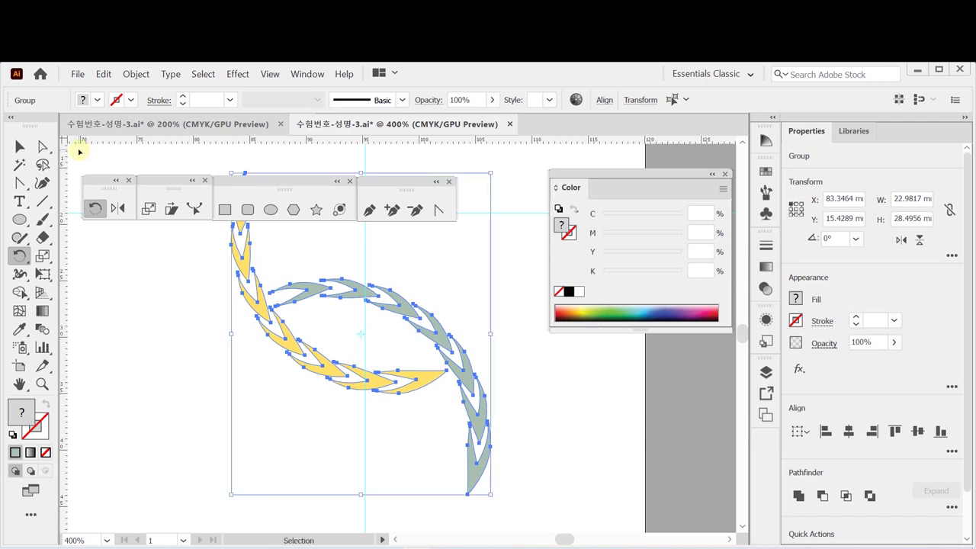
{"action": "key", "text": "ctrl+s"}
Step: Move the two rotated branches up around the guide crossing, to about X 83.77 mm, Y 4.05 mm, and save the document
{"action": "key", "text": "r"}
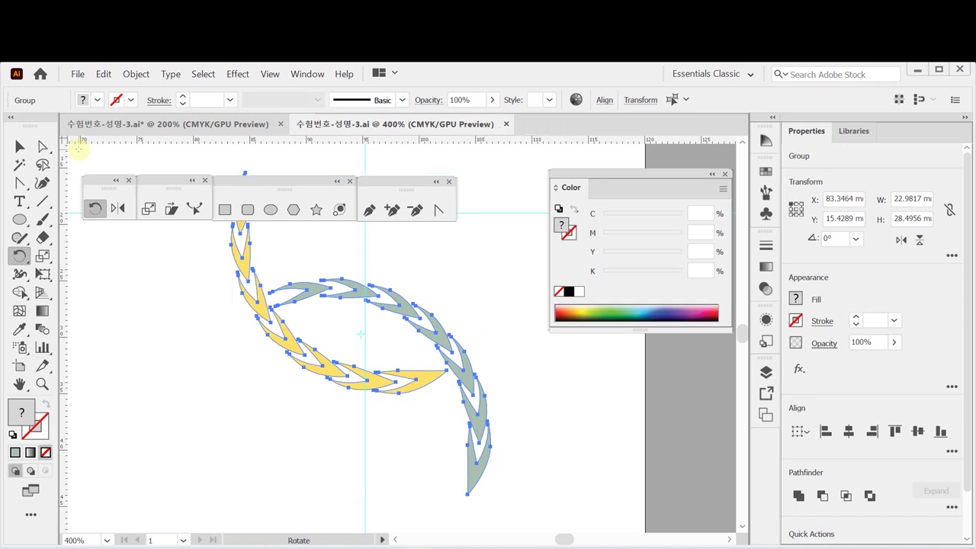
{"action": "key", "text": "ctrl+space"}
{"action": "left_click", "coordinate": [387, 387], "text": "ctrl+alt"}
{"action": "left_click", "coordinate": [397, 305], "text": "ctrl"}
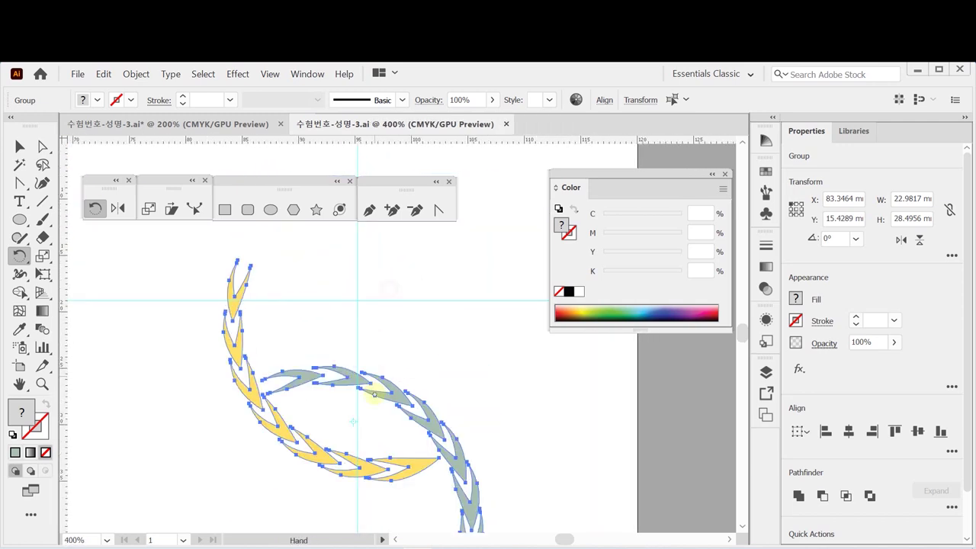
{"action": "left_click", "coordinate": [370, 375], "text": "ctrl+alt"}
{"action": "left_click", "coordinate": [392, 316], "text": "ctrl"}
{"action": "left_click", "coordinate": [354, 393], "text": "ctrl+alt"}
{"action": "left_click_drag", "start_coordinate": [351, 401], "coordinate": [395, 404]}
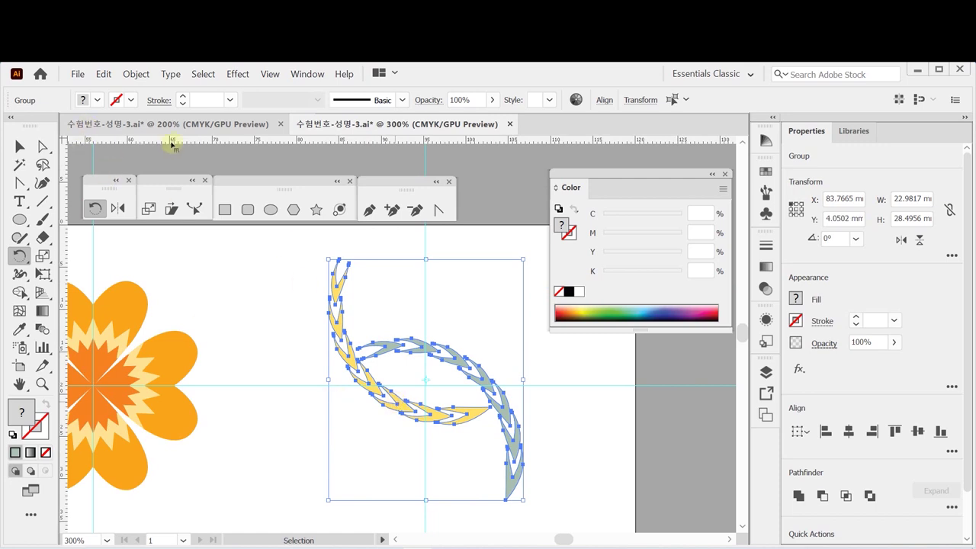
{"action": "key", "text": "ctrl+shift+b"}
{"action": "key", "text": "ctrl+s"}
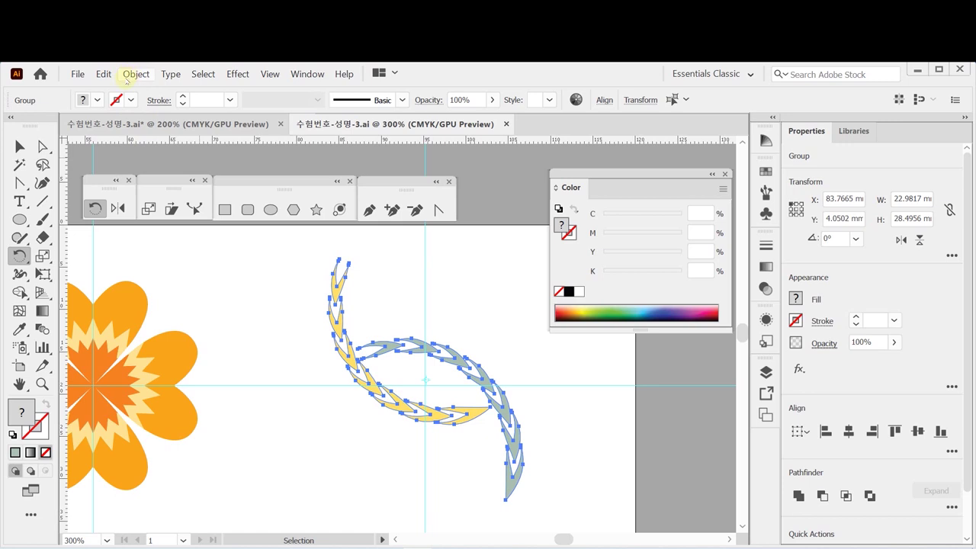
Step: Make a new pattern from the two selected laurel branches and acknowledge the swatch notice
{"action": "left_click", "coordinate": [127, 79]}
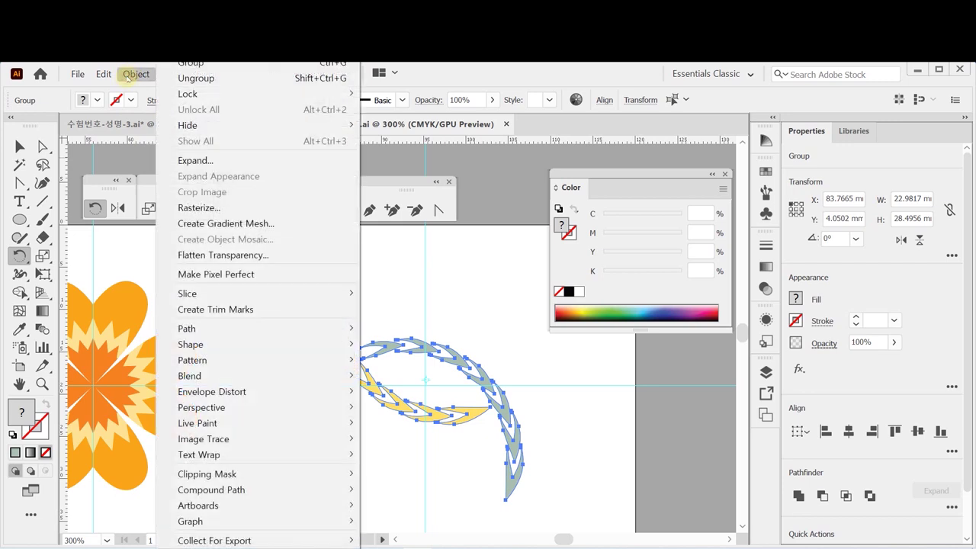
{"action": "mouse_move", "coordinate": [254, 385]}
{"action": "mouse_move", "coordinate": [265, 364]}
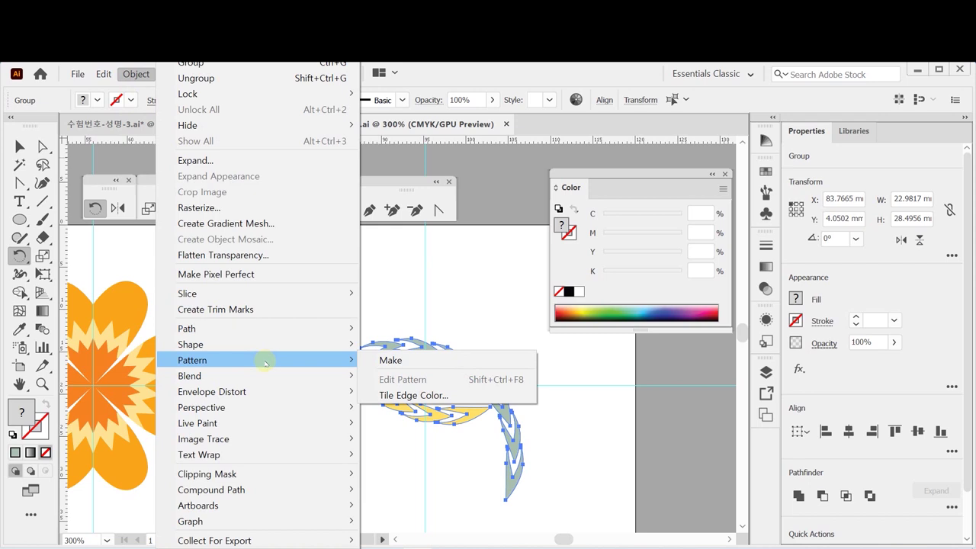
{"action": "left_click", "coordinate": [391, 360]}
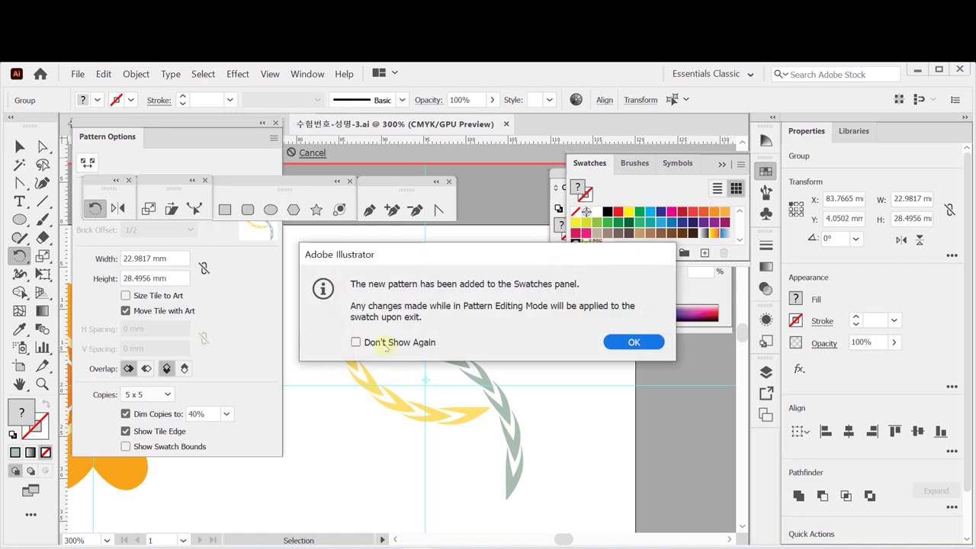
{"action": "left_click", "coordinate": [634, 344]}
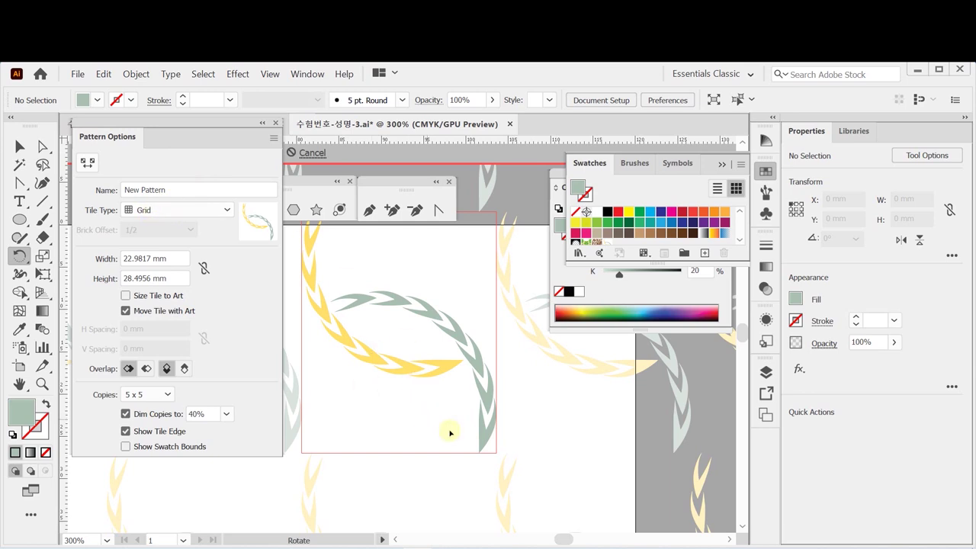
Step: Name the new laurel pattern swatch 장식
{"action": "key", "text": "ctrl+minus"}
{"action": "key", "text": "ctrl+minus"}
{"action": "left_click_drag", "start_coordinate": [396, 333], "coordinate": [488, 407]}
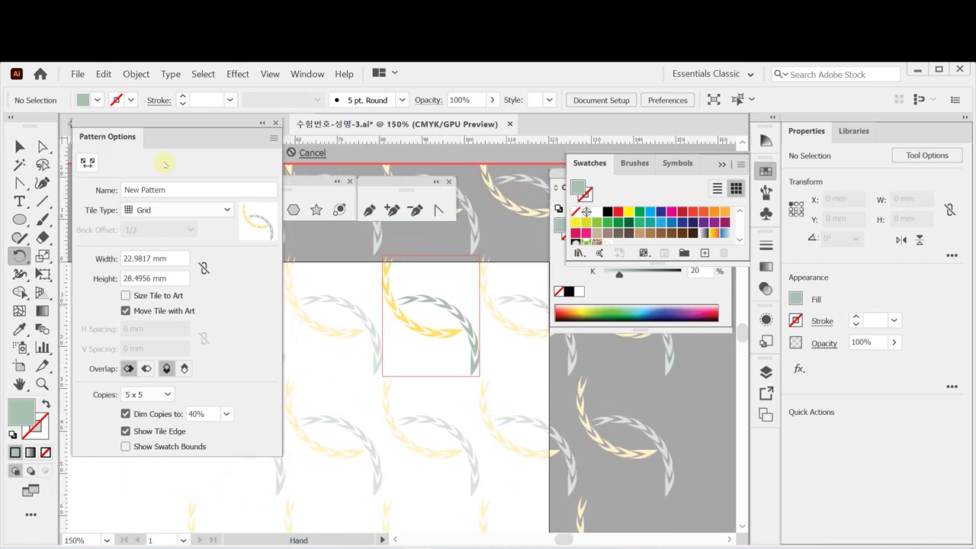
{"action": "left_click_drag", "start_coordinate": [177, 189], "coordinate": [122, 195]}
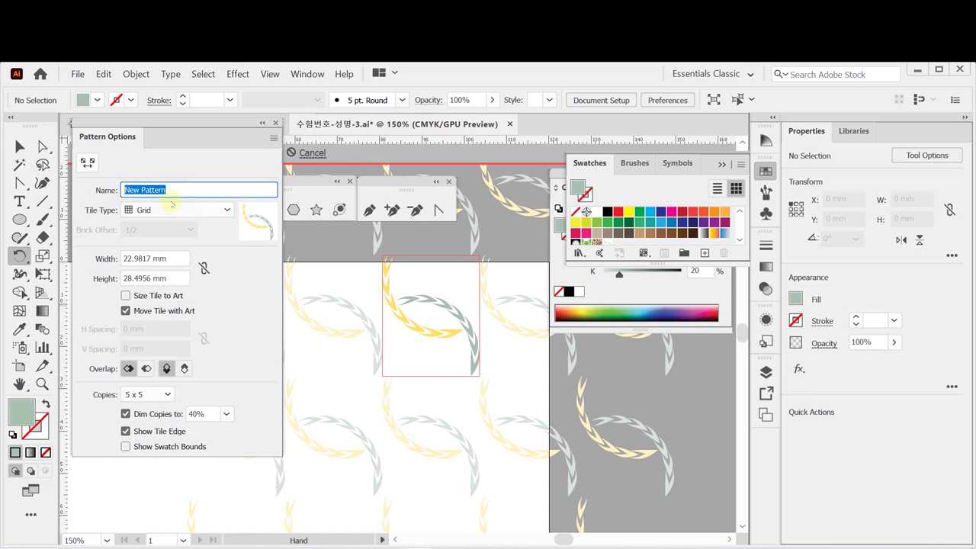
{"action": "type", "text": "ㅈ징ㅅ"}
{"action": "key", "text": "BackSpace"}
{"action": "key", "text": "BackSpace"}
{"action": "key", "text": "BackSpace"}
{"action": "key", "text": "BackSpace"}
{"action": "key", "text": "BackSpace"}
{"action": "type", "text": "ㅈ"}
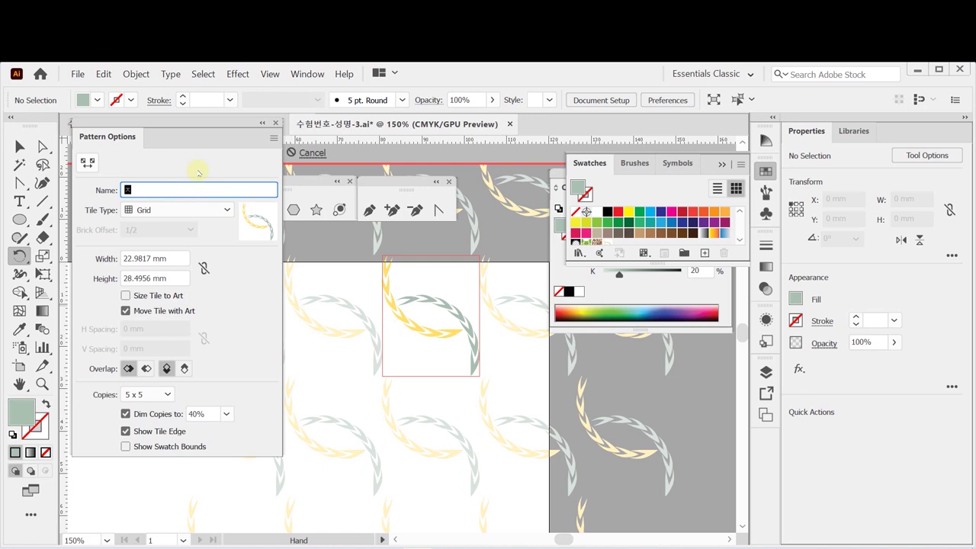
{"action": "type", "text": "장식"}
Step: Leave pattern editing mode and check the new 장식 pattern among the swatches
{"action": "left_click_drag", "start_coordinate": [219, 124], "coordinate": [219, 212]}
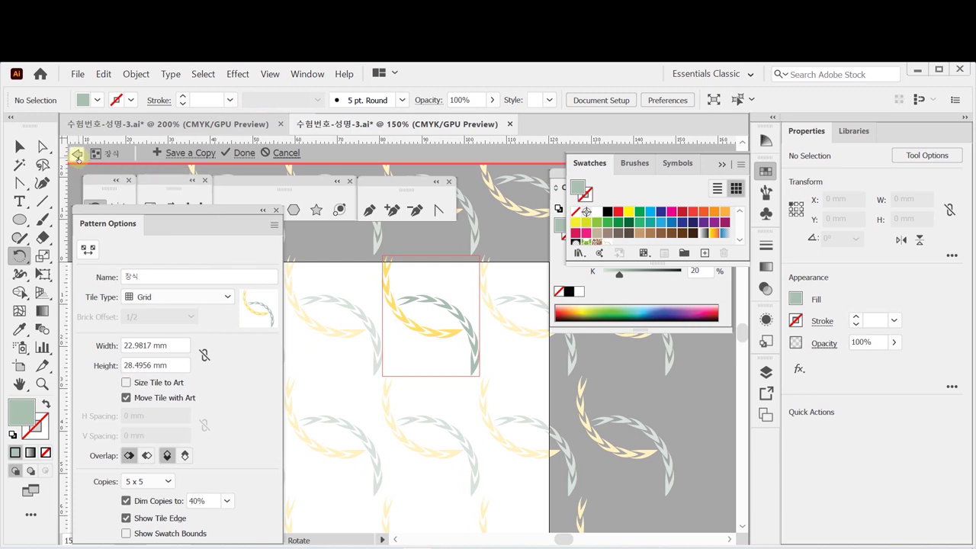
{"action": "left_click", "coordinate": [77, 154]}
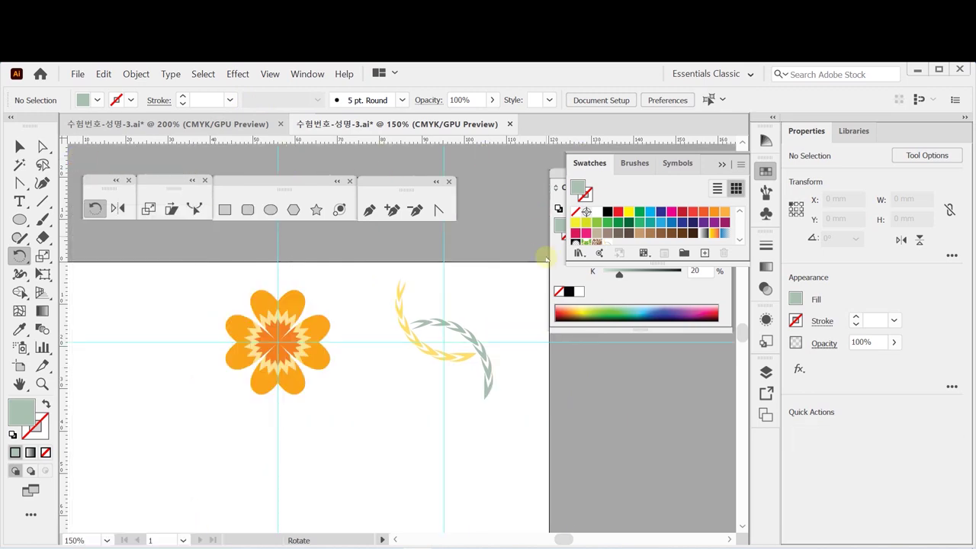
{"action": "left_click_drag", "start_coordinate": [631, 261], "coordinate": [632, 289]}
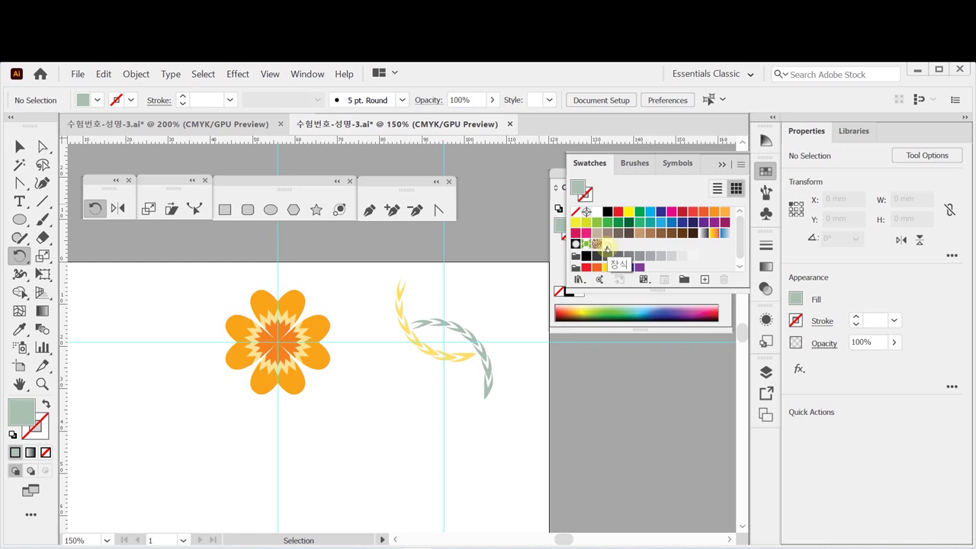
{"action": "left_click", "coordinate": [761, 171]}
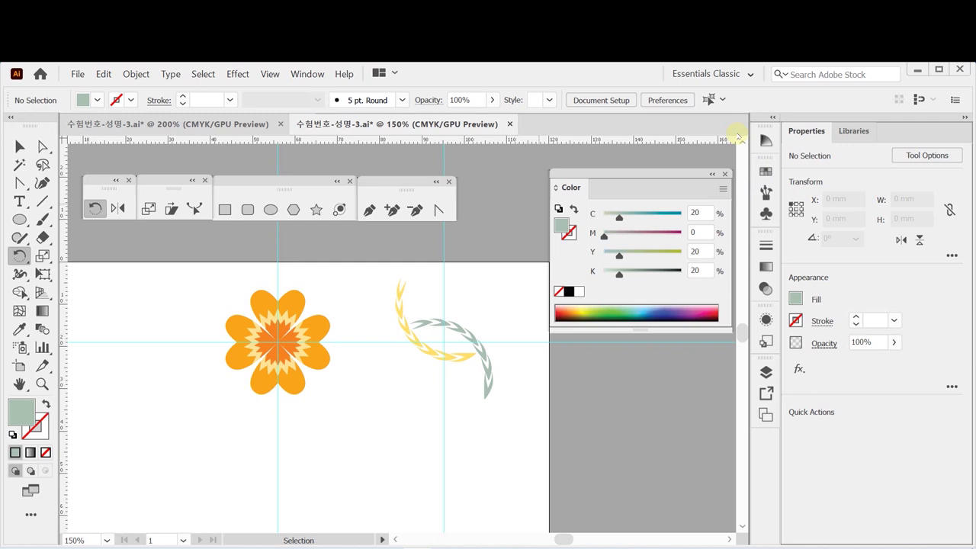
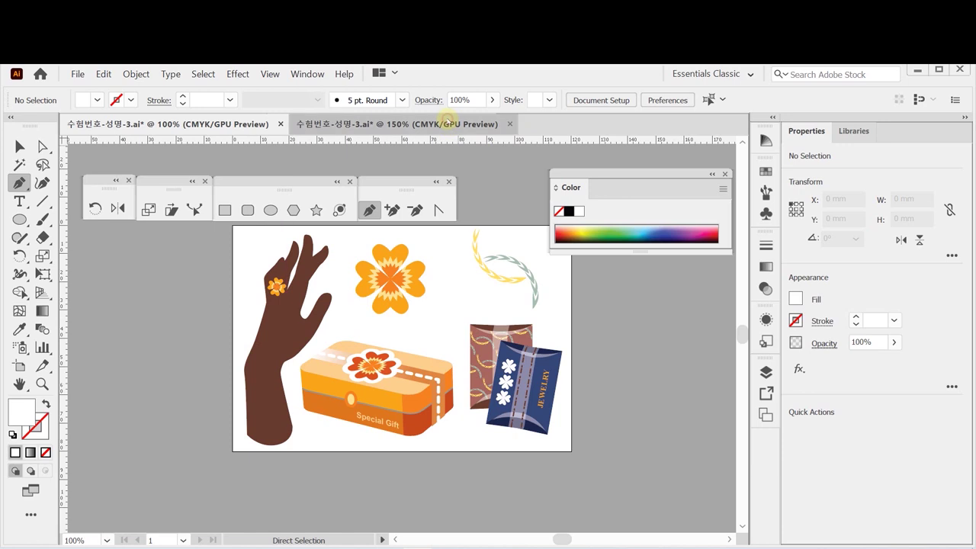
Step: Go back to the 수험번호-성명-3.ai working document with the hand guide outline and shift the floating rotate and reflect tools upward
{"action": "left_click", "coordinate": [446, 124]}
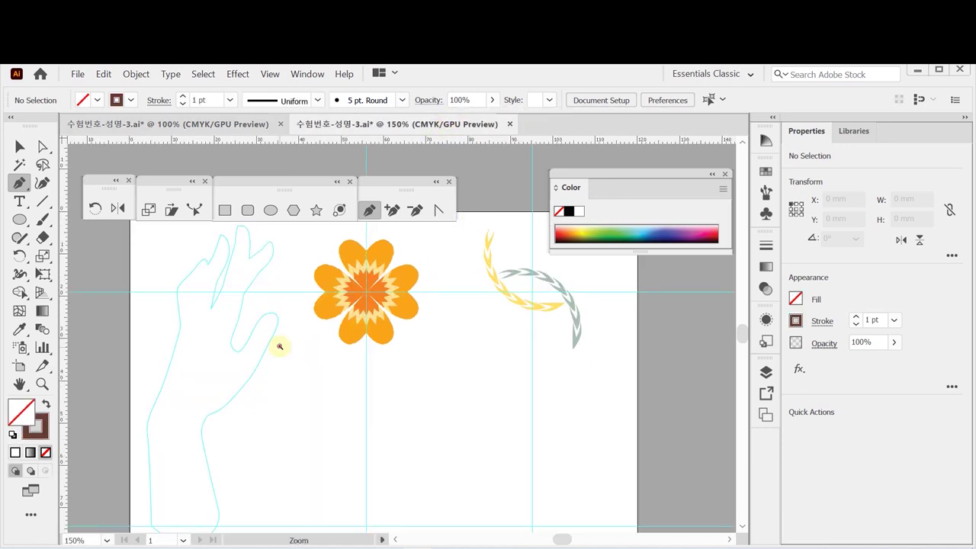
{"action": "key", "text": "ctrl+equal"}
{"action": "left_click_drag", "start_coordinate": [321, 319], "coordinate": [269, 384]}
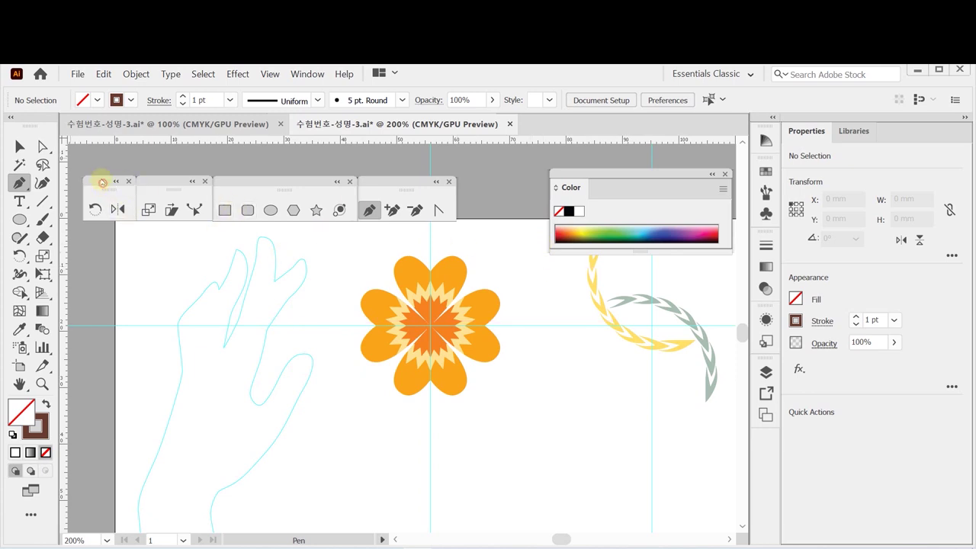
{"action": "left_click_drag", "start_coordinate": [102, 181], "coordinate": [99, 159]}
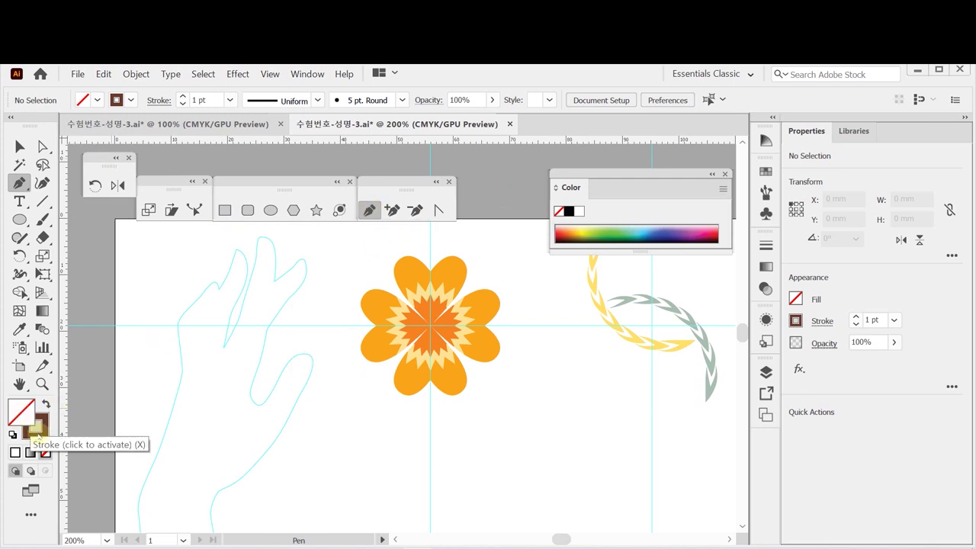
{"action": "left_click", "coordinate": [322, 344], "text": "ctrl"}
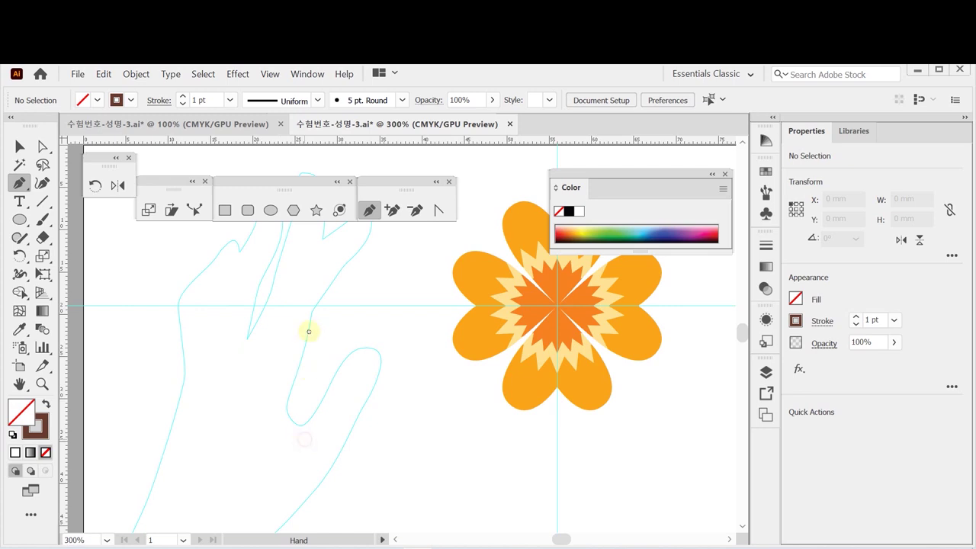
{"action": "left_click_drag", "start_coordinate": [309, 330], "coordinate": [305, 259]}
{"action": "mouse_move", "coordinate": [279, 432]}
{"action": "left_mouse_down"}
{"action": "mouse_move", "coordinate": [280, 305]}
{"action": "mouse_move", "coordinate": [270, 384]}
{"action": "left_mouse_up"}
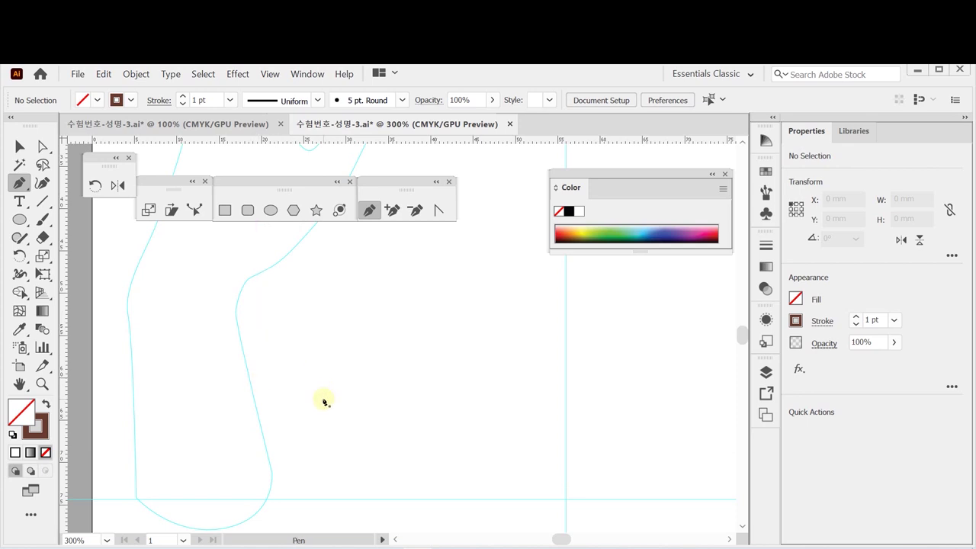
{"action": "key", "text": "Caps_Lock"}
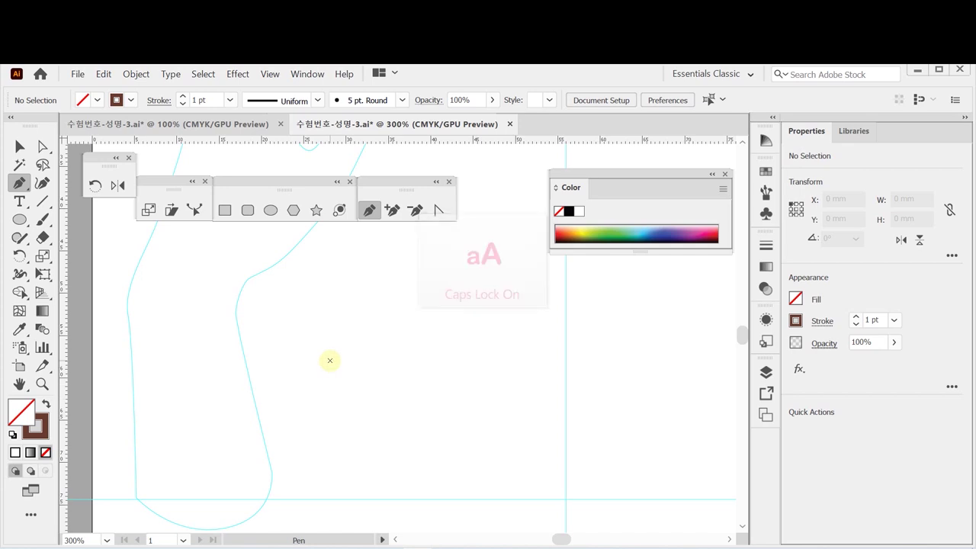
{"action": "key", "text": "Caps_Lock"}
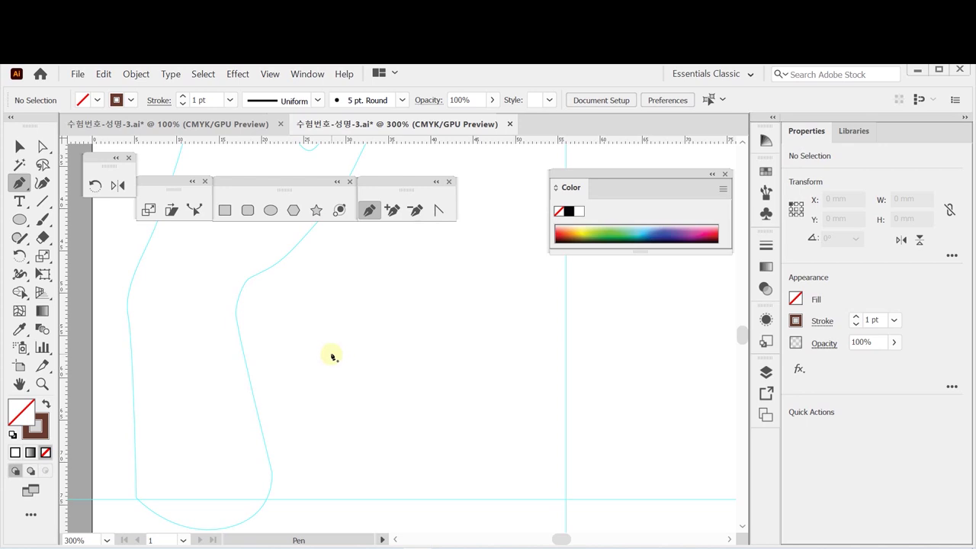
Step: Trace the hand guide's outer edge with the Pen tool from about X 5.2 mm, Y 74.2 mm up to about X 12 mm, Y 27.4 mm
{"action": "left_click", "coordinate": [136, 501]}
{"action": "left_click_drag", "start_coordinate": [146, 323], "coordinate": [152, 355]}
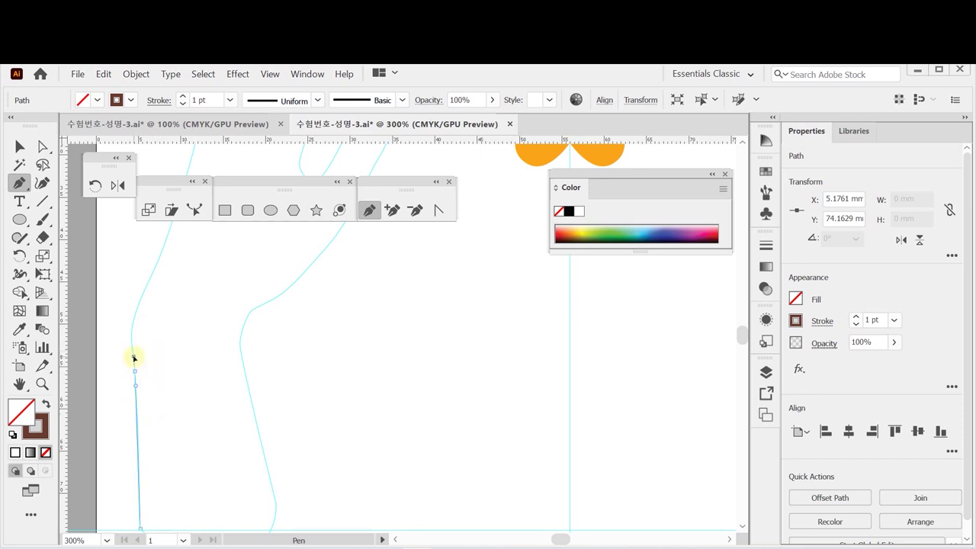
{"action": "left_click", "coordinate": [134, 357]}
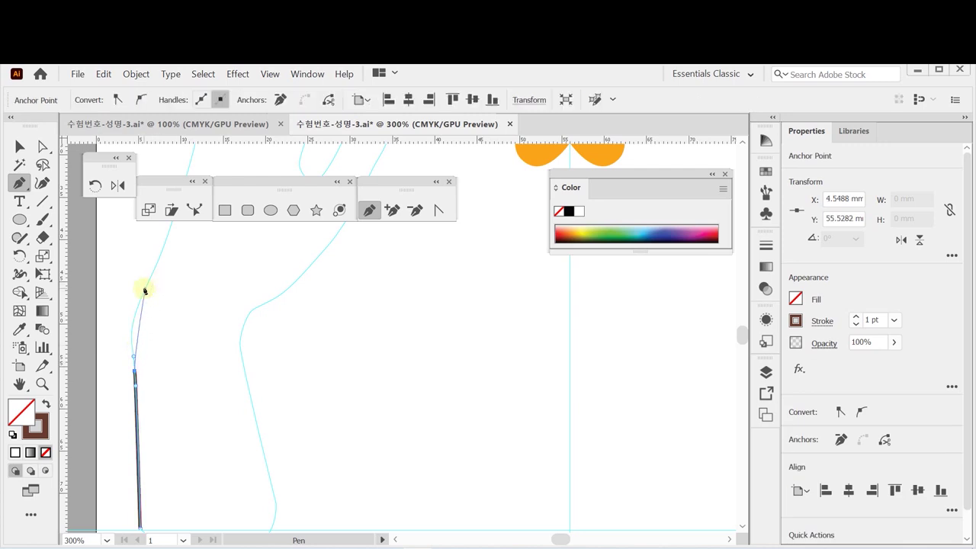
{"action": "left_click_drag", "start_coordinate": [145, 291], "coordinate": [183, 457]}
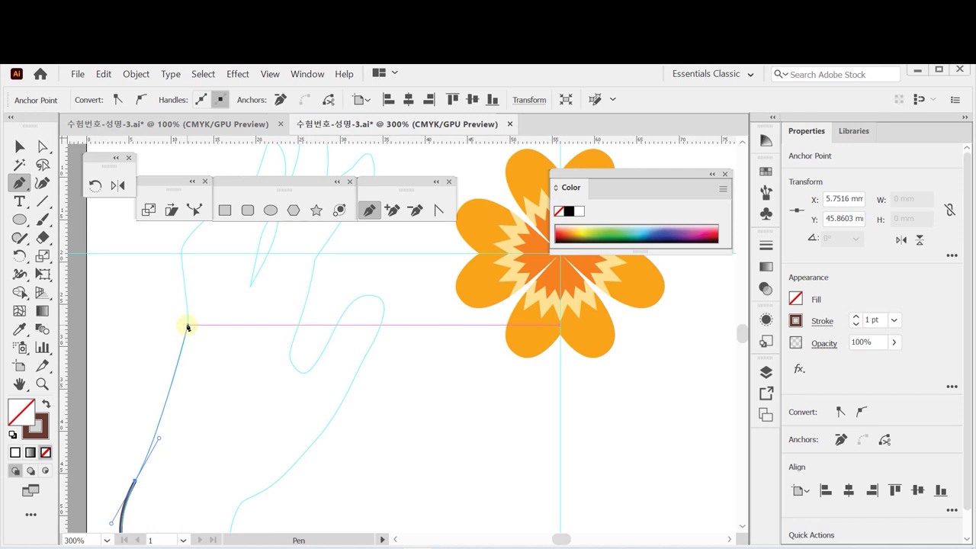
{"action": "left_click_drag", "start_coordinate": [187, 325], "coordinate": [196, 294]}
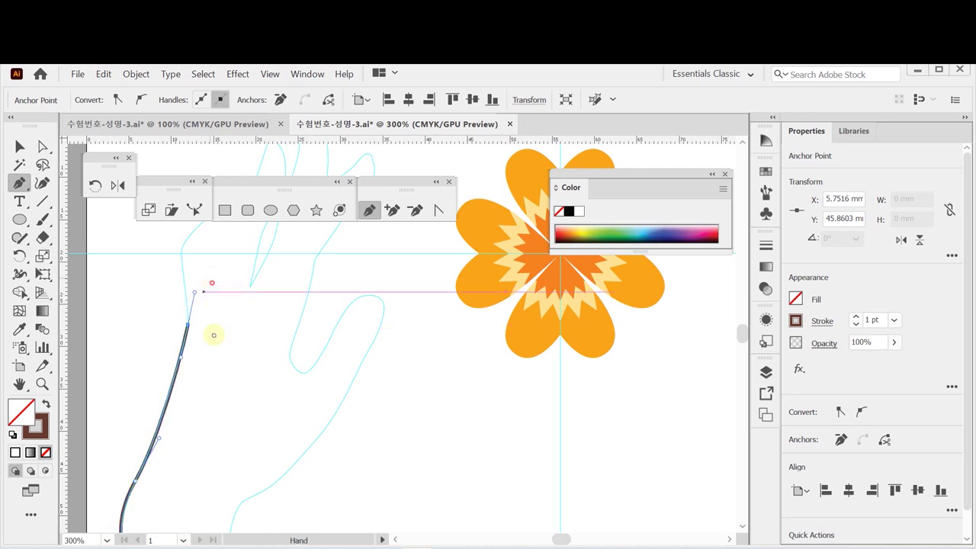
{"action": "scroll", "coordinate": [211, 321], "scroll_direction": "up", "scroll_amount": 3}
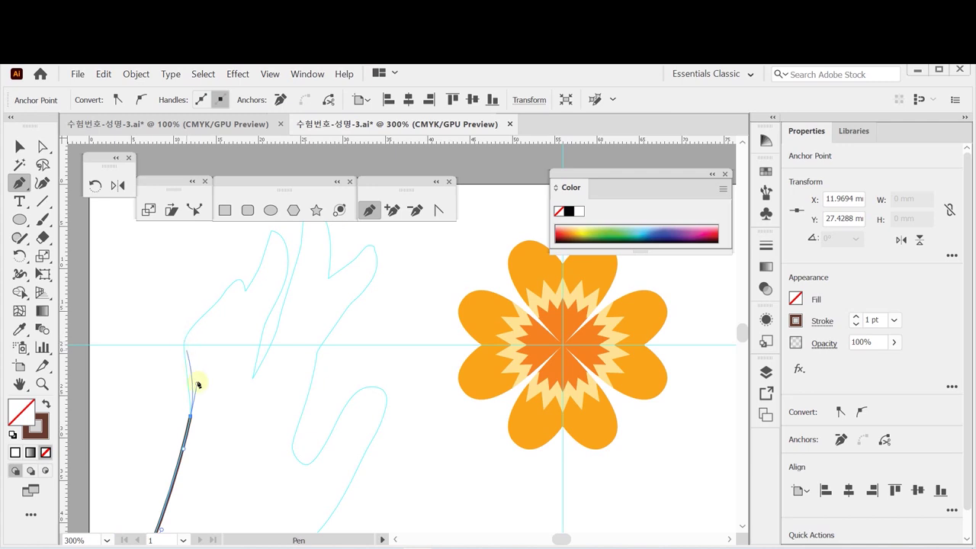
Step: Continue the hand path from a corner point around the outer knuckle to about X 14.9 mm, Y 14.2 mm
{"action": "left_click_drag", "start_coordinate": [195, 418], "coordinate": [261, 451]}
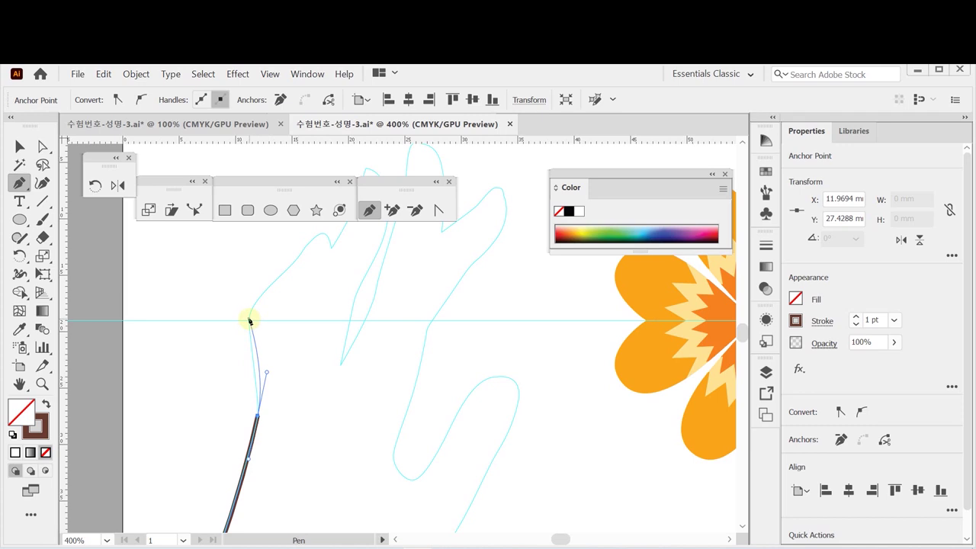
{"action": "left_click", "coordinate": [258, 418]}
{"action": "left_click_drag", "start_coordinate": [259, 418], "coordinate": [273, 374]}
{"action": "left_click", "coordinate": [251, 323]}
{"action": "left_click_drag", "start_coordinate": [249, 327], "coordinate": [249, 309]}
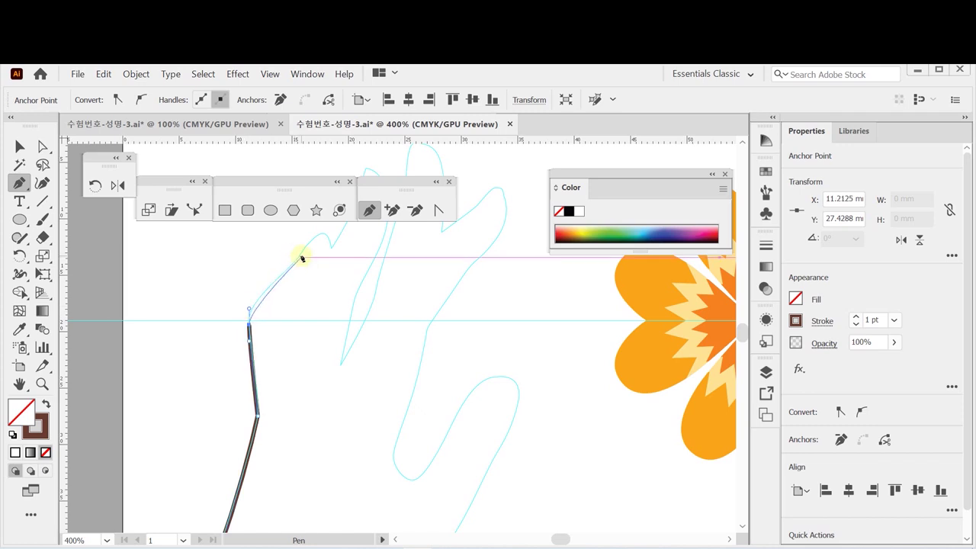
{"action": "left_click_drag", "start_coordinate": [291, 266], "coordinate": [323, 241]}
Step: Try to bend the last anchor's outgoing handle independently of its other handle, and undo the handle changes
{"action": "left_click_drag", "start_coordinate": [305, 290], "coordinate": [255, 392]}
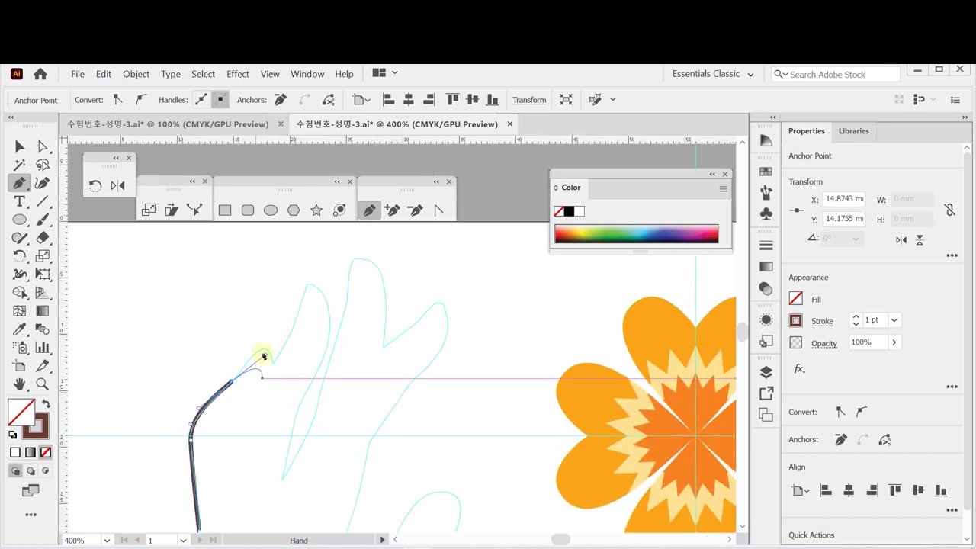
{"action": "key", "text": "ctrl+plus"}
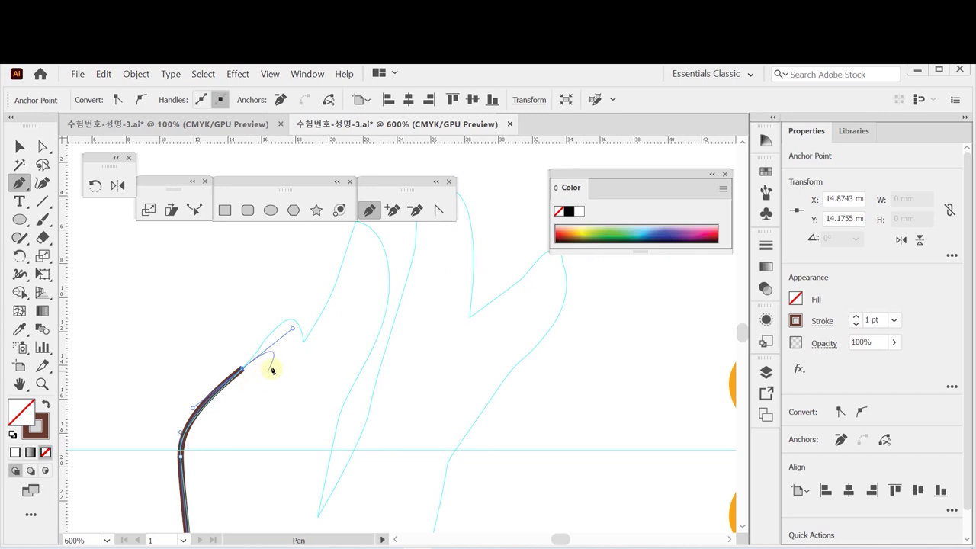
{"action": "key", "text": "alt"}
{"action": "left_click_drag", "start_coordinate": [292, 330], "coordinate": [268, 318]}
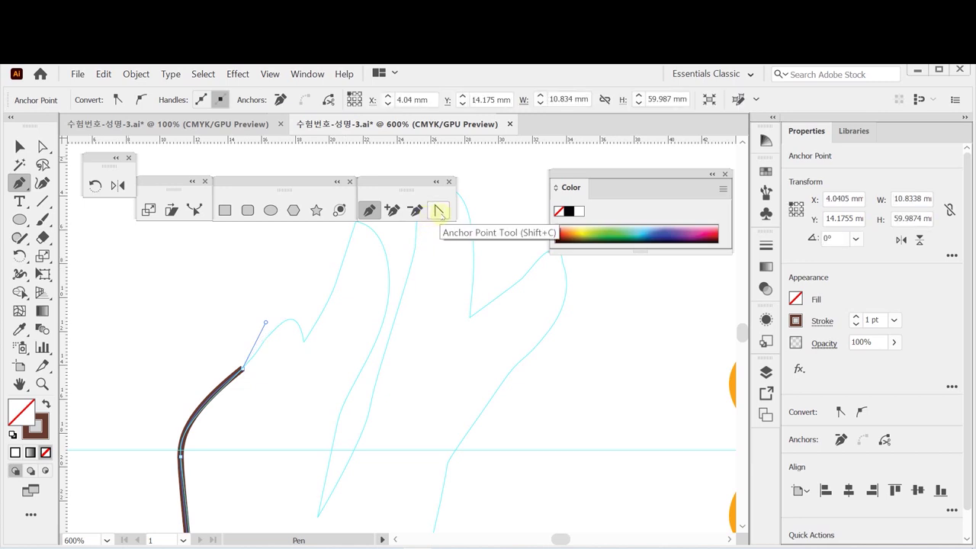
{"action": "key", "text": "alt"}
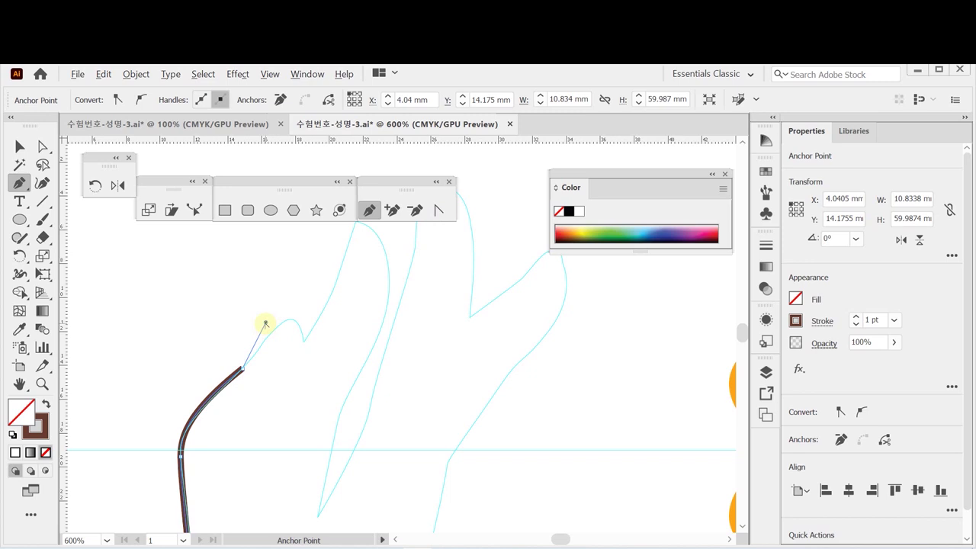
{"action": "left_click_drag", "start_coordinate": [266, 324], "coordinate": [260, 321]}
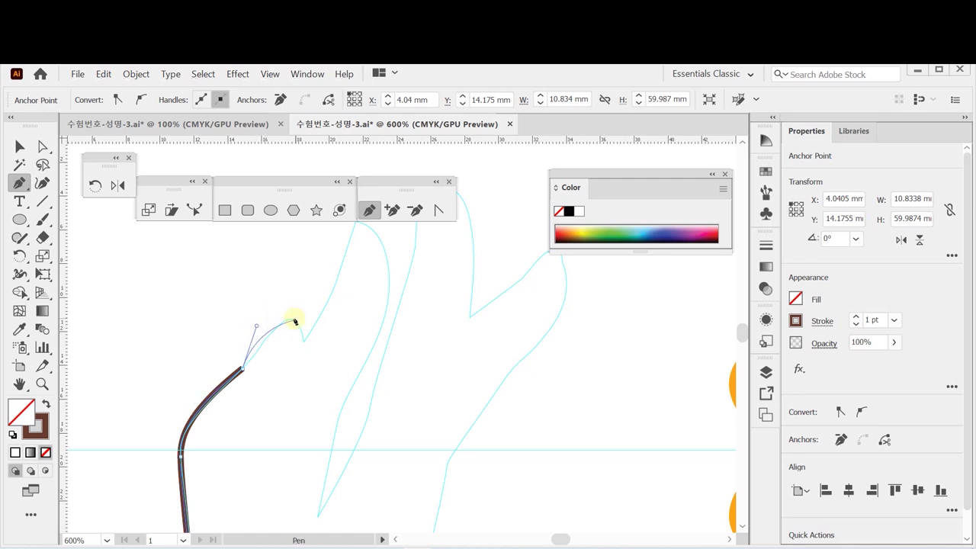
{"action": "left_click_drag", "start_coordinate": [257, 326], "coordinate": [253, 337]}
{"action": "left_click", "coordinate": [243, 369]}
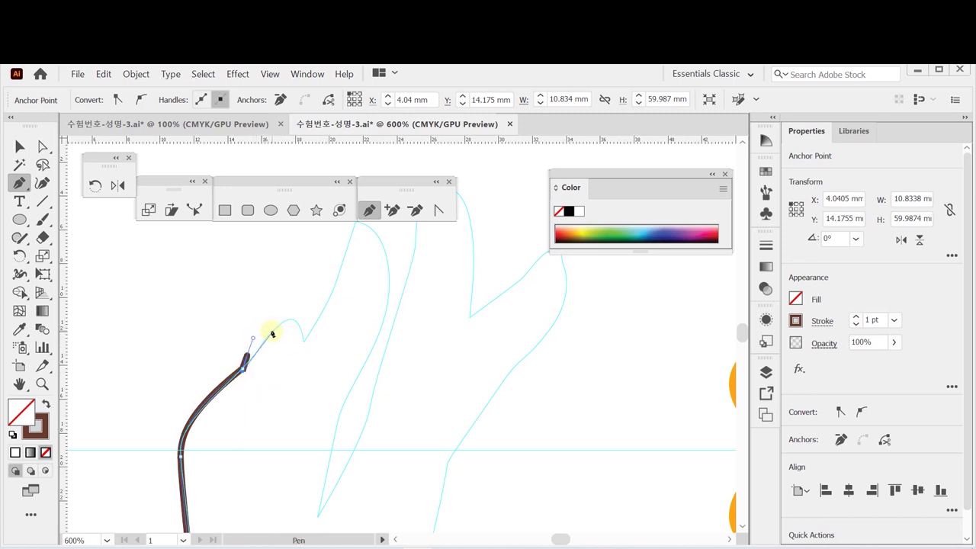
{"action": "key", "text": "ctrl+z"}
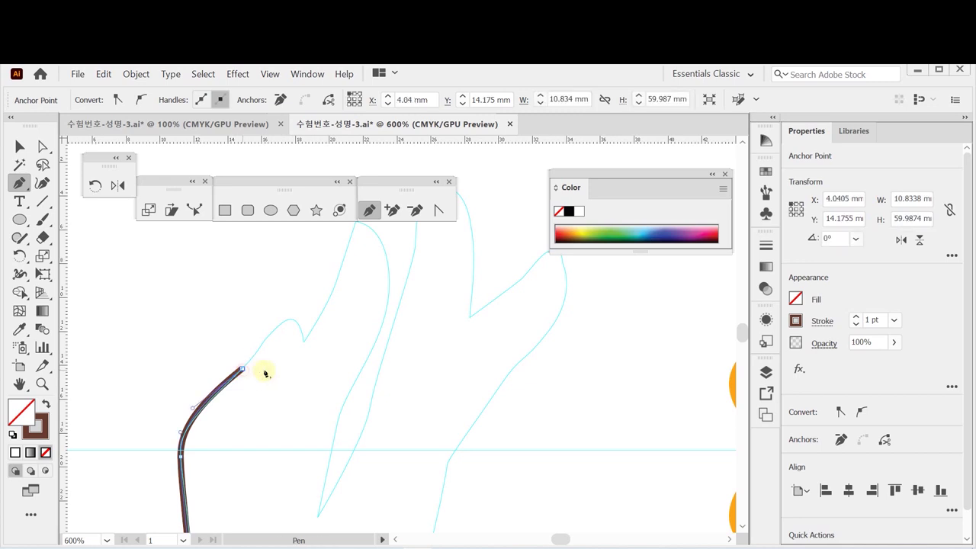
Step: Trace the hand path over the small finger bump to the notch at about X 18.5 mm, Y 12.6 mm, and up to the fingertip
{"action": "key", "text": "ctrl+minus"}
{"action": "scroll", "coordinate": [282, 359], "scroll_direction": "up", "scroll_amount": 2}
{"action": "scroll", "coordinate": [283, 359], "scroll_direction": "right", "scroll_amount": 3}
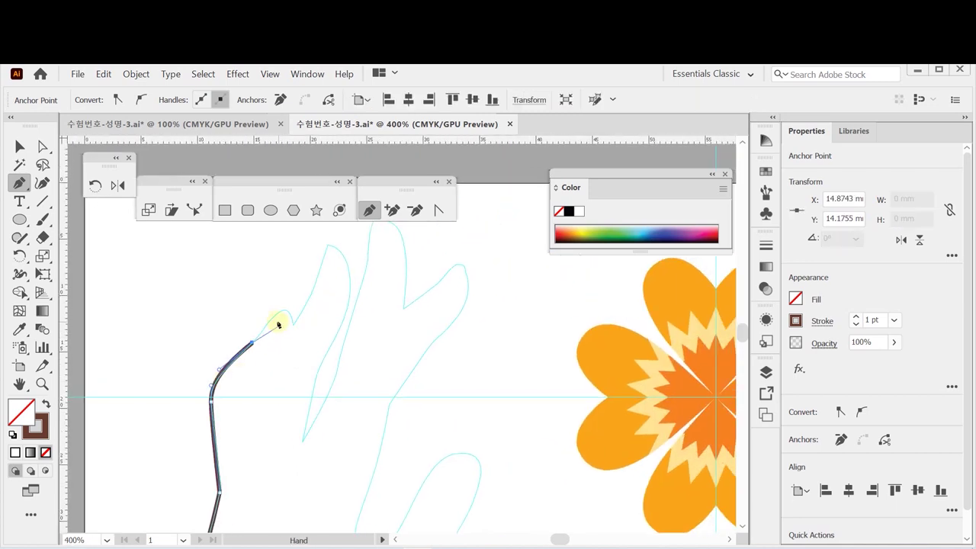
{"action": "left_click_drag", "start_coordinate": [276, 317], "coordinate": [299, 355]}
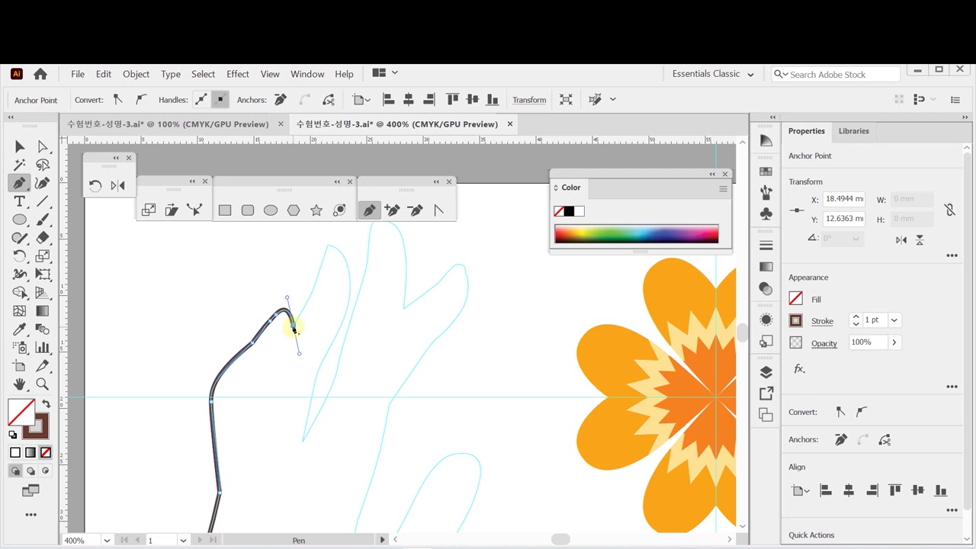
{"action": "left_click_drag", "start_coordinate": [303, 336], "coordinate": [269, 385]}
{"action": "left_click_drag", "start_coordinate": [293, 295], "coordinate": [298, 256]}
{"action": "left_click", "coordinate": [294, 295]}
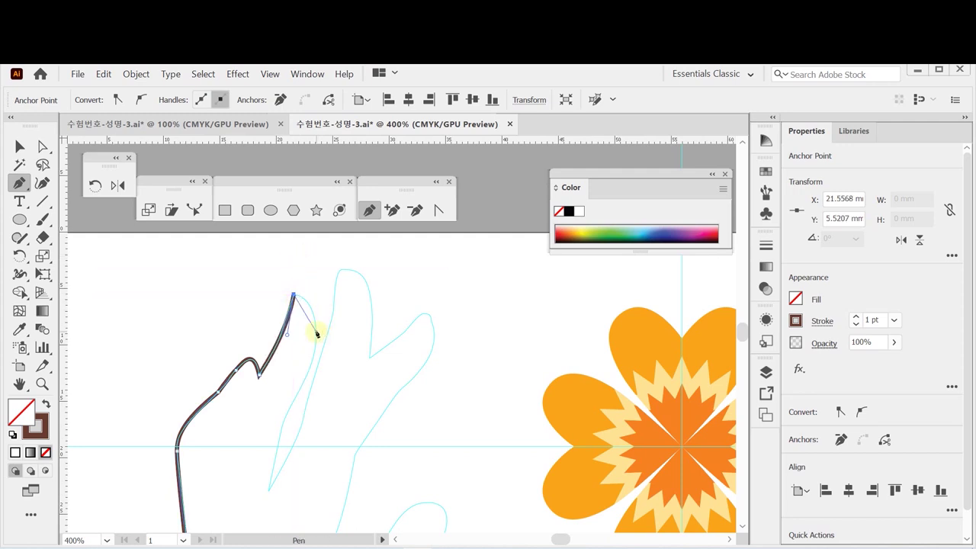
Step: Trace around the fingertip down to the finger gap at about X 19.3 mm, Y 23 mm, and up the next finger to about X 25 mm, Y 7.6 mm
{"action": "left_click_drag", "start_coordinate": [316, 331], "coordinate": [316, 367]}
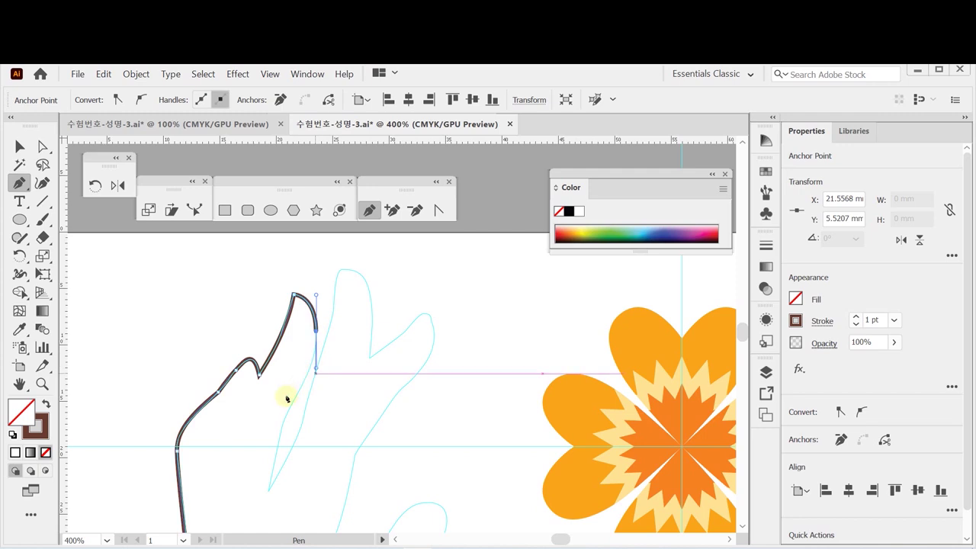
{"action": "left_click_drag", "start_coordinate": [284, 422], "coordinate": [279, 436]}
{"action": "left_click", "coordinate": [270, 494]}
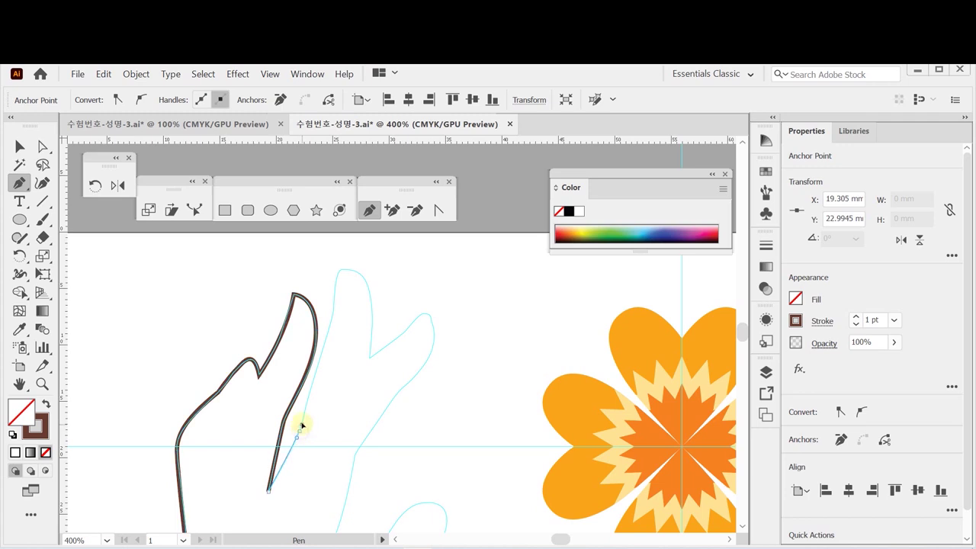
{"action": "left_click_drag", "start_coordinate": [302, 421], "coordinate": [339, 298]}
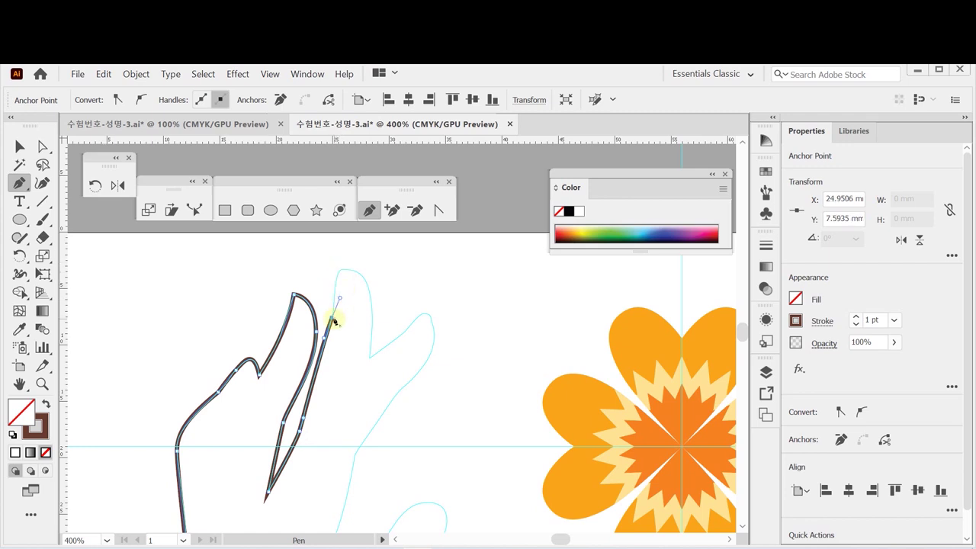
Step: Trace the hand path over the fingertip, down to the gap at about X 28.3 mm, Y 11.2 mm, and around the next fingertip
{"action": "left_click", "coordinate": [339, 270]}
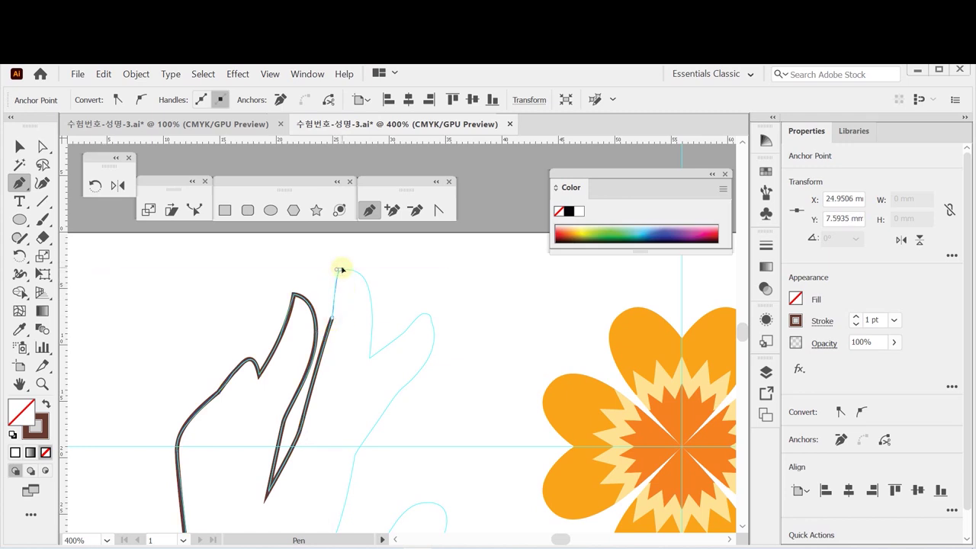
{"action": "left_click_drag", "start_coordinate": [369, 292], "coordinate": [375, 321]}
{"action": "left_click", "coordinate": [370, 362]}
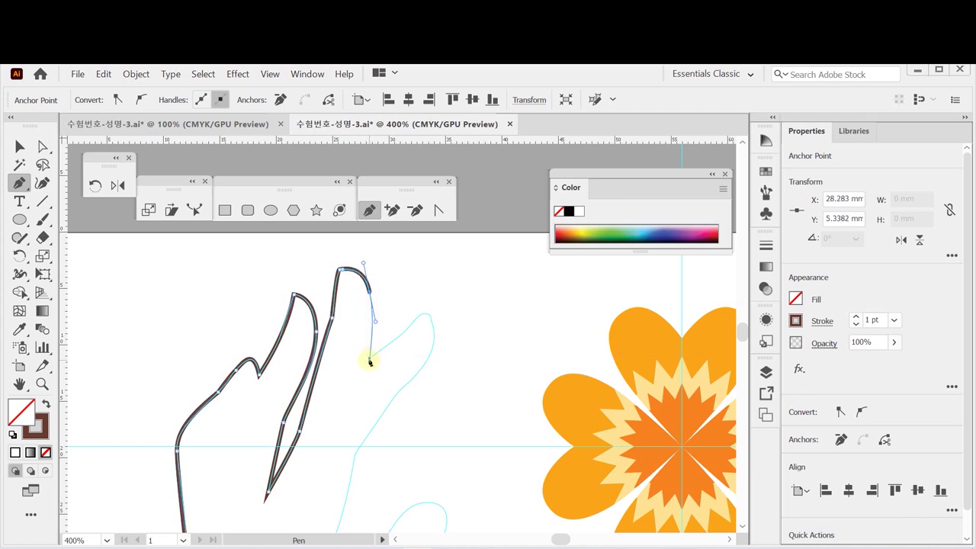
{"action": "left_click", "coordinate": [407, 329]}
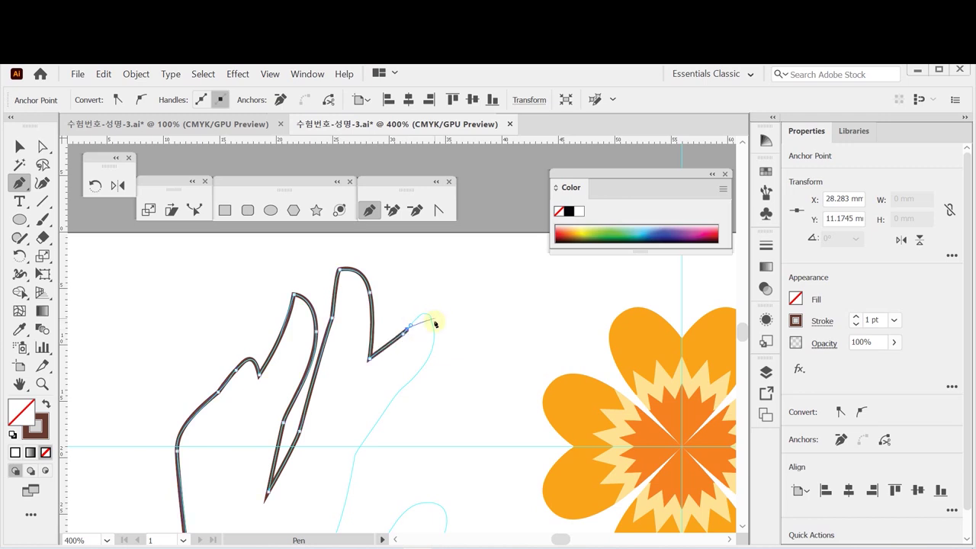
{"action": "left_click_drag", "start_coordinate": [432, 327], "coordinate": [438, 348]}
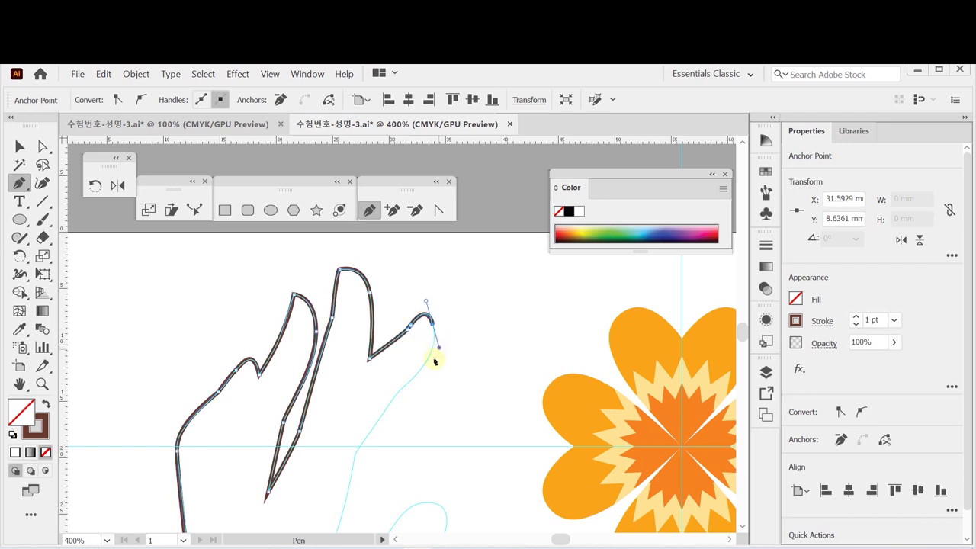
Step: Continue the hand path down the last finger's outer edge and past the knuckle corner to about X 25.4 mm, Y 26.4 mm
{"action": "left_click_drag", "start_coordinate": [401, 392], "coordinate": [377, 287]}
{"action": "left_click", "coordinate": [352, 337]}
{"action": "left_click", "coordinate": [350, 337]}
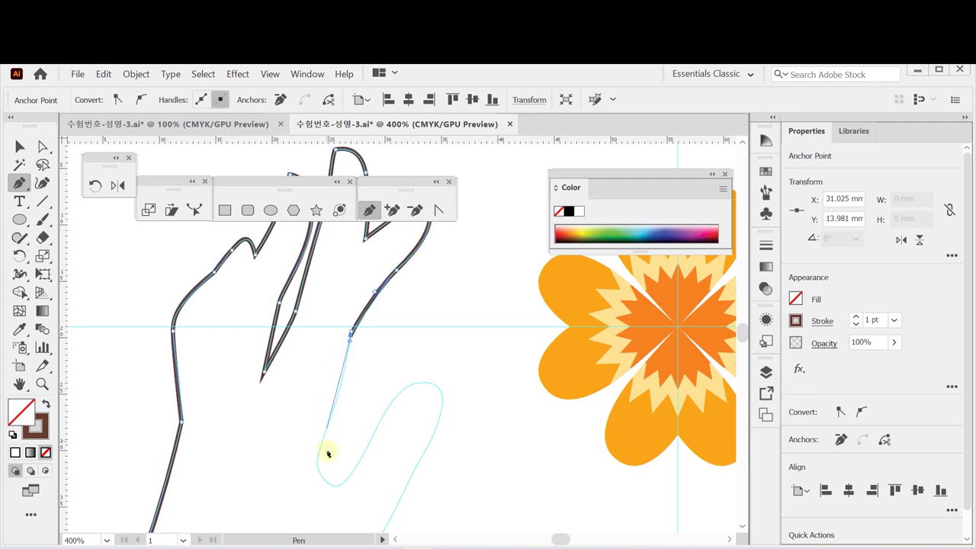
{"action": "left_click_drag", "start_coordinate": [333, 420], "coordinate": [324, 449]}
{"action": "left_click_drag", "start_coordinate": [333, 416], "coordinate": [332, 378]}
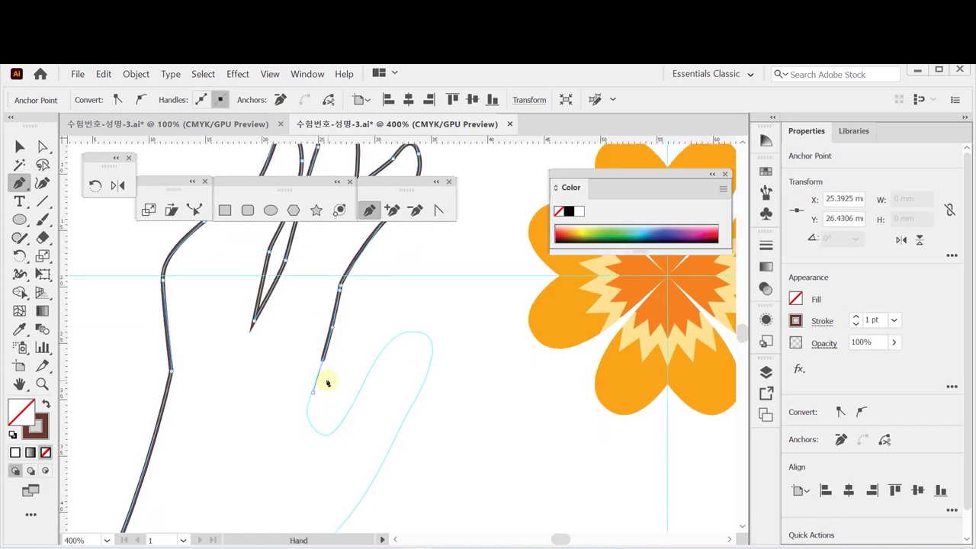
{"action": "key", "text": "ctrl"}
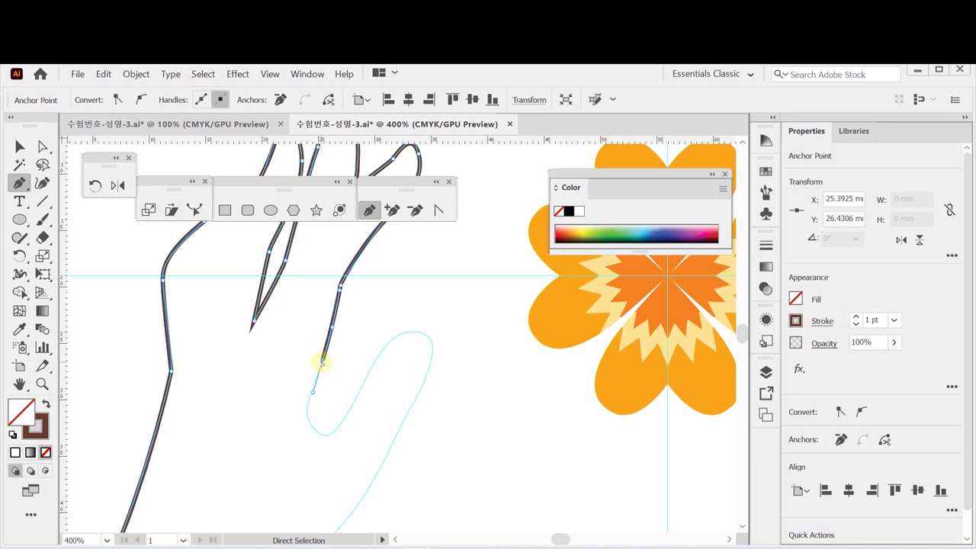
Step: Trace around the thumb gap, over the thumb tip at about X 34.7 mm, Y 24.6 mm, and onto the thumb's outer edge
{"action": "left_click_drag", "start_coordinate": [307, 414], "coordinate": [323, 439]}
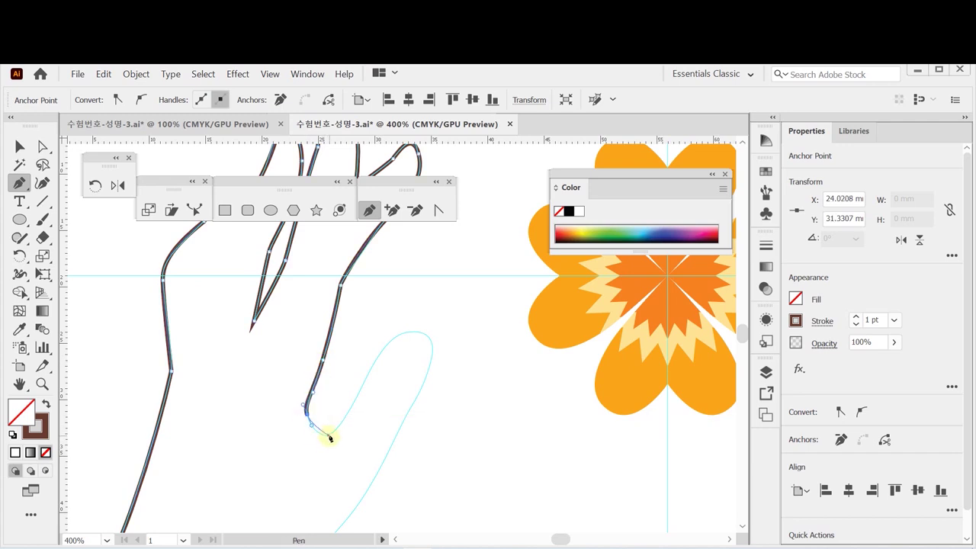
{"action": "left_click_drag", "start_coordinate": [374, 364], "coordinate": [432, 345]}
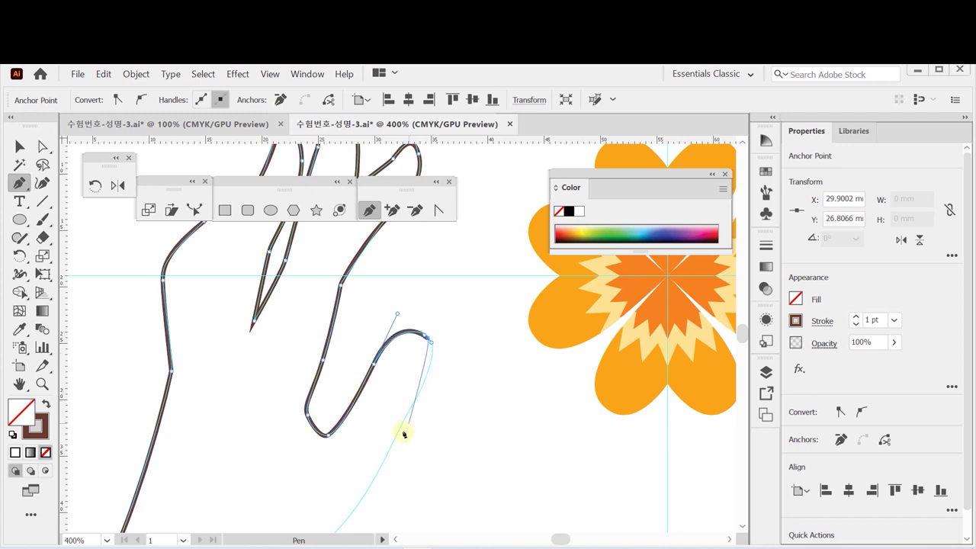
{"action": "left_click_drag", "start_coordinate": [404, 418], "coordinate": [370, 476]}
Step: Continue the path down the thumb's base to about X 18.8 mm, Y 48.1 mm, and around the wrist to about X 17.6 mm, Y 55.7 mm
{"action": "left_click_drag", "start_coordinate": [373, 416], "coordinate": [375, 289]}
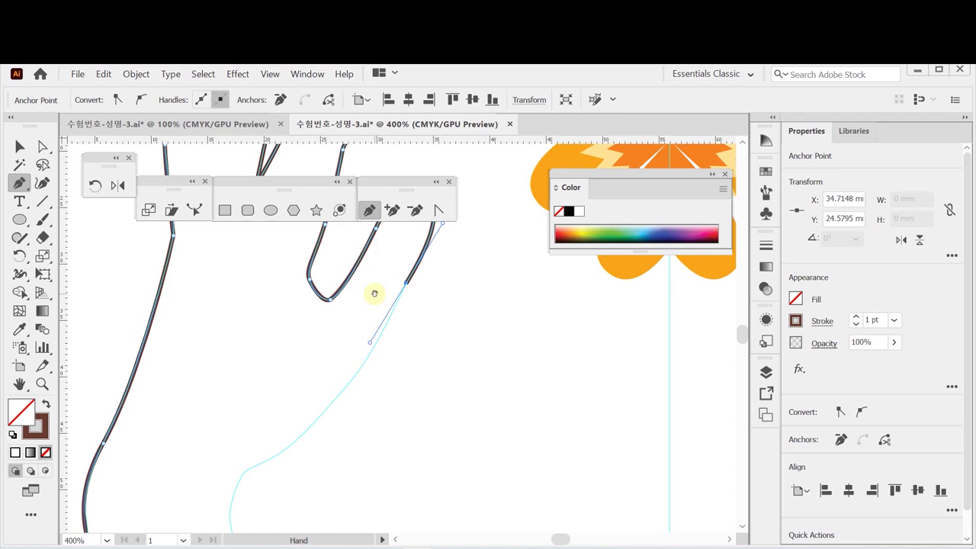
{"action": "mouse_move", "coordinate": [329, 405]}
{"action": "left_mouse_down"}
{"action": "mouse_move", "coordinate": [283, 454]}
{"action": "mouse_move", "coordinate": [227, 480]}
{"action": "mouse_move", "coordinate": [266, 273]}
{"action": "left_mouse_up"}
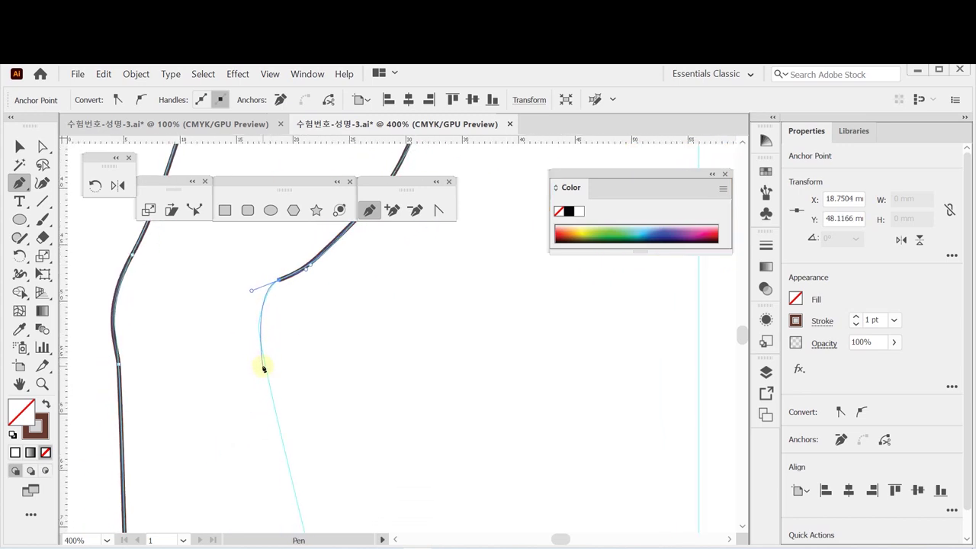
{"action": "left_click", "coordinate": [265, 373]}
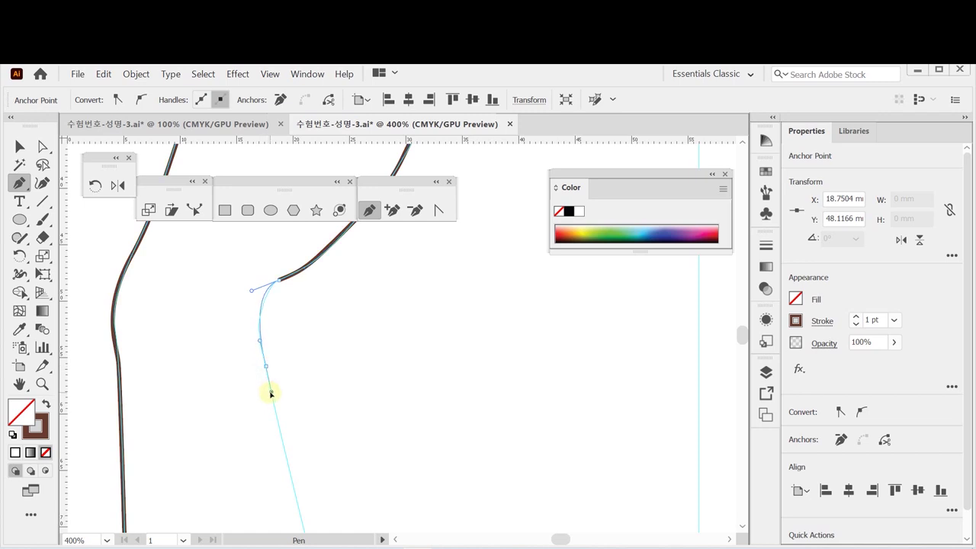
{"action": "left_click_drag", "start_coordinate": [271, 392], "coordinate": [271, 393]}
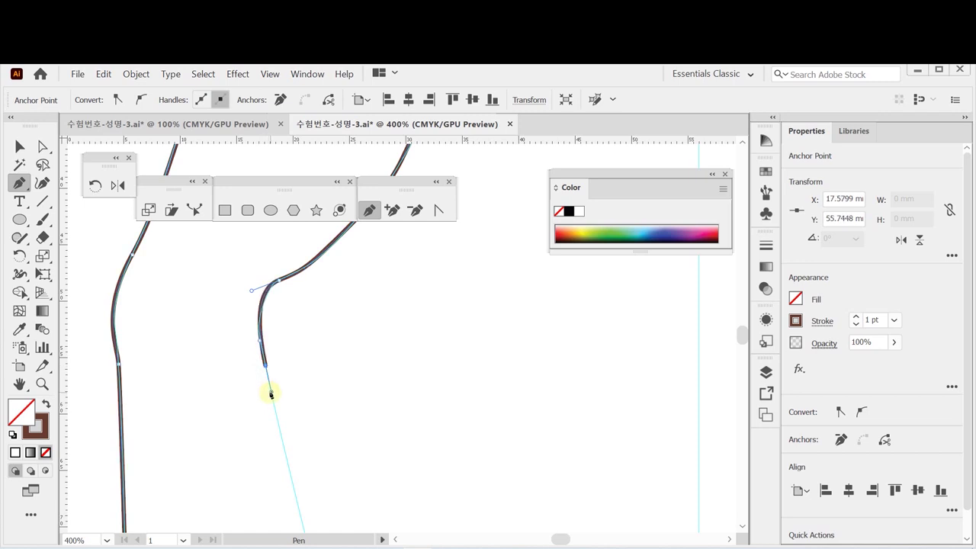
Step: Draw the remaining forearm edge and the rounded lower end with the Pen tool, closing the hand outline at its starting anchor
{"action": "key", "text": "space"}
{"action": "left_click_drag", "start_coordinate": [383, 476], "coordinate": [373, 339]}
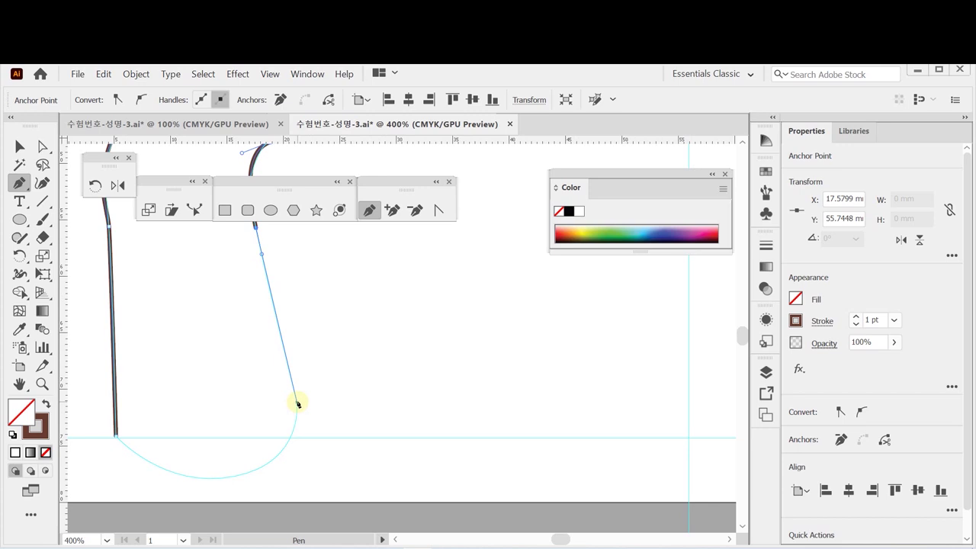
{"action": "left_click", "coordinate": [298, 408]}
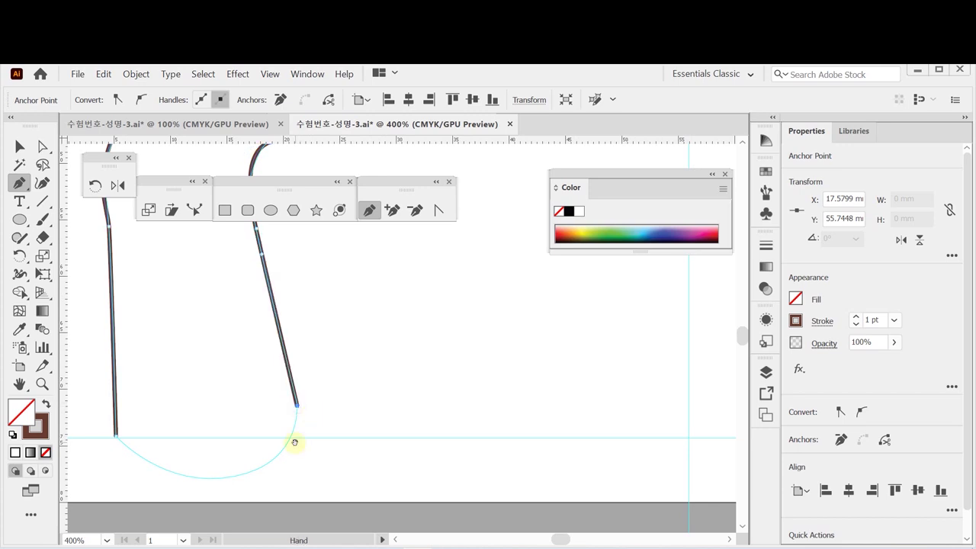
{"action": "left_click_drag", "start_coordinate": [298, 409], "coordinate": [372, 339]}
{"action": "left_click_drag", "start_coordinate": [305, 407], "coordinate": [232, 415]}
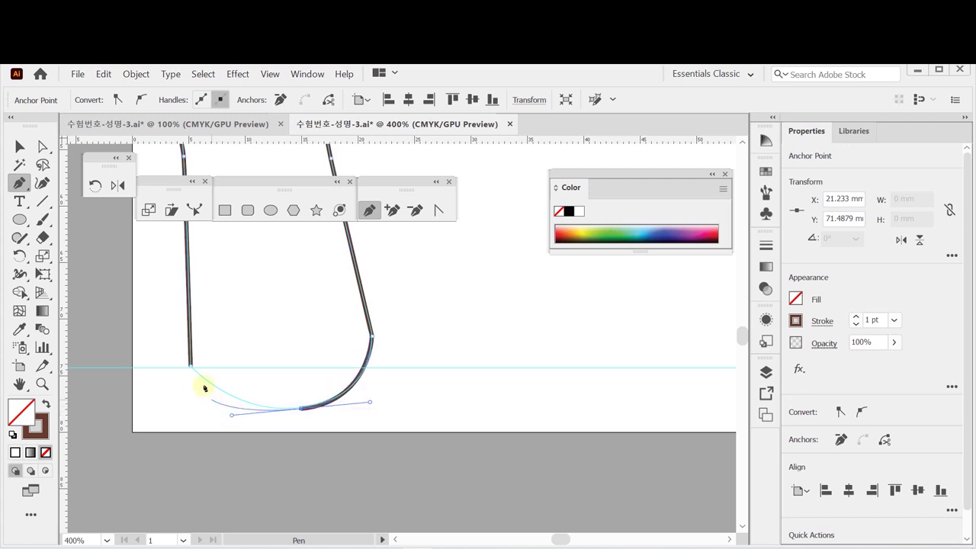
{"action": "left_click", "coordinate": [191, 367]}
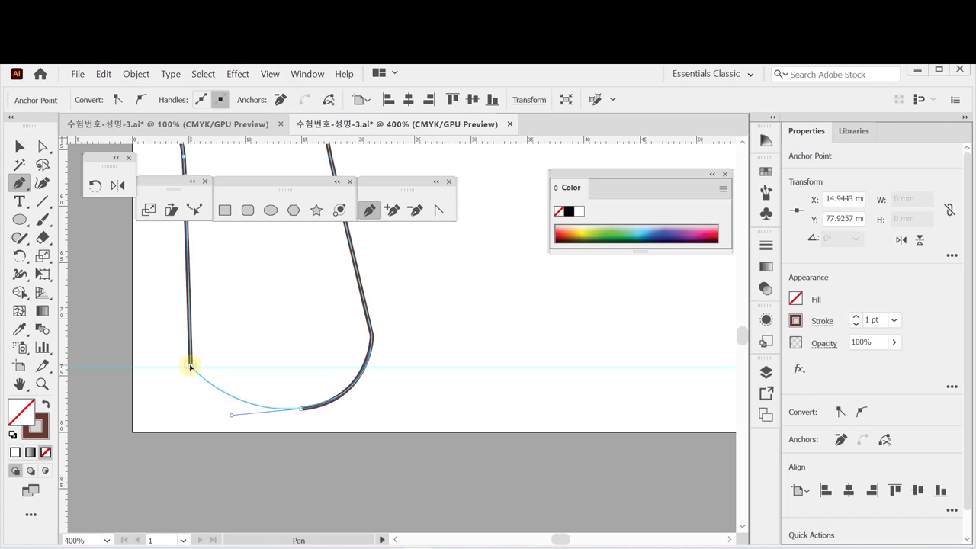
{"action": "left_click", "coordinate": [191, 367]}
Step: Reshape the inner wrist curve by adjusting the direction handle of its anchor point to smooth the bend
{"action": "scroll", "coordinate": [365, 325], "scroll_direction": "down", "scroll_amount": 3}
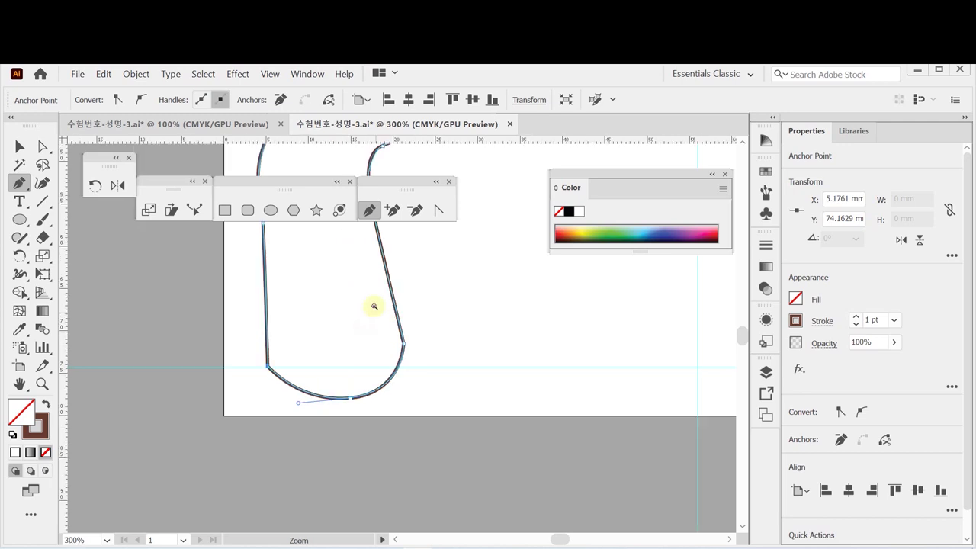
{"action": "scroll", "coordinate": [349, 336], "scroll_direction": "up", "scroll_amount": 1}
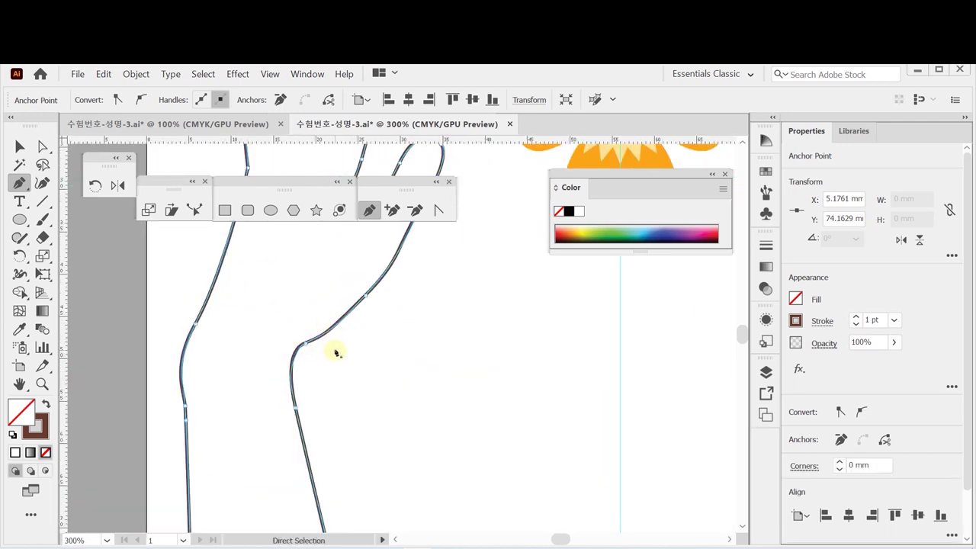
{"action": "left_click", "coordinate": [313, 345]}
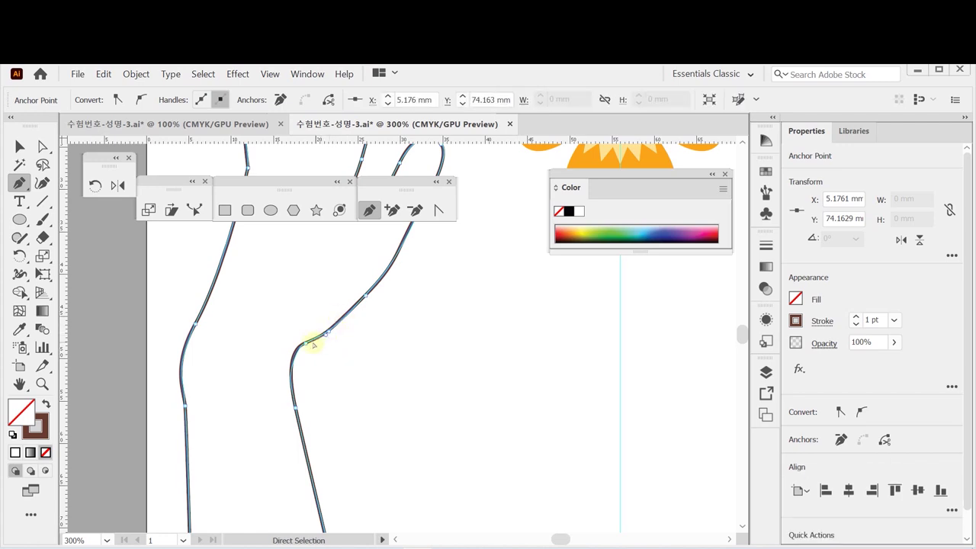
{"action": "scroll", "coordinate": [316, 355], "scroll_direction": "up", "scroll_amount": 1}
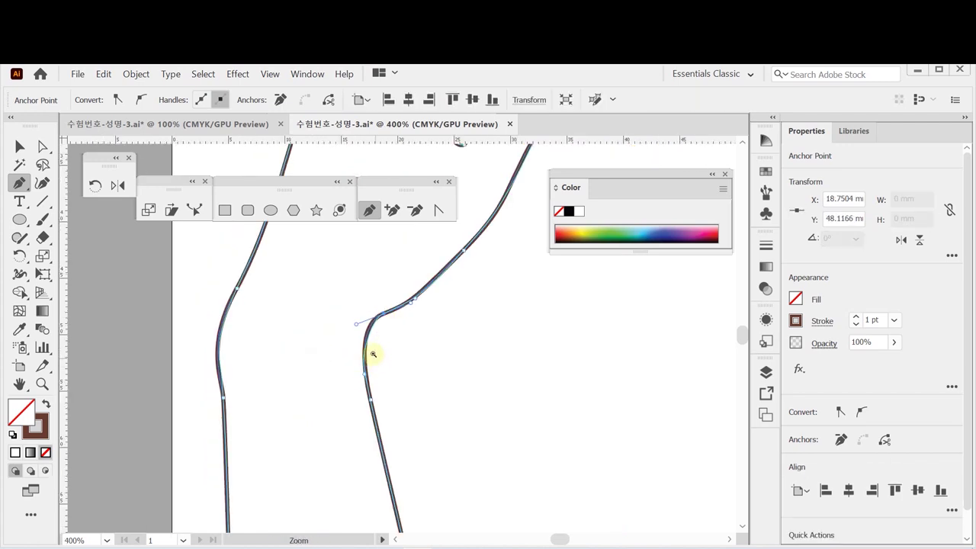
{"action": "left_click_drag", "start_coordinate": [356, 324], "coordinate": [355, 338]}
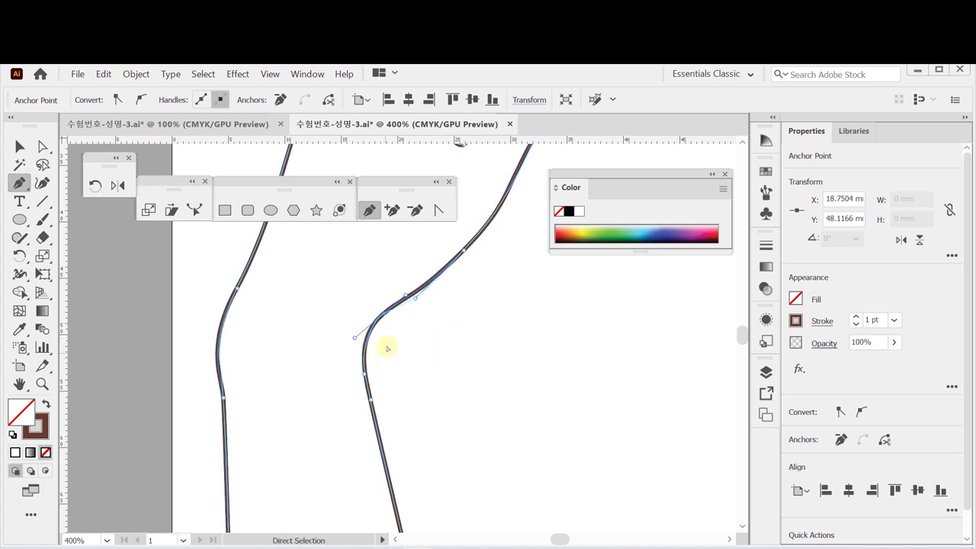
Step: Refine the outline between the wrist and thumb by adding and deleting an anchor point along that edge
{"action": "left_click_drag", "start_coordinate": [442, 301], "coordinate": [344, 384]}
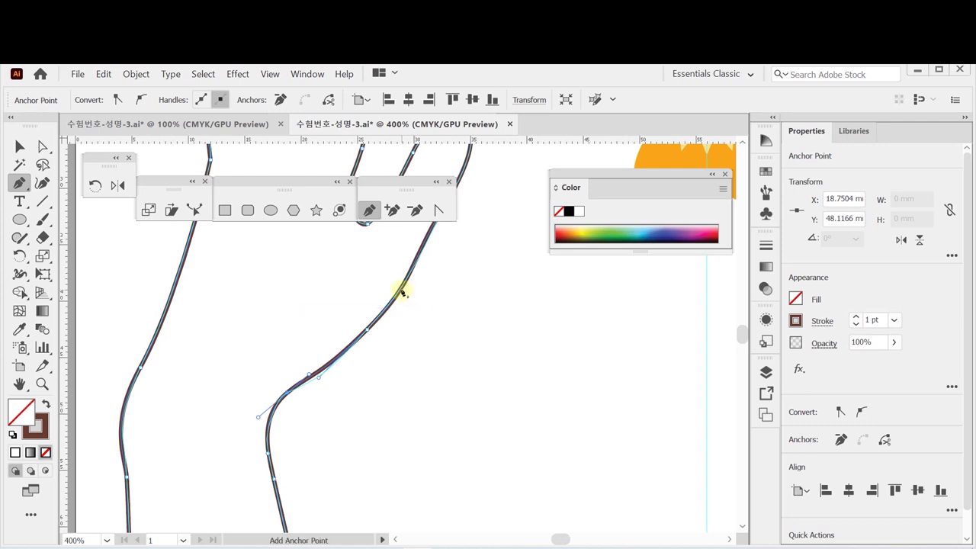
{"action": "left_click_drag", "start_coordinate": [393, 292], "coordinate": [369, 339]}
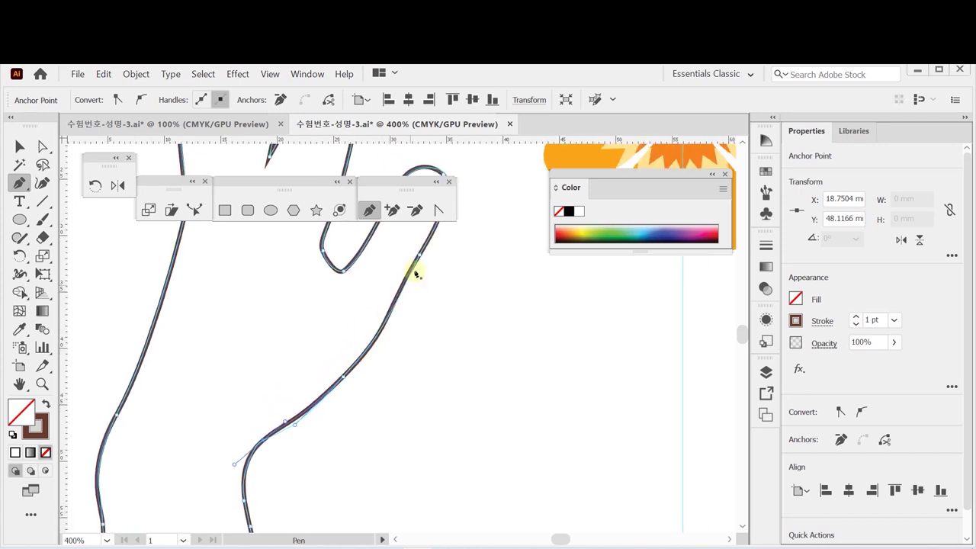
{"action": "left_click", "coordinate": [383, 324]}
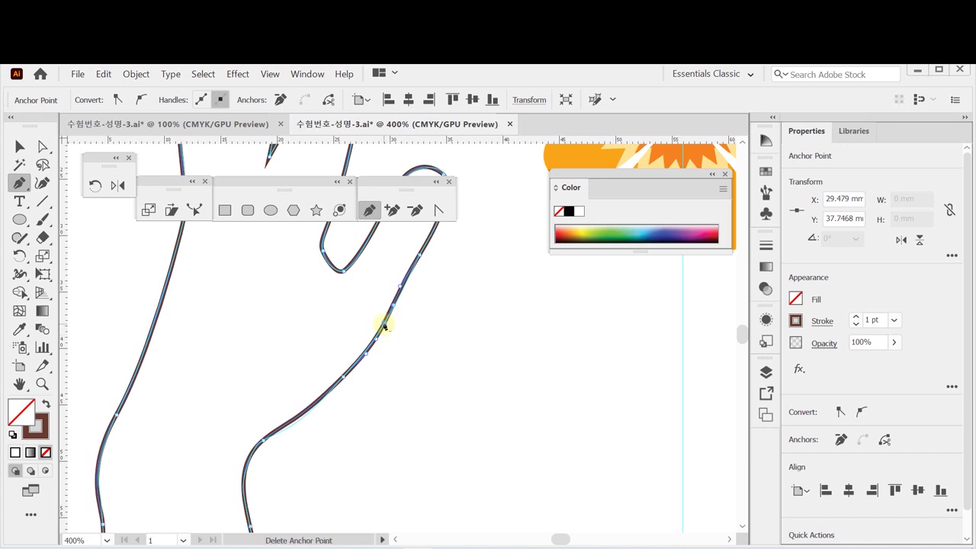
{"action": "left_click", "coordinate": [384, 326]}
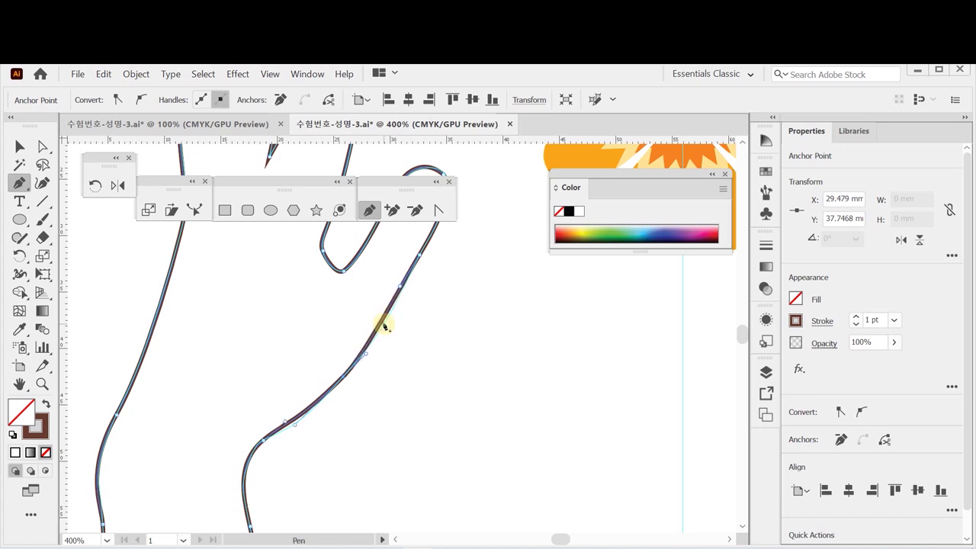
{"action": "left_click", "coordinate": [375, 345]}
Step: Swap the hand path's fill and stroke so the shape has a brown fill and no stroke
{"action": "left_click", "coordinate": [407, 351], "text": "ctrl+alt"}
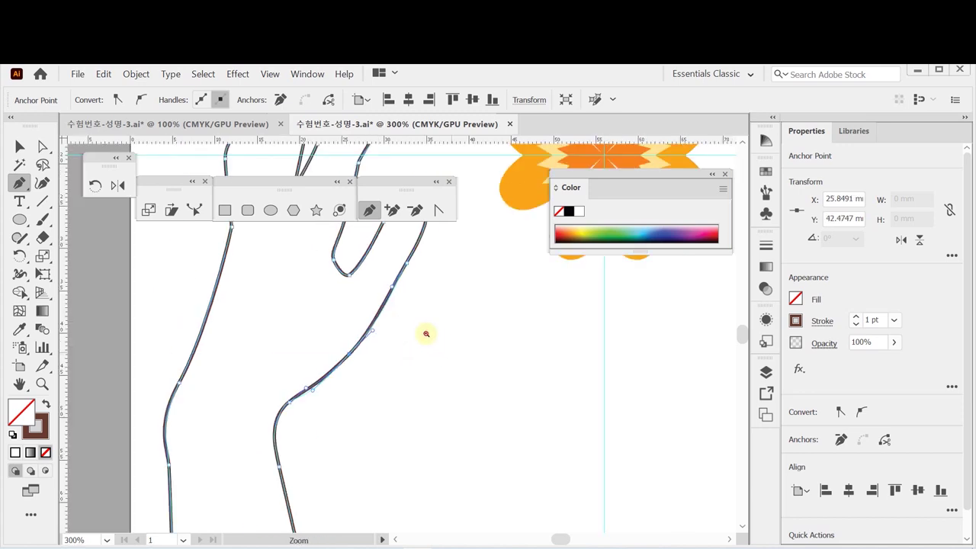
{"action": "left_click", "coordinate": [425, 333], "text": "ctrl+alt"}
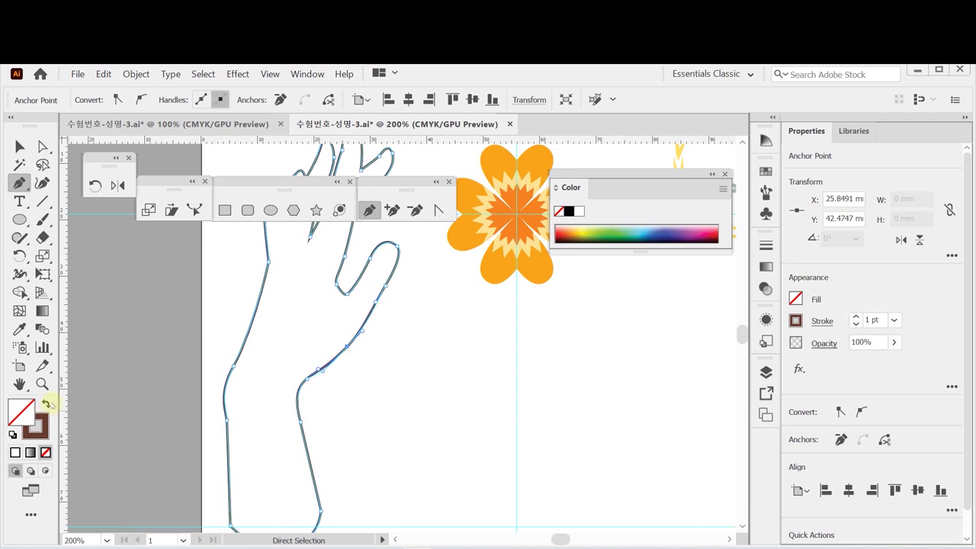
{"action": "left_click", "coordinate": [46, 404]}
{"action": "left_click", "coordinate": [392, 353], "text": "ctrl+alt"}
{"action": "left_click_drag", "start_coordinate": [431, 327], "coordinate": [366, 362]}
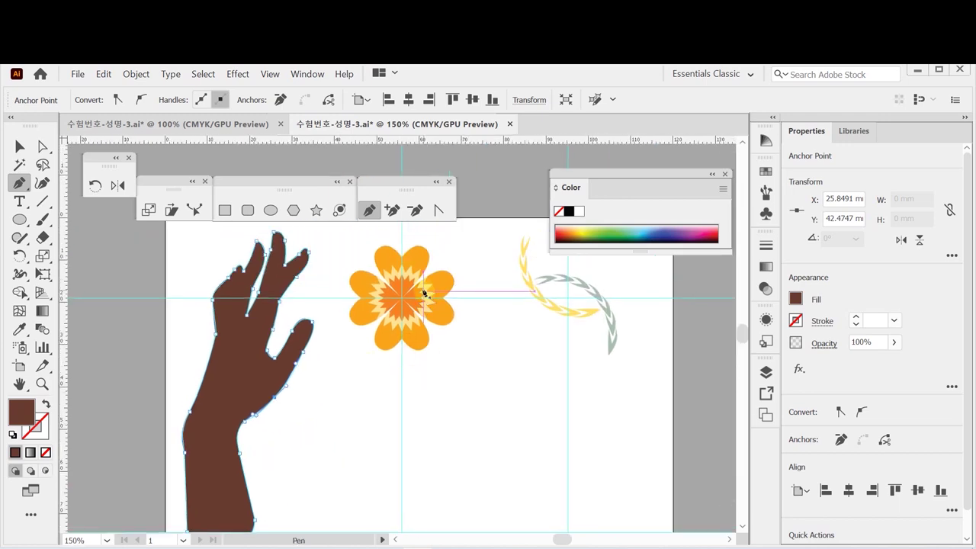
Step: Save the document and deselect the hand shape
{"action": "key", "text": "ctrl"}
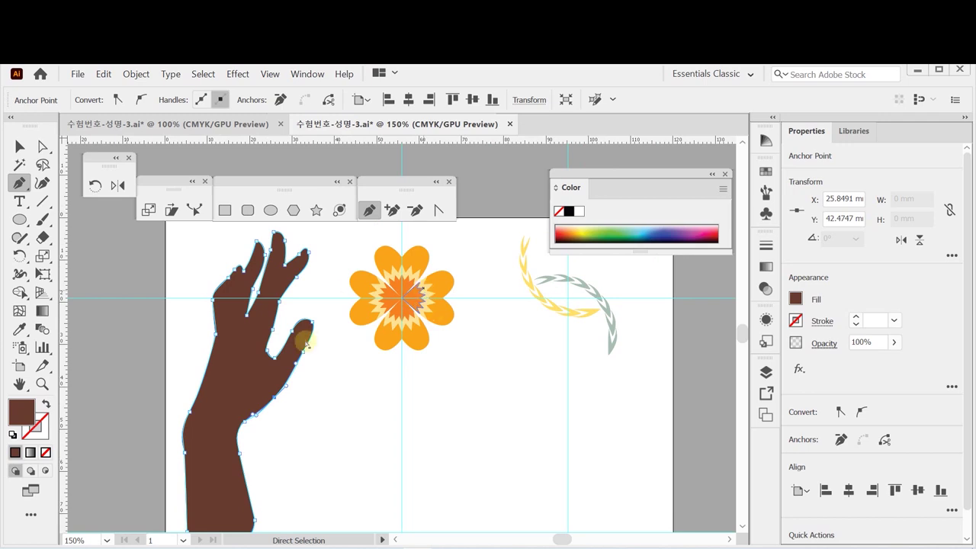
{"action": "key", "text": "ctrl+s"}
{"action": "left_click", "coordinate": [148, 283], "text": "ctrl"}
{"action": "key", "text": "v"}
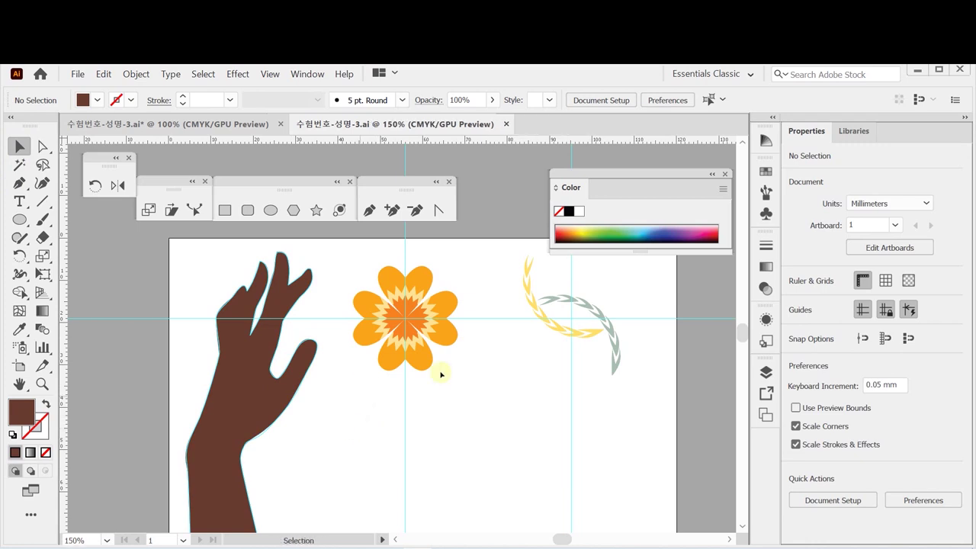
Step: Duplicate the orange flower group and place the copy over the back of the hand near the knuckles
{"action": "left_click_drag", "start_coordinate": [353, 253], "coordinate": [455, 388]}
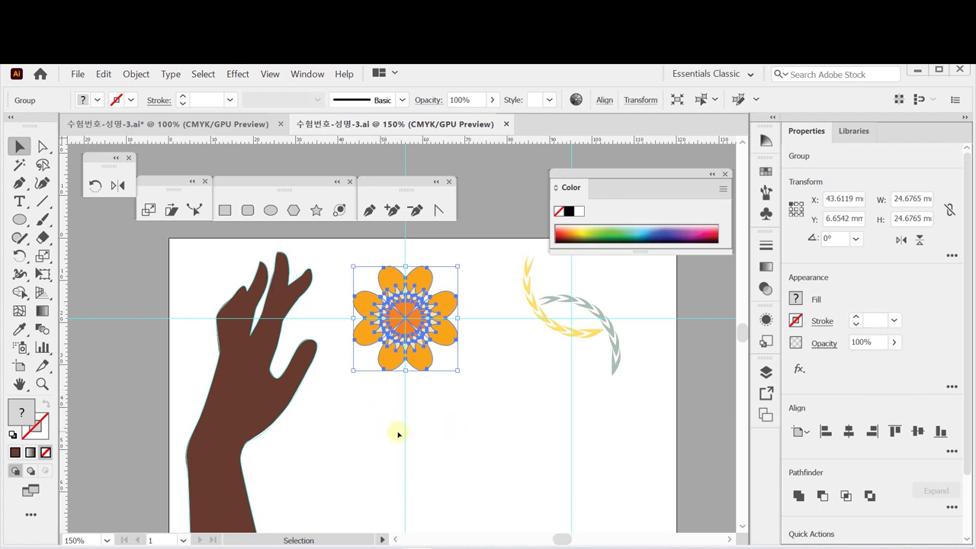
{"action": "key", "text": "a"}
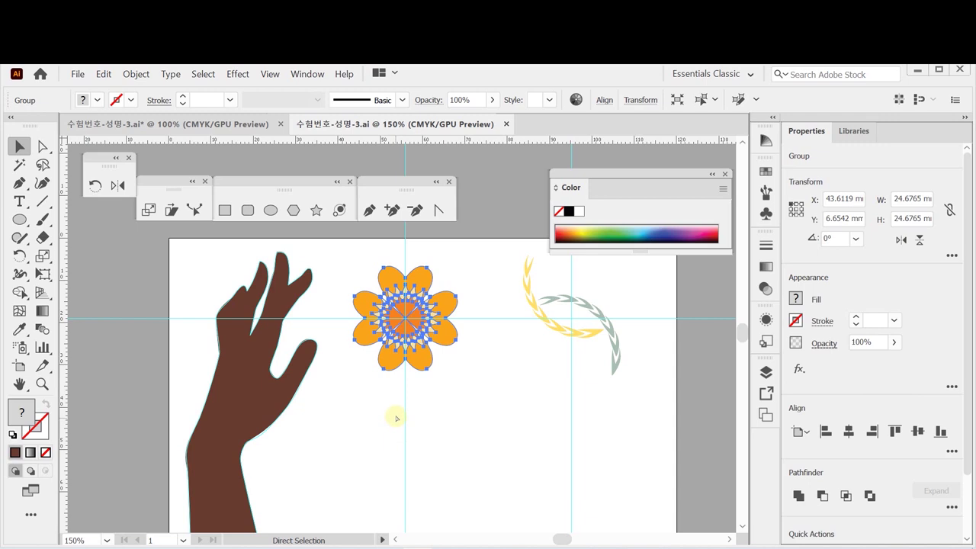
{"action": "key", "text": "ctrl+c"}
{"action": "key", "text": "ctrl+v"}
{"action": "left_click_drag", "start_coordinate": [324, 382], "coordinate": [279, 395]}
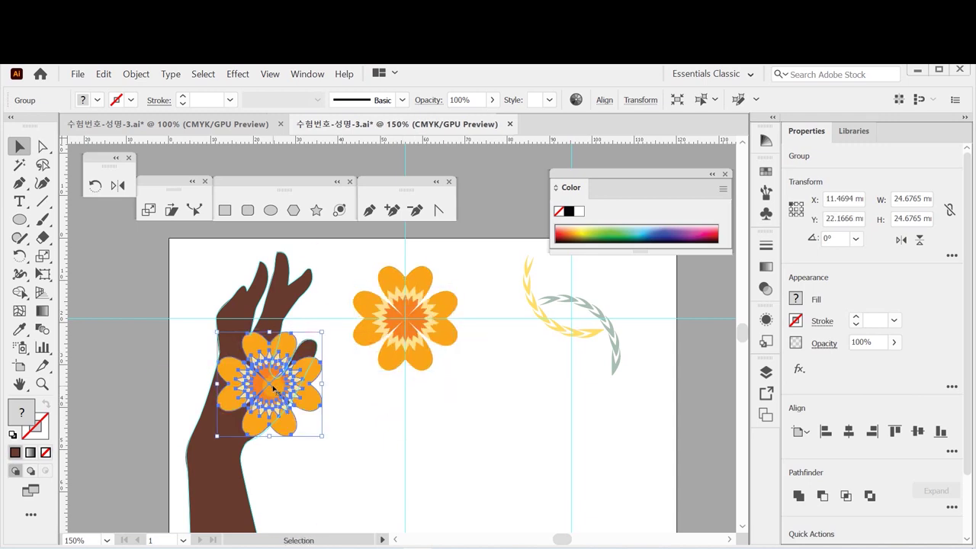
{"action": "left_click_drag", "start_coordinate": [276, 392], "coordinate": [238, 350]}
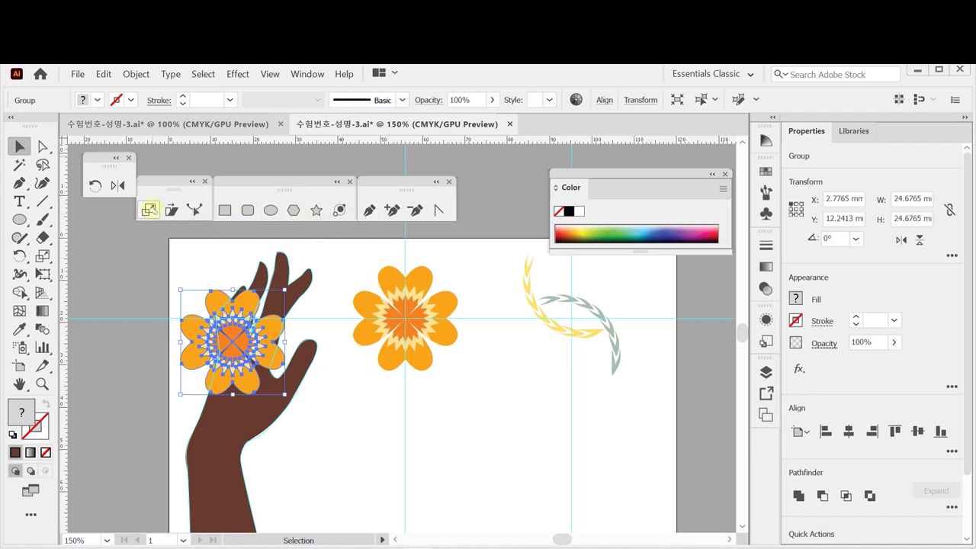
Step: Scale the copied flower on the hand uniformly to 25%
{"action": "double_click", "coordinate": [149, 210]}
{"action": "type", "text": "25"}
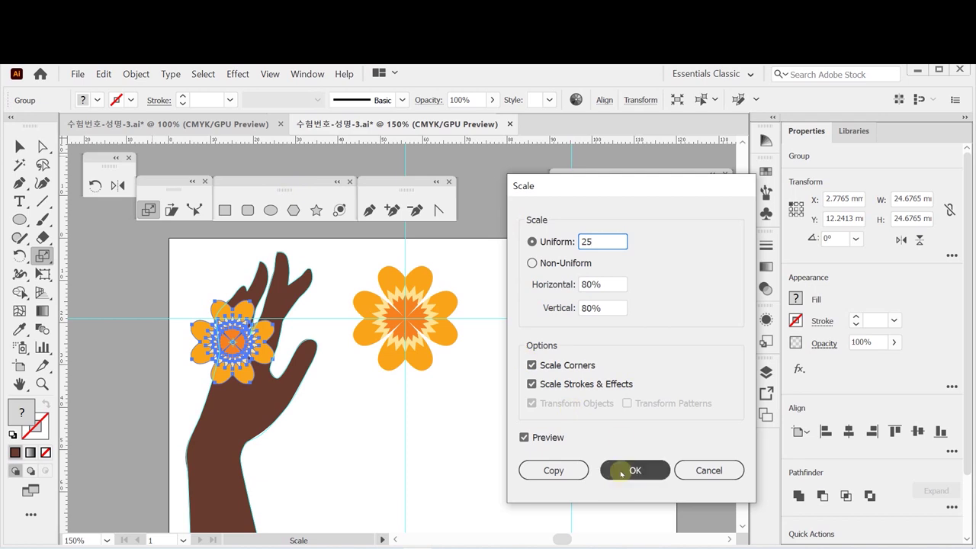
{"action": "left_click", "coordinate": [621, 471]}
Step: Rotate the small flower on the hand by 75°
{"action": "left_click", "coordinate": [340, 369], "text": "ctrl"}
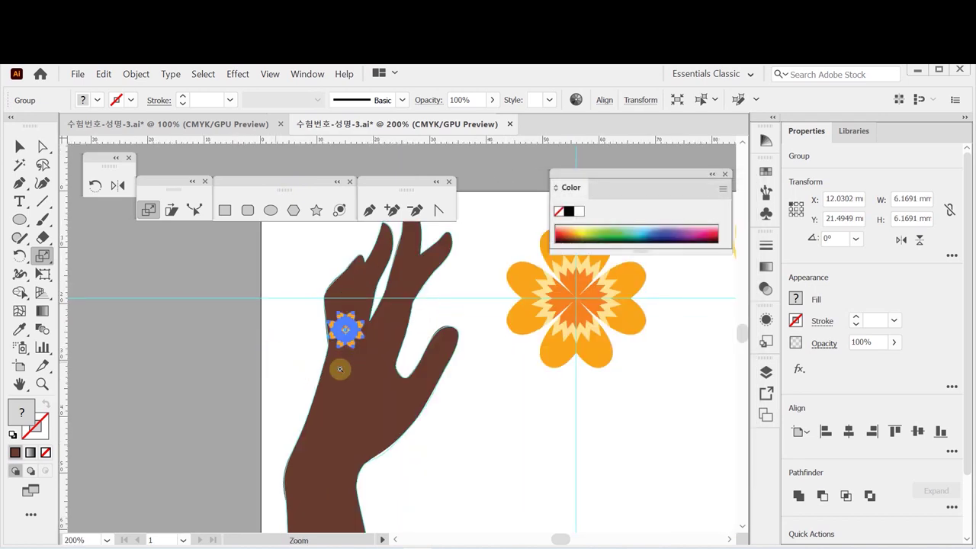
{"action": "left_click", "coordinate": [340, 369], "text": "ctrl"}
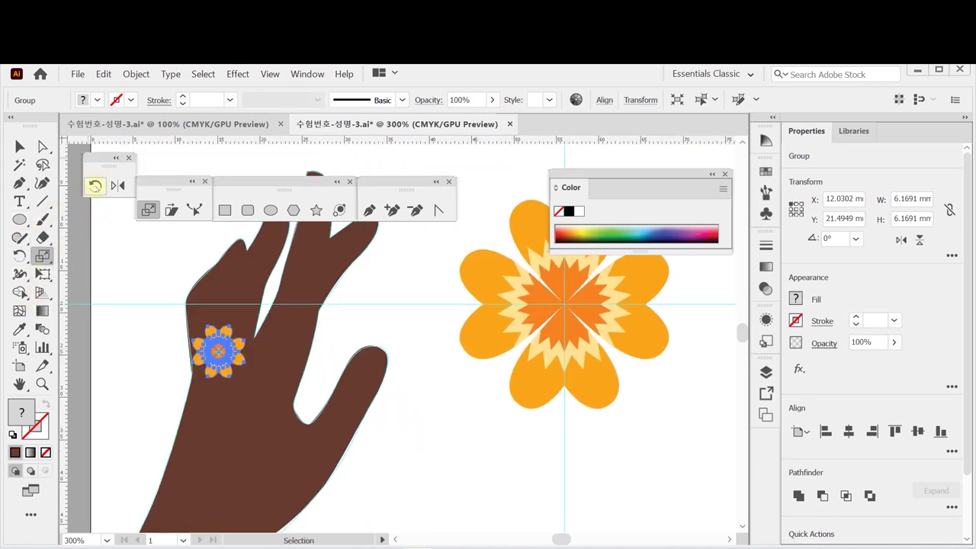
{"action": "double_click", "coordinate": [95, 186]}
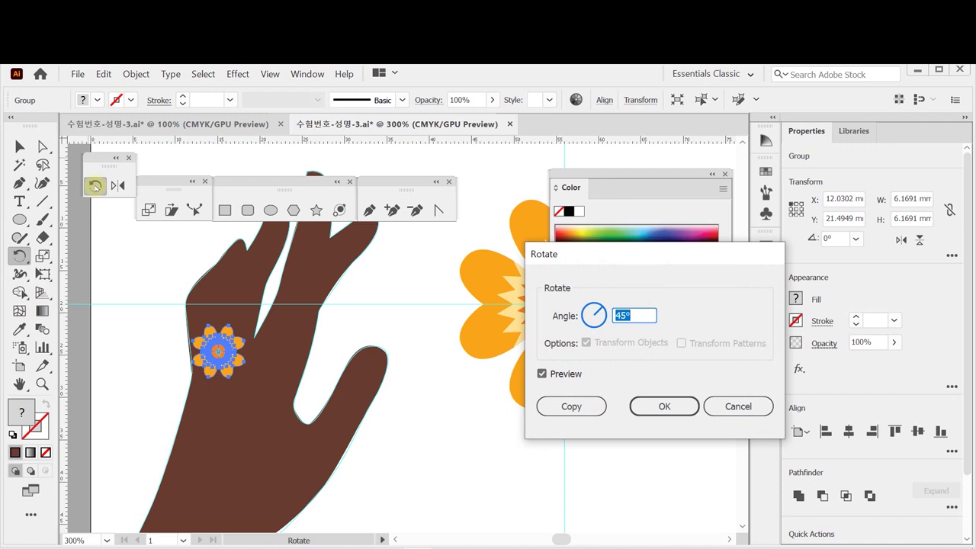
{"action": "type", "text": "75"}
{"action": "left_click", "coordinate": [664, 406]}
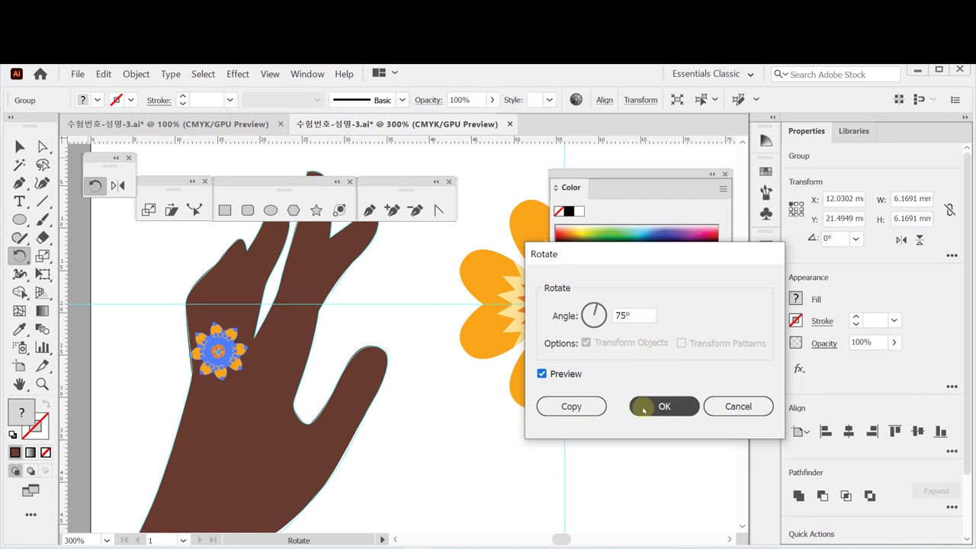
{"action": "left_click", "coordinate": [639, 406]}
Step: Move the small flower upward on the back of the hand, just below the fingers
{"action": "mouse_move", "coordinate": [219, 349]}
{"action": "left_mouse_down"}
{"action": "mouse_move", "coordinate": [222, 329]}
{"action": "mouse_move", "coordinate": [232, 345]}
{"action": "left_mouse_up"}
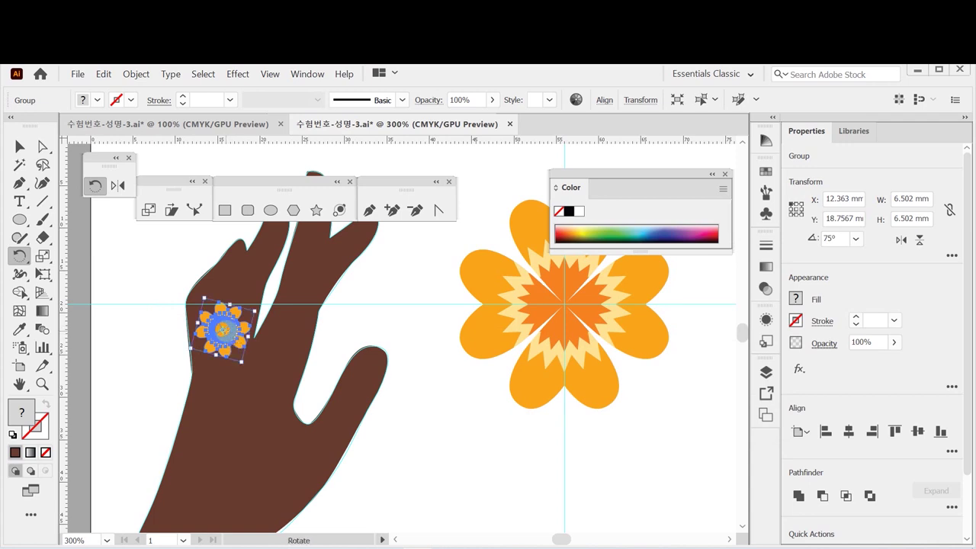
{"action": "key", "text": "v"}
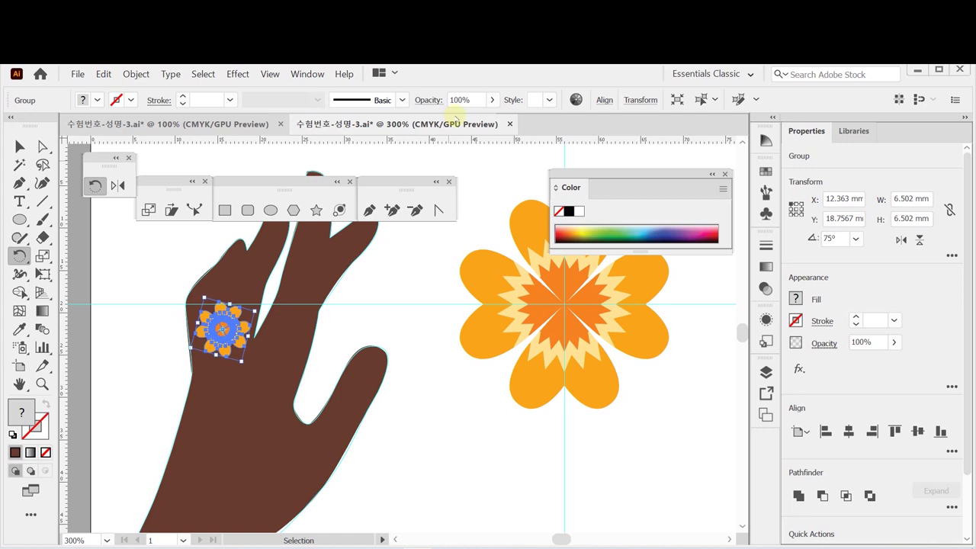
{"action": "key", "text": "Up"}
{"action": "key", "text": "Up"}
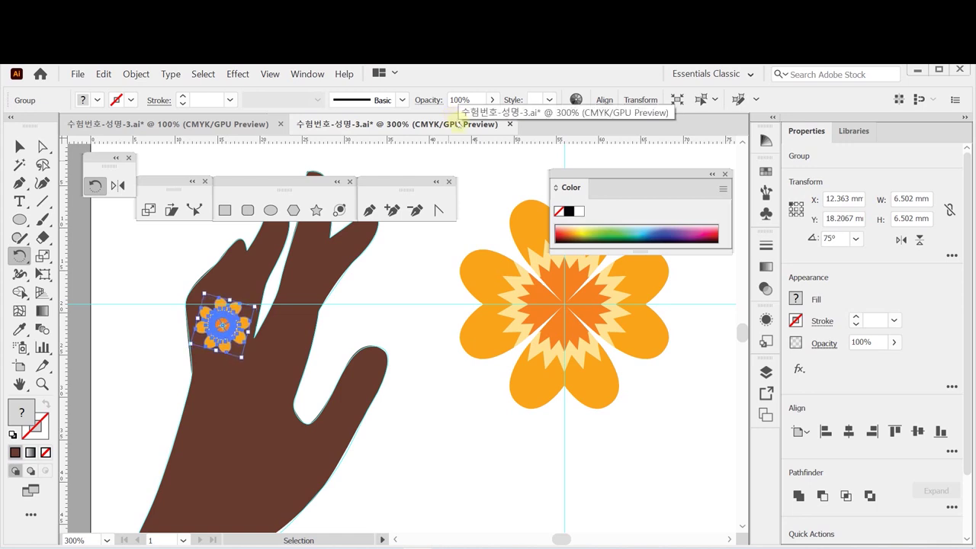
Step: Deselect all artwork and save the document
{"action": "left_click", "coordinate": [189, 305]}
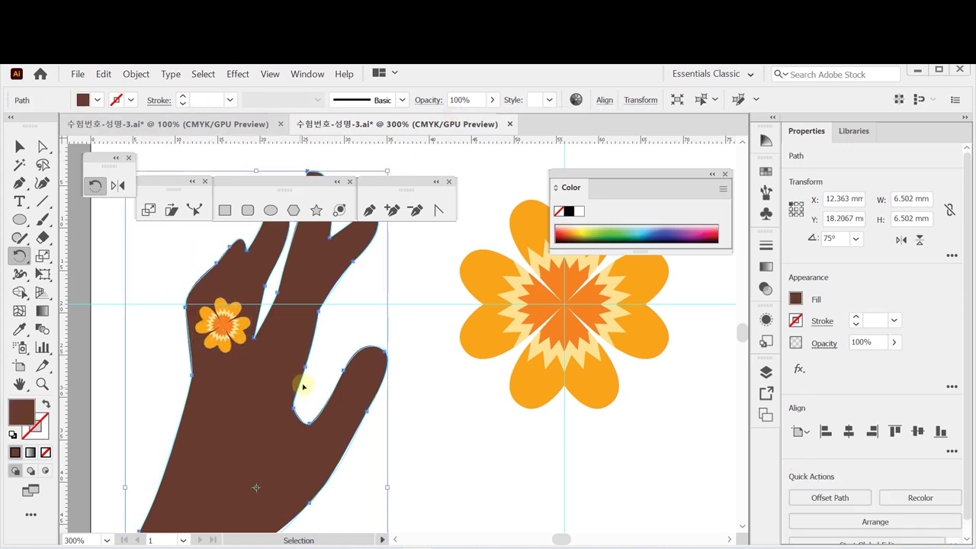
{"action": "left_click", "coordinate": [160, 360]}
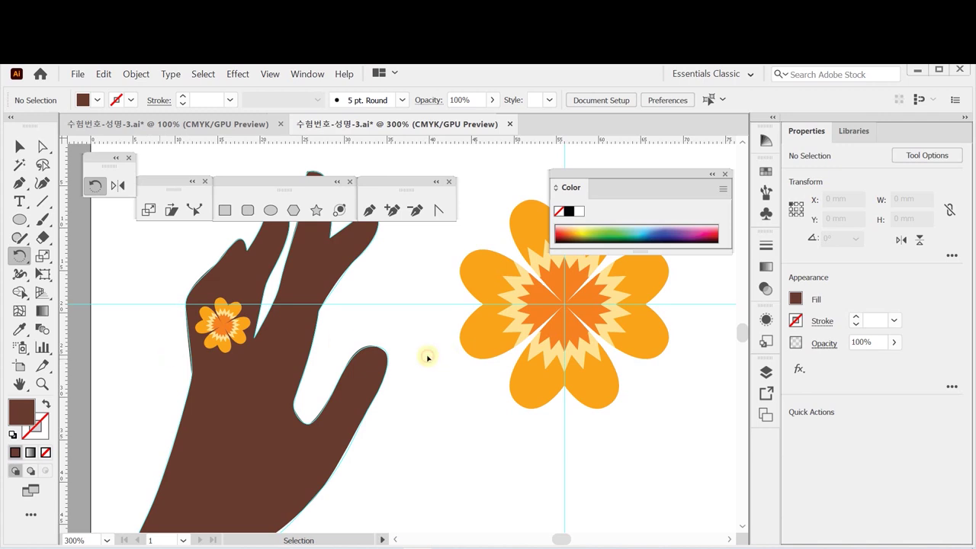
{"action": "left_click", "coordinate": [416, 343], "text": "alt"}
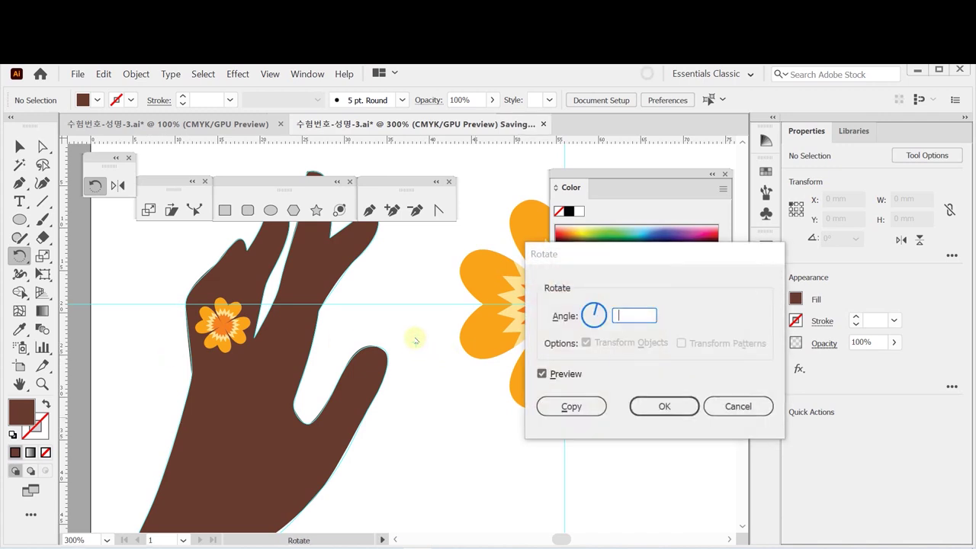
{"action": "left_click", "coordinate": [730, 413]}
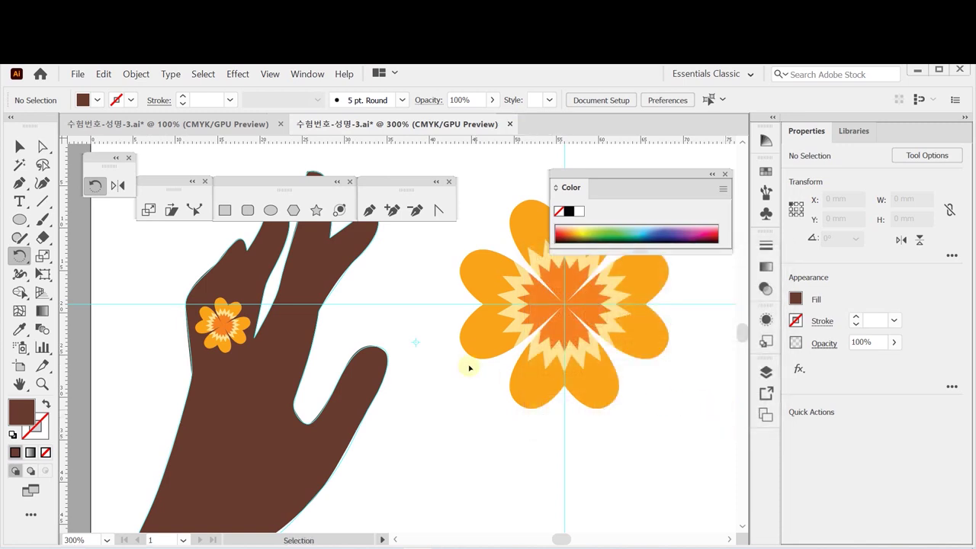
{"action": "key", "text": "ctrl+s"}
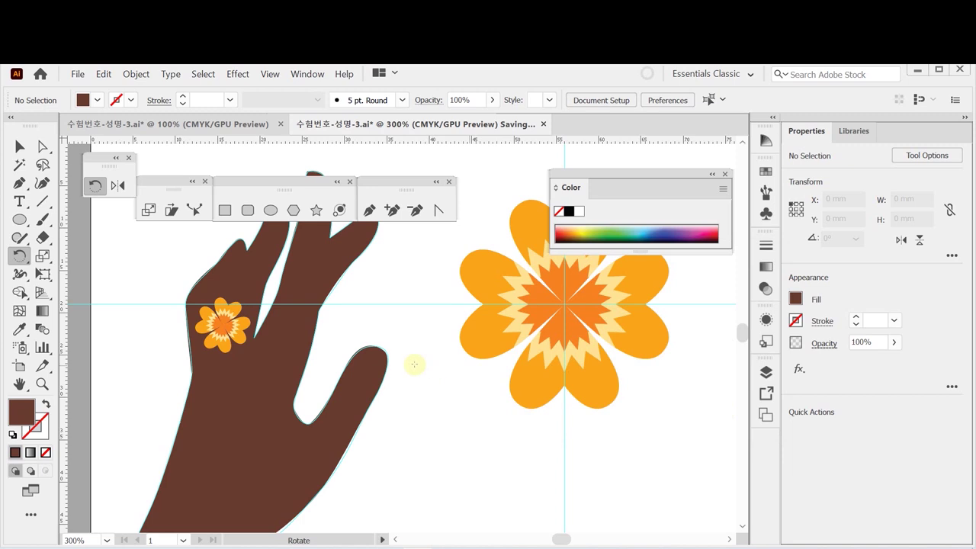
Step: Check the gift box in the reference document, then create a 50 × 30 mm rounded rectangle with 5 mm corner radius beside the forearm
{"action": "left_click", "coordinate": [399, 389], "text": "alt"}
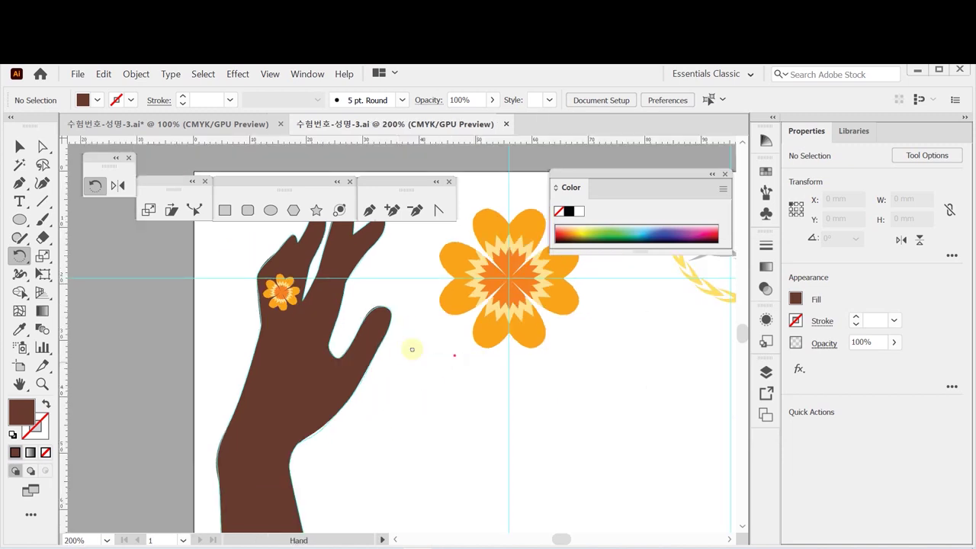
{"action": "left_click_drag", "start_coordinate": [410, 349], "coordinate": [320, 347]}
{"action": "left_click", "coordinate": [180, 124]}
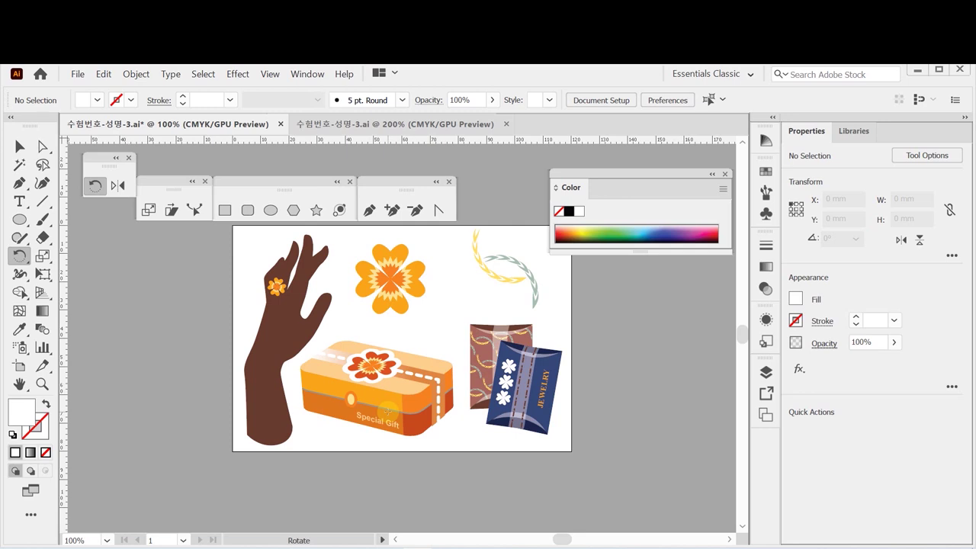
{"action": "left_click", "coordinate": [247, 209]}
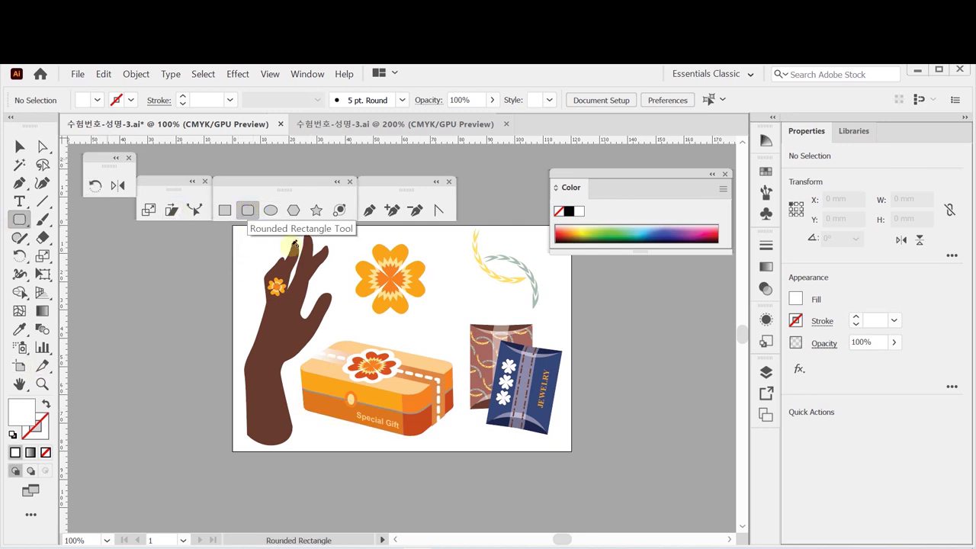
{"action": "left_click_drag", "start_coordinate": [511, 427], "coordinate": [480, 318]}
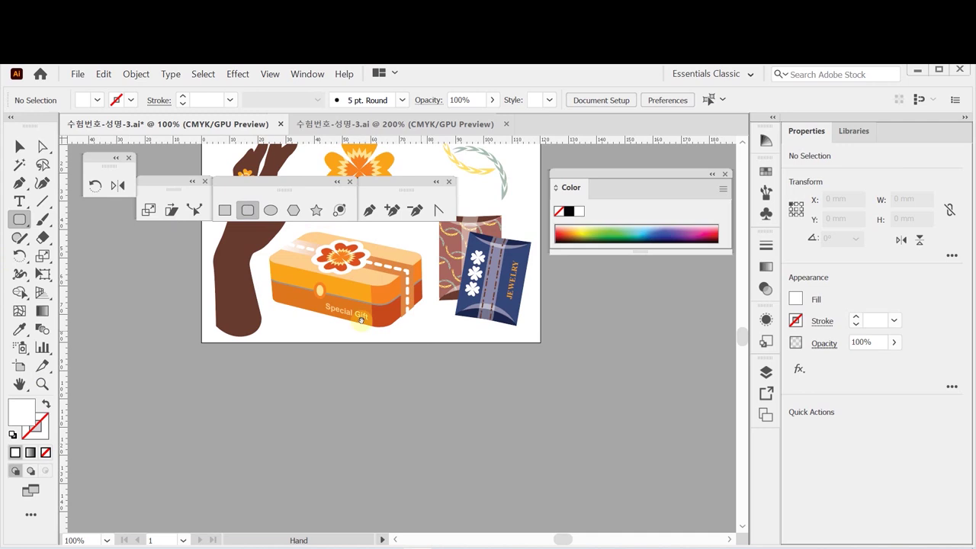
{"action": "left_click", "coordinate": [395, 124]}
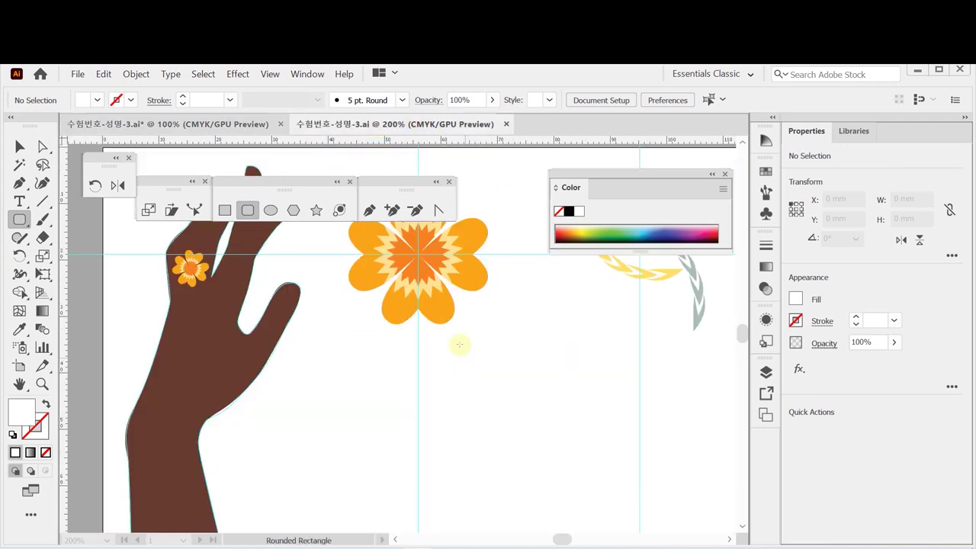
{"action": "left_click_drag", "start_coordinate": [488, 394], "coordinate": [386, 286]}
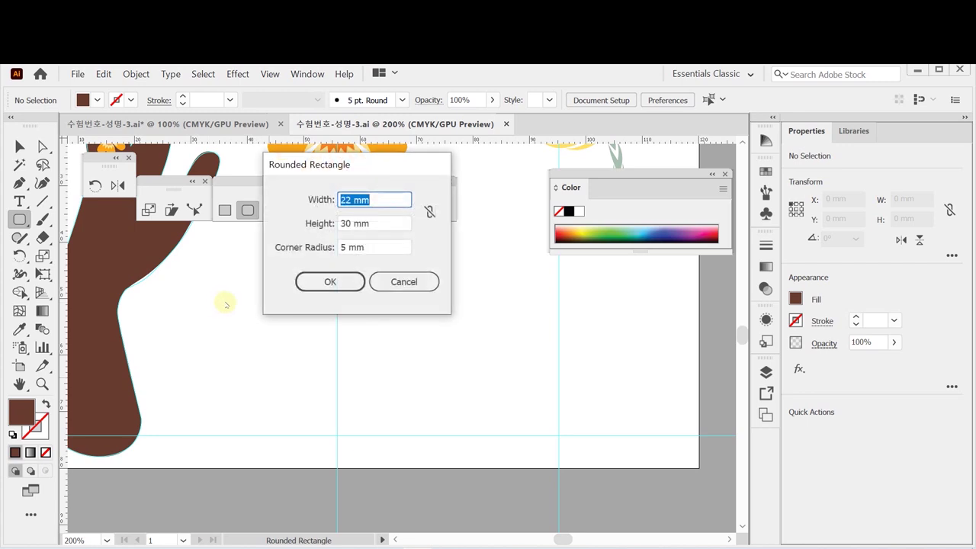
{"action": "type", "text": "50"}
{"action": "key", "text": "Tab"}
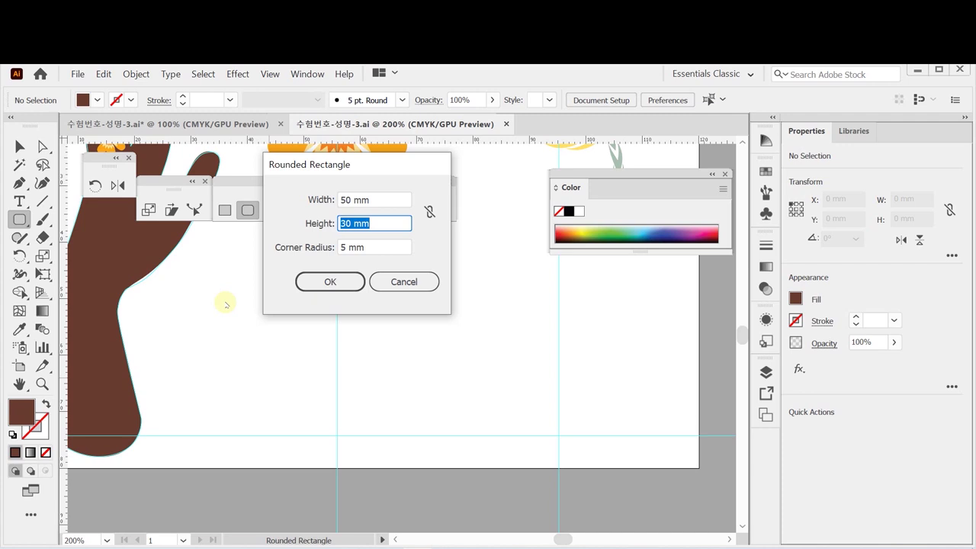
{"action": "key", "text": "Tab"}
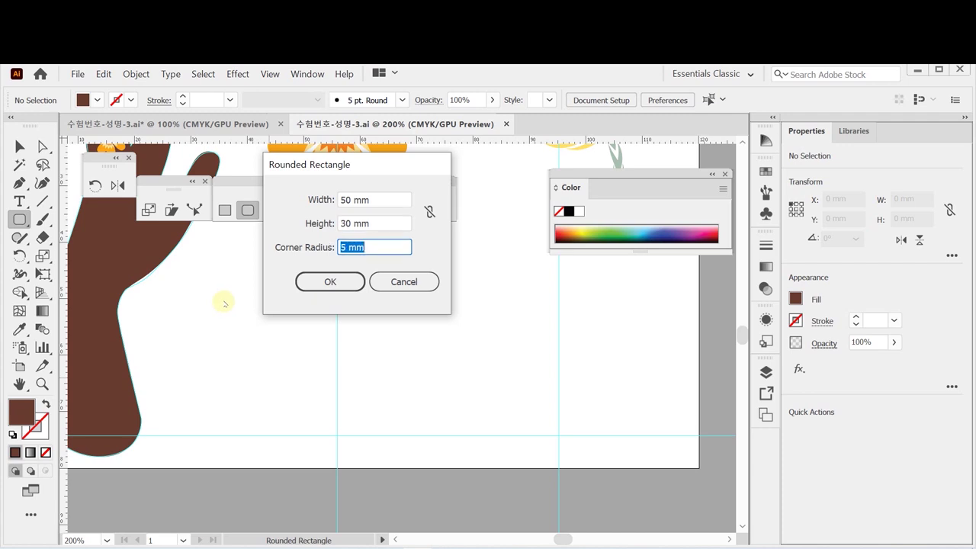
{"action": "key", "text": "Tab"}
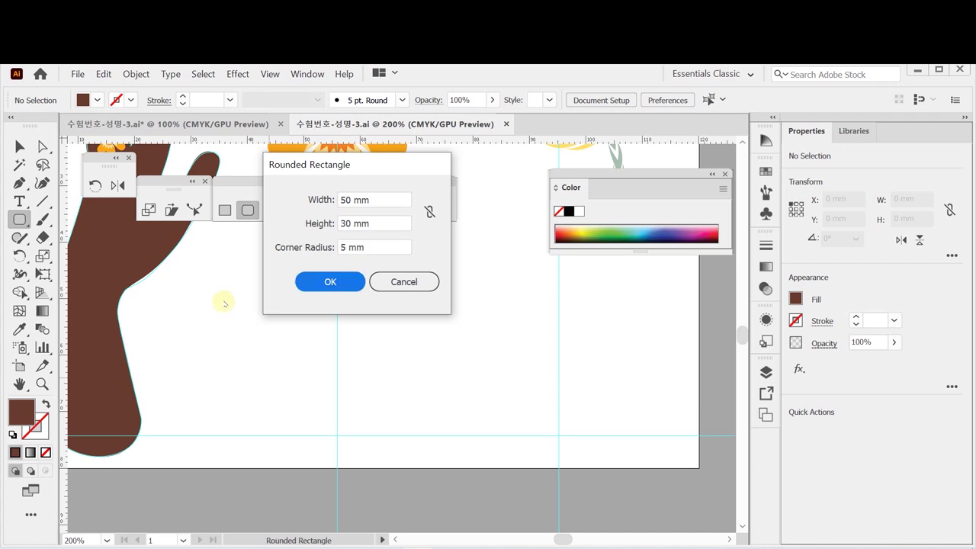
{"action": "key", "text": "Return"}
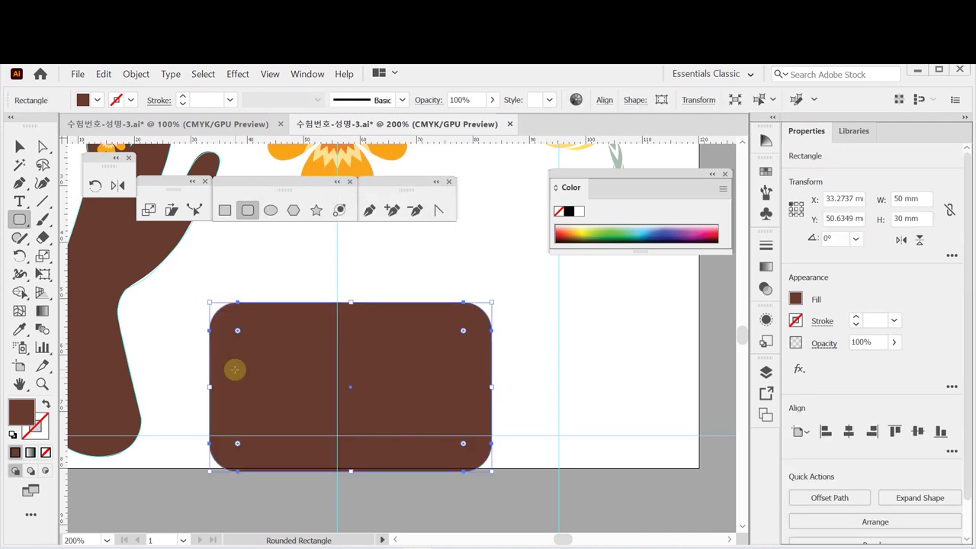
Step: Move the rounded rectangle up so it lies fully on the artboard and fill it with yellow, C0 M0 Y100 K0
{"action": "left_click", "coordinate": [21, 145]}
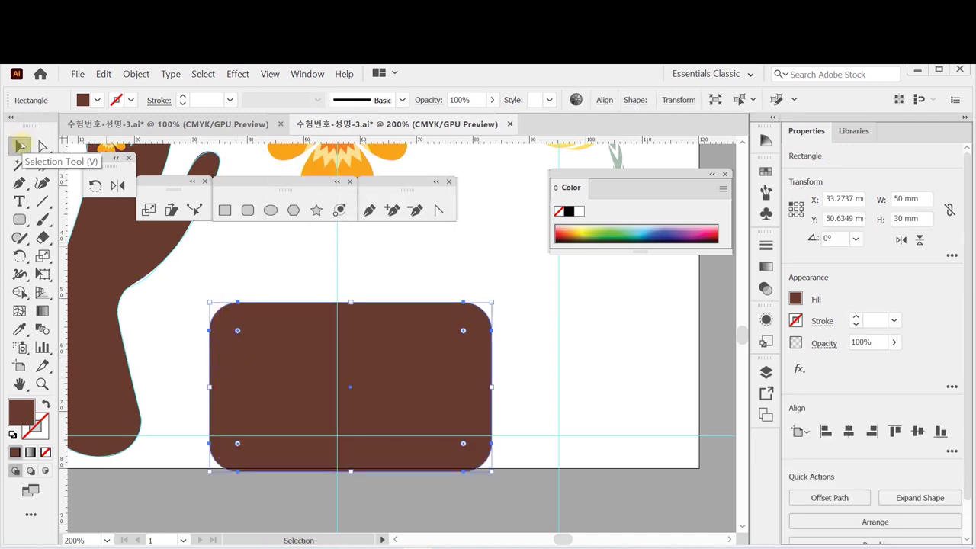
{"action": "left_click_drag", "start_coordinate": [307, 369], "coordinate": [311, 337]}
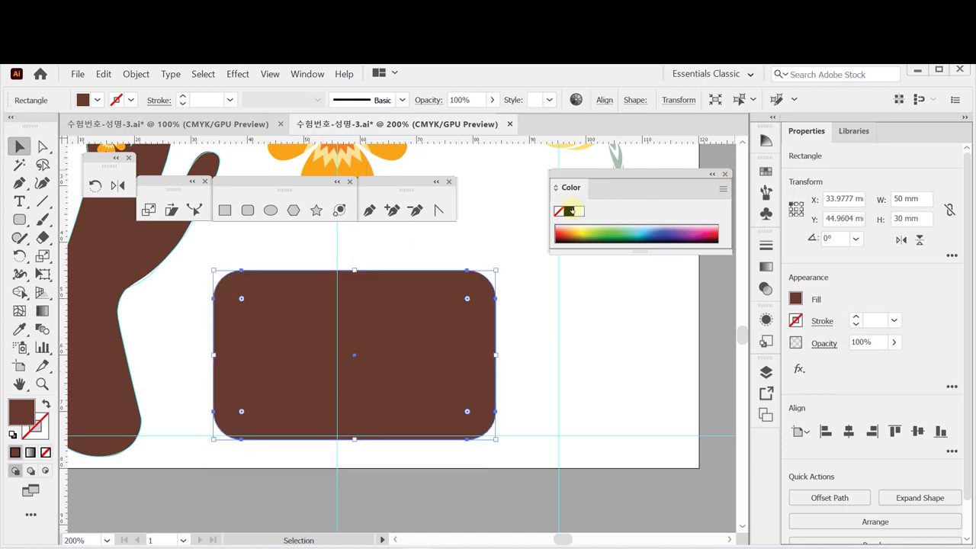
{"action": "left_click", "coordinate": [568, 187]}
{"action": "left_click", "coordinate": [568, 186]}
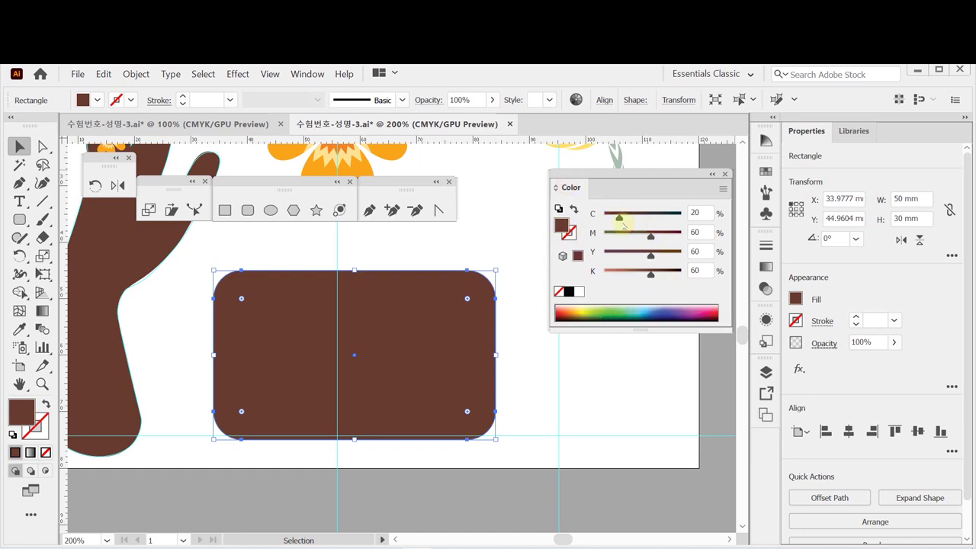
{"action": "left_click", "coordinate": [579, 291]}
{"action": "left_click_drag", "start_coordinate": [604, 255], "coordinate": [684, 257]}
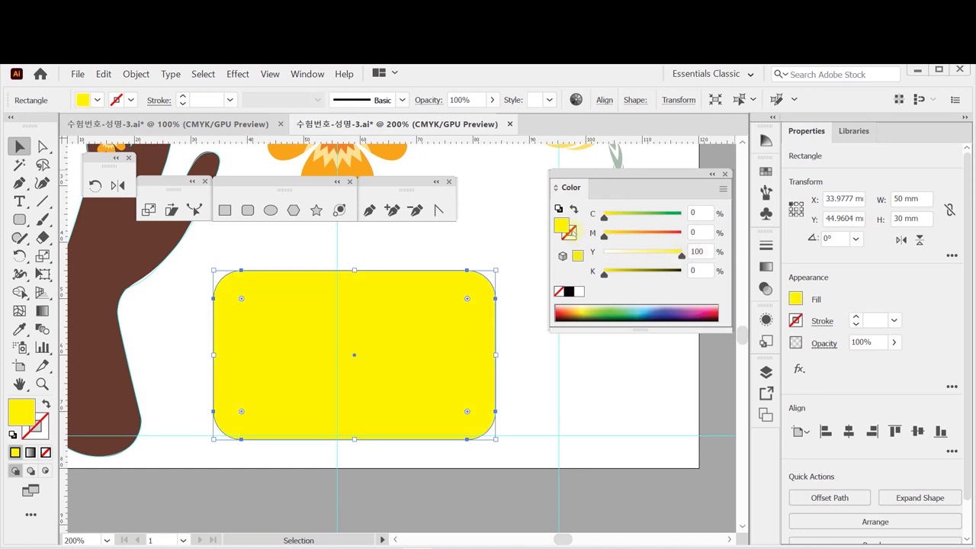
Step: Give the yellow rounded rectangle a black stroke and save the document
{"action": "left_click", "coordinate": [570, 232]}
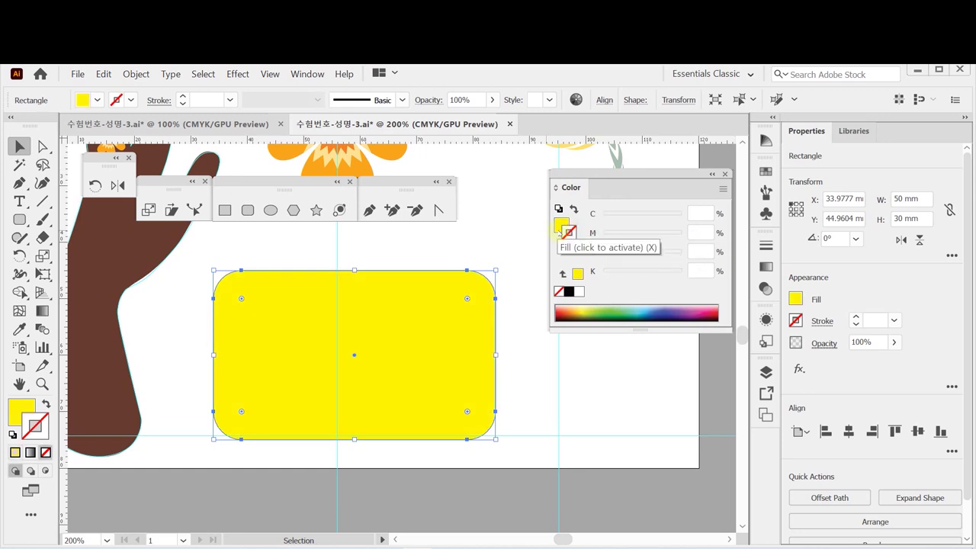
{"action": "left_click", "coordinate": [569, 291]}
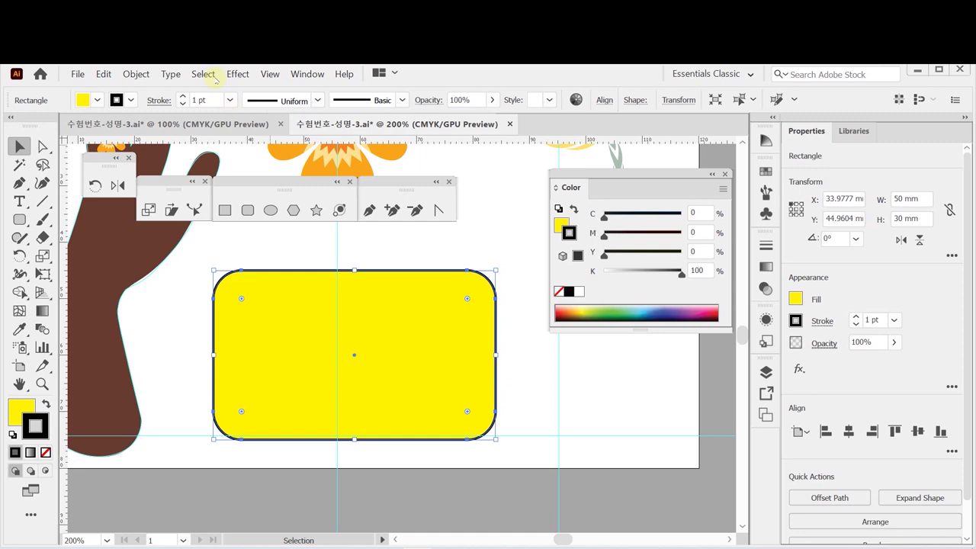
{"action": "key", "text": "ctrl+s"}
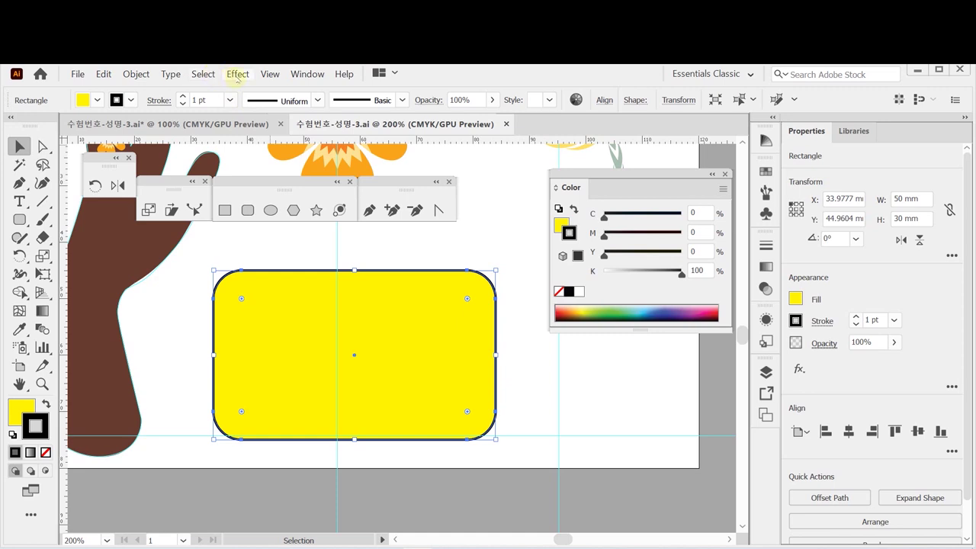
{"action": "left_click", "coordinate": [237, 76]}
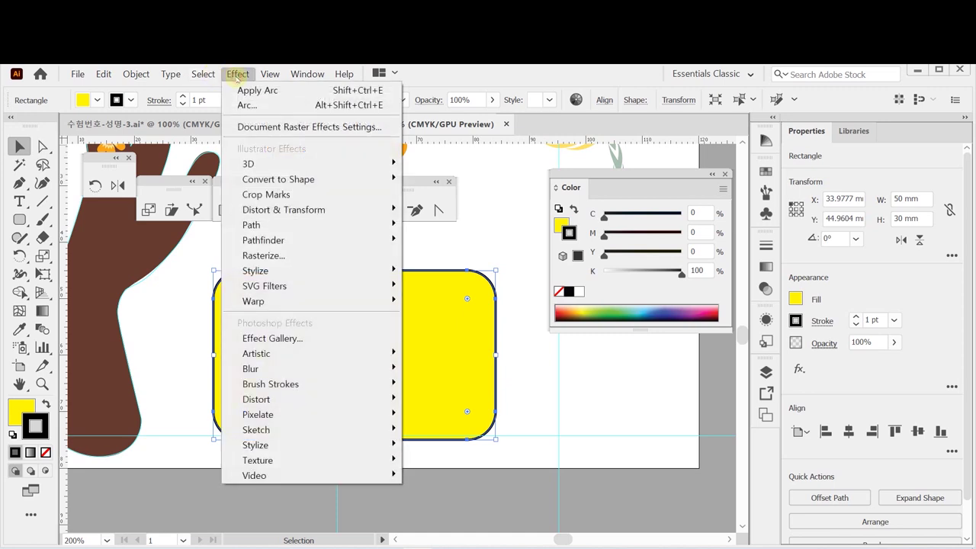
{"action": "mouse_move", "coordinate": [283, 169]}
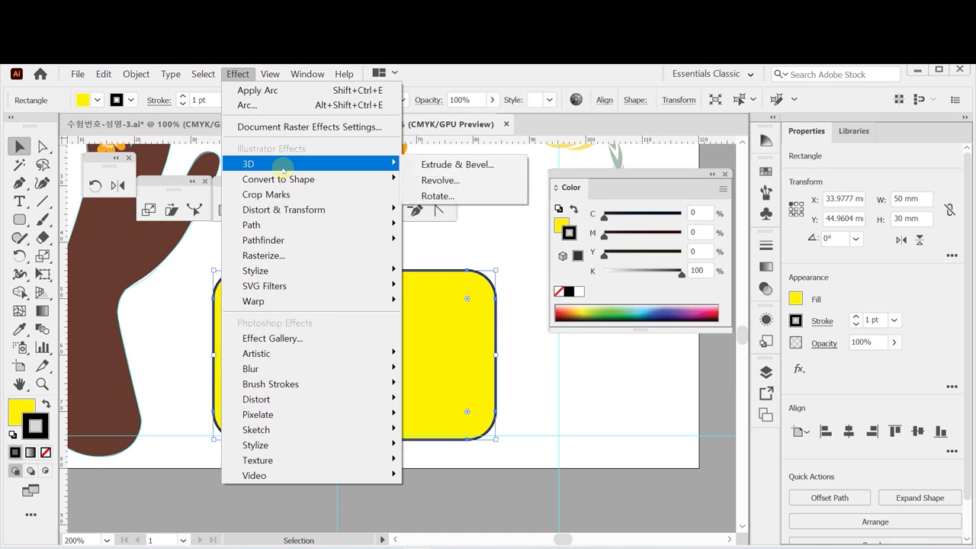
{"action": "left_click", "coordinate": [461, 165]}
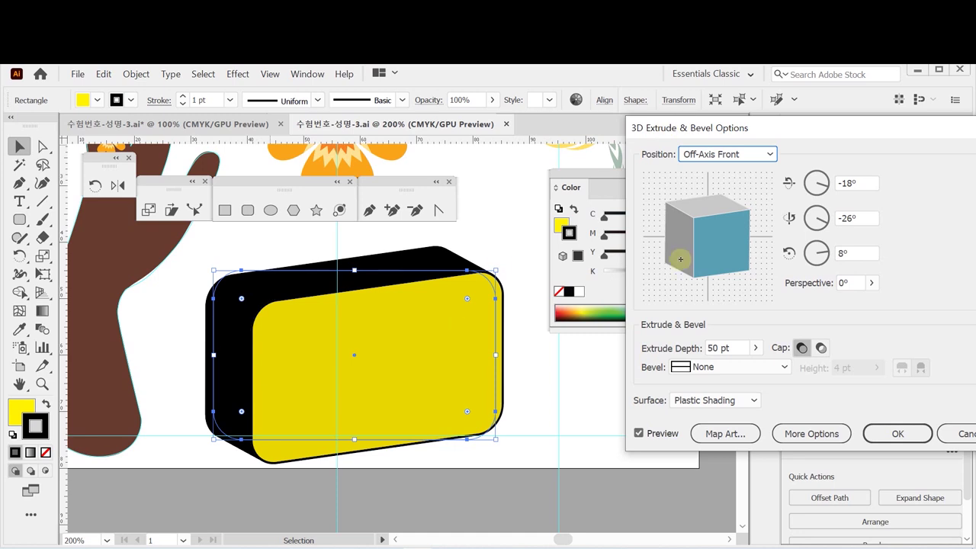
{"action": "left_click_drag", "start_coordinate": [716, 251], "coordinate": [724, 217]}
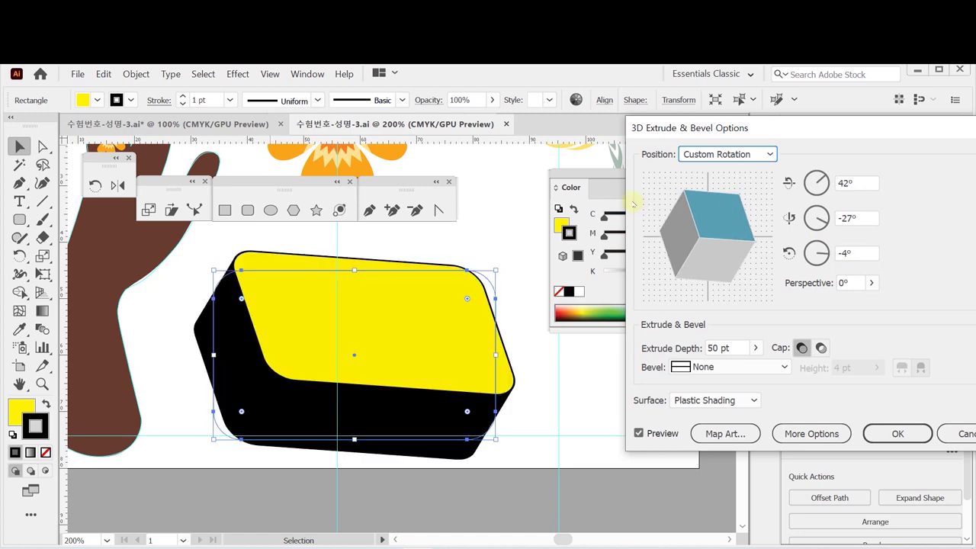
{"action": "left_click_drag", "start_coordinate": [728, 232], "coordinate": [817, 218]}
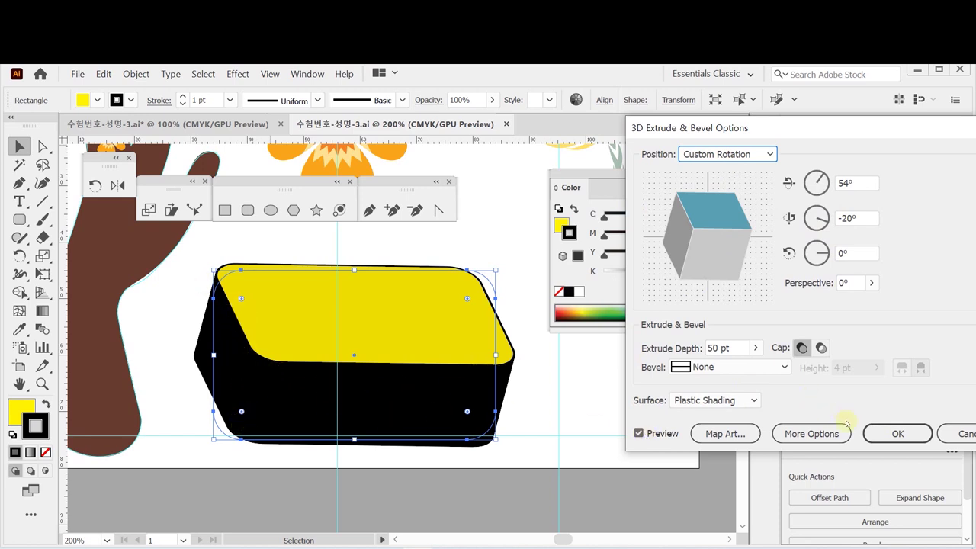
{"action": "left_click", "coordinate": [957, 433]}
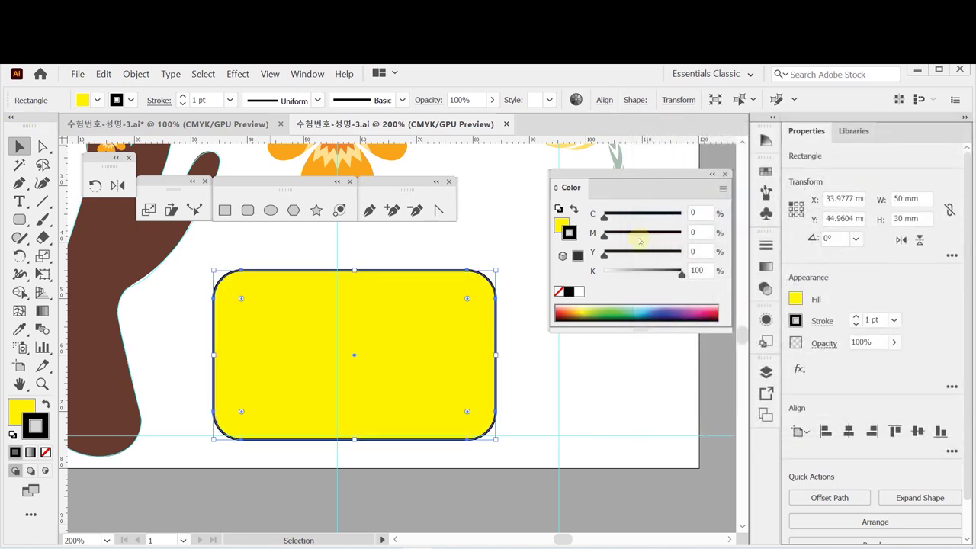
Step: Remove the stroke from the yellow rounded rectangle and save the document
{"action": "left_click", "coordinate": [560, 291]}
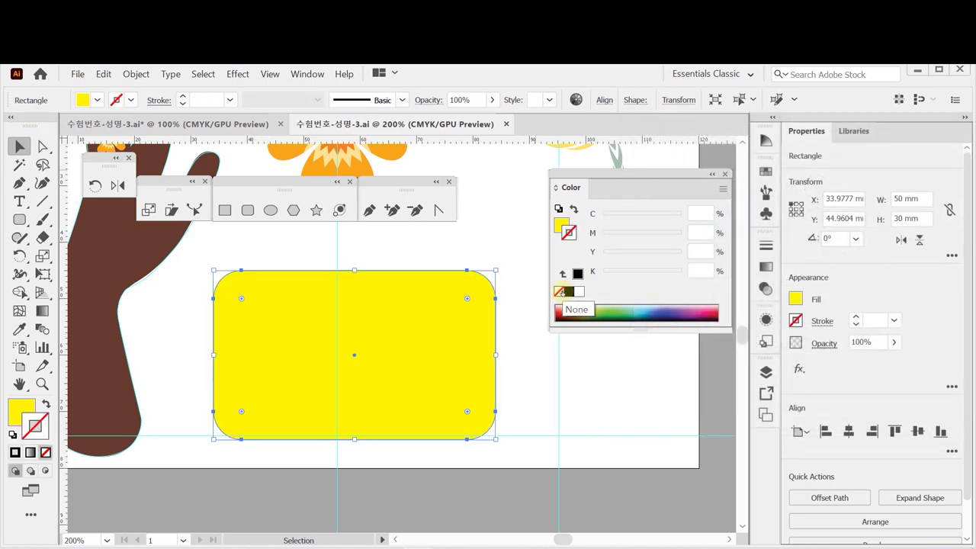
{"action": "double_click", "coordinate": [569, 188]}
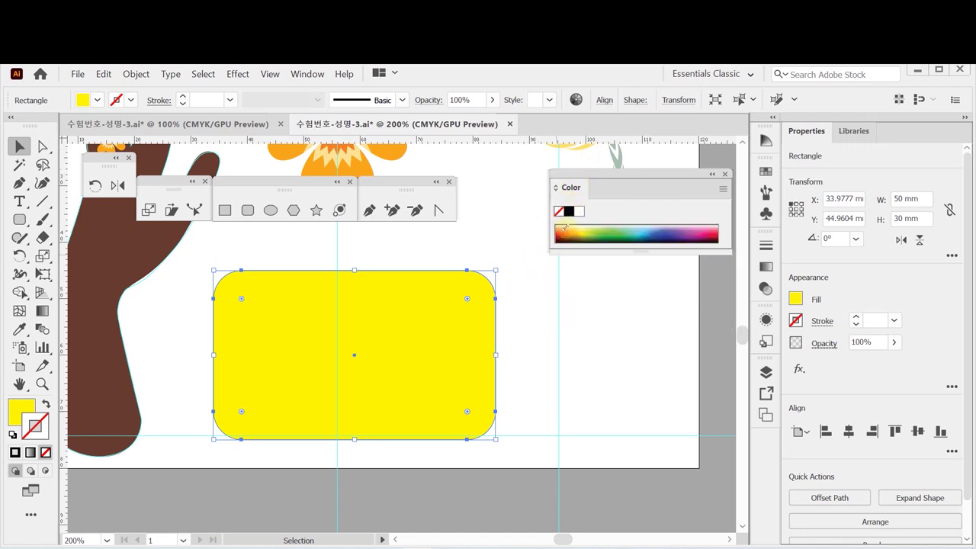
{"action": "key", "text": "ctrl+s"}
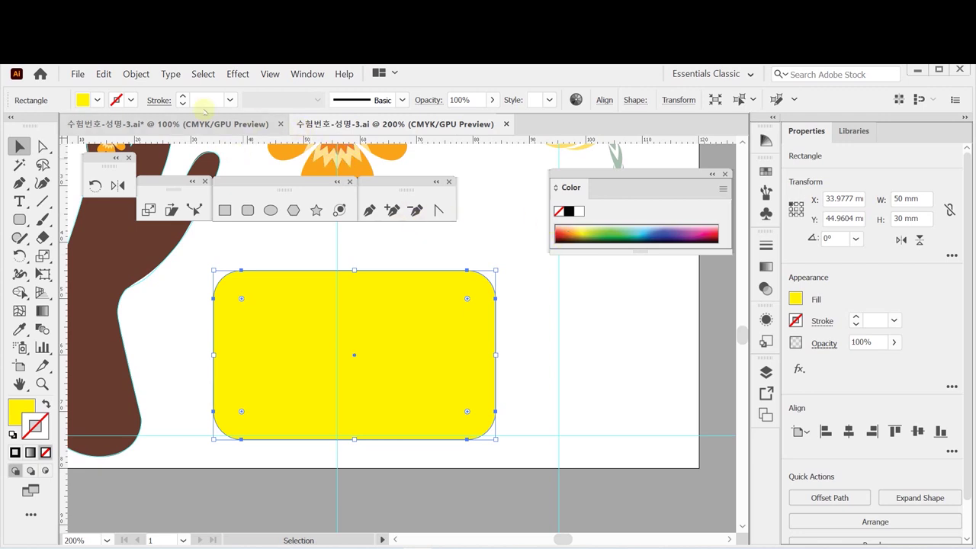
Step: Start a 3D Extrude & Bevel effect on the yellow rectangle with a freehand rotation of about 53°, -19° and 9°
{"action": "left_click", "coordinate": [237, 73]}
{"action": "mouse_move", "coordinate": [260, 166]}
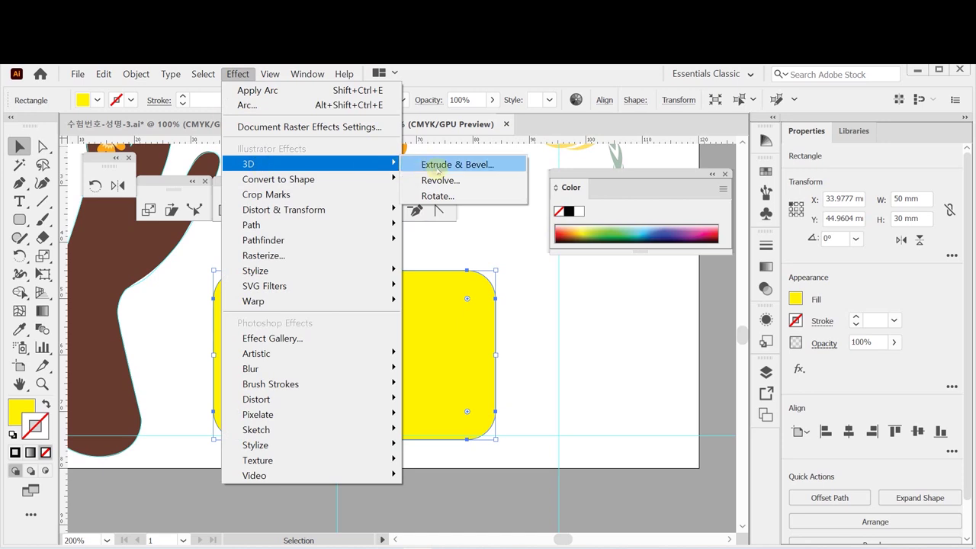
{"action": "left_click", "coordinate": [439, 166]}
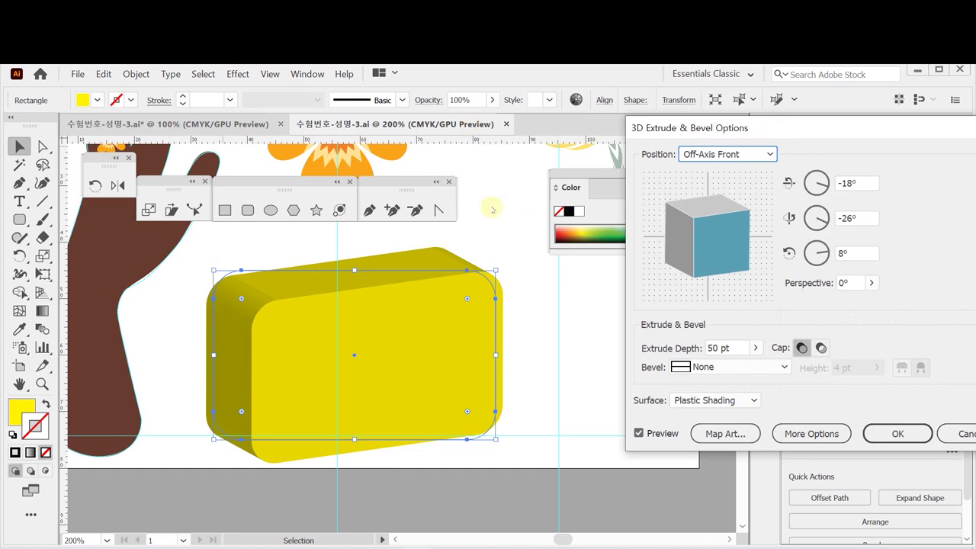
{"action": "left_click_drag", "start_coordinate": [669, 127], "coordinate": [576, 139]}
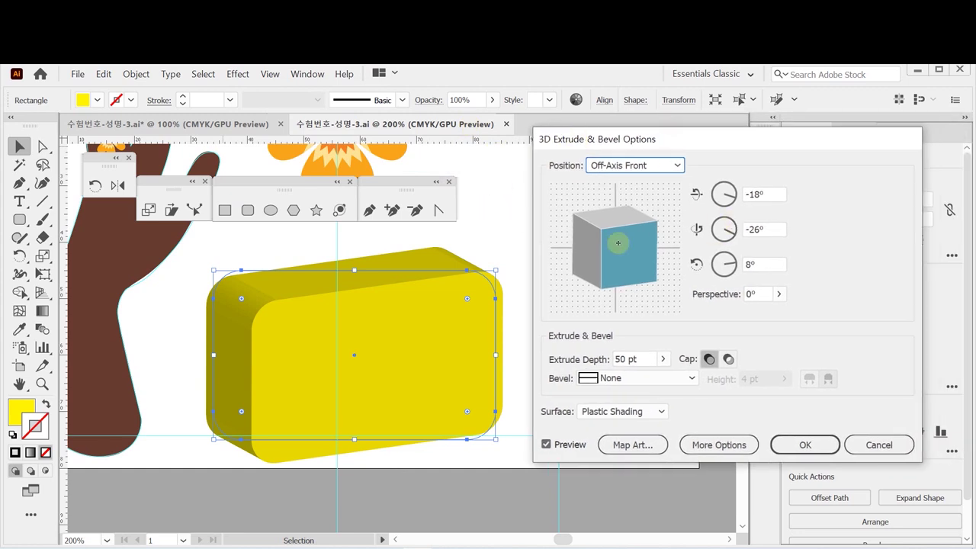
{"action": "left_click_drag", "start_coordinate": [638, 248], "coordinate": [630, 223]}
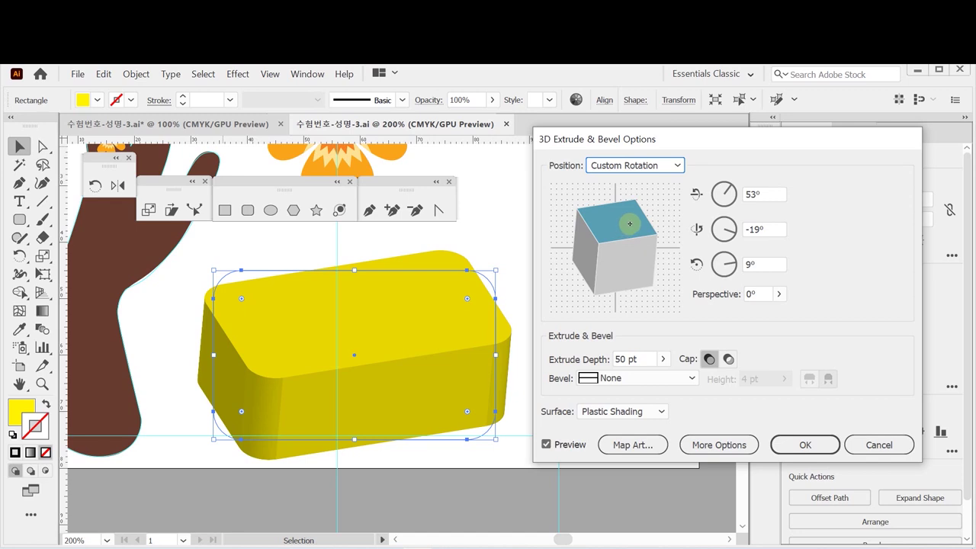
Step: Set the 3D rotation to 60° about X, 30° about Y and -13° about Z, with a perspective of 60°
{"action": "left_click", "coordinate": [760, 194]}
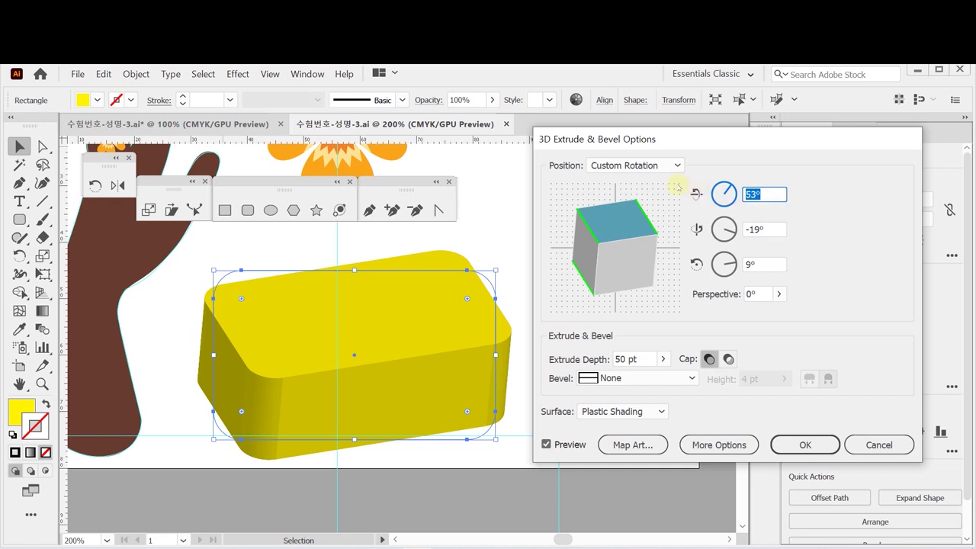
{"action": "type", "text": "60"}
{"action": "key", "text": "Tab"}
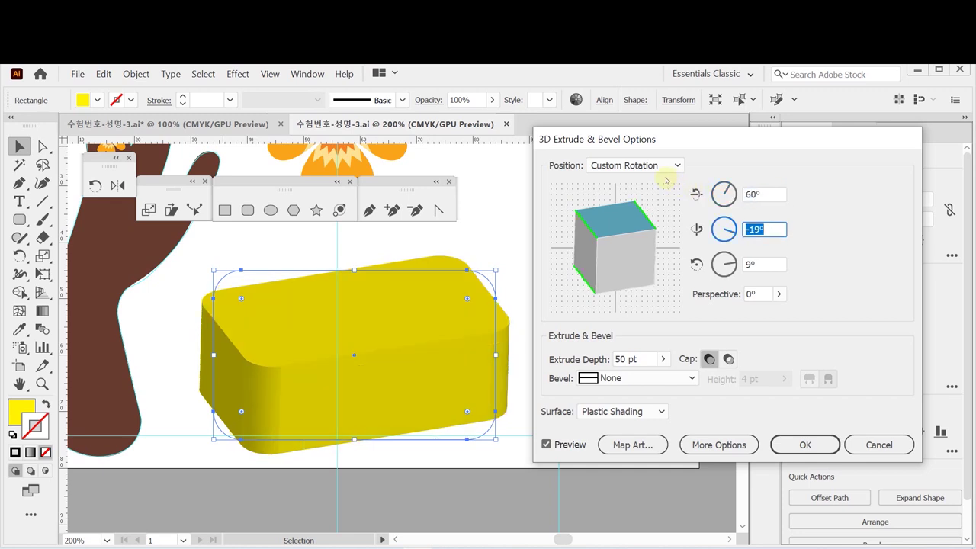
{"action": "type", "text": "30"}
{"action": "key", "text": "Tab"}
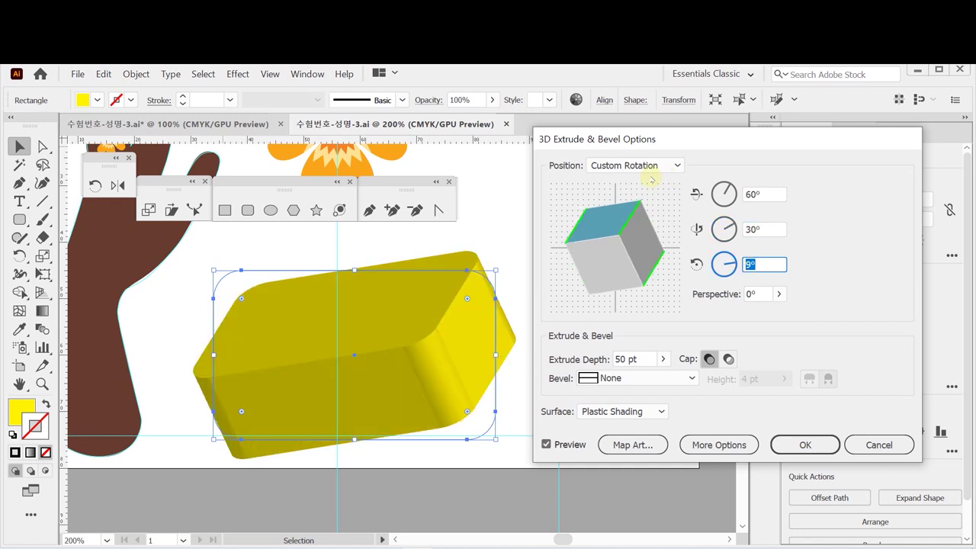
{"action": "type", "text": "-13"}
{"action": "key", "text": "Tab"}
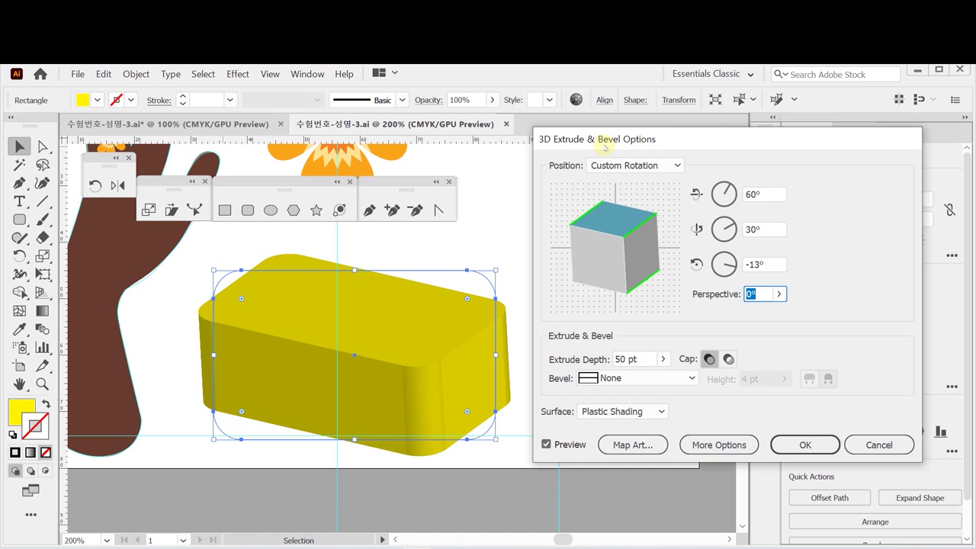
{"action": "type", "text": "60"}
{"action": "key", "text": "Tab"}
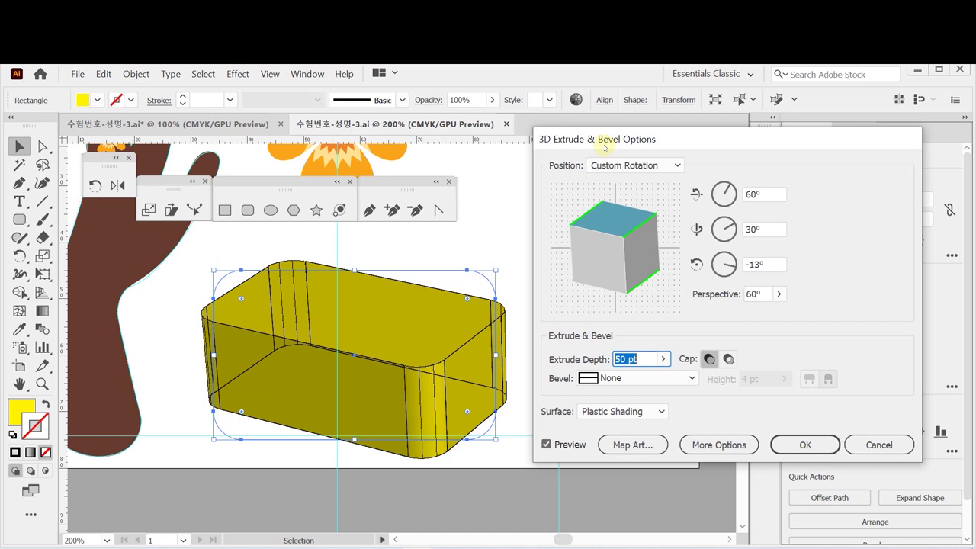
Step: Set the extrude depth to 45 pt, apply the 3D Extrude & Bevel effect and save the document
{"action": "key", "text": "Tab"}
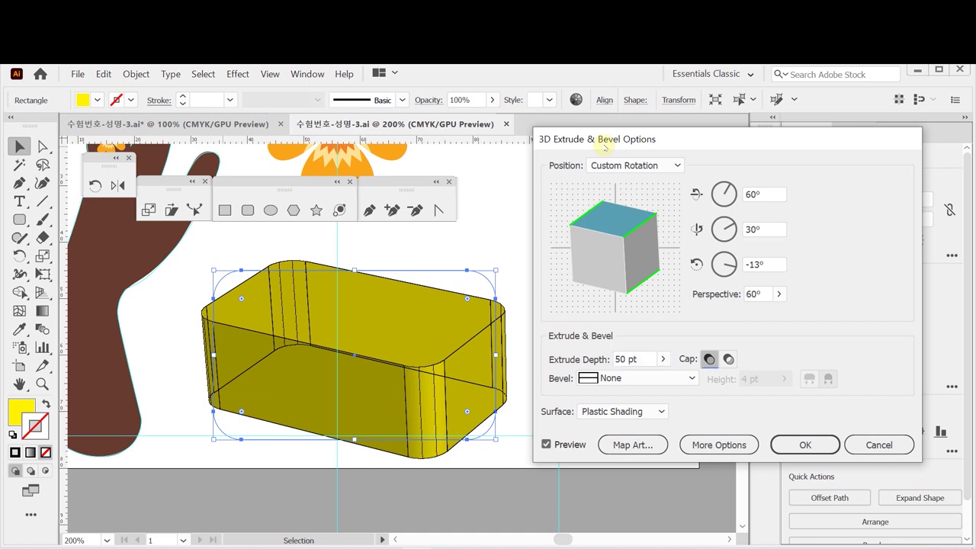
{"action": "key", "text": "shift+Tab"}
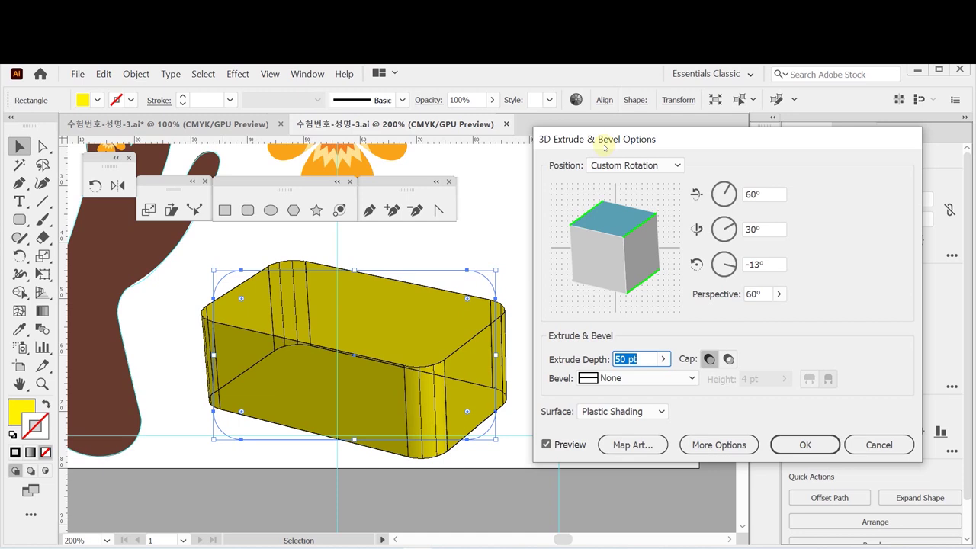
{"action": "type", "text": "4"}
{"action": "key", "text": "Tab"}
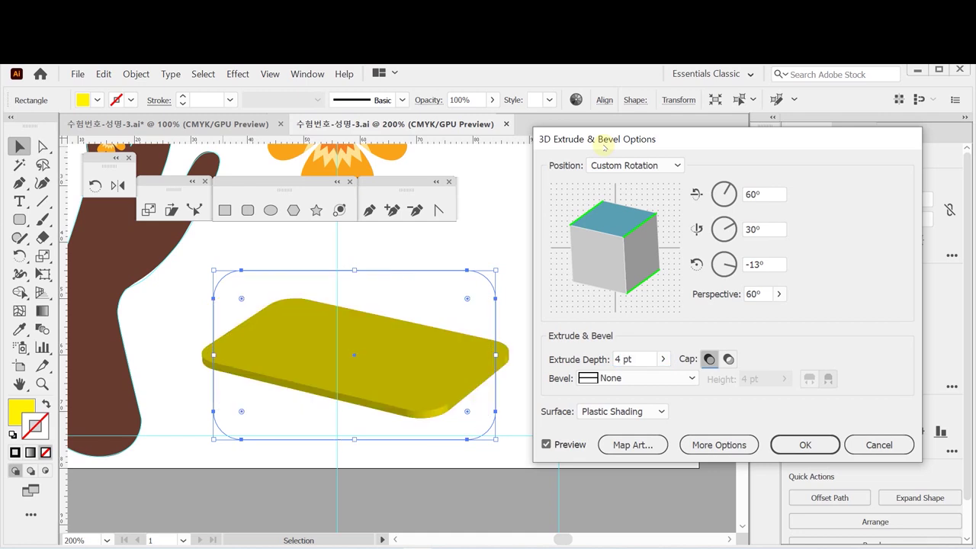
{"action": "left_click", "coordinate": [577, 362]}
{"action": "type", "text": "45"}
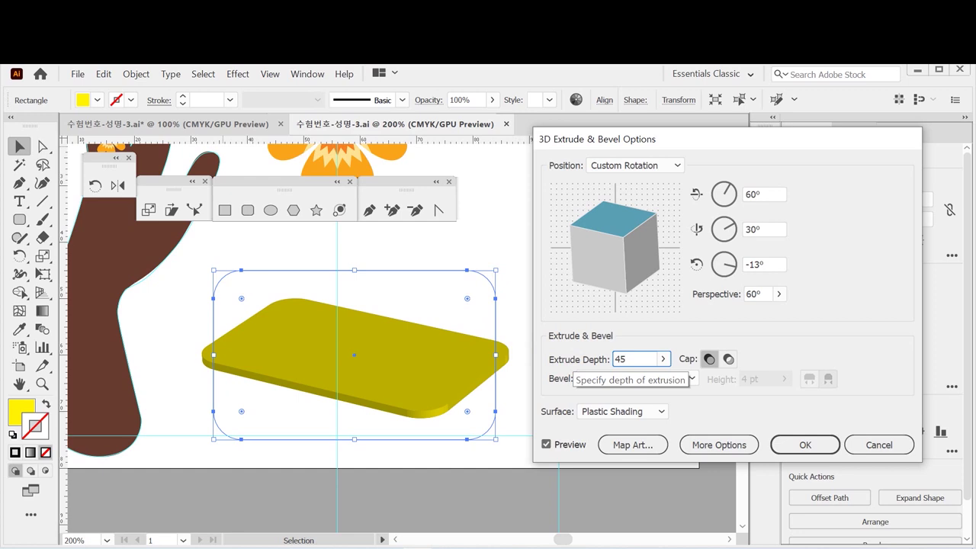
{"action": "key", "text": "Tab"}
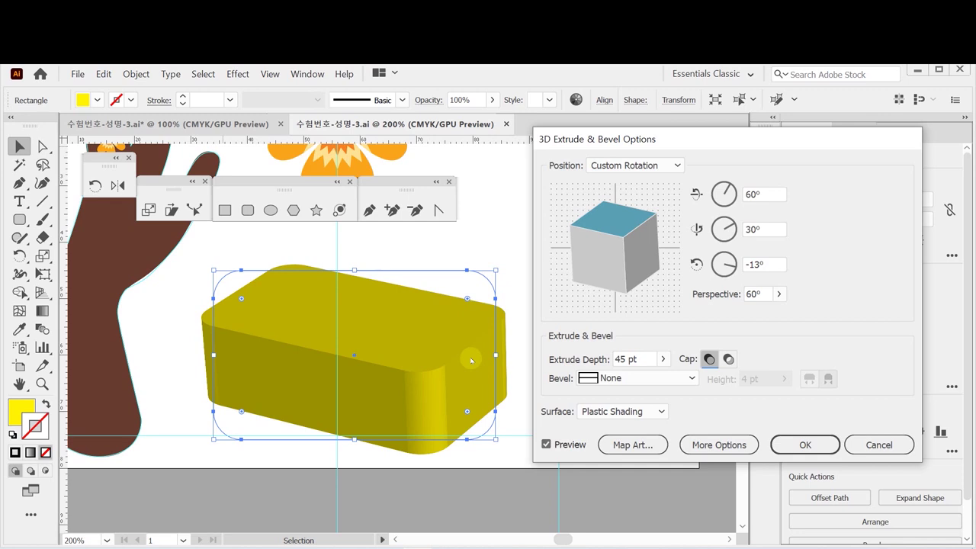
{"action": "left_click", "coordinate": [803, 445]}
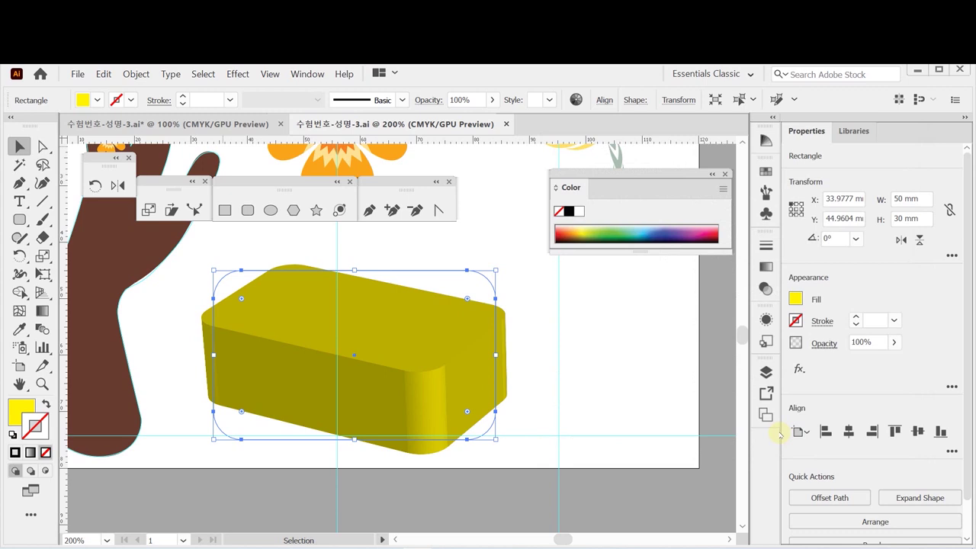
{"action": "key", "text": "ctrl+s"}
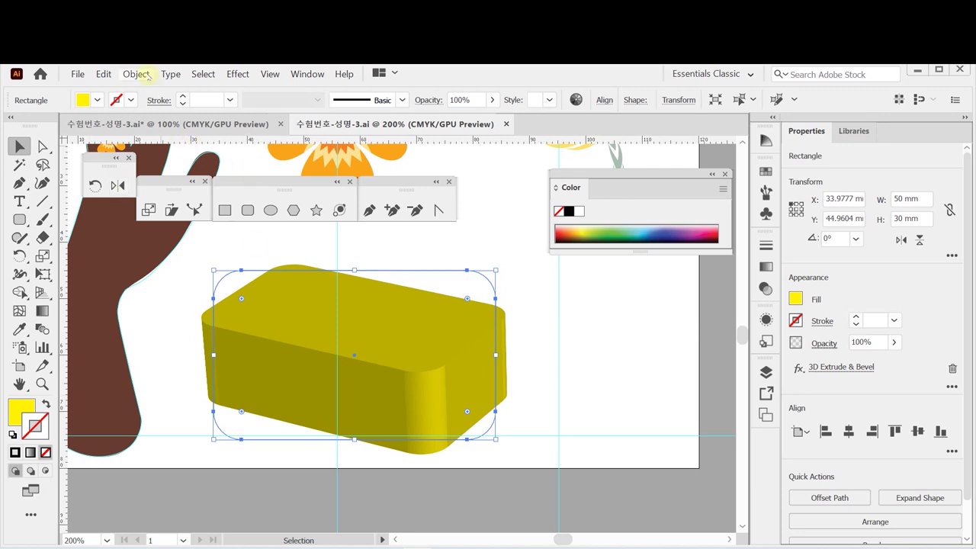
Step: Expand the appearance of the extruded yellow box and ungroup the result
{"action": "key", "text": "ctrl+y"}
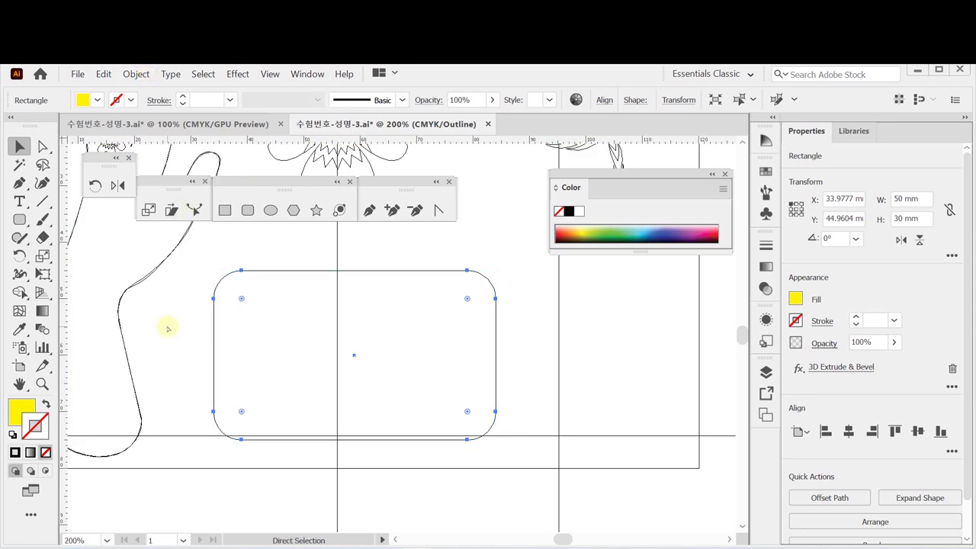
{"action": "key", "text": "ctrl+y"}
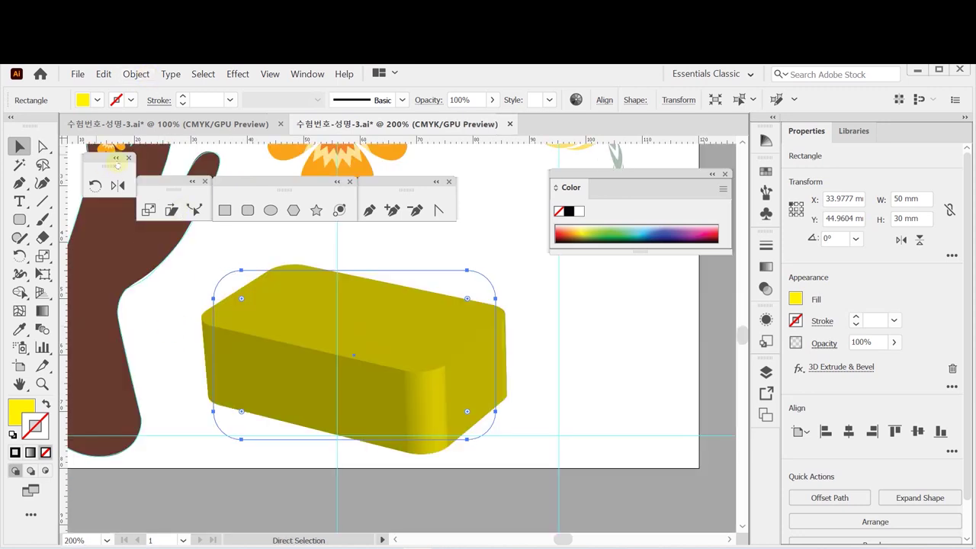
{"action": "left_click", "coordinate": [136, 74]}
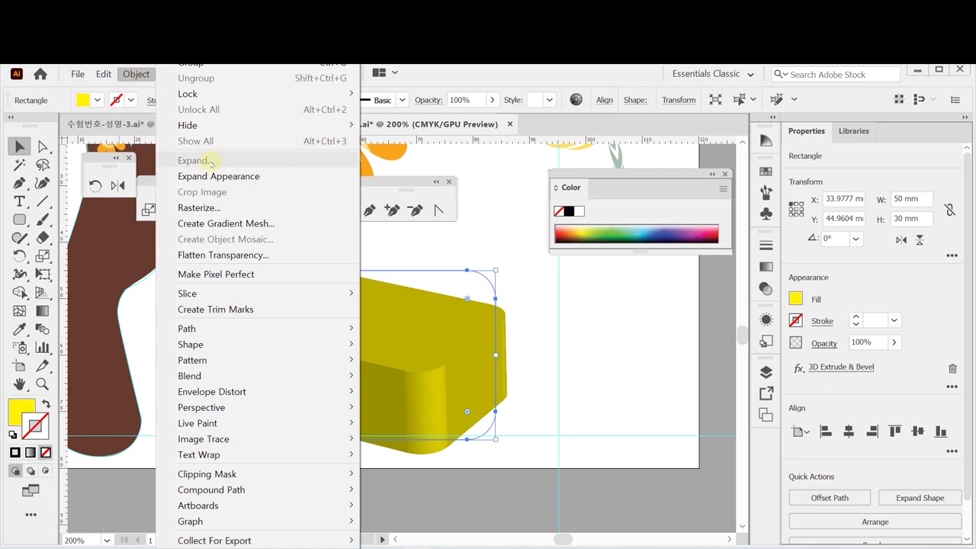
{"action": "left_click", "coordinate": [229, 178]}
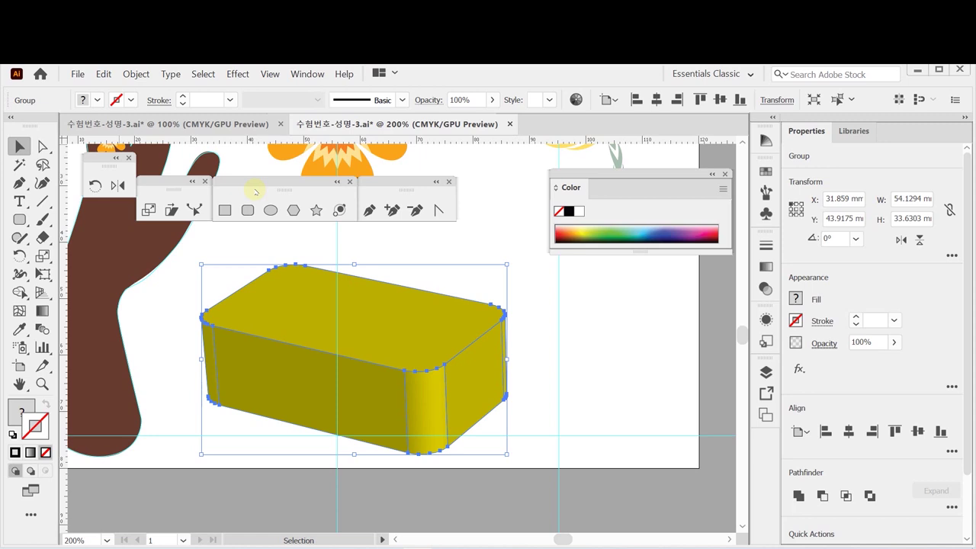
{"action": "right_click", "coordinate": [341, 311]}
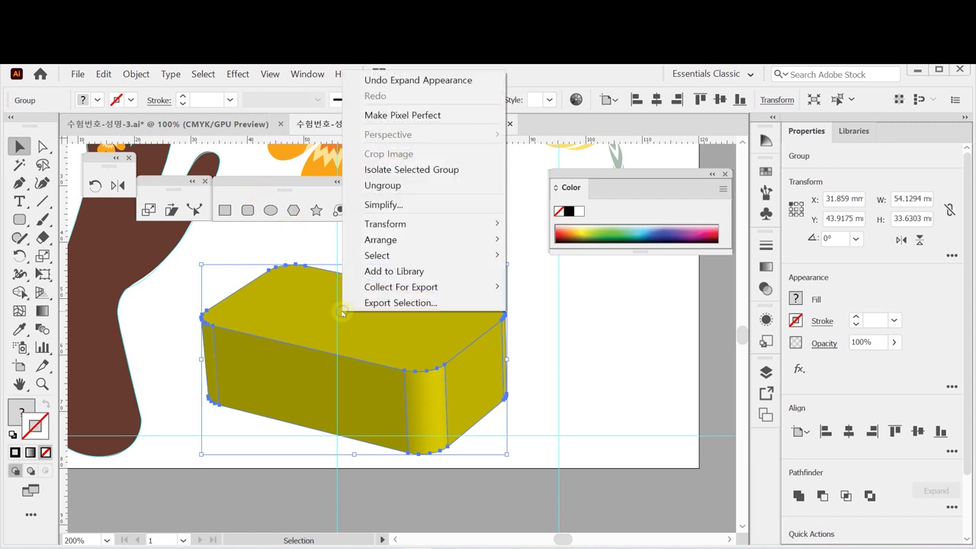
{"action": "left_click", "coordinate": [413, 186]}
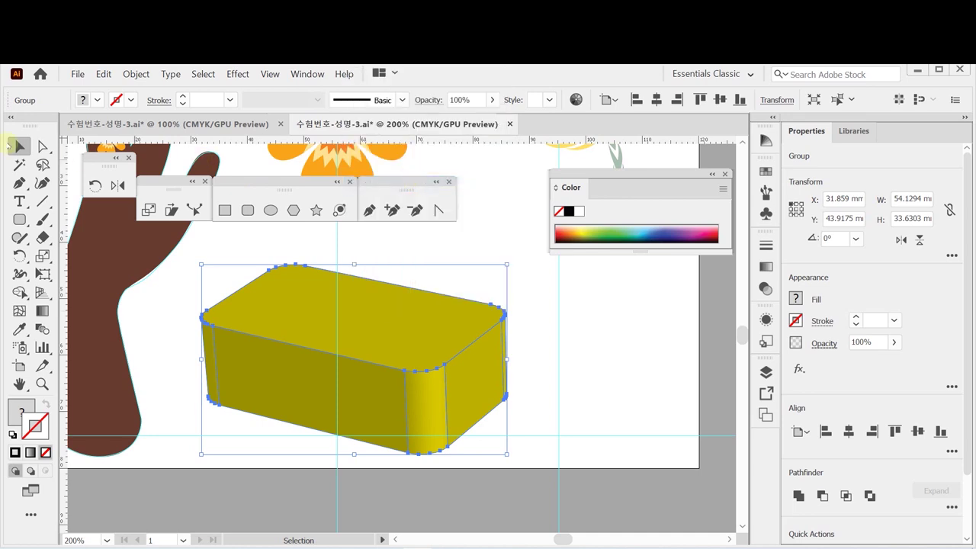
Step: Isolate the expanded box group and select its top face
{"action": "left_click", "coordinate": [191, 279]}
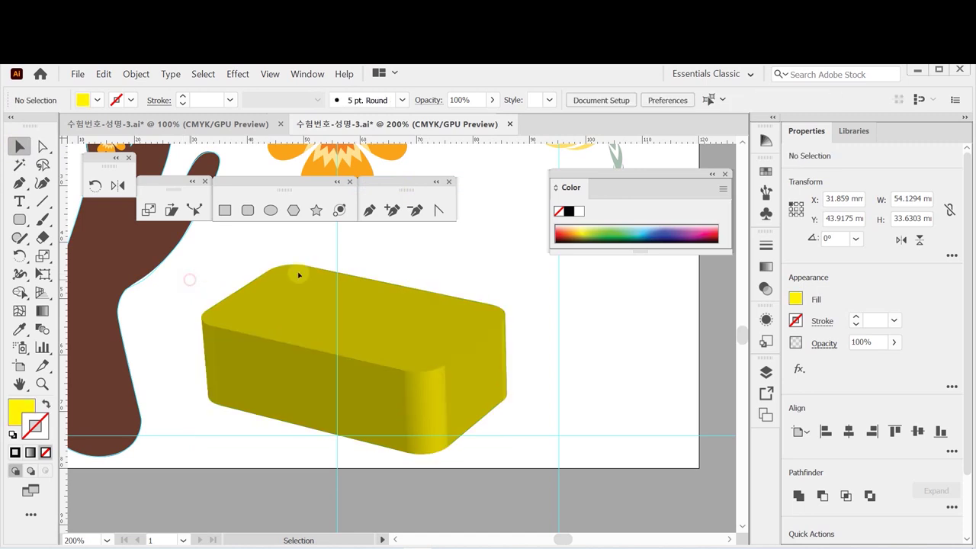
{"action": "left_click", "coordinate": [327, 312]}
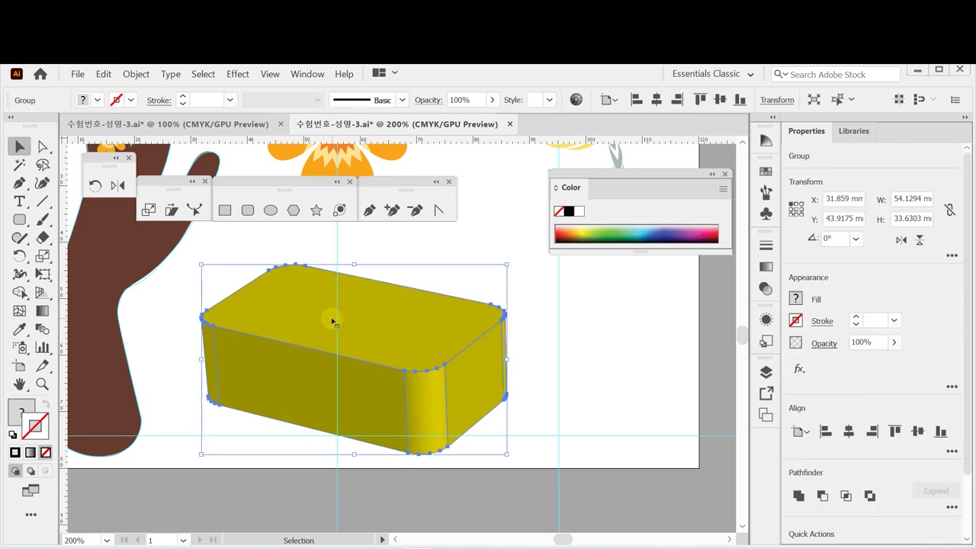
{"action": "double_click", "coordinate": [319, 321]}
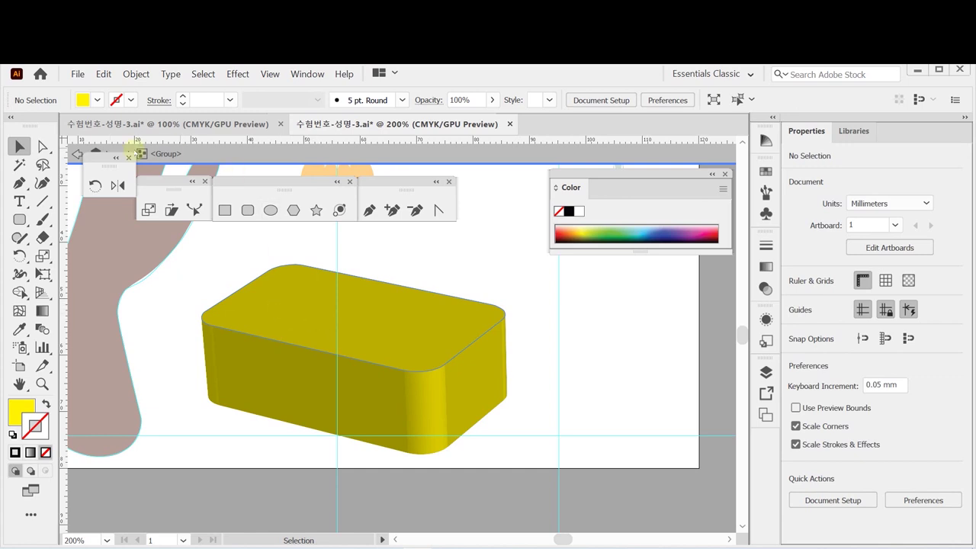
{"action": "left_click_drag", "start_coordinate": [98, 163], "coordinate": [98, 186]}
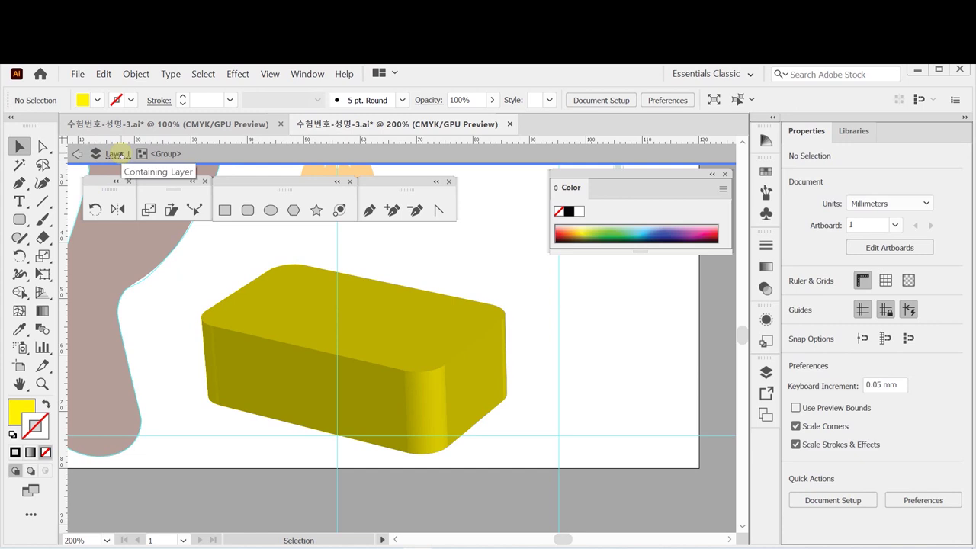
{"action": "left_click", "coordinate": [282, 304]}
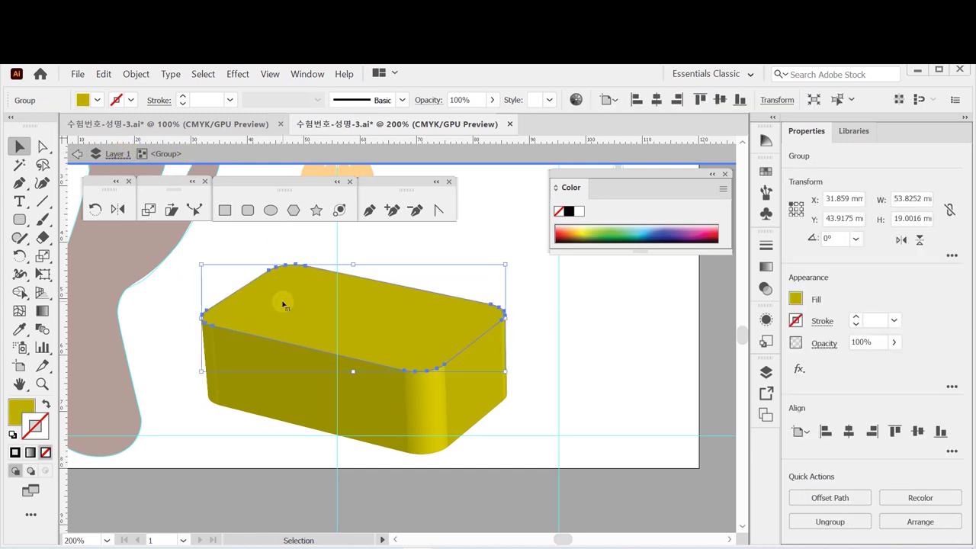
{"action": "left_click", "coordinate": [294, 394]}
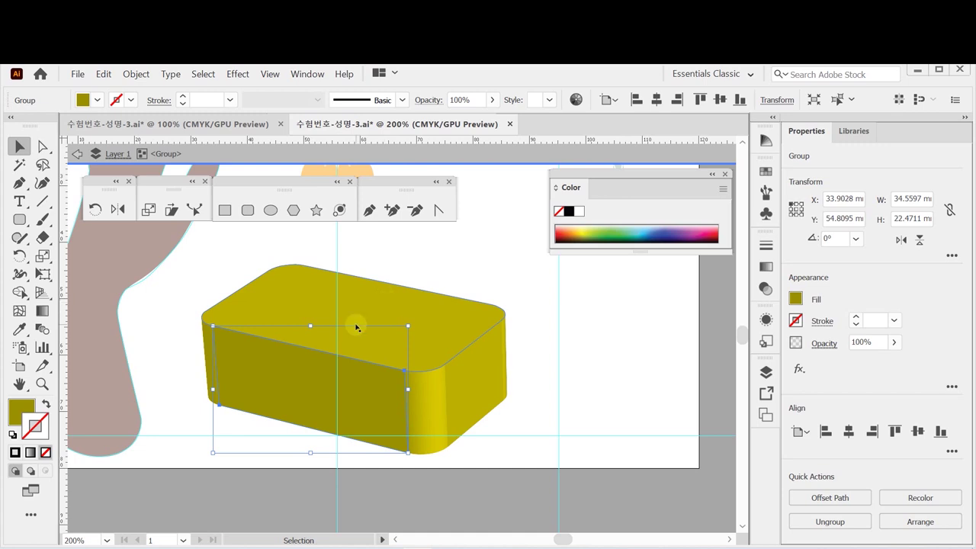
{"action": "left_click", "coordinate": [353, 311]}
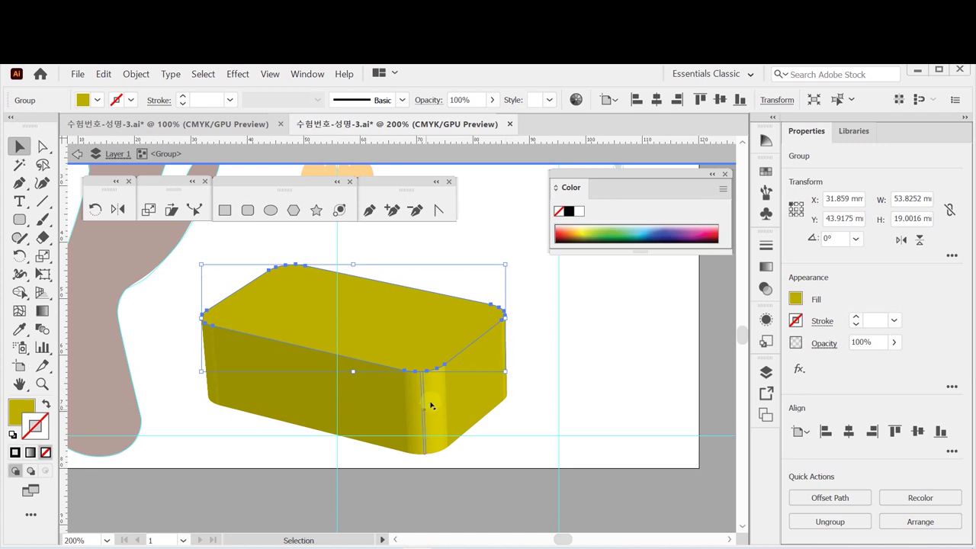
Step: Duplicate the top face about 7.3 mm lower and give the copy a black 1 pt stroke without fill
{"action": "scroll", "coordinate": [381, 328], "scroll_direction": "down", "scroll_amount": 2}
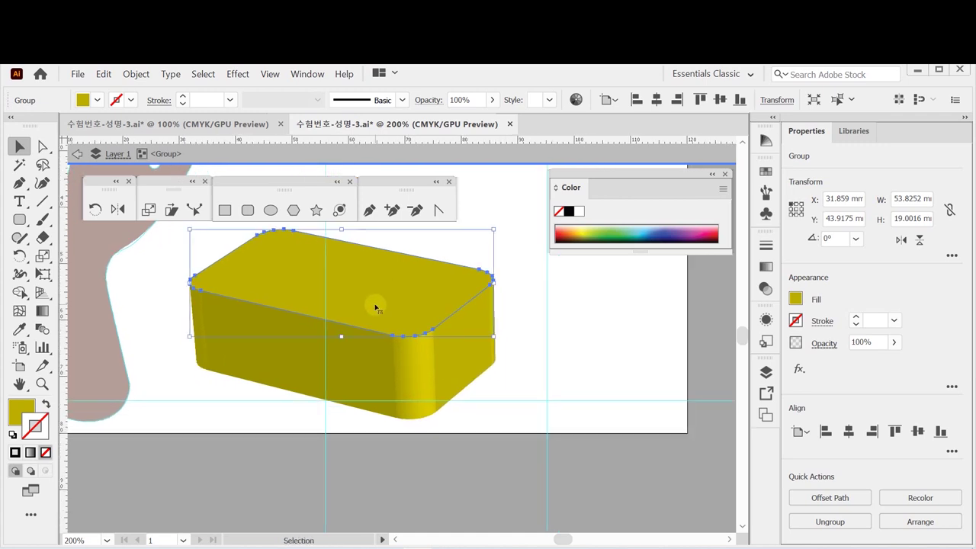
{"action": "left_click_drag", "start_coordinate": [374, 294], "coordinate": [377, 335]}
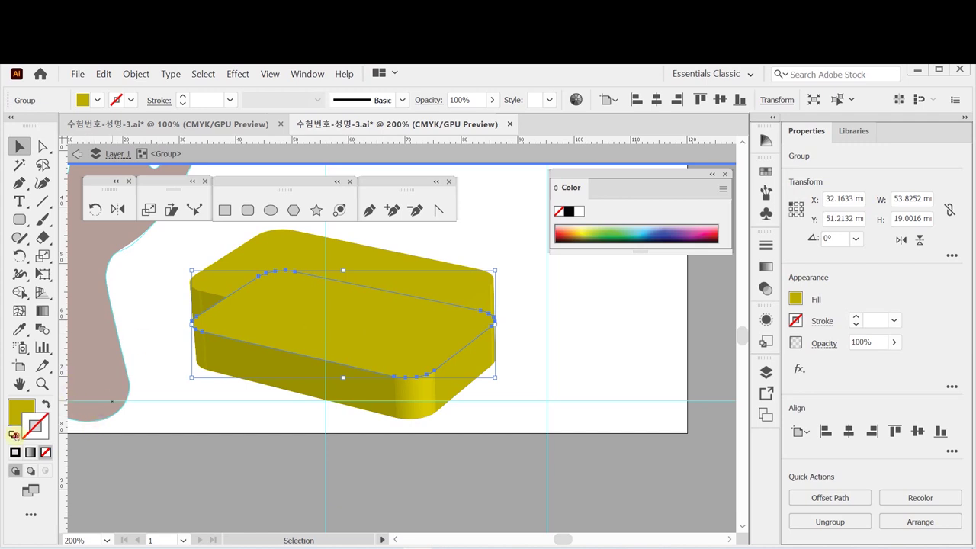
{"action": "left_click", "coordinate": [14, 434]}
{"action": "left_click", "coordinate": [46, 452]}
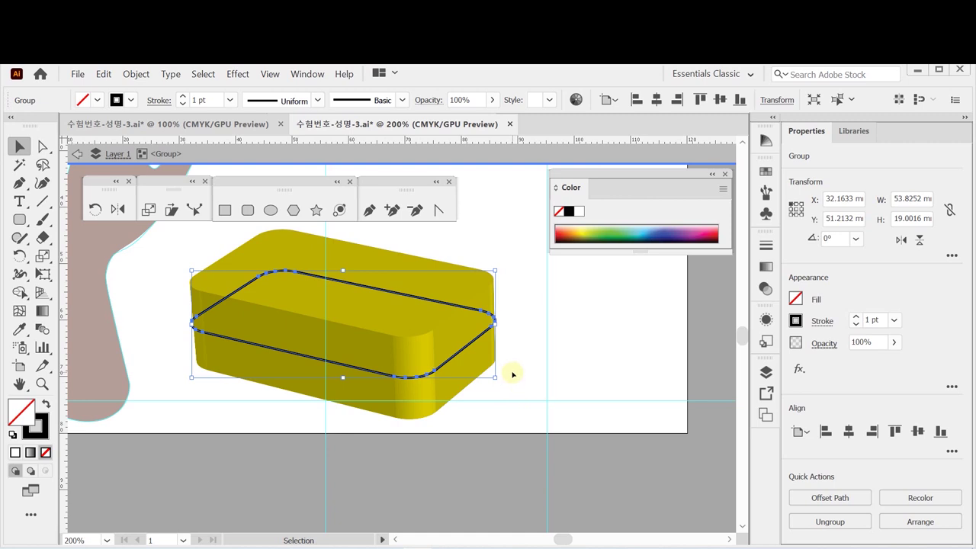
Step: Isolate the black outline and delete its rear segments, keeping only the line along the box's front and side faces
{"action": "double_click", "coordinate": [428, 375]}
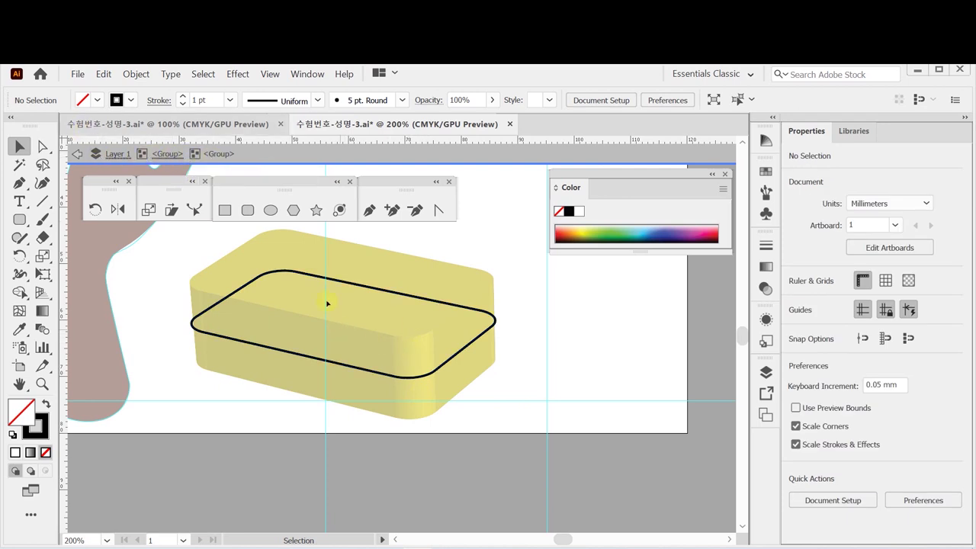
{"action": "left_click", "coordinate": [309, 277]}
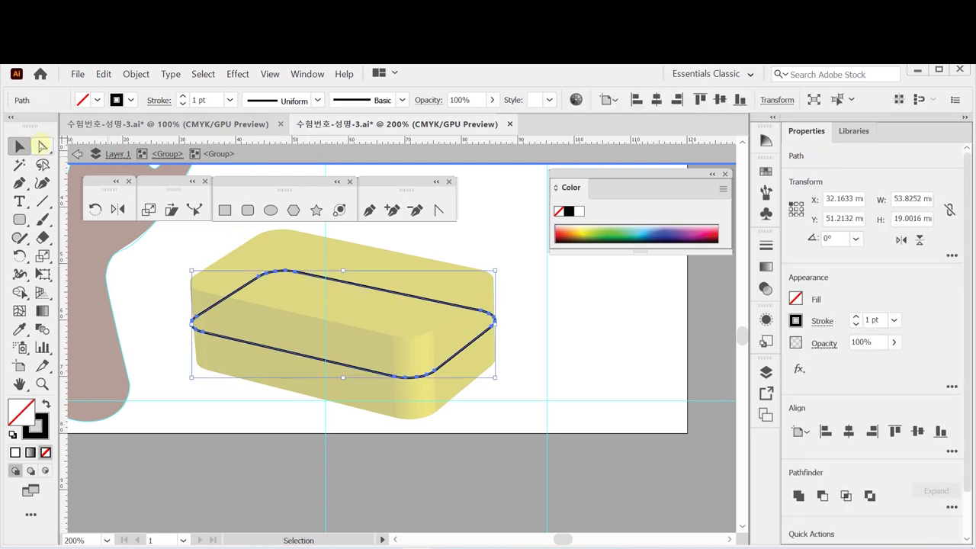
{"action": "left_click", "coordinate": [42, 146]}
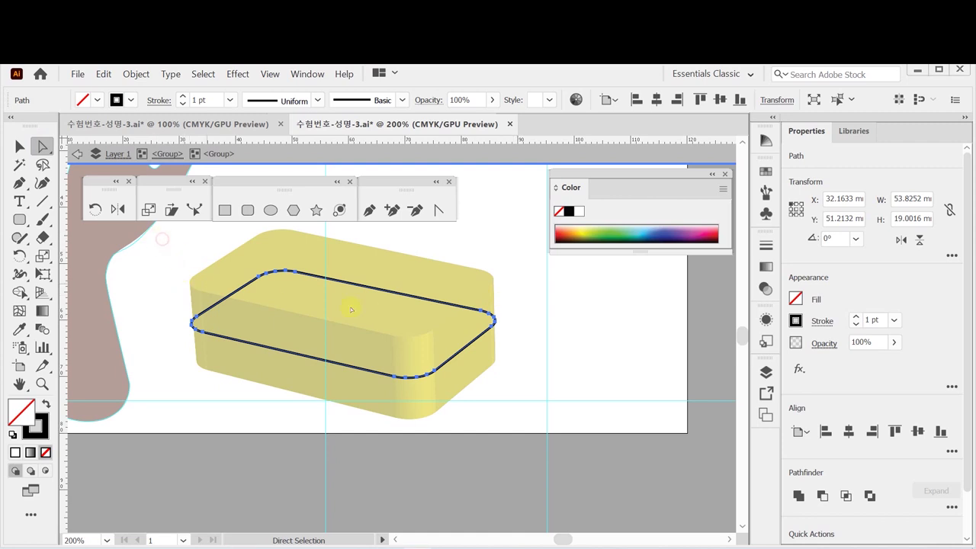
{"action": "left_click", "coordinate": [510, 329]}
{"action": "left_click_drag", "start_coordinate": [160, 236], "coordinate": [517, 322]}
{"action": "key", "text": "Delete"}
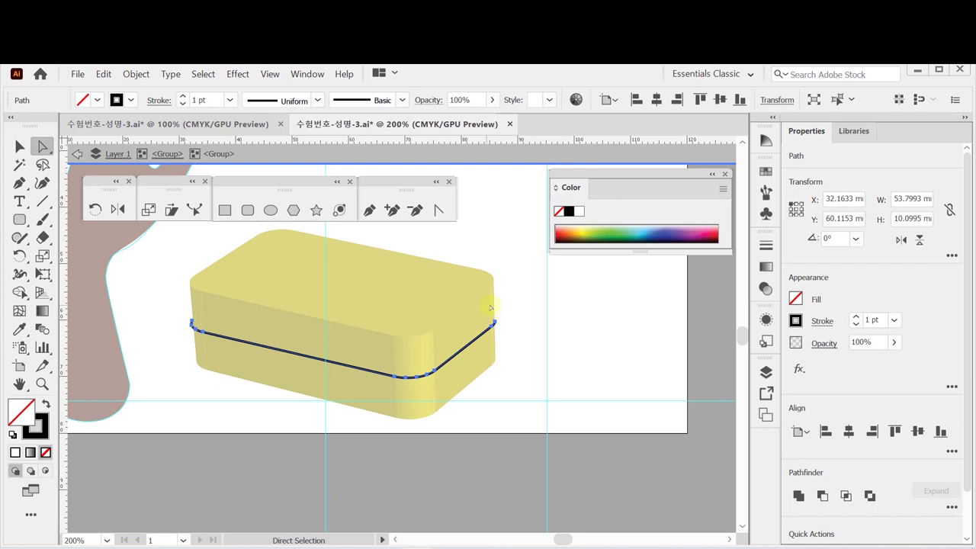
{"action": "left_click", "coordinate": [530, 315]}
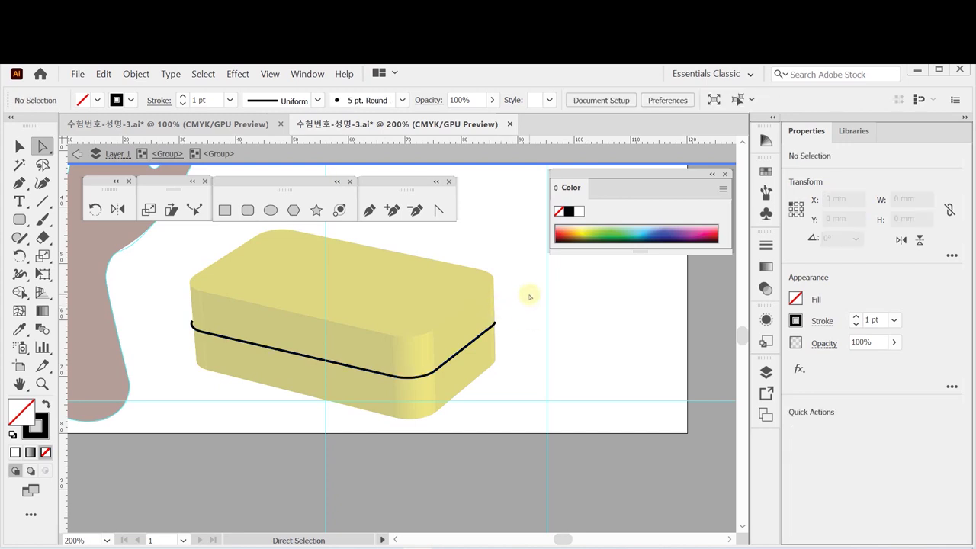
Step: Leave the black line's own group and return to the isolated box group
{"action": "left_click", "coordinate": [19, 146]}
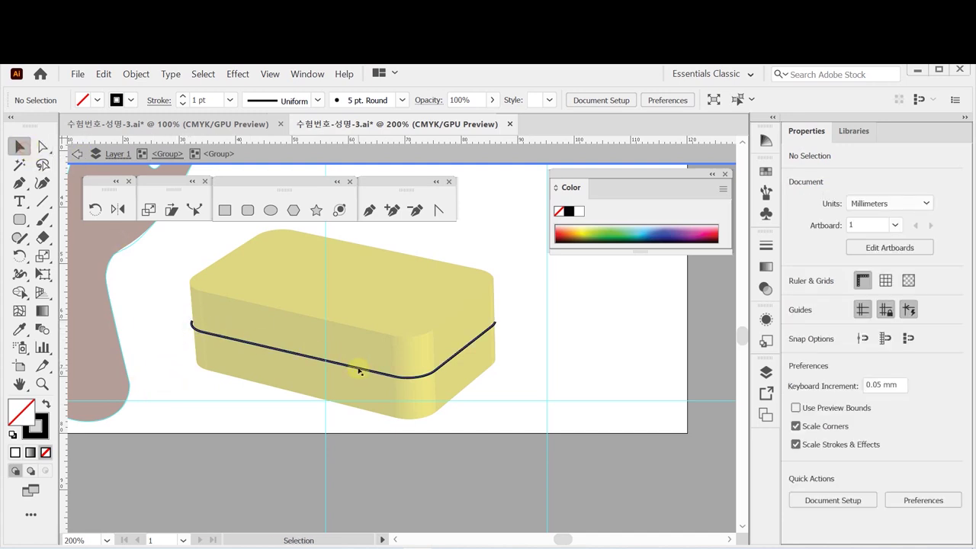
{"action": "left_click", "coordinate": [360, 372]}
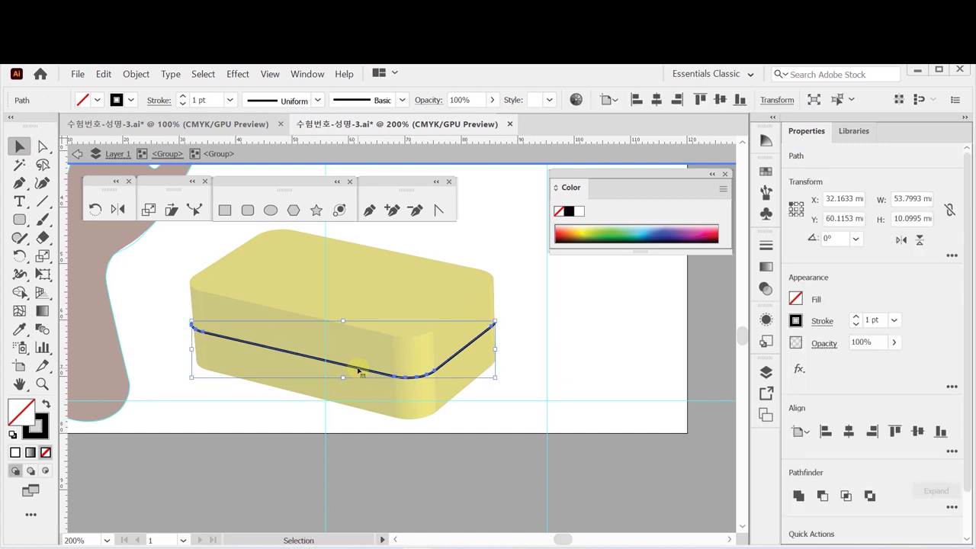
{"action": "key", "text": "a"}
{"action": "key", "text": "v"}
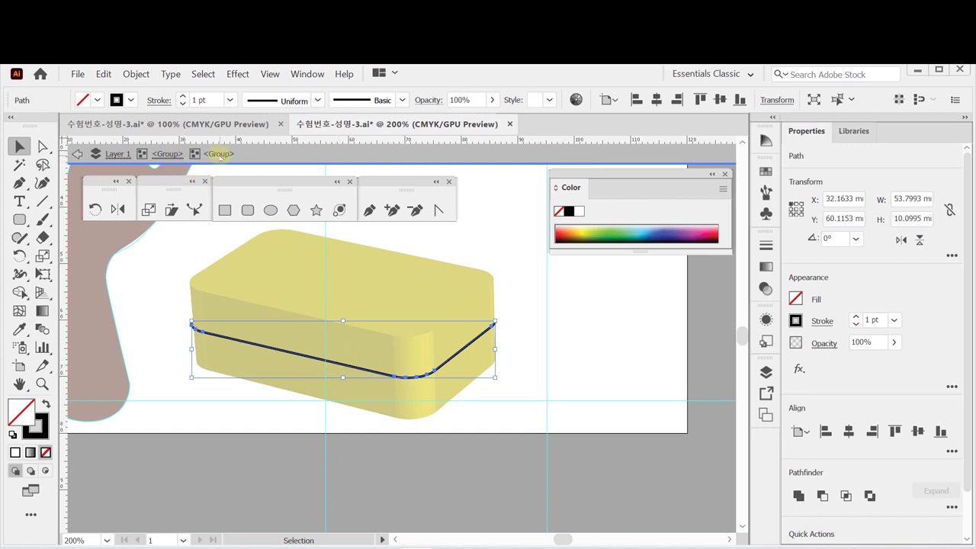
{"action": "left_click", "coordinate": [168, 155]}
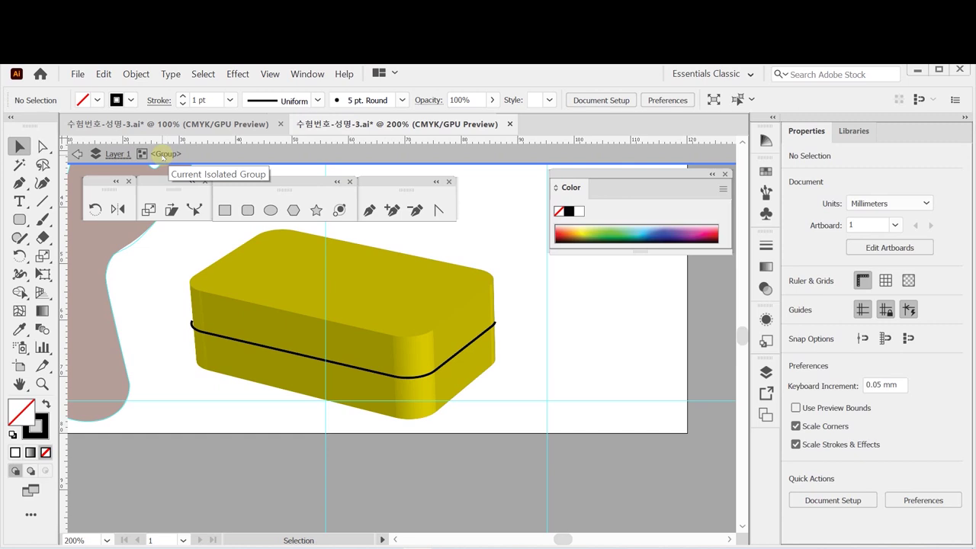
Step: Stretch the black line to a width of about 54.3 mm, extending it slightly past the box's right edge
{"action": "left_click", "coordinate": [459, 355]}
{"action": "key", "text": "ctrl+plus"}
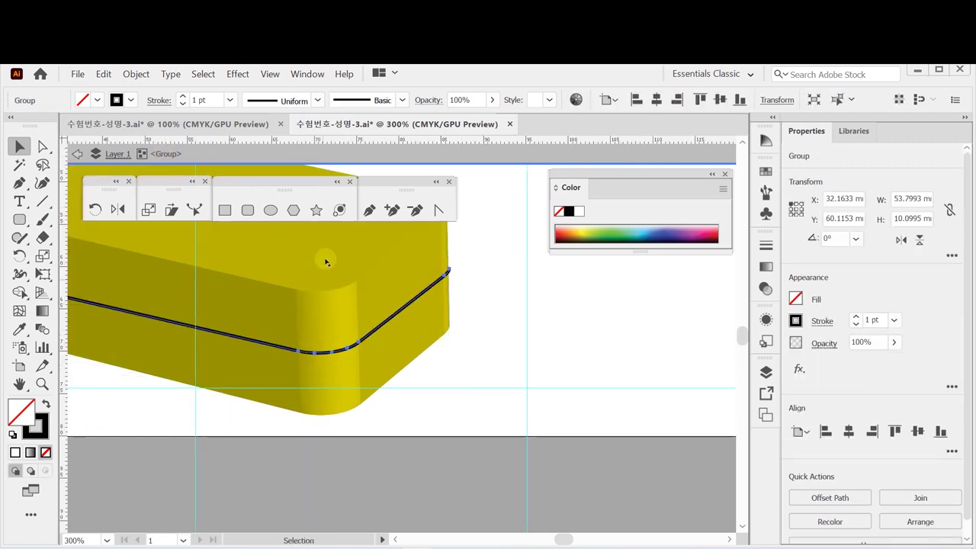
{"action": "scroll", "coordinate": [332, 332], "scroll_direction": "up", "scroll_amount": 2}
{"action": "scroll", "coordinate": [332, 332], "scroll_direction": "left", "scroll_amount": 3}
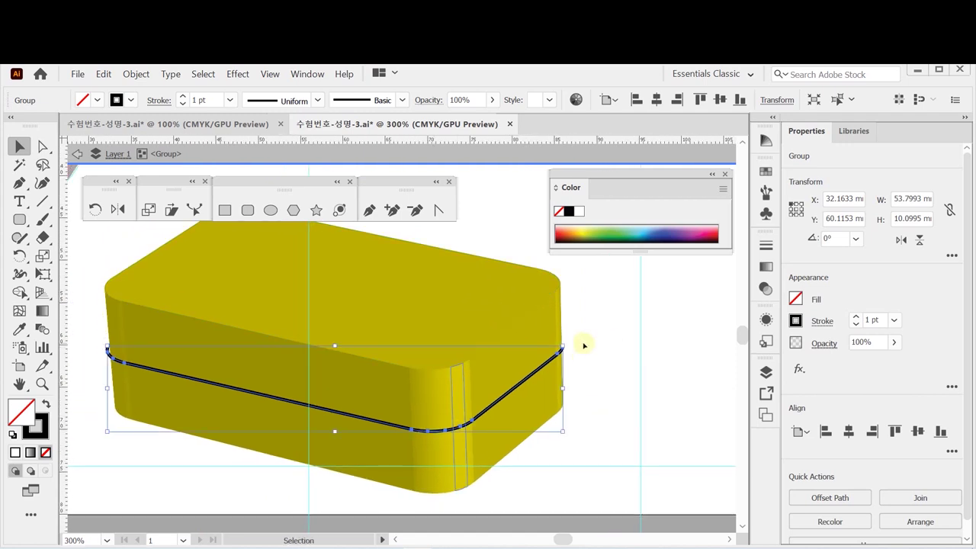
{"action": "left_click_drag", "start_coordinate": [564, 388], "coordinate": [568, 389]}
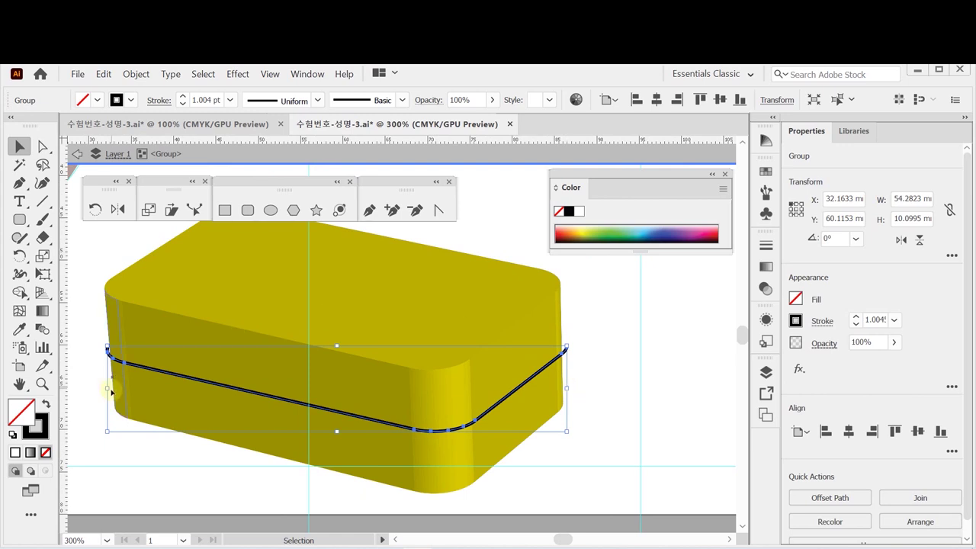
Step: Stretch the black line to about 54.5 mm wide and split the box's faces along it with Pathfinder Divide
{"action": "left_click_drag", "start_coordinate": [570, 389], "coordinate": [572, 388]}
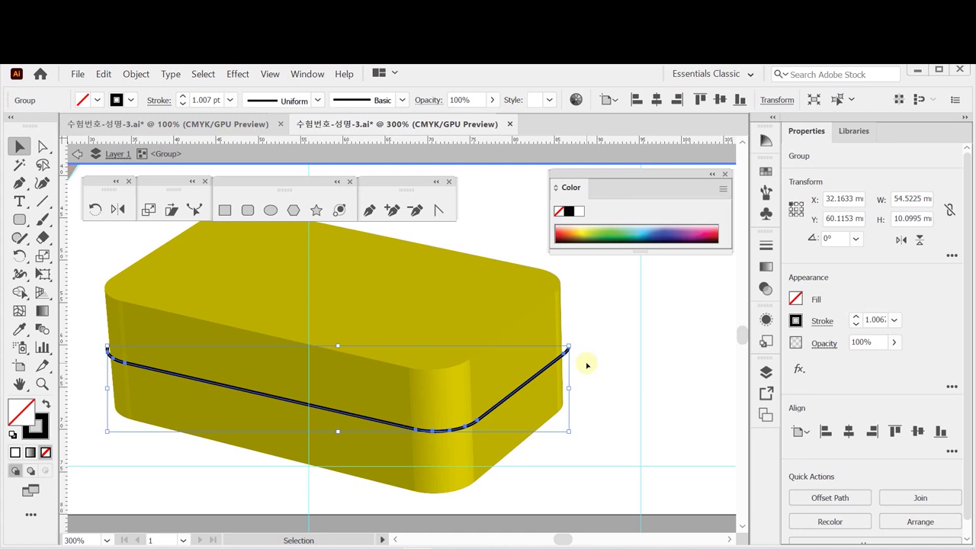
{"action": "key", "text": "a"}
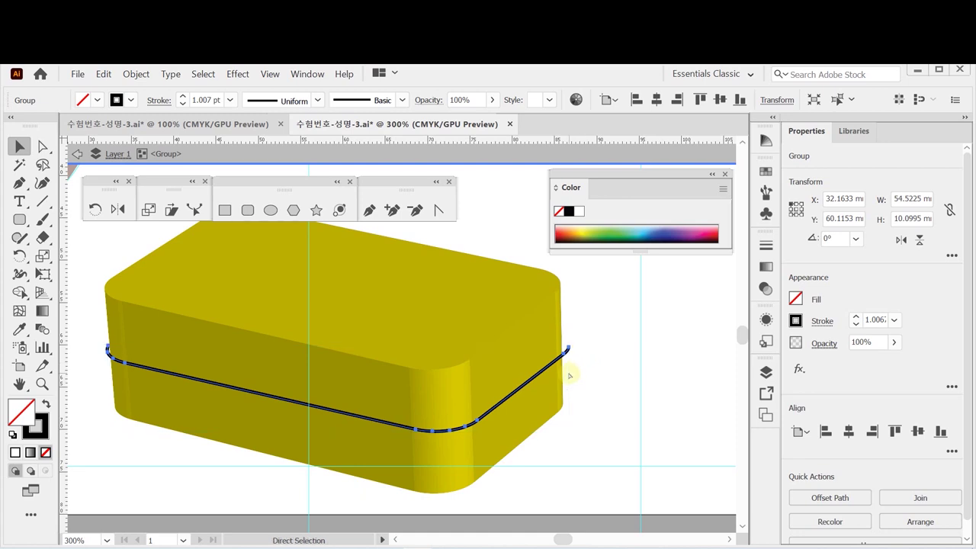
{"action": "key", "text": "v"}
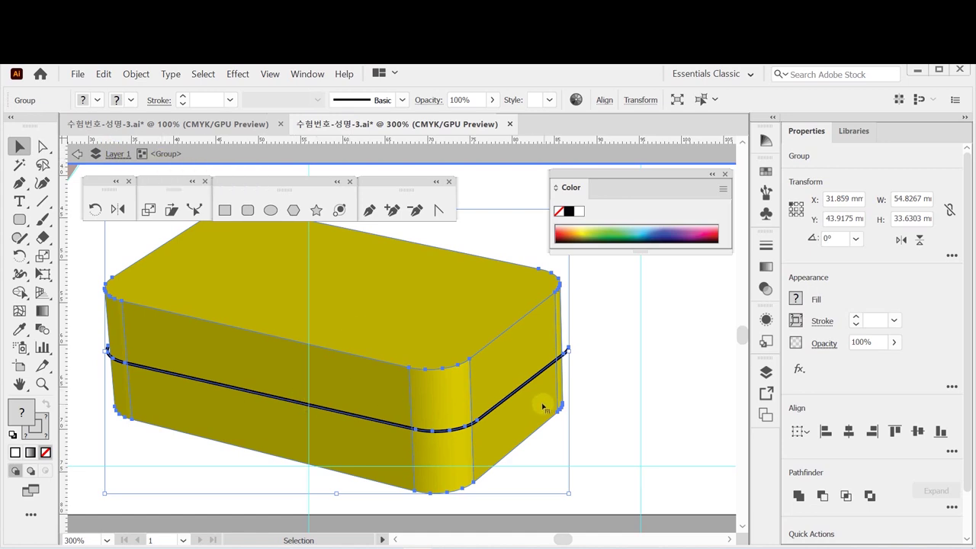
{"action": "scroll", "coordinate": [957, 477], "scroll_direction": "down", "scroll_amount": 2}
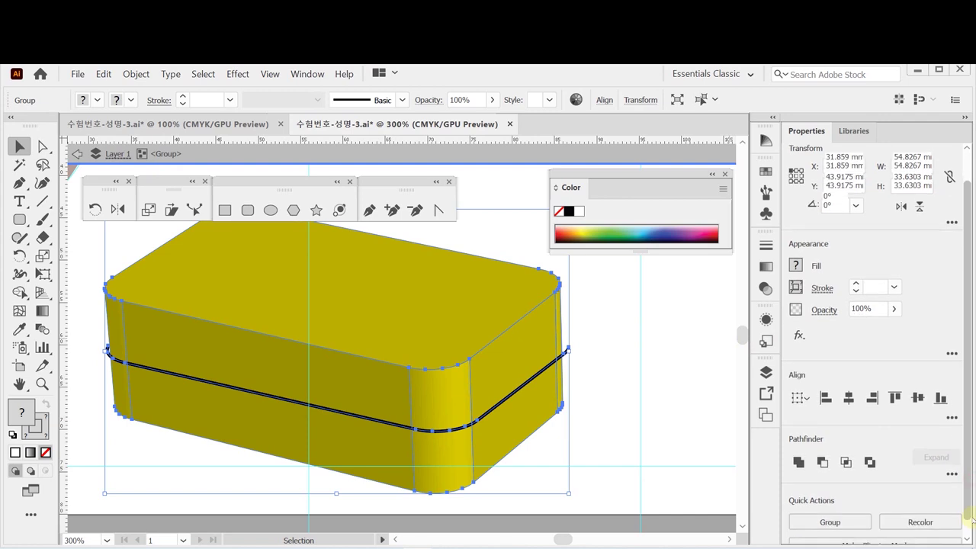
{"action": "left_click", "coordinate": [951, 461]}
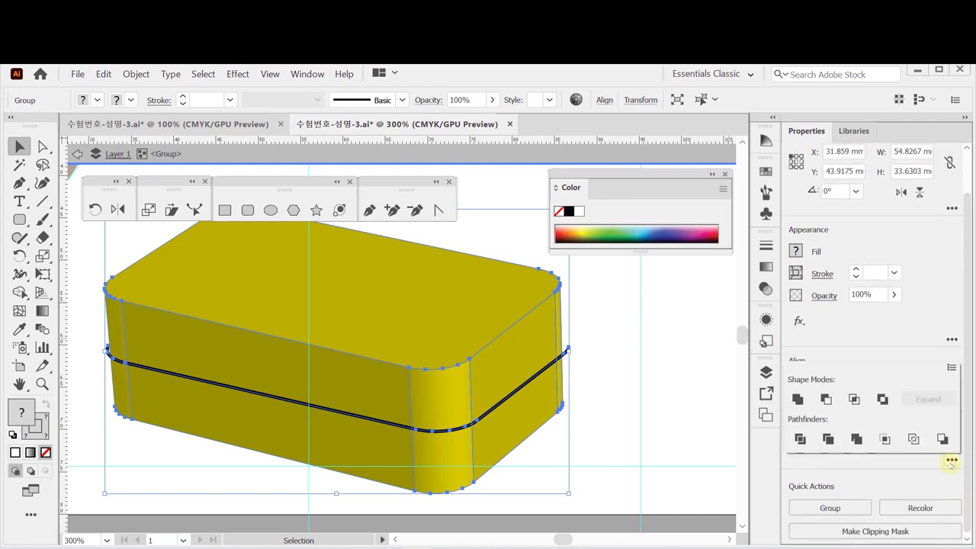
{"action": "left_click", "coordinate": [799, 438]}
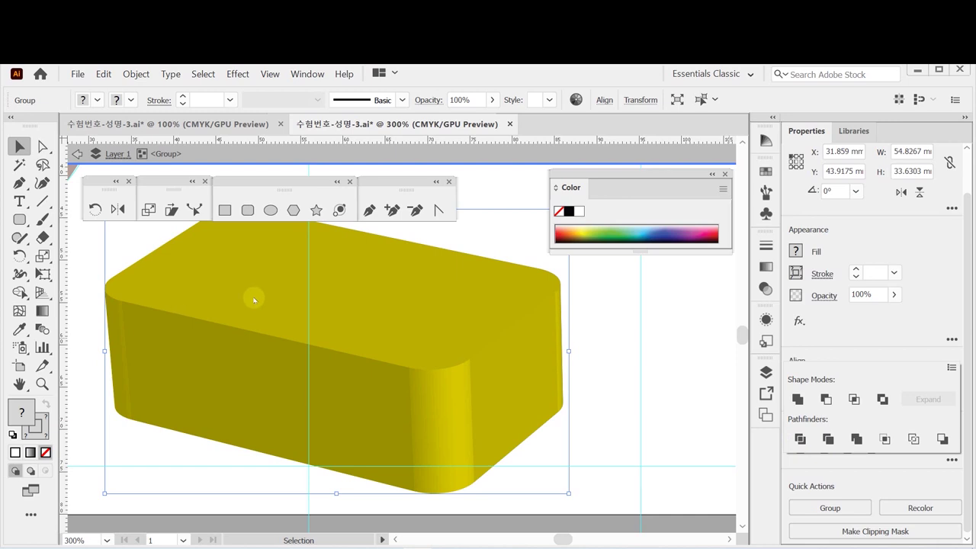
Step: Examine how the box's front face and rounded corner are split by selecting individual pieces above and below the dividing line
{"action": "left_click", "coordinate": [209, 323]}
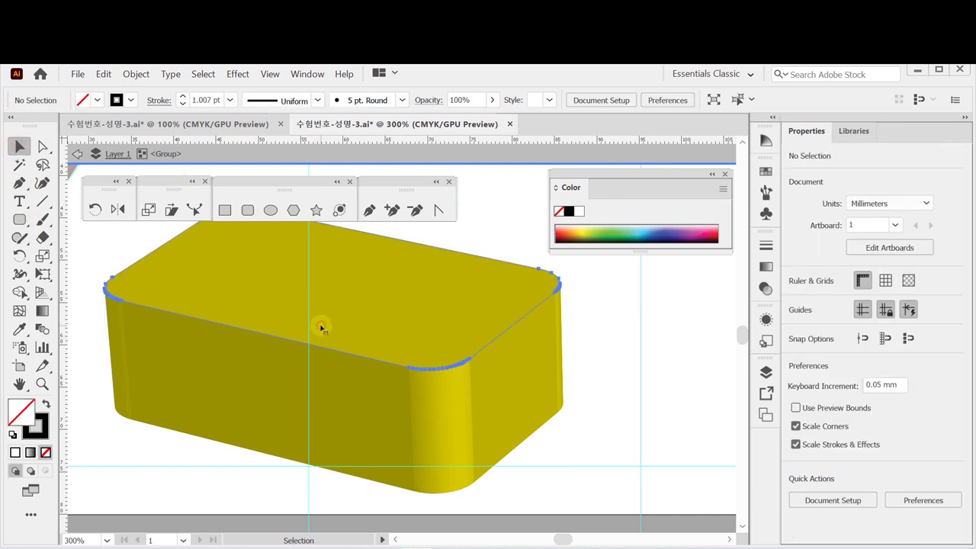
{"action": "left_click", "coordinate": [256, 354]}
{"action": "left_click", "coordinate": [276, 421]}
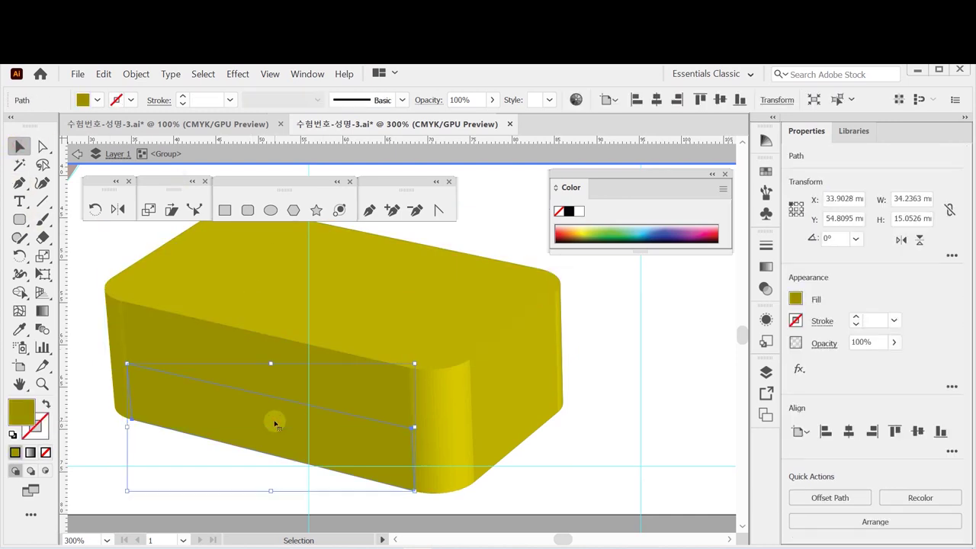
{"action": "left_click", "coordinate": [429, 402]}
{"action": "left_click", "coordinate": [267, 383]}
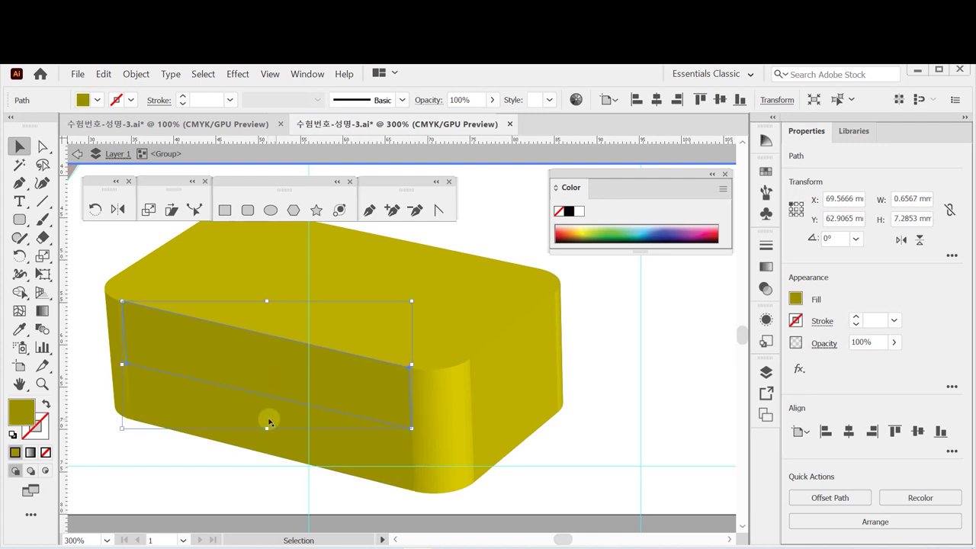
{"action": "left_click", "coordinate": [270, 420]}
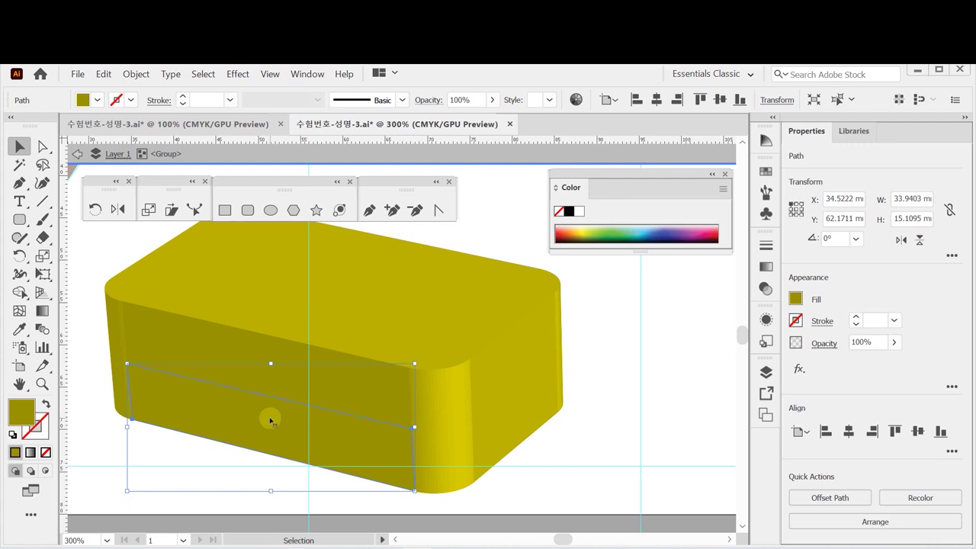
Step: In outline view, unite the left corner slivers with the front face, separately for the part above and below the dividing line
{"action": "key", "text": "a"}
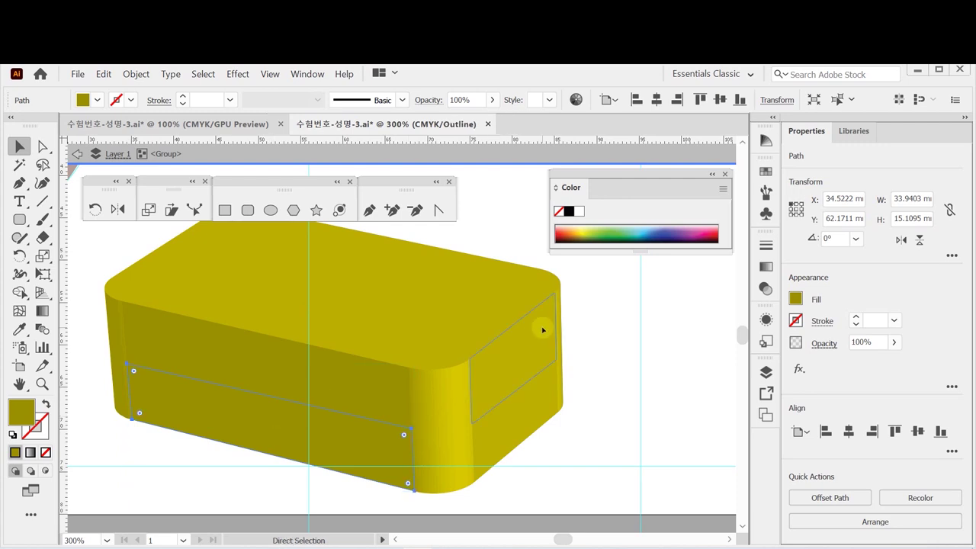
{"action": "key", "text": "ctrl+y"}
{"action": "key", "text": "v"}
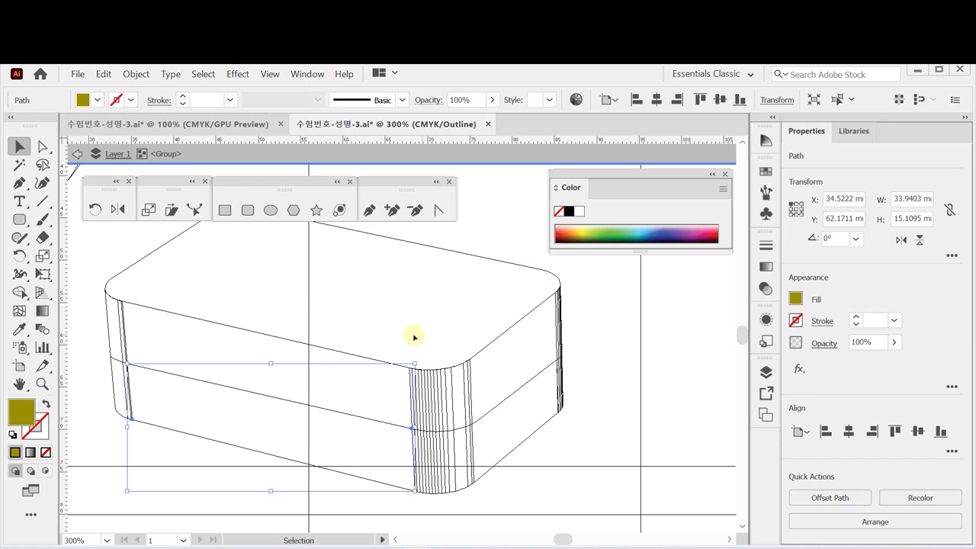
{"action": "left_click_drag", "start_coordinate": [96, 318], "coordinate": [138, 349]}
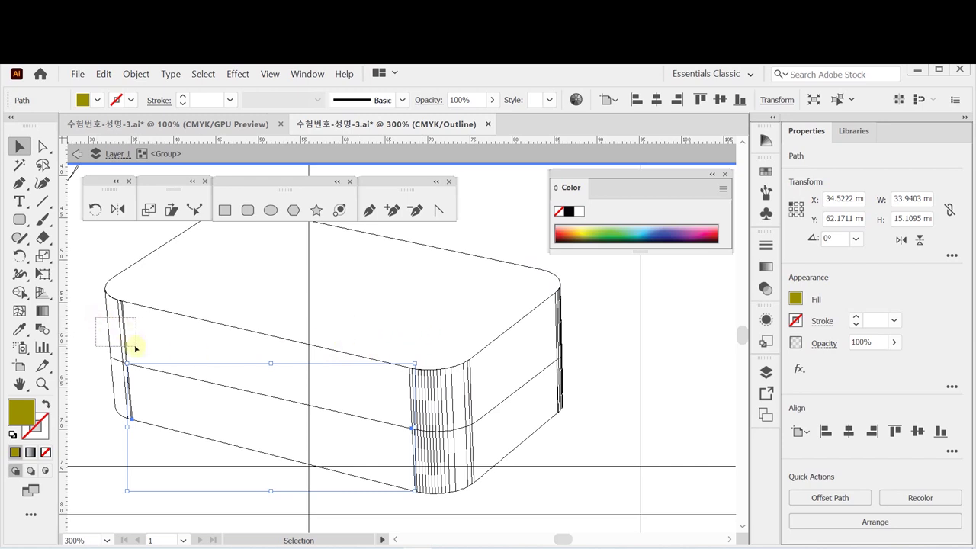
{"action": "left_click_drag", "start_coordinate": [136, 348], "coordinate": [137, 348]}
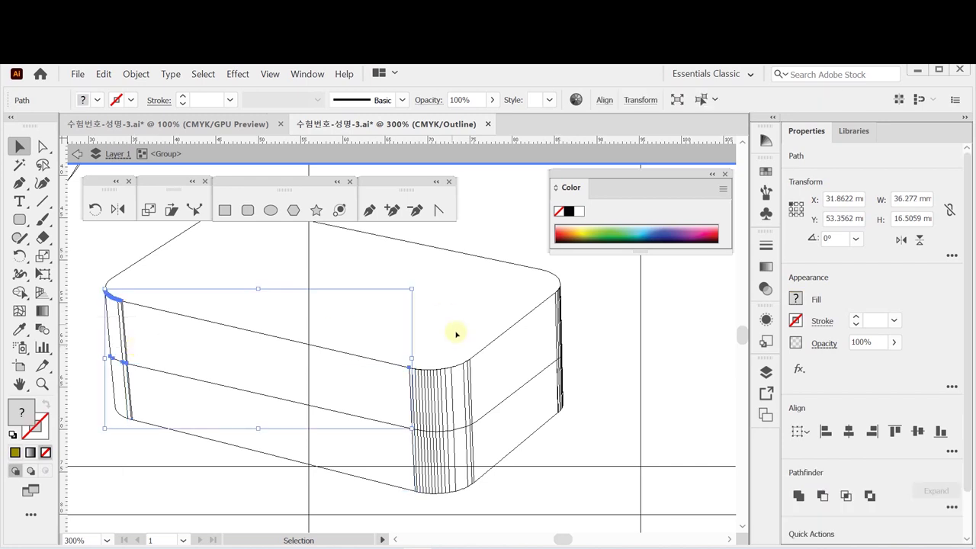
{"action": "left_click_drag", "start_coordinate": [87, 316], "coordinate": [134, 348]}
{"action": "left_click", "coordinate": [798, 496]}
{"action": "left_click_drag", "start_coordinate": [92, 394], "coordinate": [165, 429]}
{"action": "left_click", "coordinate": [799, 496]}
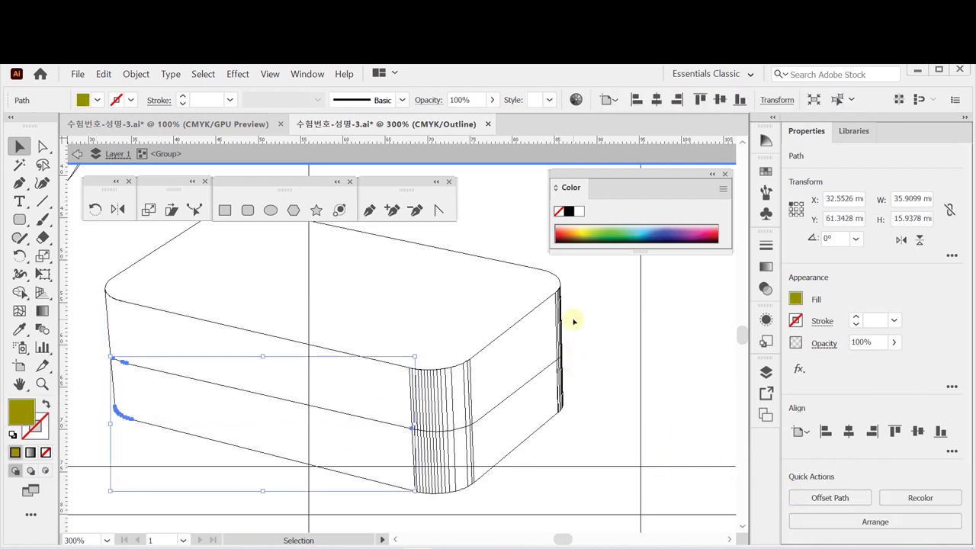
Step: Unite the rear right corner slivers with the right side face, separately above and below the dividing line, and save the document in preview
{"action": "left_click", "coordinate": [554, 333]}
{"action": "left_click", "coordinate": [798, 495]}
{"action": "left_click_drag", "start_coordinate": [592, 388], "coordinate": [543, 424]}
{"action": "left_click", "coordinate": [798, 496]}
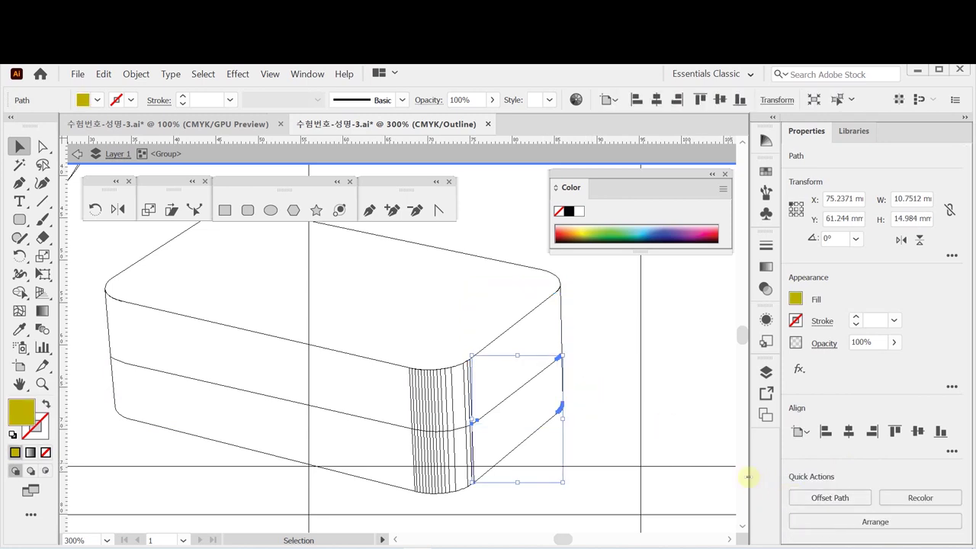
{"action": "key", "text": "a"}
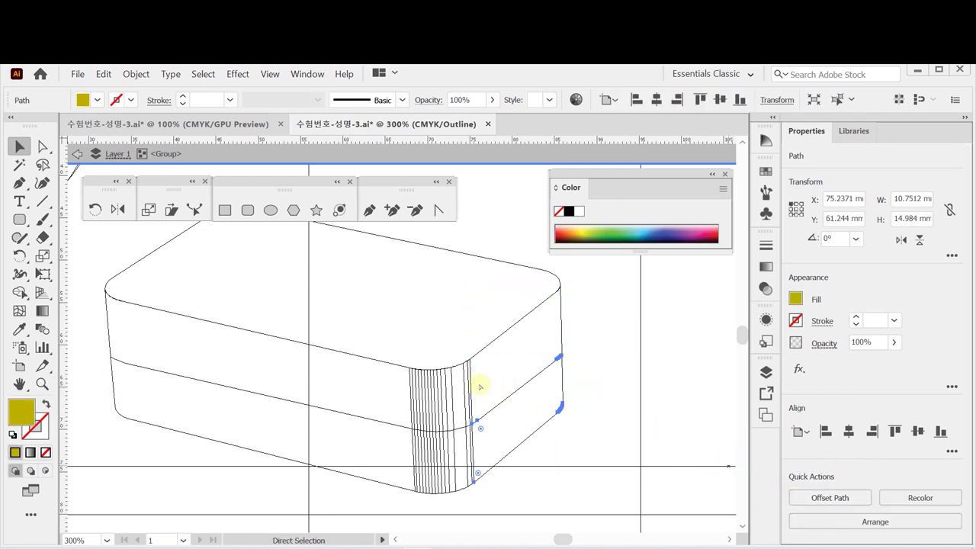
{"action": "key", "text": "ctrl+y"}
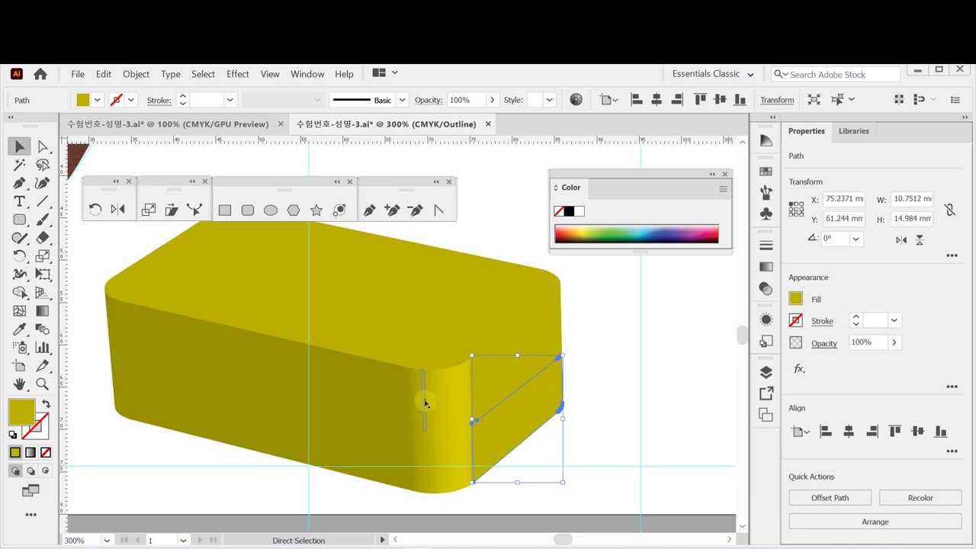
{"action": "key", "text": "v"}
{"action": "key", "text": "ctrl+s"}
Step: Isolate the box group in outline view and unite the front rounded corner's upper slivers with the right side's upper piece
{"action": "left_click", "coordinate": [425, 290]}
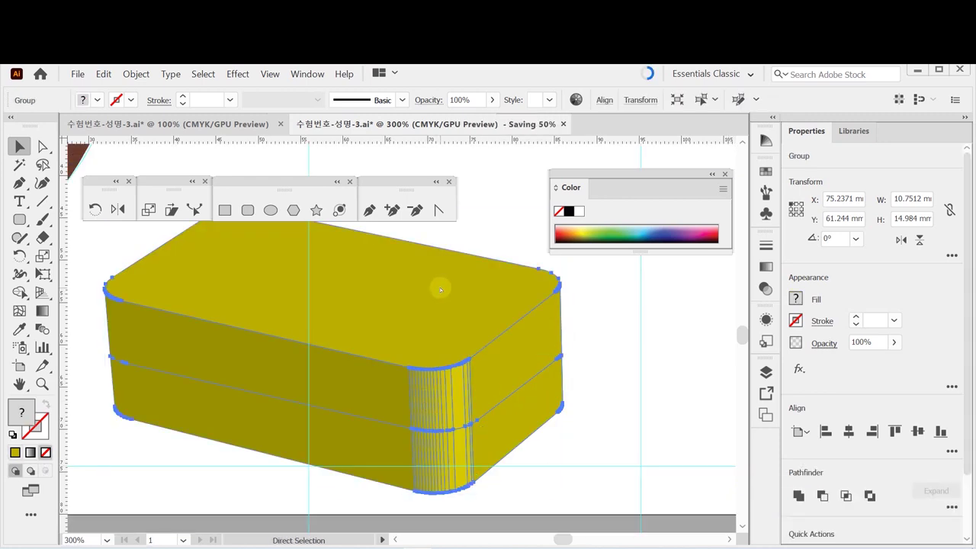
{"action": "key", "text": "ctrl+y"}
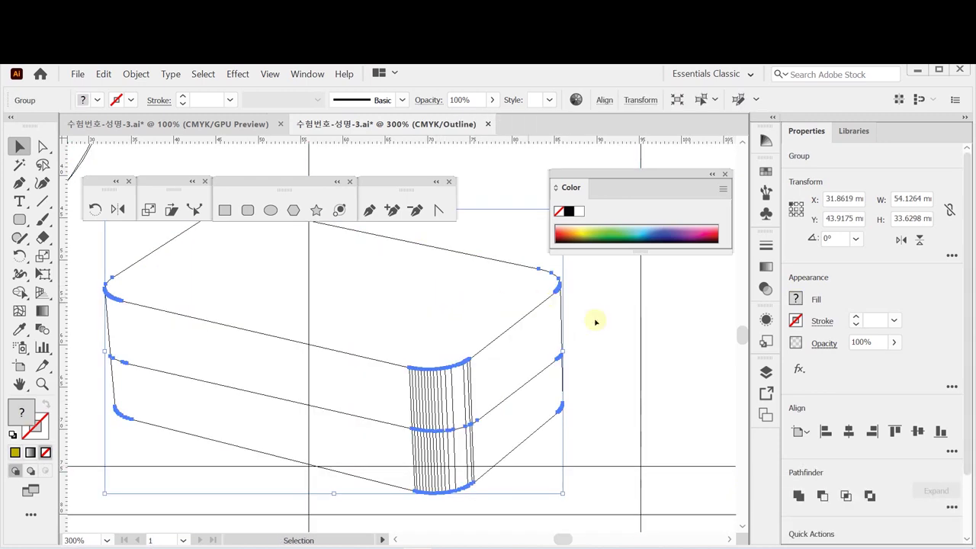
{"action": "double_click", "coordinate": [471, 357]}
{"action": "left_click_drag", "start_coordinate": [494, 384], "coordinate": [418, 407]}
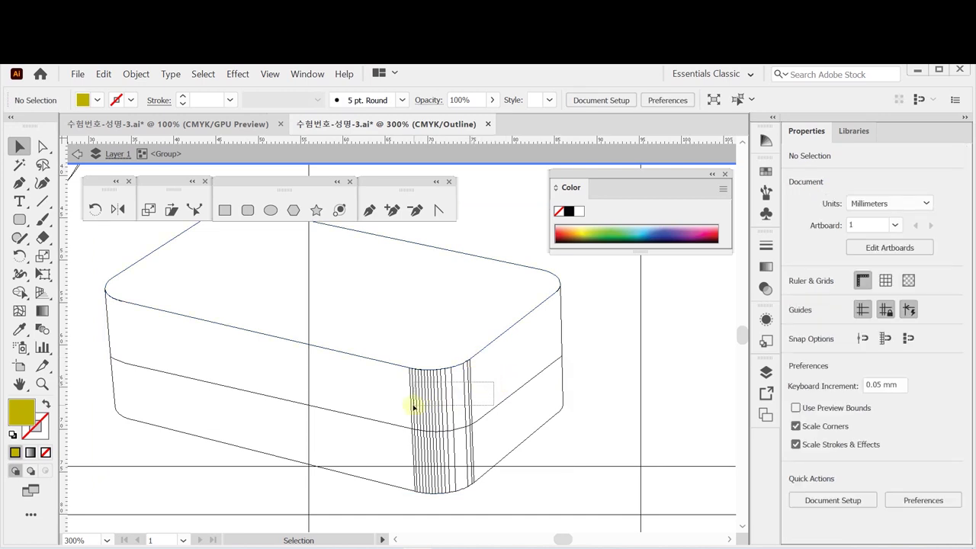
{"action": "left_click_drag", "start_coordinate": [412, 408], "coordinate": [410, 409]}
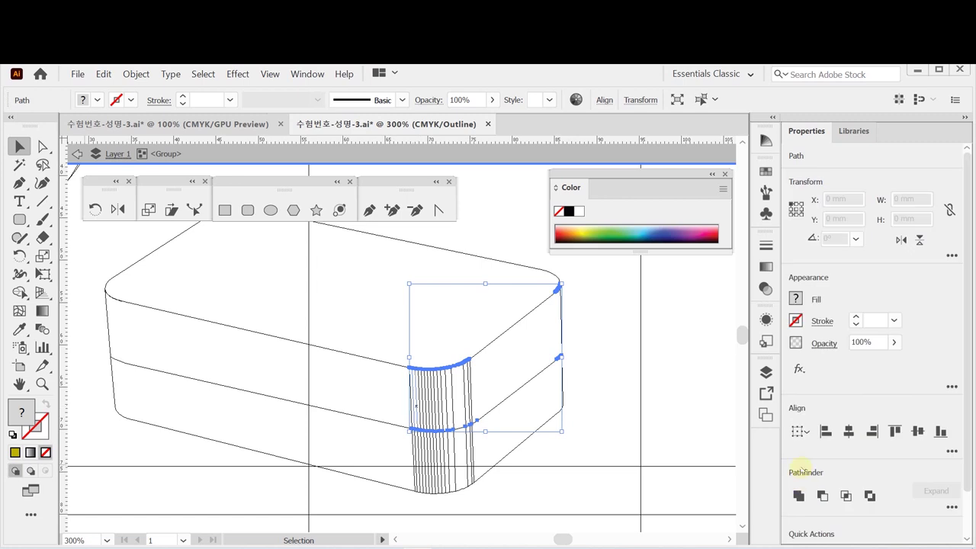
{"action": "left_click", "coordinate": [527, 473]}
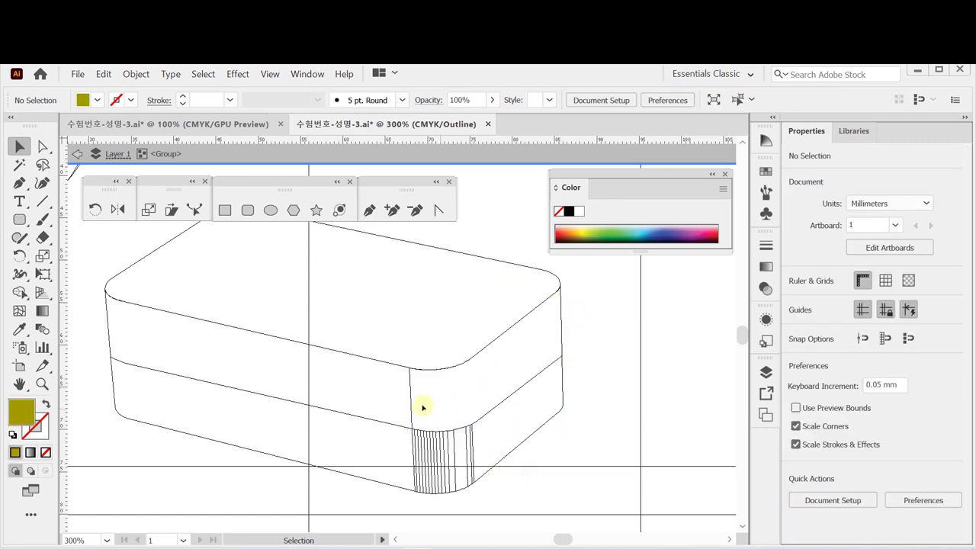
Step: Unite the front rounded corner's lower slivers with the right side's lower piece and return to the preview display
{"action": "left_click_drag", "start_coordinate": [486, 450], "coordinate": [416, 467]}
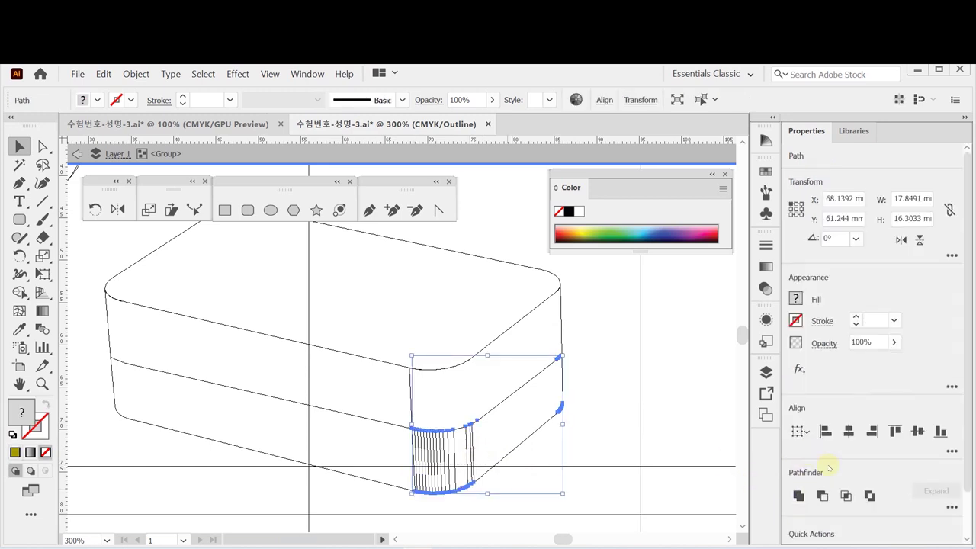
{"action": "left_click", "coordinate": [798, 496]}
{"action": "left_click", "coordinate": [591, 349]}
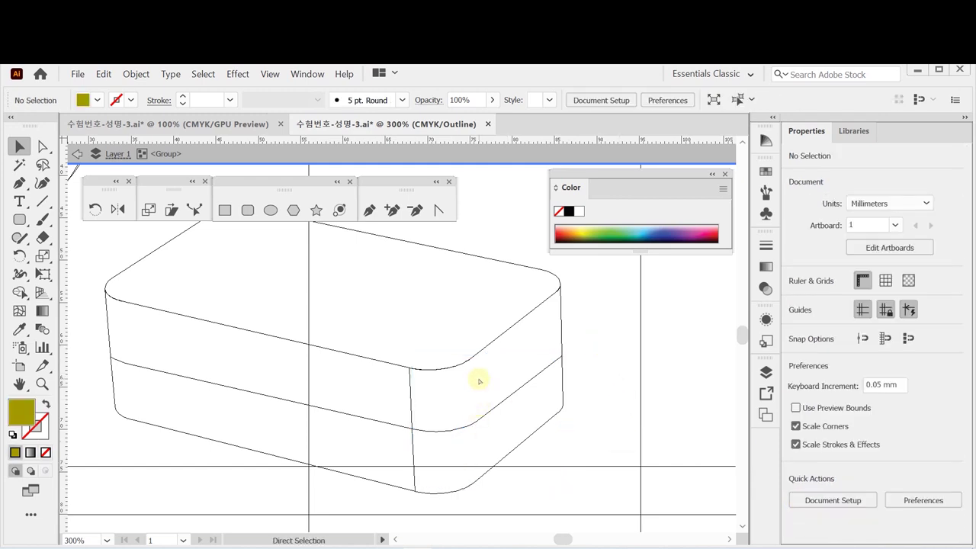
{"action": "key", "text": "ctrl+y"}
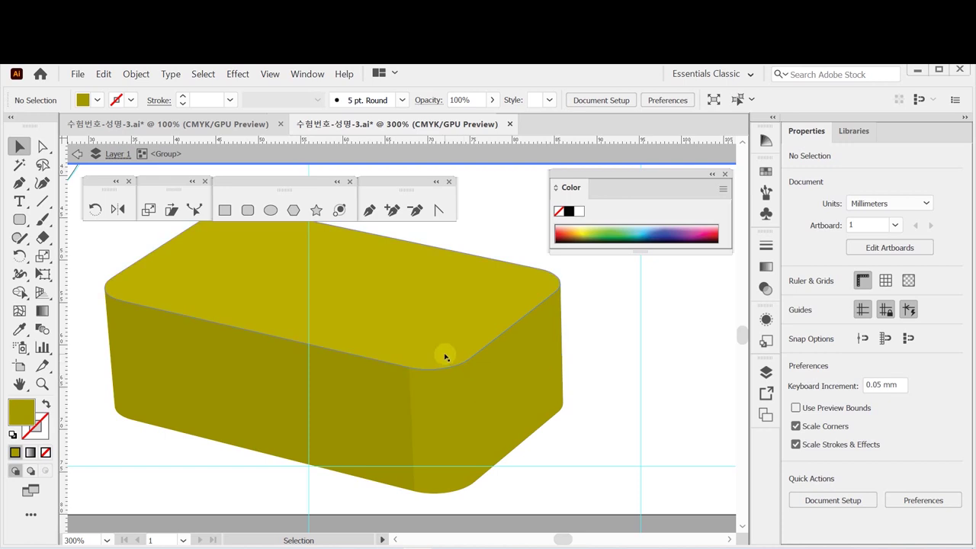
Step: Save the document and show the CMYK color sliders, with the artwork in preview display
{"action": "key", "text": "ctrl"}
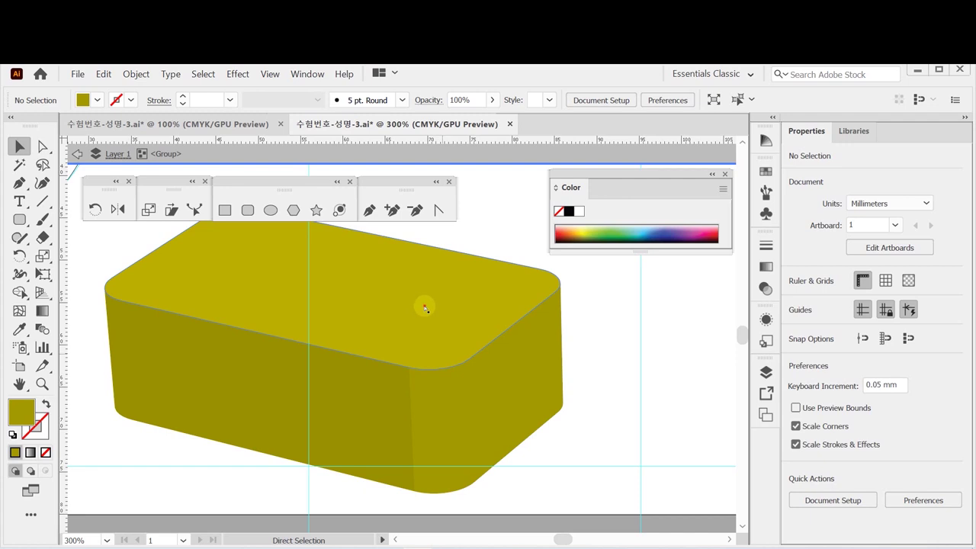
{"action": "key", "text": "ctrl+y"}
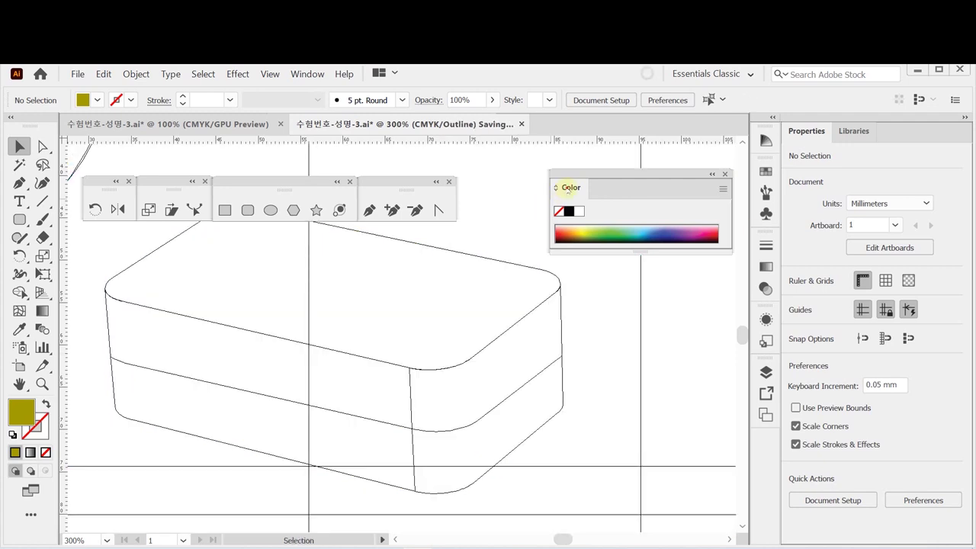
{"action": "left_click", "coordinate": [568, 189]}
{"action": "key", "text": "ctrl+y"}
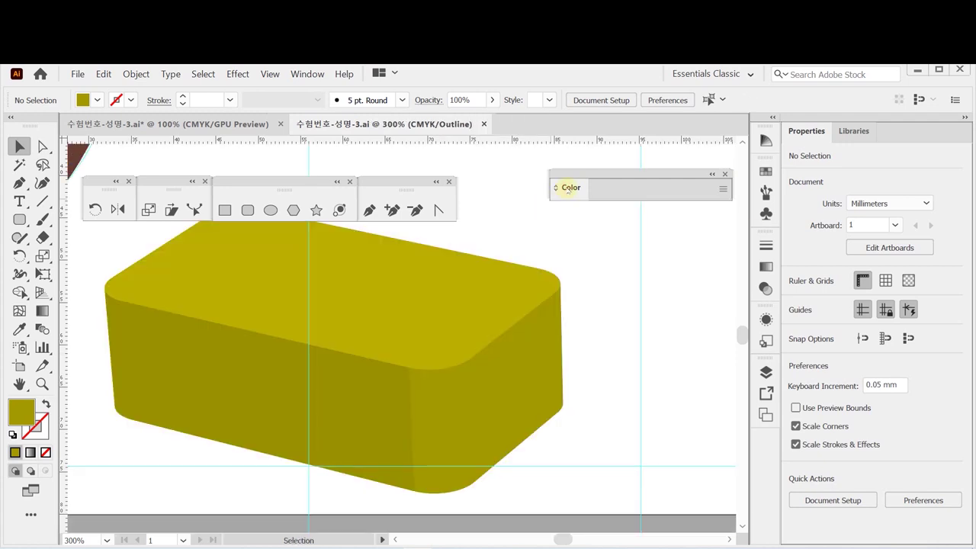
{"action": "left_click", "coordinate": [568, 188]}
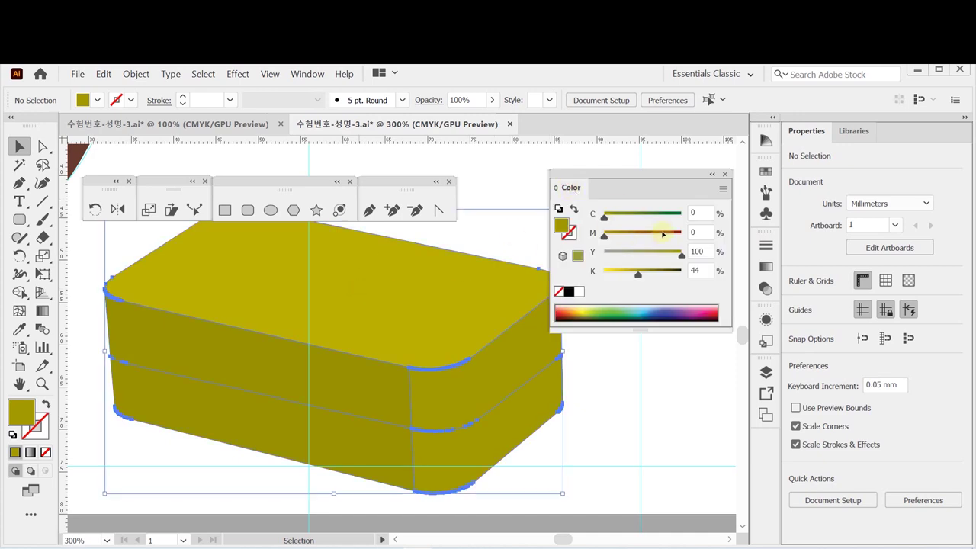
Step: Isolate the box group, give all its pieces the default white fill and black 1 pt stroke, and select the top face
{"action": "left_click", "coordinate": [392, 305]}
{"action": "double_click", "coordinate": [390, 301]}
{"action": "left_click", "coordinate": [392, 300]}
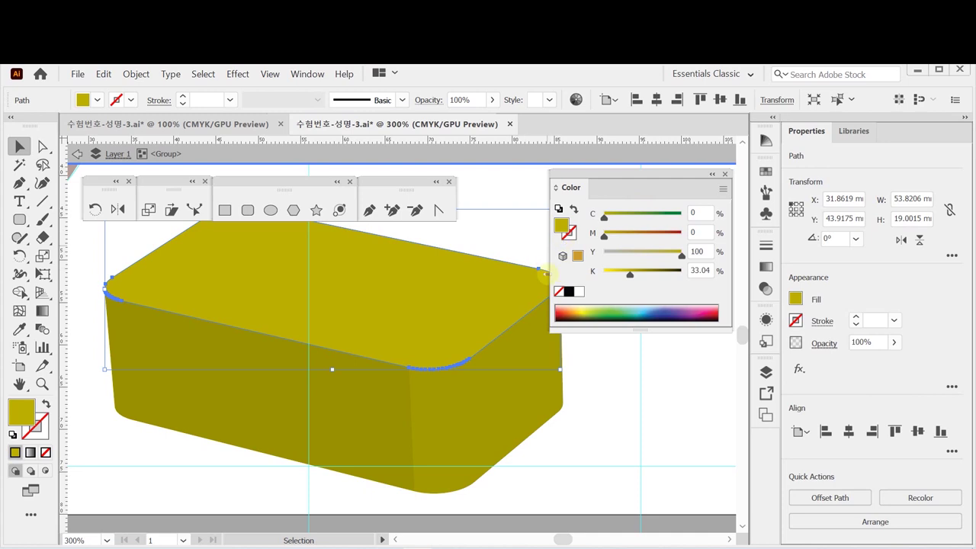
{"action": "left_click", "coordinate": [122, 245]}
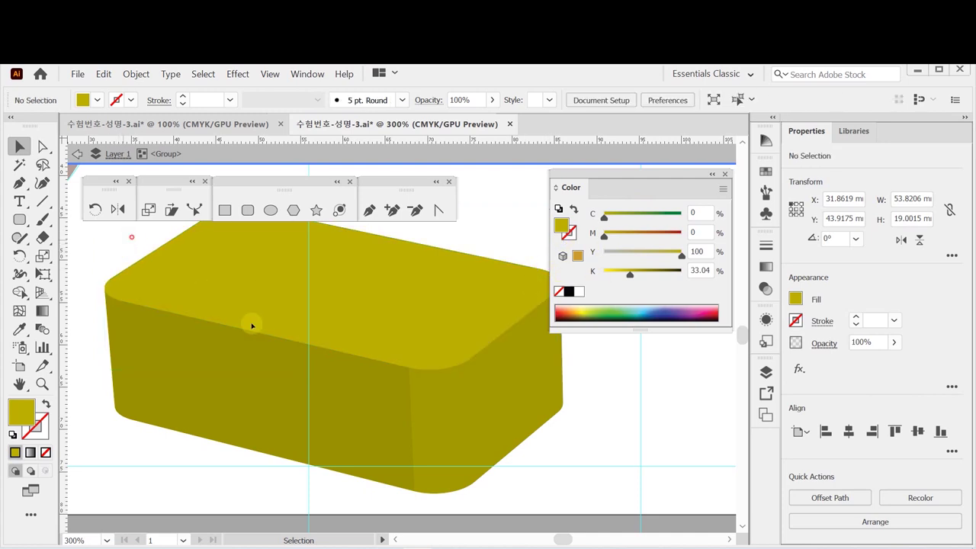
{"action": "left_click", "coordinate": [519, 439]}
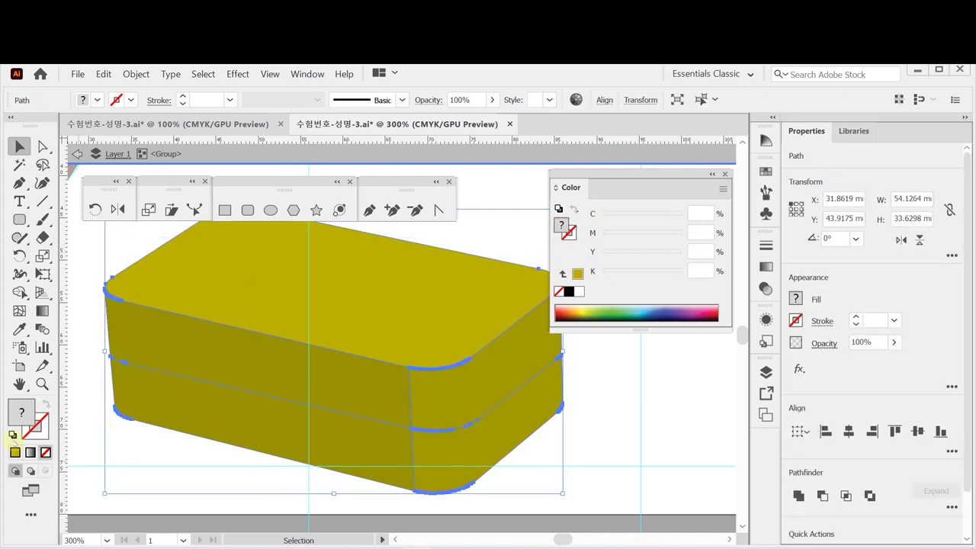
{"action": "left_click", "coordinate": [13, 435]}
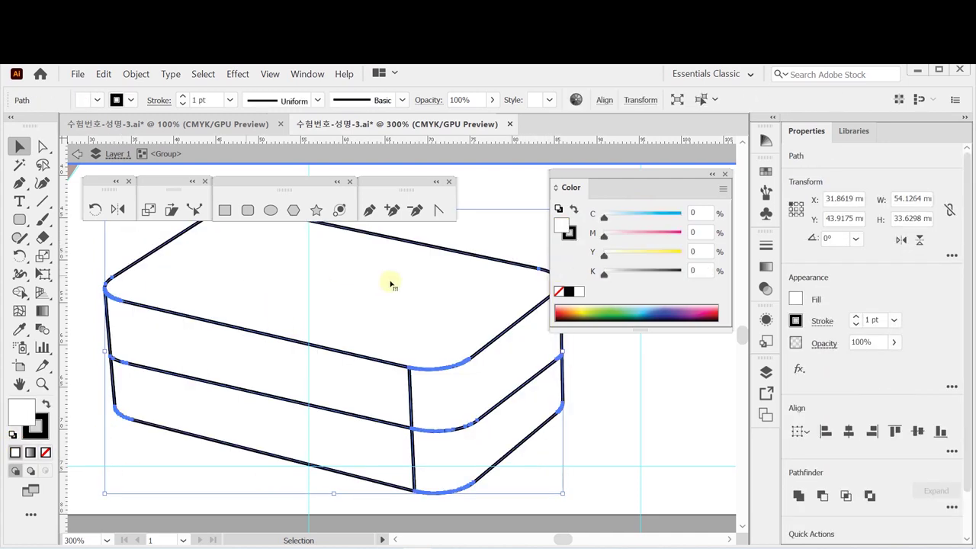
{"action": "left_click", "coordinate": [494, 241]}
{"action": "left_click", "coordinate": [534, 207]}
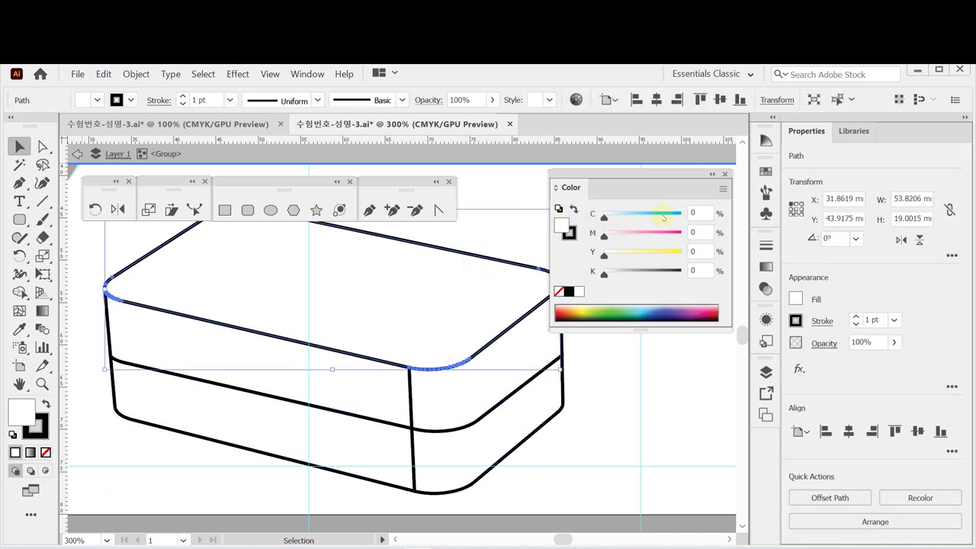
Step: Fill the box's top face with M 20 and Y 50
{"action": "left_click", "coordinate": [697, 234]}
{"action": "key", "text": "Caps_Lock"}
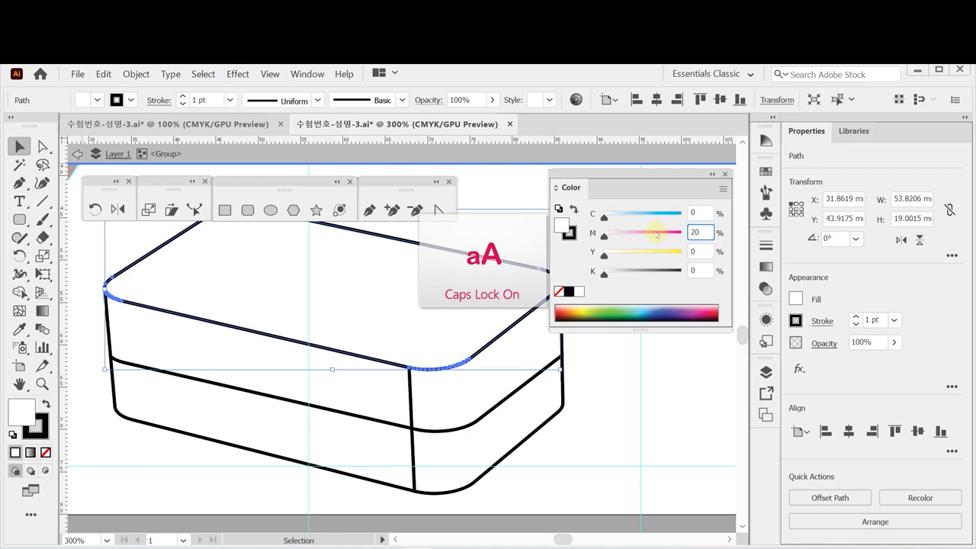
{"action": "key", "text": "Caps_Lock"}
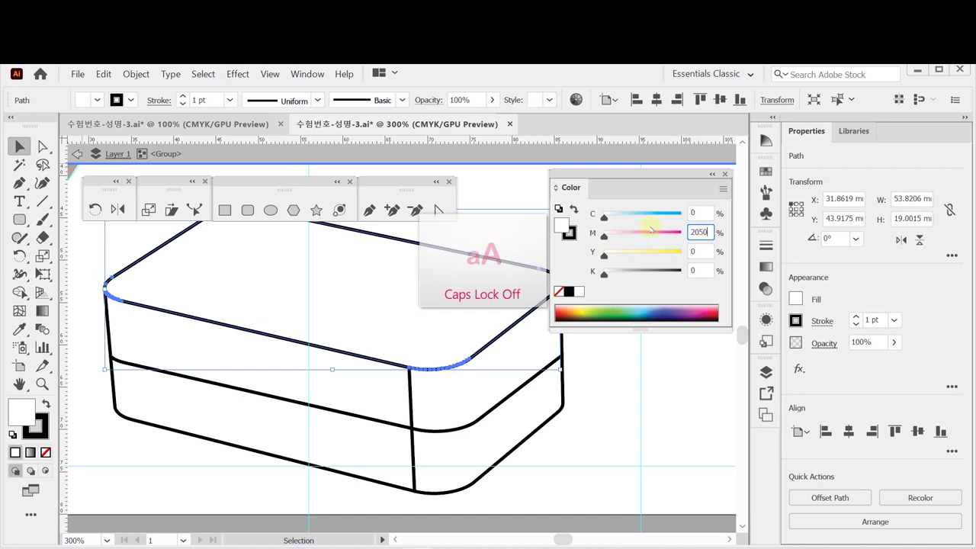
{"action": "key", "text": "Tab"}
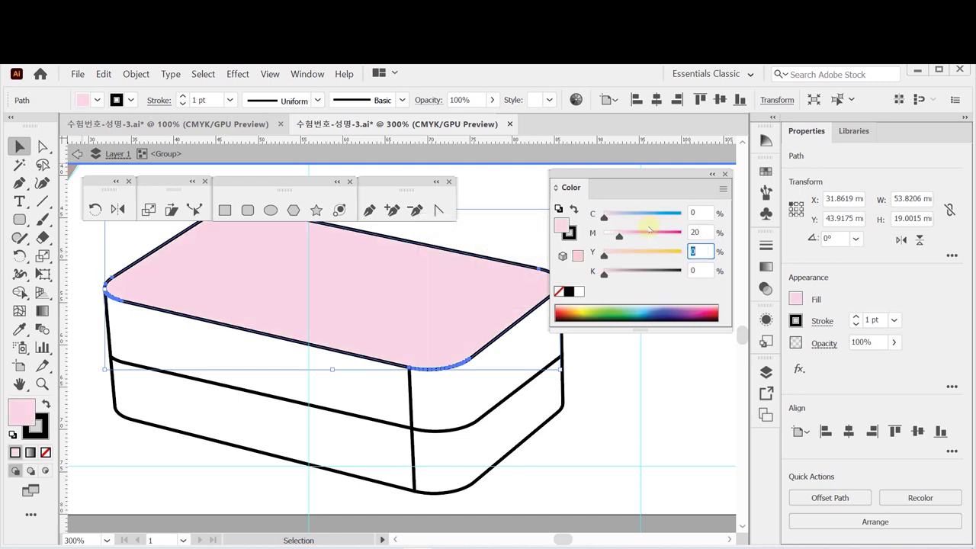
{"action": "type", "text": "50"}
{"action": "key", "text": "Return"}
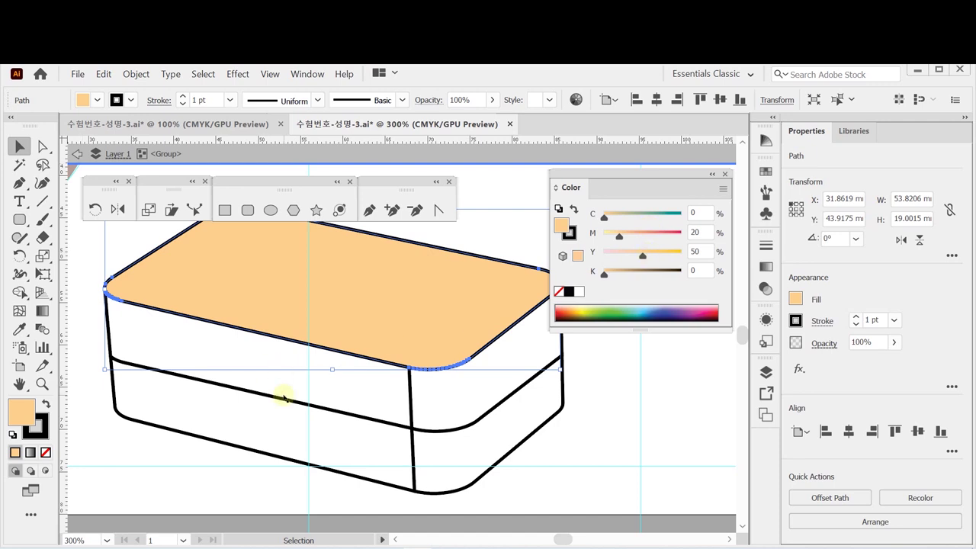
Step: Fill the upper piece of the box's left side with M 40 and Y 100
{"action": "left_click", "coordinate": [242, 361]}
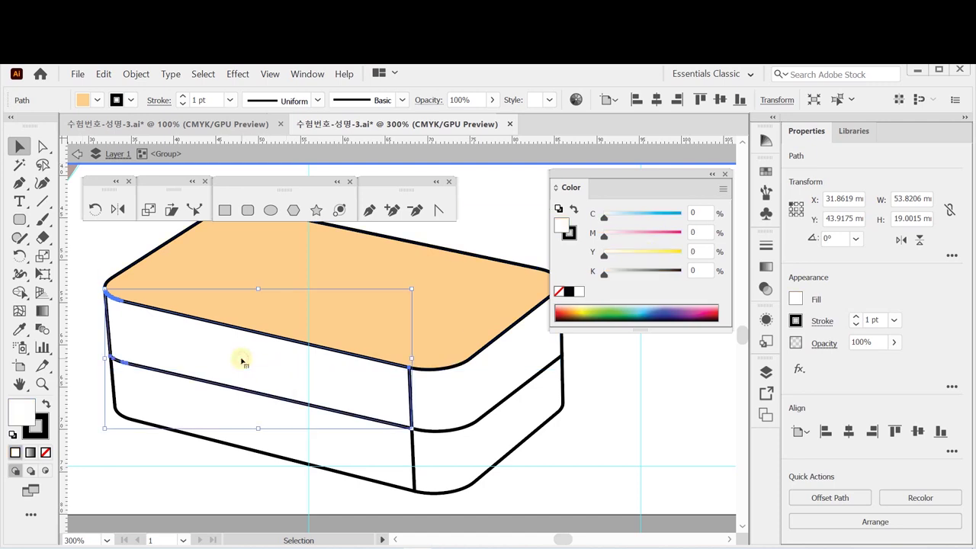
{"action": "left_click", "coordinate": [701, 232]}
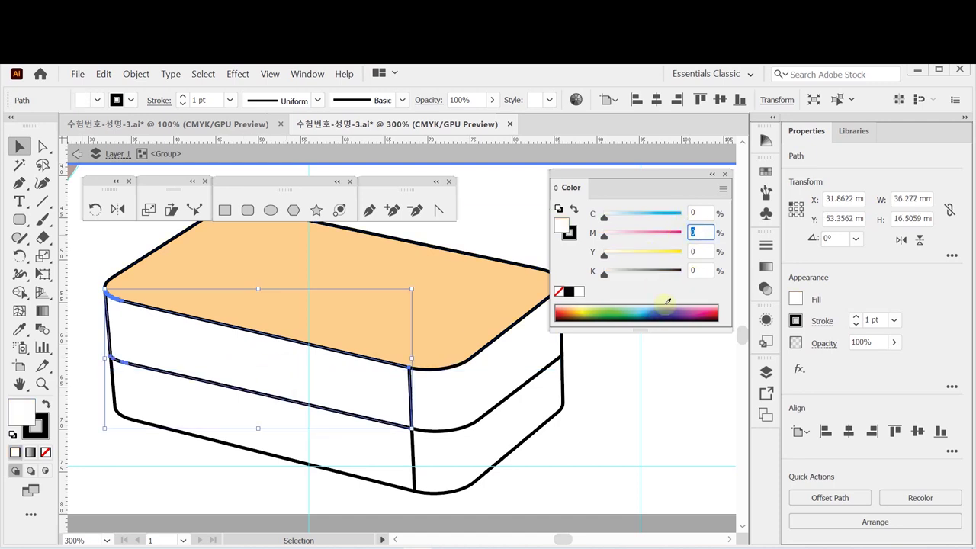
{"action": "type", "text": "40"}
{"action": "key", "text": "Tab"}
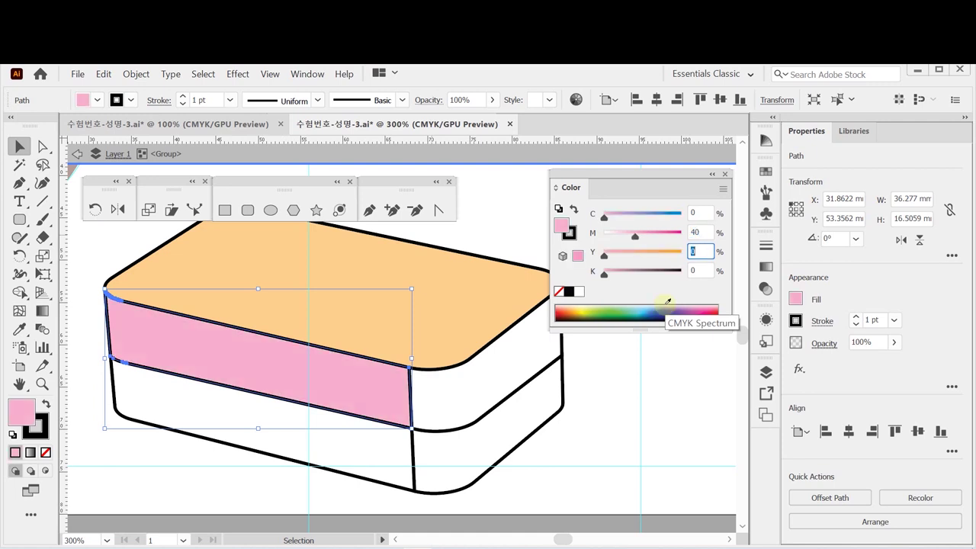
{"action": "type", "text": "100"}
{"action": "key", "text": "Return"}
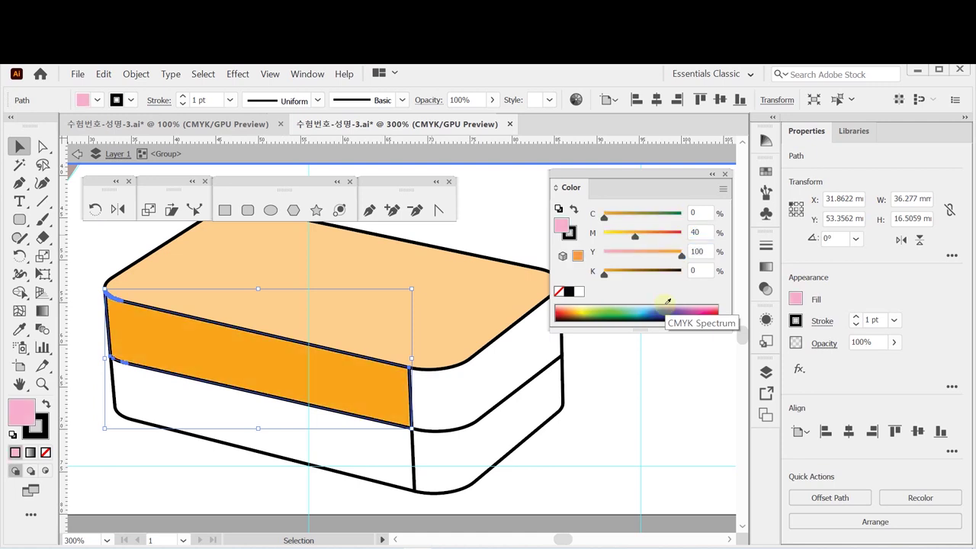
Step: Fill the lower piece of the box's left side with M 60, Y 100 and K 10
{"action": "left_click", "coordinate": [328, 459]}
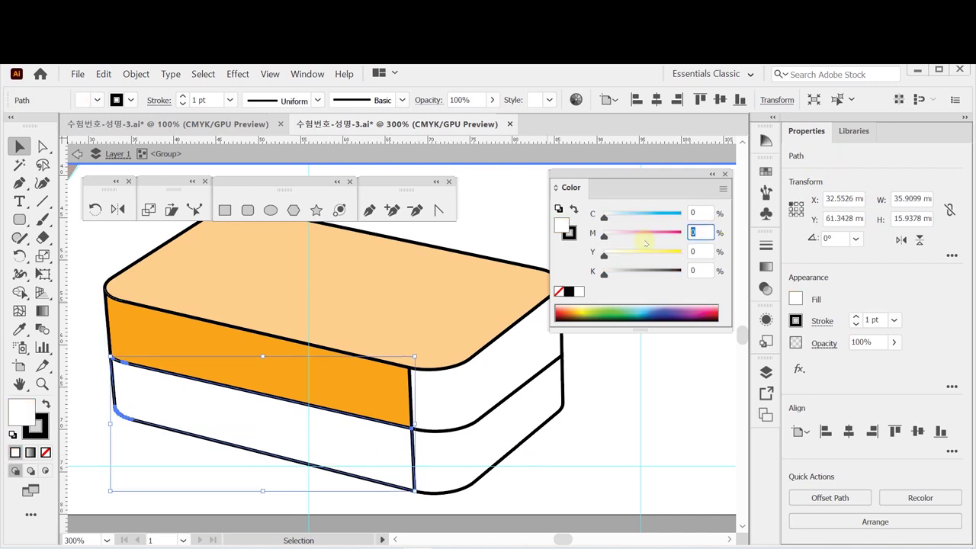
{"action": "key", "text": "Tab"}
{"action": "type", "text": "1"}
{"action": "key", "text": "Tab"}
{"action": "type", "text": "10"}
{"action": "key", "text": "Return"}
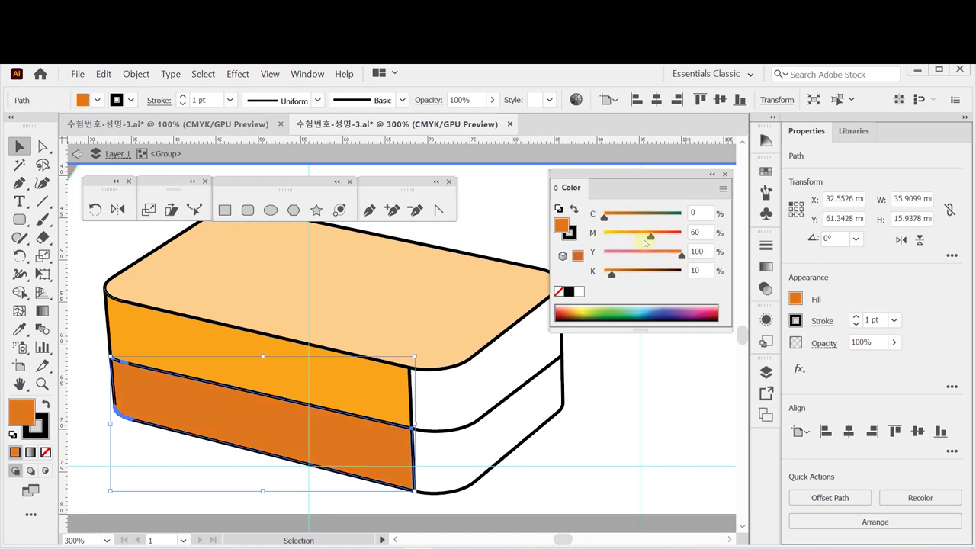
Step: Fill the upper piece of the box's right side with M 60 and Y 100
{"action": "left_click", "coordinate": [496, 373]}
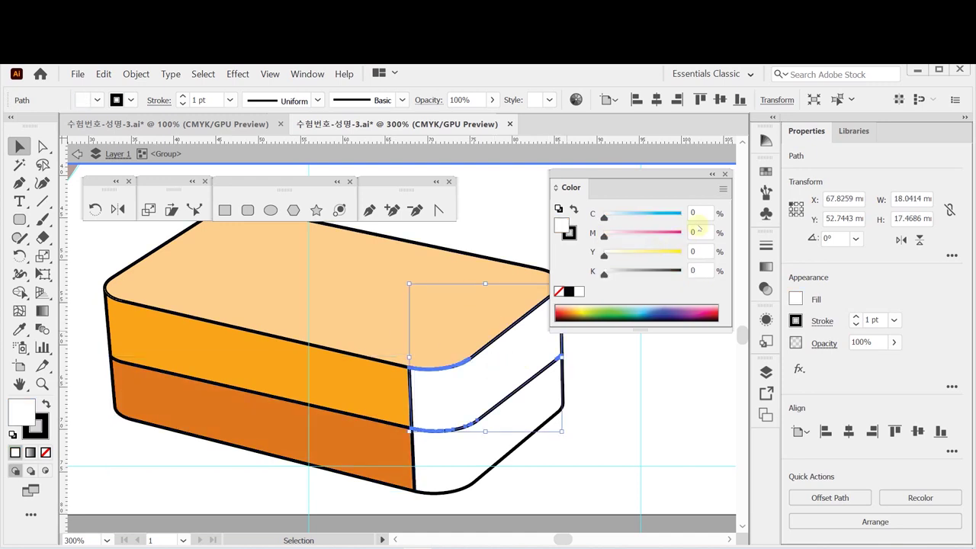
{"action": "left_click", "coordinate": [700, 234]}
{"action": "type", "text": "60"}
{"action": "key", "text": "Tab"}
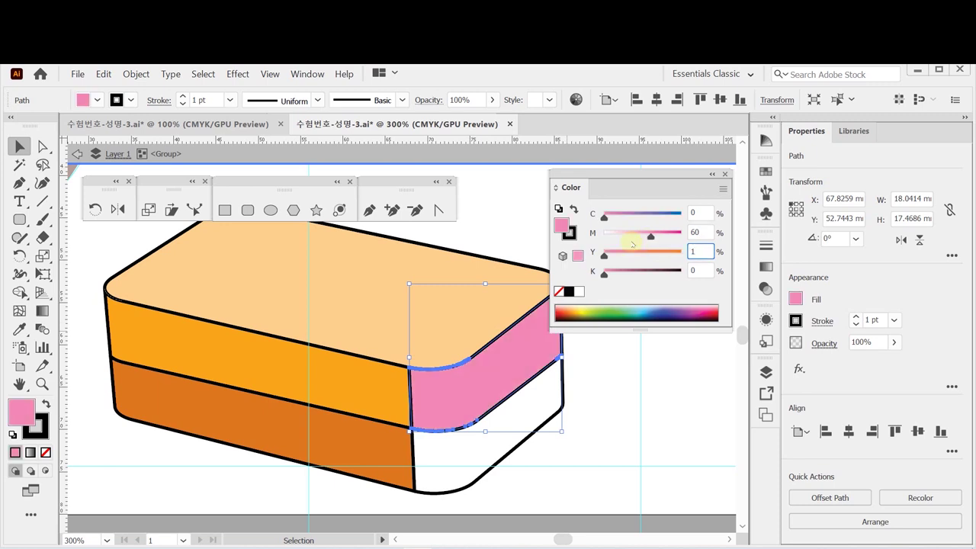
{"action": "key", "text": "Return"}
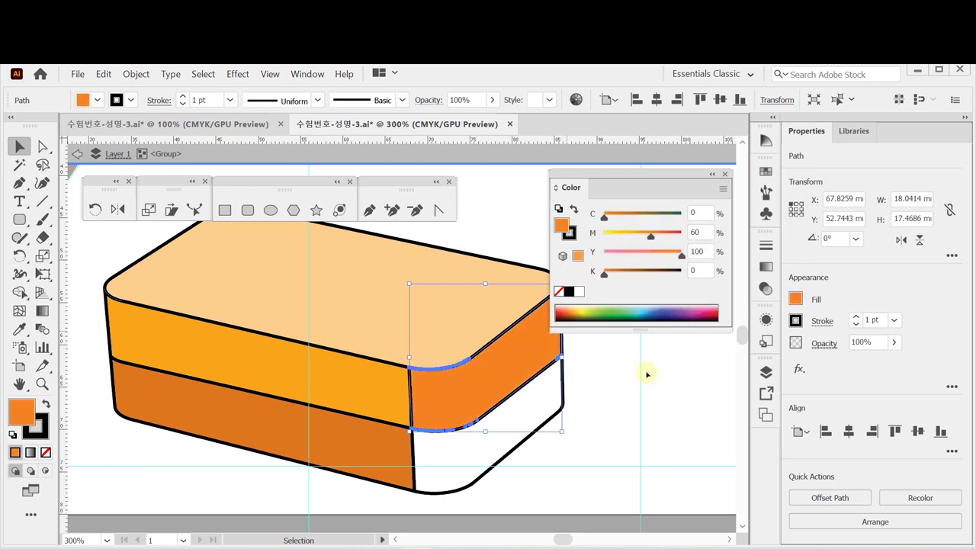
Step: Fill the lower piece of the box's right side with M 80, Y 100 and K 20
{"action": "left_click", "coordinate": [541, 416]}
{"action": "left_click", "coordinate": [699, 234]}
{"action": "type", "text": "80"}
{"action": "key", "text": "Tab"}
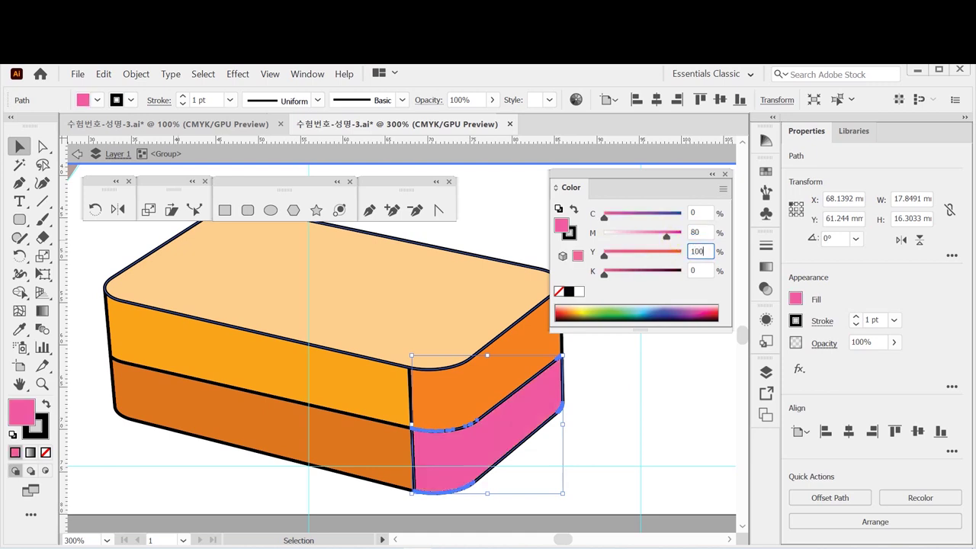
{"action": "type", "text": "100"}
{"action": "key", "text": "Tab"}
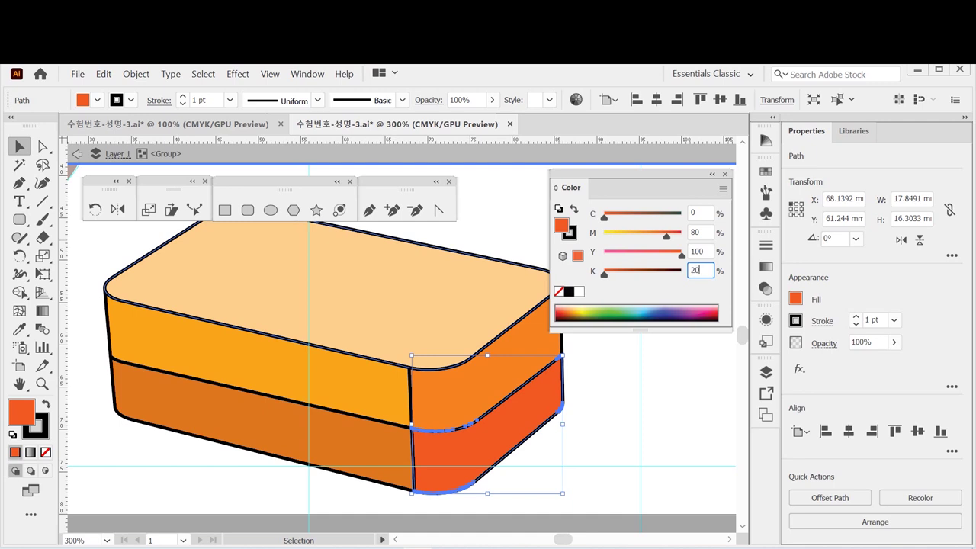
{"action": "key", "text": "Return"}
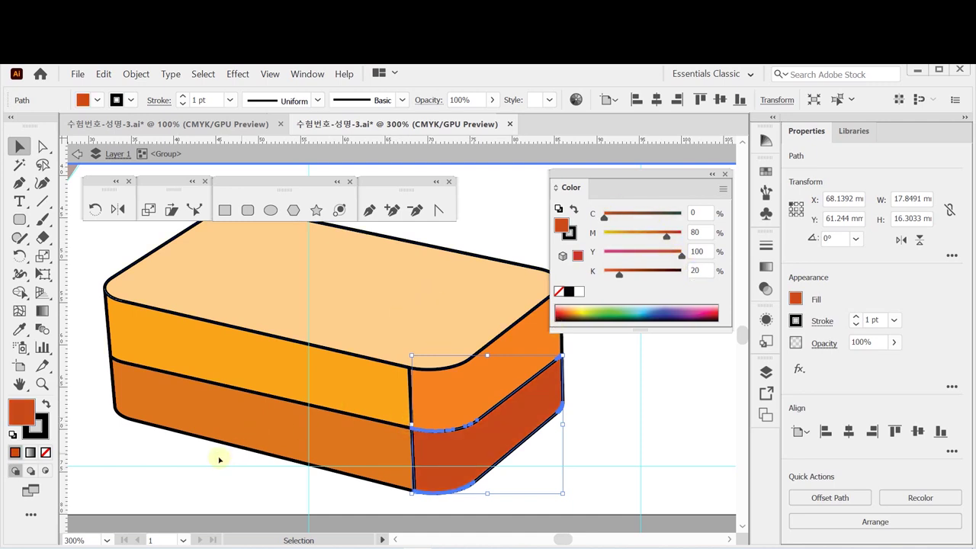
Step: Remove the stroke from all pieces of the box and deselect them
{"action": "key", "text": "ctrl+a"}
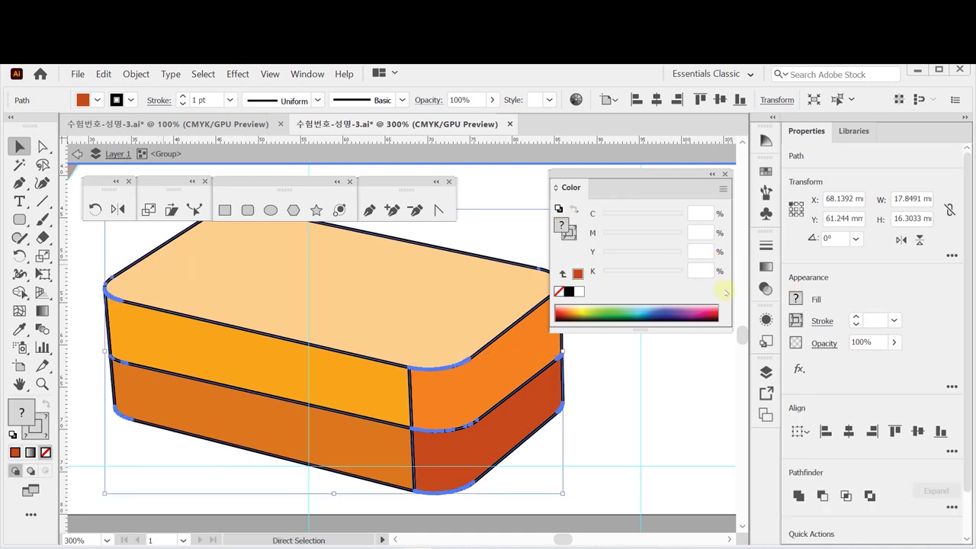
{"action": "left_click", "coordinate": [569, 233]}
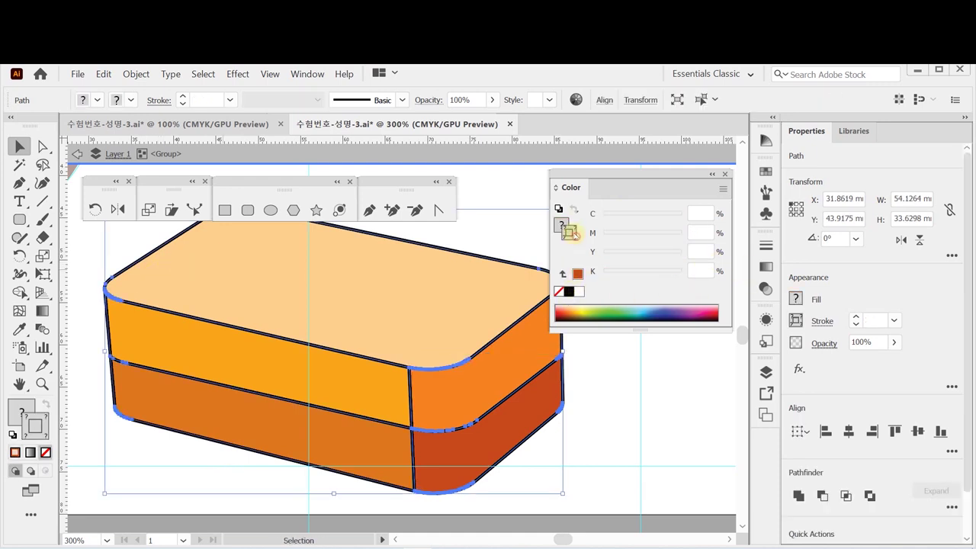
{"action": "left_click", "coordinate": [560, 291]}
{"action": "left_click", "coordinate": [608, 413]}
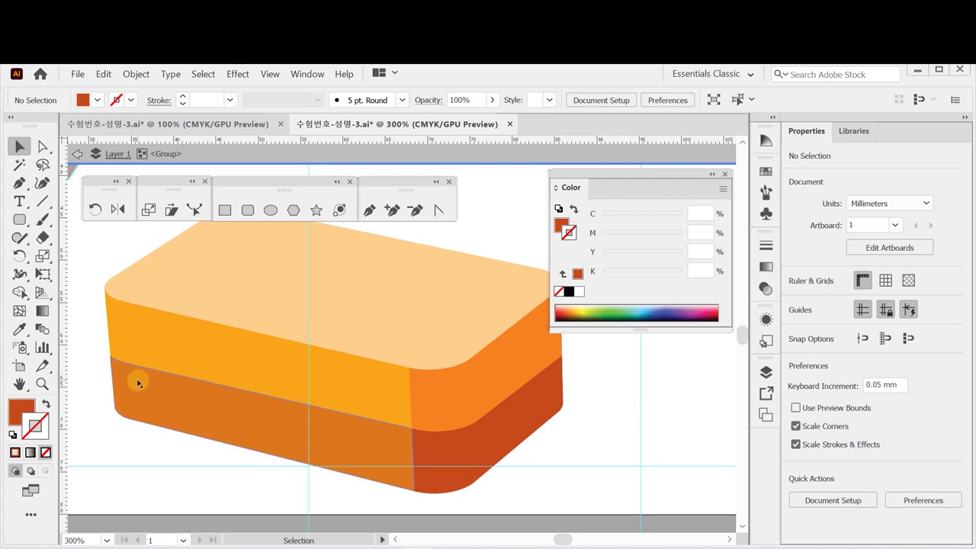
Step: Try out the black 1 pt dividing line between lid and base, and move the color sliders clear of the box's right corner
{"action": "key", "text": "ctrl"}
{"action": "left_click", "coordinate": [162, 366]}
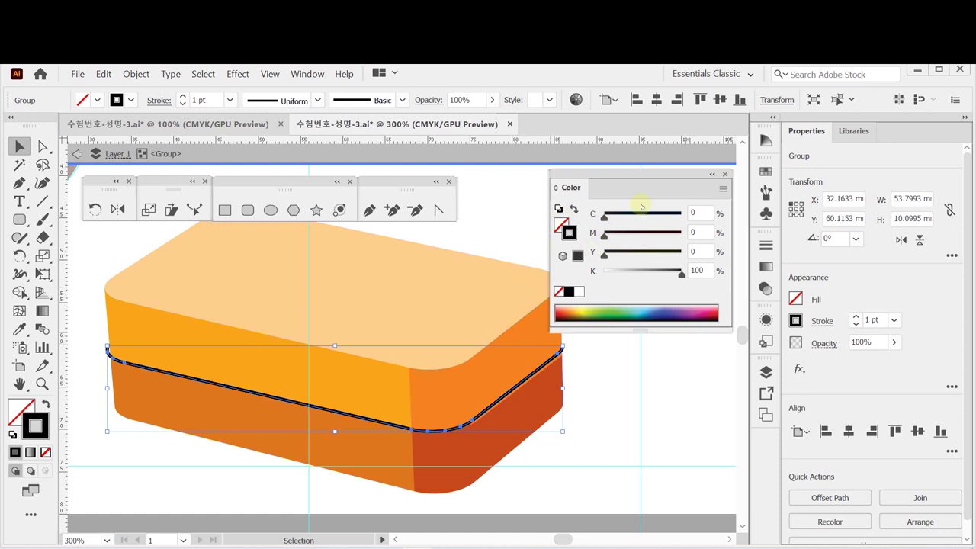
{"action": "left_click_drag", "start_coordinate": [602, 172], "coordinate": [635, 172]}
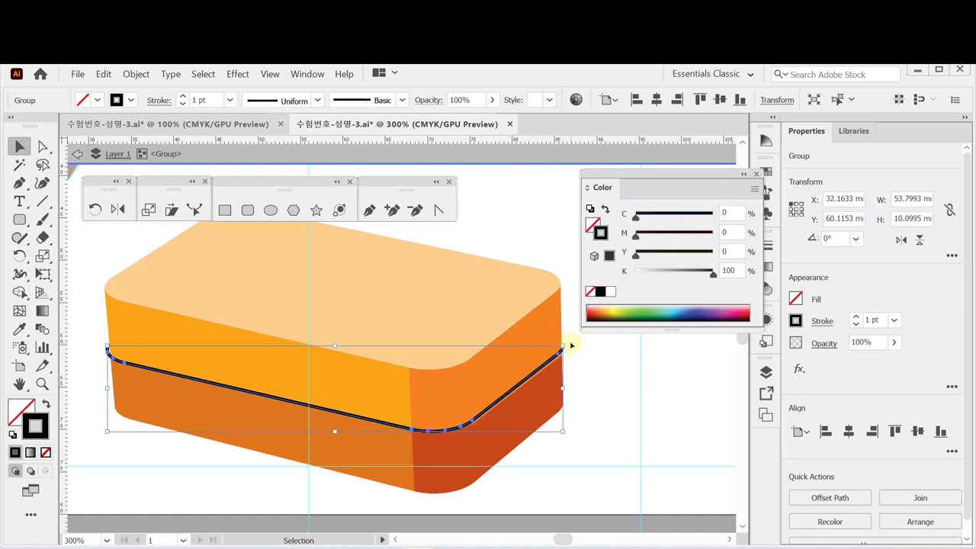
{"action": "left_click", "coordinate": [590, 426]}
Step: Trace the seam between lid and base with the Pen tool, curving around both rounded corners, with no fill and a 1 pt stroke
{"action": "left_click", "coordinate": [19, 183]}
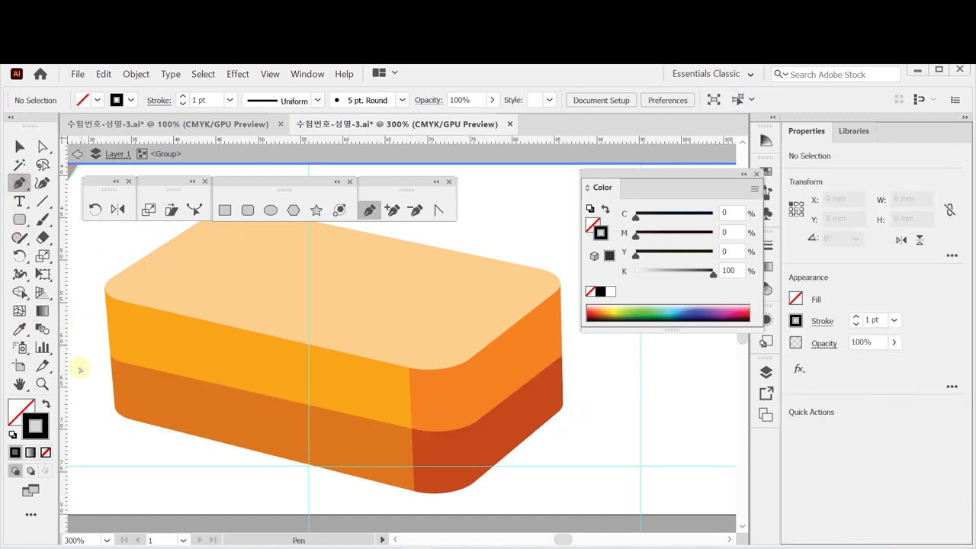
{"action": "left_click", "coordinate": [103, 376]}
{"action": "left_click", "coordinate": [123, 403], "text": "ctrl"}
{"action": "left_click", "coordinate": [109, 356]}
{"action": "left_click", "coordinate": [413, 433]}
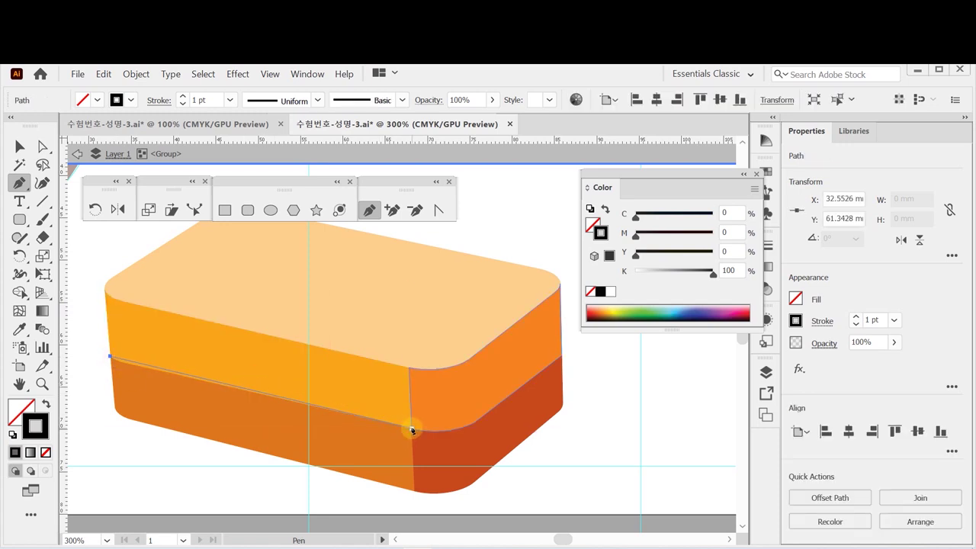
{"action": "left_click_drag", "start_coordinate": [132, 365], "coordinate": [149, 370]}
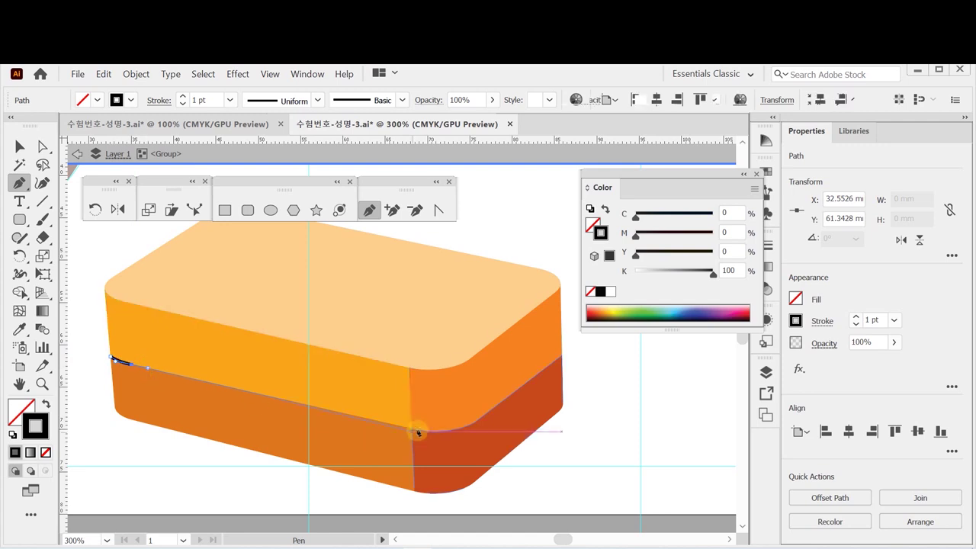
{"action": "left_click", "coordinate": [412, 430]}
{"action": "left_click_drag", "start_coordinate": [472, 424], "coordinate": [492, 411]}
{"action": "left_click", "coordinate": [561, 358]}
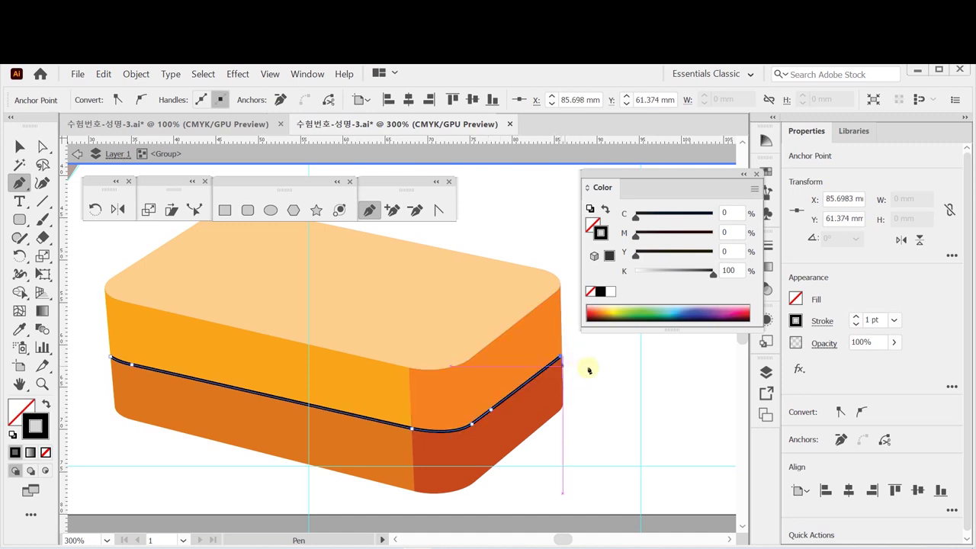
Step: Set the seam line's stroke to K 50 and save the document outside the isolated group, with nothing selected
{"action": "left_click", "coordinate": [729, 270]}
{"action": "type", "text": "50"}
{"action": "key", "text": "Return"}
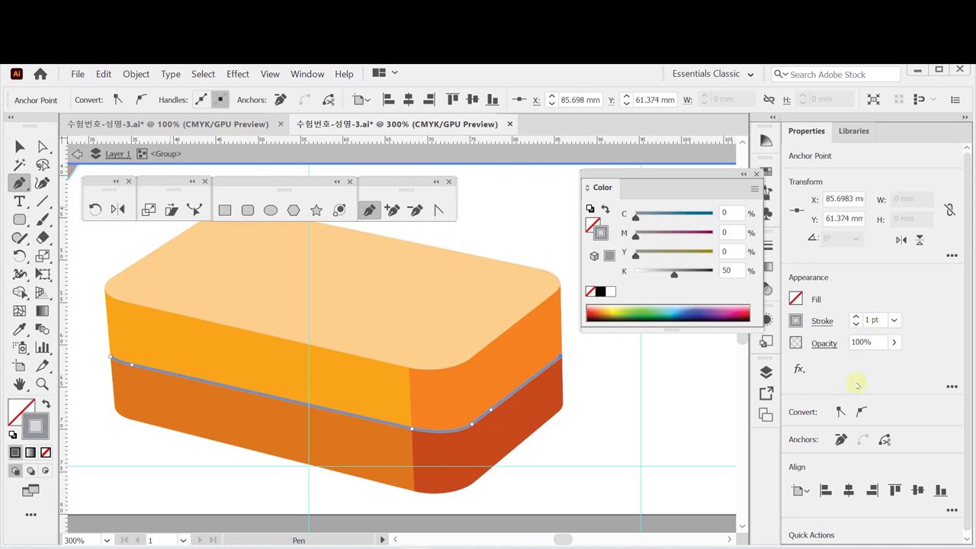
{"action": "key", "text": "Escape"}
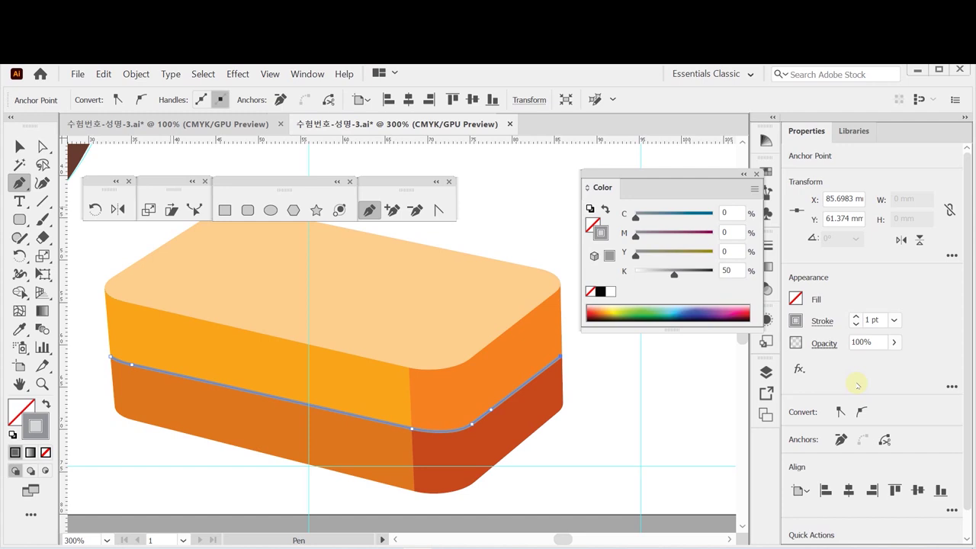
{"action": "key", "text": "ctrl+s"}
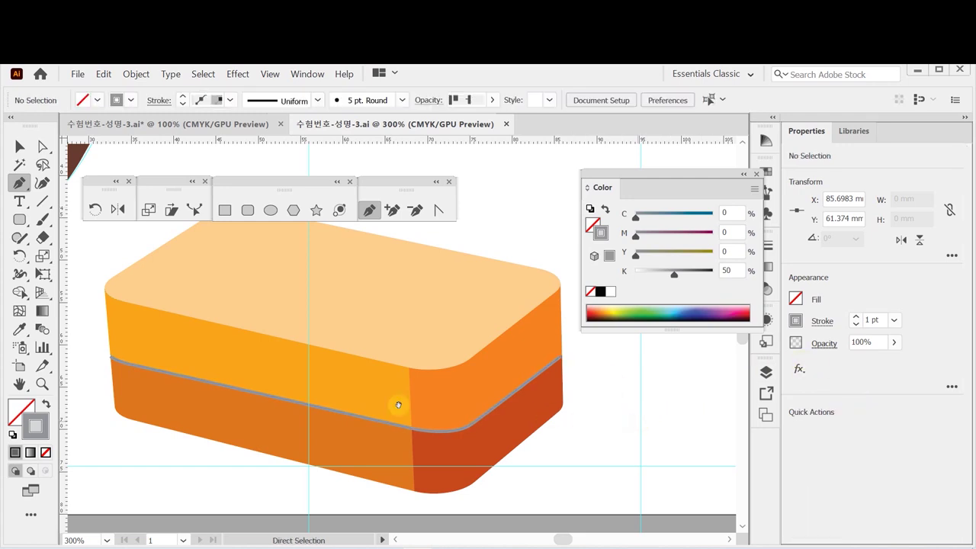
{"action": "key", "text": "ctrl+shift+a"}
Step: Draw an upright ellipse about 3.5 by 4.8 mm centered on the seam of the box's left side
{"action": "left_click_drag", "start_coordinate": [405, 399], "coordinate": [425, 375]}
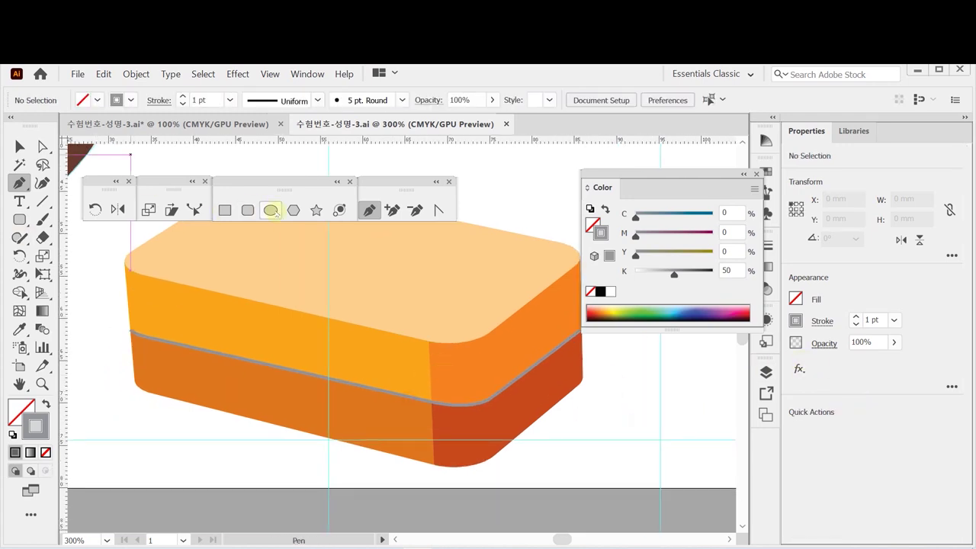
{"action": "left_click", "coordinate": [271, 210]}
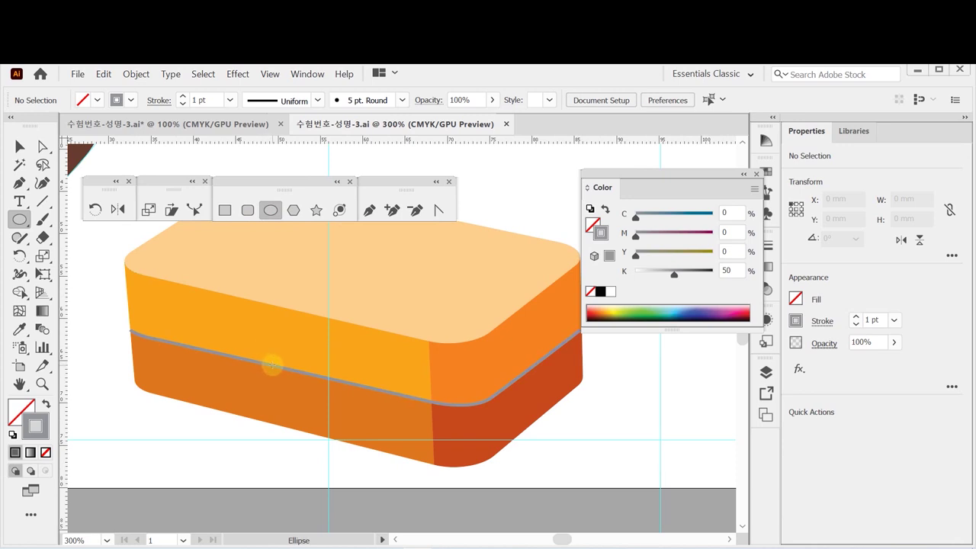
{"action": "left_click_drag", "start_coordinate": [272, 366], "coordinate": [286, 385]}
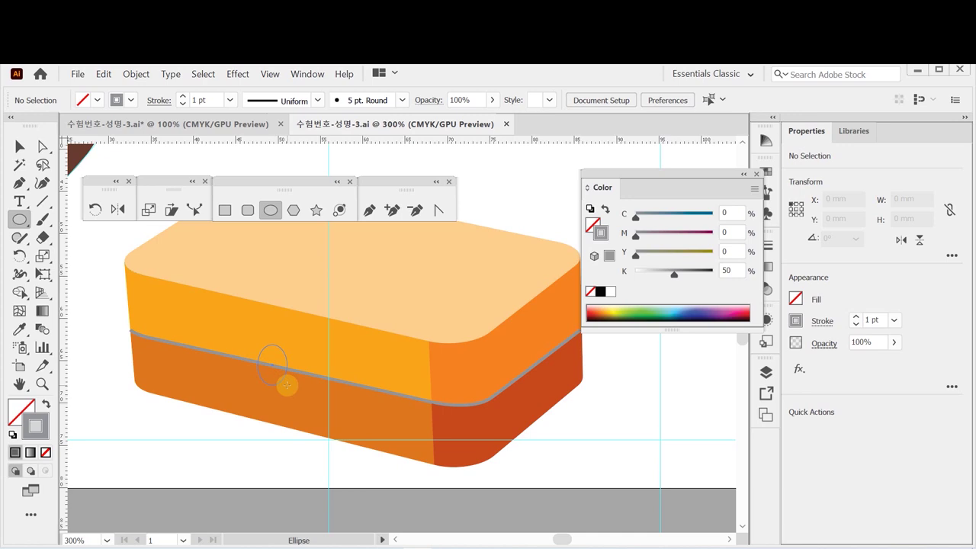
{"action": "left_click_drag", "start_coordinate": [286, 385], "coordinate": [288, 385]}
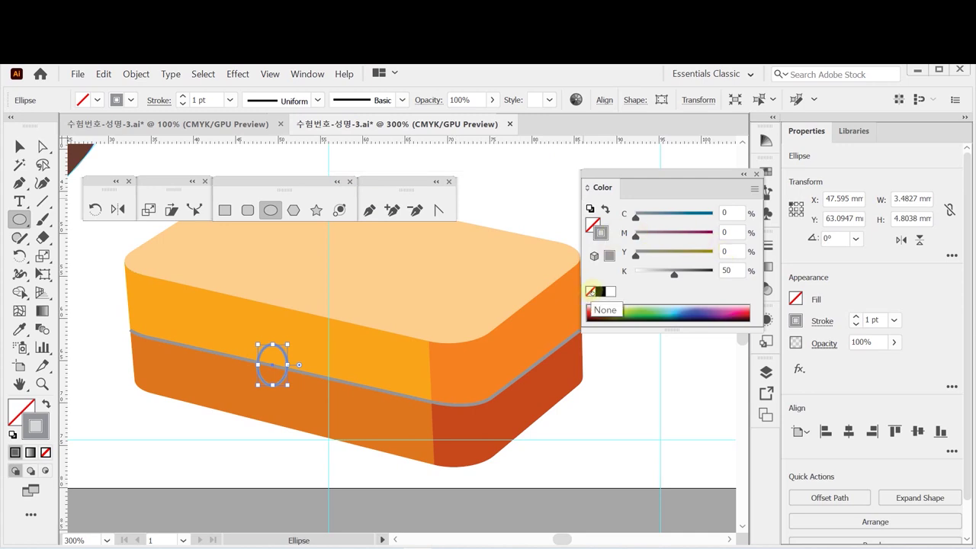
Step: Remove the clasp ellipse's stroke and set its fill to M 60, Y 100
{"action": "left_click", "coordinate": [12, 434]}
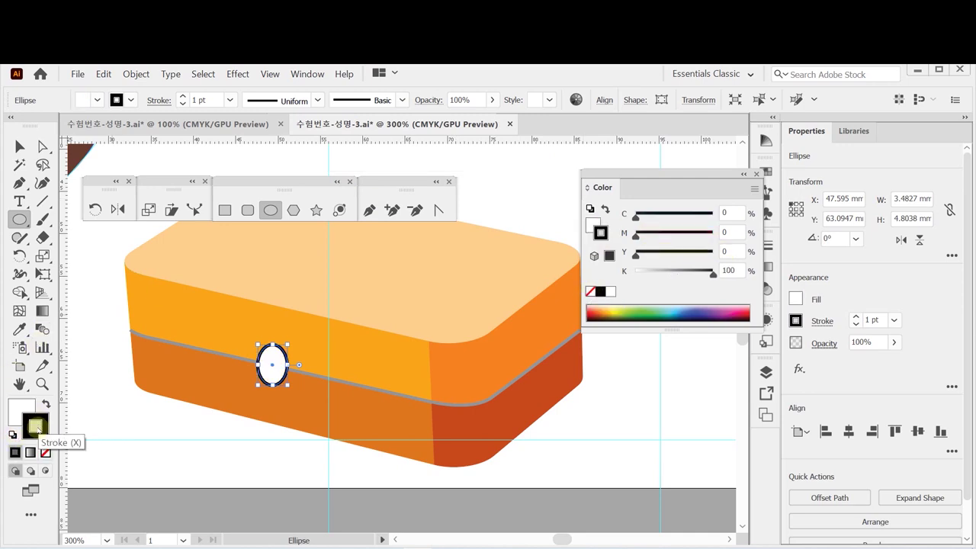
{"action": "left_click", "coordinate": [45, 453]}
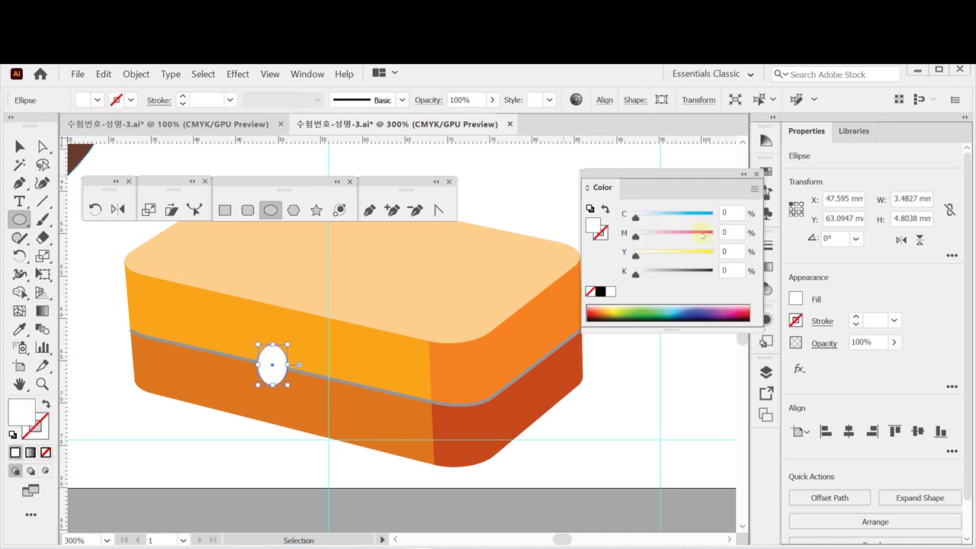
{"action": "left_click", "coordinate": [734, 213]}
{"action": "left_click", "coordinate": [725, 232]}
{"action": "type", "text": "60"}
{"action": "key", "text": "Tab"}
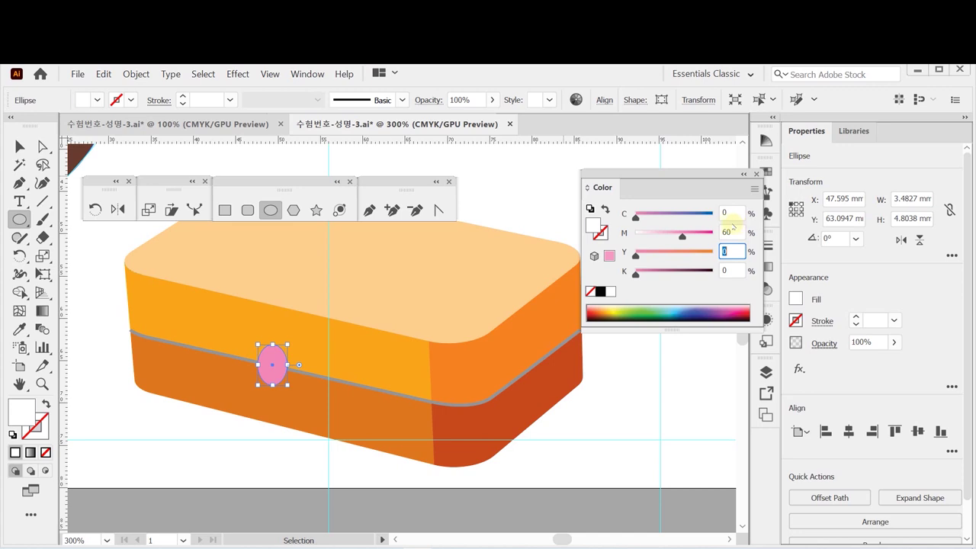
{"action": "type", "text": "100"}
{"action": "key", "text": "Return"}
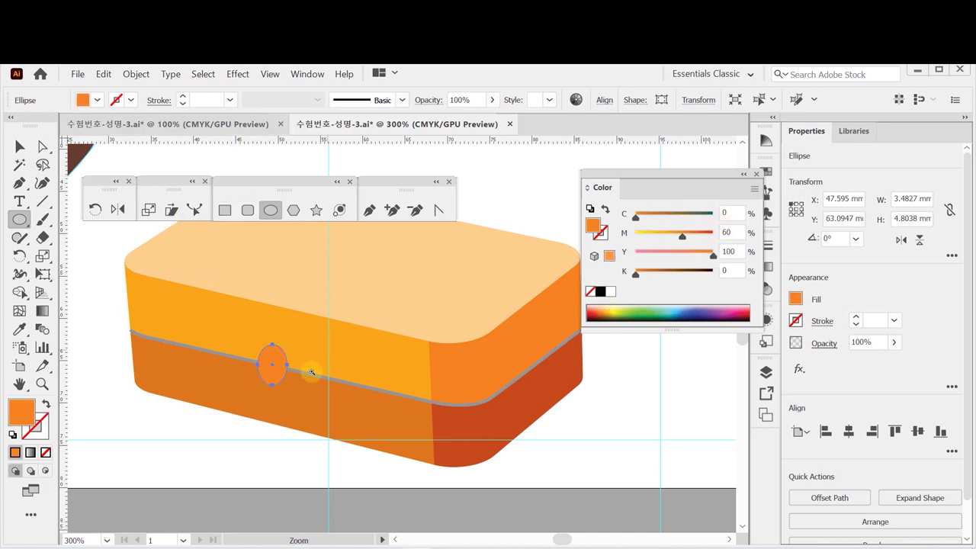
Step: Offset the clasp ellipse's path by -1 mm with miter joins to create a smaller inner ellipse
{"action": "scroll", "coordinate": [359, 389], "scroll_direction": "up", "scroll_amount": 1}
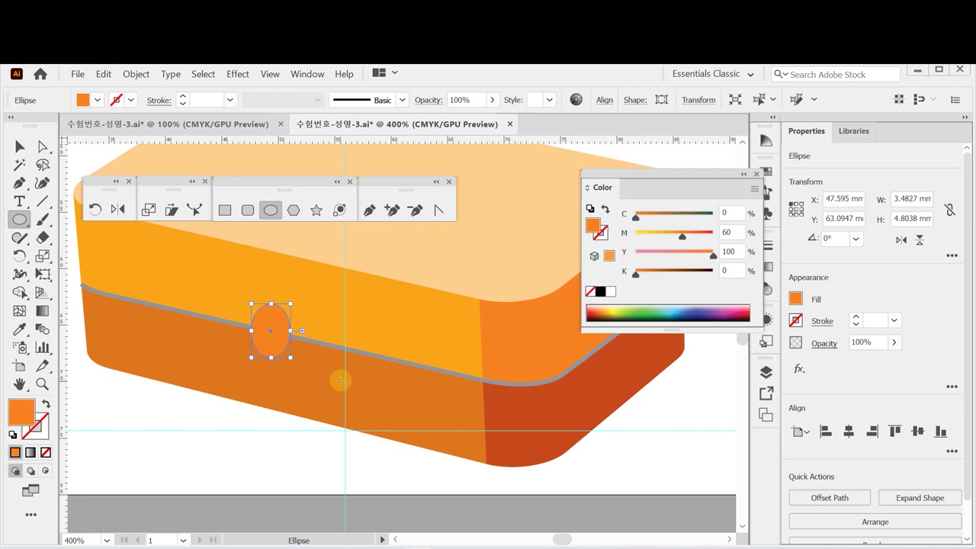
{"action": "left_click", "coordinate": [796, 496]}
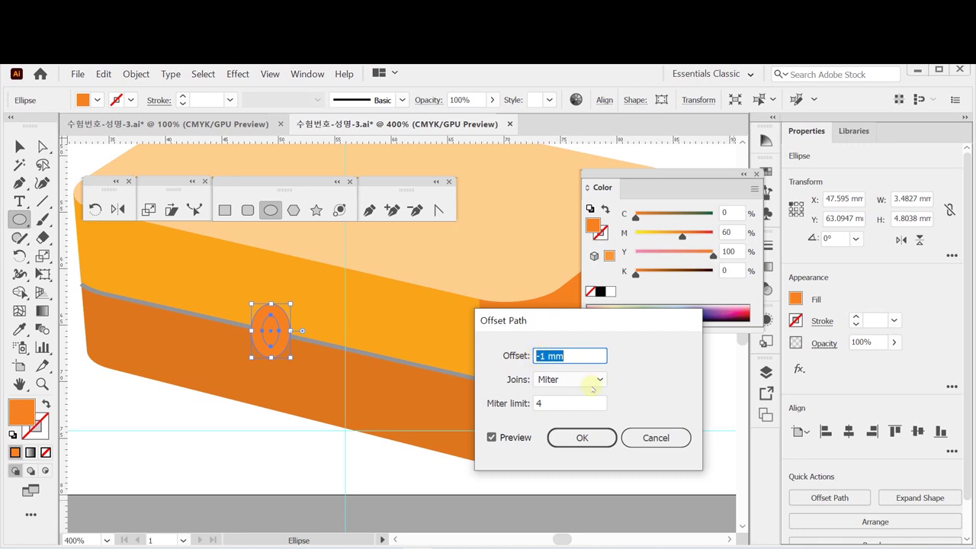
{"action": "left_click", "coordinate": [579, 438]}
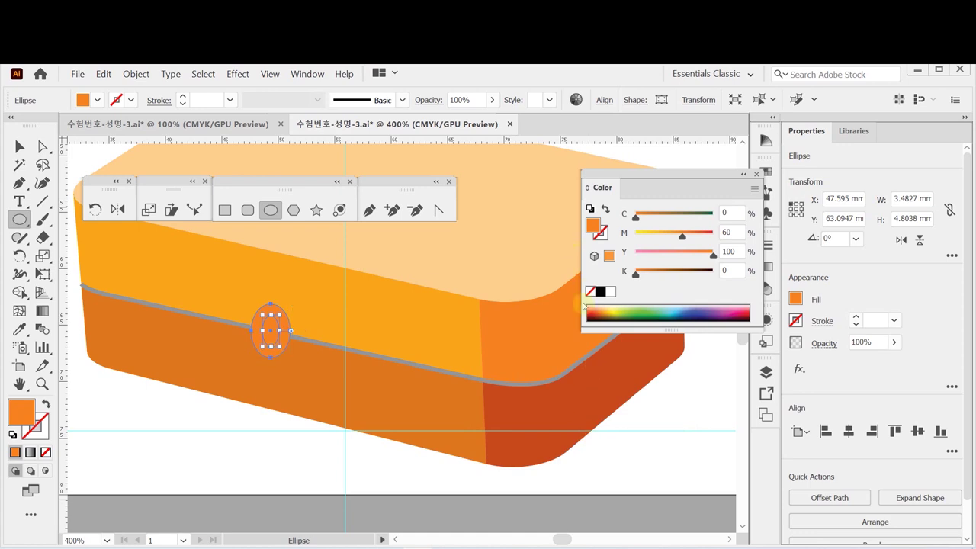
Step: Set the inner clasp ellipse's fill to M 10, Y 50 and save the document
{"action": "left_click", "coordinate": [738, 235]}
{"action": "type", "text": "10"}
{"action": "key", "text": "Tab"}
{"action": "type", "text": "50"}
{"action": "key", "text": "Return"}
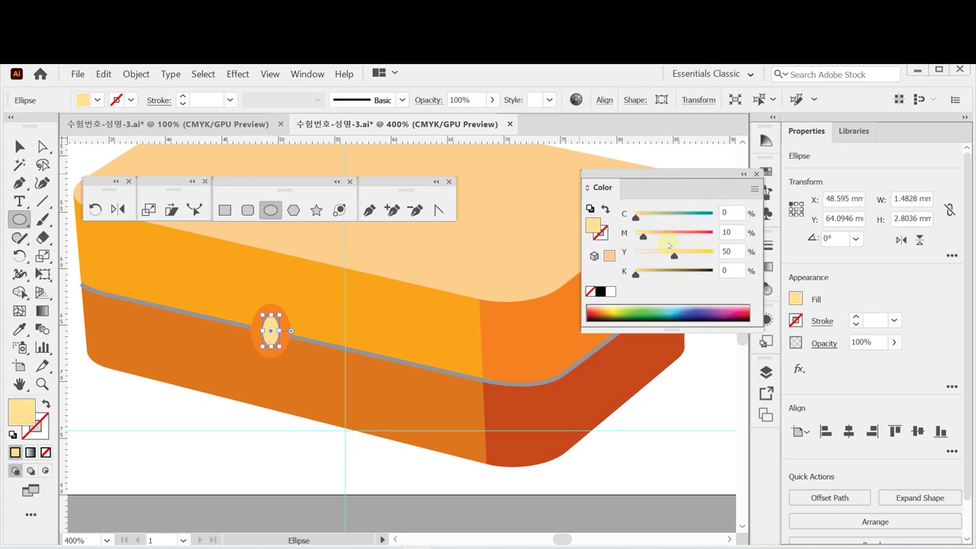
{"action": "key", "text": "ctrl+s"}
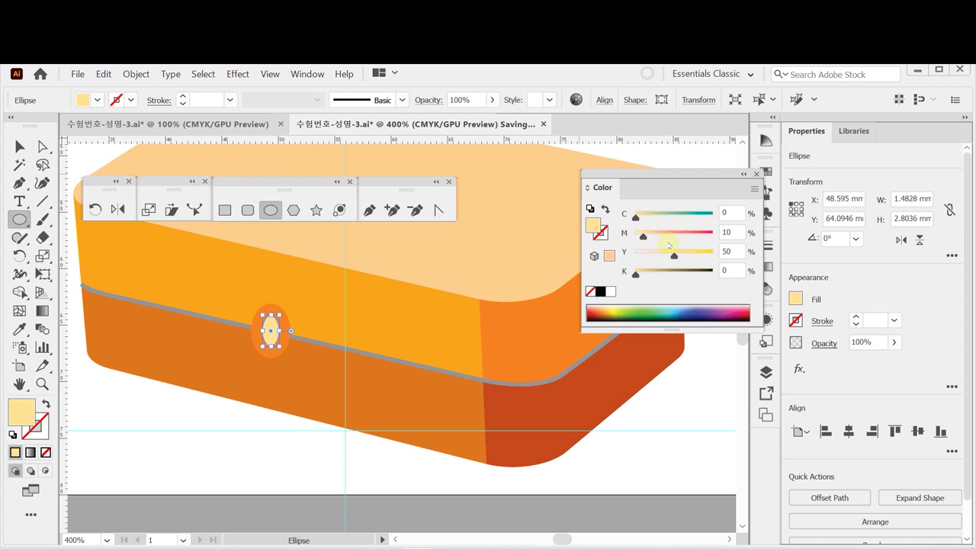
Step: Deselect the clasp and prepare the Pen tool with no fill and a blue 1 pt stroke of C 65.49, M 14.9
{"action": "key", "text": "ctrl+space"}
{"action": "left_click", "coordinate": [673, 471]}
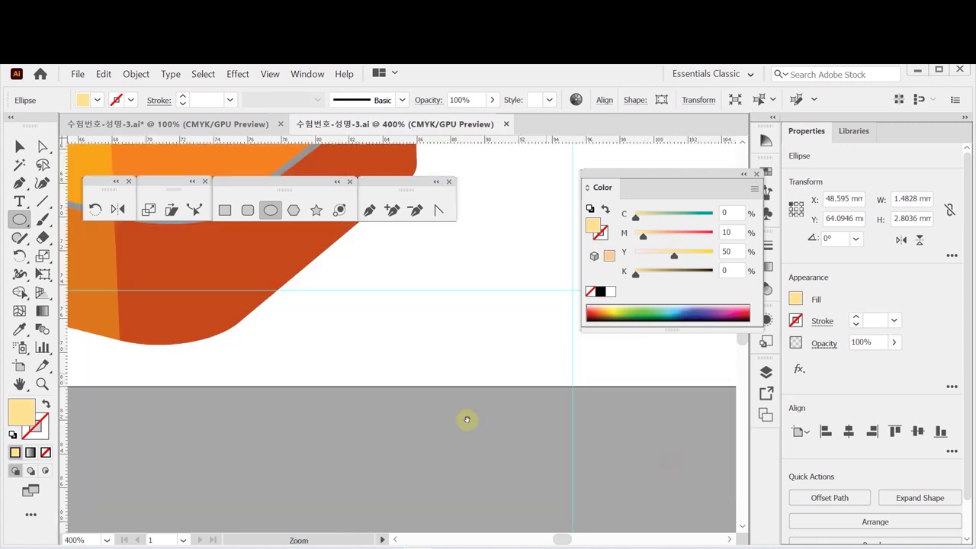
{"action": "left_click", "coordinate": [364, 290], "text": "alt"}
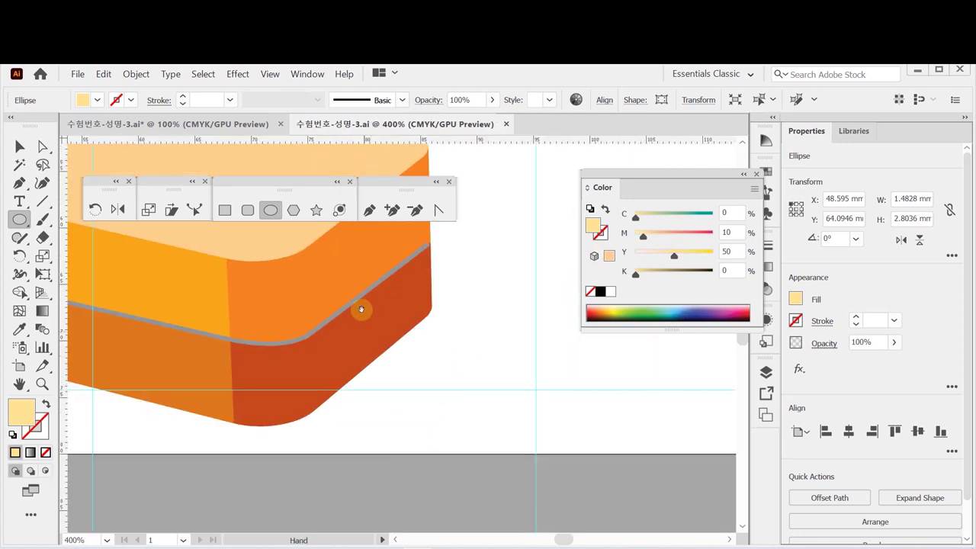
{"action": "scroll", "coordinate": [420, 382], "scroll_direction": "up", "scroll_amount": 3}
{"action": "scroll", "coordinate": [420, 381], "scroll_direction": "left", "scroll_amount": 2}
{"action": "left_click", "coordinate": [432, 304], "text": "alt"}
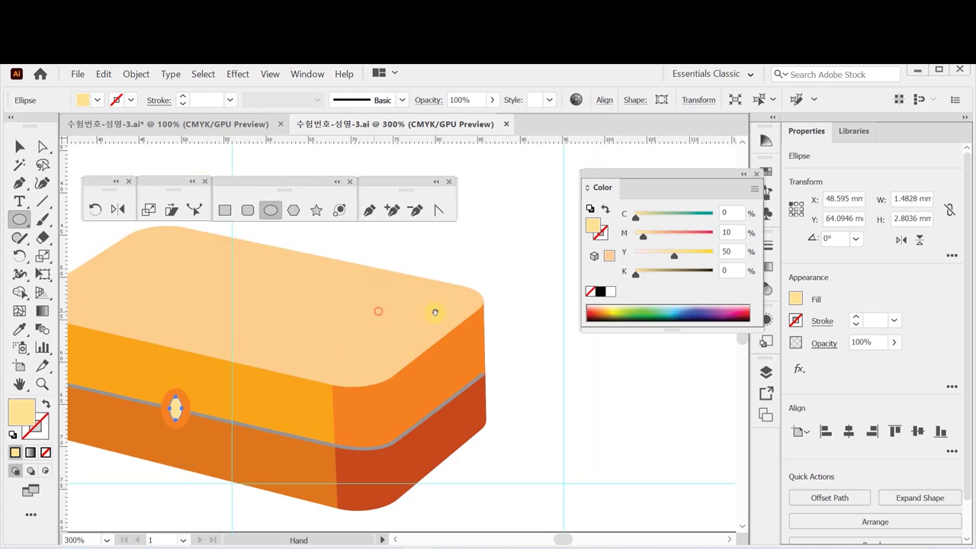
{"action": "scroll", "coordinate": [458, 282], "scroll_direction": "right", "scroll_amount": 1}
{"action": "left_click", "coordinate": [453, 229], "text": "ctrl"}
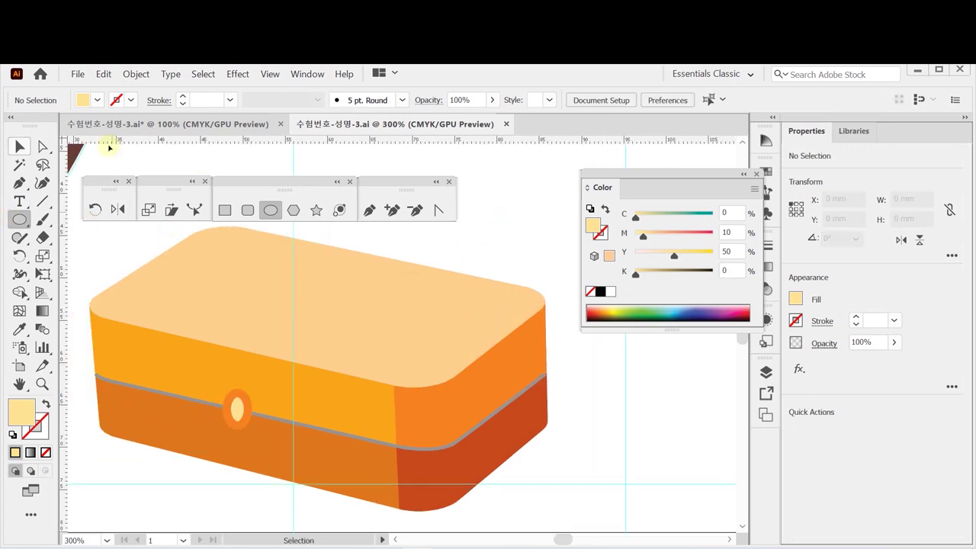
{"action": "key", "text": "p"}
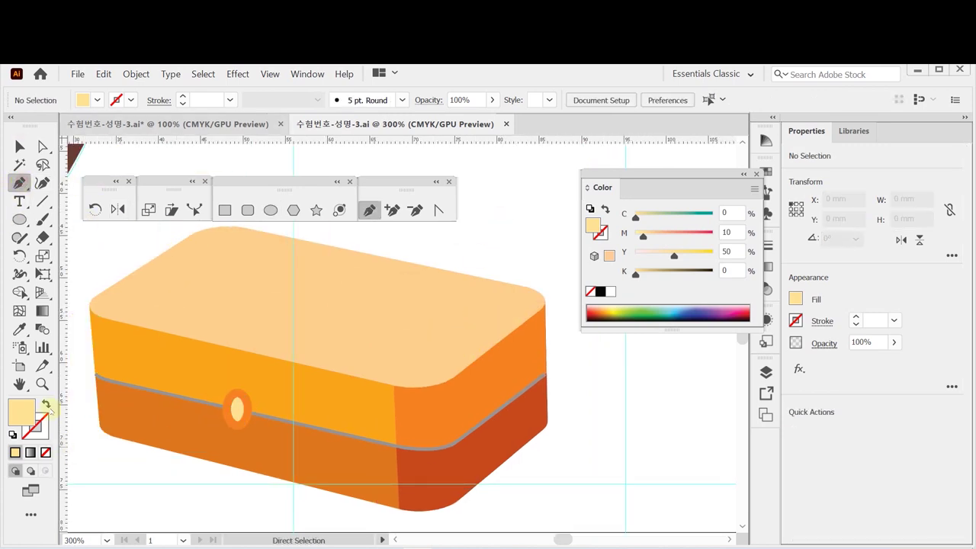
{"action": "left_click", "coordinate": [46, 404]}
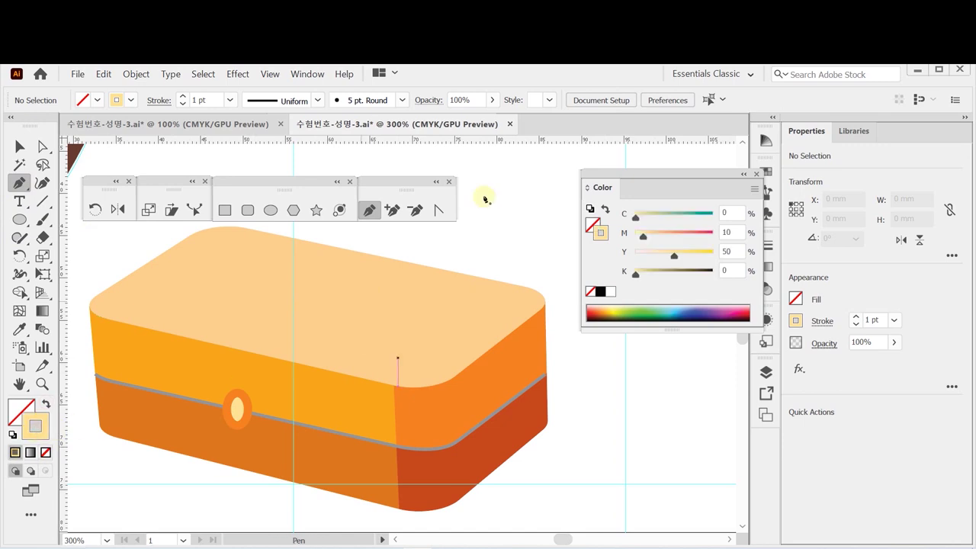
{"action": "left_click", "coordinate": [681, 313]}
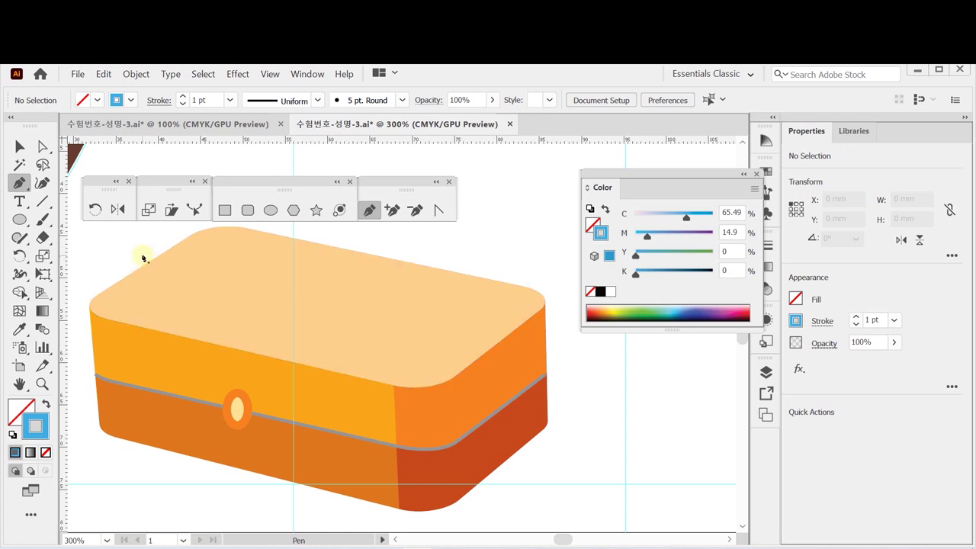
{"action": "left_click", "coordinate": [143, 258]}
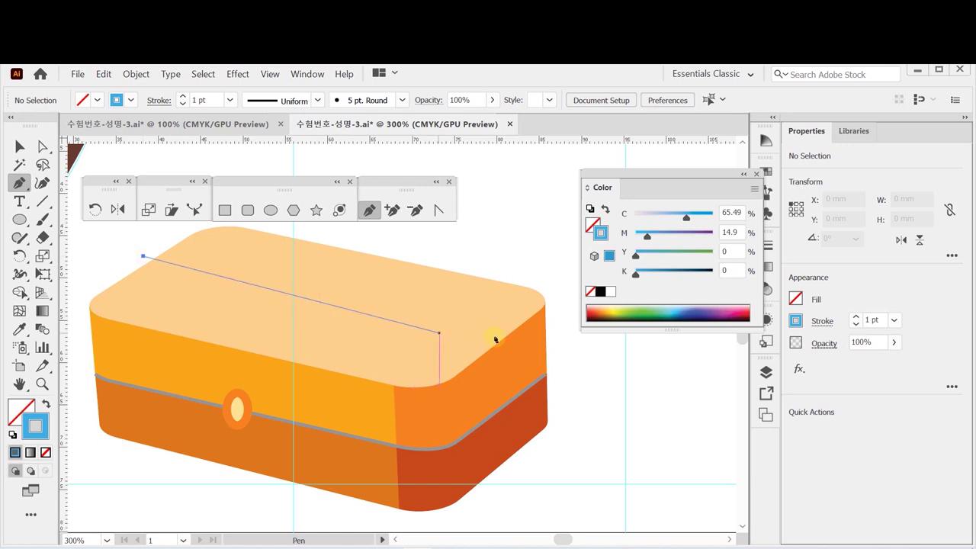
{"action": "left_click", "coordinate": [514, 333]}
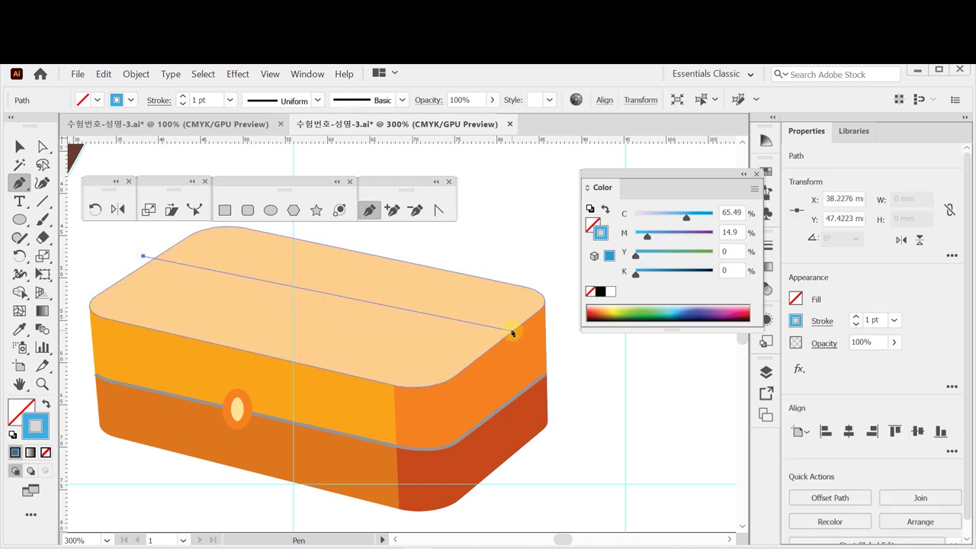
{"action": "key", "text": "ctrl+z"}
{"action": "key", "text": "ctrl+z"}
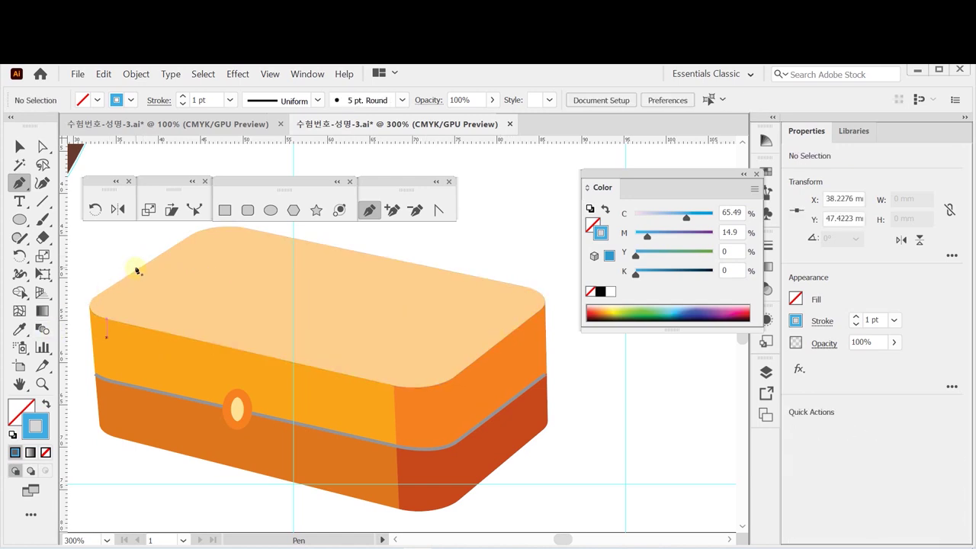
Step: Draw the ribbon's center path with the Pen tool, diagonally across the lid to its right front edge, turning straight down past the base
{"action": "left_click", "coordinate": [130, 258]}
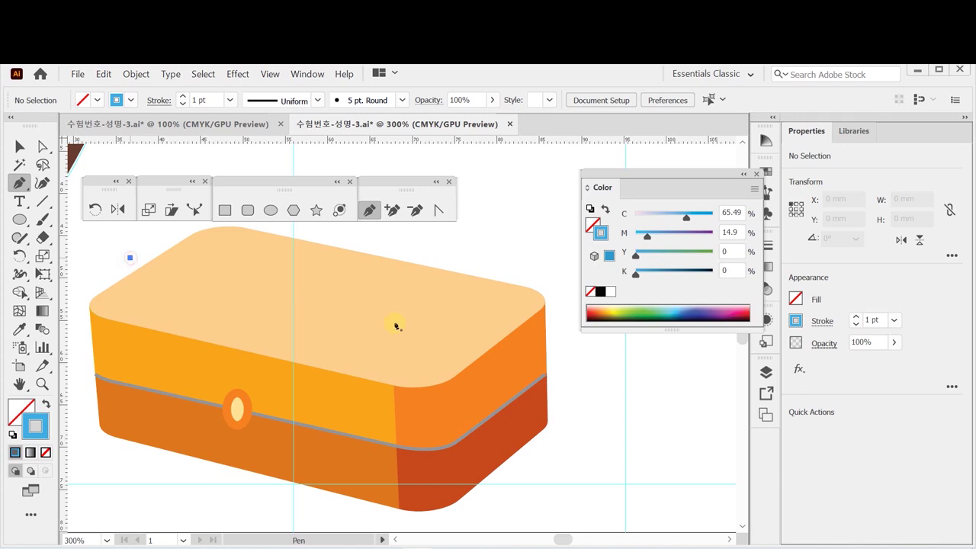
{"action": "left_click", "coordinate": [512, 338]}
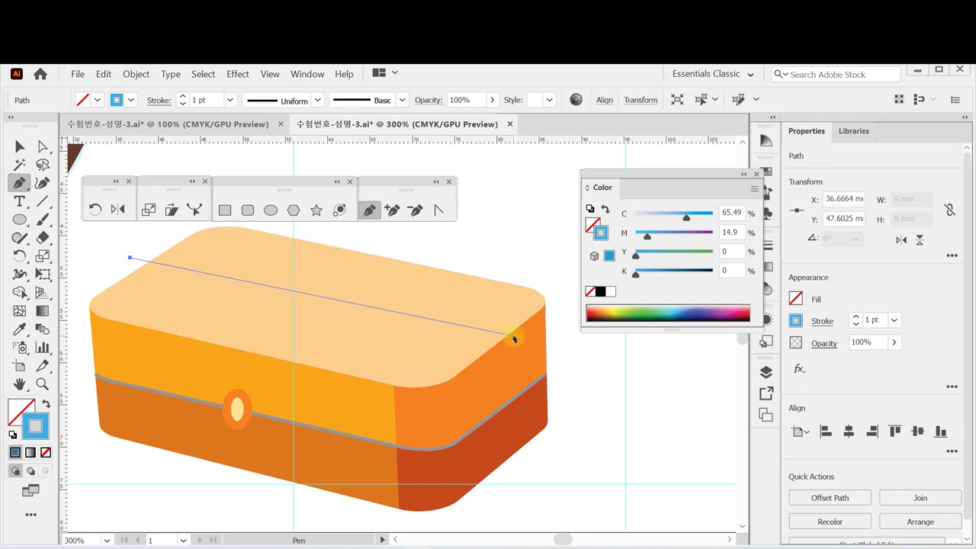
{"action": "left_click", "coordinate": [508, 338]}
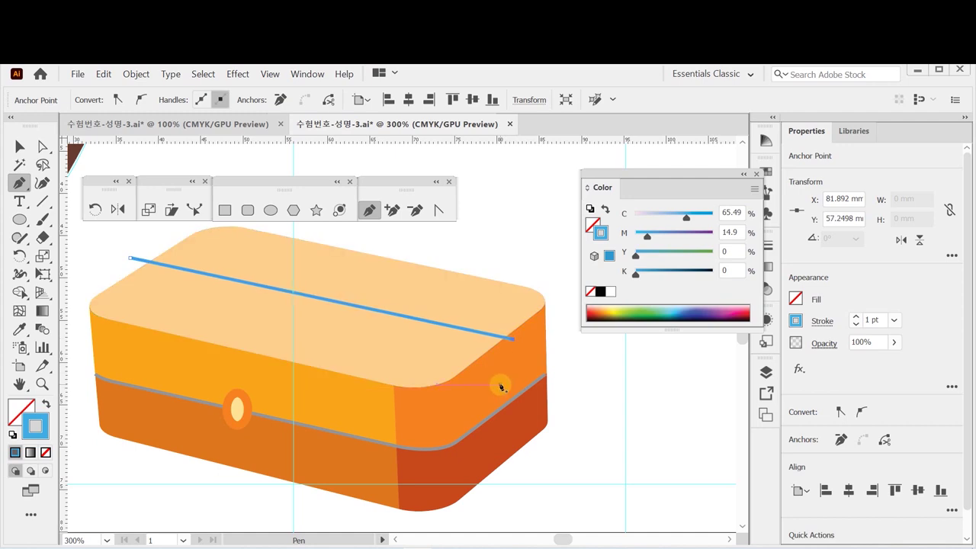
{"action": "left_click", "coordinate": [510, 341]}
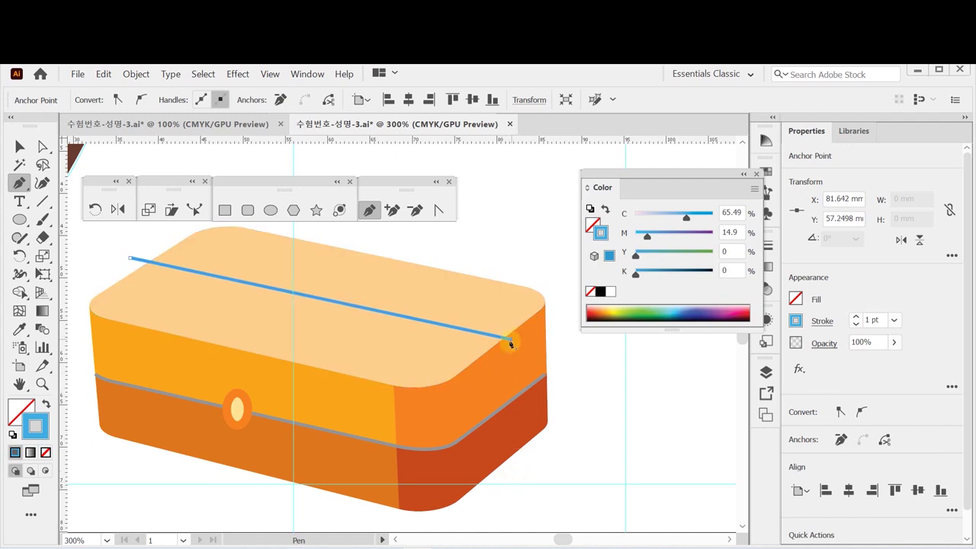
{"action": "left_click", "coordinate": [511, 463]}
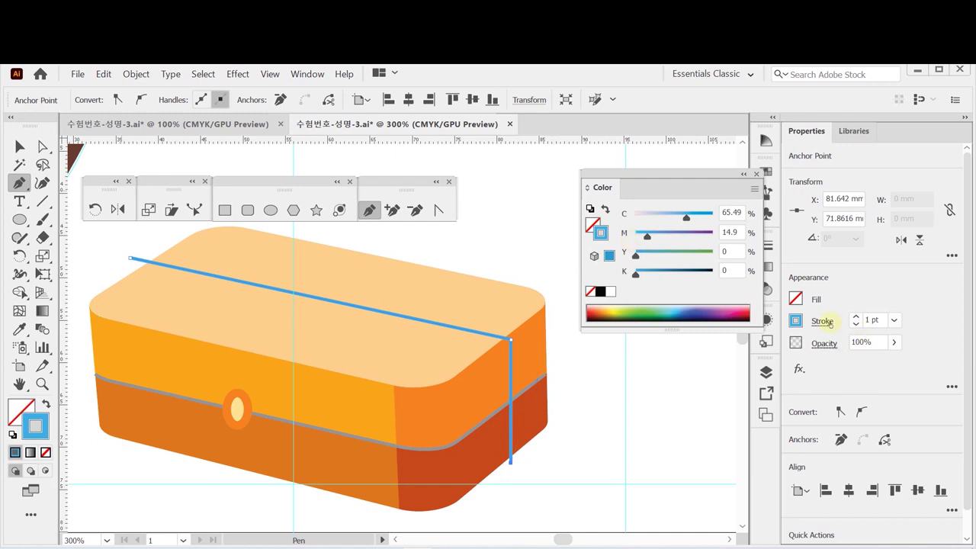
Step: Set the ribbon path's stroke weight to 13 pt
{"action": "left_click", "coordinate": [894, 321]}
{"action": "left_click", "coordinate": [894, 320]}
{"action": "left_click", "coordinate": [872, 321]}
{"action": "type", "text": "13"}
{"action": "key", "text": "Return"}
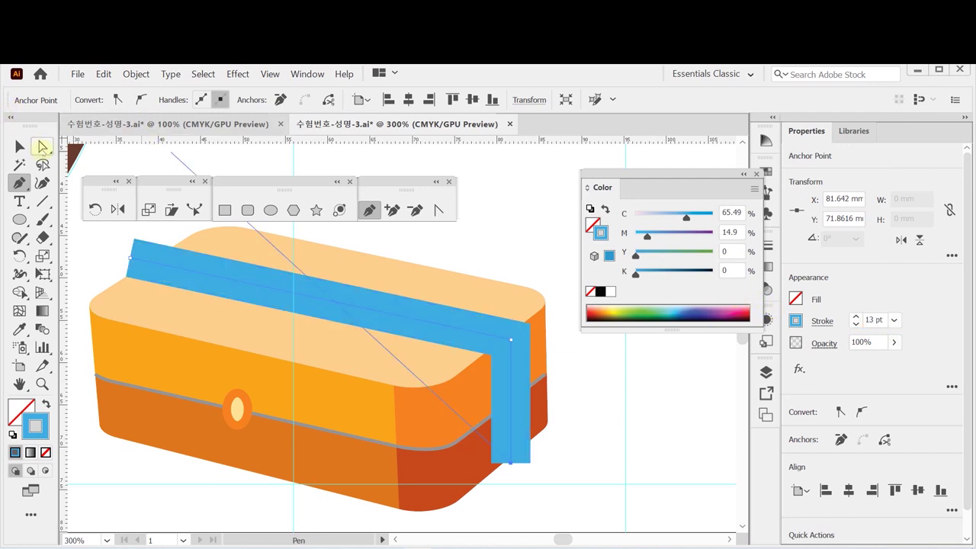
Step: Move only the ribbon path's lower end anchor down about 1 mm so the band fully covers the base's edge
{"action": "left_click", "coordinate": [42, 146]}
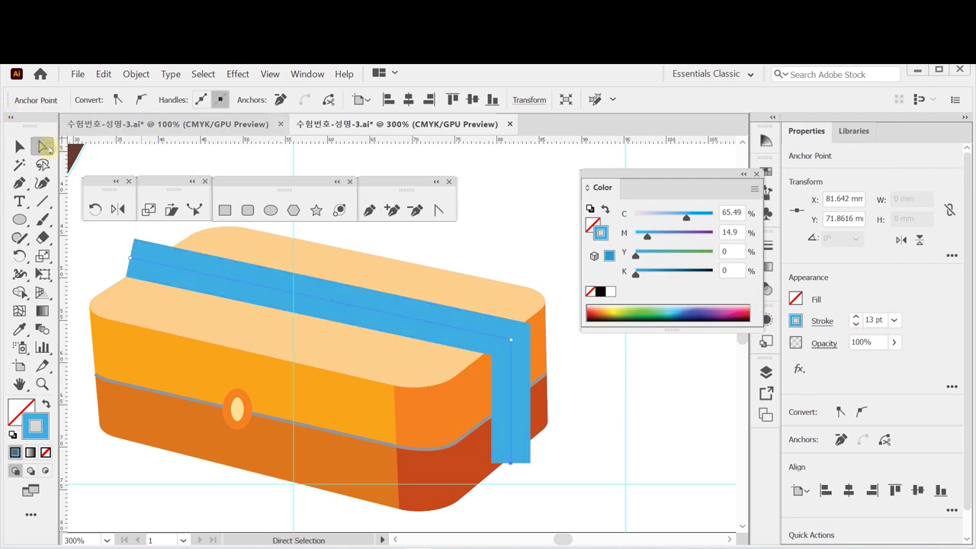
{"action": "left_click", "coordinate": [495, 456]}
{"action": "left_click", "coordinate": [511, 460]}
{"action": "key", "text": "Down"}
{"action": "key", "text": "Down"}
{"action": "key", "text": "Down"}
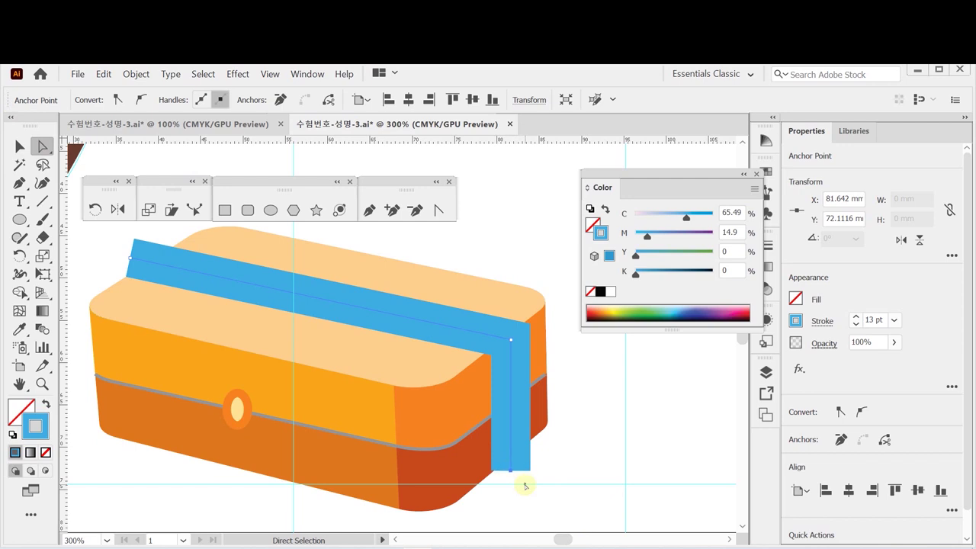
Step: Select the whole ribbon path and convert its 13 pt stroke into a filled shape with Outline Stroke
{"action": "left_click", "coordinate": [822, 321]}
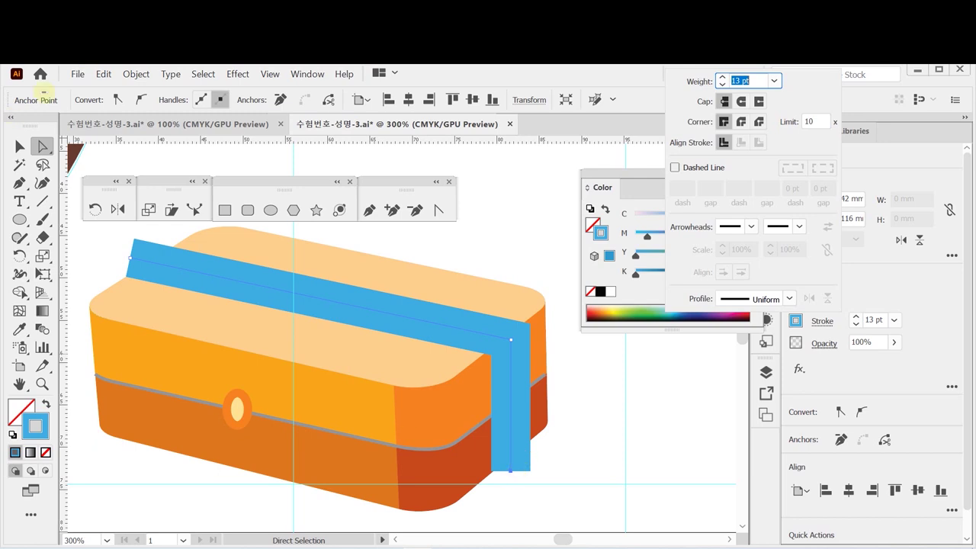
{"action": "left_click", "coordinate": [24, 151]}
{"action": "left_click", "coordinate": [24, 151]}
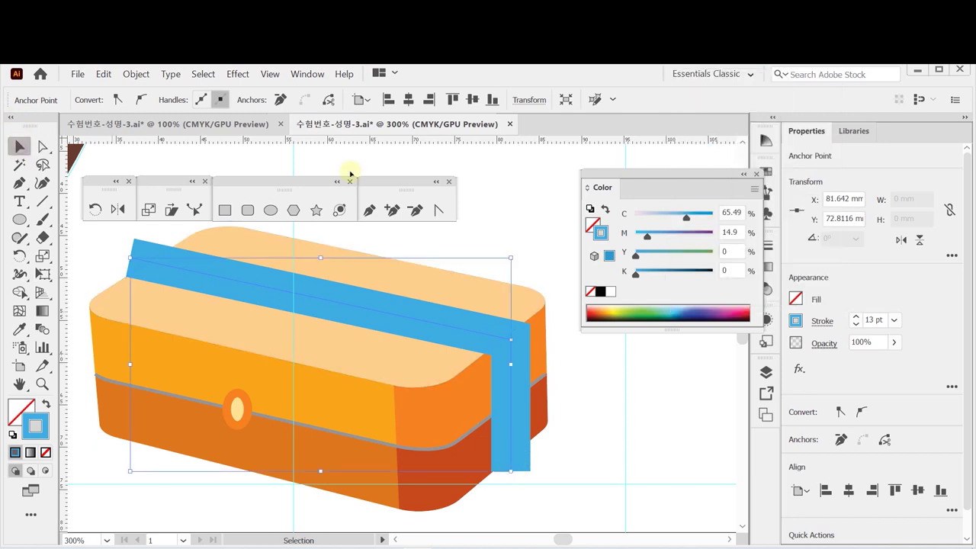
{"action": "left_click", "coordinate": [526, 467]}
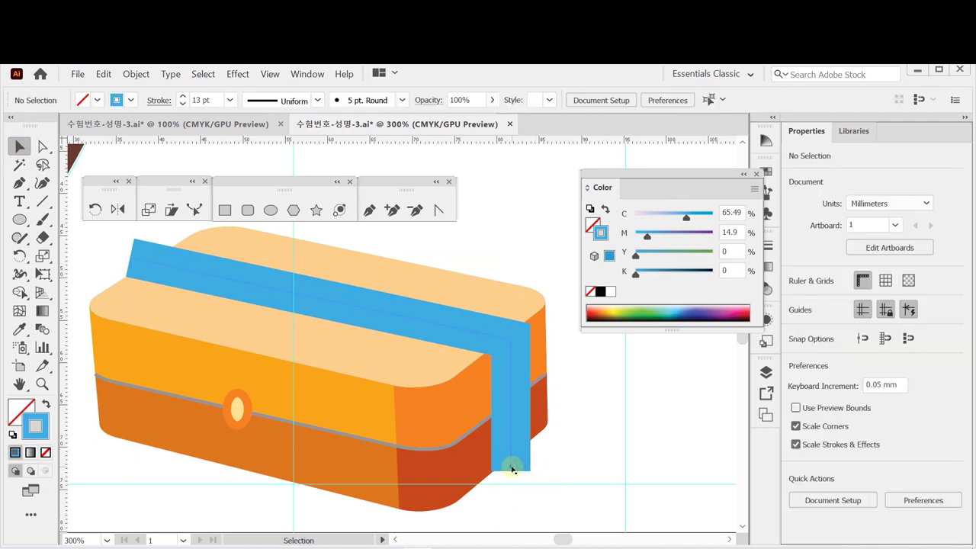
{"action": "left_click", "coordinate": [511, 468]}
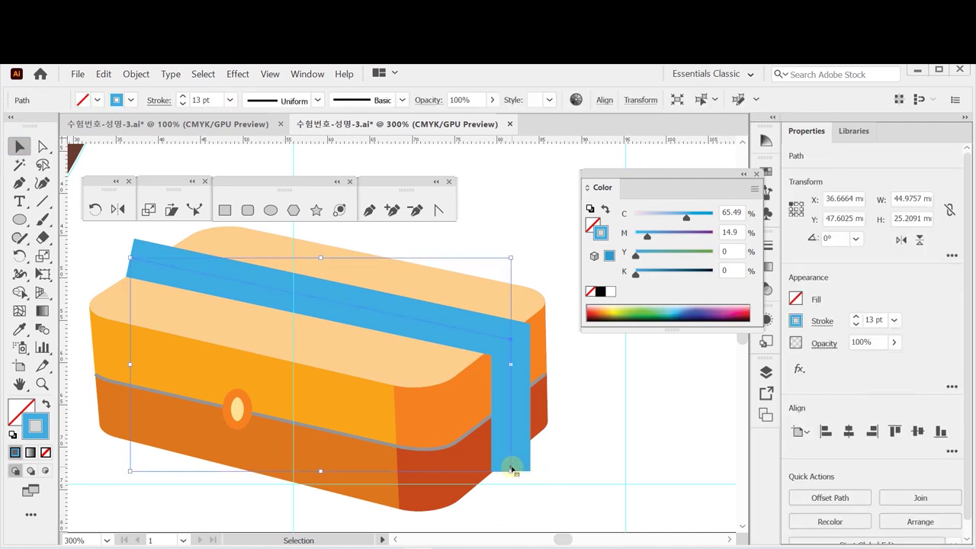
{"action": "key", "text": "a"}
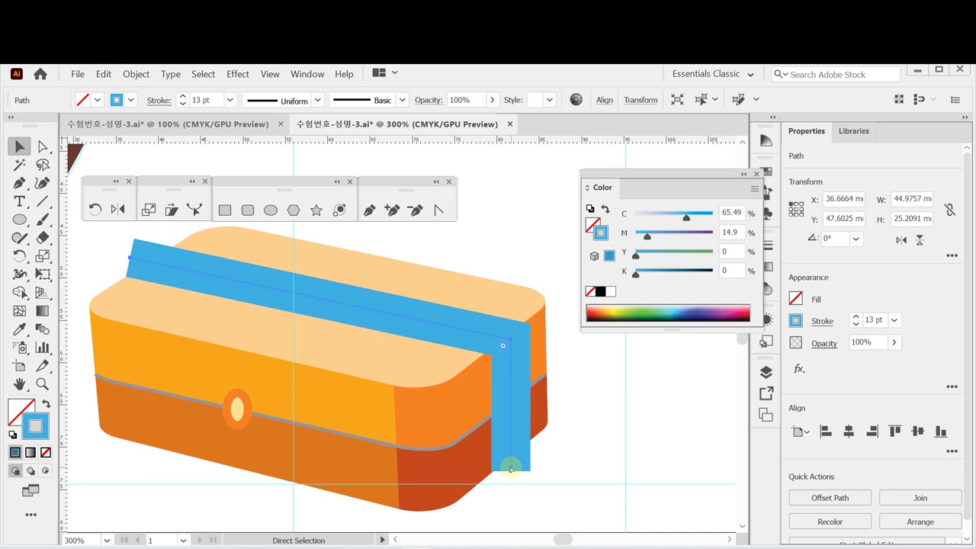
{"action": "key", "text": "v"}
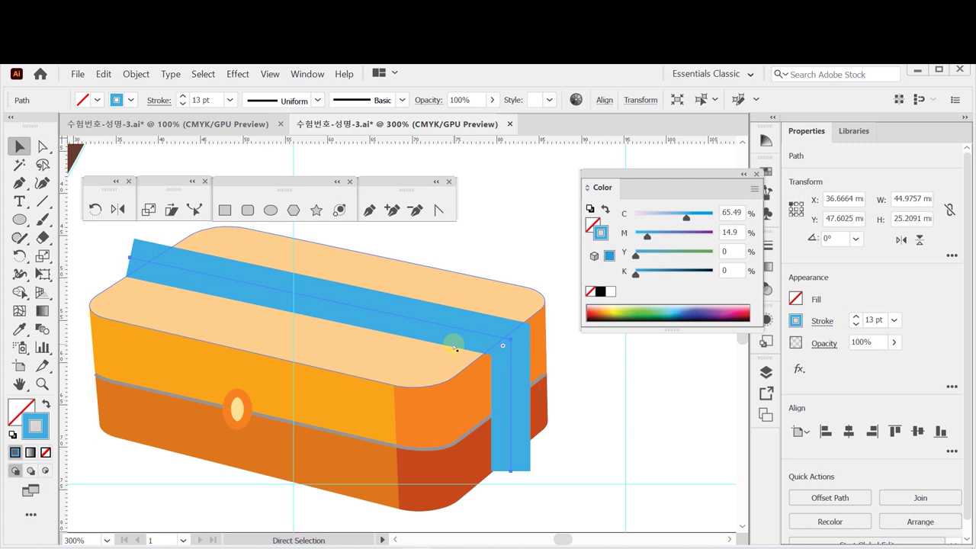
{"action": "key", "text": "v"}
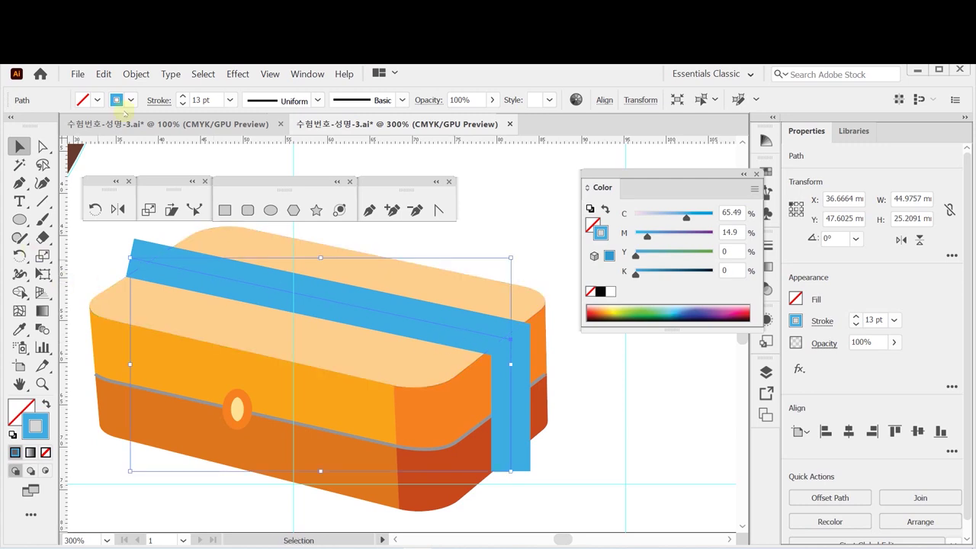
{"action": "left_click", "coordinate": [134, 74]}
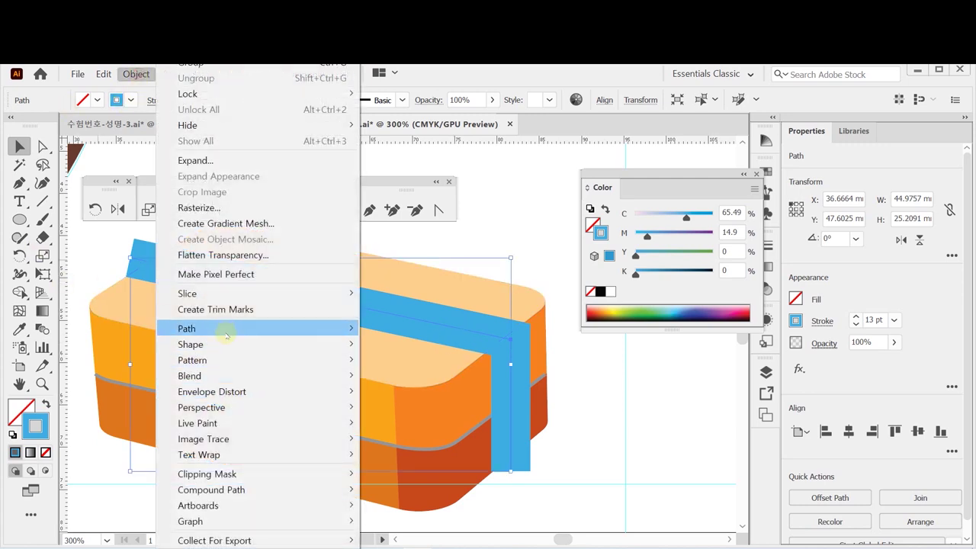
{"action": "mouse_move", "coordinate": [226, 328]}
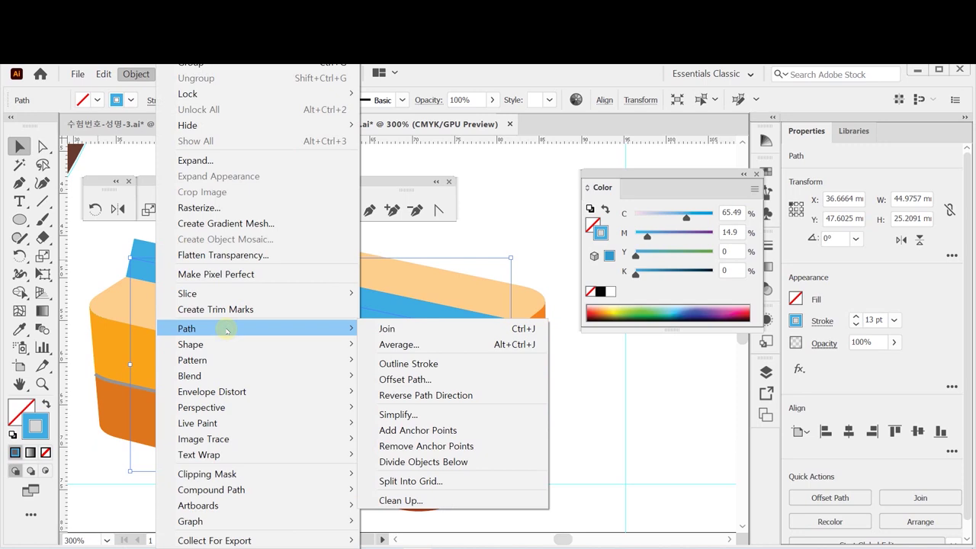
{"action": "left_click", "coordinate": [459, 364]}
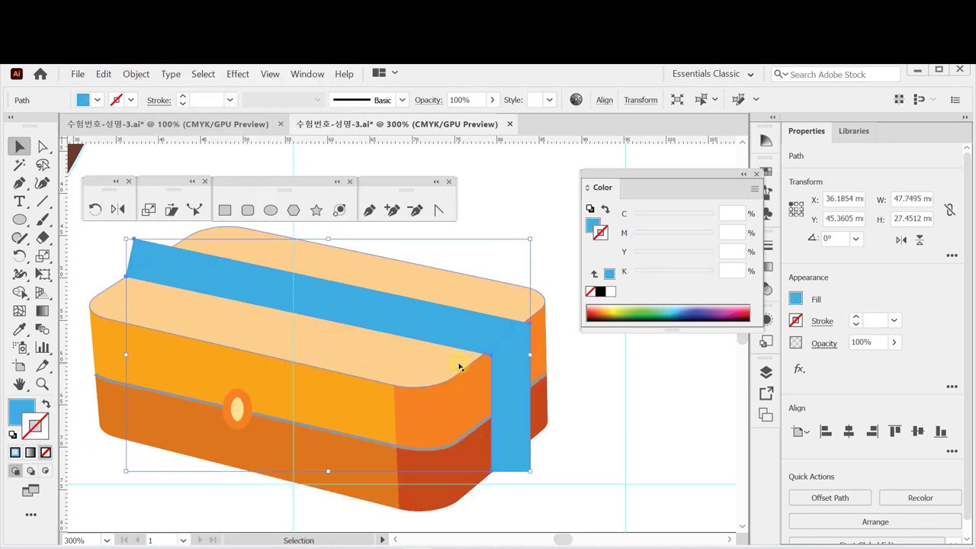
Step: Draw a black 1 pt line with no fill, about 9.8 mm wide and 6.3 mm high, across the ribbon along the lid's left rear edge
{"action": "left_click", "coordinate": [109, 251]}
{"action": "key", "text": "ctrl+plus"}
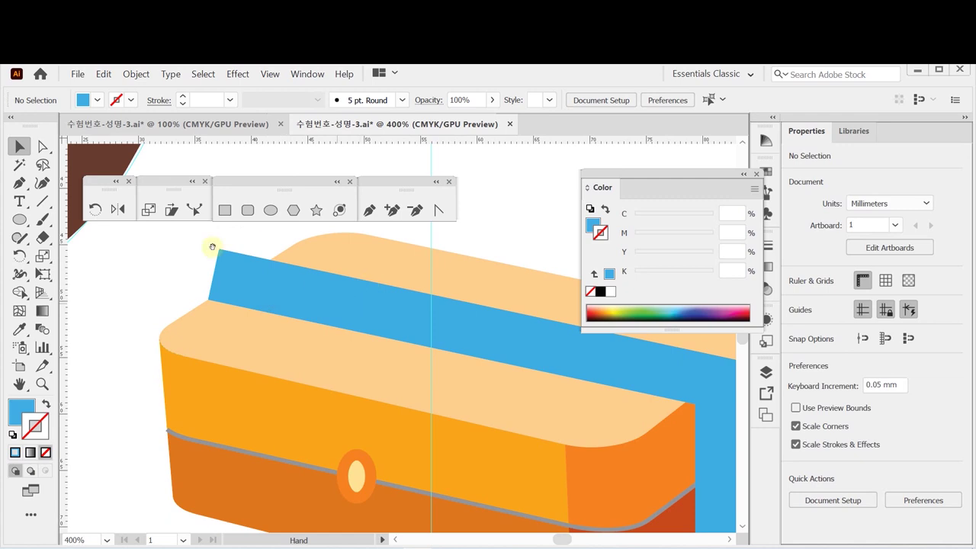
{"action": "left_click", "coordinate": [42, 201]}
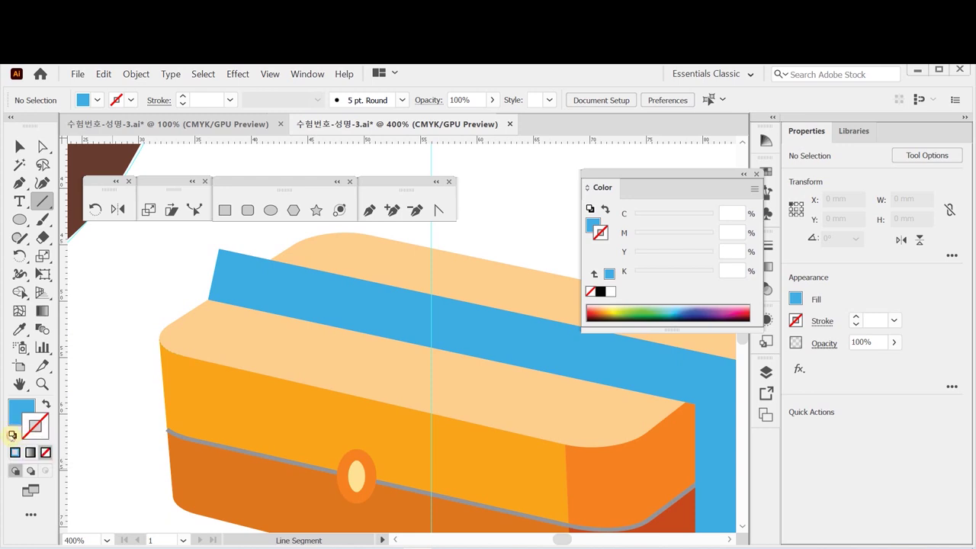
{"action": "left_click", "coordinate": [13, 434]}
{"action": "left_click", "coordinate": [45, 452]}
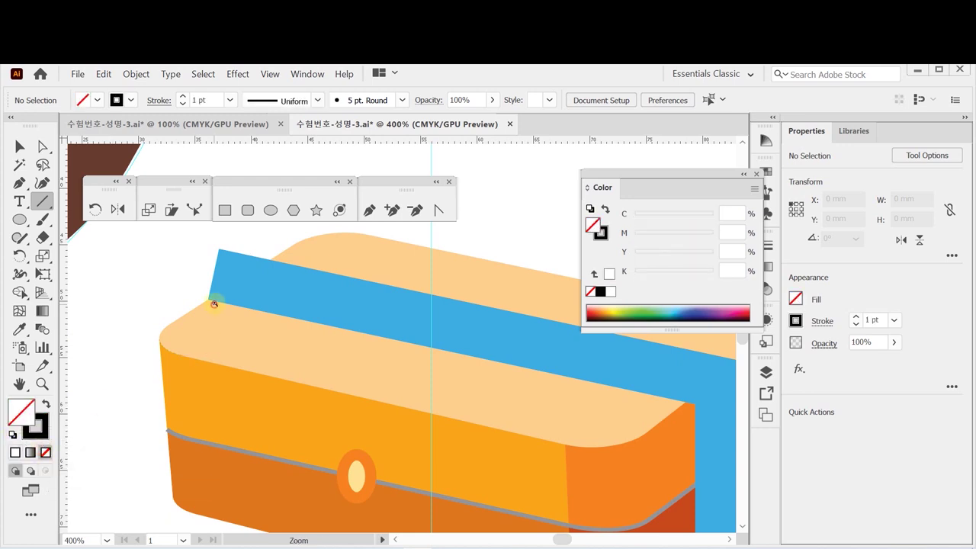
{"action": "scroll", "coordinate": [212, 298], "scroll_direction": "up", "scroll_amount": 1}
{"action": "left_click_drag", "start_coordinate": [320, 351], "coordinate": [314, 280]}
{"action": "scroll", "coordinate": [497, 425], "scroll_direction": "down", "scroll_amount": 1}
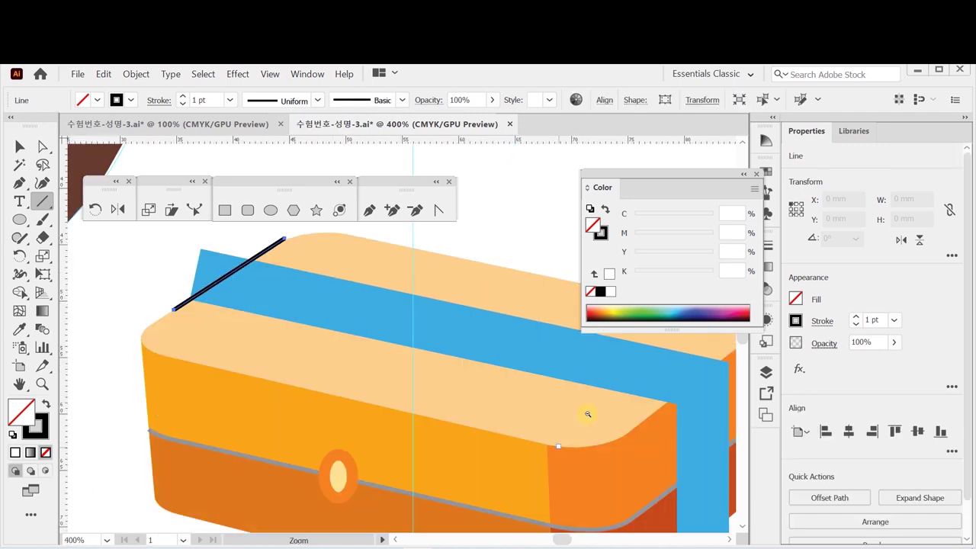
Step: Draw a second line, about 9.3 mm wide and 7.9 mm high, across the ribbon's lower end along the base's bottom right edge
{"action": "scroll", "coordinate": [473, 366], "scroll_direction": "down", "scroll_amount": 3}
{"action": "scroll", "coordinate": [473, 366], "scroll_direction": "right", "scroll_amount": 3}
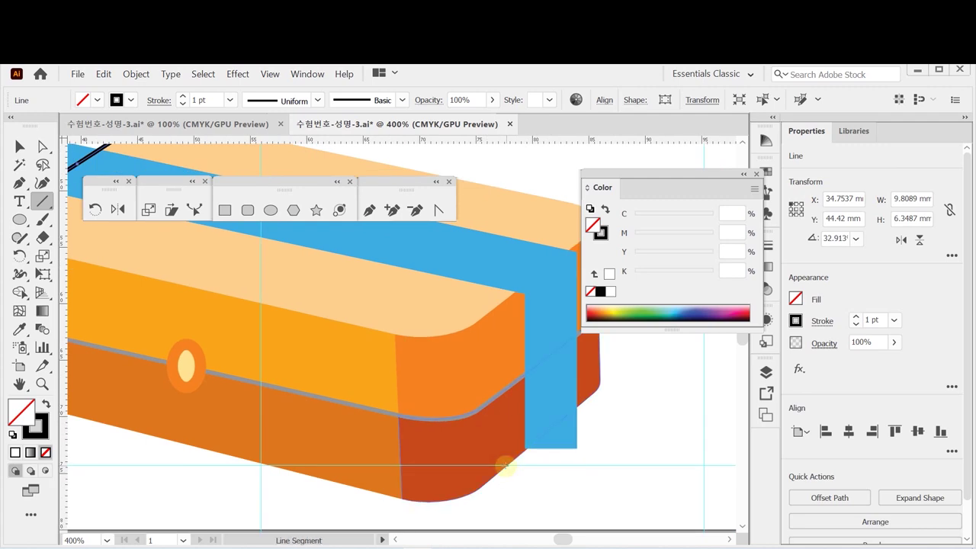
{"action": "left_click_drag", "start_coordinate": [526, 447], "coordinate": [610, 375]}
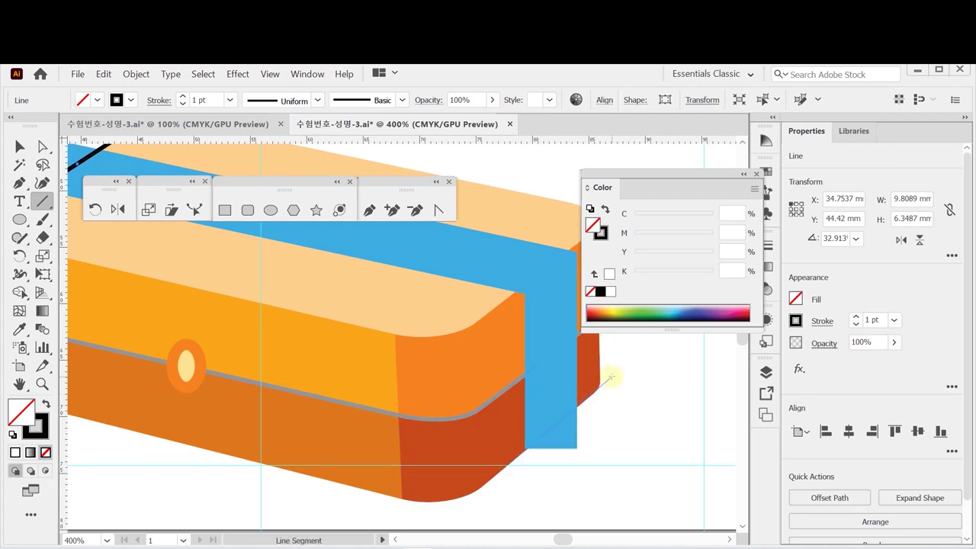
{"action": "left_click_drag", "start_coordinate": [610, 376], "coordinate": [610, 372]}
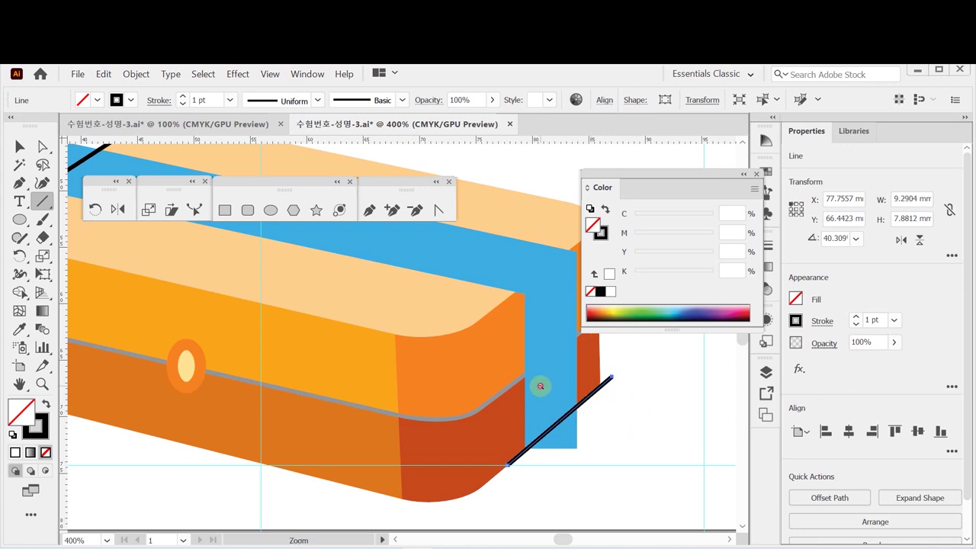
Step: Select both cutting lines together with the ribbon shape and split it with the Pathfinder's Divide operation
{"action": "scroll", "coordinate": [541, 385], "scroll_direction": "down", "scroll_amount": 1}
{"action": "scroll", "coordinate": [336, 320], "scroll_direction": "up", "scroll_amount": 2}
{"action": "scroll", "coordinate": [335, 320], "scroll_direction": "left", "scroll_amount": 3}
{"action": "key", "text": "v"}
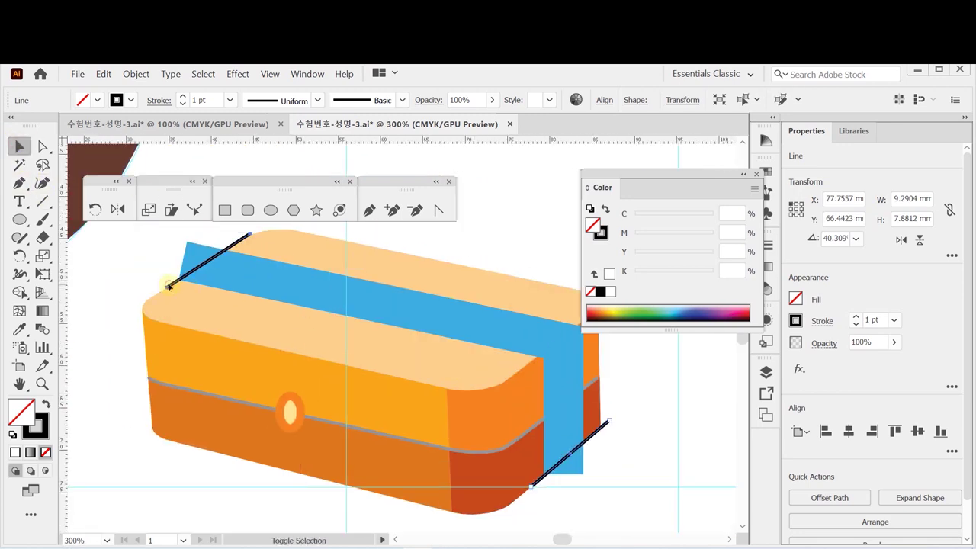
{"action": "left_click", "coordinate": [170, 283], "text": "shift"}
{"action": "left_click", "coordinate": [307, 286], "text": "shift"}
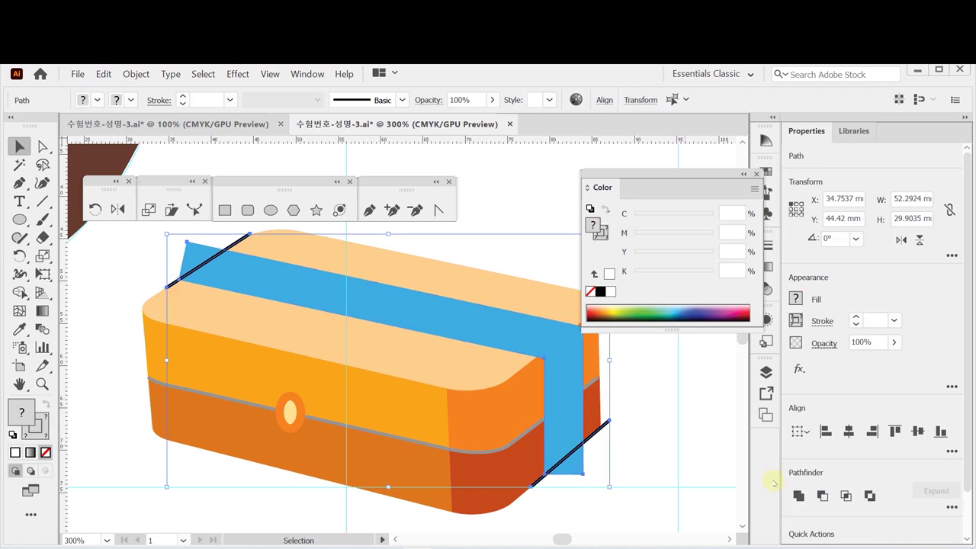
{"action": "scroll", "coordinate": [952, 503], "scroll_direction": "down", "scroll_amount": 1}
{"action": "left_click", "coordinate": [952, 478]}
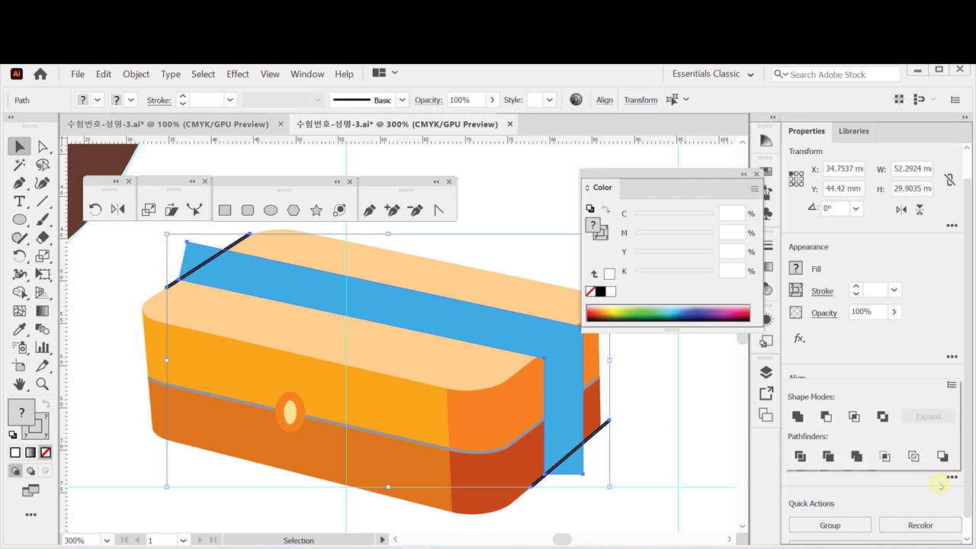
{"action": "left_click", "coordinate": [800, 456]}
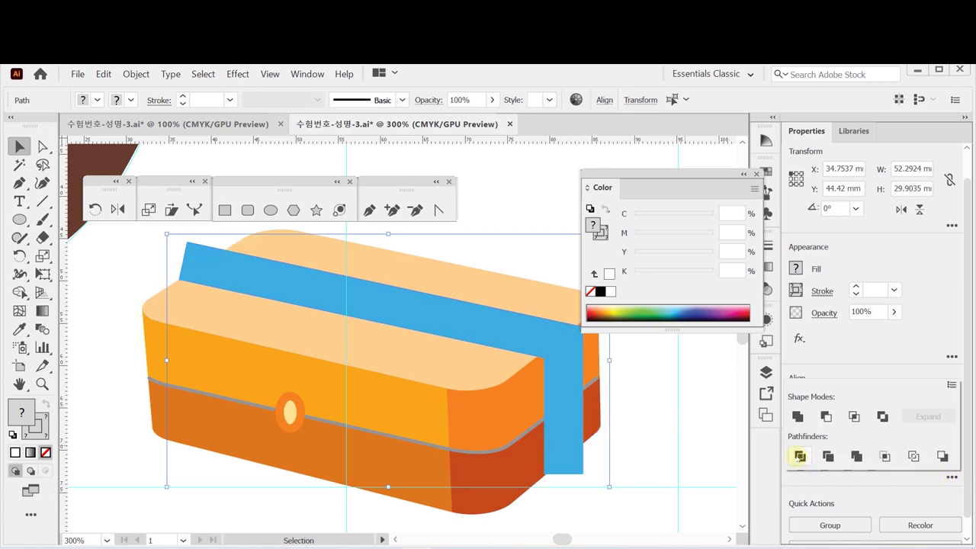
Step: Isolate the divided ribbon group, delete the excess pieces overhanging the box at both ends, and leave isolation
{"action": "double_click", "coordinate": [440, 314]}
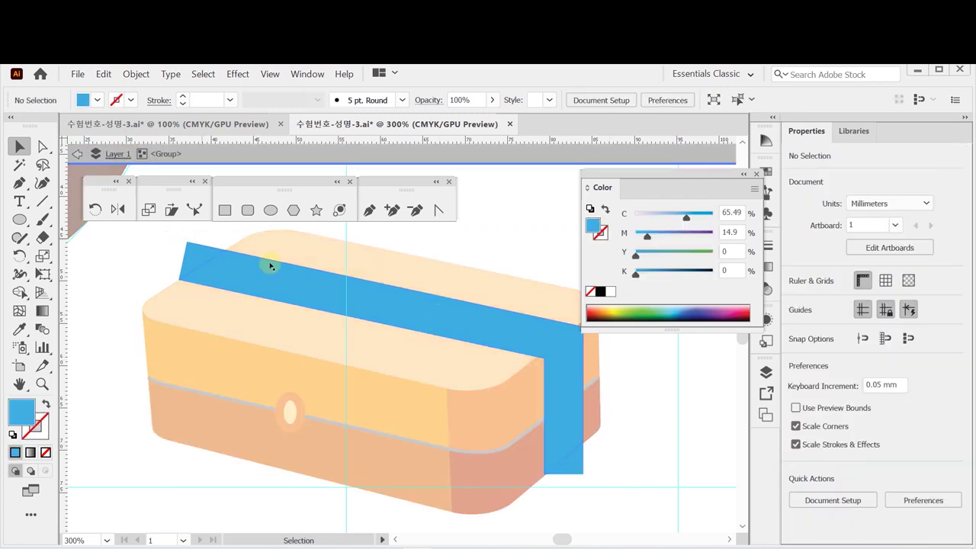
{"action": "left_click", "coordinate": [191, 260]}
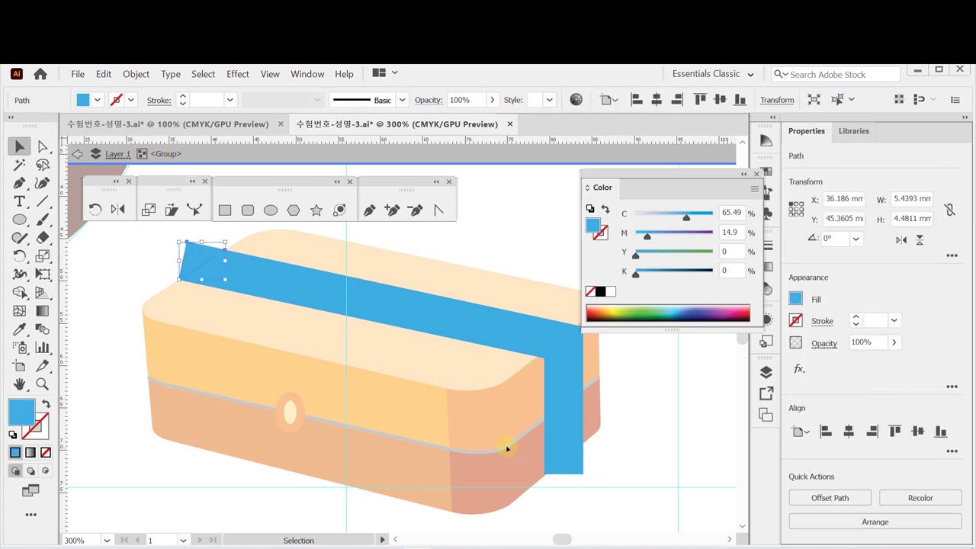
{"action": "left_click", "coordinate": [523, 487]}
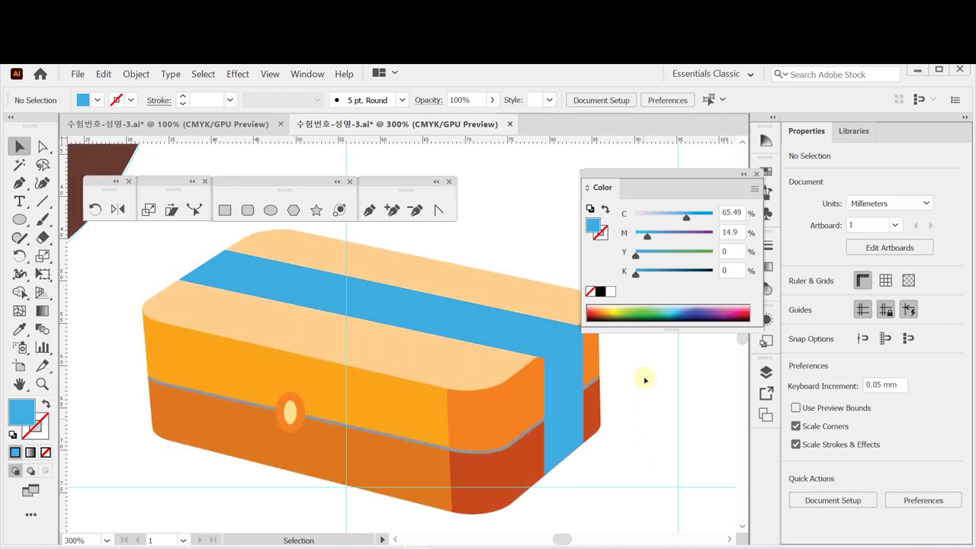
Step: Shift the ribbon horizontally about 0.6 mm to the left so its fold meets the lid's right edge
{"action": "left_click_drag", "start_coordinate": [675, 170], "coordinate": [679, 145]}
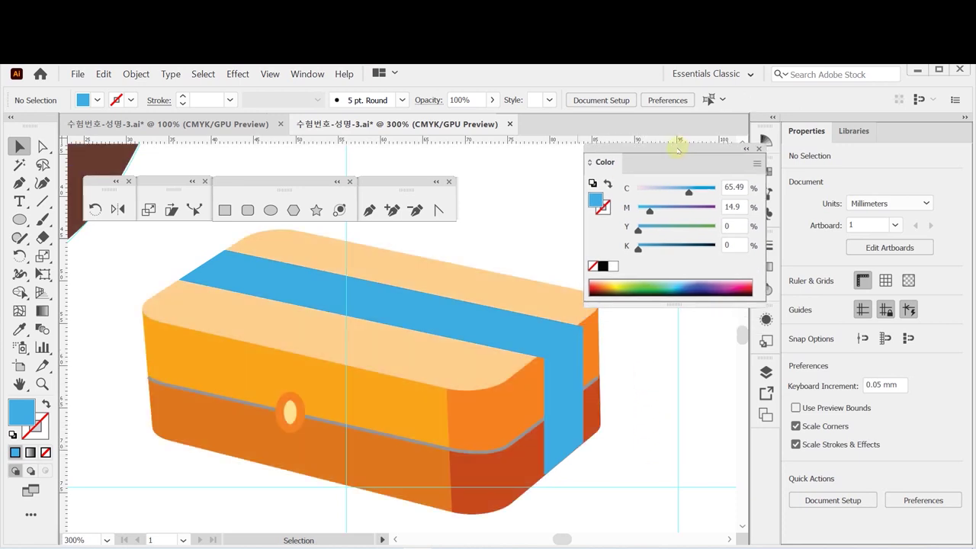
{"action": "left_click", "coordinate": [549, 354], "text": "ctrl"}
{"action": "left_click_drag", "start_coordinate": [420, 373], "coordinate": [473, 392]}
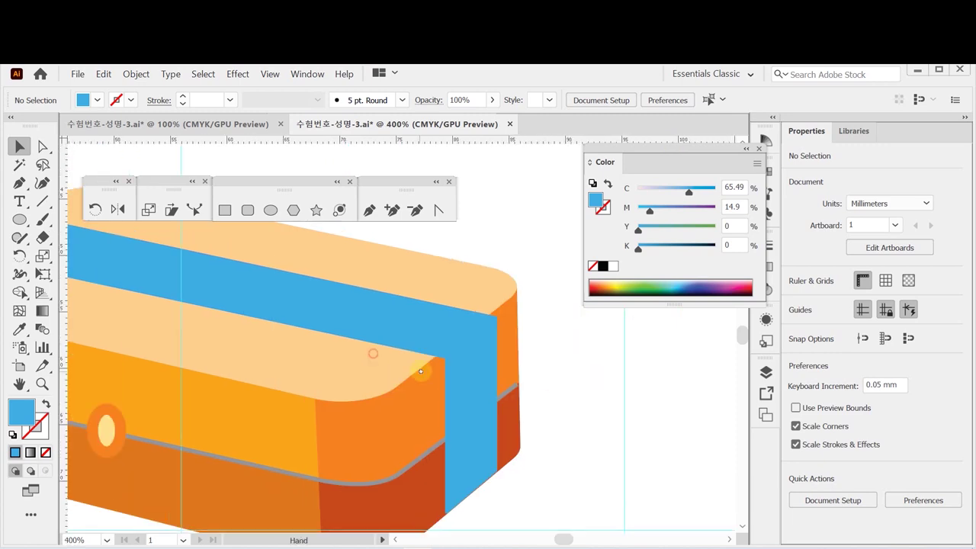
{"action": "left_click", "coordinate": [43, 145]}
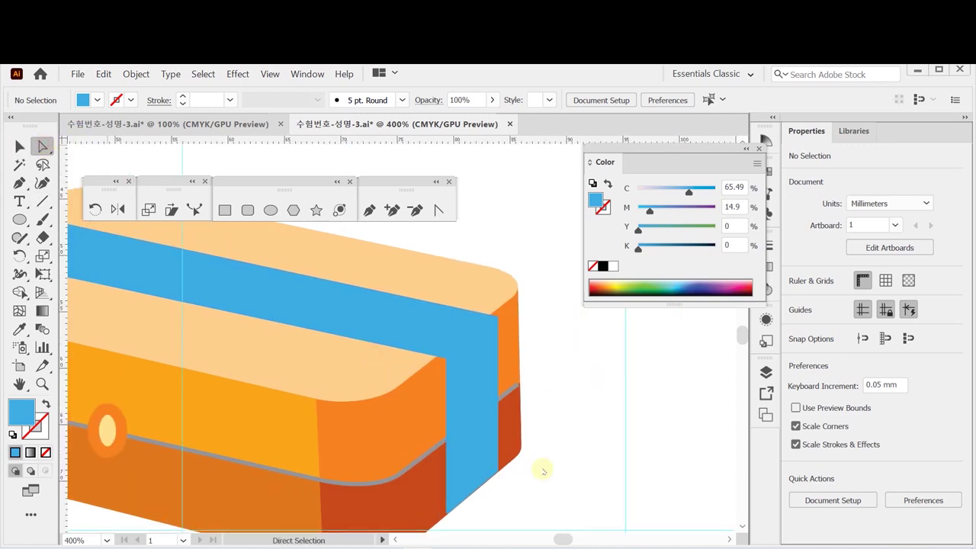
{"action": "left_click", "coordinate": [448, 359]}
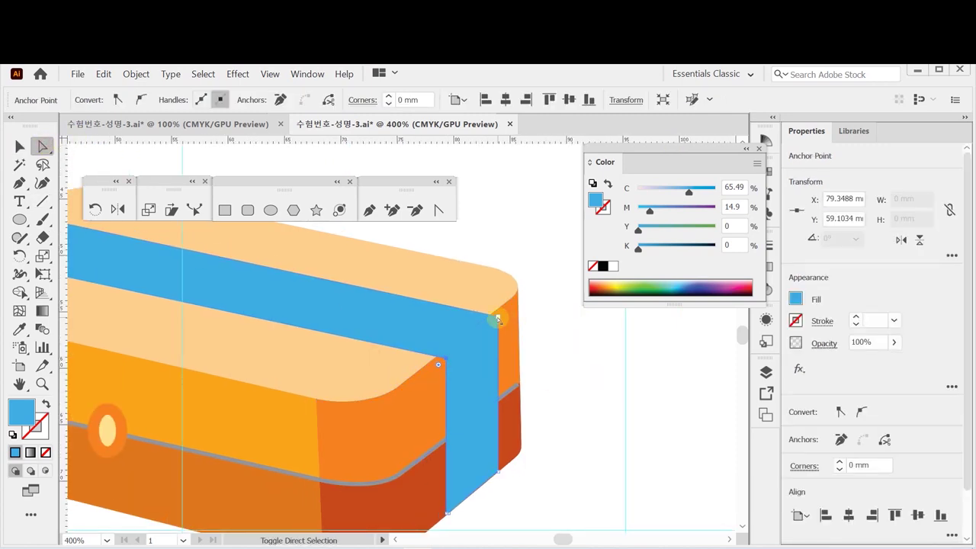
{"action": "left_click", "coordinate": [516, 320]}
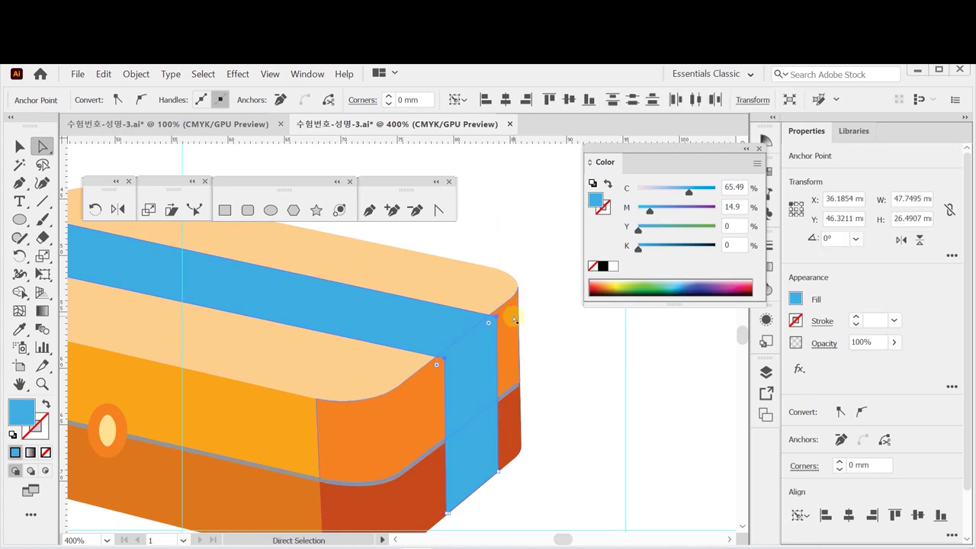
{"action": "left_click", "coordinate": [451, 365]}
{"action": "left_click", "coordinate": [448, 514], "text": "shift"}
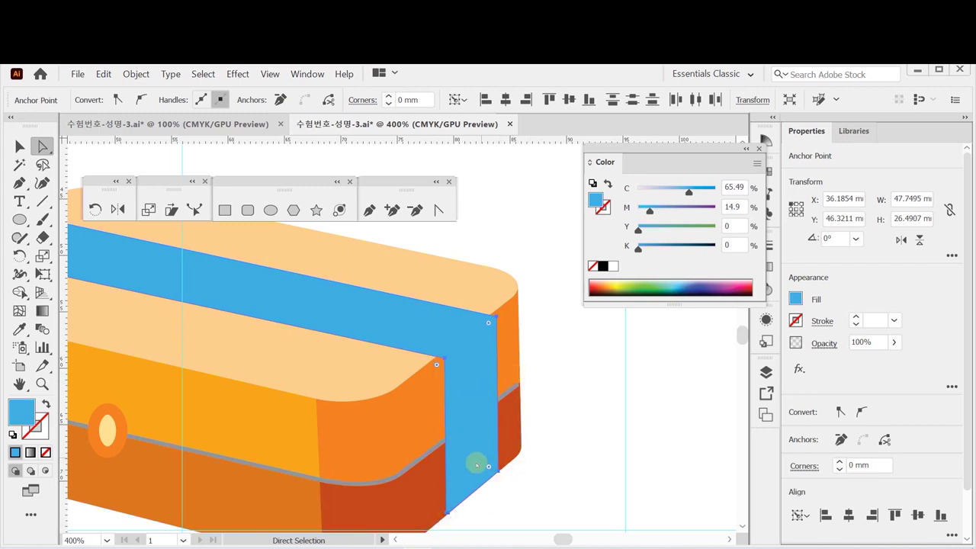
{"action": "left_click_drag", "start_coordinate": [471, 465], "coordinate": [467, 467]}
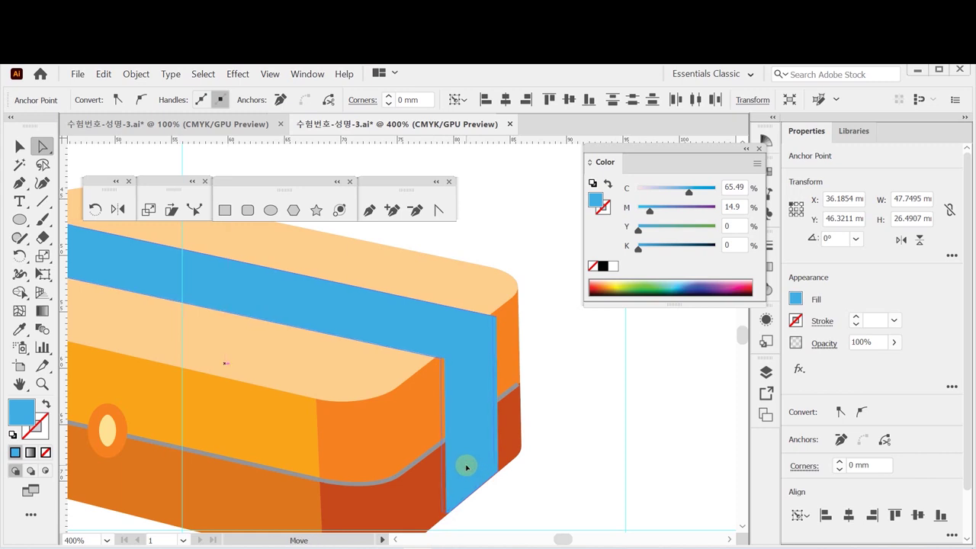
{"action": "left_click", "coordinate": [466, 467]}
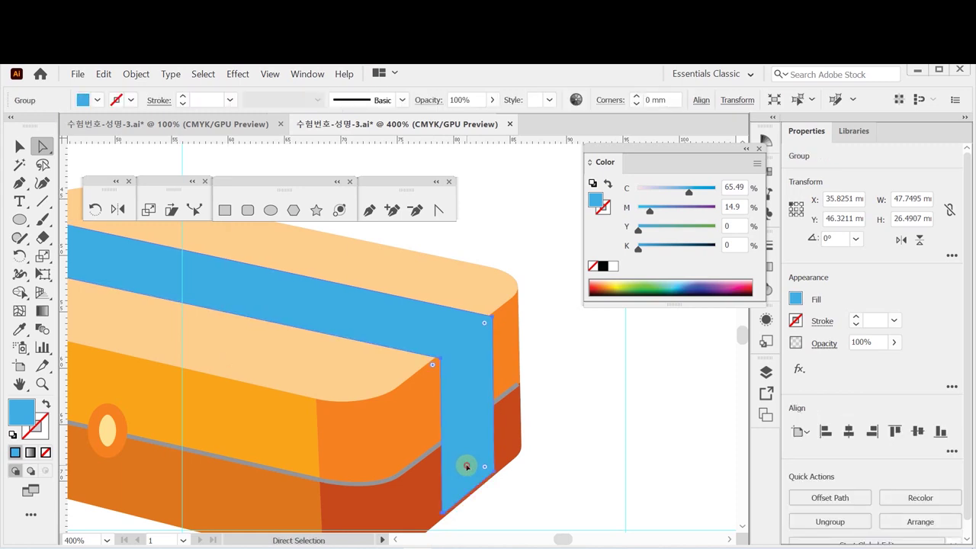
{"action": "left_click_drag", "start_coordinate": [462, 465], "coordinate": [497, 423]}
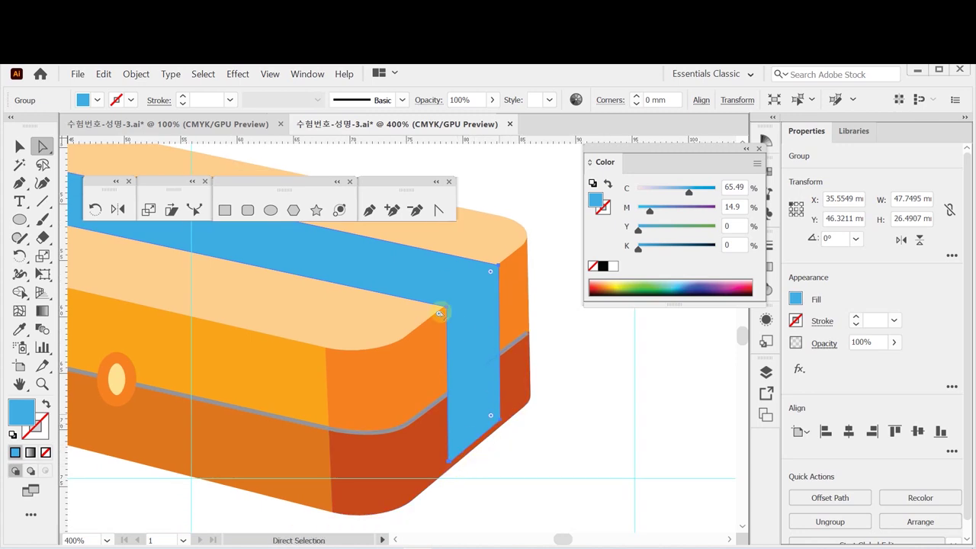
Step: Delete the redundant anchor point at the bottom left corner of the ribbon's lower end with the Delete Anchor Point tool
{"action": "key", "text": "ctrl+shift+a"}
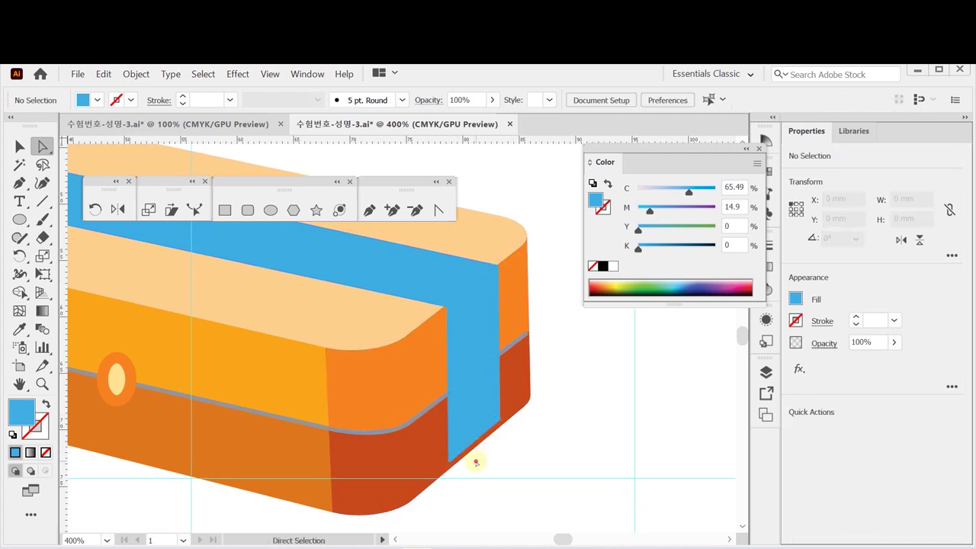
{"action": "left_click", "coordinate": [450, 461]}
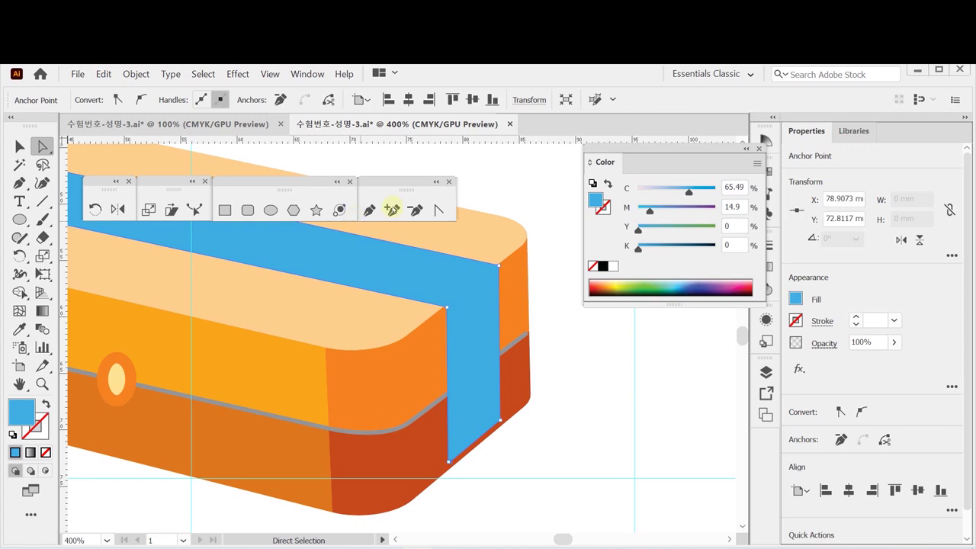
{"action": "left_click", "coordinate": [392, 209]}
{"action": "left_click", "coordinate": [415, 211]}
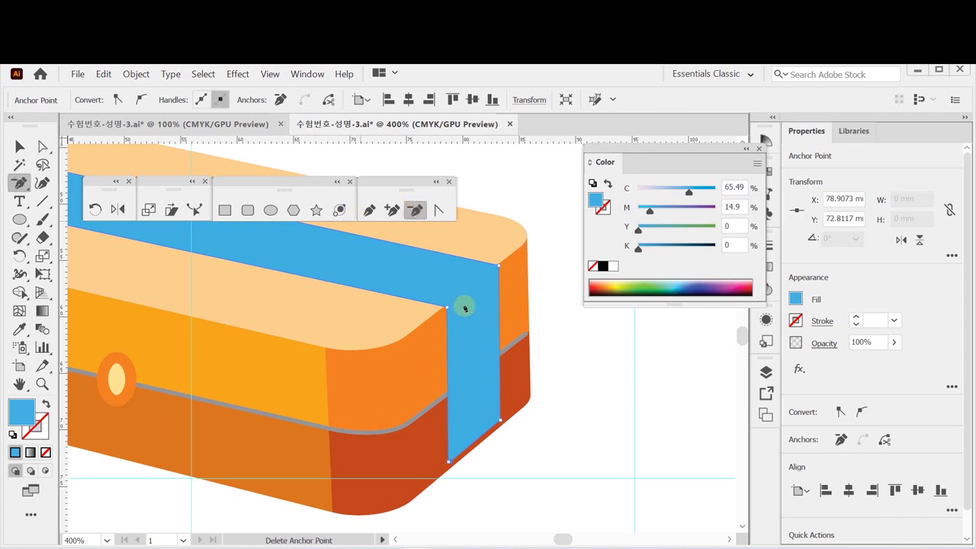
{"action": "left_click", "coordinate": [451, 462]}
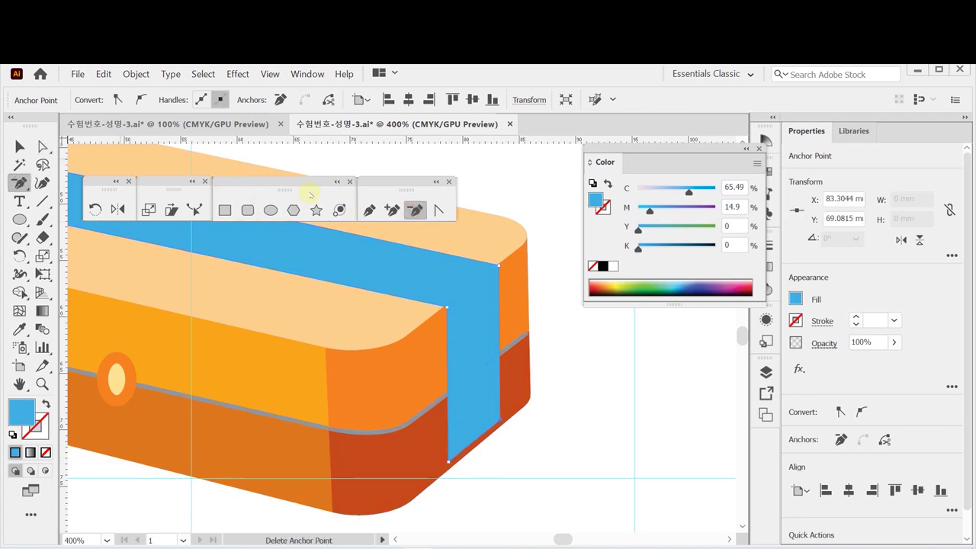
Step: Move both lower corner anchors of the ribbon down about 0.7 mm to meet the base's bottom edge
{"action": "key", "text": "a"}
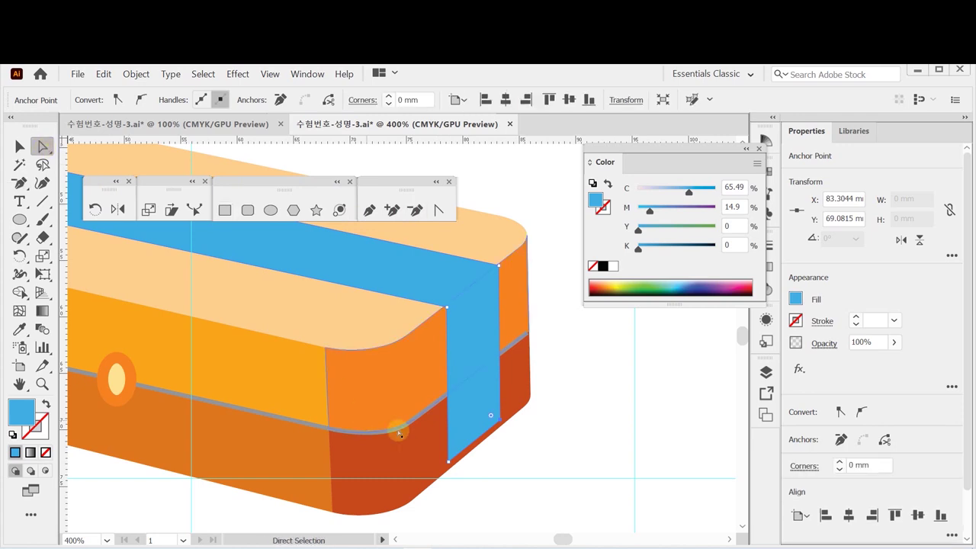
{"action": "left_click", "coordinate": [448, 462]}
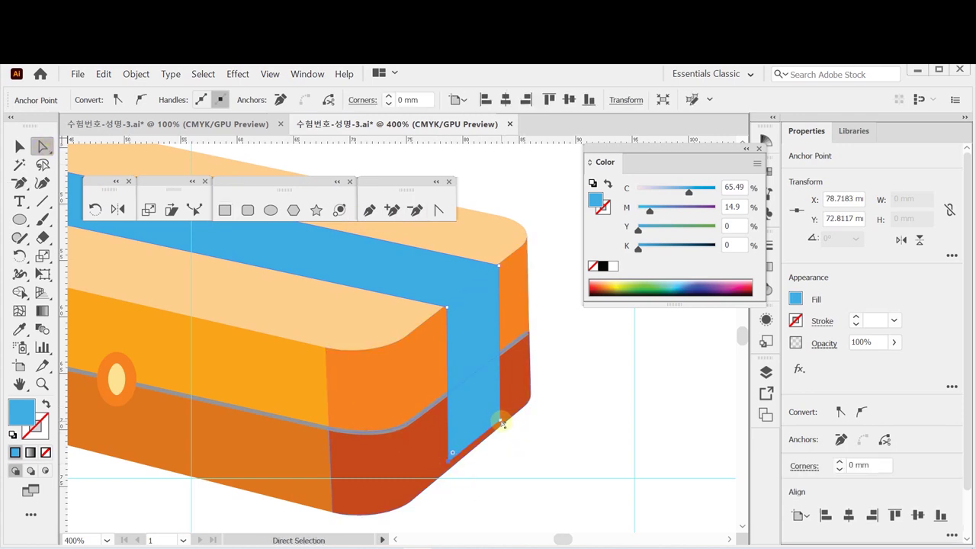
{"action": "left_click", "coordinate": [500, 421]}
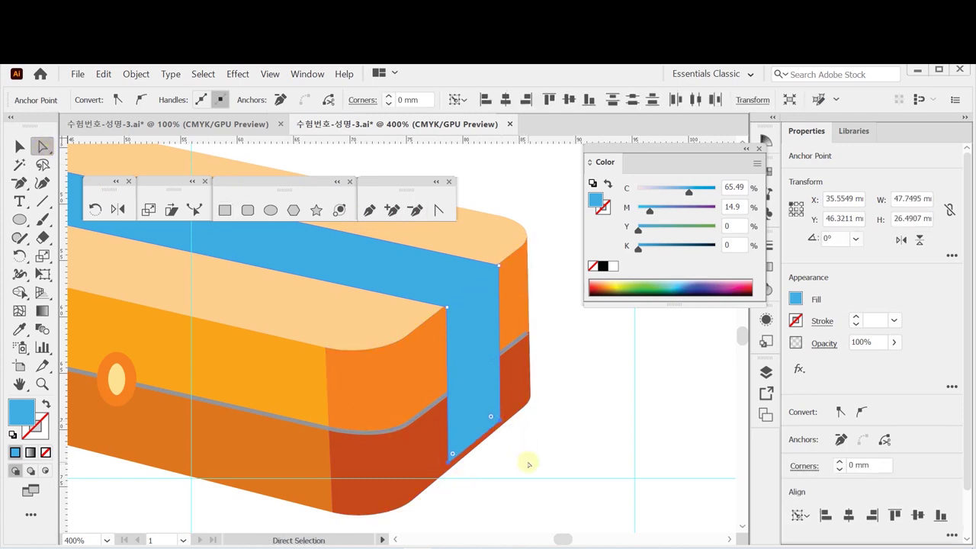
{"action": "key", "text": "Down"}
{"action": "key", "text": "Down"}
{"action": "left_click", "coordinate": [505, 445]}
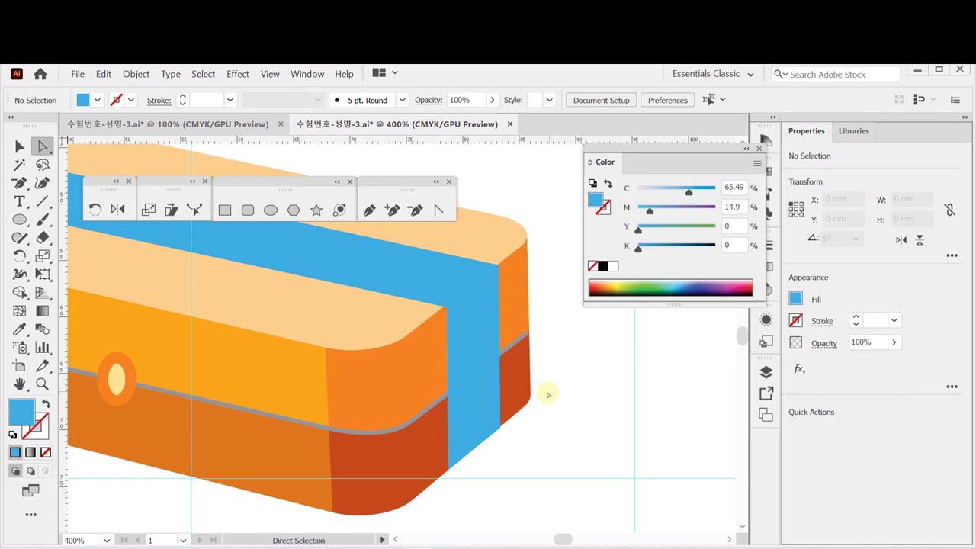
Step: Save the document and bring out the gradient settings for the selected blue ribbon alongside its color settings
{"action": "left_click", "coordinate": [383, 259]}
{"action": "left_click_drag", "start_coordinate": [584, 356], "coordinate": [556, 395]}
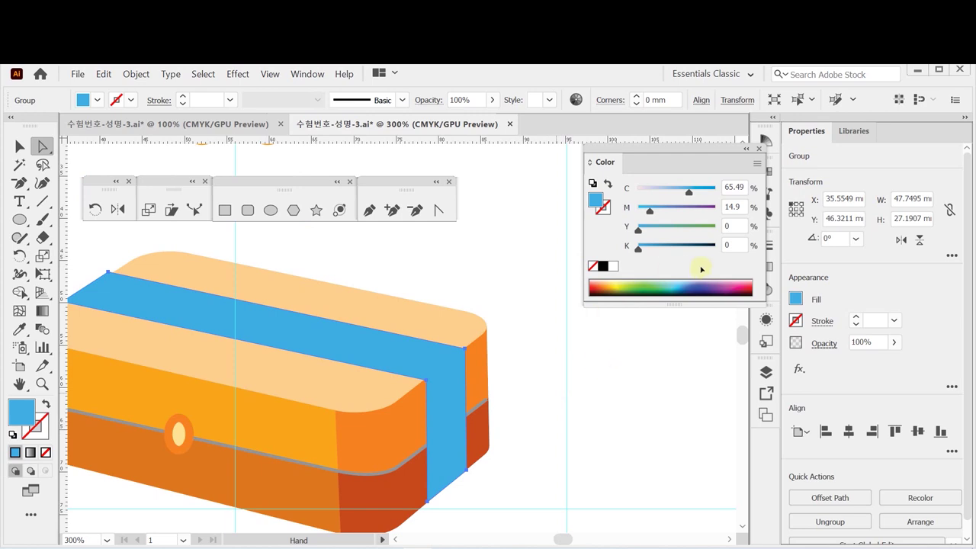
{"action": "key", "text": "ctrl+s"}
{"action": "left_click_drag", "start_coordinate": [654, 147], "coordinate": [617, 112]}
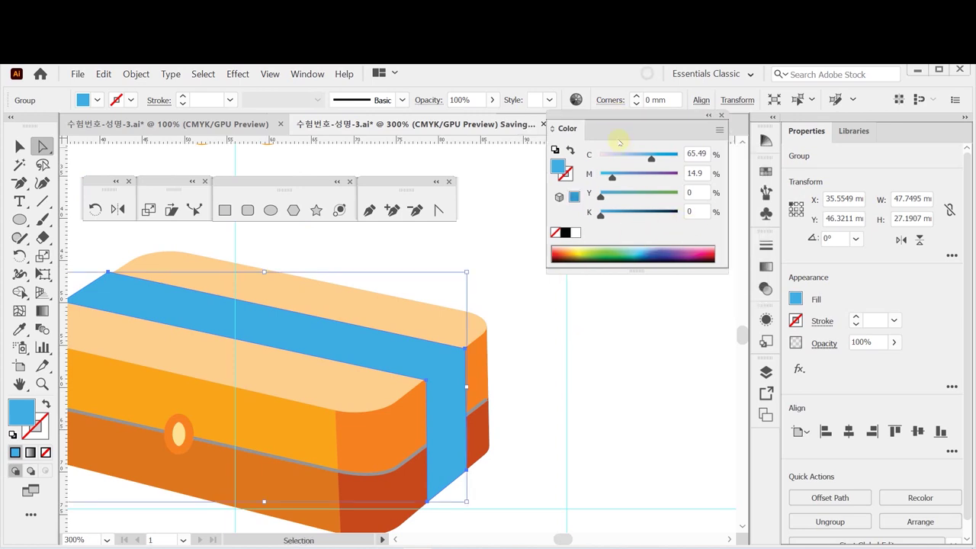
{"action": "left_click_drag", "start_coordinate": [767, 267], "coordinate": [550, 271]}
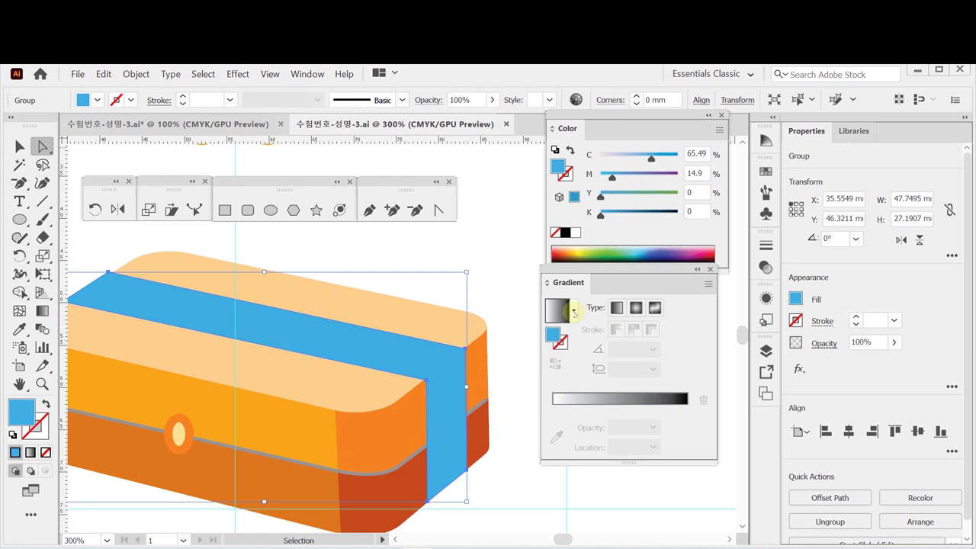
Step: Fill the ribbon with a white-to-black linear gradient, with the white stop in CMYK mode at location 0%
{"action": "left_click", "coordinate": [577, 236]}
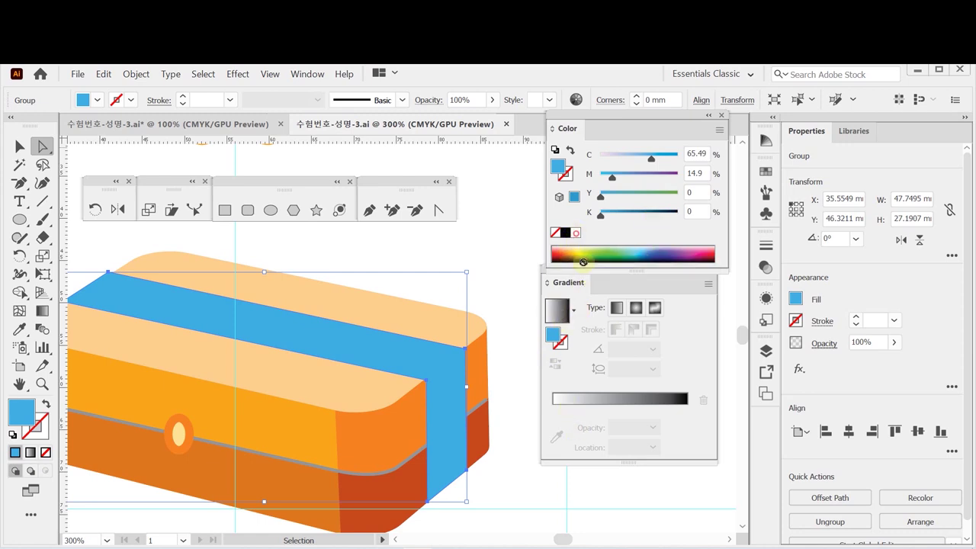
{"action": "left_click", "coordinate": [562, 408]}
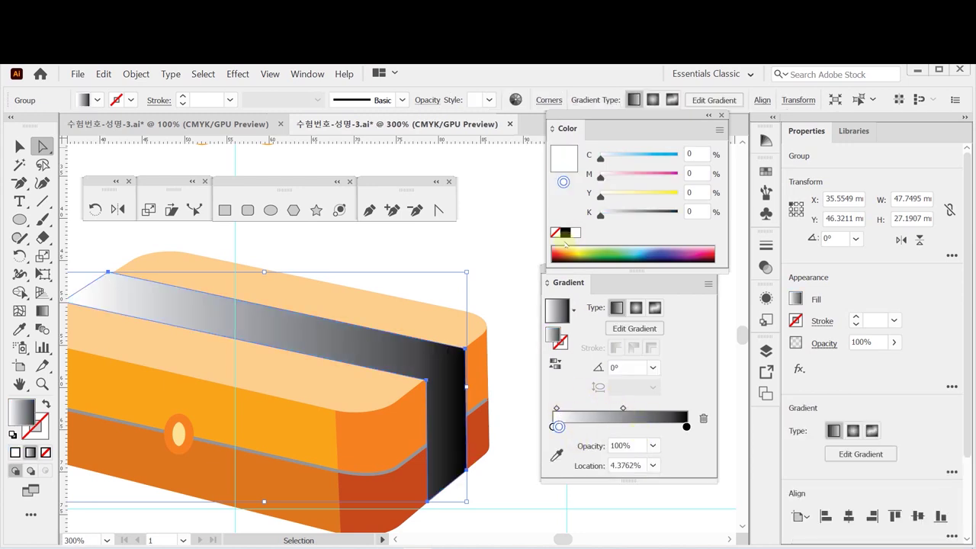
{"action": "left_click_drag", "start_coordinate": [558, 427], "coordinate": [565, 426]}
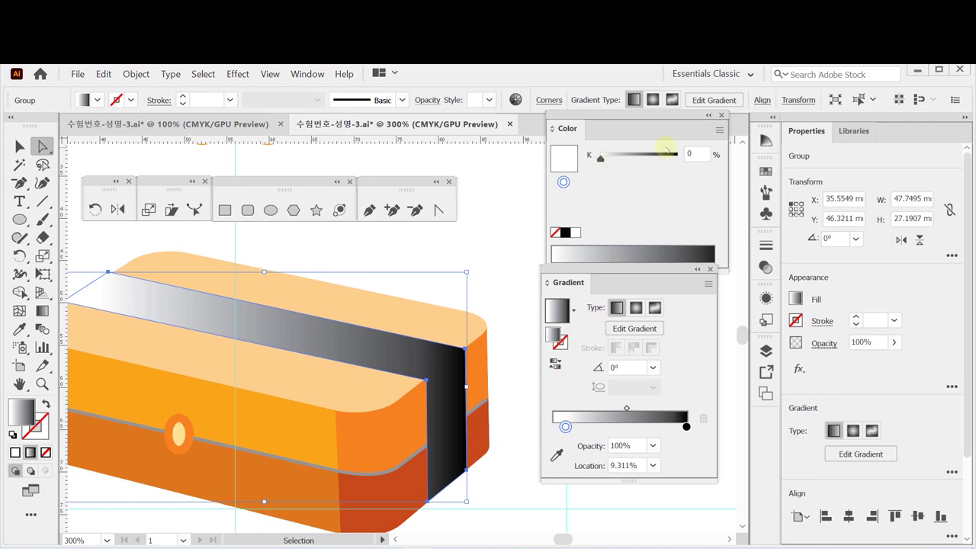
{"action": "left_click", "coordinate": [719, 132]}
{"action": "left_click", "coordinate": [764, 199]}
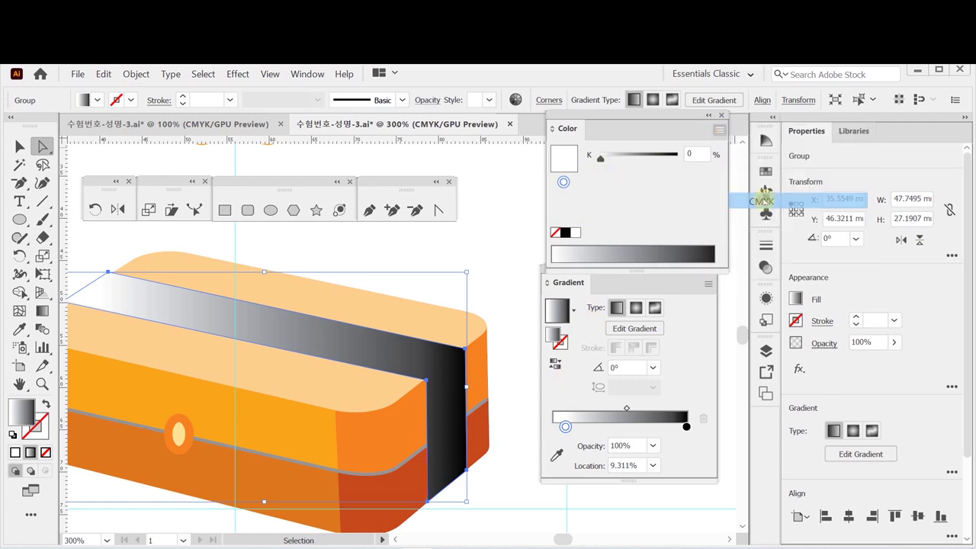
{"action": "key", "text": "a"}
{"action": "left_click_drag", "start_coordinate": [567, 431], "coordinate": [553, 429]}
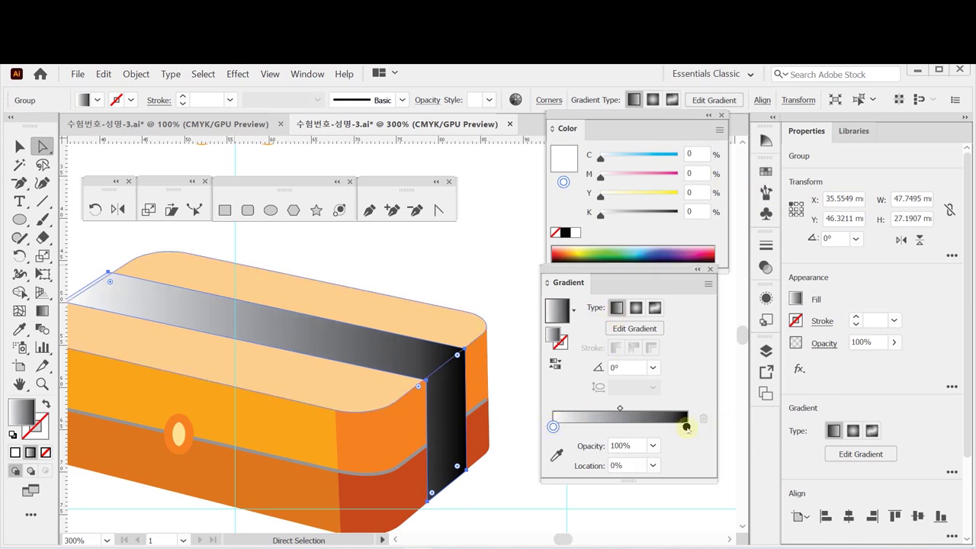
Step: Recolor the gradient's black end stop in CMYK mode to C 0, M 50, Y 80, K 10
{"action": "left_click", "coordinate": [687, 427]}
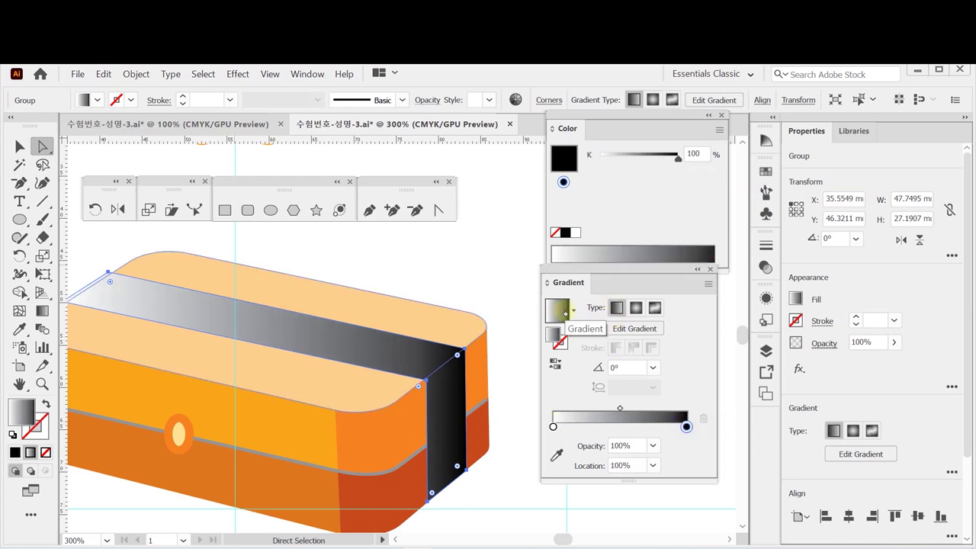
{"action": "left_click", "coordinate": [678, 156]}
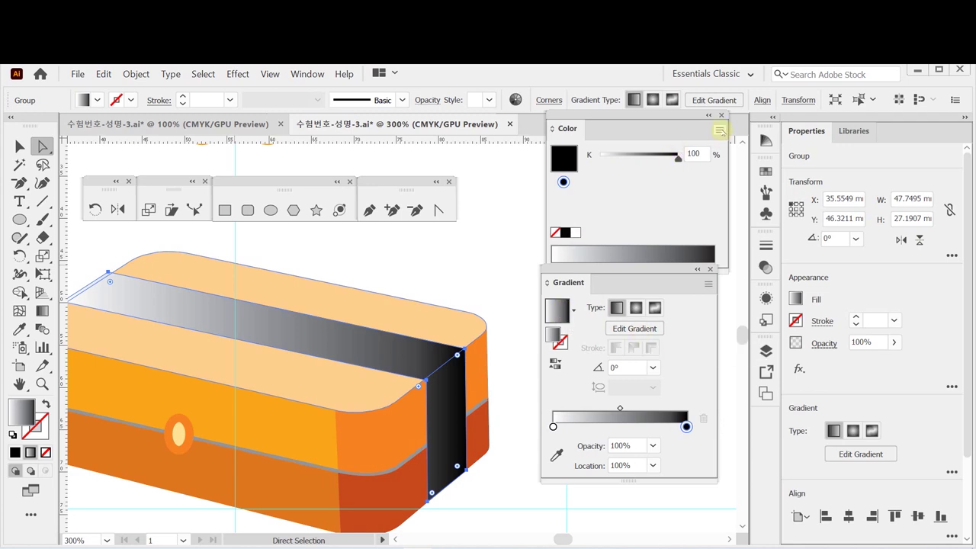
{"action": "left_click", "coordinate": [720, 131]}
{"action": "left_click", "coordinate": [751, 196]}
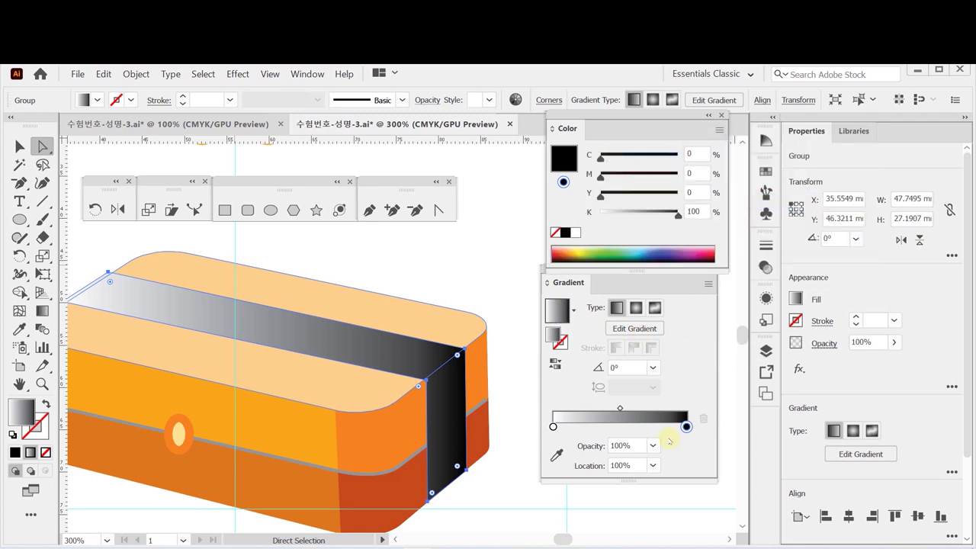
{"action": "left_click", "coordinate": [594, 191]}
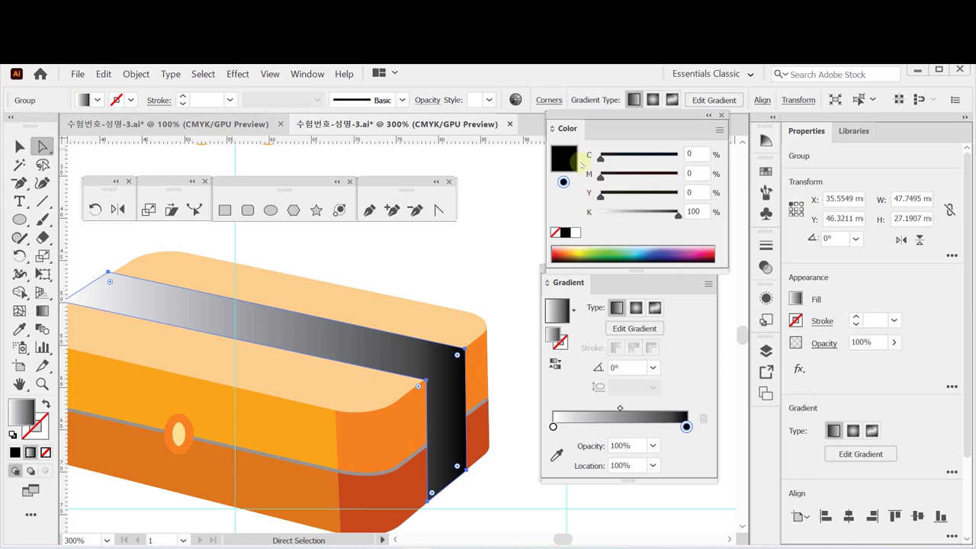
{"action": "left_click", "coordinate": [688, 173]}
{"action": "type", "text": "50"}
{"action": "key", "text": "Tab"}
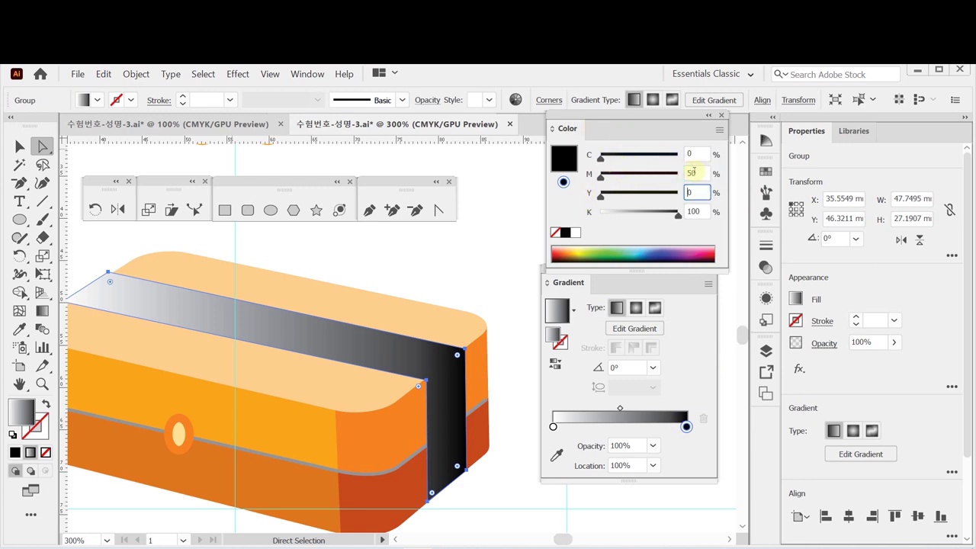
{"action": "type", "text": "80"}
{"action": "key", "text": "Tab"}
{"action": "type", "text": "10"}
{"action": "key", "text": "Return"}
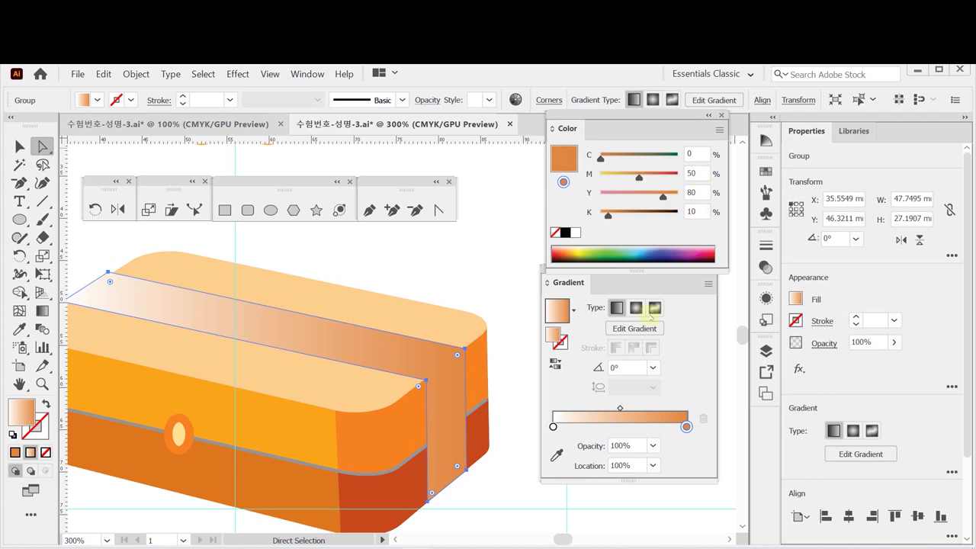
Step: Set the location of the ribbon gradient's orange stop to 75%
{"action": "left_click_drag", "start_coordinate": [687, 427], "coordinate": [658, 427]}
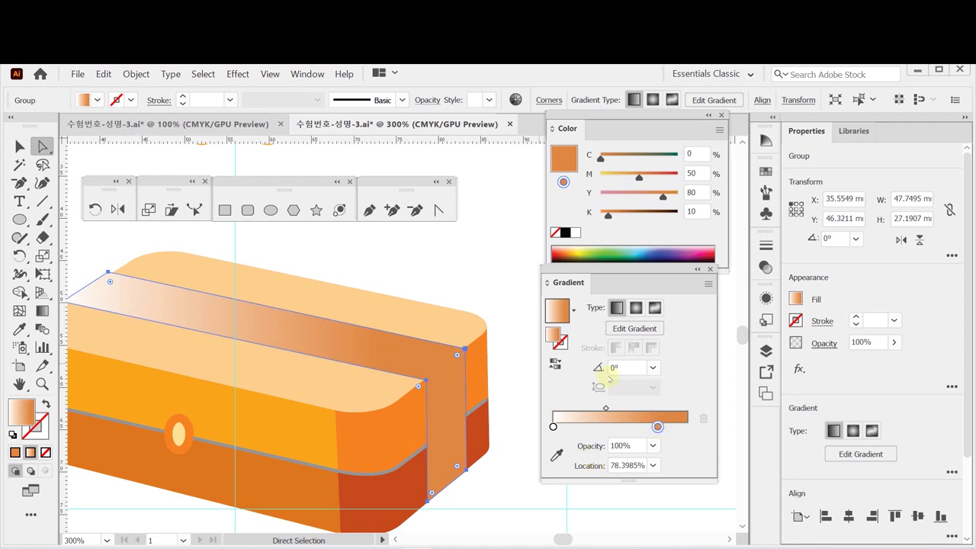
{"action": "left_click_drag", "start_coordinate": [657, 426], "coordinate": [656, 426]}
{"action": "left_click", "coordinate": [588, 465]}
{"action": "type", "text": "75"}
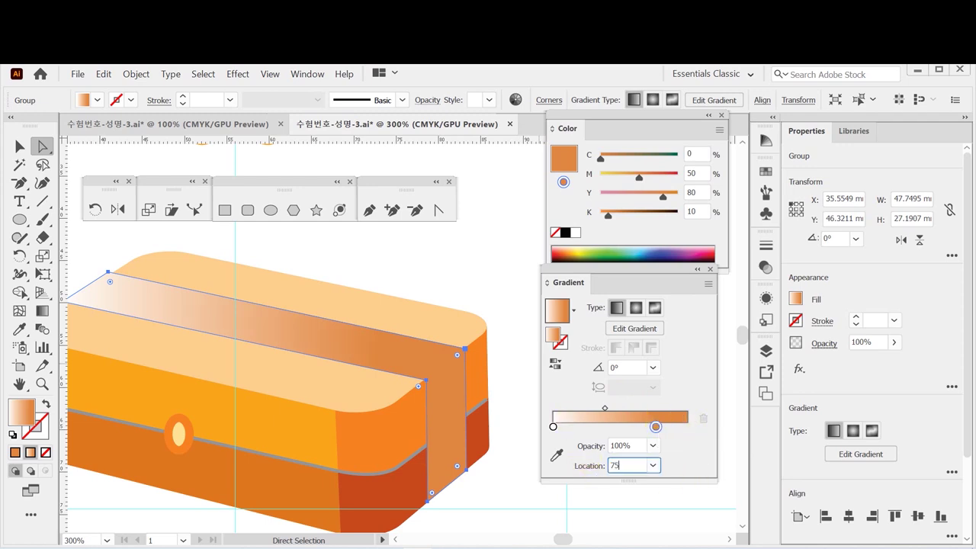
{"action": "key", "text": "Return"}
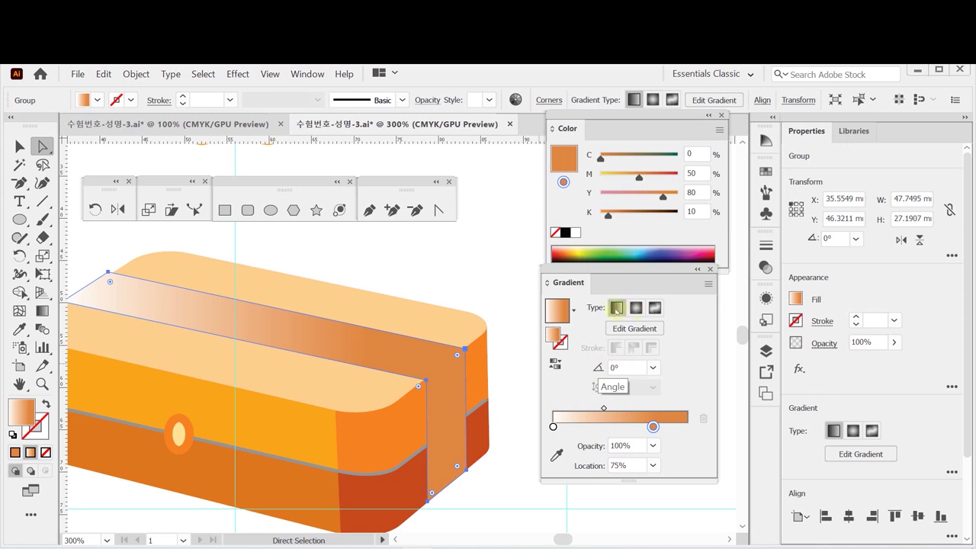
Step: Save the document and put the gradient settings back in the dock with the ribbon deselected
{"action": "key", "text": "ctrl+s"}
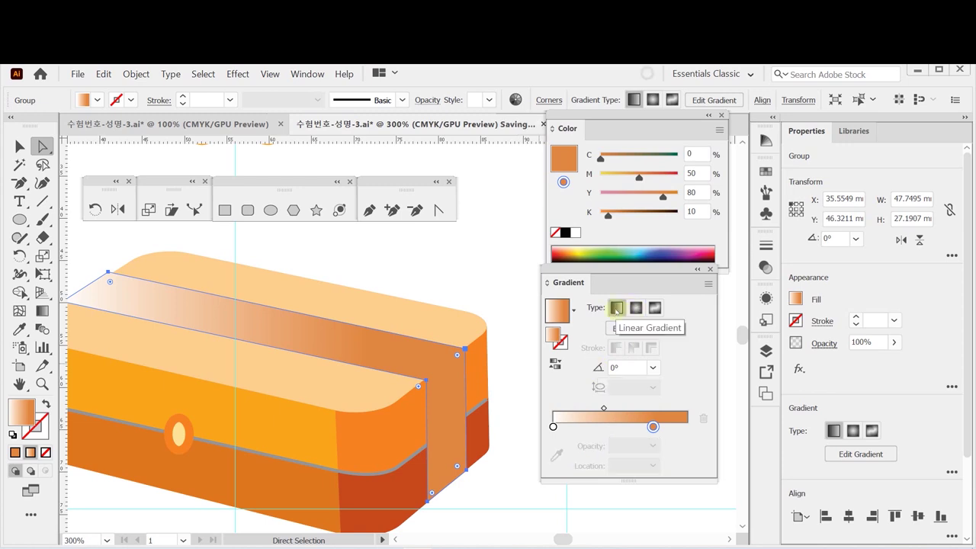
{"action": "left_click", "coordinate": [479, 278]}
{"action": "left_click_drag", "start_coordinate": [570, 282], "coordinate": [765, 295]}
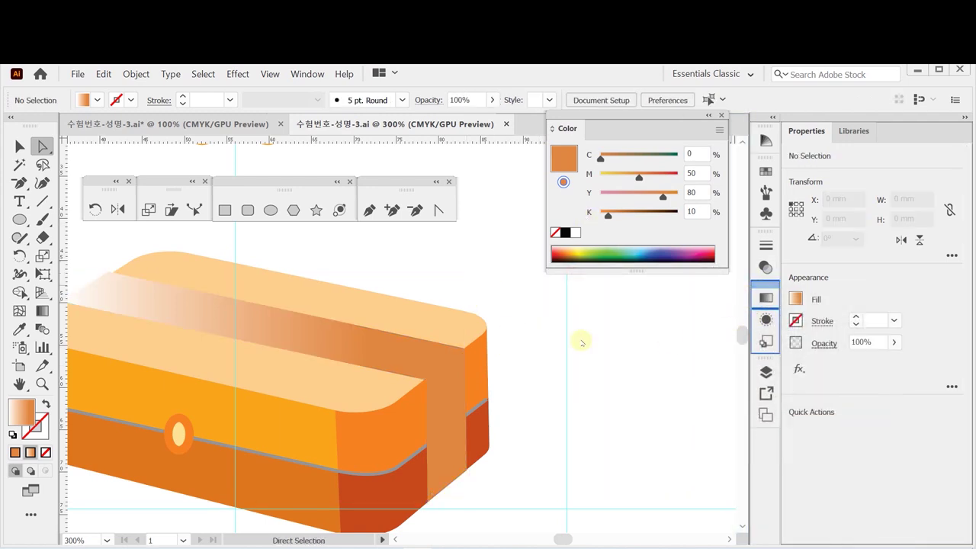
Step: Paste the copied 13 pt blue ribbon path in front of the gradient ribbon on the box
{"action": "scroll", "coordinate": [404, 331], "scroll_direction": "down", "scroll_amount": 1}
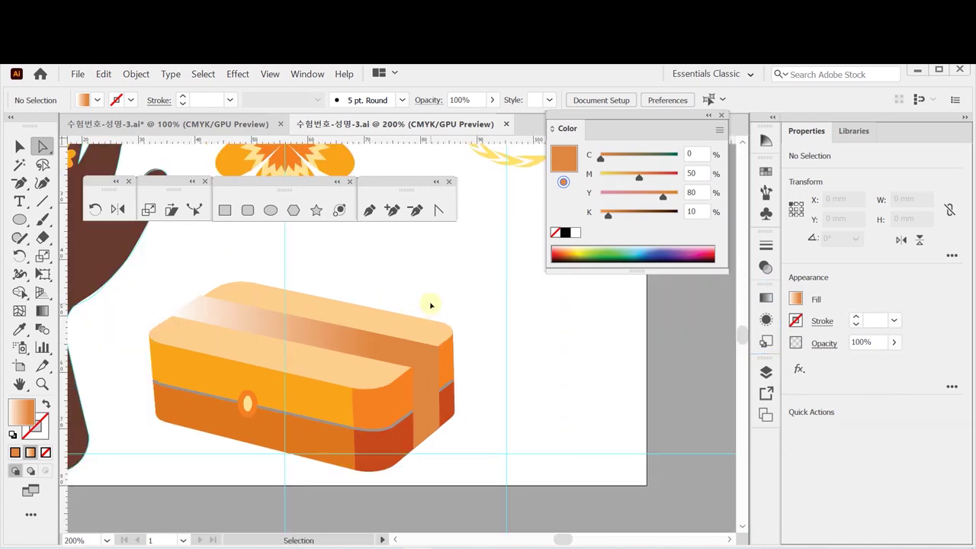
{"action": "key", "text": "ctrl+alt+3"}
{"action": "key", "text": "a"}
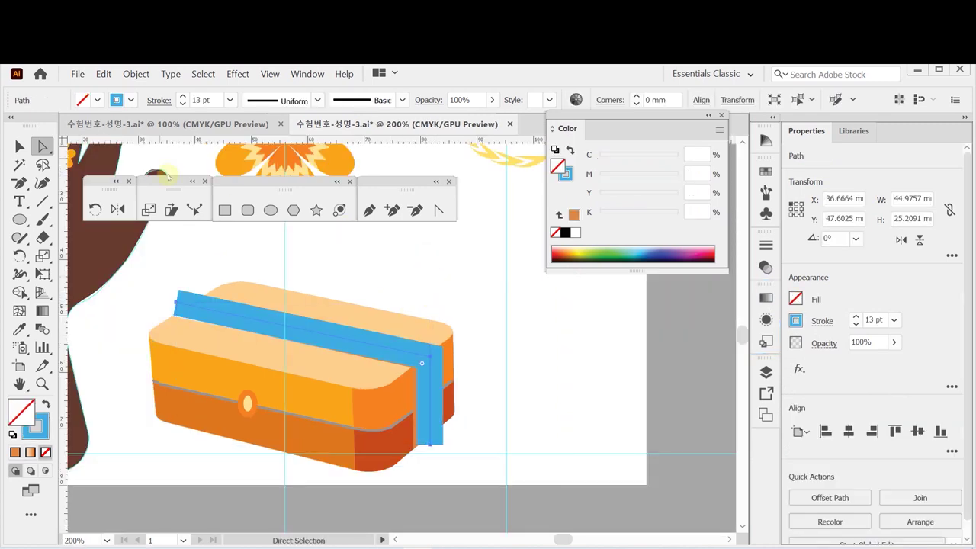
{"action": "left_click", "coordinate": [105, 75]}
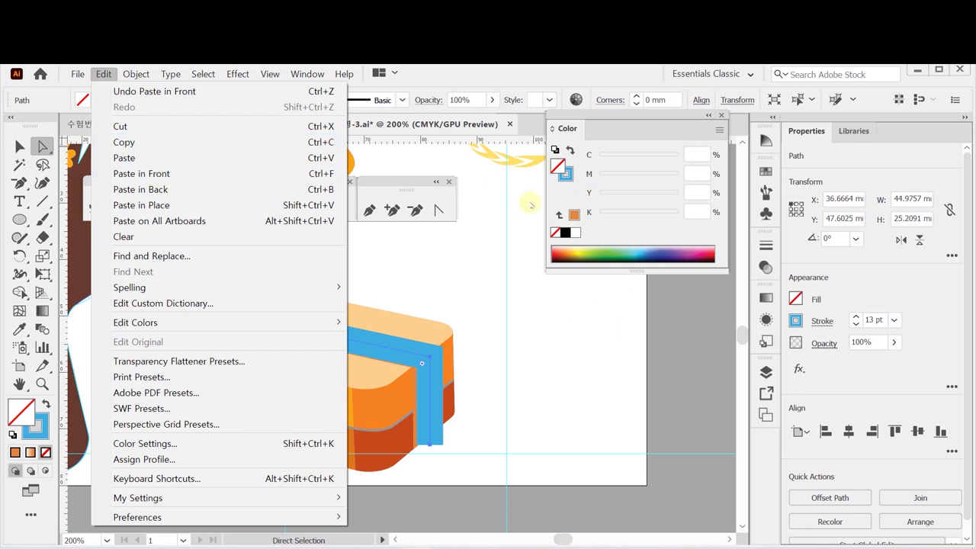
{"action": "left_click", "coordinate": [443, 126]}
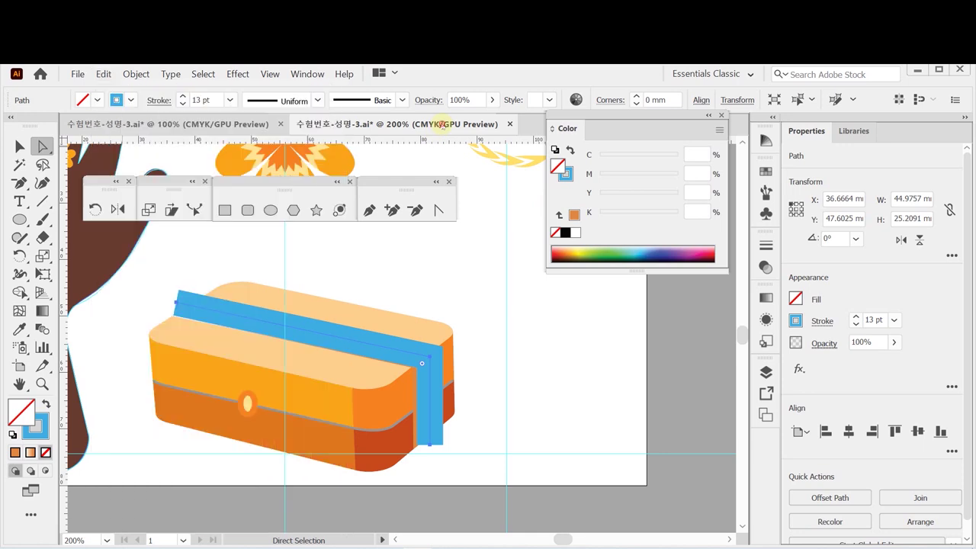
Step: Change the pasted ribbon path's stroke to white and its weight to 3 pt
{"action": "left_click", "coordinate": [565, 175]}
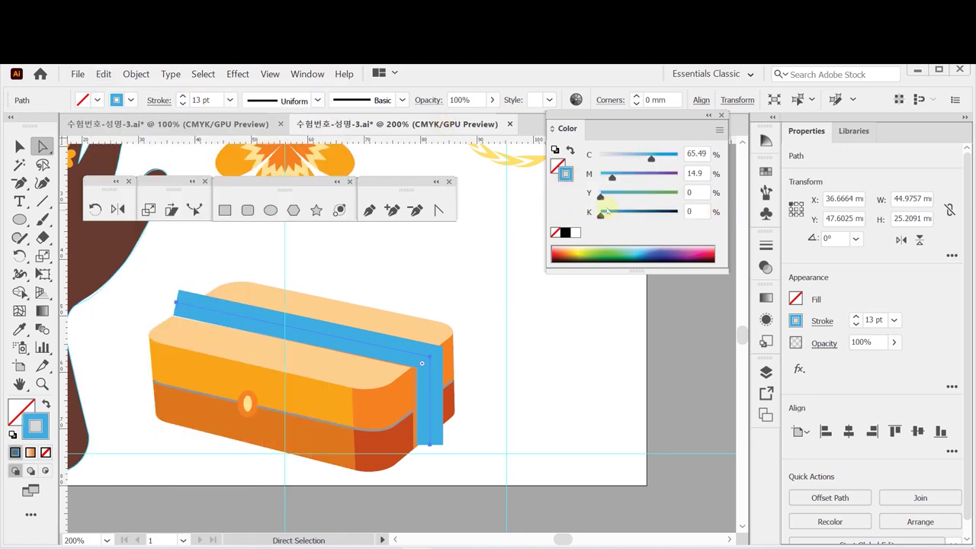
{"action": "left_click", "coordinate": [555, 232]}
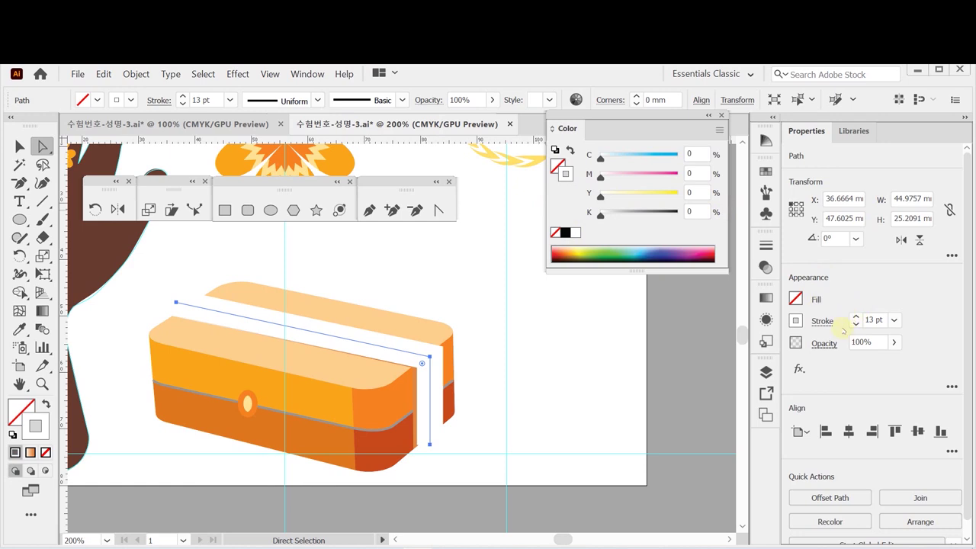
{"action": "left_click", "coordinate": [894, 320]}
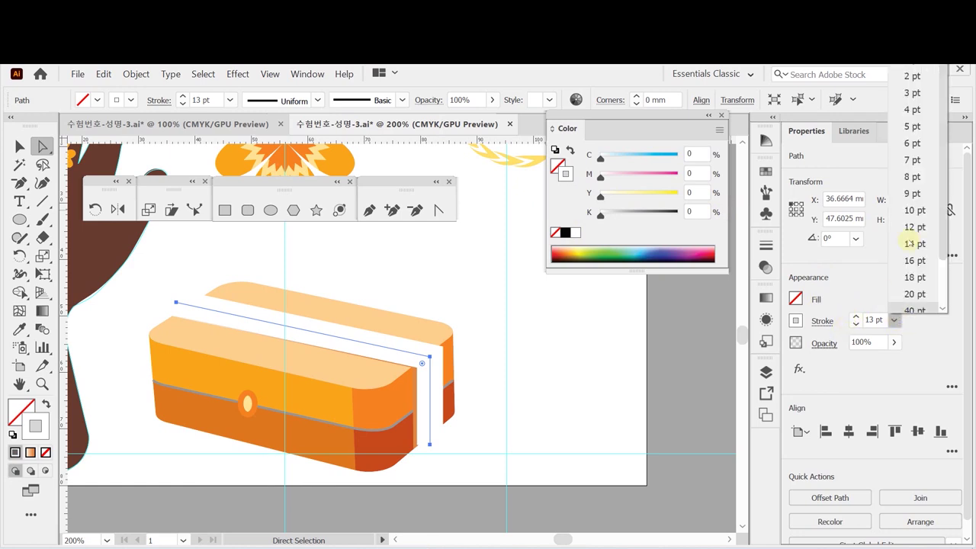
{"action": "left_click", "coordinate": [912, 93]}
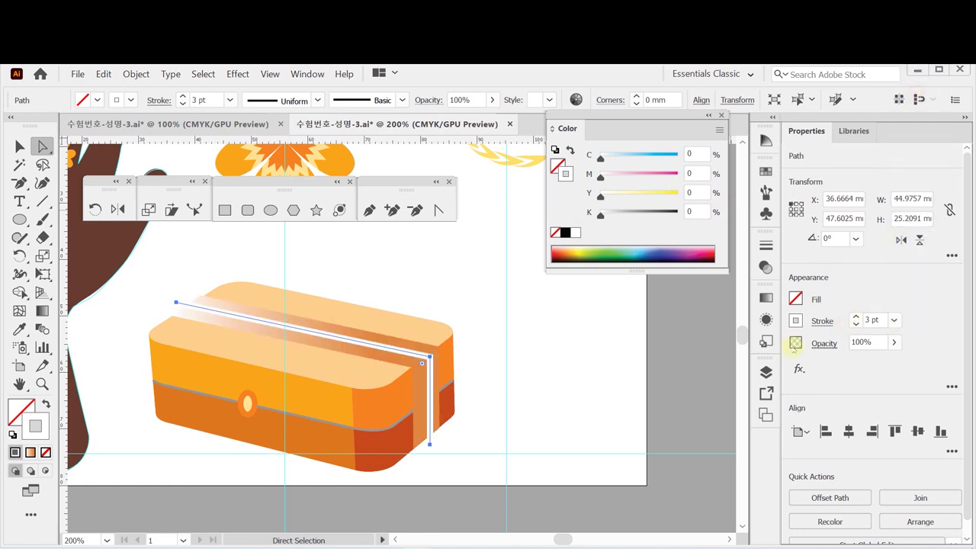
Step: Give the white ribbon path's stroke a round cap and a round corner join
{"action": "left_click", "coordinate": [823, 321]}
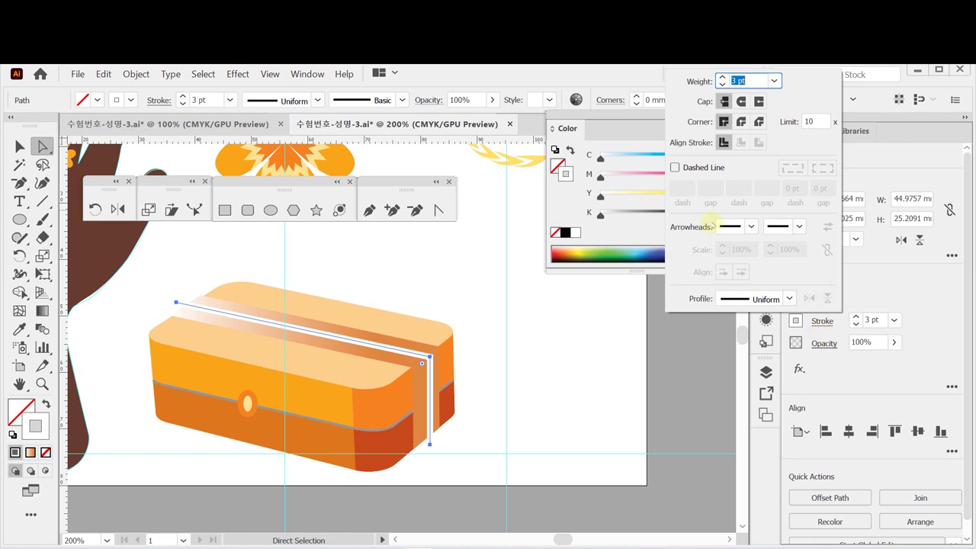
{"action": "left_click", "coordinate": [743, 103]}
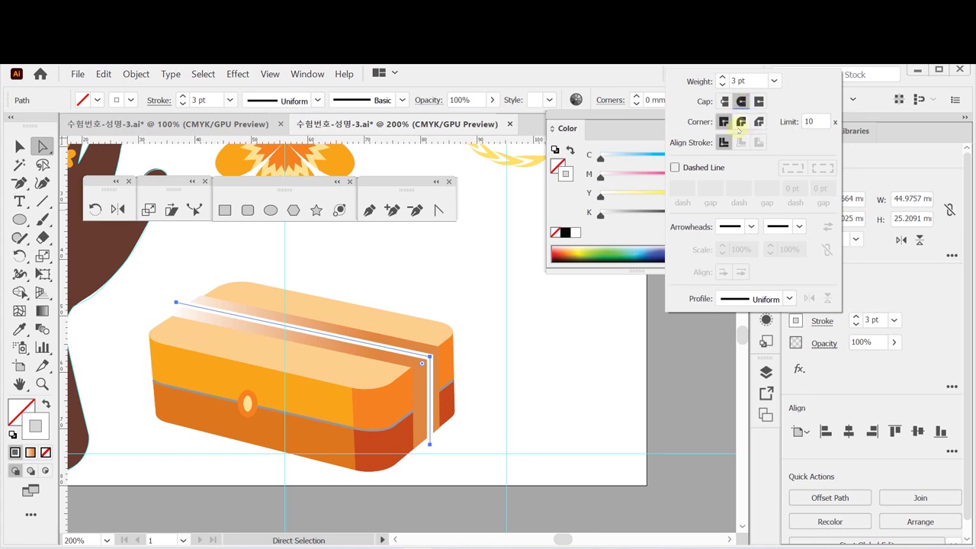
{"action": "left_click", "coordinate": [741, 122]}
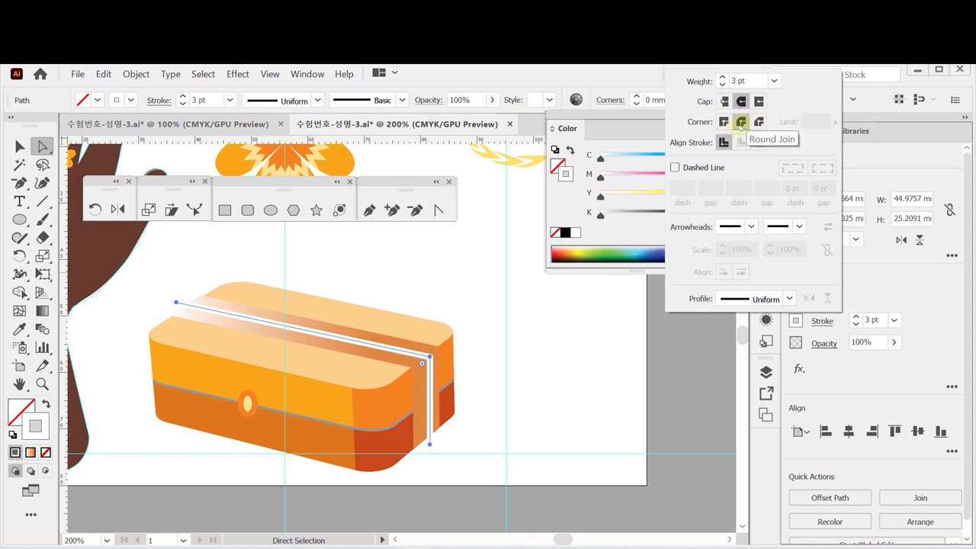
Step: Turn the white ribbon stroke into a dashed line with a single 5 pt dash, clearing the second and third dash values and all gap values
{"action": "left_click", "coordinate": [682, 170]}
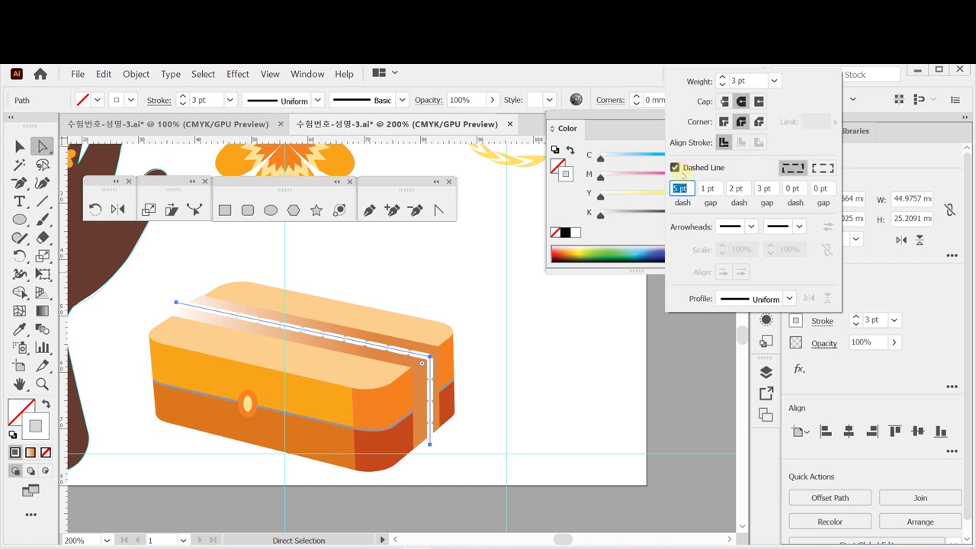
{"action": "type", "text": "5"}
{"action": "key", "text": "Tab"}
{"action": "key", "text": "Tab"}
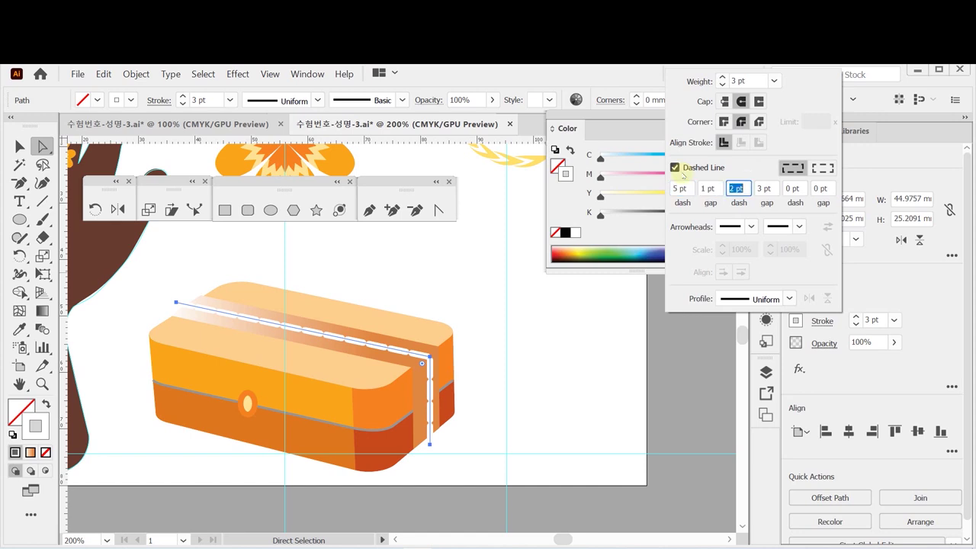
{"action": "key", "text": "BackSpace"}
{"action": "key", "text": "Tab"}
{"action": "key", "text": "Tab"}
{"action": "key", "text": "BackSpace"}
{"action": "key", "text": "Tab"}
{"action": "key", "text": "BackSpace"}
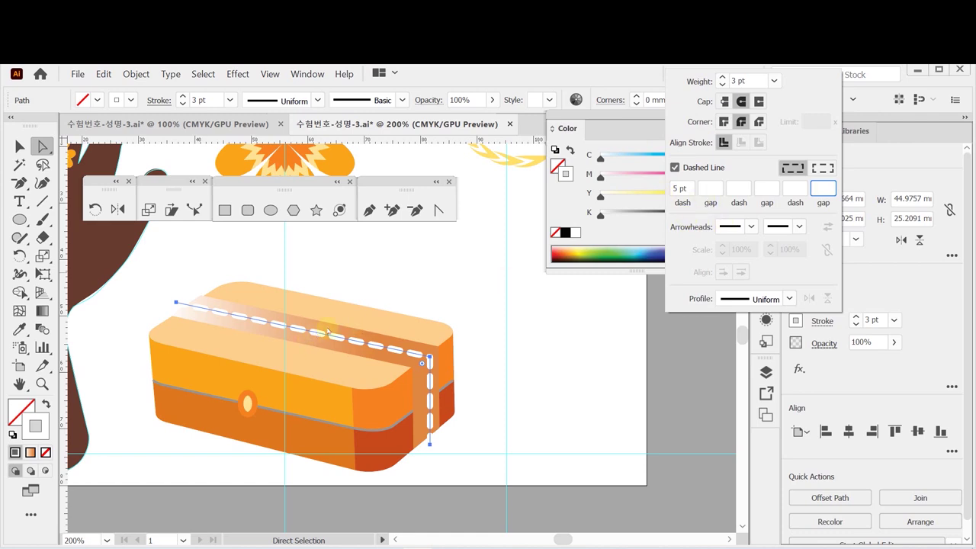
Step: Compare butt and round caps on the dashed stroke, keep the round cap, and align the dashes to corners and path ends
{"action": "left_click", "coordinate": [725, 101]}
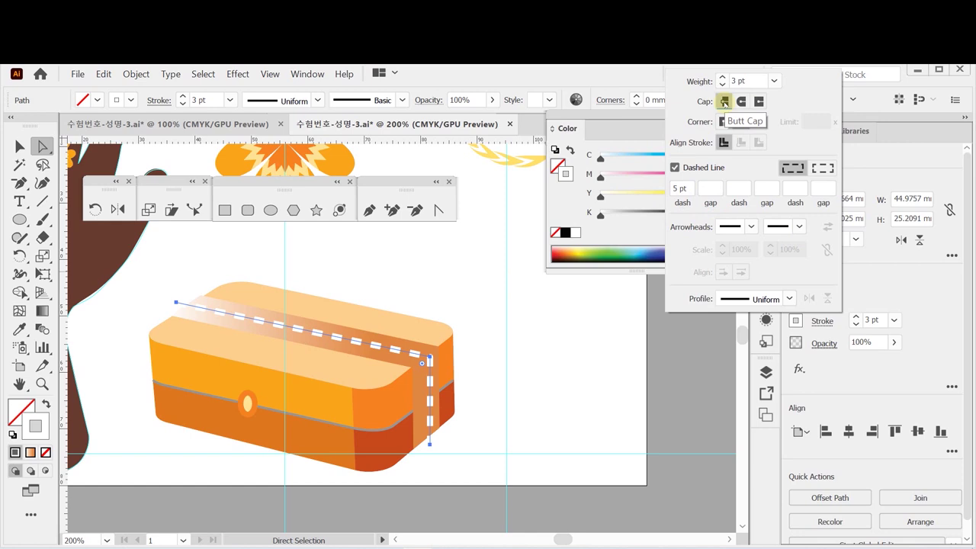
{"action": "left_click", "coordinate": [741, 102]}
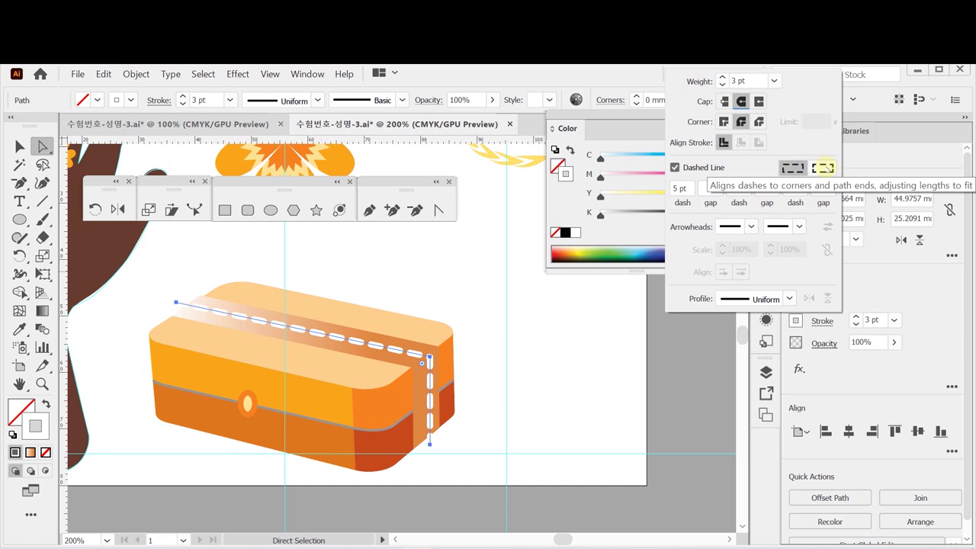
{"action": "left_click", "coordinate": [827, 169]}
{"action": "left_click", "coordinate": [797, 168]}
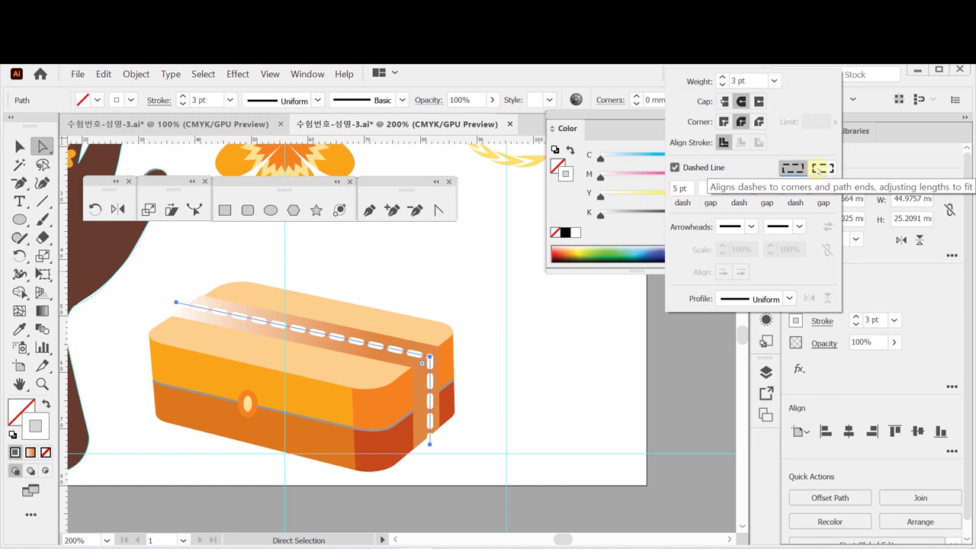
{"action": "left_click", "coordinate": [818, 169]}
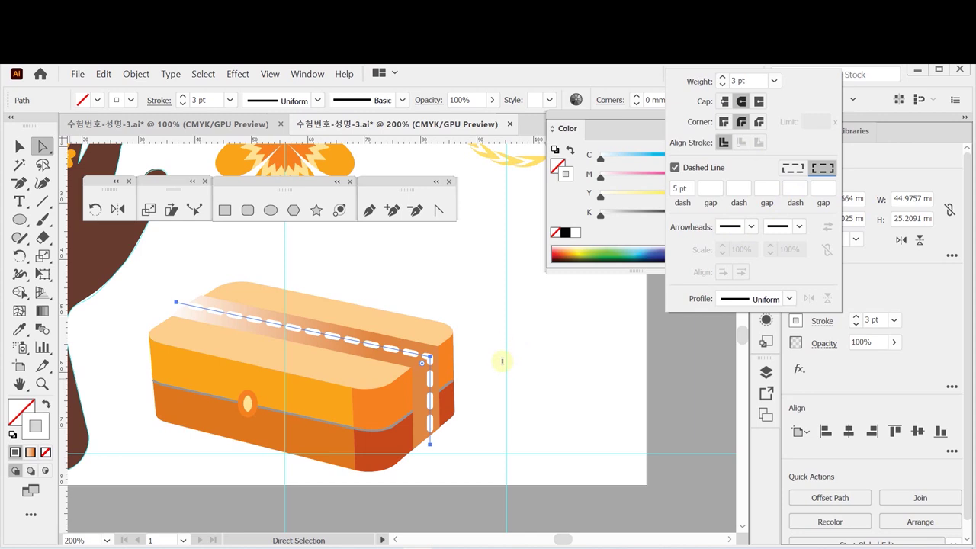
Step: Shift the dashed path's starting anchor point slightly inward along the ribbon at the faded end on the box lid
{"action": "key", "text": "ctrl+equal"}
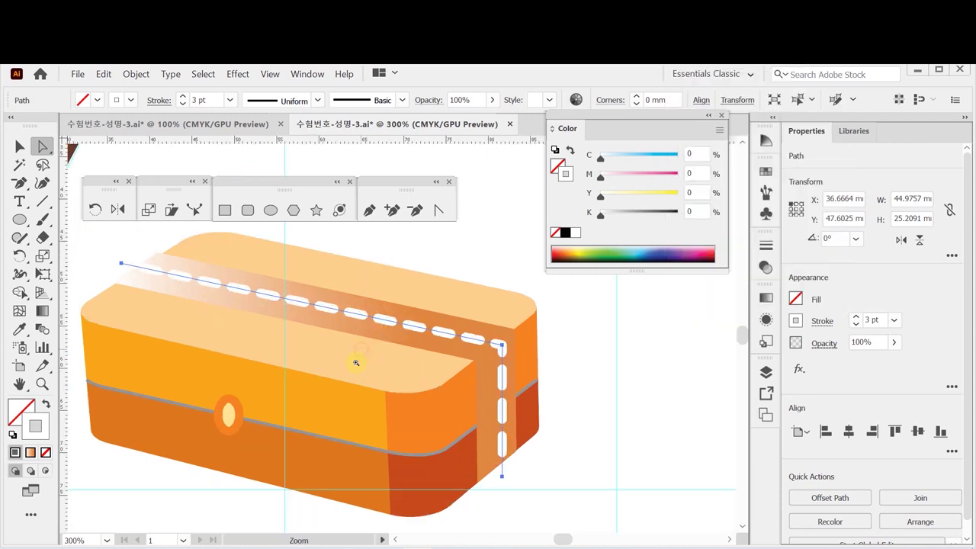
{"action": "left_click_drag", "start_coordinate": [206, 285], "coordinate": [259, 298]}
{"action": "left_click", "coordinate": [119, 299]}
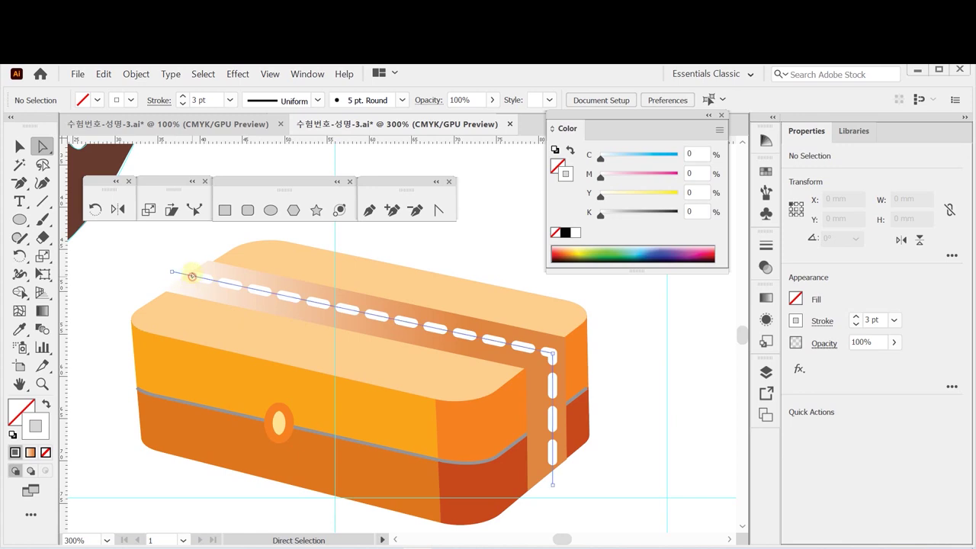
{"action": "left_click", "coordinate": [174, 272]}
{"action": "mouse_move", "coordinate": [174, 272]}
{"action": "left_mouse_down"}
{"action": "mouse_move", "coordinate": [249, 294]}
{"action": "mouse_move", "coordinate": [187, 274]}
{"action": "left_mouse_up"}
Step: Raise the dashed path's lower end anchor point so the stitching stops inside the ribbon on the box's side
{"action": "left_click_drag", "start_coordinate": [570, 487], "coordinate": [542, 405]}
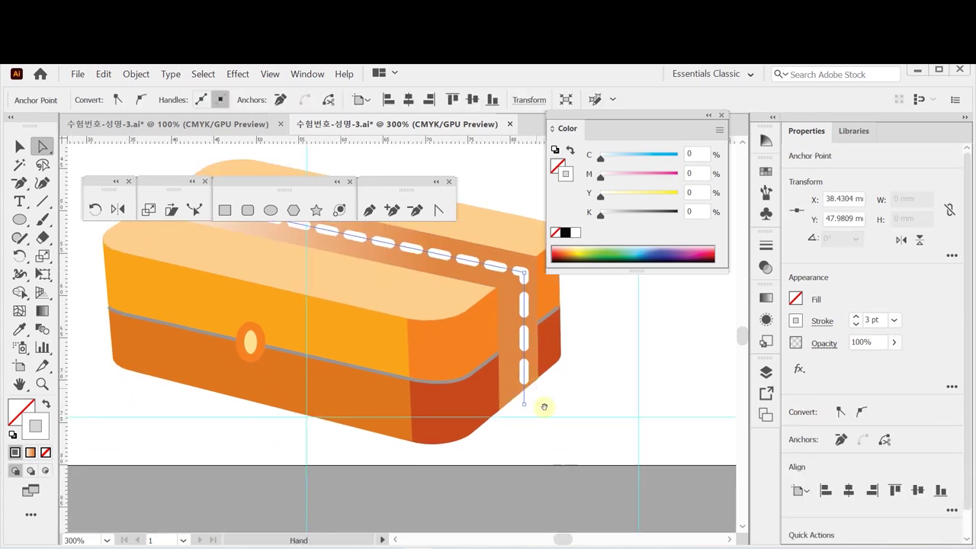
{"action": "left_click", "coordinate": [525, 405]}
{"action": "left_click", "coordinate": [524, 406]}
{"action": "left_click_drag", "start_coordinate": [525, 405], "coordinate": [524, 387]}
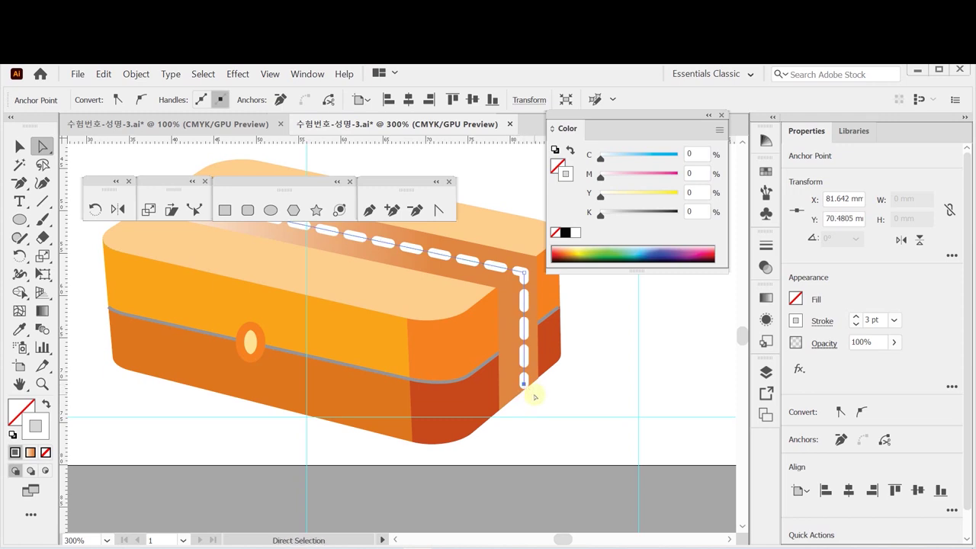
Step: Check the dashed stitching at the faded end of the ribbon, deselect the path and save the document
{"action": "left_click", "coordinate": [392, 349]}
{"action": "left_click_drag", "start_coordinate": [392, 348], "coordinate": [453, 416]}
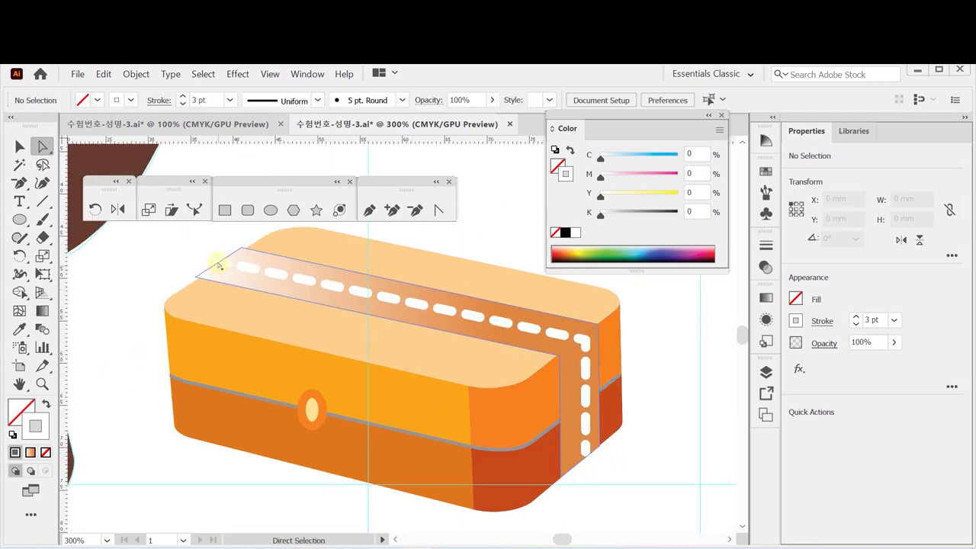
{"action": "left_click", "coordinate": [219, 262]}
{"action": "left_click", "coordinate": [190, 239]}
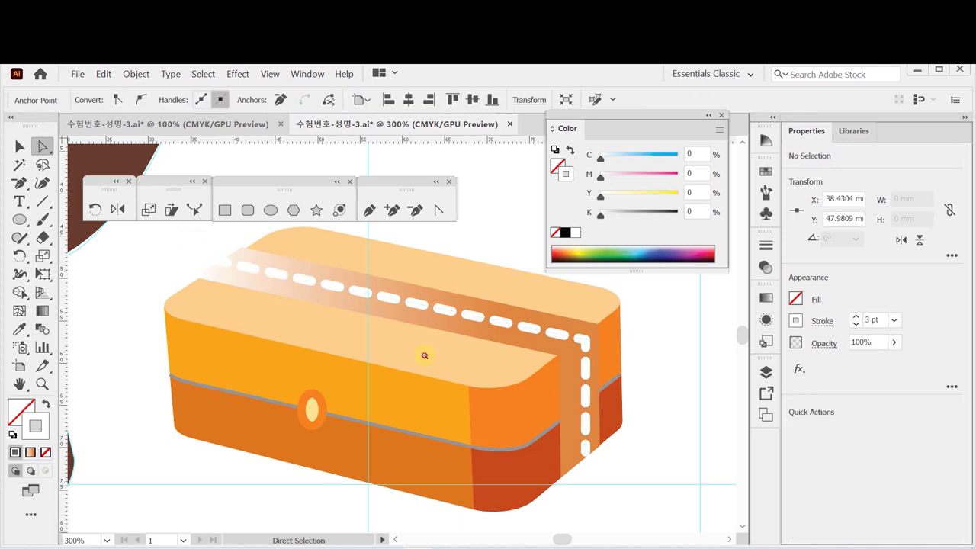
{"action": "scroll", "coordinate": [425, 353], "scroll_direction": "down", "scroll_amount": 2}
{"action": "scroll", "coordinate": [425, 353], "scroll_direction": "up", "scroll_amount": 1}
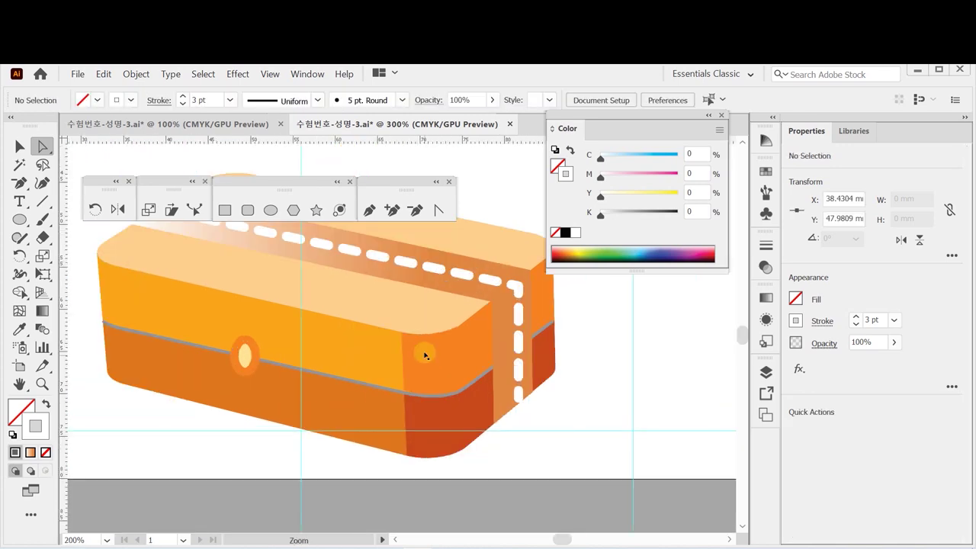
{"action": "key", "text": "ctrl+s"}
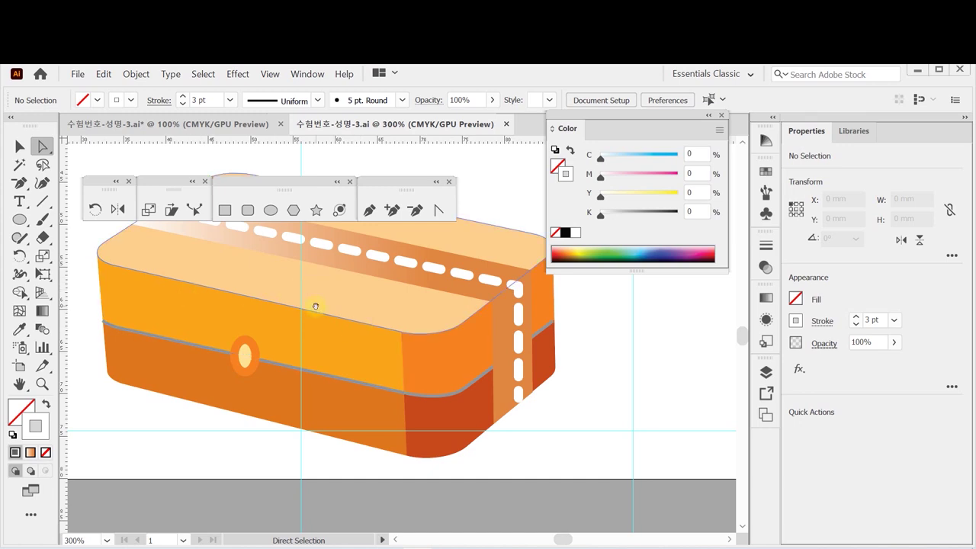
Step: Group the large orange flower's shapes and place a copy of the group in the empty area beside the gift box
{"action": "left_click", "coordinate": [347, 316], "text": "ctrl+alt"}
{"action": "left_click", "coordinate": [338, 279], "text": "ctrl"}
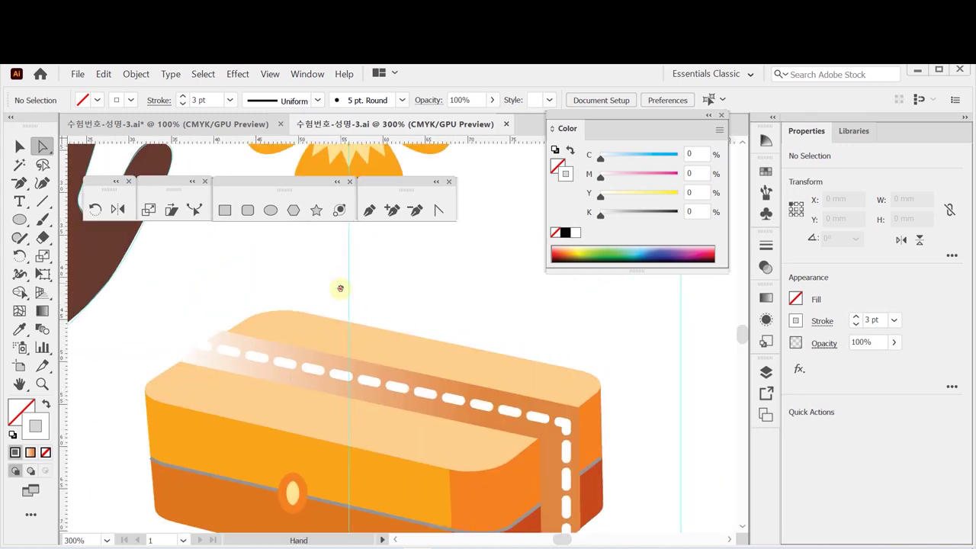
{"action": "left_click_drag", "start_coordinate": [306, 166], "coordinate": [275, 299]}
{"action": "key", "text": "ctrl+minus"}
{"action": "left_click_drag", "start_coordinate": [242, 364], "coordinate": [122, 411]}
{"action": "left_click_drag", "start_coordinate": [224, 255], "coordinate": [331, 388]}
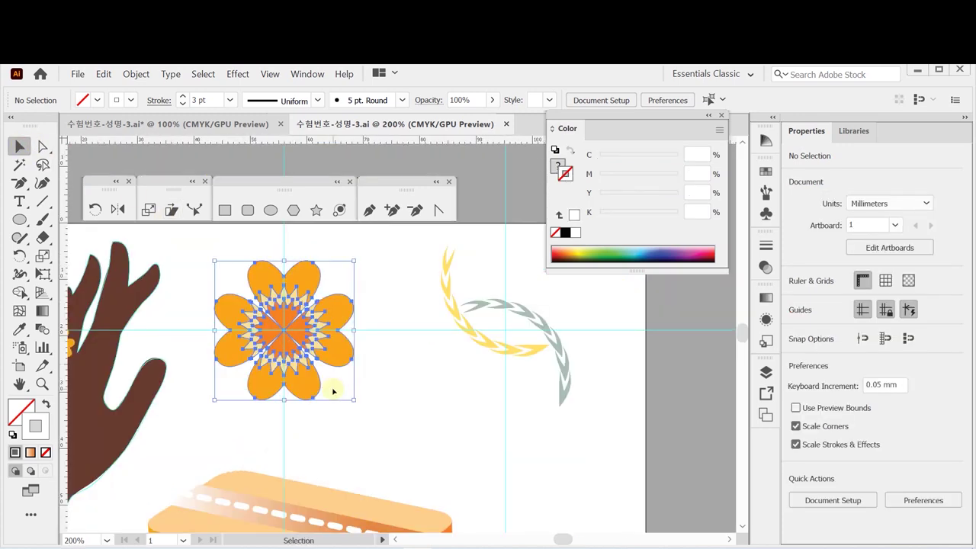
{"action": "key", "text": "ctrl"}
{"action": "left_click_drag", "start_coordinate": [294, 390], "coordinate": [427, 279]}
{"action": "left_click_drag", "start_coordinate": [420, 241], "coordinate": [557, 390]}
{"action": "left_click_drag", "start_coordinate": [474, 357], "coordinate": [293, 334]}
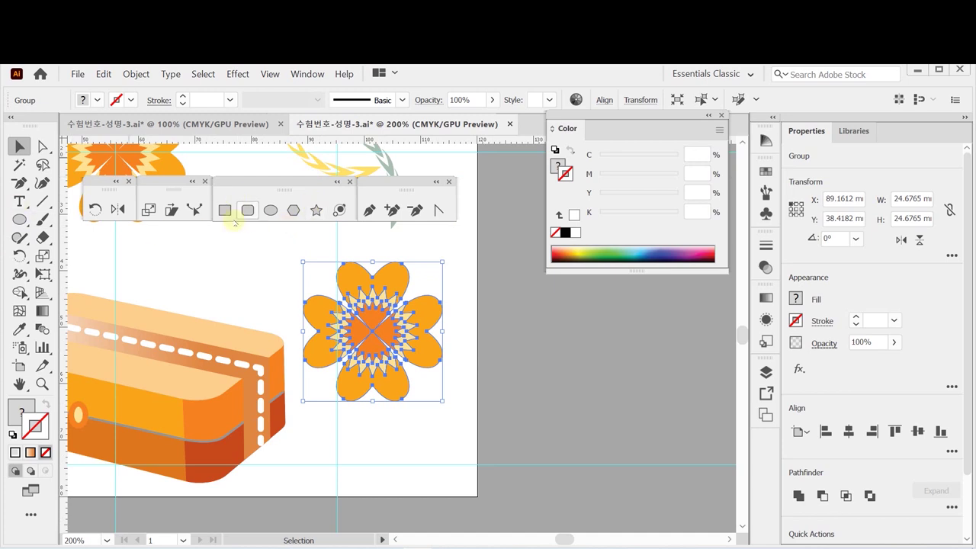
Step: Scale the copied flower beside the gift box uniformly to 50%
{"action": "double_click", "coordinate": [149, 209]}
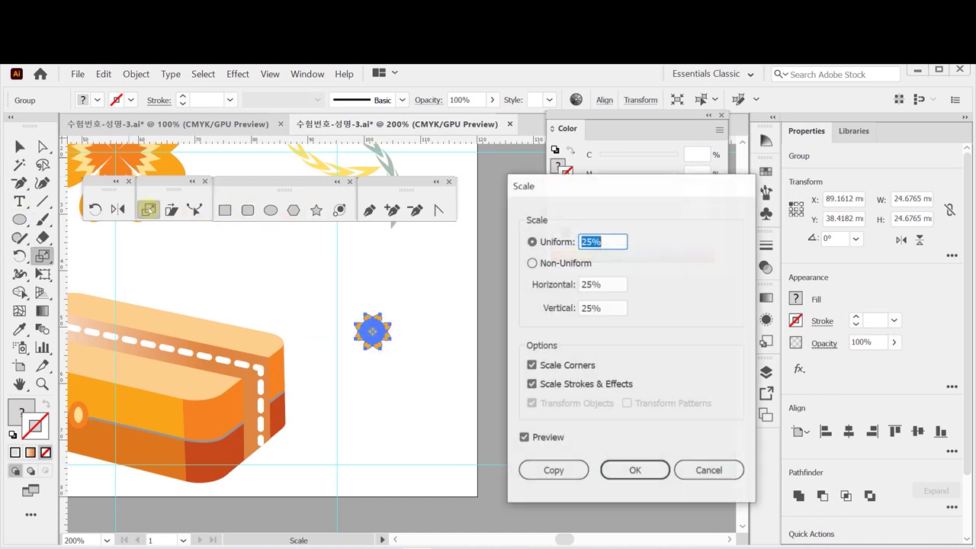
{"action": "type", "text": "50"}
{"action": "key", "text": "Return"}
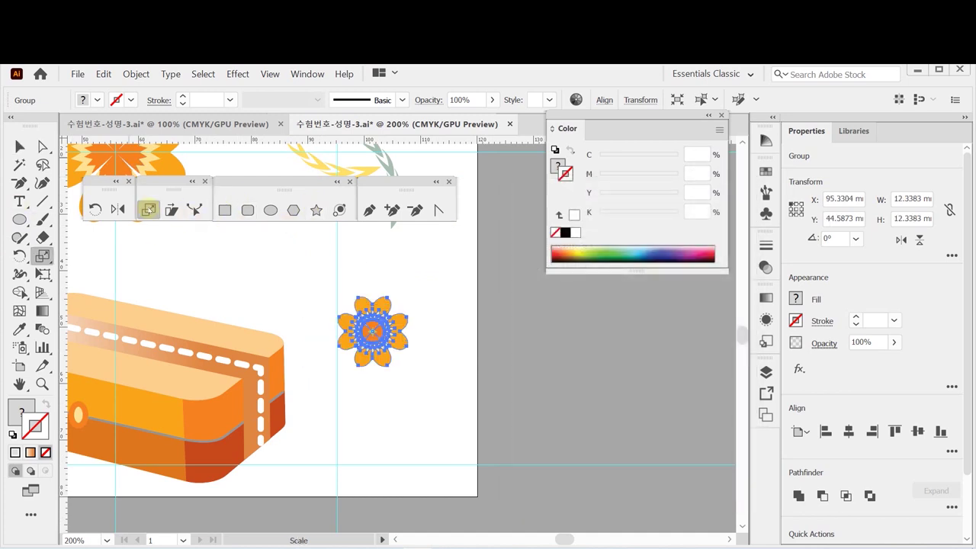
Step: Offset the paths of the small flower outward by 1.5 mm with mitered joins
{"action": "key", "text": "ctrl+space"}
{"action": "left_click", "coordinate": [466, 353], "text": "ctrl"}
{"action": "left_click", "coordinate": [379, 321], "text": "ctrl"}
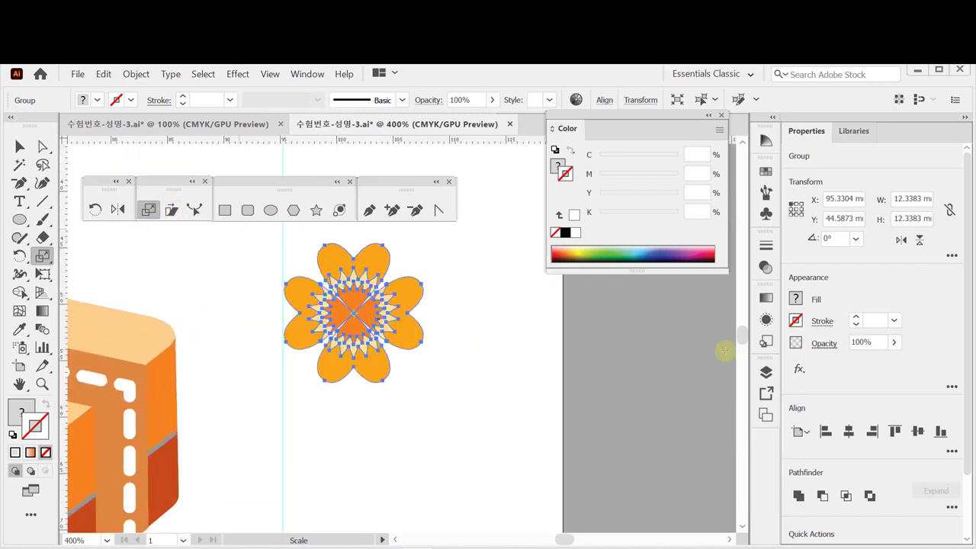
{"action": "scroll", "coordinate": [962, 457], "scroll_direction": "down", "scroll_amount": 3}
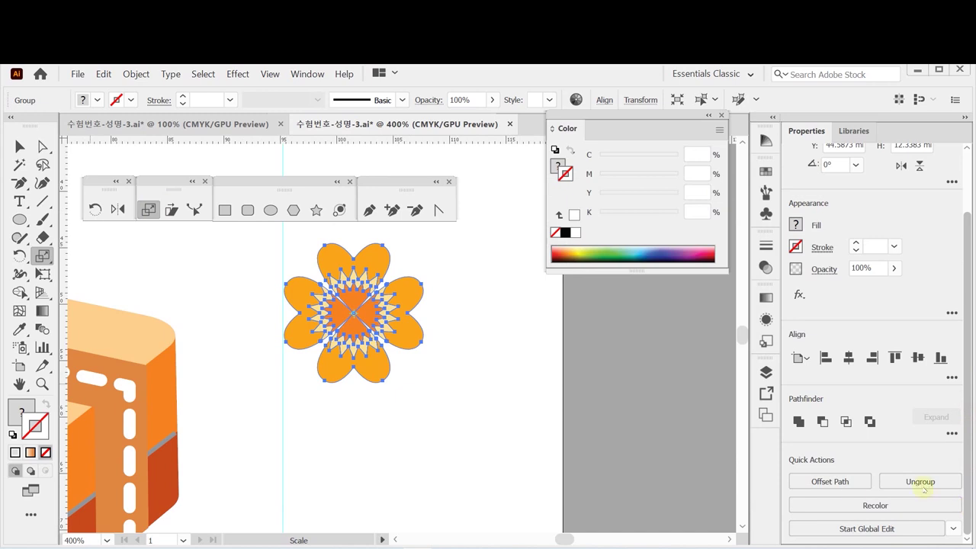
{"action": "left_click", "coordinate": [828, 482]}
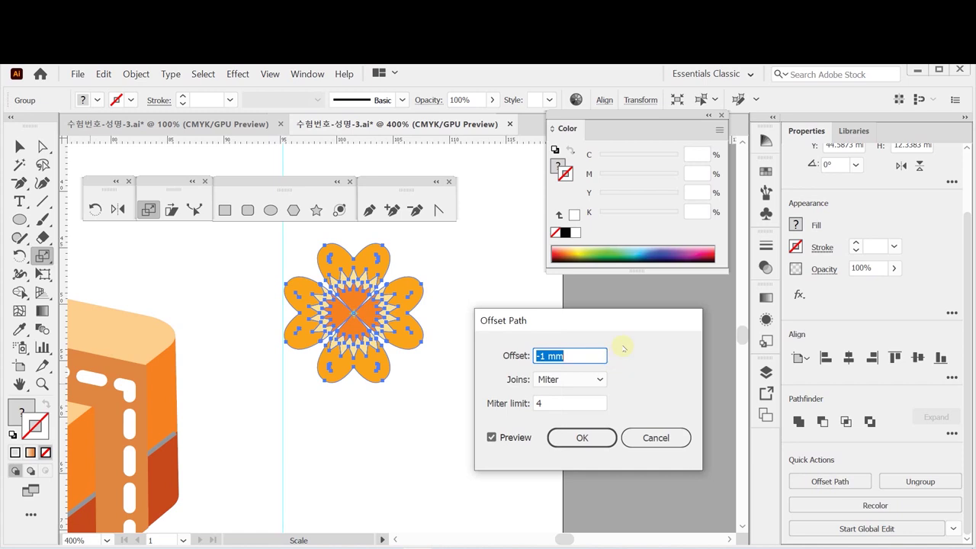
{"action": "type", "text": "1.5"}
{"action": "key", "text": "Return"}
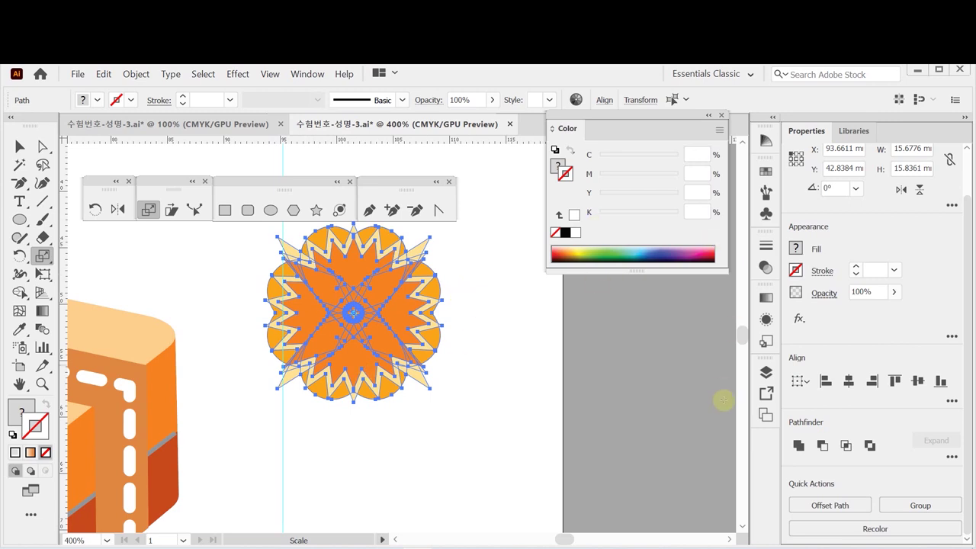
Step: Unite the offset paths into one shape, fill it white and send it behind the small flower
{"action": "left_click", "coordinate": [797, 446]}
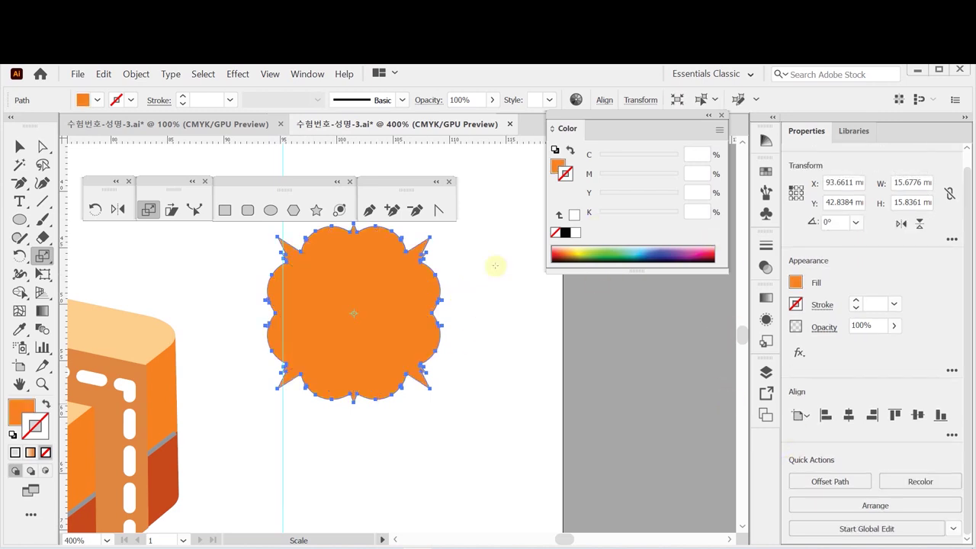
{"action": "left_click", "coordinate": [575, 232]}
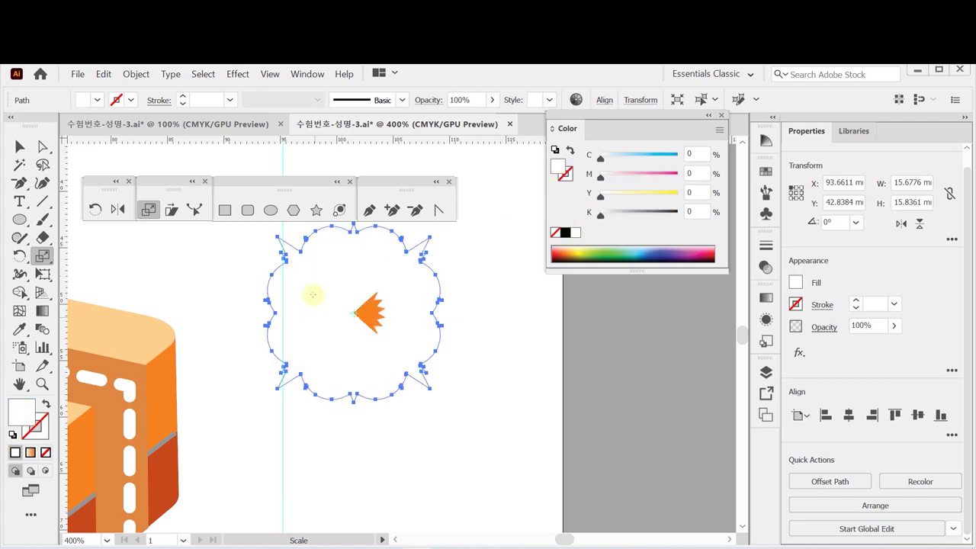
{"action": "right_click", "coordinate": [329, 284]}
{"action": "mouse_move", "coordinate": [416, 478]}
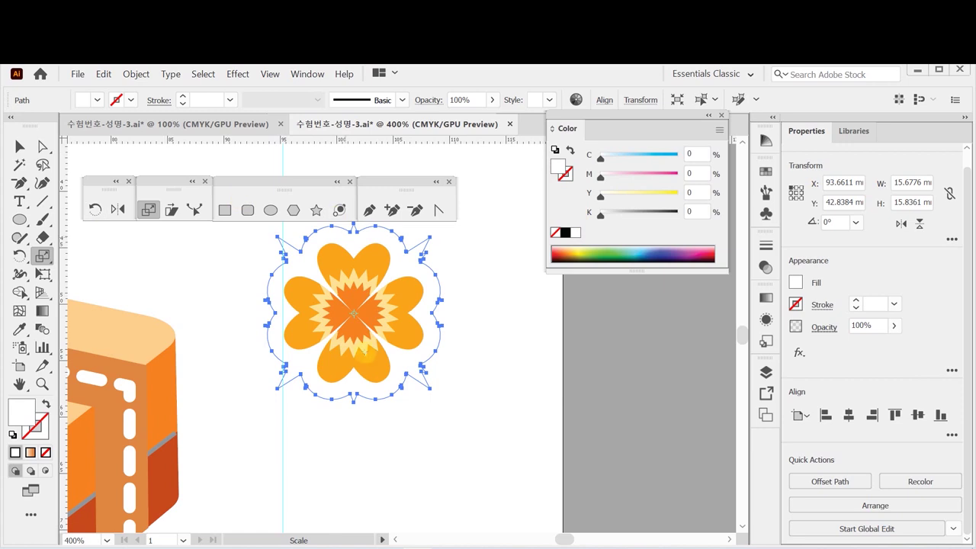
Step: Remove the protruding spike points from the white outline around the small flower with the Delete Anchor Point tool
{"action": "scroll", "coordinate": [371, 354], "scroll_direction": "up", "scroll_amount": 1}
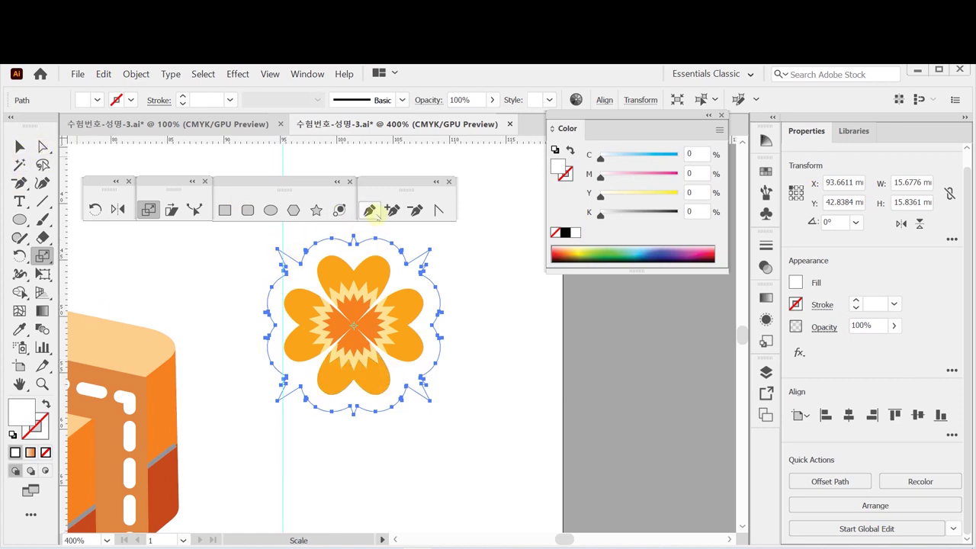
{"action": "left_click", "coordinate": [416, 210]}
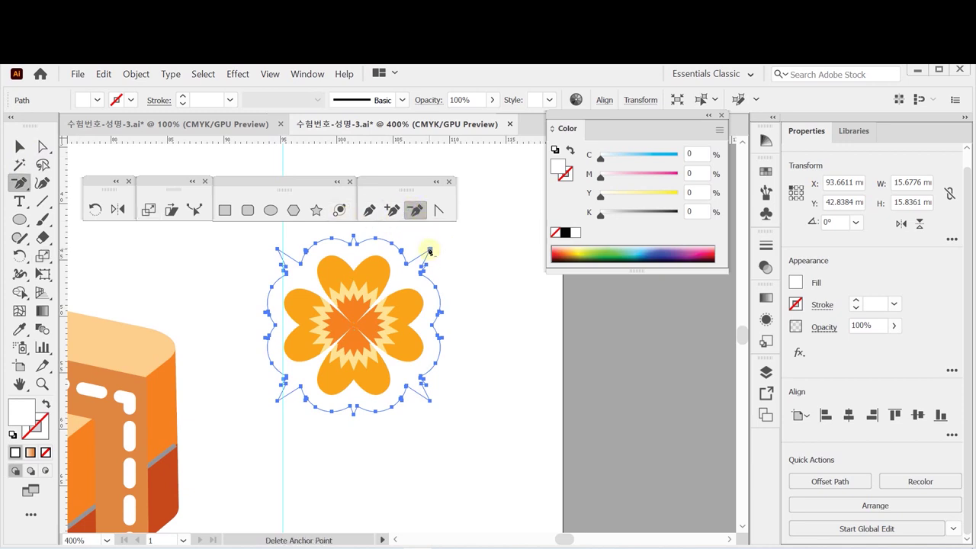
Step: Delete the protruding spike anchor points at the upper-left and upper-right corners of the flower's white outline
{"action": "left_click", "coordinate": [429, 251]}
{"action": "left_click", "coordinate": [278, 250]}
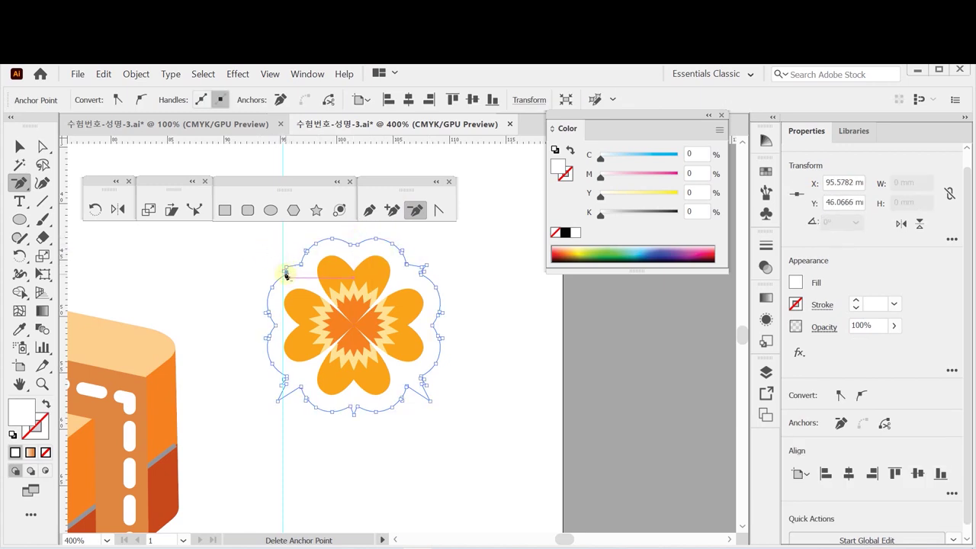
{"action": "left_click", "coordinate": [286, 269]}
{"action": "left_click", "coordinate": [424, 268]}
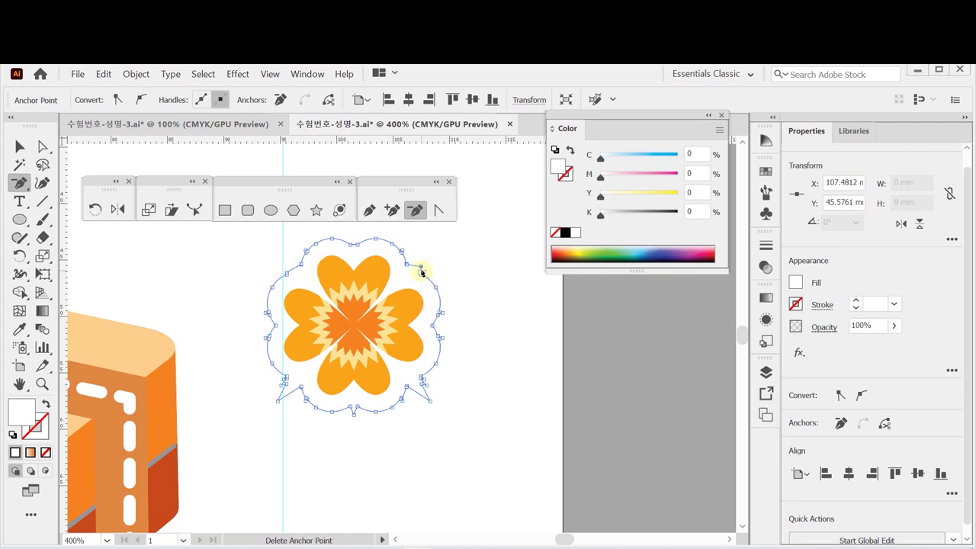
Step: Delete the stray notch anchor points along the right edge of the flower's white outline
{"action": "left_click", "coordinate": [445, 337]}
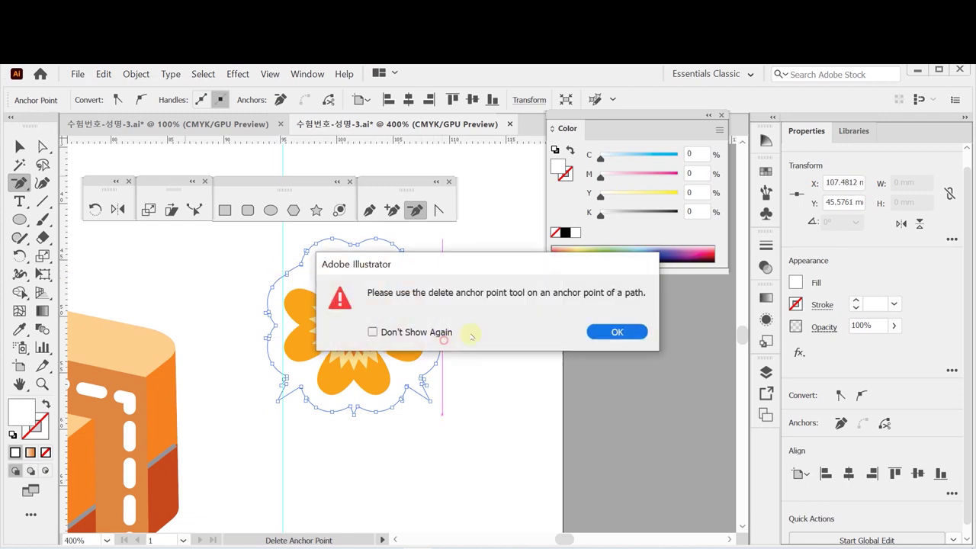
{"action": "left_click", "coordinate": [616, 331]}
{"action": "key", "text": "ctrl+plus"}
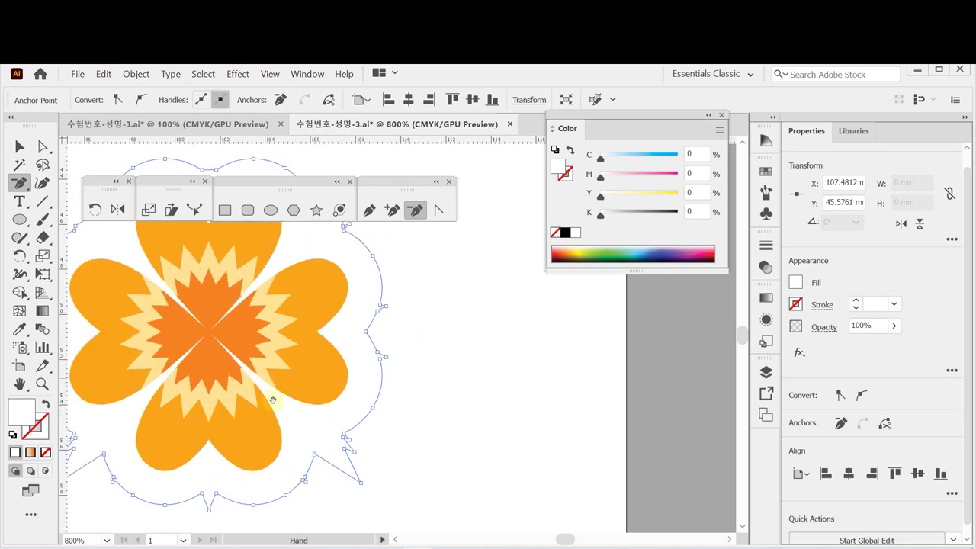
{"action": "scroll", "coordinate": [403, 366], "scroll_direction": "up", "scroll_amount": 2}
{"action": "left_click", "coordinate": [445, 367]}
{"action": "left_click", "coordinate": [428, 261]}
{"action": "scroll", "coordinate": [438, 313], "scroll_direction": "up", "scroll_amount": 2}
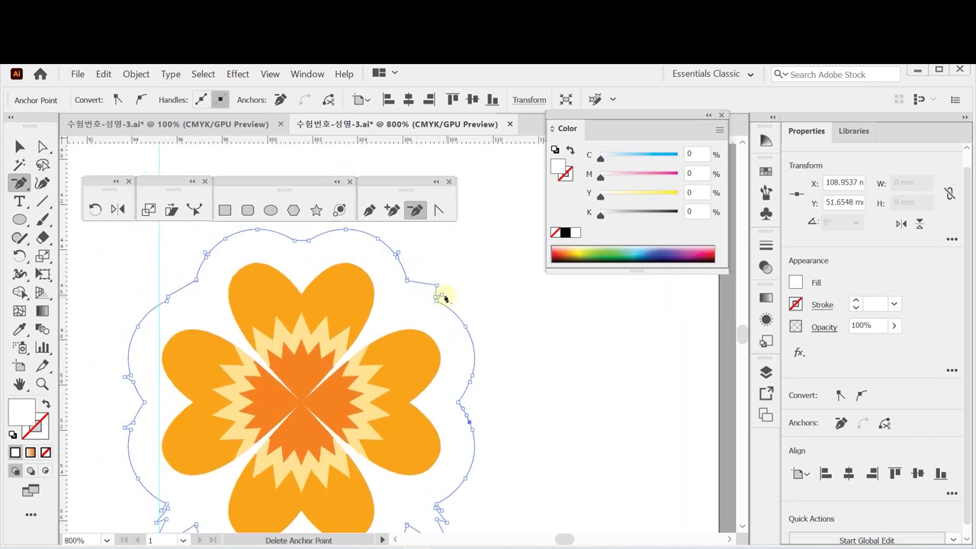
Step: Delete the remaining extra anchor points at the outline's upper-right corner to leave a clean edge between the petals
{"action": "left_click", "coordinate": [443, 297]}
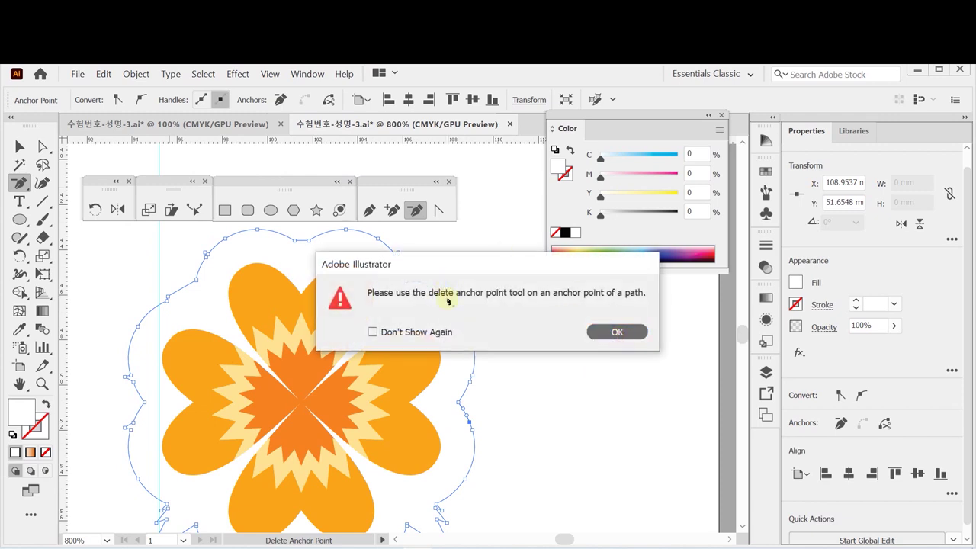
{"action": "key", "text": "Return"}
{"action": "left_click", "coordinate": [440, 297]}
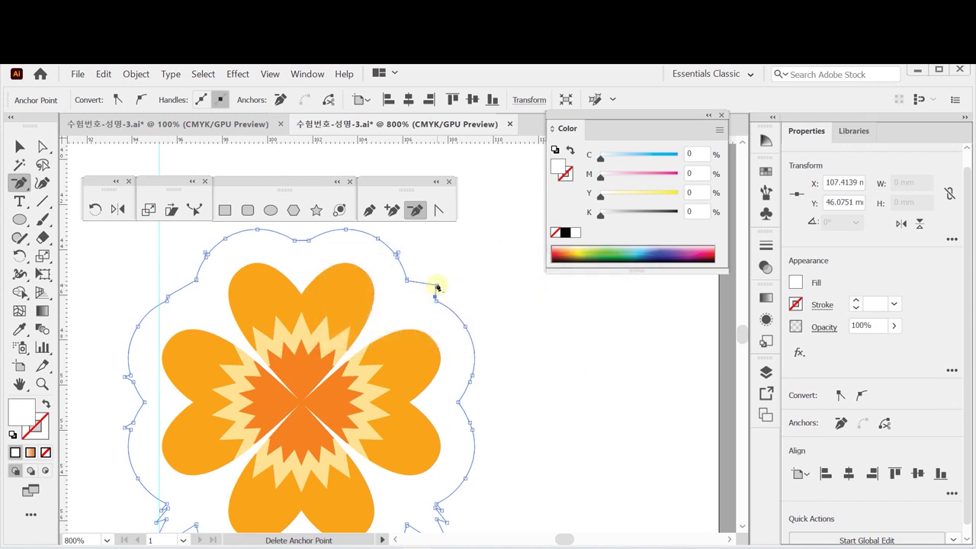
{"action": "left_click", "coordinate": [437, 286]}
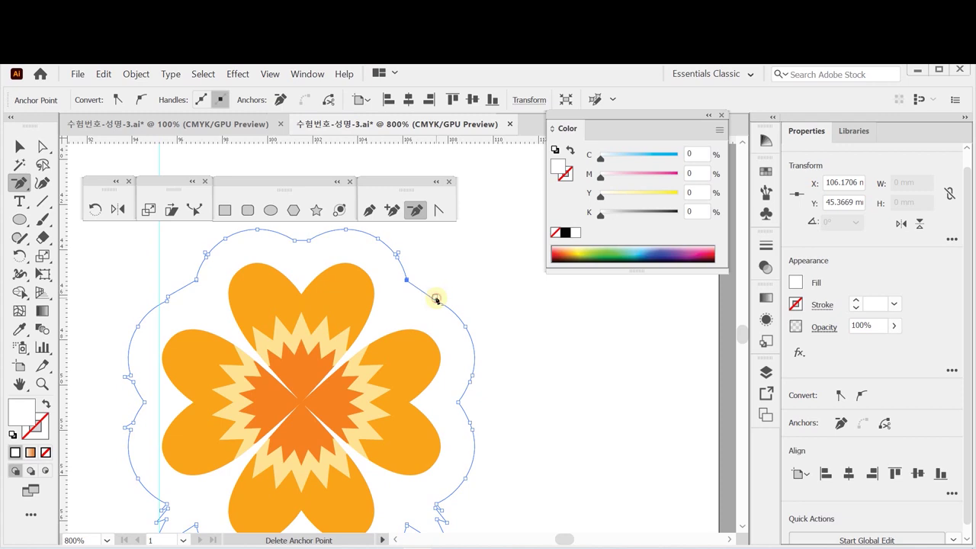
Step: Delete the stray notch anchor points along the left edge of the flower's white outline
{"action": "scroll", "coordinate": [450, 328], "scroll_direction": "down", "scroll_amount": 2}
{"action": "scroll", "coordinate": [450, 328], "scroll_direction": "left", "scroll_amount": 2}
{"action": "left_click", "coordinate": [183, 327]}
{"action": "left_click", "coordinate": [183, 379]}
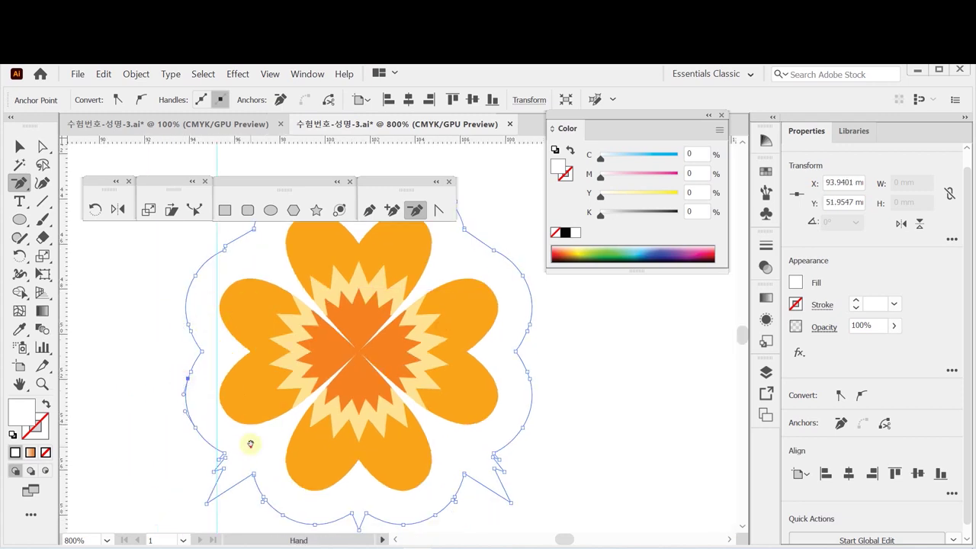
Step: Delete the spike anchor points at the outline's lower-left corner and bottom centre
{"action": "left_click_drag", "start_coordinate": [250, 443], "coordinate": [224, 323]}
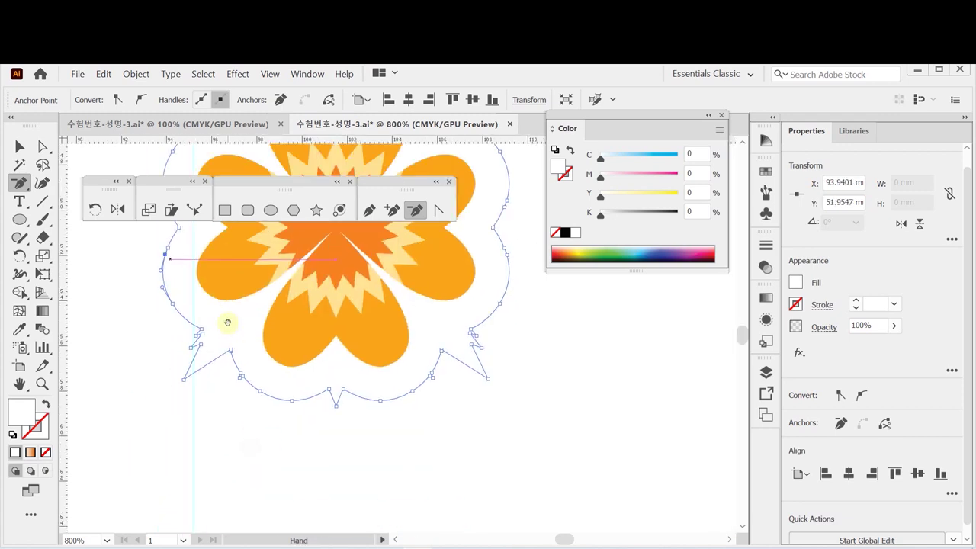
{"action": "left_click", "coordinate": [183, 379]}
{"action": "left_click", "coordinate": [196, 336]}
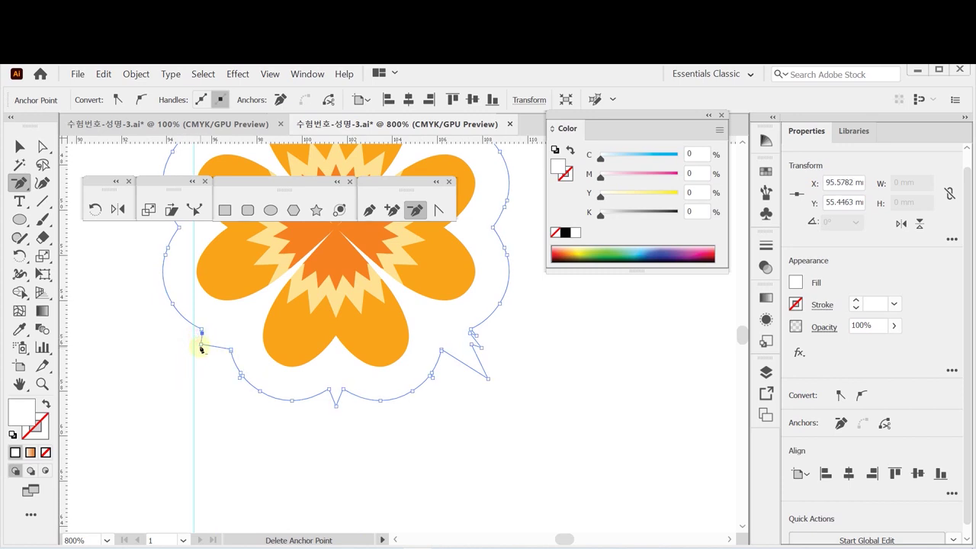
{"action": "left_click", "coordinate": [336, 408]}
{"action": "left_click", "coordinate": [203, 334]}
Step: Delete the spike and leftover anchor points at the outline's lower-right corner
{"action": "left_click", "coordinate": [489, 380]}
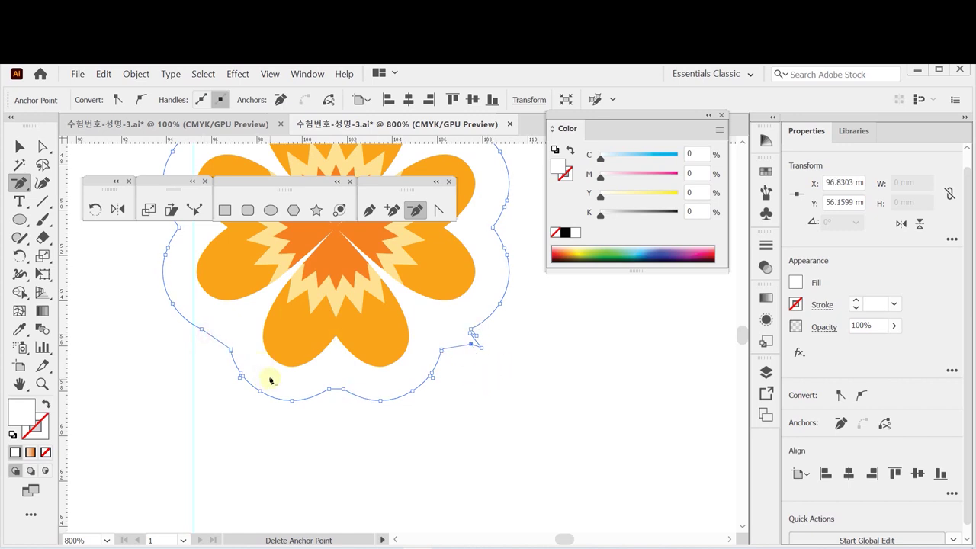
{"action": "left_click", "coordinate": [473, 334]}
{"action": "left_click", "coordinate": [471, 337]}
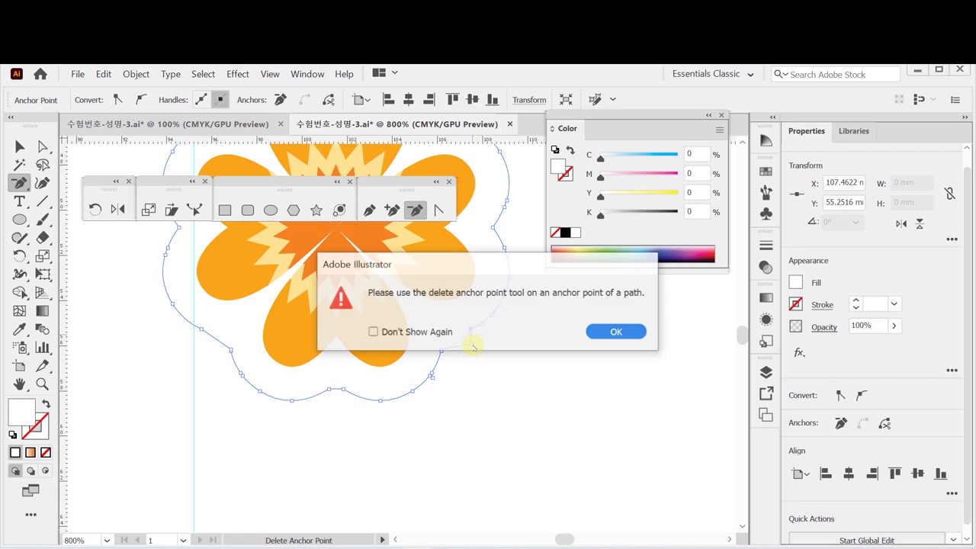
{"action": "key", "text": "Return"}
{"action": "left_click", "coordinate": [472, 347]}
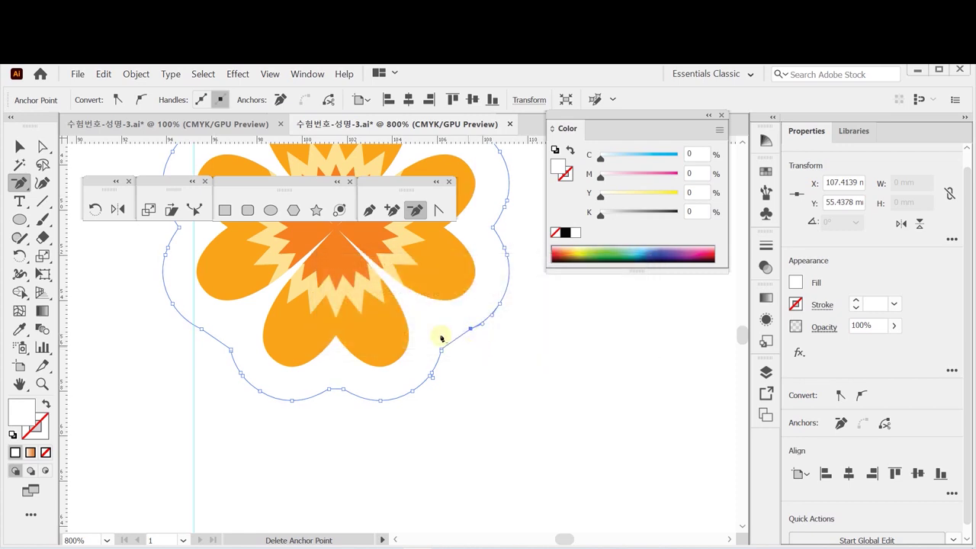
Step: Reselect the flower group and remove redundant anchor points from the upper lobes of the white outline
{"action": "scroll", "coordinate": [450, 374], "scroll_direction": "up", "scroll_amount": 3}
{"action": "left_click", "coordinate": [523, 450], "text": "ctrl"}
{"action": "left_click", "coordinate": [461, 414], "text": "ctrl"}
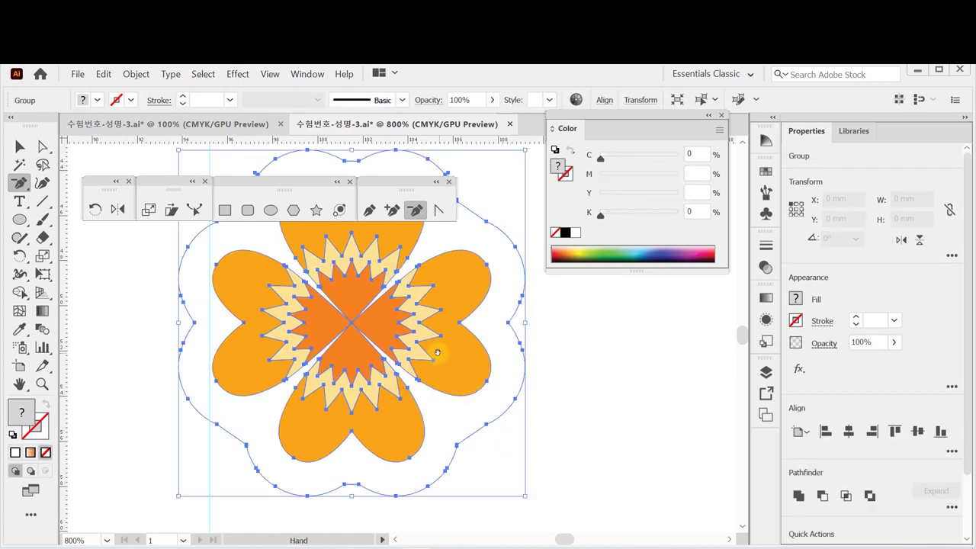
{"action": "scroll", "coordinate": [358, 343], "scroll_direction": "up", "scroll_amount": 3}
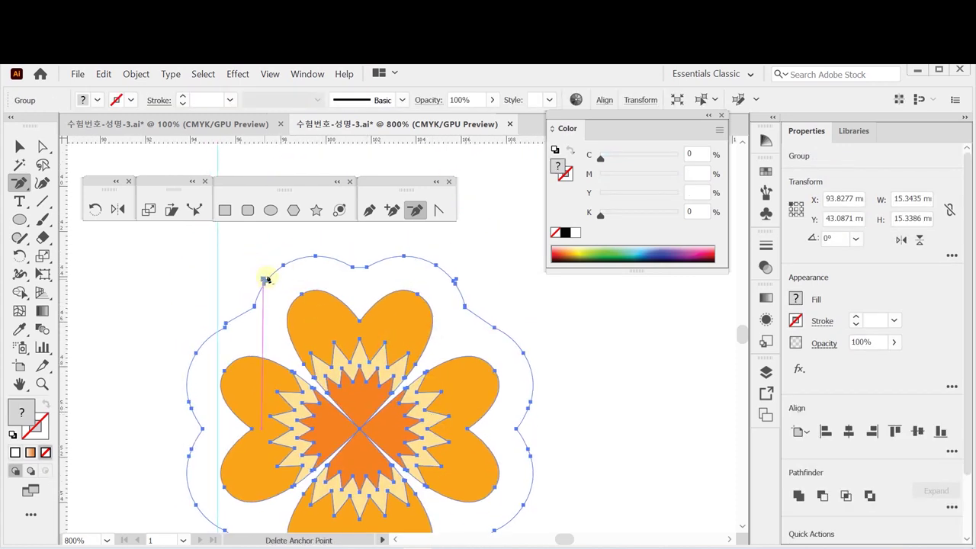
{"action": "left_click", "coordinate": [457, 280], "text": "ctrl"}
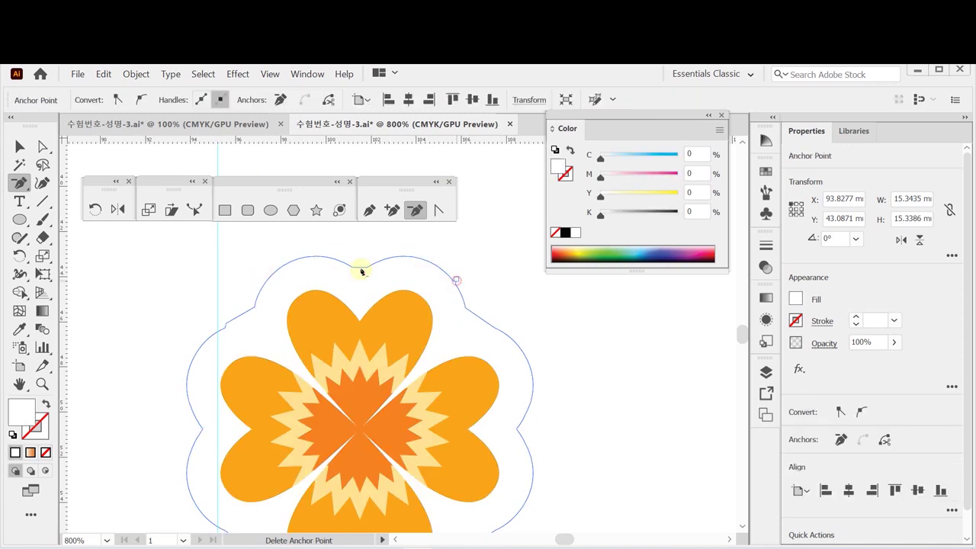
{"action": "left_click", "coordinate": [453, 281]}
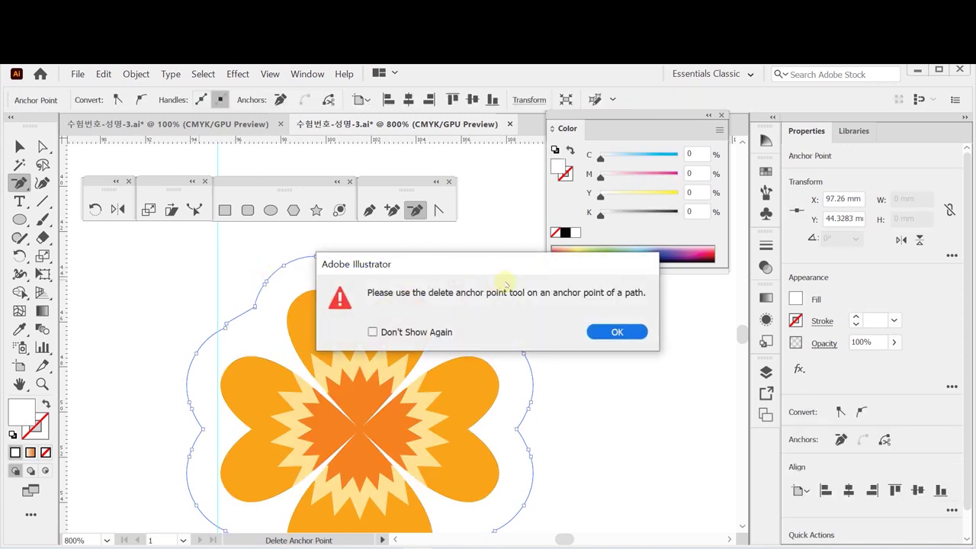
{"action": "key", "text": "Return"}
Step: Deselect the flower artwork and save the document
{"action": "left_click", "coordinate": [557, 383], "text": "ctrl+alt"}
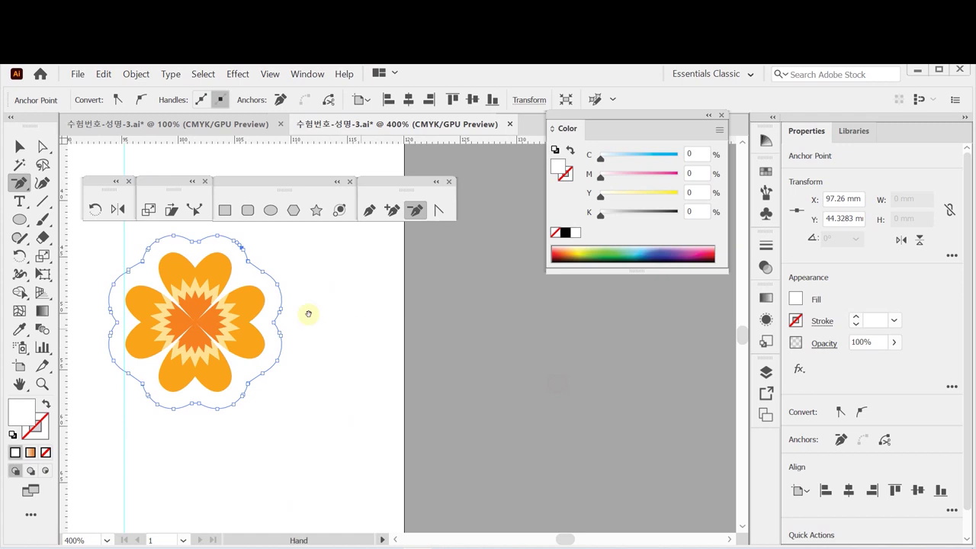
{"action": "scroll", "coordinate": [395, 326], "scroll_direction": "left", "scroll_amount": 3}
{"action": "left_click", "coordinate": [20, 145]}
{"action": "left_click", "coordinate": [147, 244]}
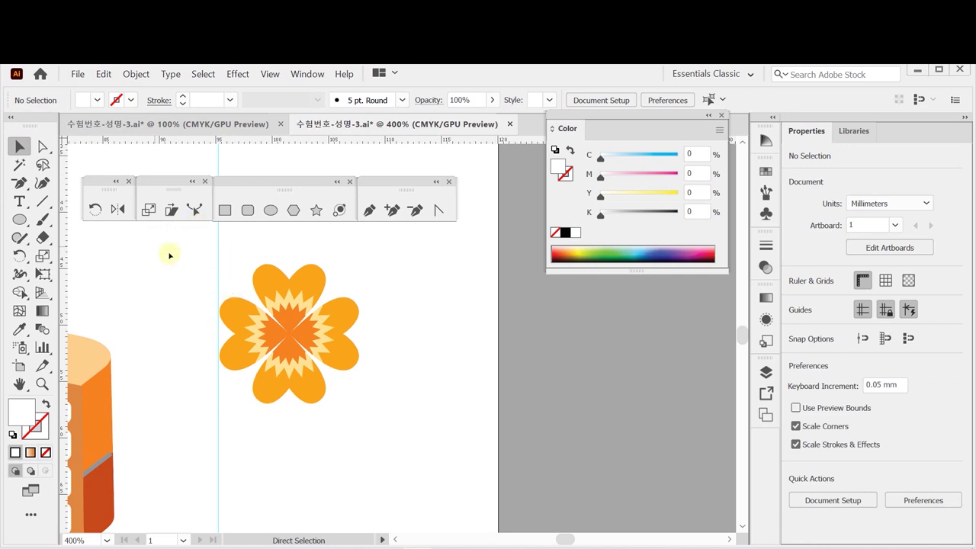
{"action": "key", "text": "ctrl+s"}
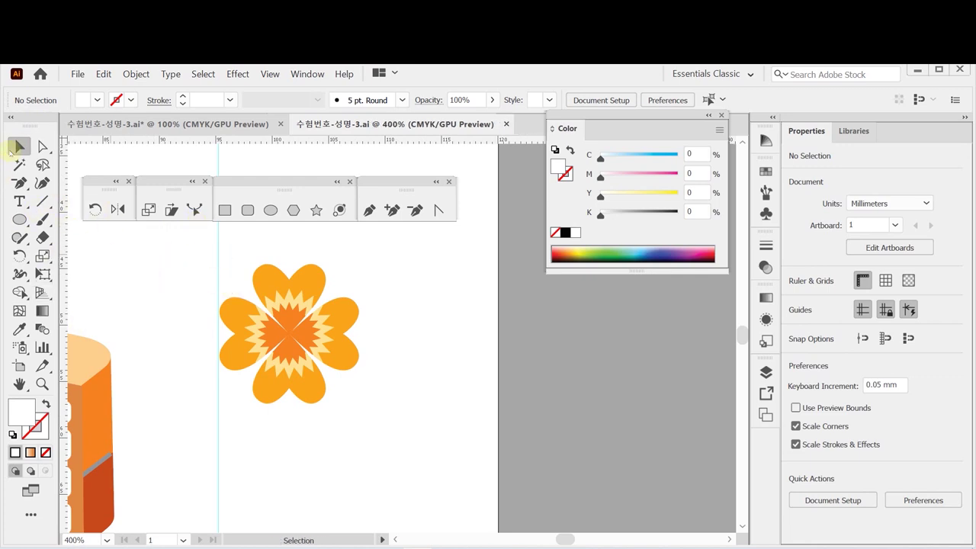
Step: Rotate the whole flower group by 45 degrees
{"action": "left_click_drag", "start_coordinate": [203, 294], "coordinate": [364, 425]}
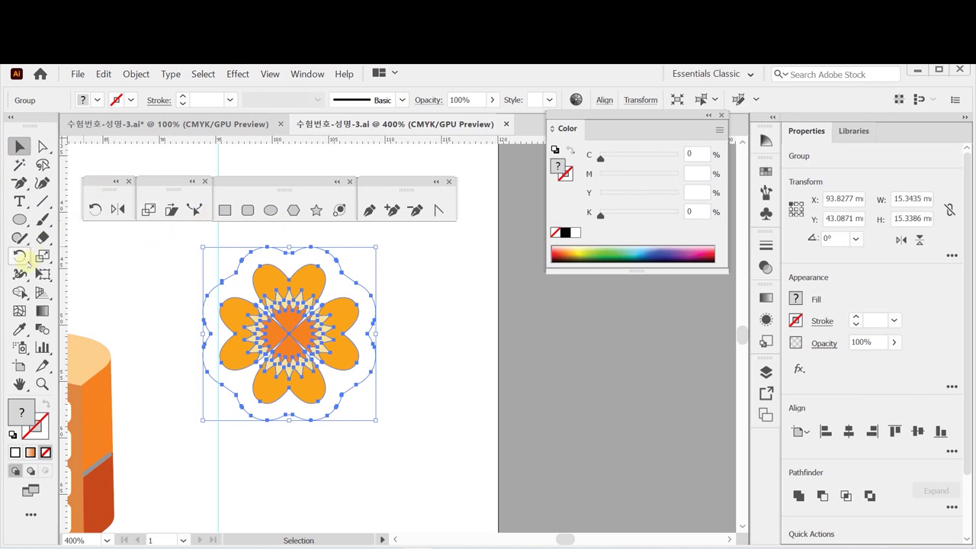
{"action": "left_click", "coordinate": [20, 256]}
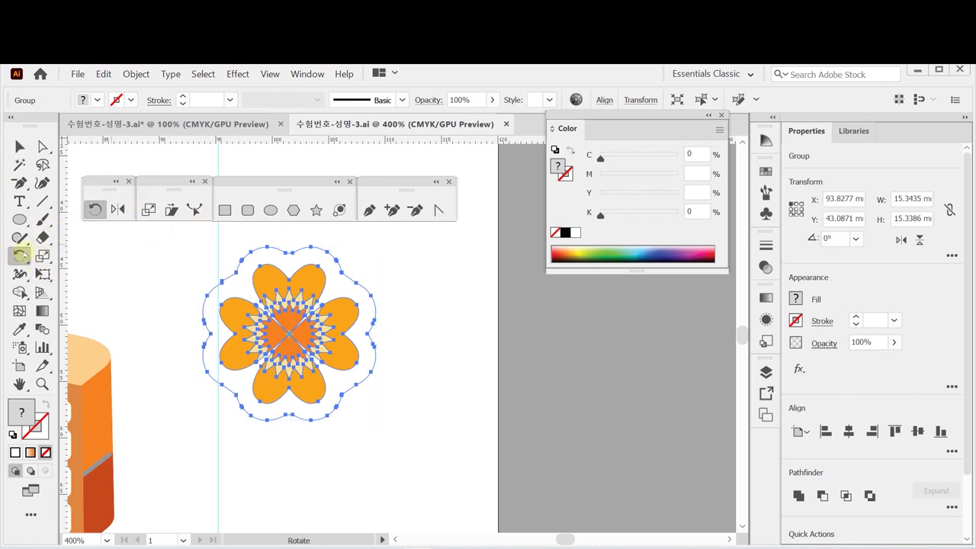
{"action": "key", "text": "Return"}
{"action": "type", "text": "45"}
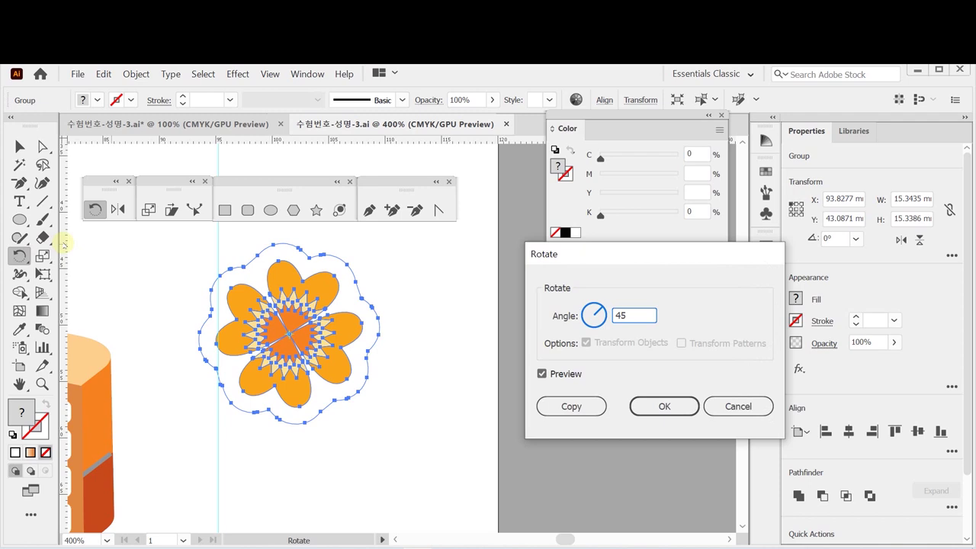
{"action": "key", "text": "Return"}
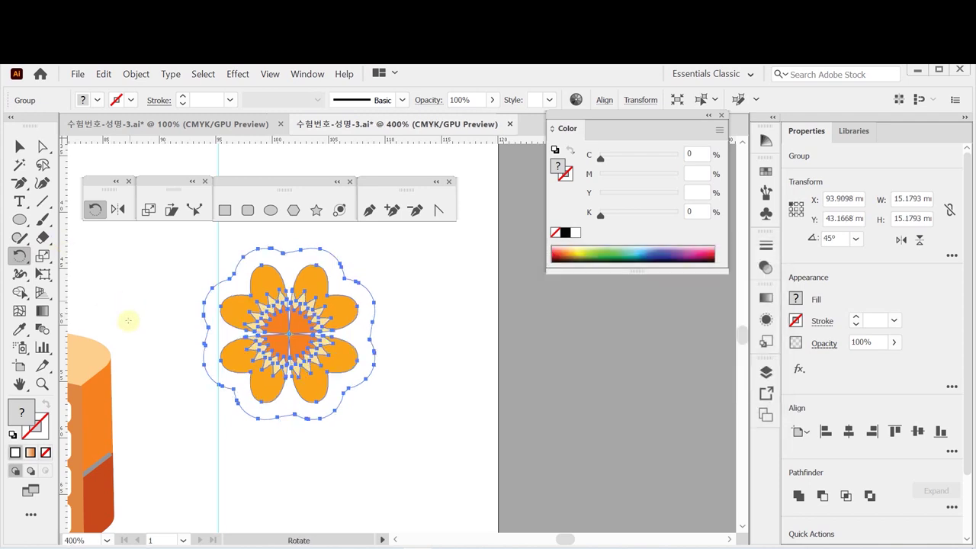
Step: Move the rotated flower group onto the top surface of the orange case, over its dashed strap
{"action": "left_click", "coordinate": [299, 344], "text": "ctrl+alt"}
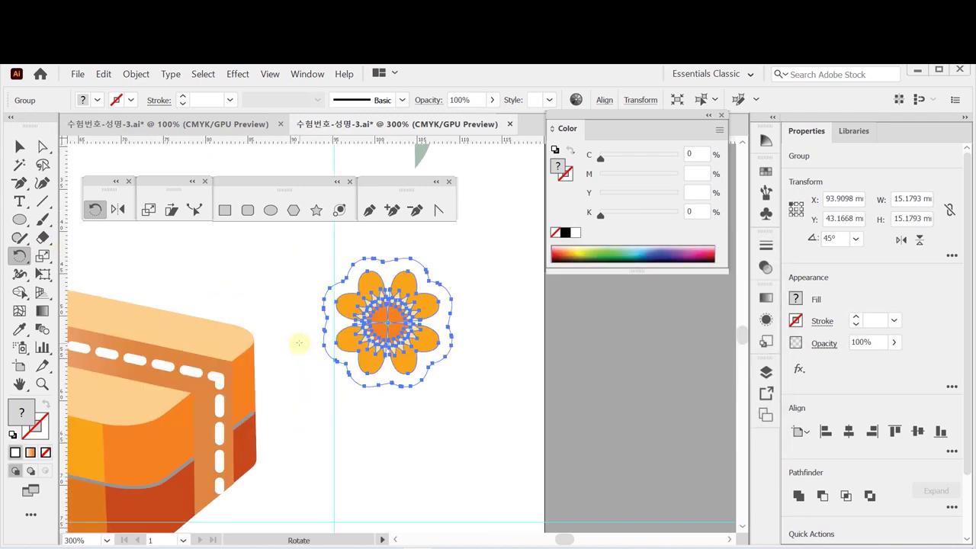
{"action": "left_click", "coordinate": [303, 401], "text": "ctrl+alt"}
{"action": "left_click_drag", "start_coordinate": [378, 398], "coordinate": [478, 416]}
{"action": "key", "text": "v"}
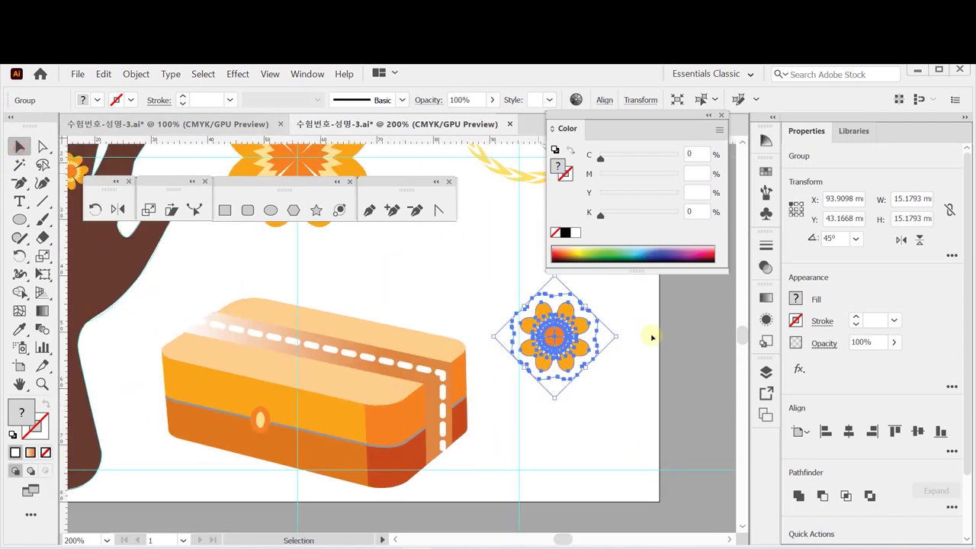
{"action": "left_click_drag", "start_coordinate": [558, 338], "coordinate": [281, 336]}
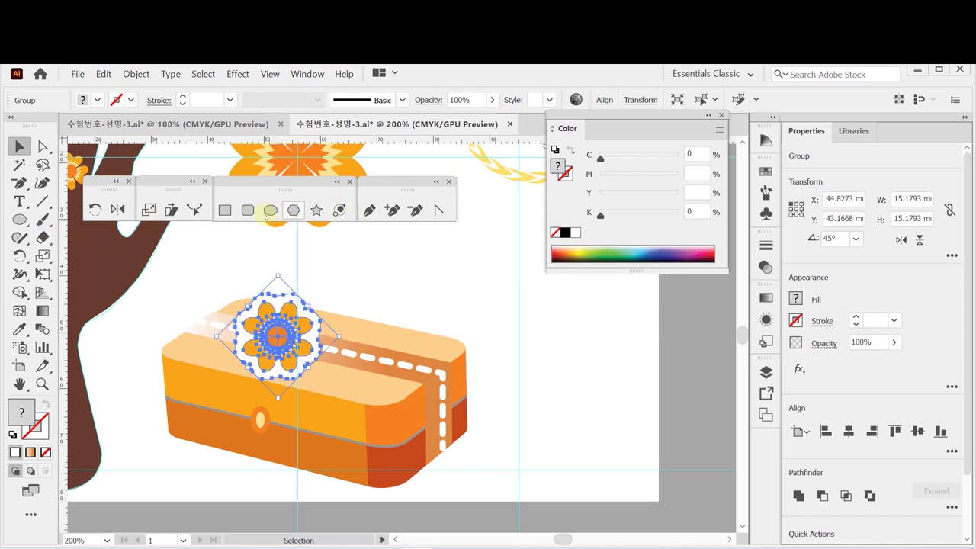
Step: Shear the flower group into a flattened shape that follows the perspective of the case's top surface
{"action": "left_click", "coordinate": [171, 209]}
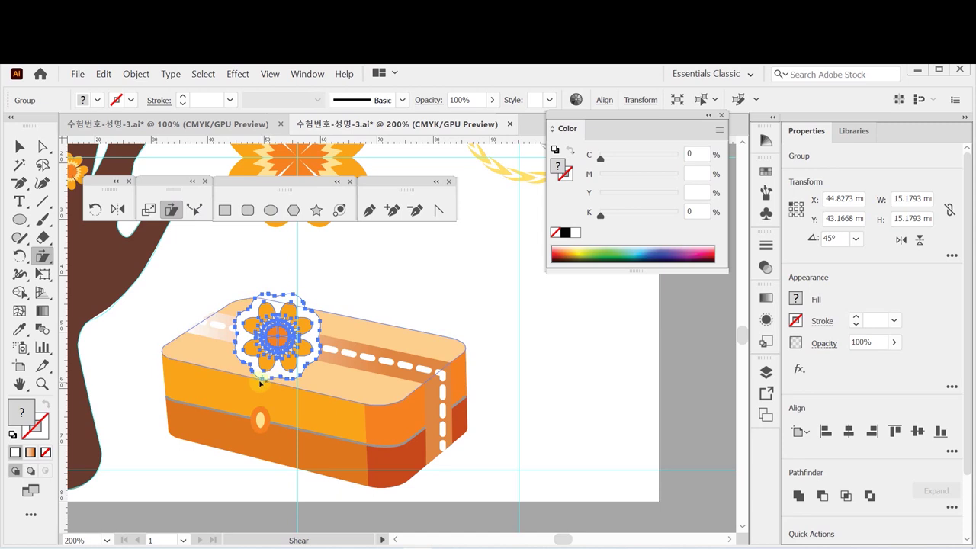
{"action": "left_click_drag", "start_coordinate": [342, 307], "coordinate": [393, 335]}
{"action": "left_click_drag", "start_coordinate": [407, 300], "coordinate": [387, 258]}
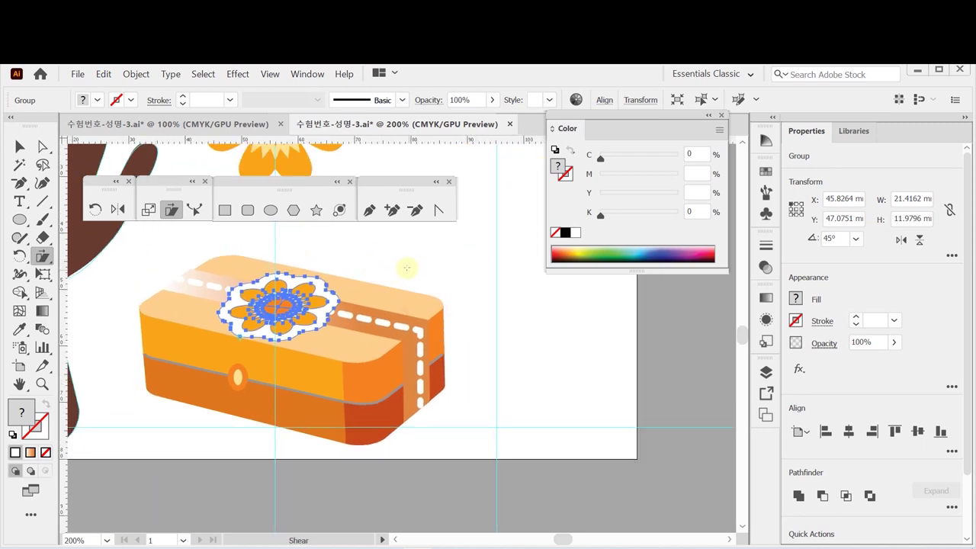
Step: Inside the flower group, recolour all the orange petals to C0 M80 Y100 K10, and exit group isolation
{"action": "left_click", "coordinate": [19, 146]}
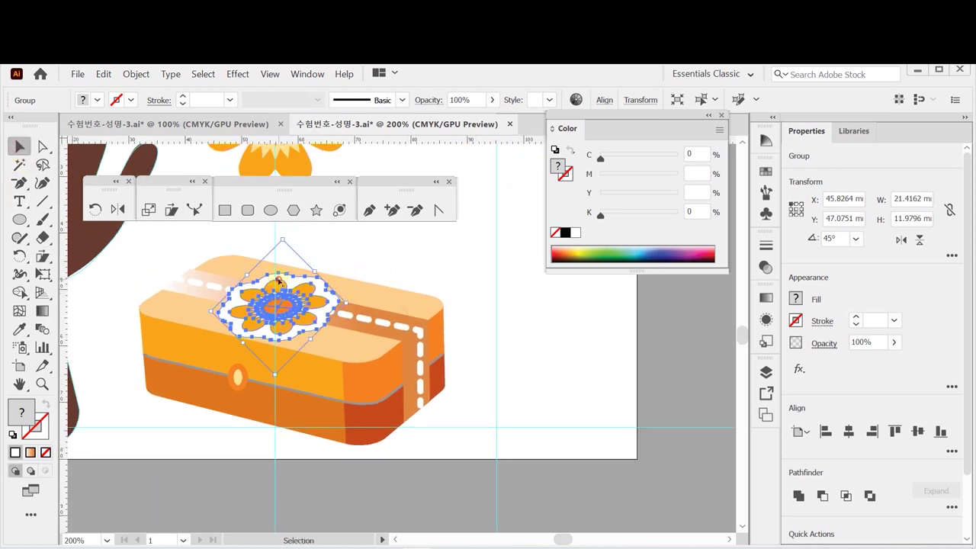
{"action": "double_click", "coordinate": [279, 281]}
{"action": "key", "text": "ctrl+plus"}
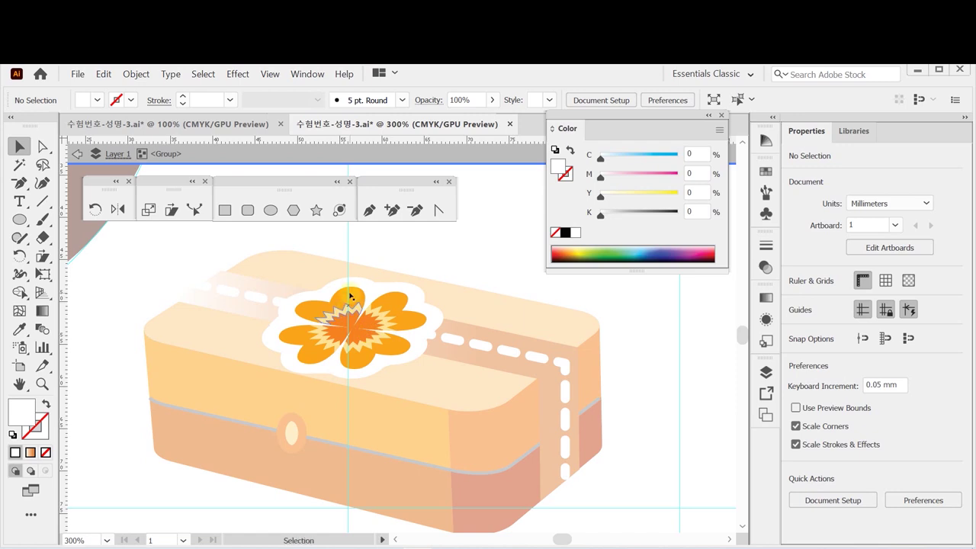
{"action": "left_click", "coordinate": [350, 298]}
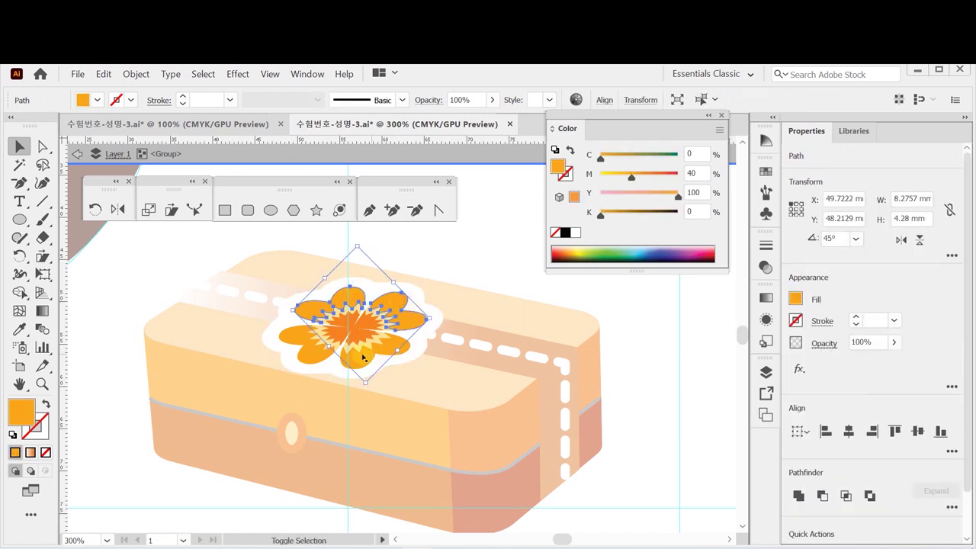
{"action": "left_click_drag", "start_coordinate": [329, 345], "coordinate": [290, 349]}
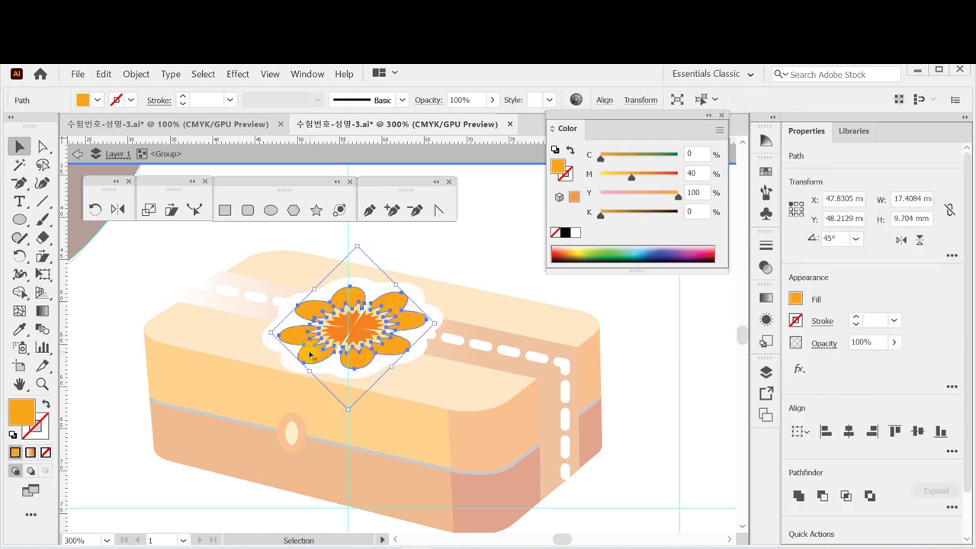
{"action": "double_click", "coordinate": [696, 174]}
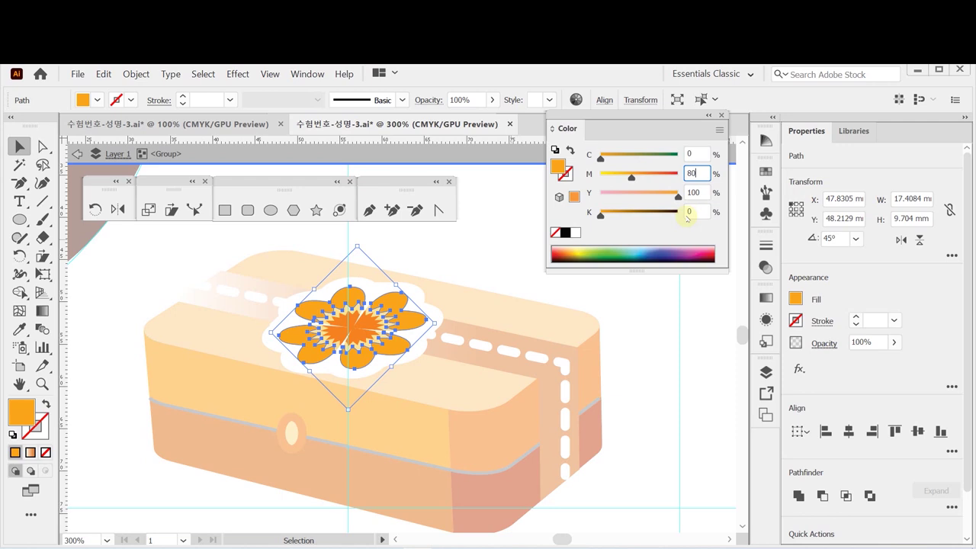
{"action": "type", "text": "80"}
{"action": "key", "text": "Tab"}
{"action": "key", "text": "Tab"}
{"action": "left_click", "coordinate": [687, 218]}
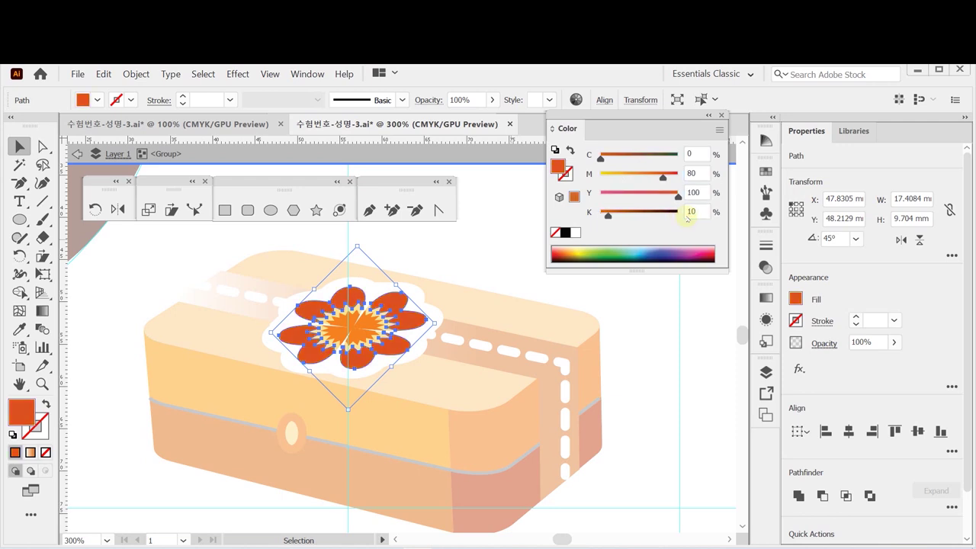
{"action": "key", "text": "Escape"}
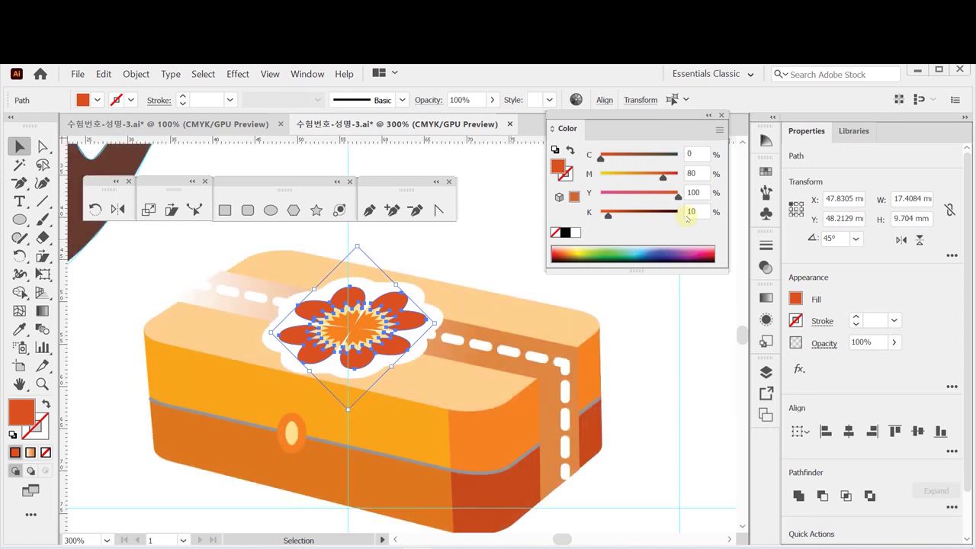
{"action": "left_click", "coordinate": [474, 338]}
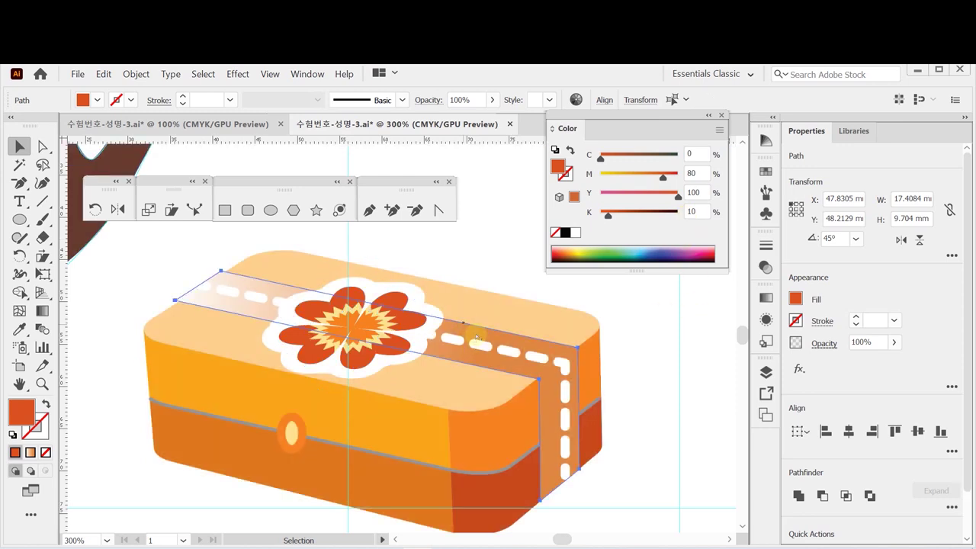
{"action": "left_click", "coordinate": [476, 334]}
{"action": "key", "text": "ctrl+minus"}
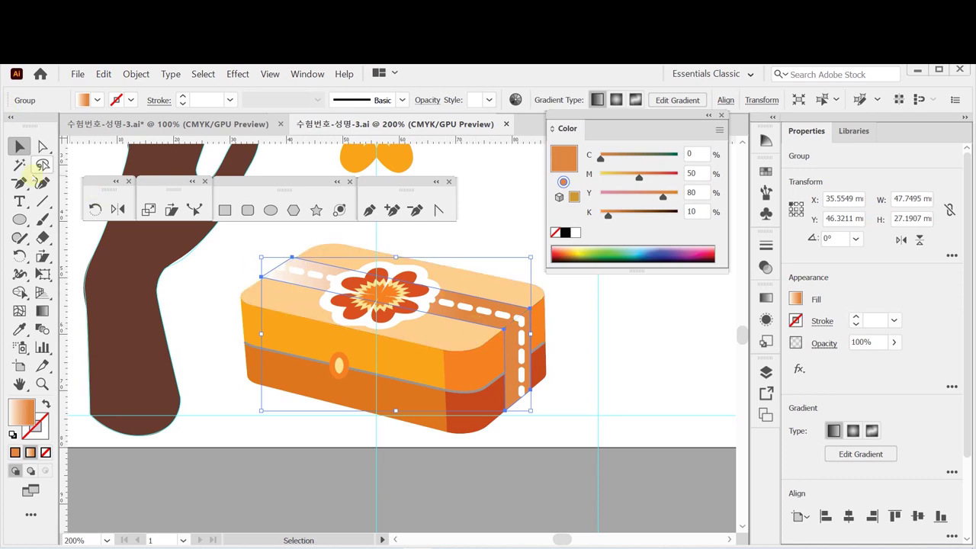
Step: Start a new point-text object just below the front edge of the orange case
{"action": "left_click", "coordinate": [20, 200]}
{"action": "scroll", "coordinate": [393, 409], "scroll_direction": "up", "scroll_amount": 1}
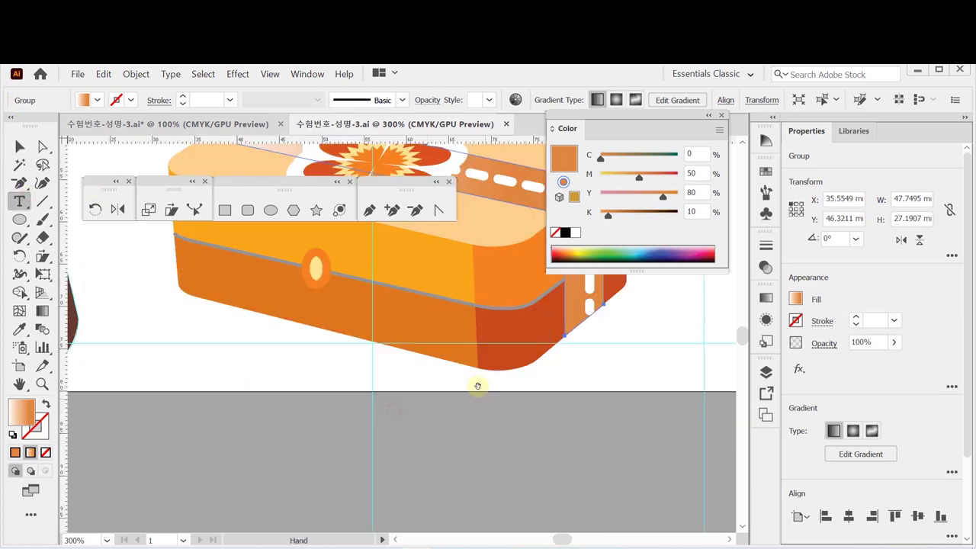
{"action": "left_click", "coordinate": [330, 375]}
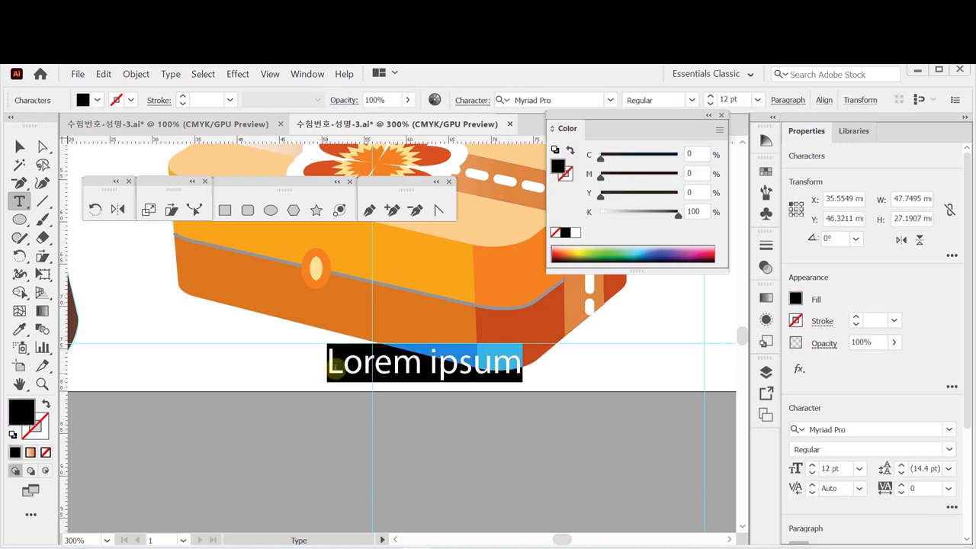
{"action": "key", "text": "Escape"}
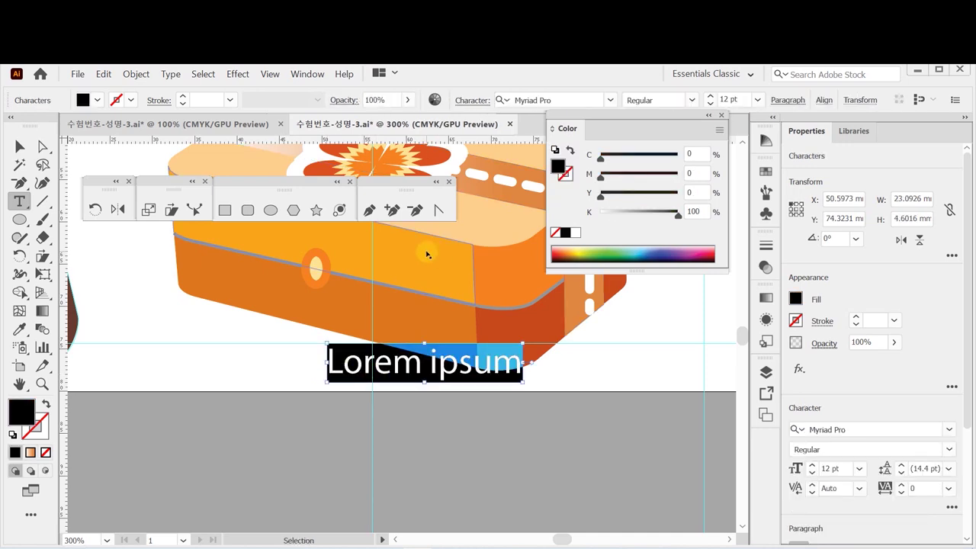
Step: Set the placeholder text's font to Arial Bold at 8 pt and uncover the colour settings
{"action": "key", "text": "ctrl+t"}
{"action": "left_click", "coordinate": [604, 134]}
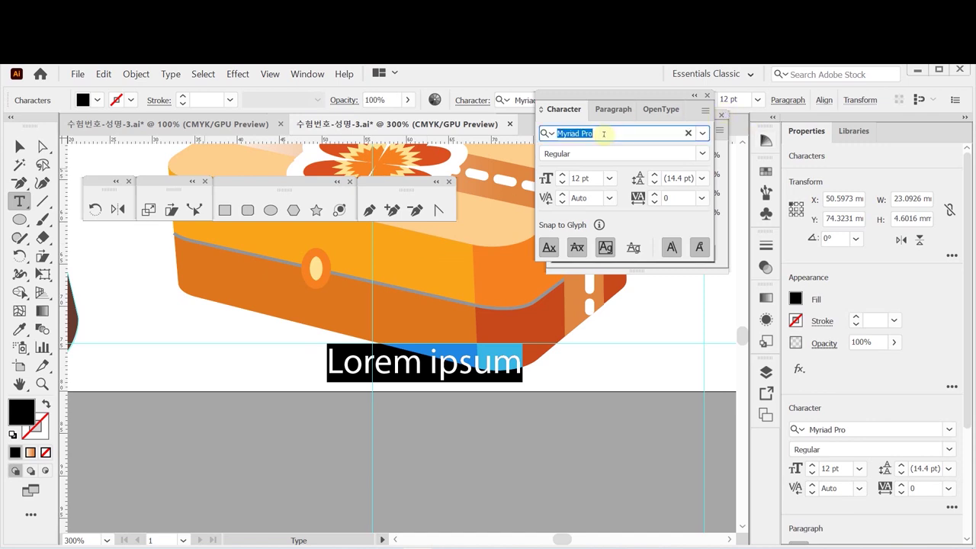
{"action": "type", "text": "ㅁ"}
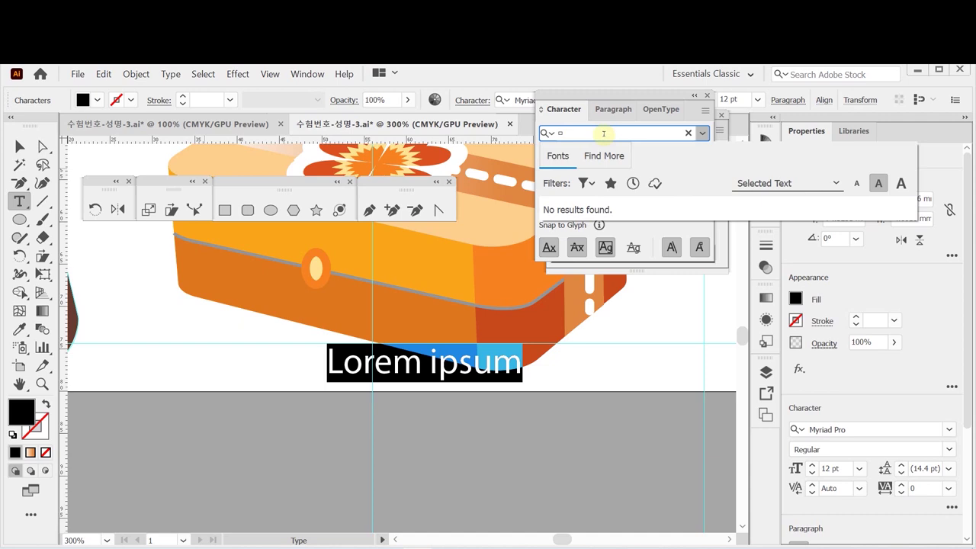
{"action": "key", "text": "BackSpace"}
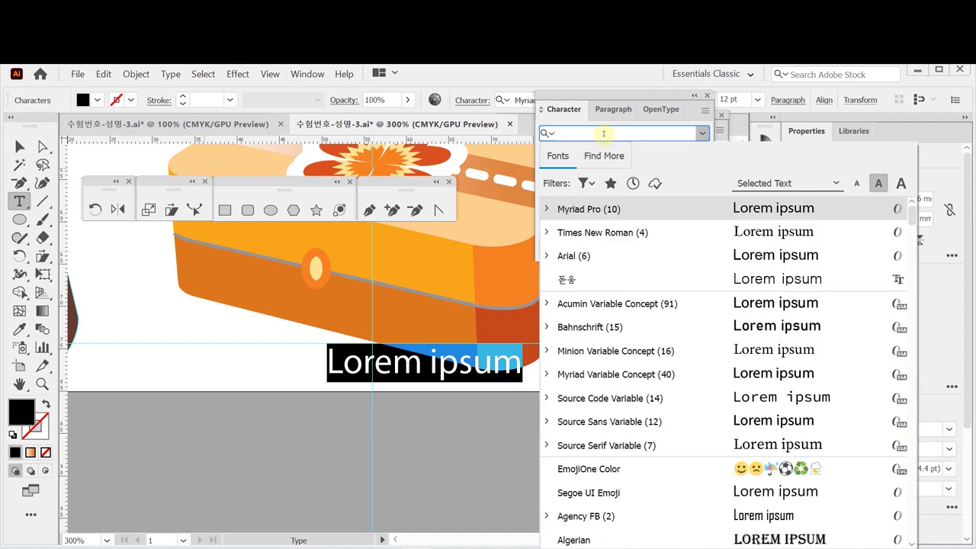
{"action": "type", "text": "ar"}
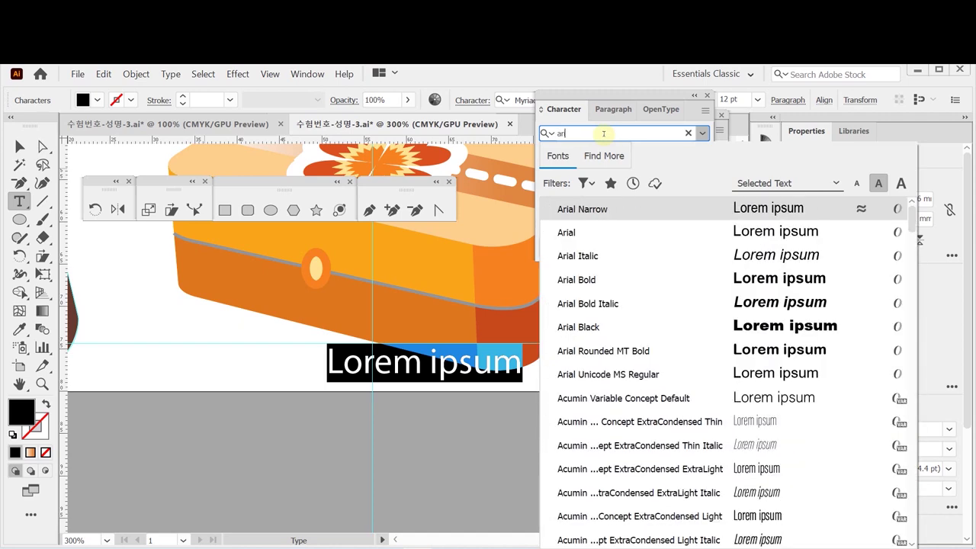
{"action": "type", "text": "i"}
{"action": "key", "text": "Down"}
{"action": "key", "text": "Down"}
{"action": "key", "text": "Down"}
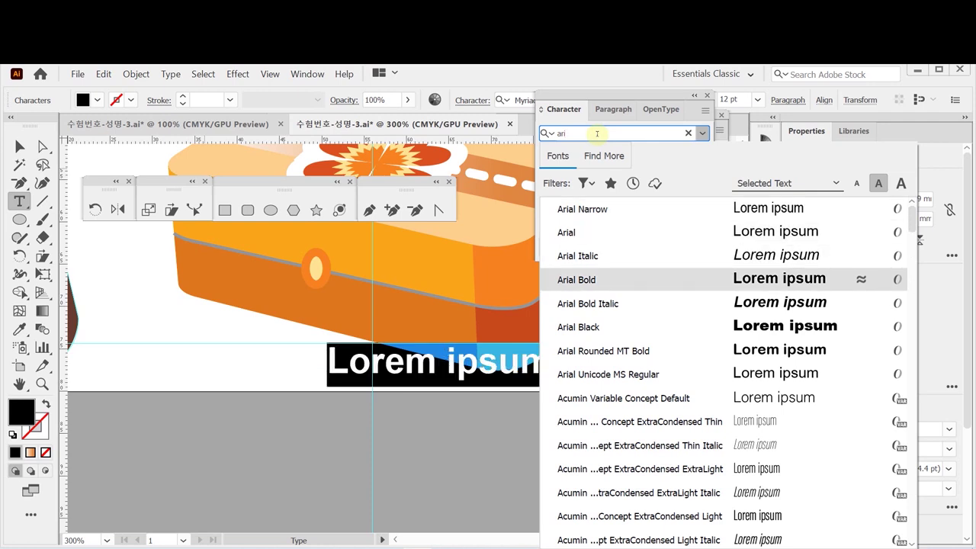
{"action": "key", "text": "Return"}
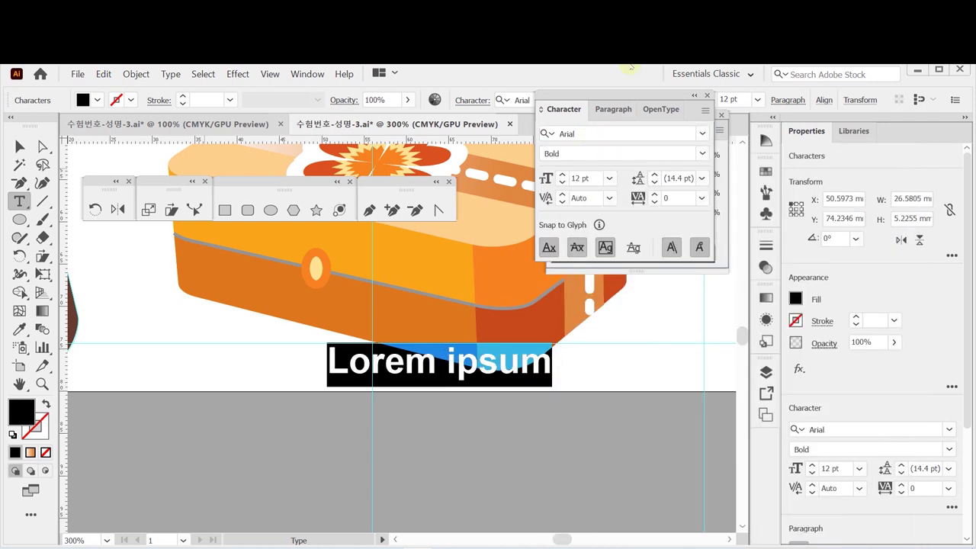
{"action": "left_click", "coordinate": [610, 178]}
{"action": "left_click", "coordinate": [622, 252]}
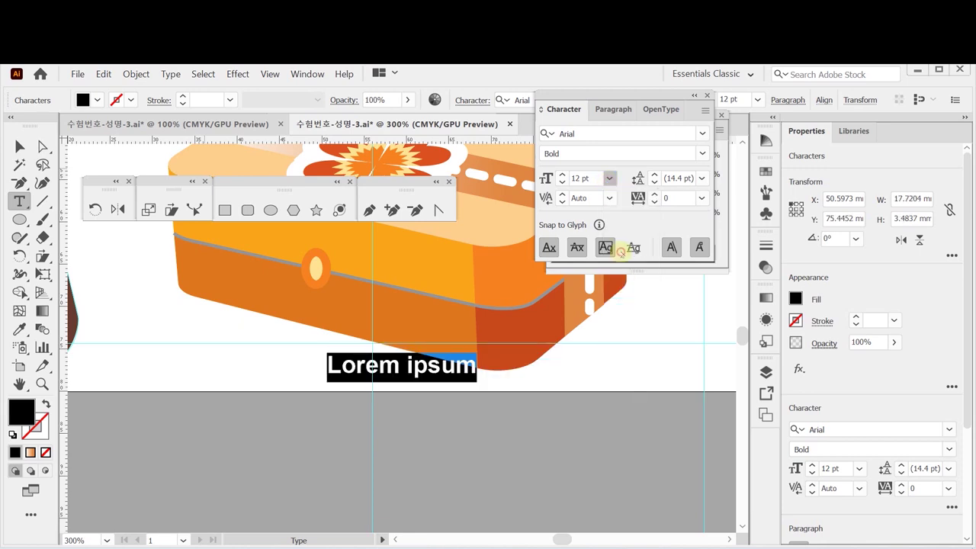
{"action": "left_click_drag", "start_coordinate": [598, 101], "coordinate": [629, 358]}
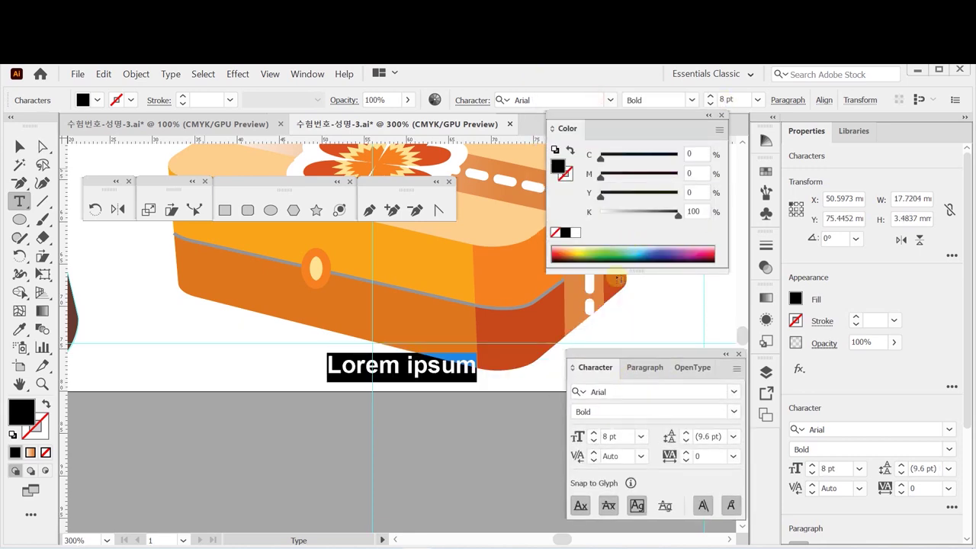
Step: Set the text's fill colour to C0 M20 Y50 K0
{"action": "left_click", "coordinate": [575, 232]}
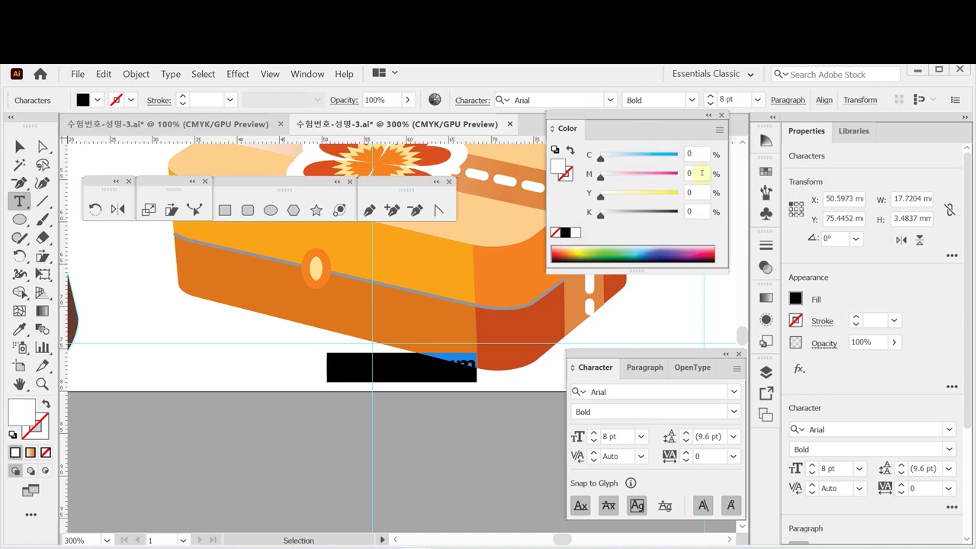
{"action": "left_click", "coordinate": [695, 173]}
{"action": "type", "text": "20"}
{"action": "key", "text": "Tab"}
{"action": "type", "text": "50"}
{"action": "key", "text": "Return"}
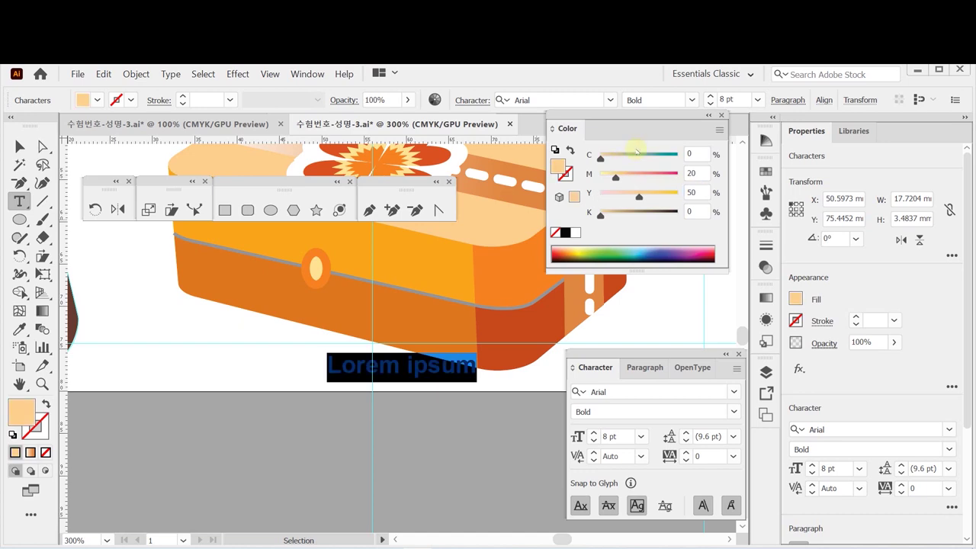
Step: Replace the placeholder with "Special Gift" and move the text onto the lower front panel of the case
{"action": "type", "text": "Spe"}
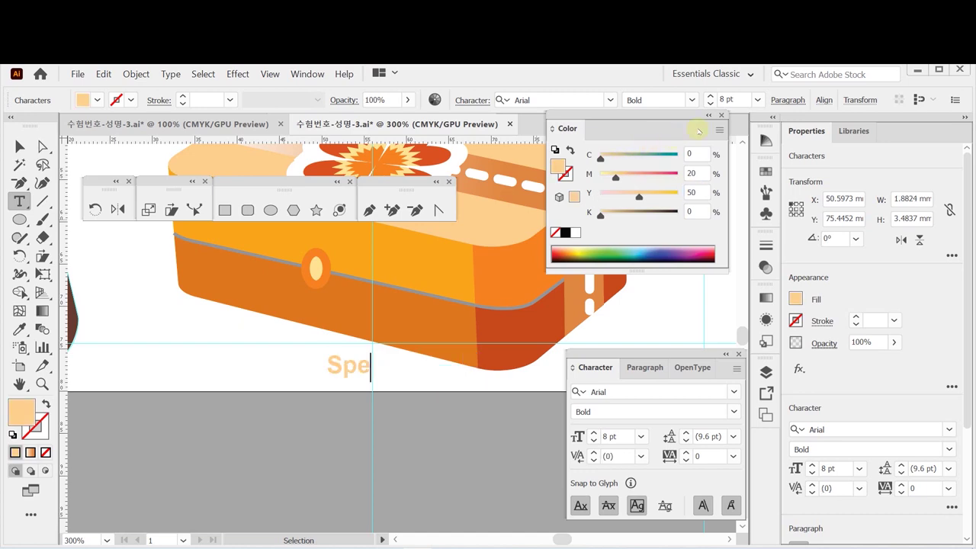
{"action": "type", "text": "cial"}
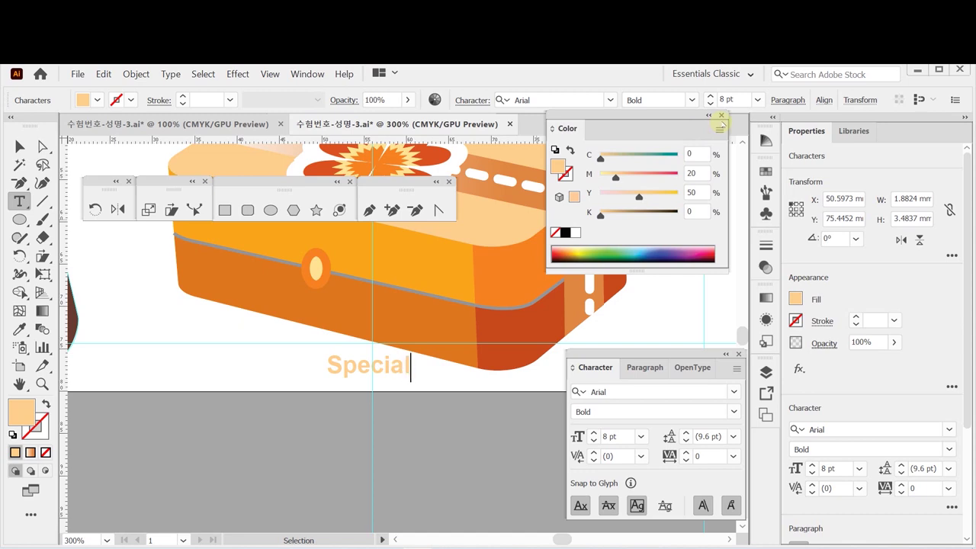
{"action": "type", "text": " Gift"}
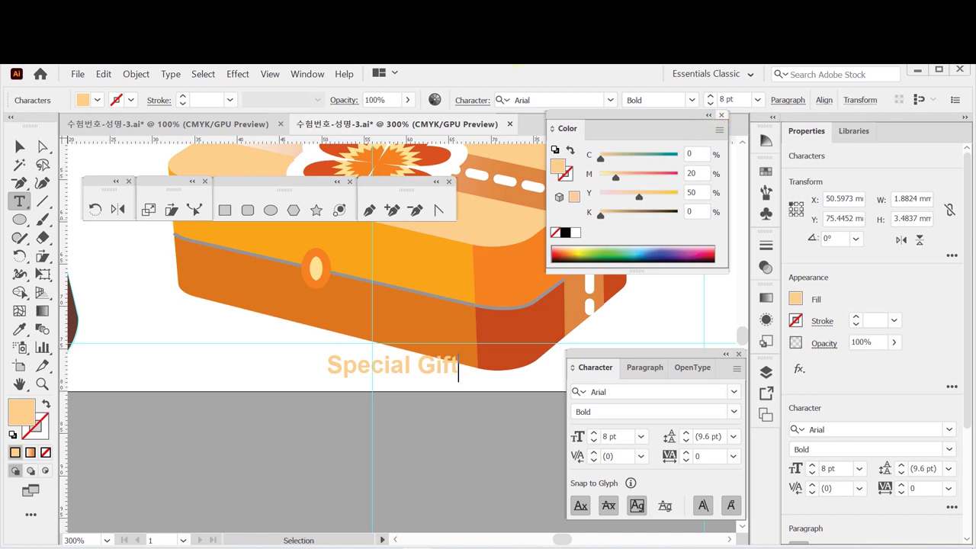
{"action": "left_click", "coordinate": [19, 146]}
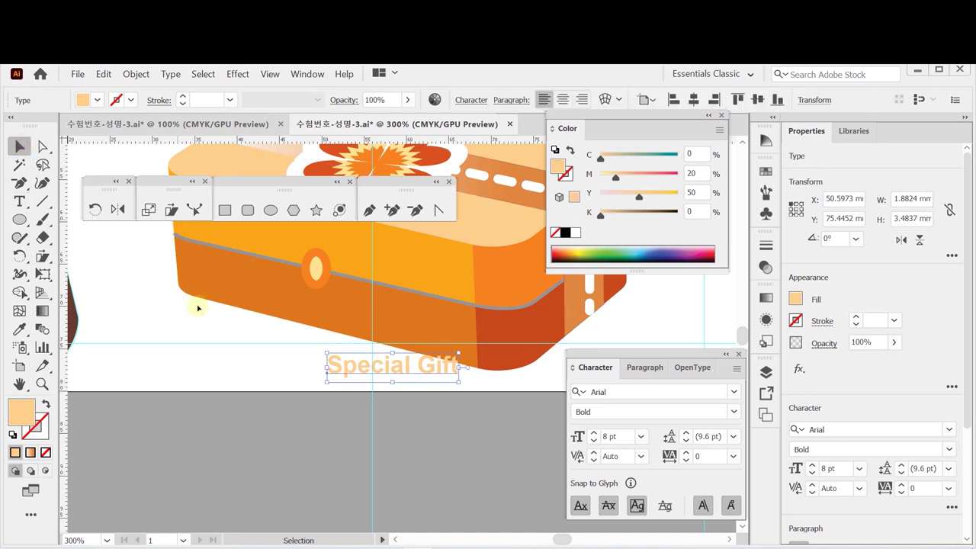
{"action": "left_click_drag", "start_coordinate": [365, 377], "coordinate": [387, 330]}
{"action": "left_click_drag", "start_coordinate": [394, 414], "coordinate": [324, 438]}
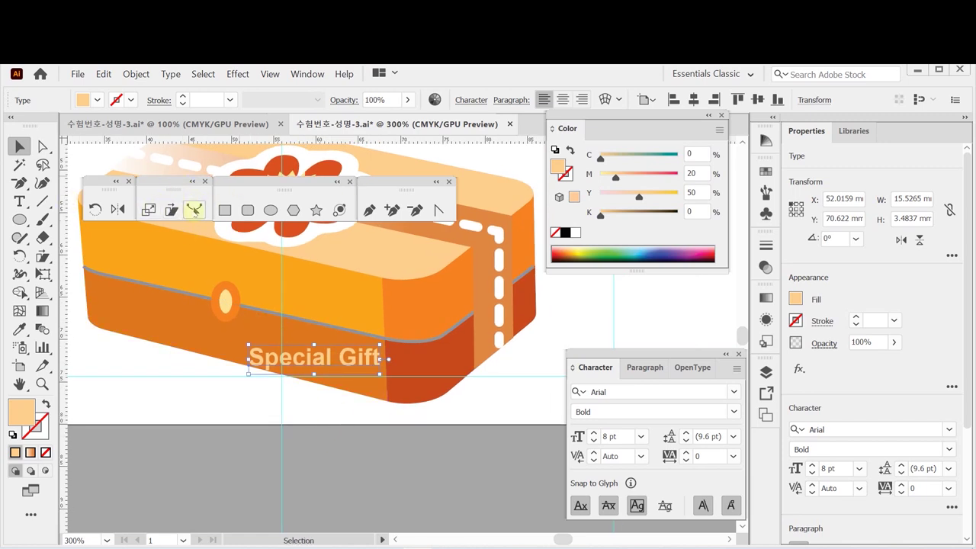
Step: Shear the "Special Gift" text by 14.5° along the vertical axis to match the slope of the case front
{"action": "left_click", "coordinate": [171, 210]}
{"action": "double_click", "coordinate": [172, 210]}
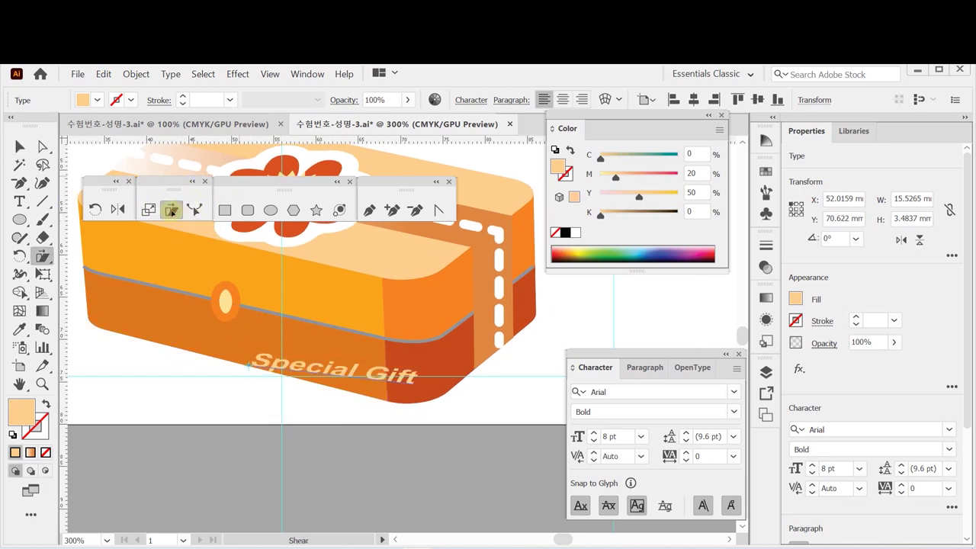
{"action": "left_click_drag", "start_coordinate": [496, 216], "coordinate": [519, 225]}
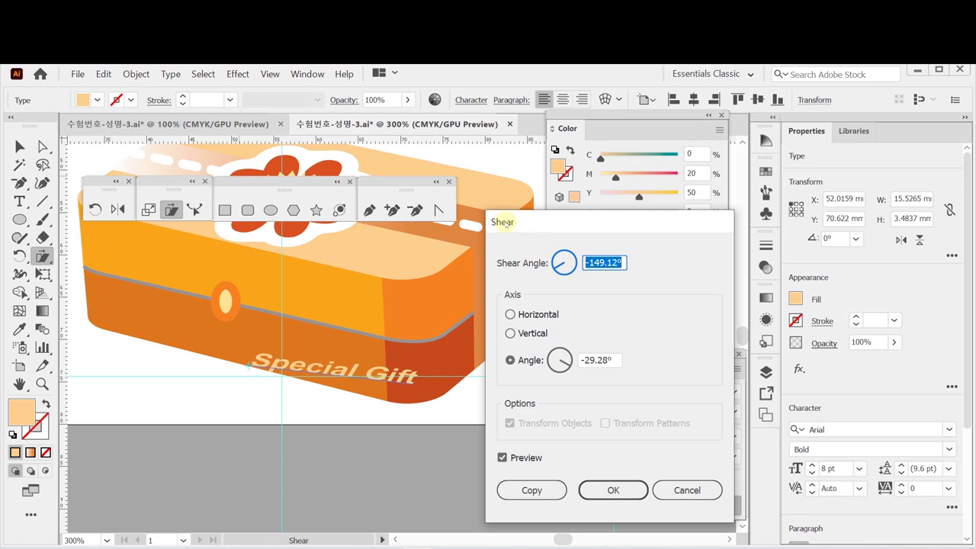
{"action": "left_click_drag", "start_coordinate": [502, 222], "coordinate": [491, 218]}
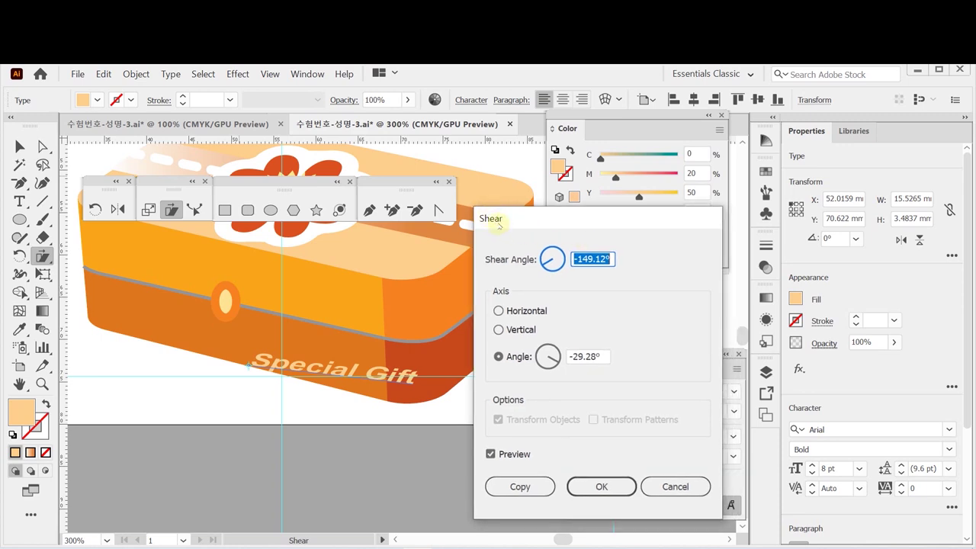
{"action": "type", "text": "14"}
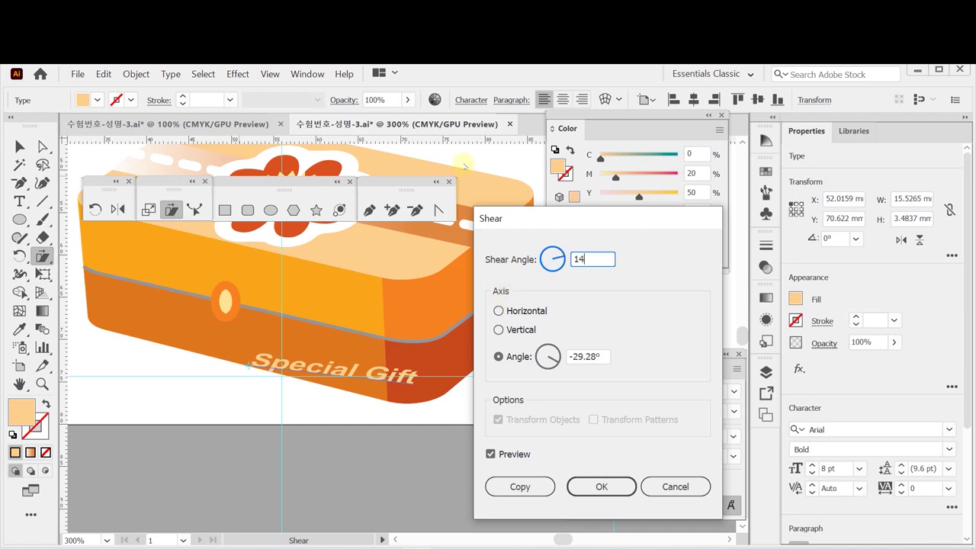
{"action": "type", "text": ".5"}
{"action": "key", "text": "Tab"}
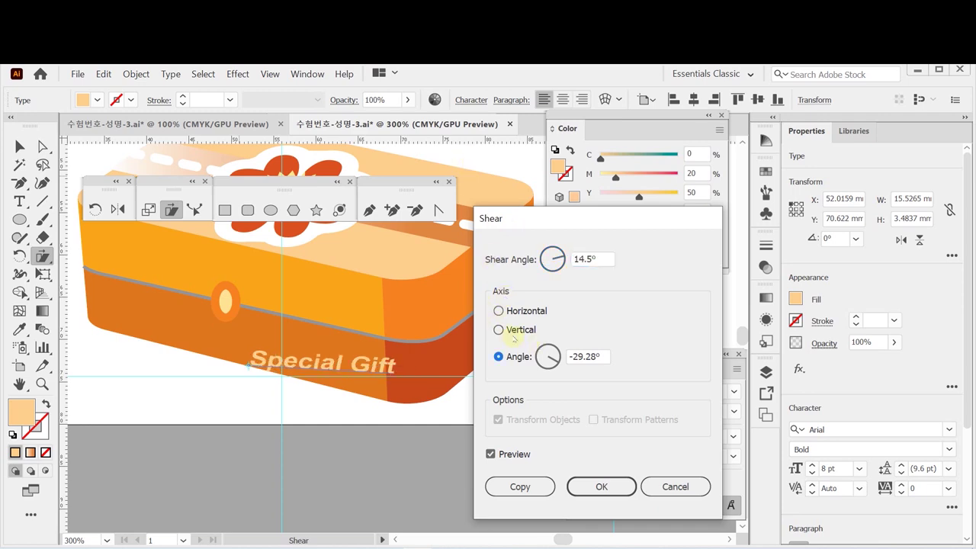
{"action": "left_click", "coordinate": [514, 331]}
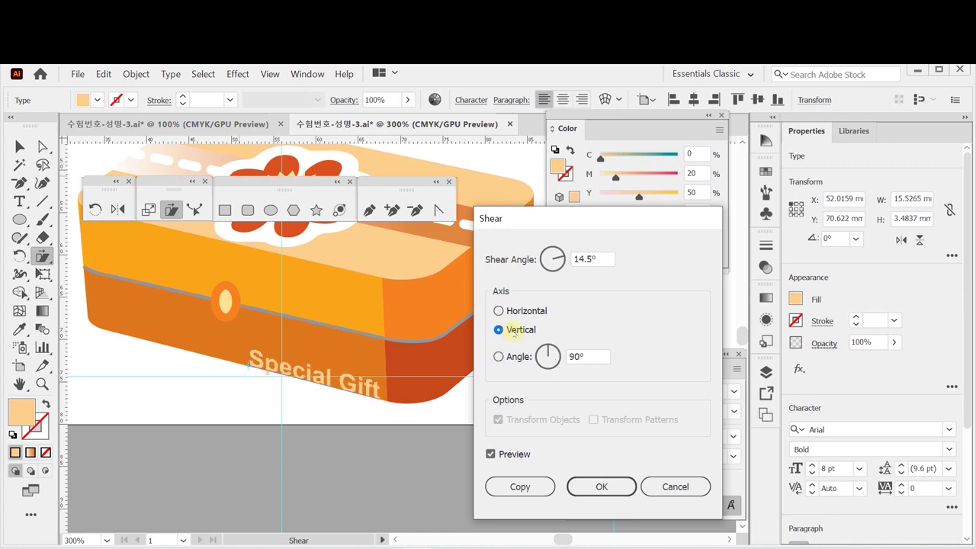
{"action": "left_click", "coordinate": [602, 487]}
Step: Shift the sheared "Special Gift" text slightly upward so it sits within the case's lower front panel
{"action": "key", "text": "v"}
{"action": "left_click_drag", "start_coordinate": [292, 368], "coordinate": [293, 355]}
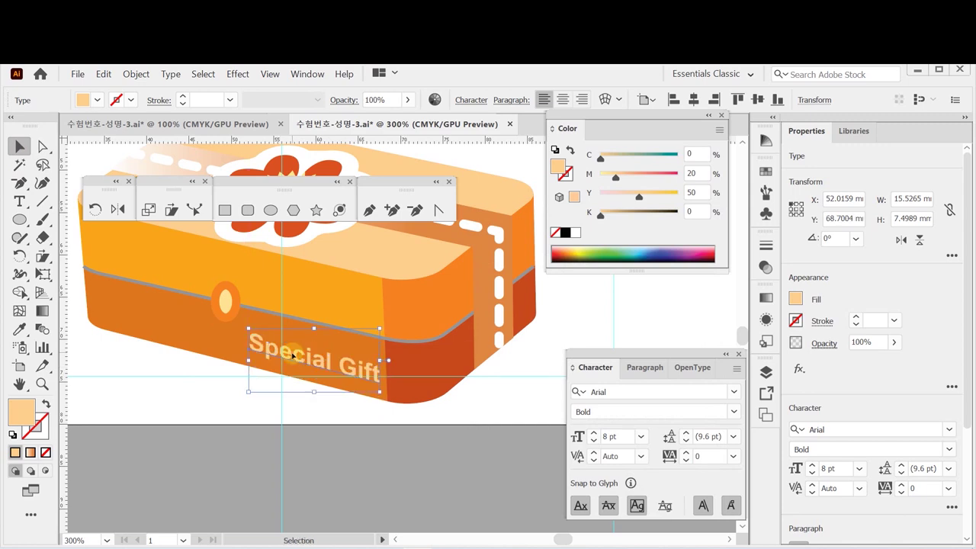
{"action": "left_click_drag", "start_coordinate": [292, 356], "coordinate": [292, 360]}
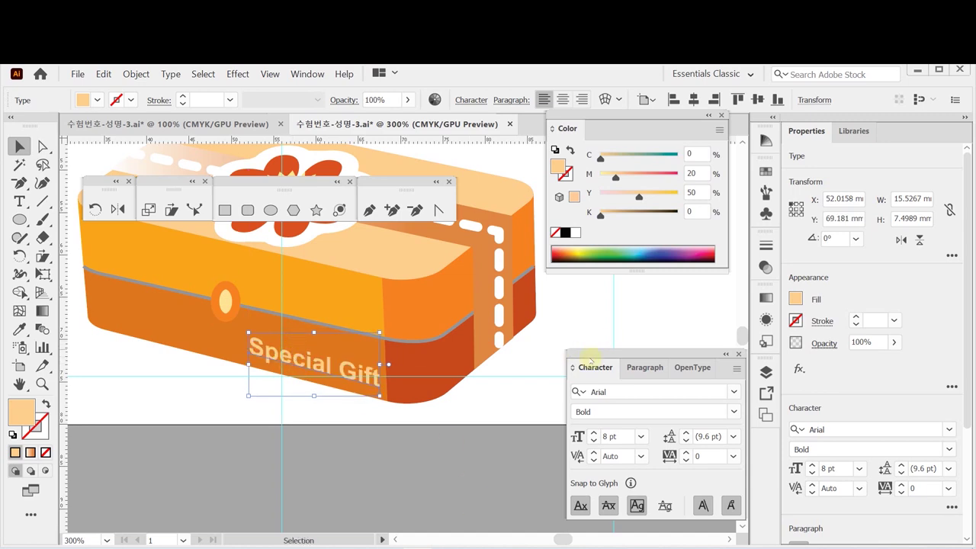
Step: Set the horizontal scale of the "Special Gift" text to 100%
{"action": "left_click_drag", "start_coordinate": [589, 357], "coordinate": [584, 287]}
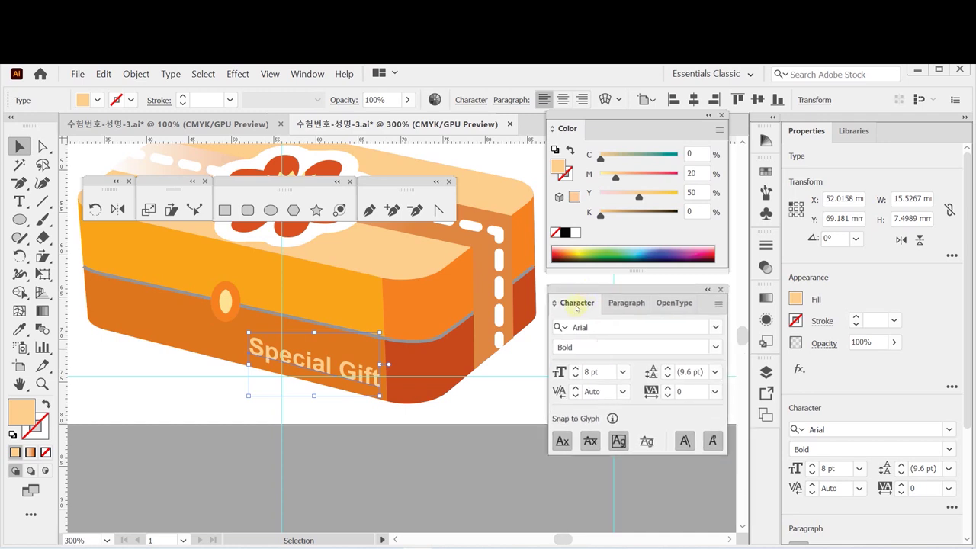
{"action": "double_click", "coordinate": [576, 303]}
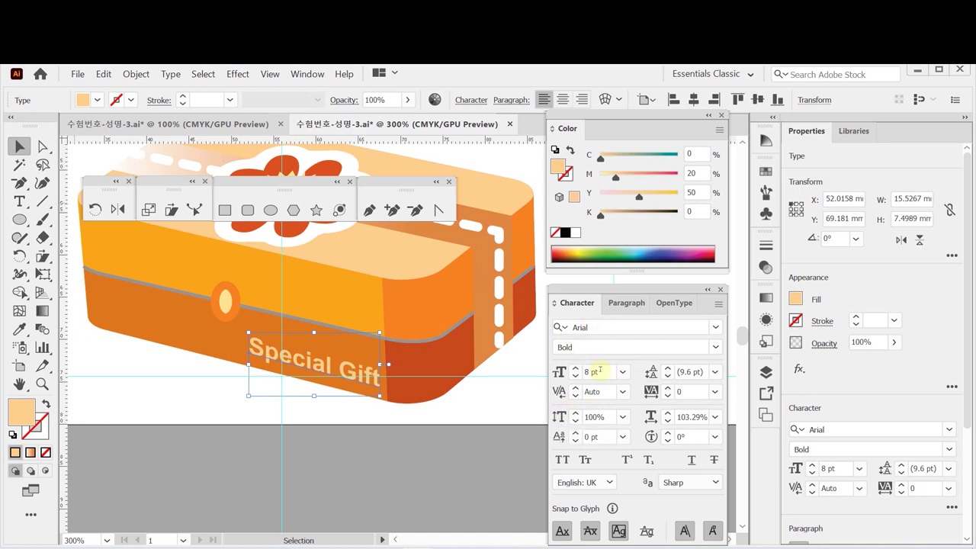
{"action": "left_click", "coordinate": [652, 418]}
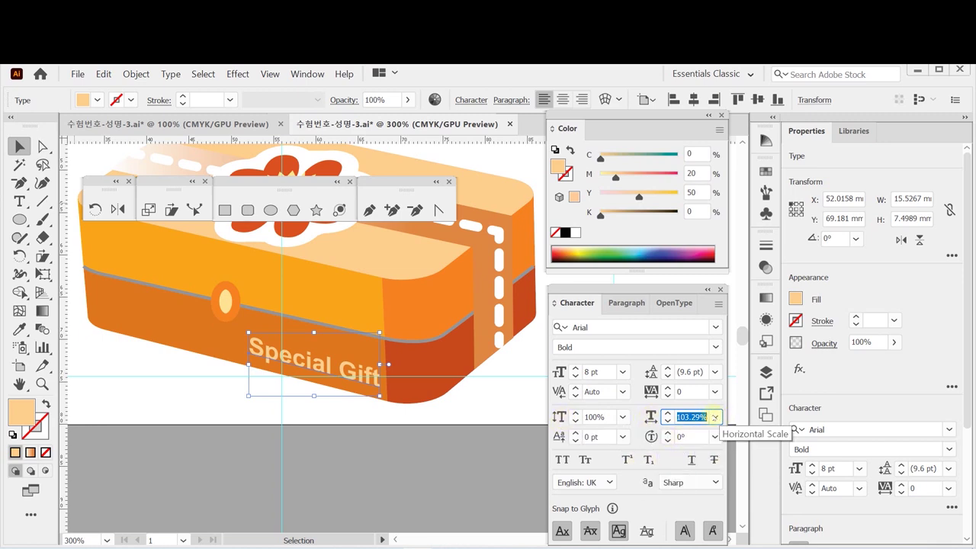
{"action": "left_click", "coordinate": [714, 417]}
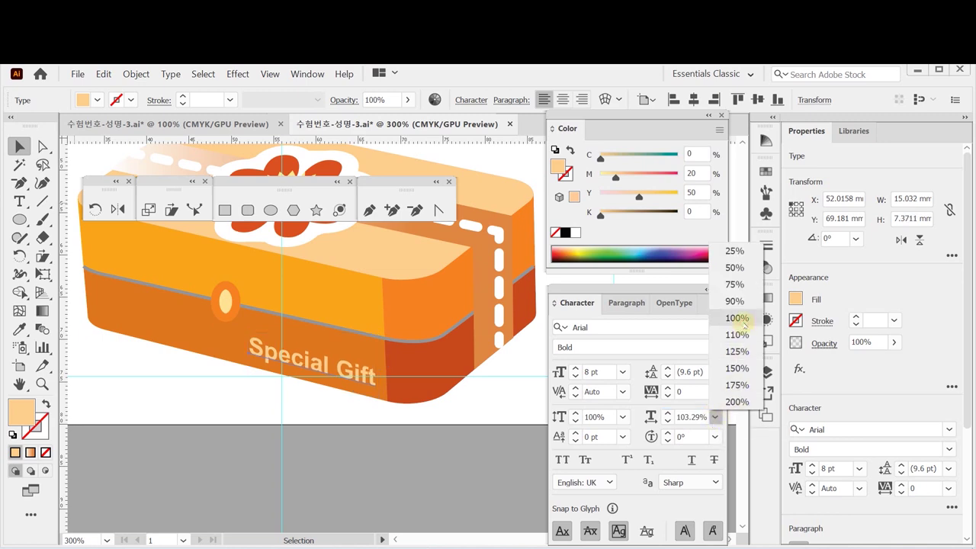
{"action": "left_click", "coordinate": [737, 318]}
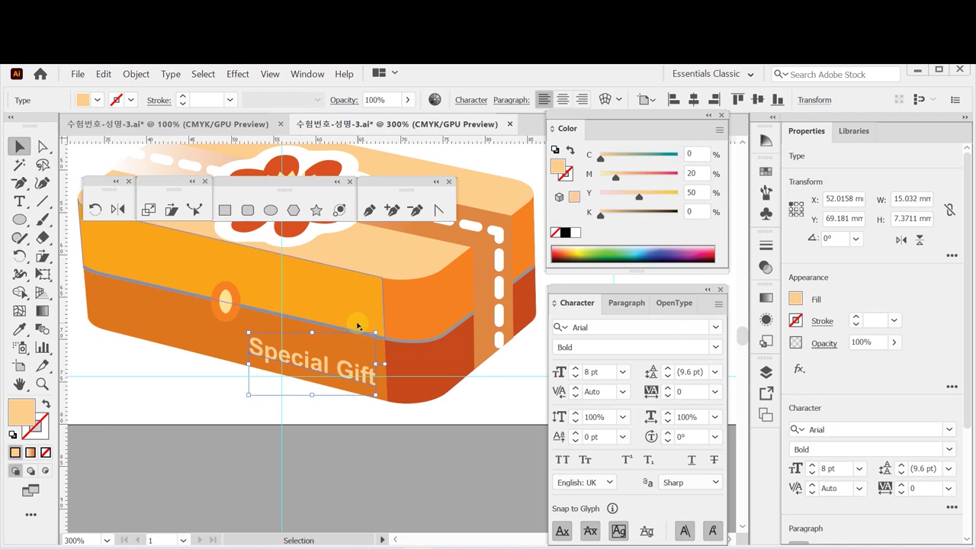
{"action": "double_click", "coordinate": [586, 303]}
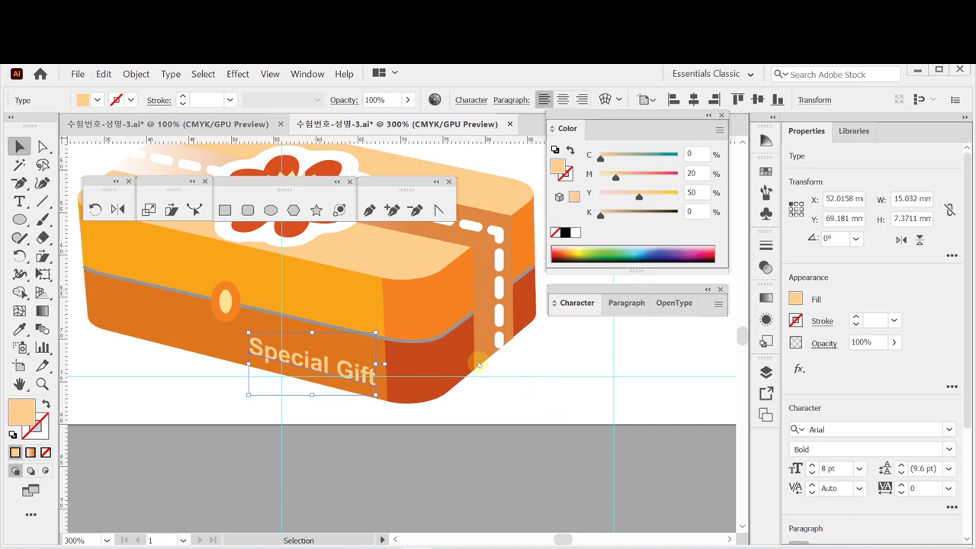
Step: Create a 22 mm wide, 30 mm high rectangle in the empty area beside the orange case
{"action": "key", "text": "ctrl+minus"}
{"action": "key", "text": "ctrl+minus"}
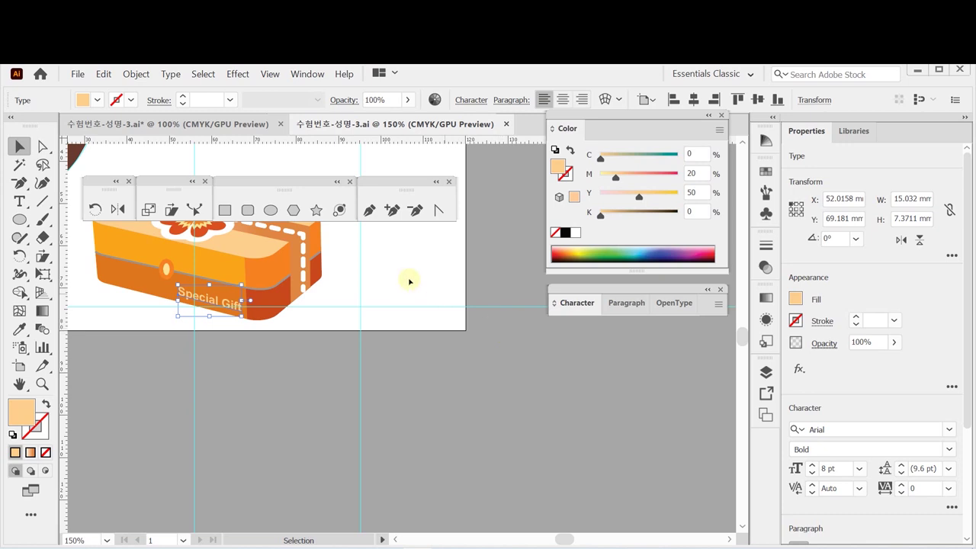
{"action": "left_click_drag", "start_coordinate": [418, 307], "coordinate": [341, 403]}
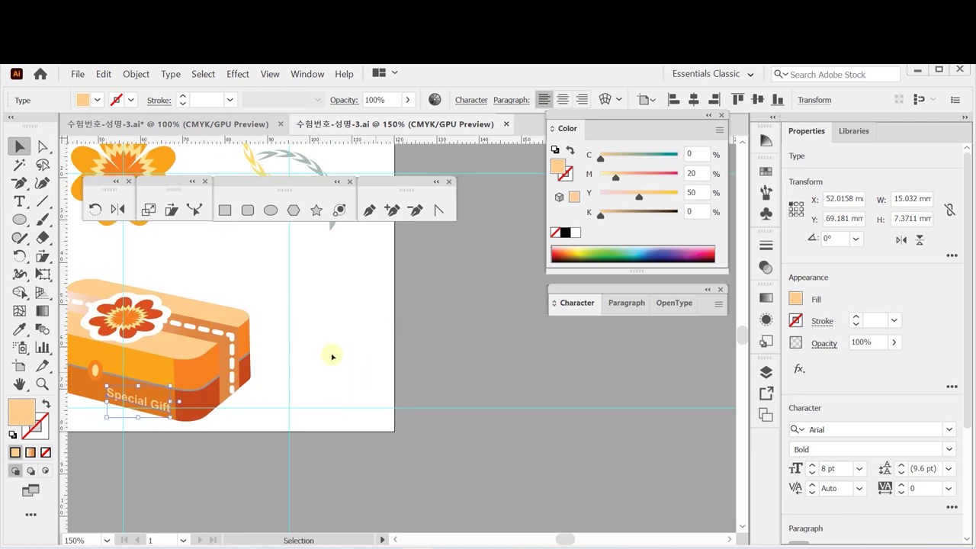
{"action": "left_click", "coordinate": [225, 209]}
{"action": "left_click_drag", "start_coordinate": [310, 279], "coordinate": [279, 328]}
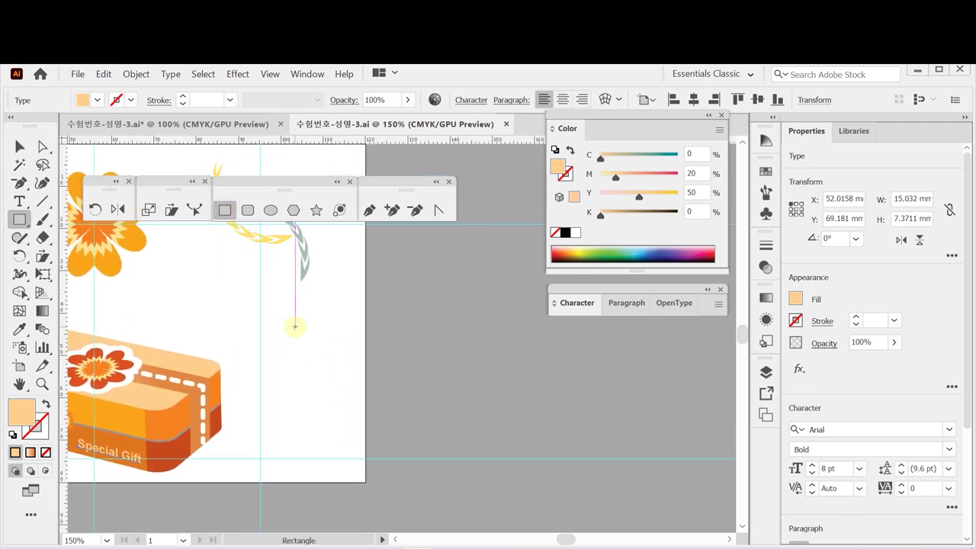
{"action": "left_click", "coordinate": [252, 314]}
{"action": "type", "text": "22"}
{"action": "key", "text": "Tab"}
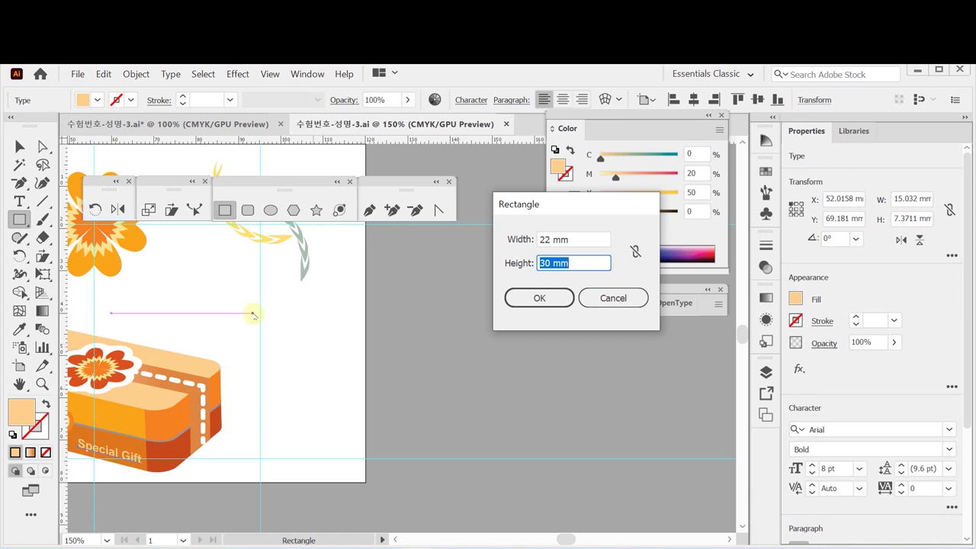
{"action": "key", "text": "Return"}
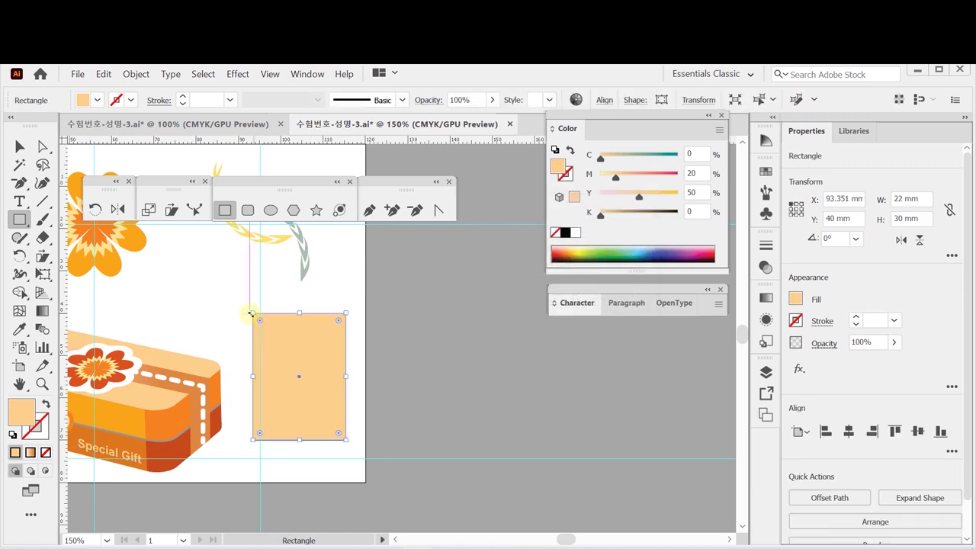
Step: Apply the default white fill and black 1 pt stroke to the new rectangle and keep it selected
{"action": "left_click", "coordinate": [11, 434]}
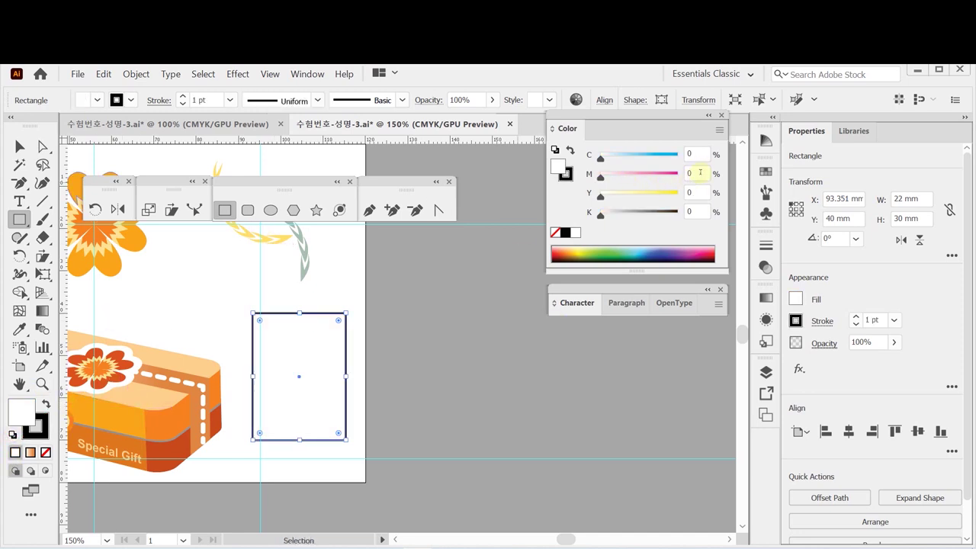
{"action": "key", "text": "ctrl+plus"}
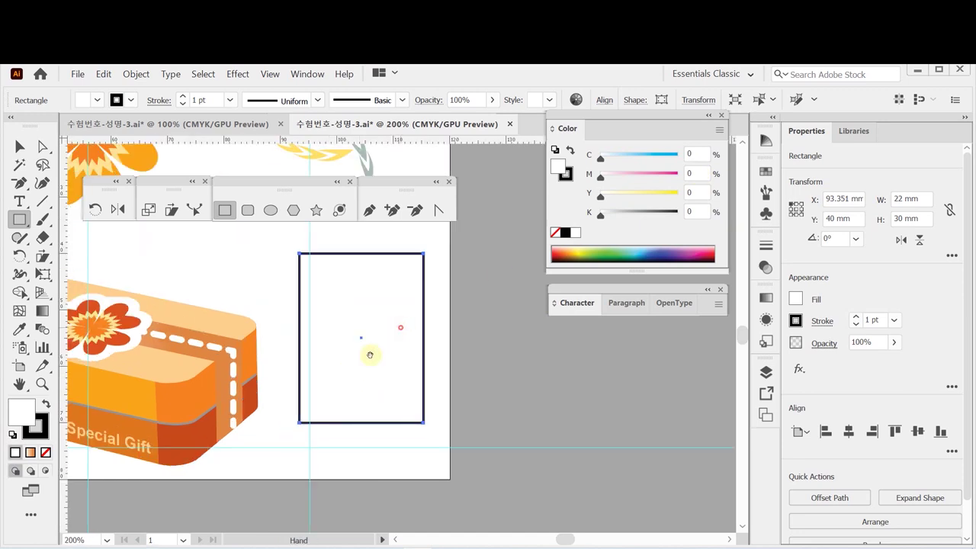
{"action": "left_click_drag", "start_coordinate": [394, 331], "coordinate": [362, 363]}
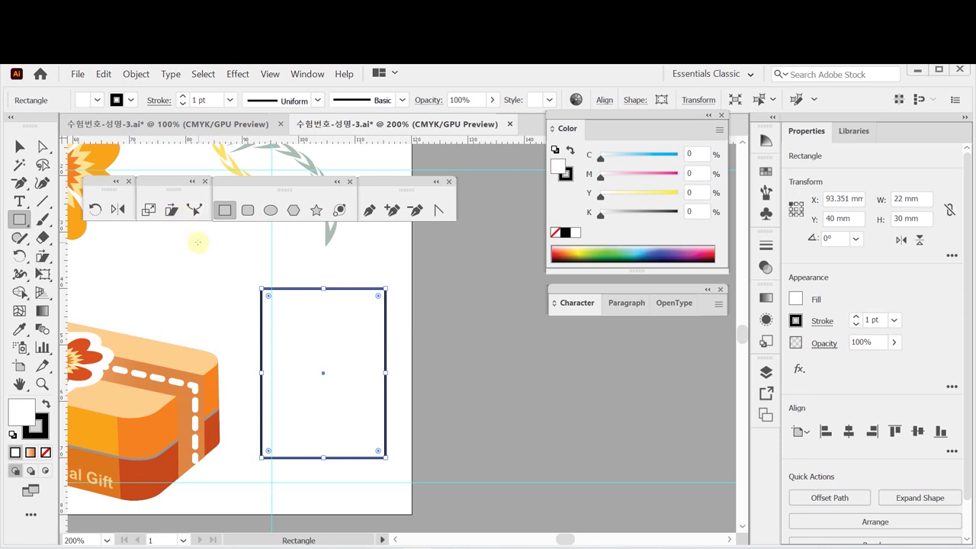
{"action": "left_click", "coordinate": [468, 316], "text": "ctrl"}
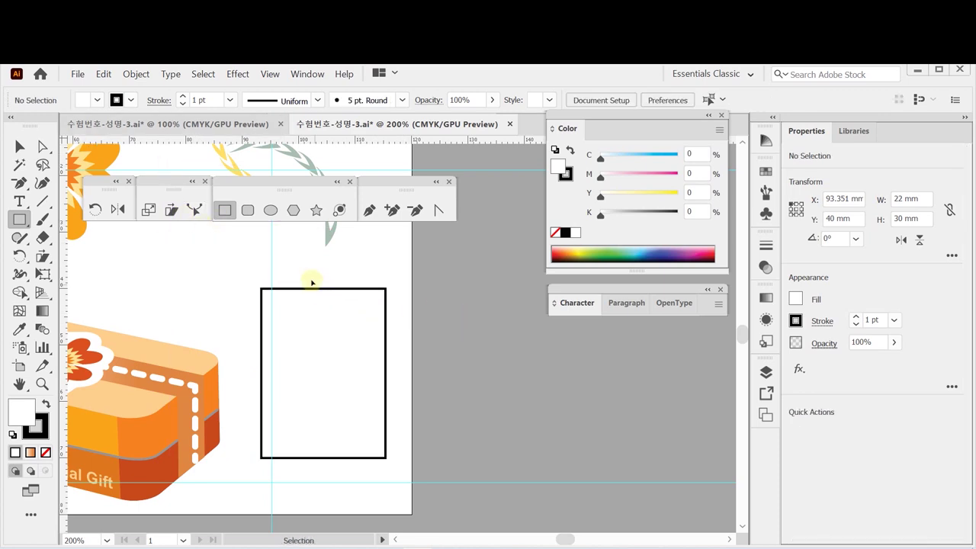
{"action": "left_click", "coordinate": [327, 303], "text": "ctrl"}
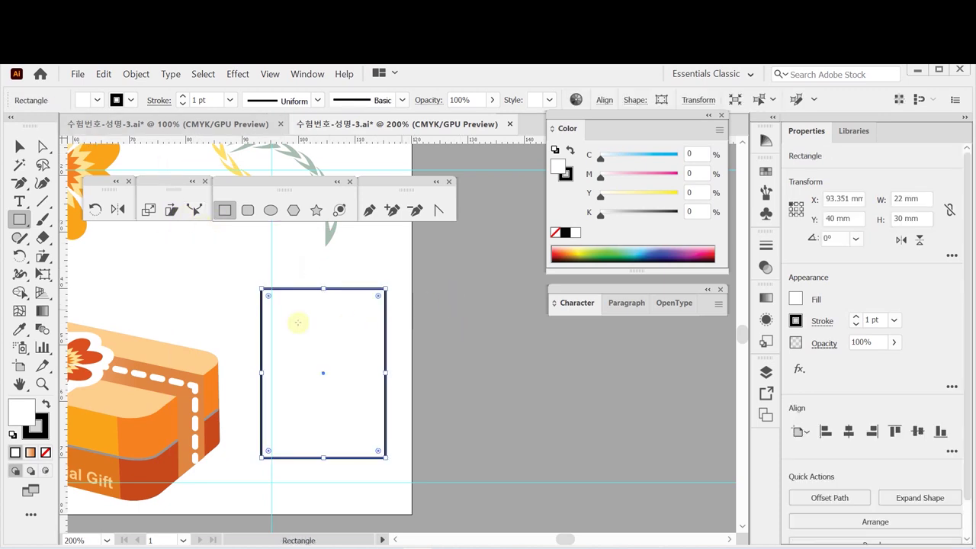
Step: Add anchor points at the midpoints of the rectangle's sides
{"action": "left_click", "coordinate": [42, 147]}
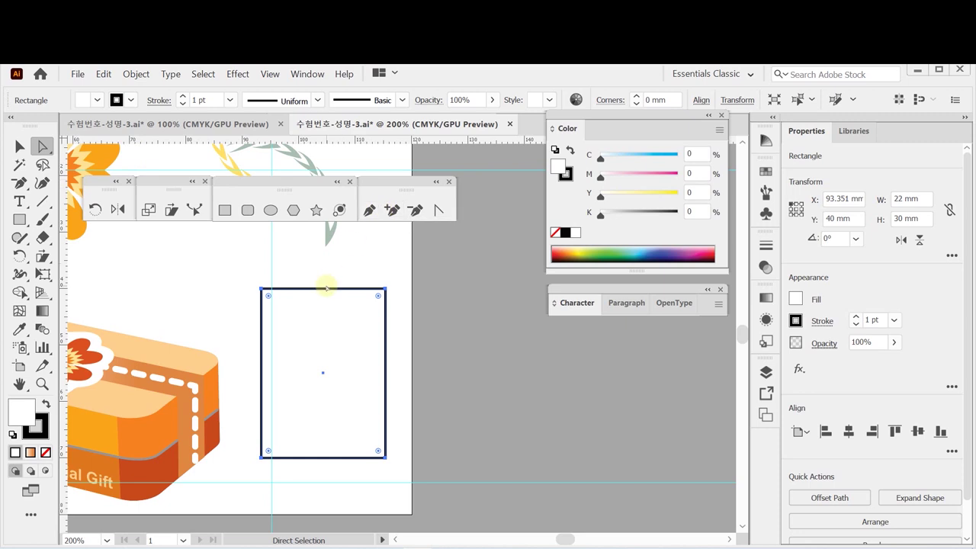
{"action": "left_click", "coordinate": [136, 74]}
{"action": "mouse_move", "coordinate": [234, 328]}
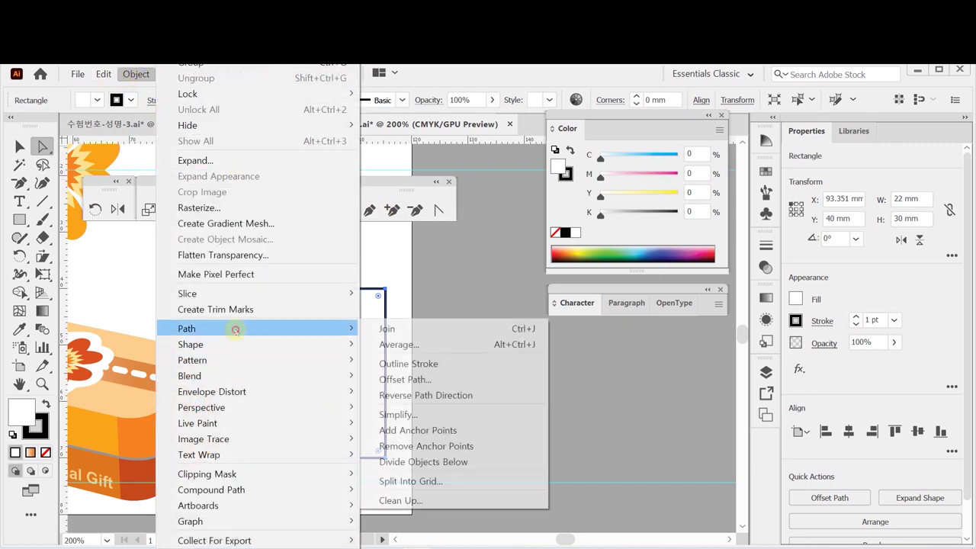
{"action": "left_click", "coordinate": [482, 431]}
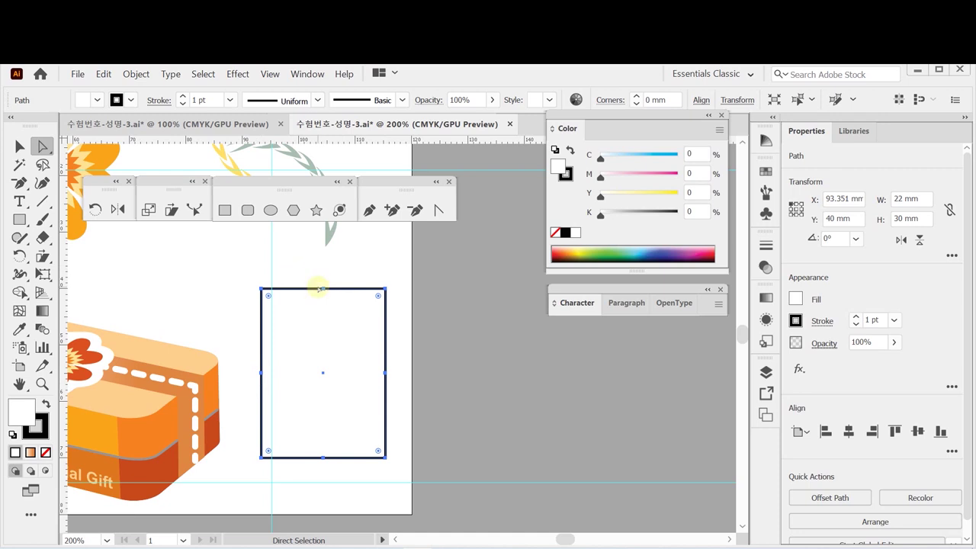
Step: Scale the middle anchor points of the rectangle's upper and lower edges uniformly to 97% so both edges bend inward
{"action": "left_click_drag", "start_coordinate": [306, 269], "coordinate": [344, 479]}
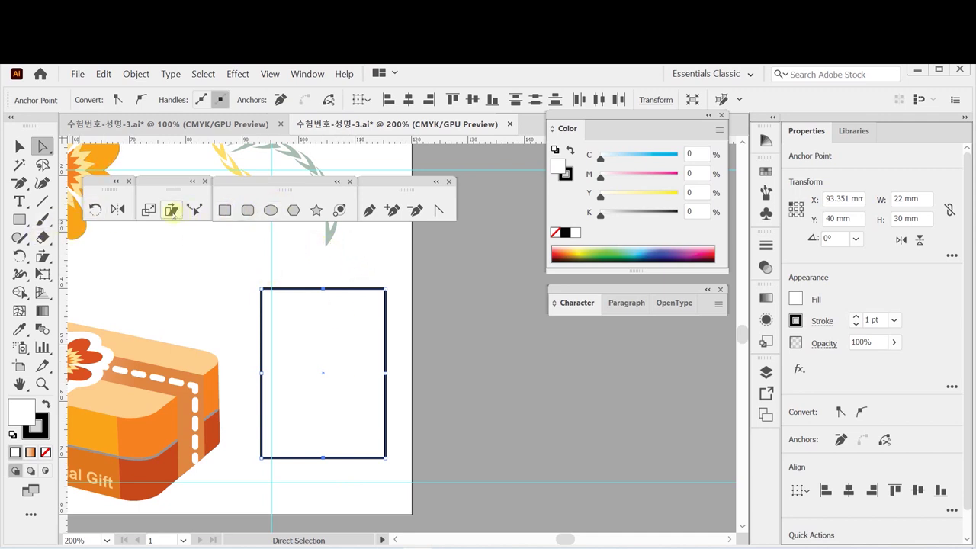
{"action": "double_click", "coordinate": [147, 210]}
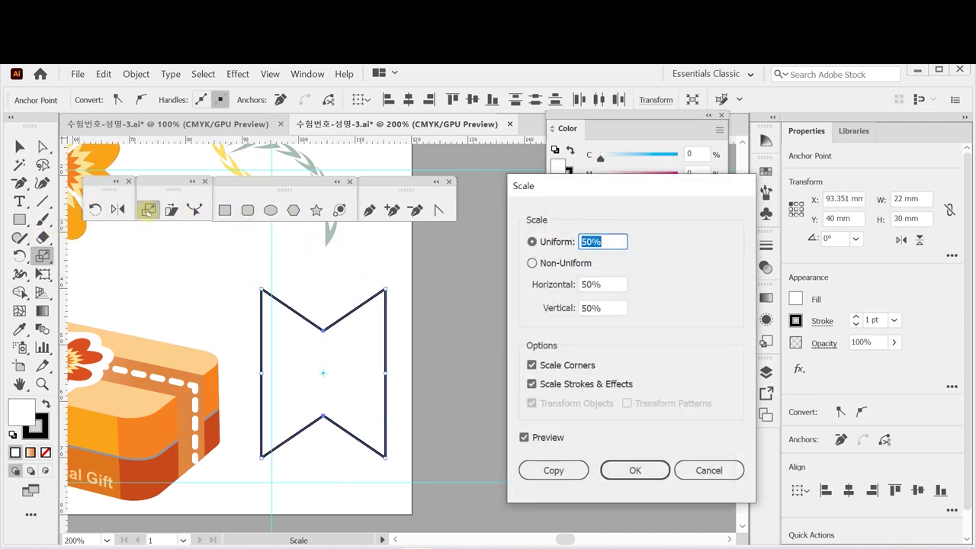
{"action": "type", "text": "97"}
{"action": "key", "text": "Return"}
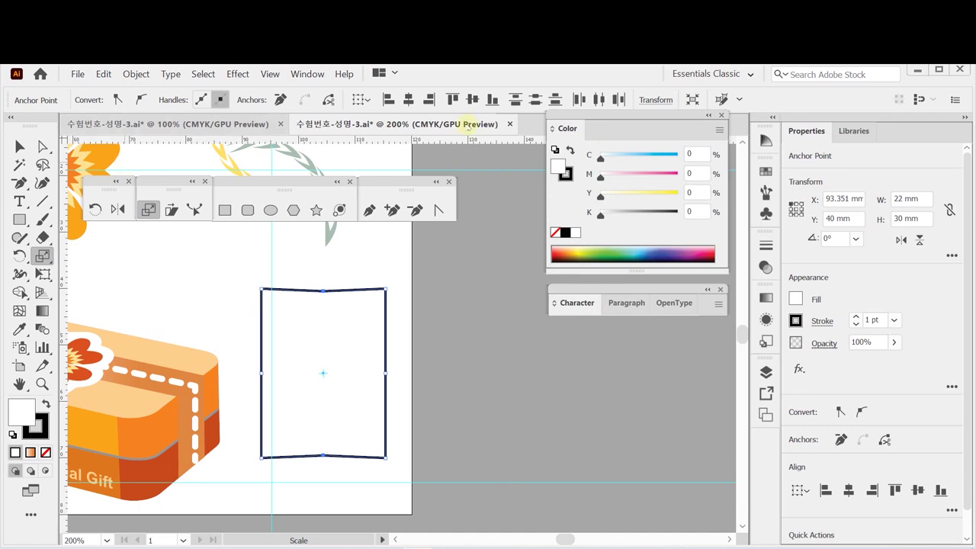
Step: Set the bent rectangle's fill colour to C20 M60 Y50 K20 and deselect it
{"action": "left_click", "coordinate": [694, 154]}
{"action": "type", "text": "20"}
{"action": "key", "text": "Tab"}
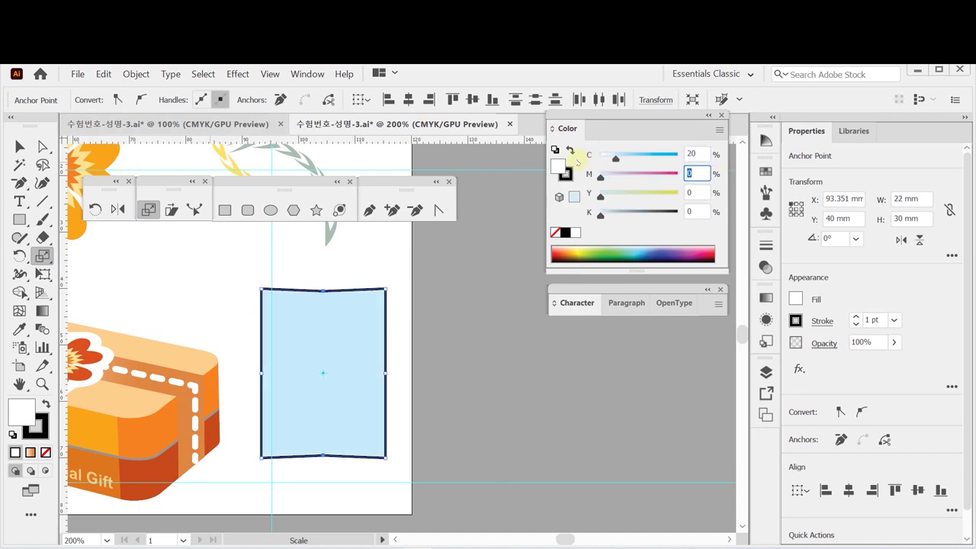
{"action": "type", "text": "60"}
{"action": "key", "text": "Tab"}
{"action": "type", "text": "50"}
{"action": "key", "text": "Tab"}
{"action": "type", "text": "20"}
{"action": "key", "text": "Tab"}
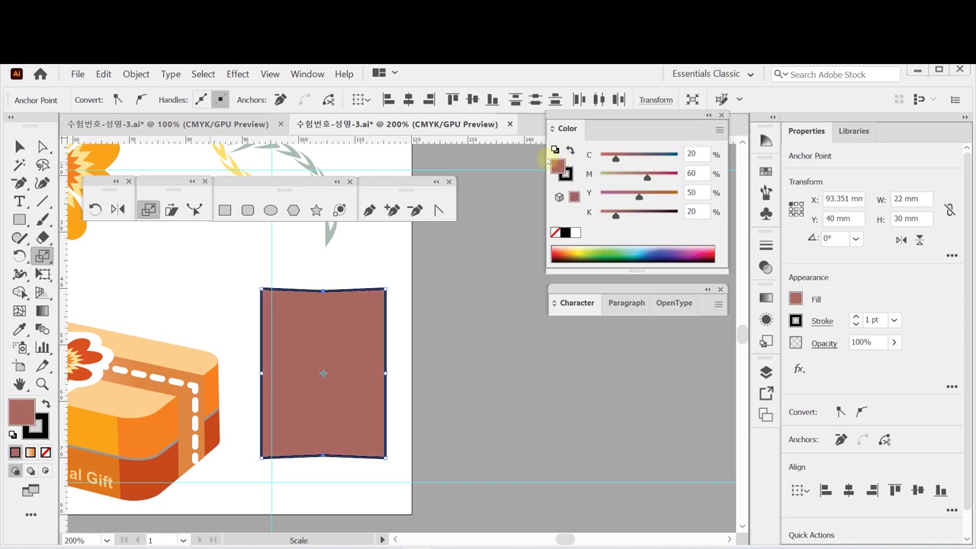
{"action": "left_click", "coordinate": [471, 367]}
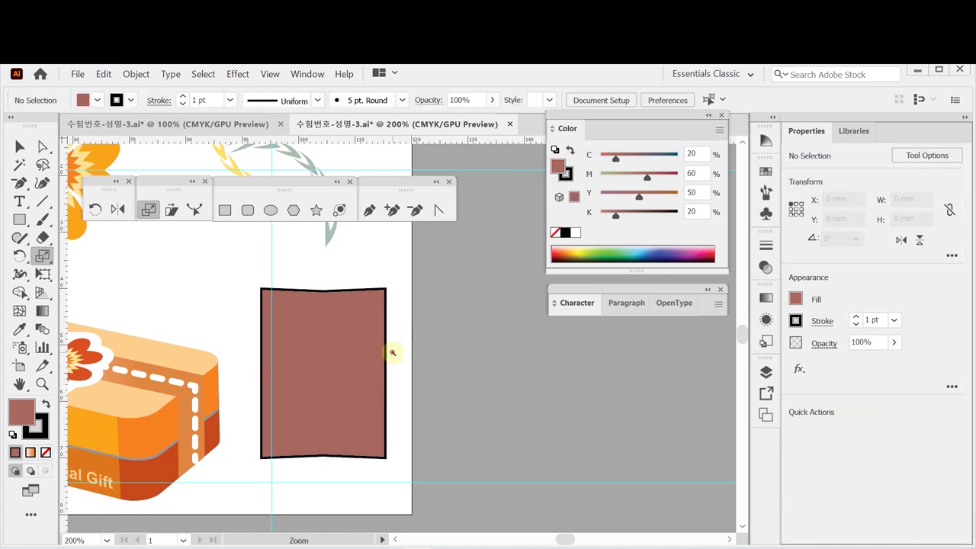
Step: Draw an unfilled ellipse about 25.9 mm wide and 10.8 mm high overlapping the upper edge of the brown shape
{"action": "scroll", "coordinate": [392, 351], "scroll_direction": "up", "scroll_amount": 1}
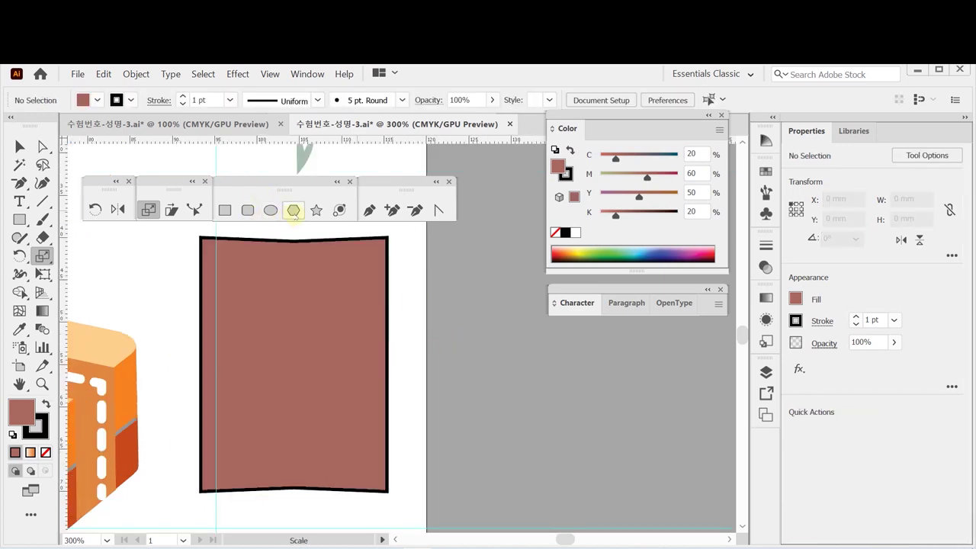
{"action": "left_click", "coordinate": [271, 210]}
{"action": "scroll", "coordinate": [314, 316], "scroll_direction": "down", "scroll_amount": 1}
{"action": "scroll", "coordinate": [307, 320], "scroll_direction": "up", "scroll_amount": 1}
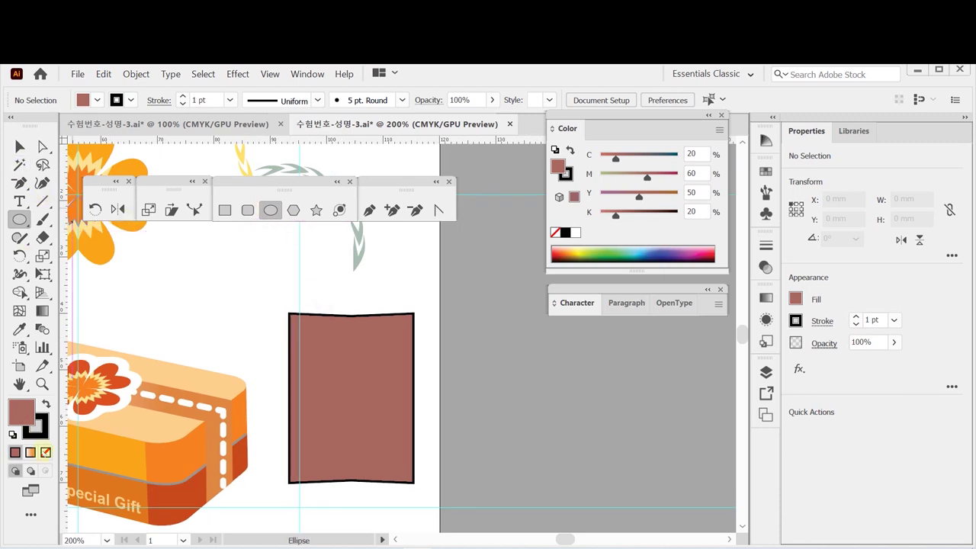
{"action": "left_click", "coordinate": [46, 453]}
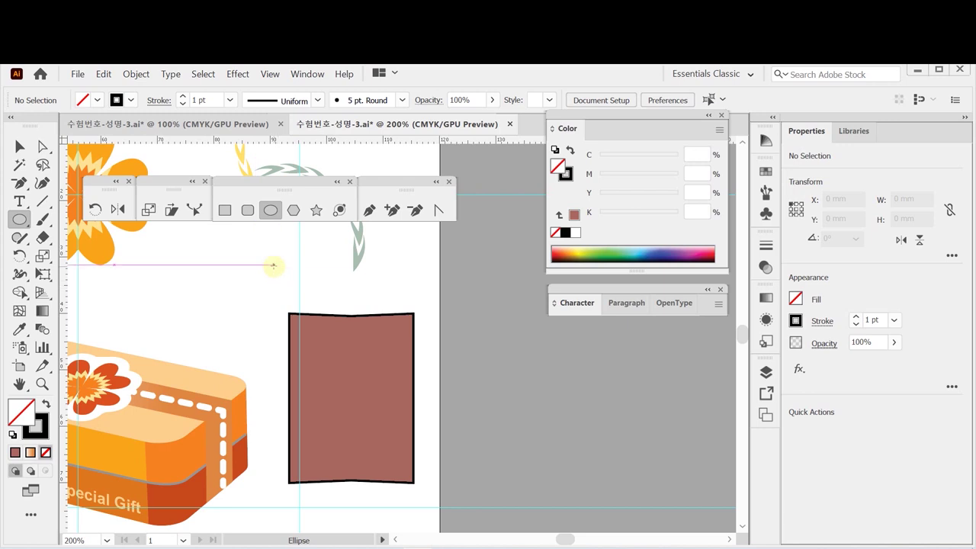
{"action": "left_click_drag", "start_coordinate": [277, 267], "coordinate": [426, 329]}
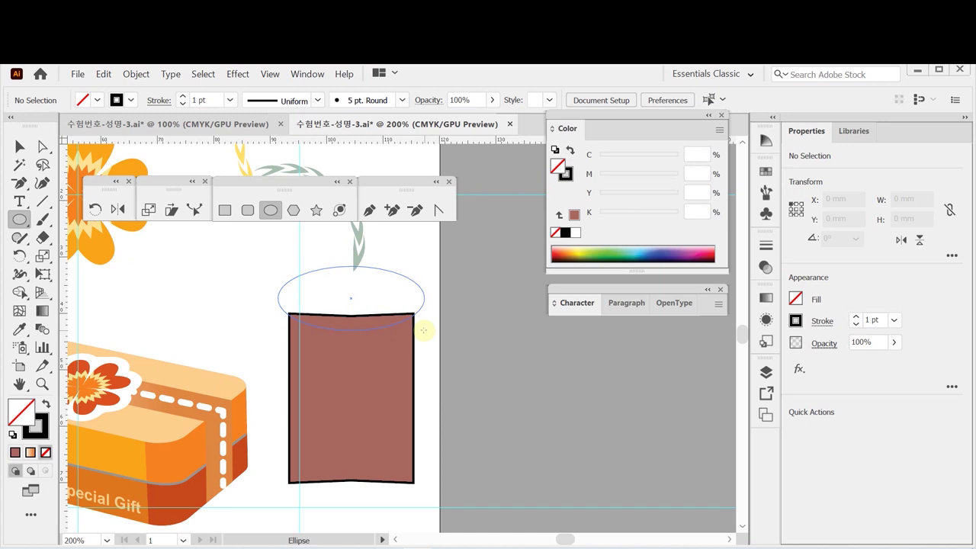
{"action": "left_click_drag", "start_coordinate": [425, 330], "coordinate": [423, 329]}
Step: Draw a second unfilled ellipse, about 21.4 mm wide and 10.7 mm high, across the brown shape's lower edge
{"action": "left_click_drag", "start_coordinate": [388, 401], "coordinate": [397, 331]}
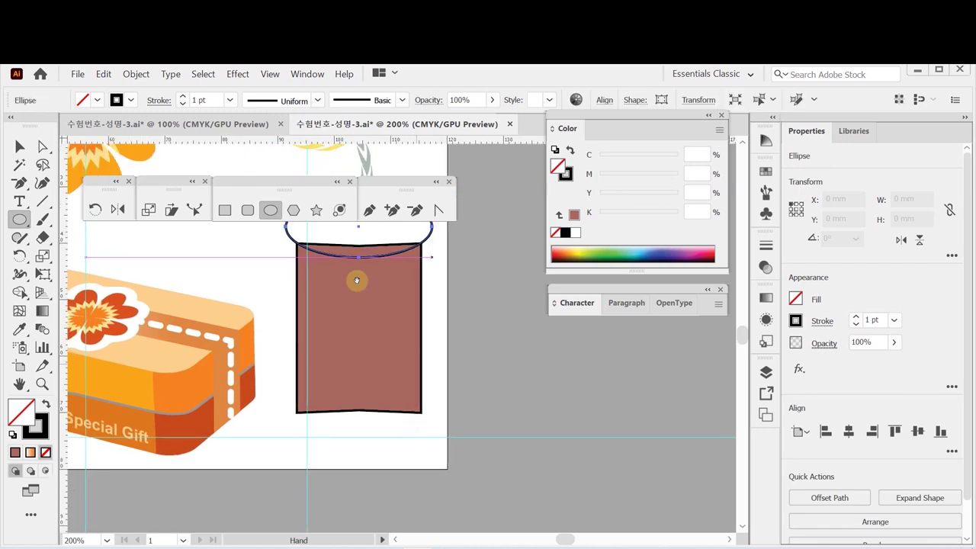
{"action": "left_click_drag", "start_coordinate": [290, 448], "coordinate": [412, 389]}
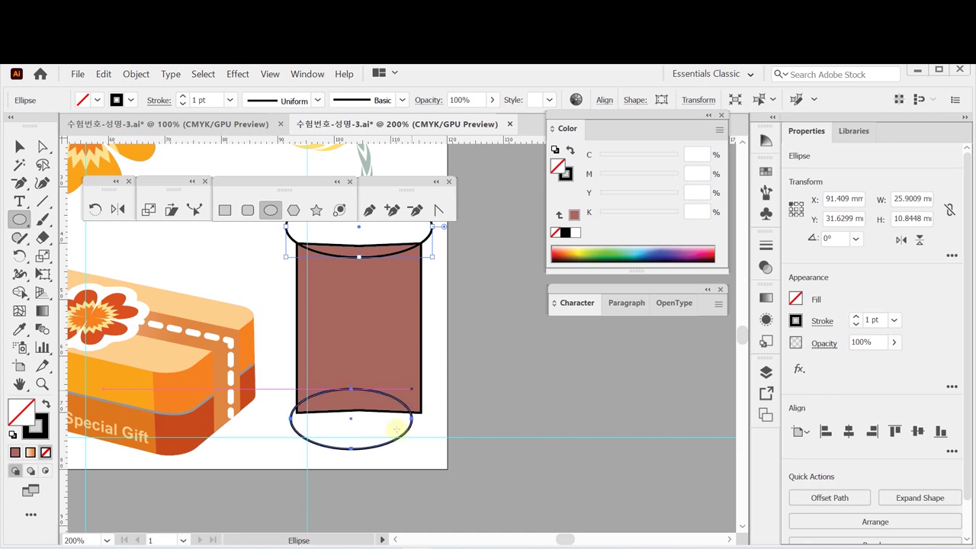
{"action": "key", "text": "ctrl"}
Step: Centre the lower ellipse under the brown shape and widen it to about 22.1 mm to match the shape's sides
{"action": "left_click", "coordinate": [19, 146]}
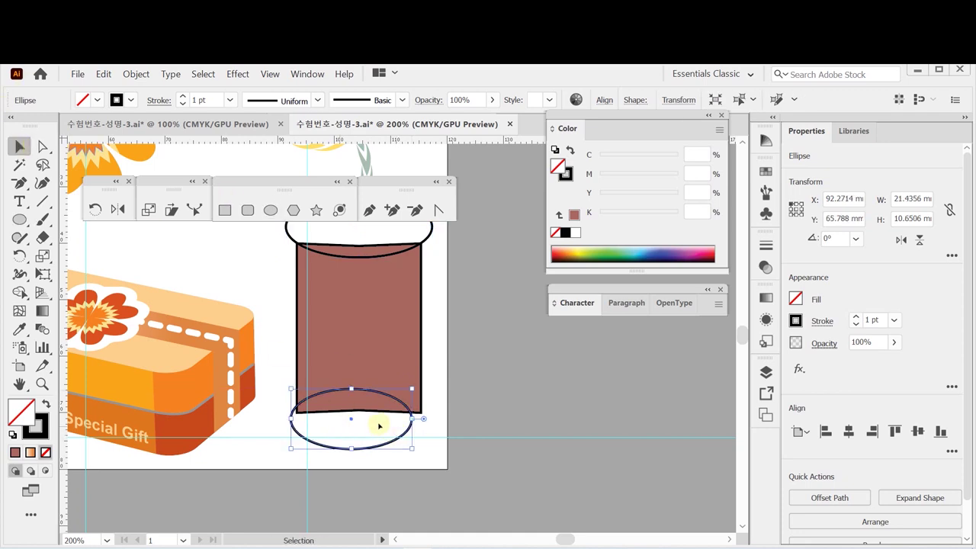
{"action": "left_click_drag", "start_coordinate": [351, 422], "coordinate": [358, 421]}
{"action": "left_click_drag", "start_coordinate": [418, 419], "coordinate": [423, 419]}
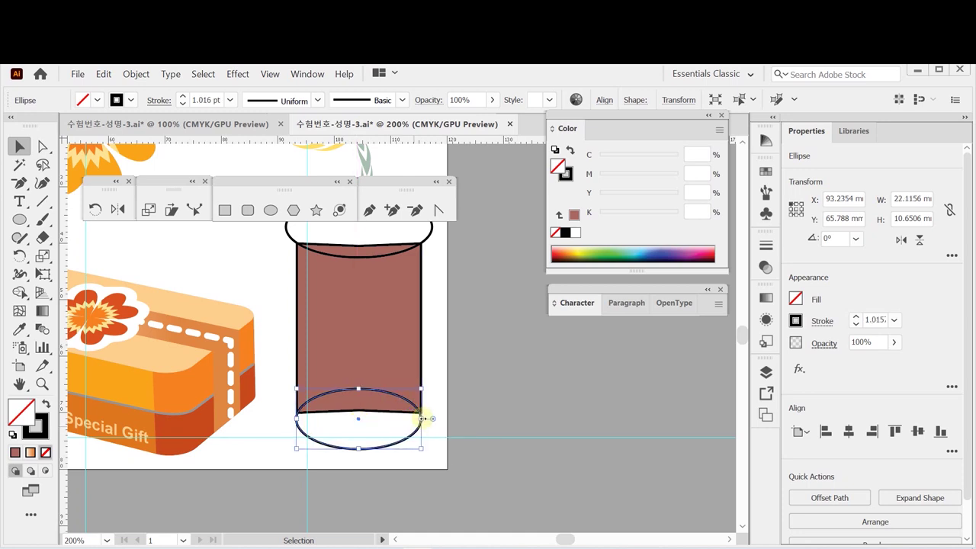
{"action": "left_click", "coordinate": [359, 388]}
{"action": "left_click_drag", "start_coordinate": [359, 388], "coordinate": [358, 390]}
Step: Show the artwork as outlines and move the lower ellipse up 1 mm so its ends meet the brown shape's lower corners
{"action": "key", "text": "ctrl+y"}
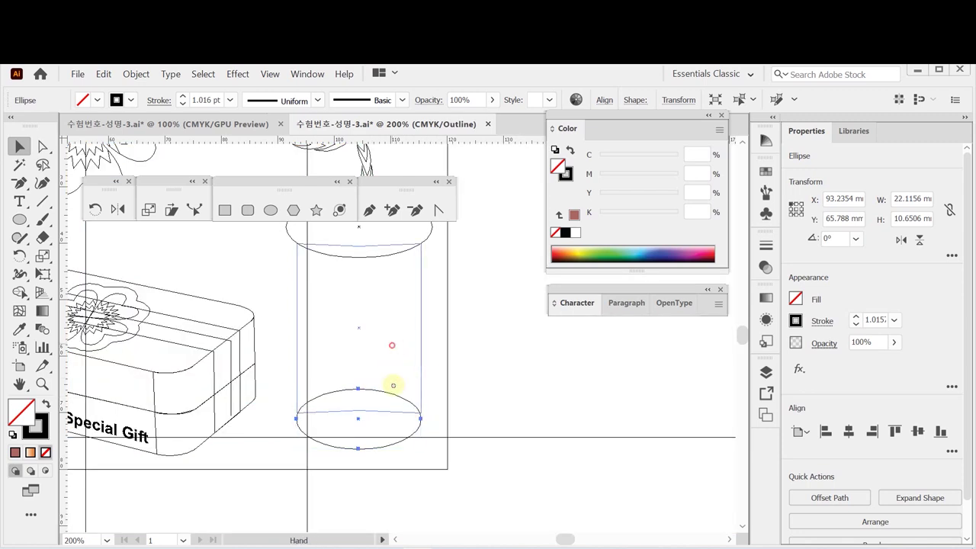
{"action": "scroll", "coordinate": [412, 427], "scroll_direction": "up", "scroll_amount": 2}
{"action": "left_click", "coordinate": [421, 458]}
{"action": "left_click", "coordinate": [355, 320]}
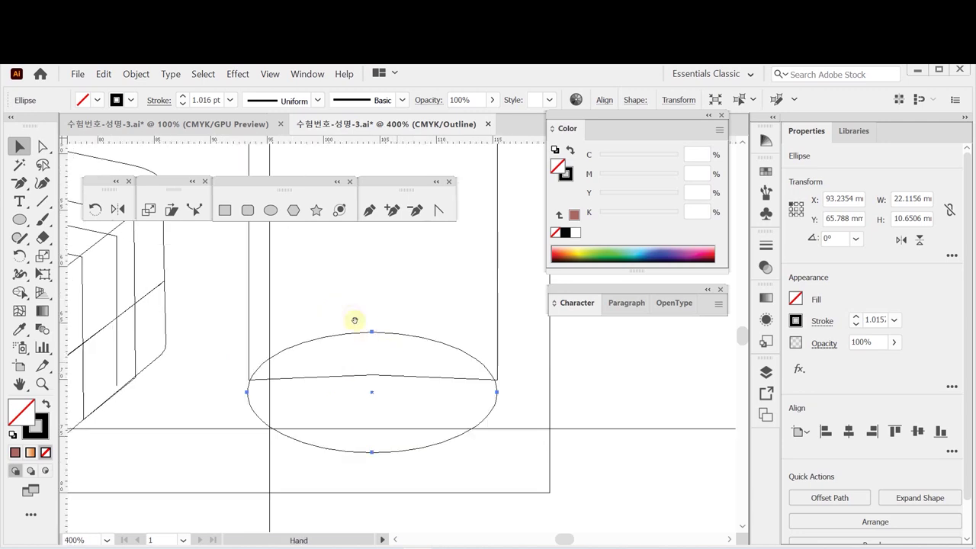
{"action": "left_click_drag", "start_coordinate": [356, 320], "coordinate": [350, 353]}
{"action": "key", "text": "space"}
{"action": "key", "text": "Up"}
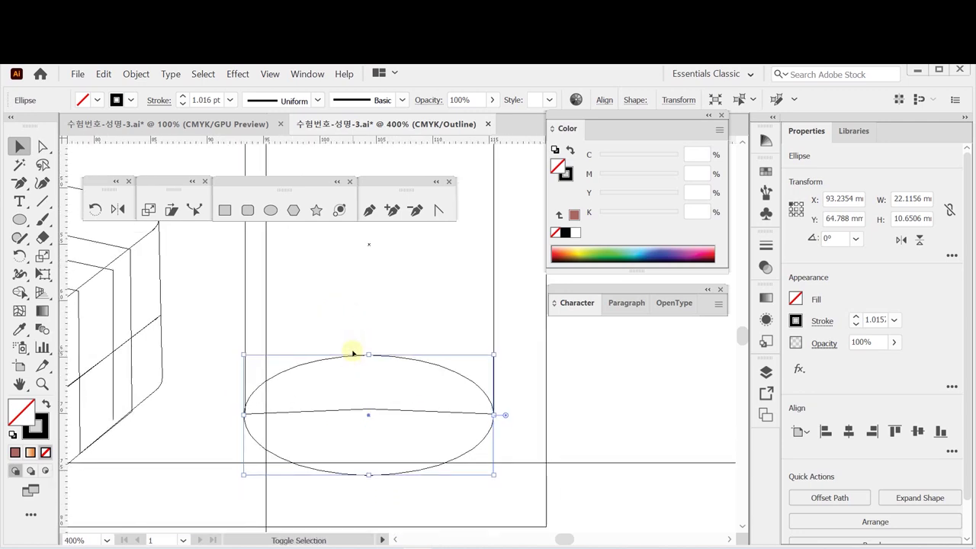
Step: Reduce the lower ellipse's height to about 9.7 mm and nudge it down 0.5 mm to suit the brown shape's lower edge
{"action": "left_click", "coordinate": [505, 341]}
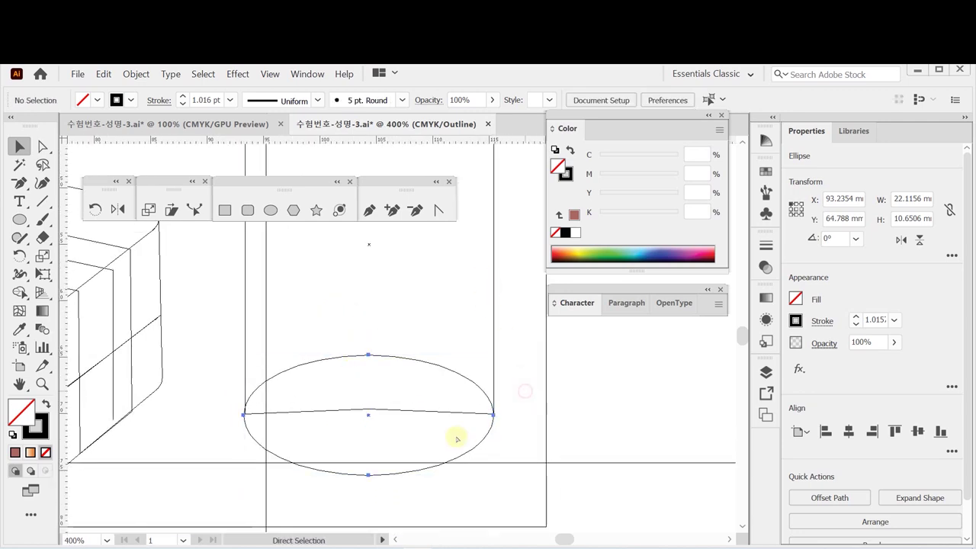
{"action": "scroll", "coordinate": [364, 303], "scroll_direction": "up", "scroll_amount": 3}
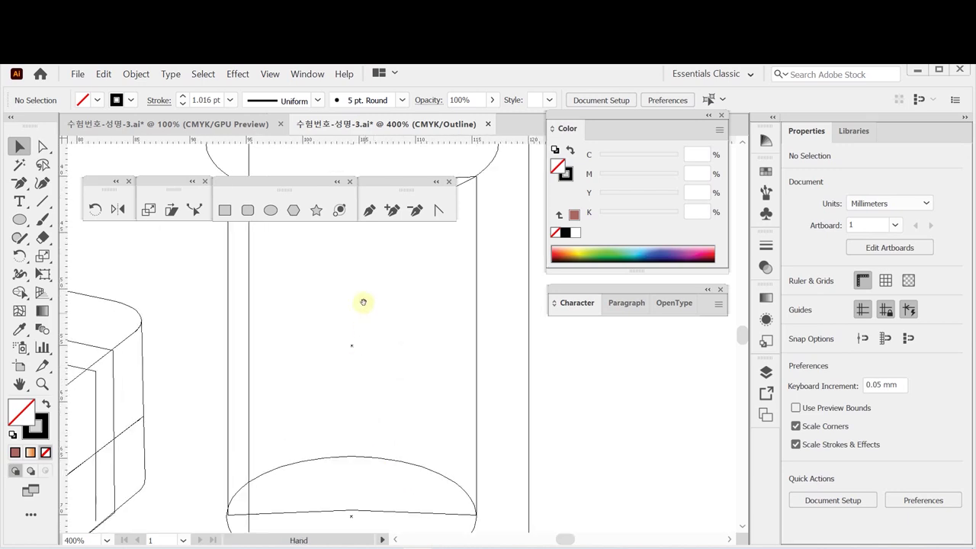
{"action": "scroll", "coordinate": [377, 427], "scroll_direction": "down", "scroll_amount": 1}
{"action": "key", "text": "a"}
{"action": "left_click", "coordinate": [358, 422]}
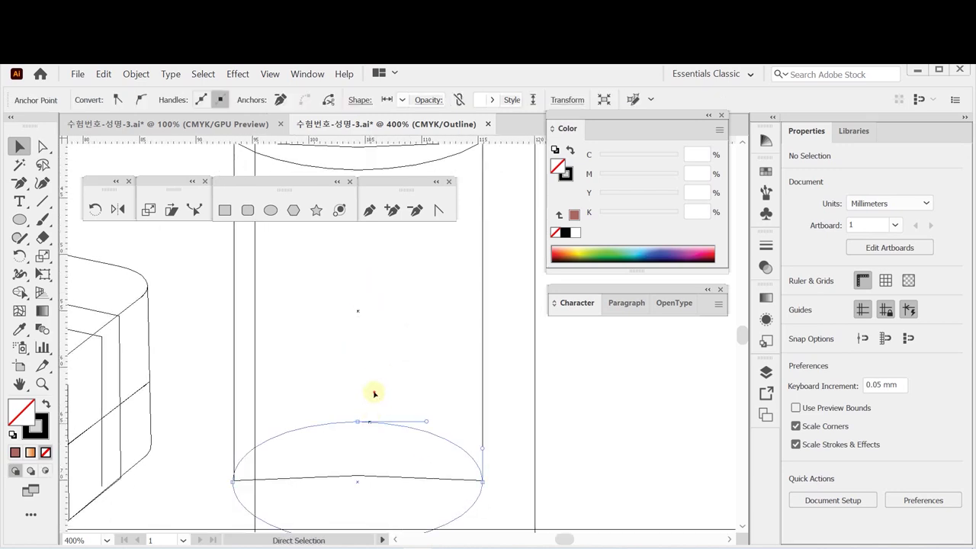
{"action": "left_click_drag", "start_coordinate": [339, 387], "coordinate": [359, 433]}
{"action": "key", "text": "v"}
{"action": "left_click_drag", "start_coordinate": [359, 355], "coordinate": [362, 377]}
{"action": "scroll", "coordinate": [362, 377], "scroll_direction": "up", "scroll_amount": 2}
{"action": "scroll", "coordinate": [356, 285], "scroll_direction": "down", "scroll_amount": 2}
{"action": "scroll", "coordinate": [357, 277], "scroll_direction": "up", "scroll_amount": 3}
{"action": "key", "text": "Up"}
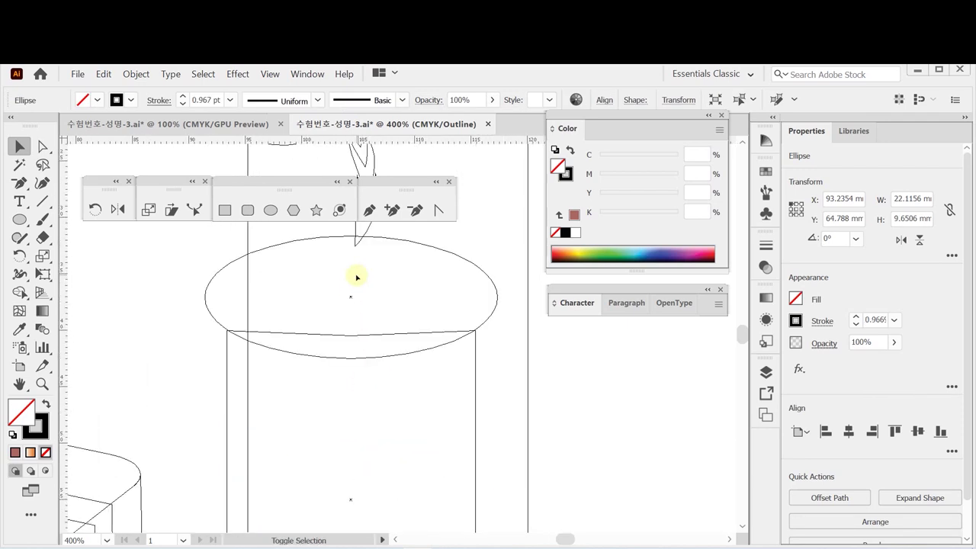
{"action": "scroll", "coordinate": [404, 425], "scroll_direction": "down", "scroll_amount": 3}
{"action": "left_click_drag", "start_coordinate": [403, 424], "coordinate": [411, 376]}
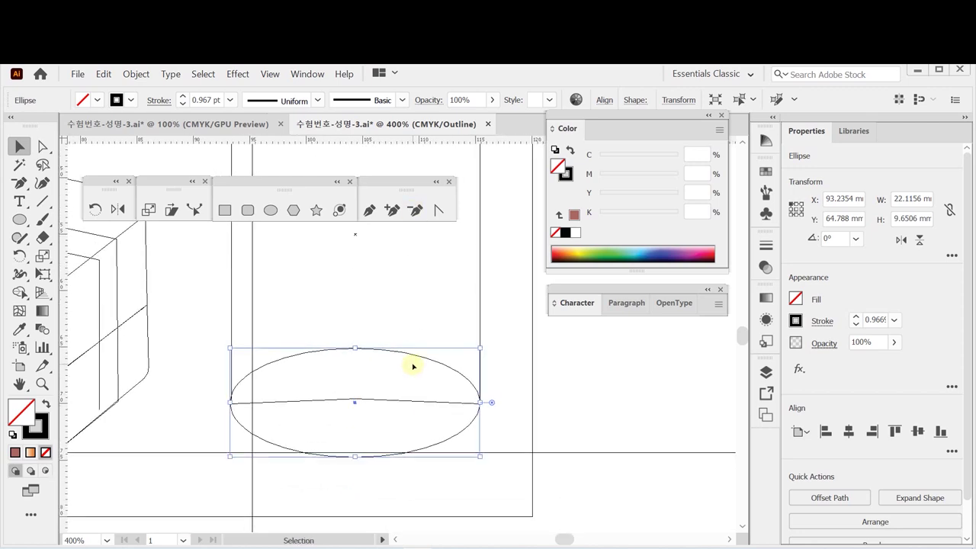
{"action": "scroll", "coordinate": [374, 431], "scroll_direction": "up", "scroll_amount": 4}
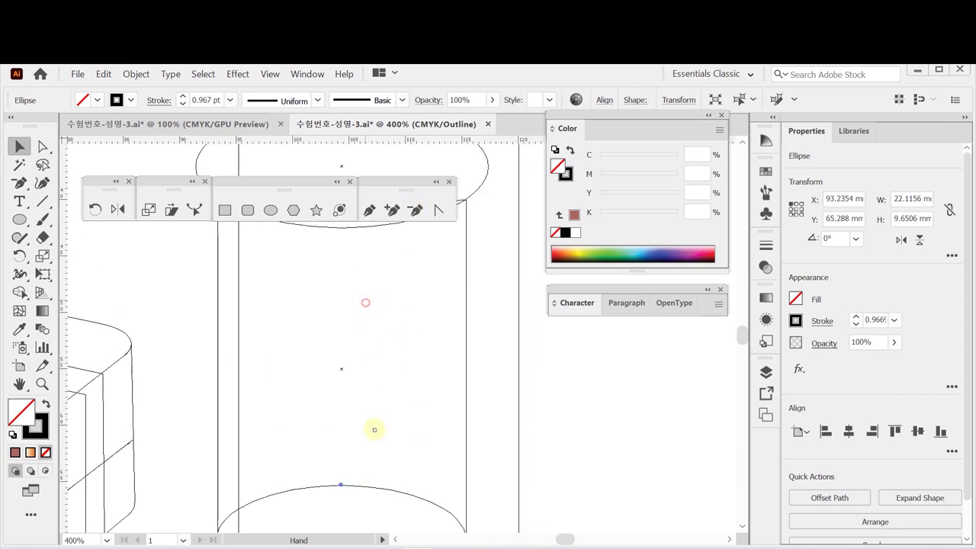
{"action": "scroll", "coordinate": [412, 420], "scroll_direction": "down", "scroll_amount": 1}
{"action": "left_click_drag", "start_coordinate": [421, 443], "coordinate": [414, 379]}
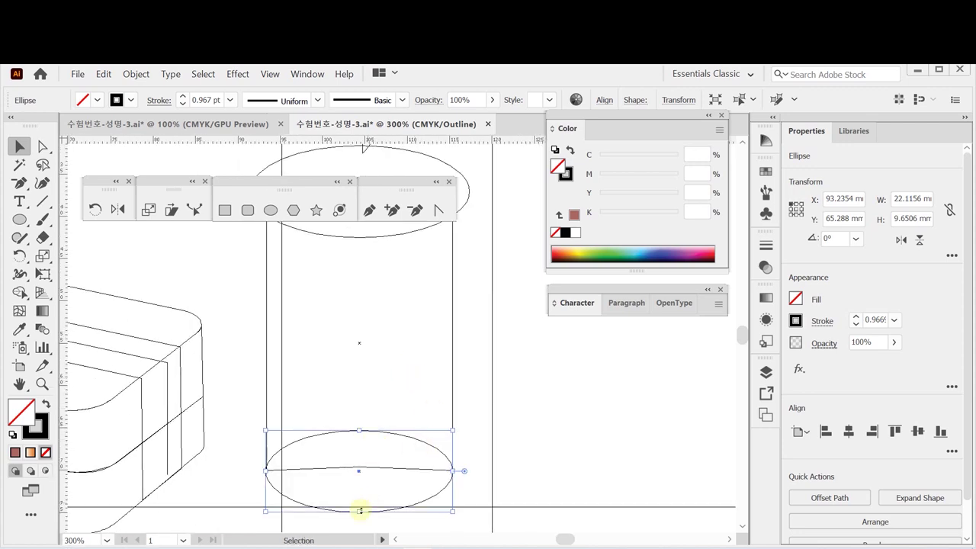
Step: Flatten the lower ellipse to about 7.1 mm high, centre it on the brown shape's lower edge, and return to the coloured preview
{"action": "left_click_drag", "start_coordinate": [359, 508], "coordinate": [359, 489]}
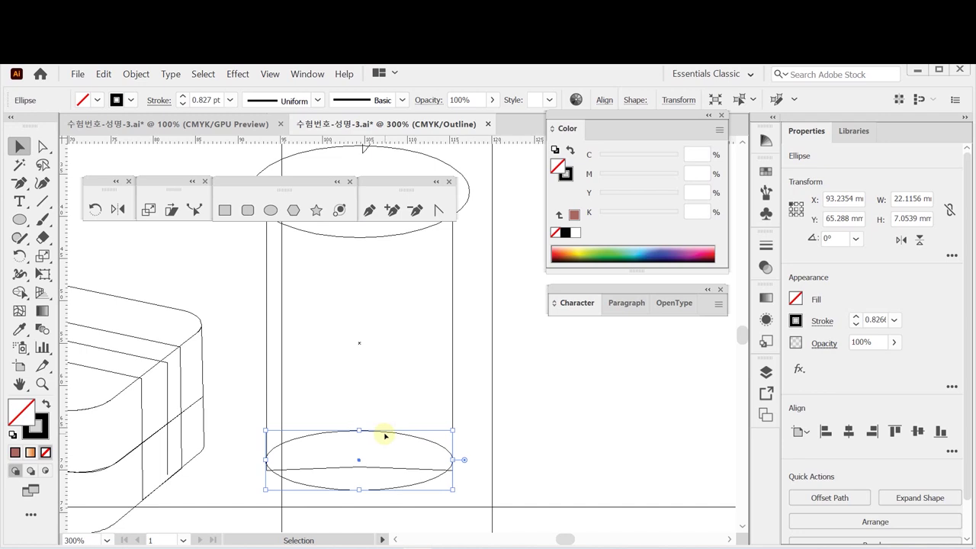
{"action": "left_click_drag", "start_coordinate": [386, 434], "coordinate": [385, 444]}
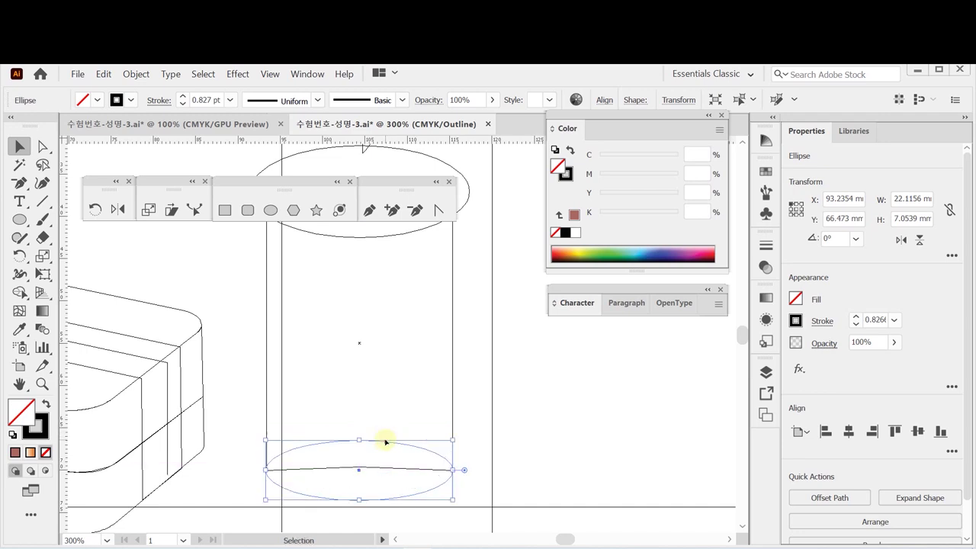
{"action": "key", "text": "ctrl+y"}
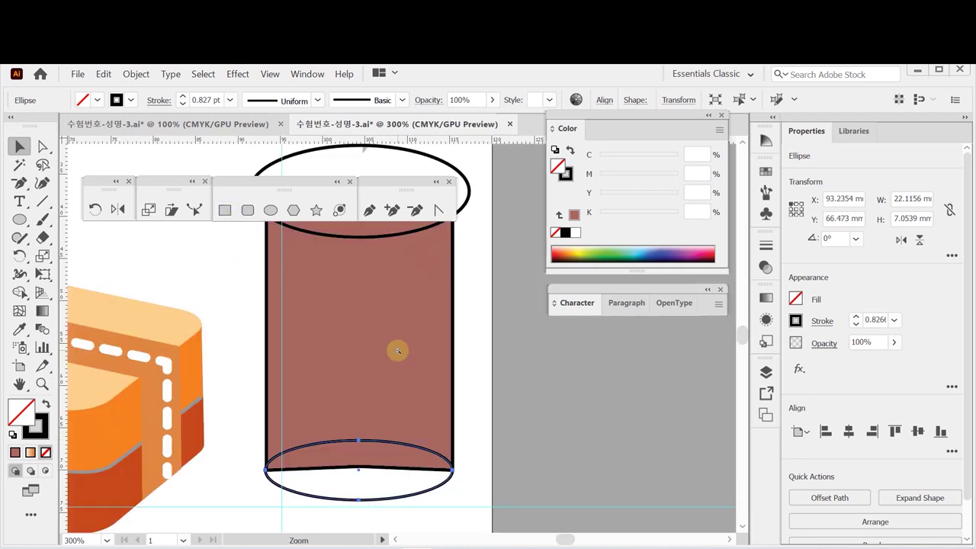
{"action": "left_click", "coordinate": [400, 364], "text": "ctrl"}
{"action": "key", "text": "ctrl+minus"}
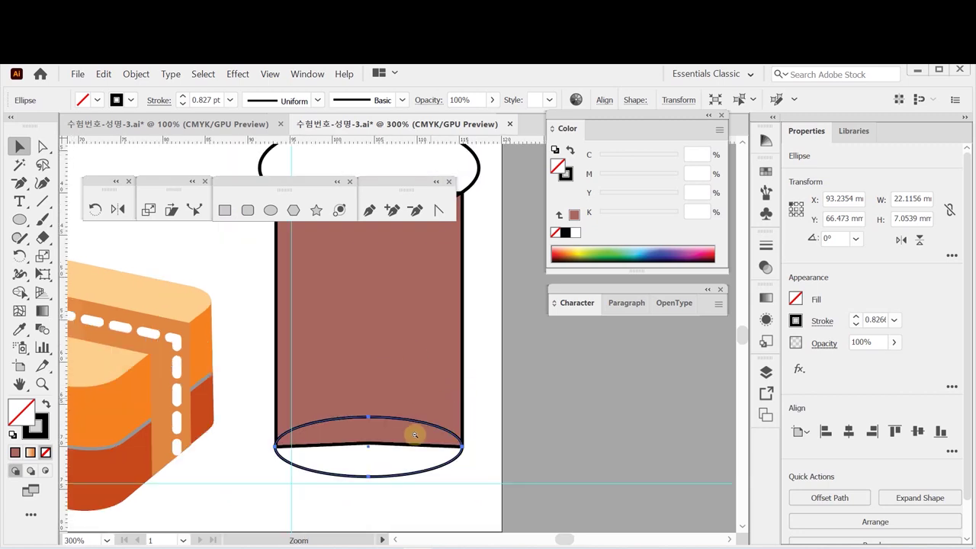
Step: Enlarge the lower ellipse to about 23 by 7.9 mm and align it horizontally centred with the brown shape and upper ellipse
{"action": "left_click_drag", "start_coordinate": [368, 477], "coordinate": [369, 484]}
{"action": "left_click_drag", "start_coordinate": [279, 447], "coordinate": [268, 450]}
{"action": "left_click_drag", "start_coordinate": [462, 450], "coordinate": [469, 450]}
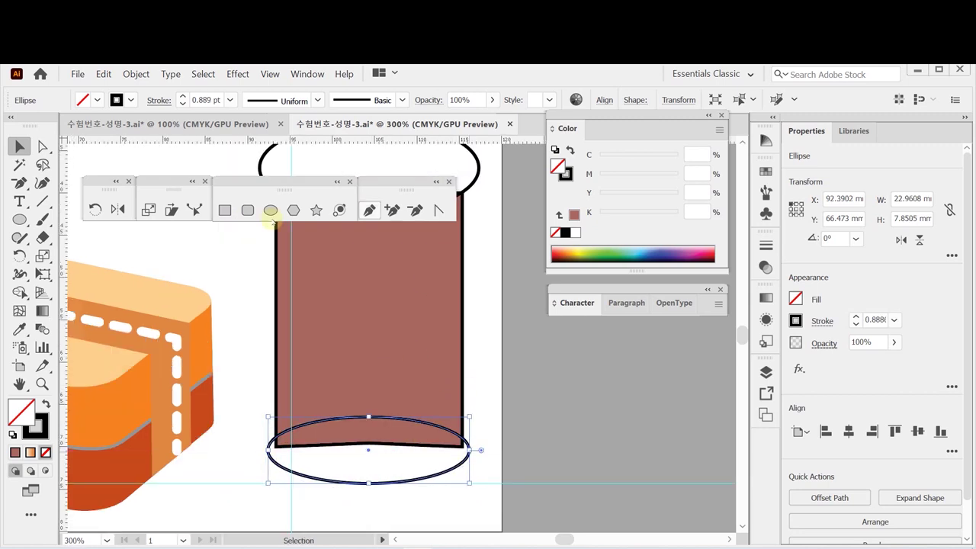
{"action": "left_click_drag", "start_coordinate": [241, 145], "coordinate": [375, 512]}
{"action": "left_click", "coordinate": [848, 431]}
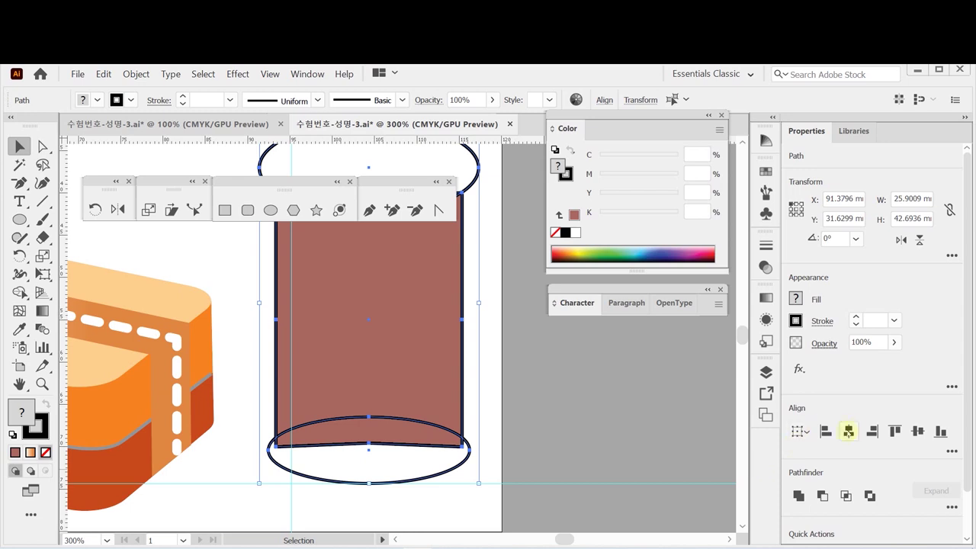
{"action": "left_click", "coordinate": [560, 429]}
Step: Narrow the lower ellipse to match the brown shape's sides and align both ellipses and the shape on their horizontal centres
{"action": "left_click", "coordinate": [372, 484]}
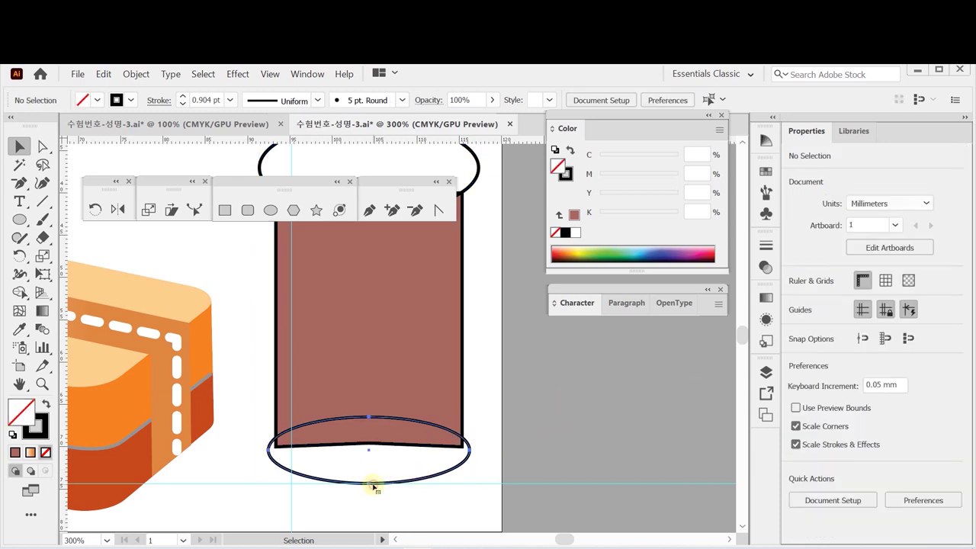
{"action": "left_click_drag", "start_coordinate": [268, 450], "coordinate": [273, 450]}
{"action": "left_click_drag", "start_coordinate": [470, 450], "coordinate": [462, 451]}
{"action": "left_click_drag", "start_coordinate": [239, 157], "coordinate": [413, 459]}
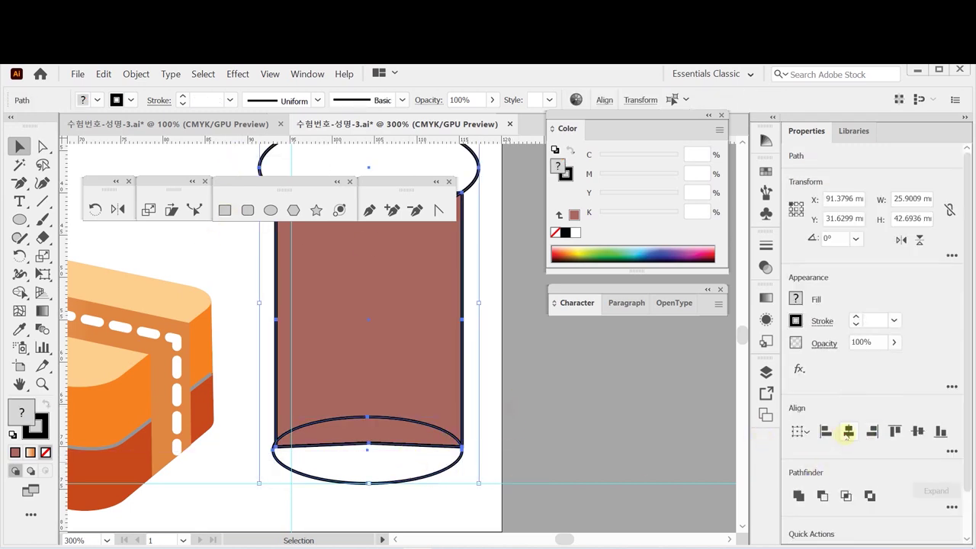
{"action": "left_click", "coordinate": [848, 432]}
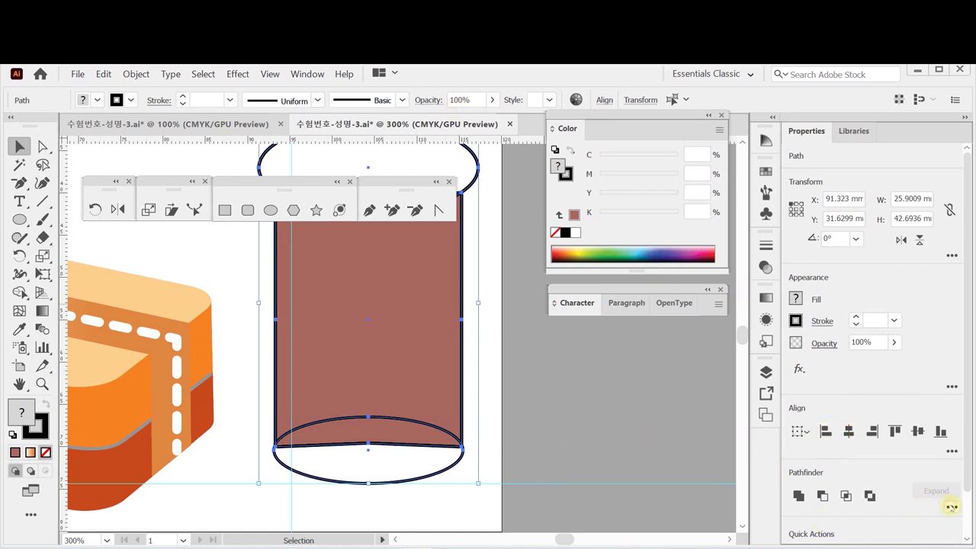
Step: Divide the brown shape and both ellipses along their overlaps with the Pathfinder Divide operation and deselect the pieces
{"action": "left_click", "coordinate": [952, 506]}
{"action": "left_click", "coordinate": [798, 487]}
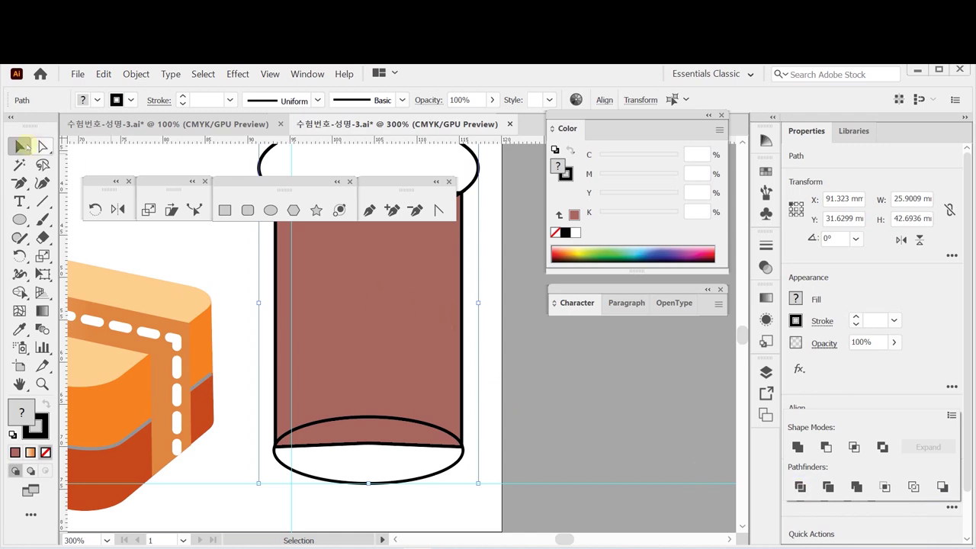
{"action": "key", "text": "ctrl+shift+a"}
{"action": "scroll", "coordinate": [392, 347], "scroll_direction": "down", "scroll_amount": 1}
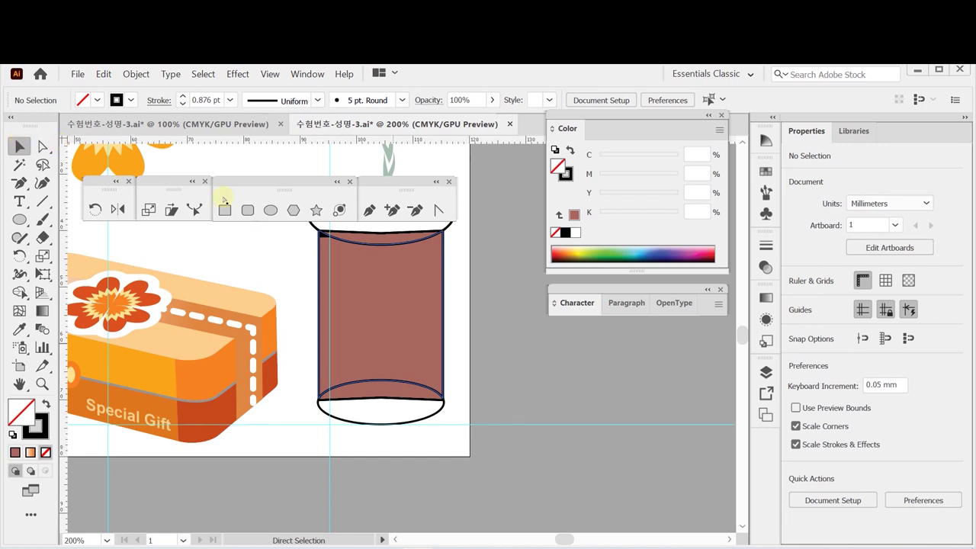
{"action": "double_click", "coordinate": [394, 290]}
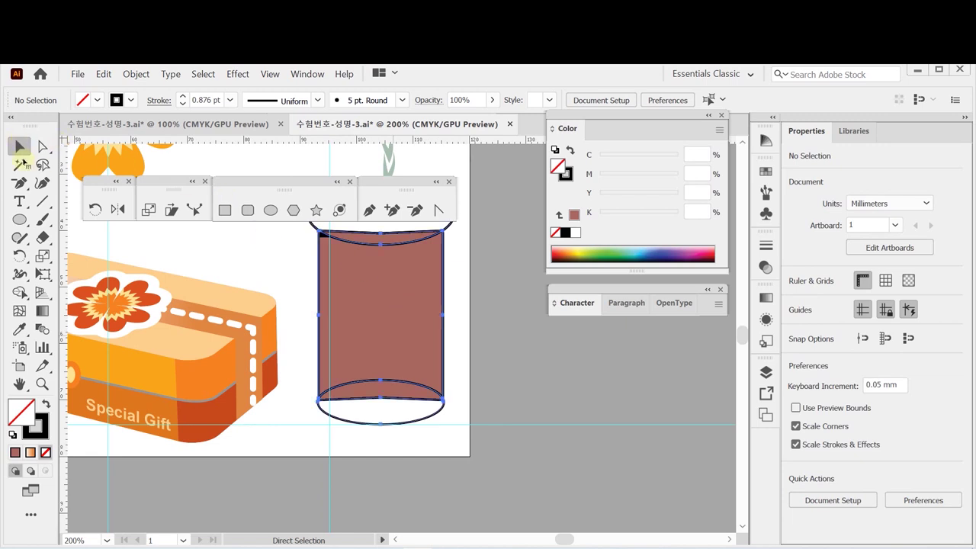
{"action": "left_click", "coordinate": [396, 287]}
{"action": "left_click_drag", "start_coordinate": [389, 274], "coordinate": [390, 345]}
{"action": "double_click", "coordinate": [330, 252]}
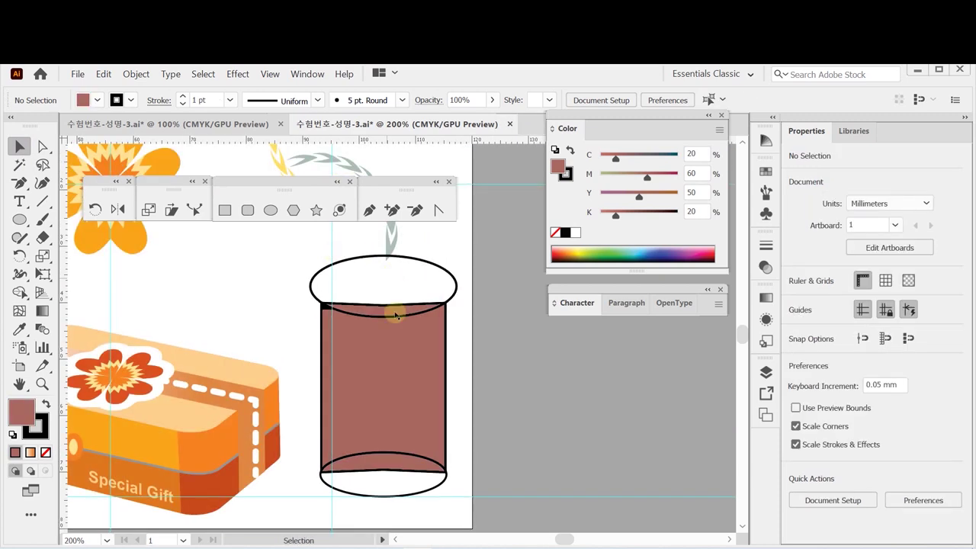
{"action": "left_click", "coordinate": [372, 295]}
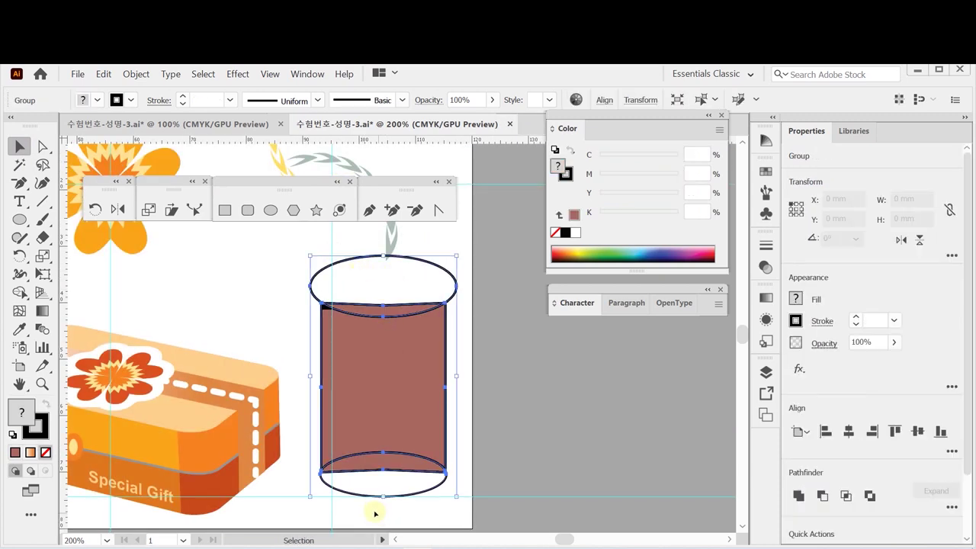
{"action": "key", "text": "Delete"}
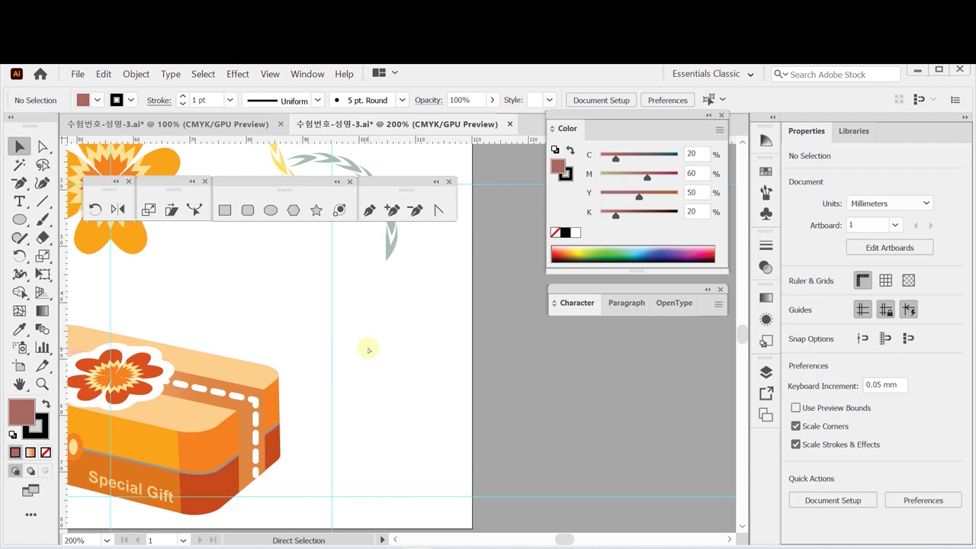
{"action": "key", "text": "ctrl+z"}
Step: Isolate the divided group and delete the ellipse pieces extending above and below the brown shape
{"action": "double_click", "coordinate": [363, 286]}
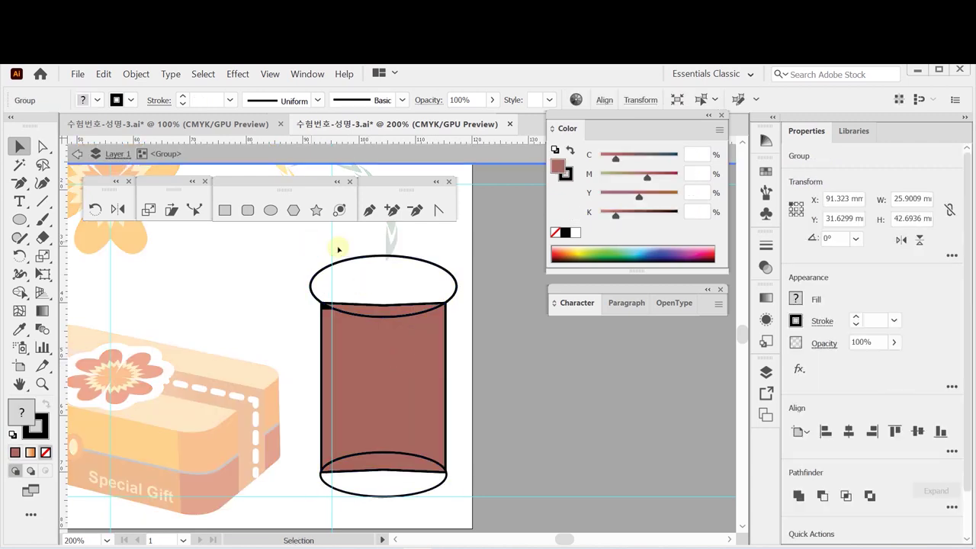
{"action": "left_click", "coordinate": [355, 268]}
{"action": "key", "text": "Delete"}
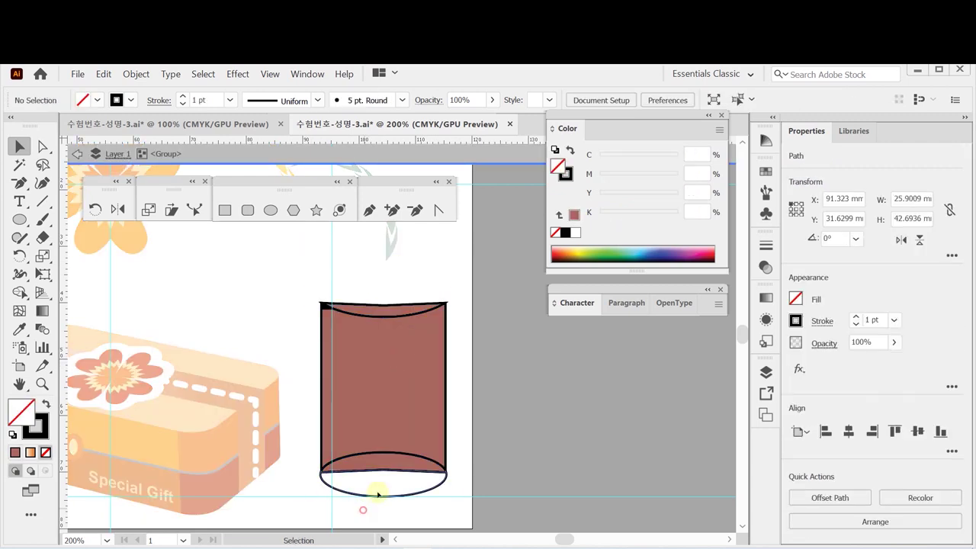
{"action": "left_click", "coordinate": [379, 494]}
{"action": "key", "text": "Delete"}
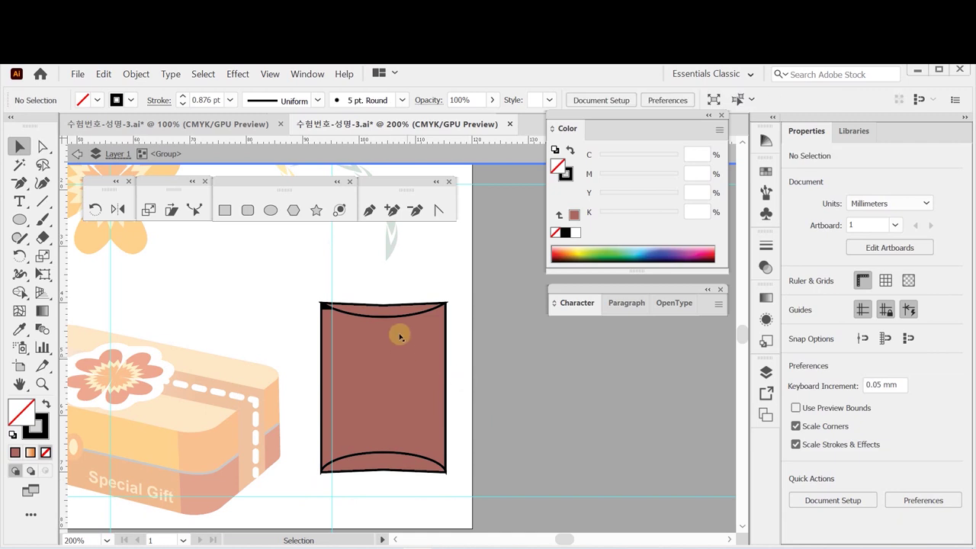
Step: Fill the curved pieces at both ends of the brown shape with C20 M60 Y60 K60
{"action": "left_click", "coordinate": [396, 308]}
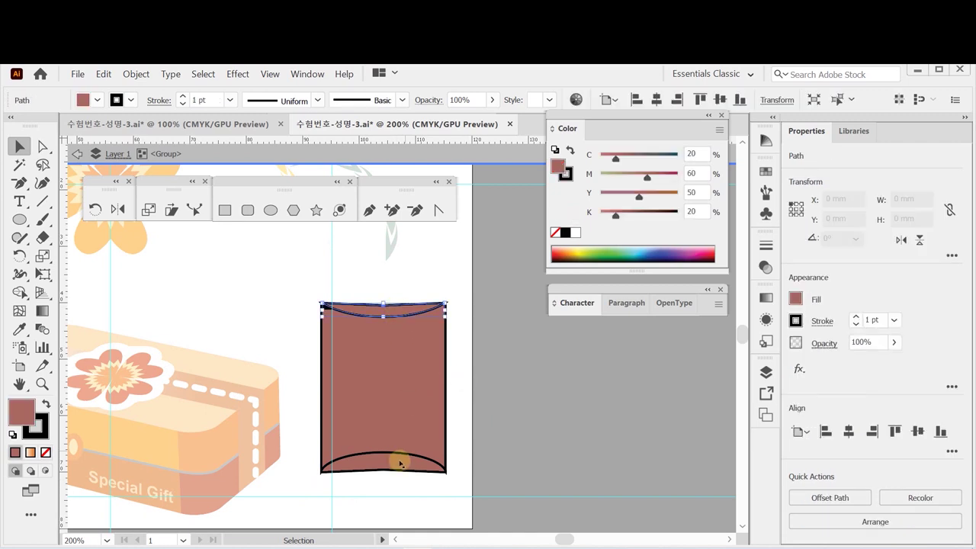
{"action": "left_click", "coordinate": [391, 471], "text": "shift"}
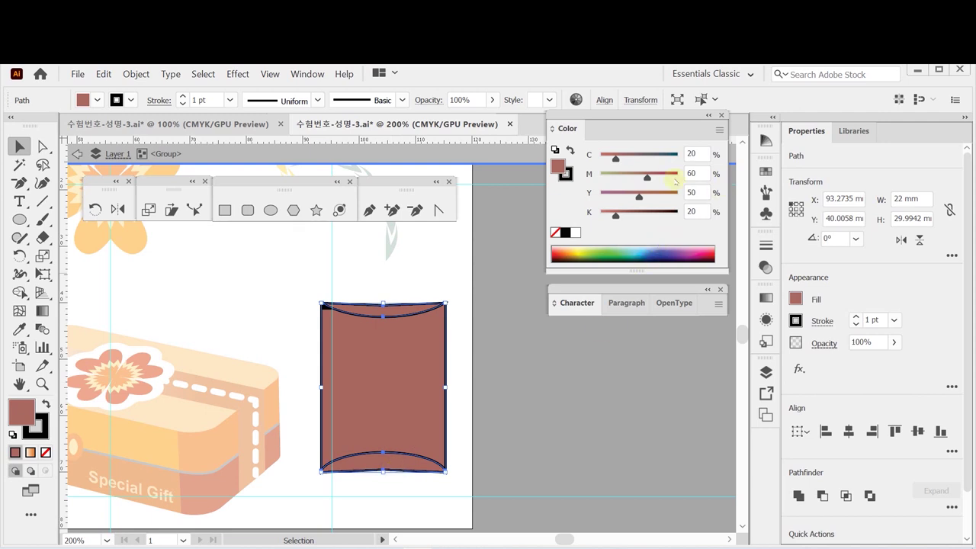
{"action": "left_click", "coordinate": [564, 172]}
{"action": "left_click", "coordinate": [698, 194]}
{"action": "type", "text": "60"}
{"action": "key", "text": "Tab"}
{"action": "type", "text": "60"}
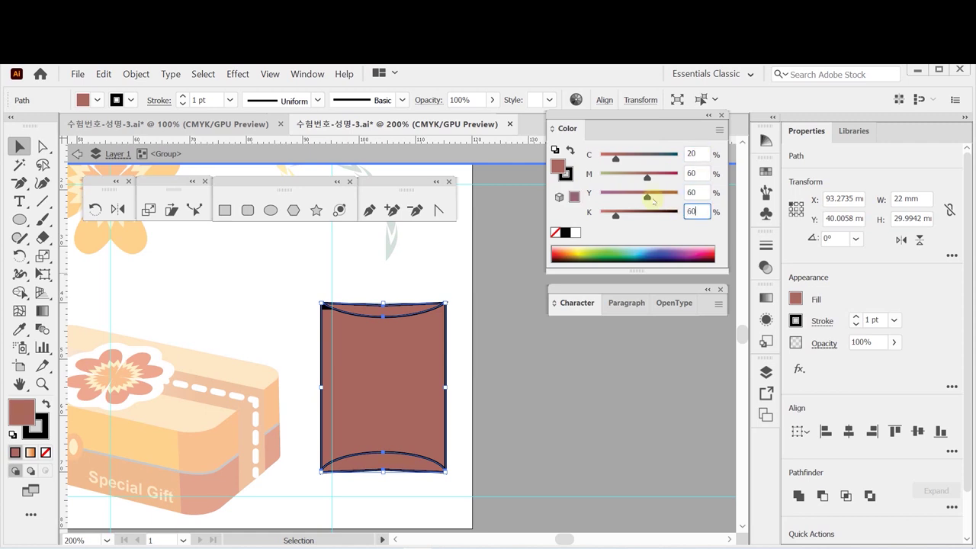
{"action": "key", "text": "Return"}
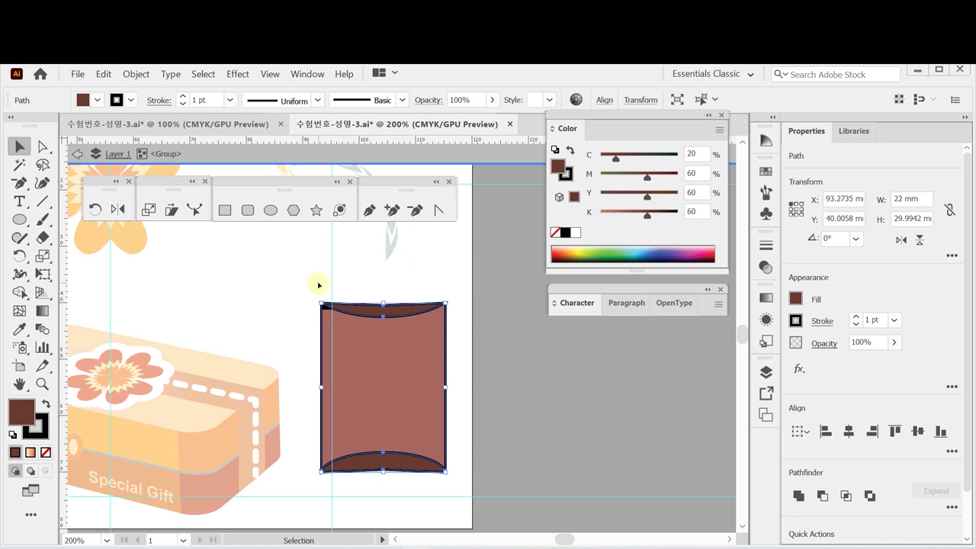
Step: Remove the stroke from all pieces of the group, leave isolation mode and save the document
{"action": "key", "text": "ctrl+a"}
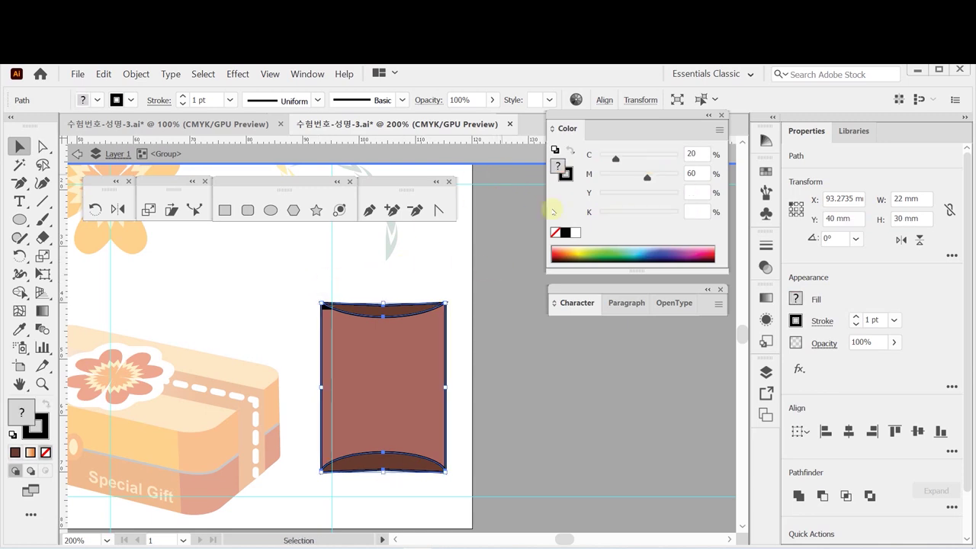
{"action": "left_click", "coordinate": [565, 175]}
{"action": "left_click", "coordinate": [554, 233]}
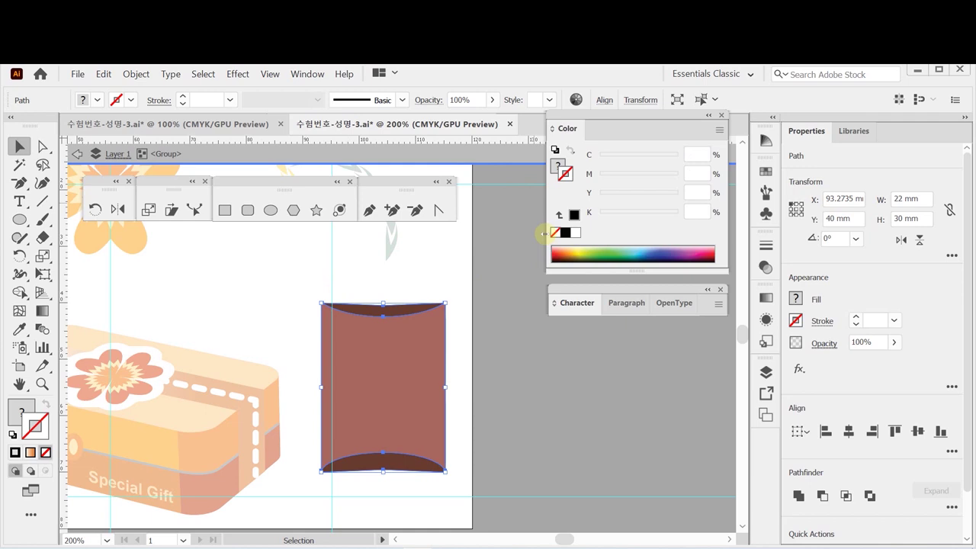
{"action": "key", "text": "Escape"}
{"action": "key", "text": "ctrl+s"}
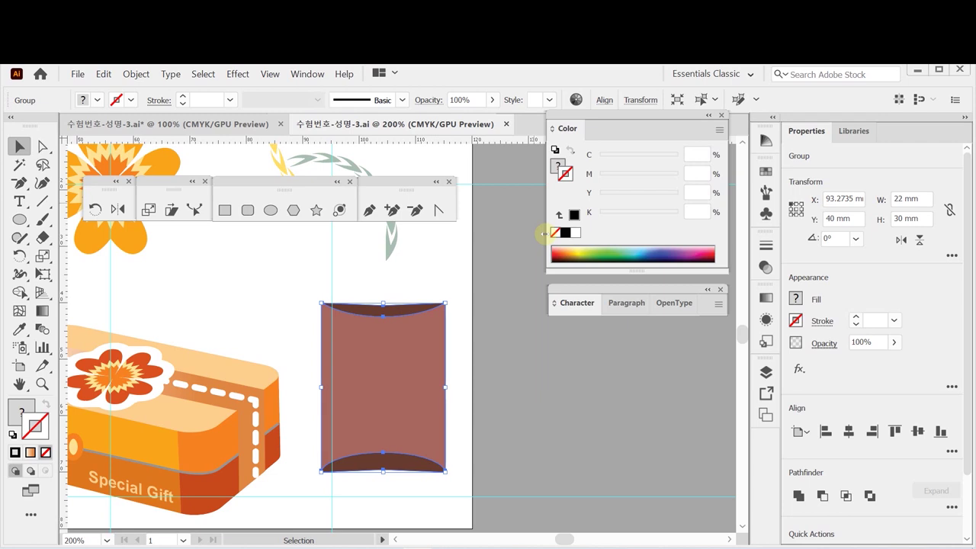
Step: Draw a closed crescent with the Pen tool along the inner edge of the brown package's dark upper end, from corner to corner
{"action": "left_click", "coordinate": [538, 366]}
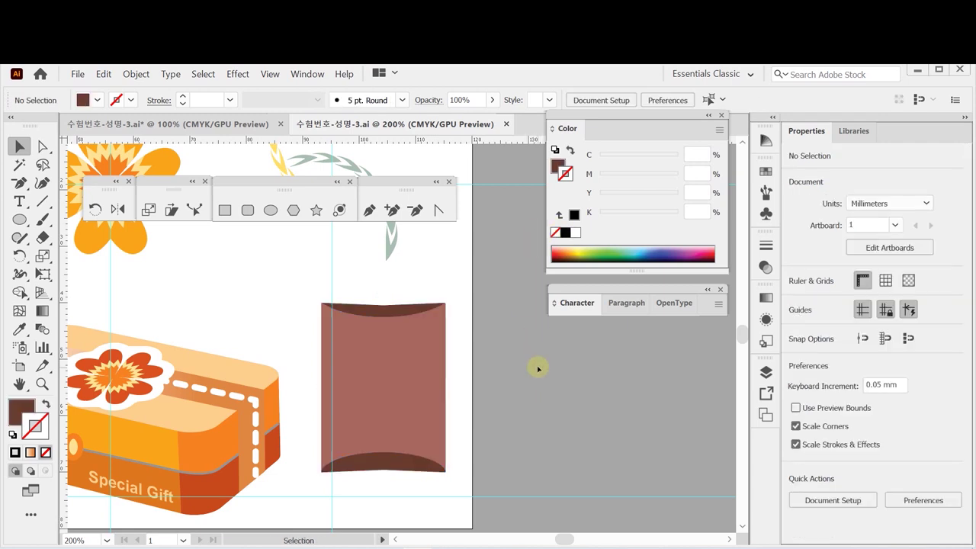
{"action": "scroll", "coordinate": [411, 363], "scroll_direction": "up", "scroll_amount": 1}
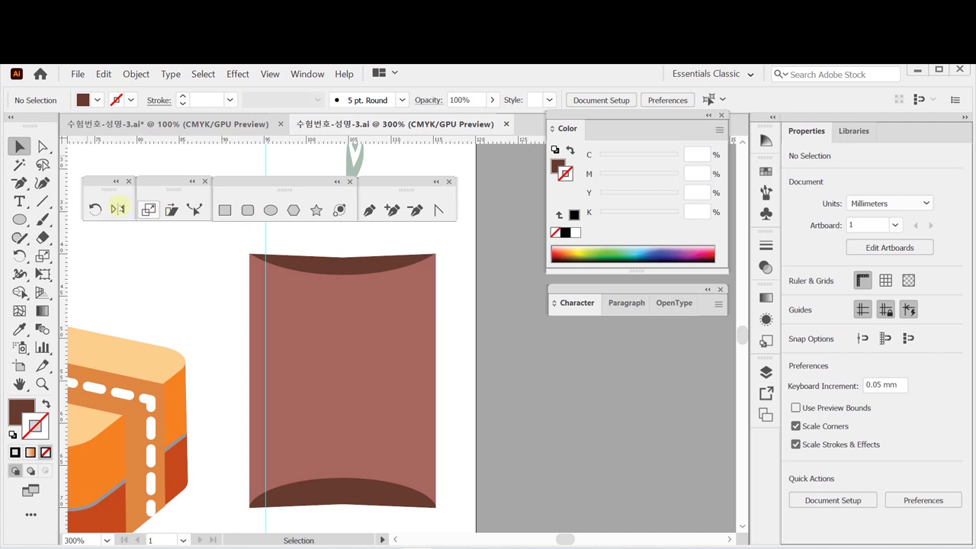
{"action": "left_click", "coordinate": [369, 210]}
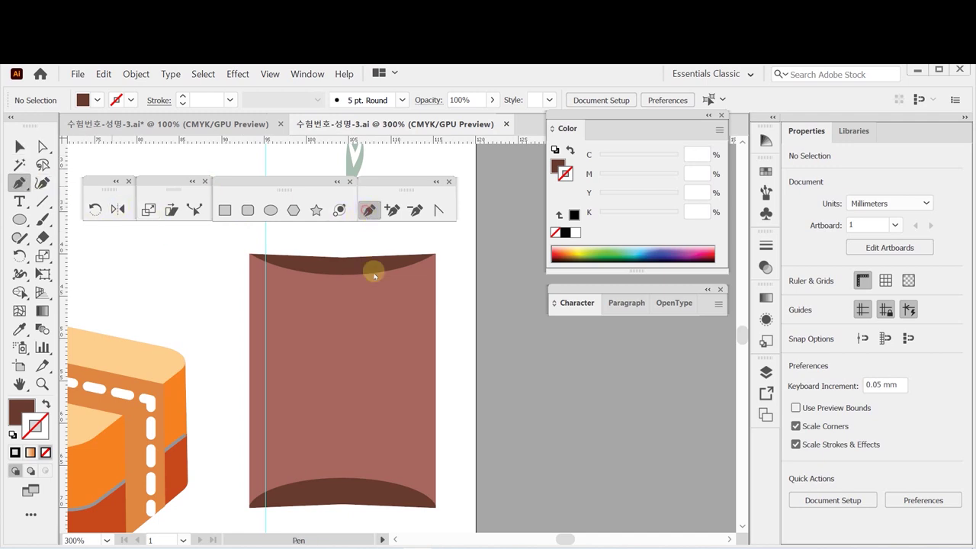
{"action": "scroll", "coordinate": [374, 322], "scroll_direction": "up", "scroll_amount": 1}
{"action": "left_click_drag", "start_coordinate": [289, 319], "coordinate": [208, 346]}
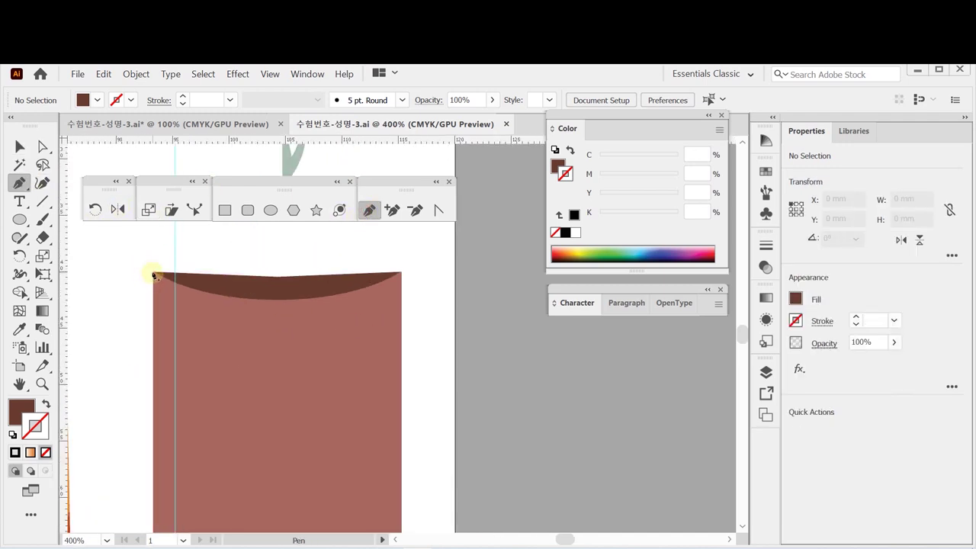
{"action": "left_click", "coordinate": [154, 272]}
{"action": "left_click_drag", "start_coordinate": [282, 301], "coordinate": [207, 317]}
{"action": "left_click", "coordinate": [398, 273]}
{"action": "left_click", "coordinate": [155, 273]}
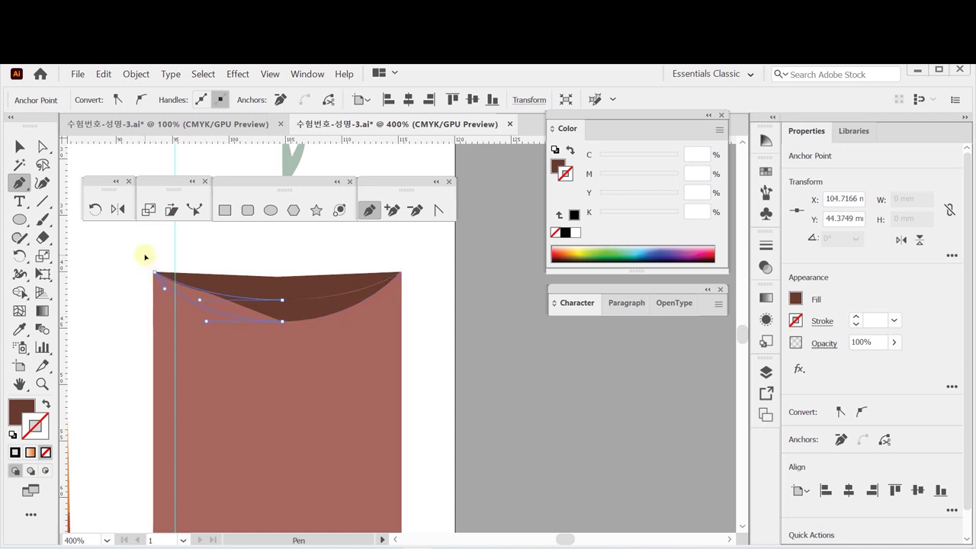
{"action": "left_click", "coordinate": [154, 272]}
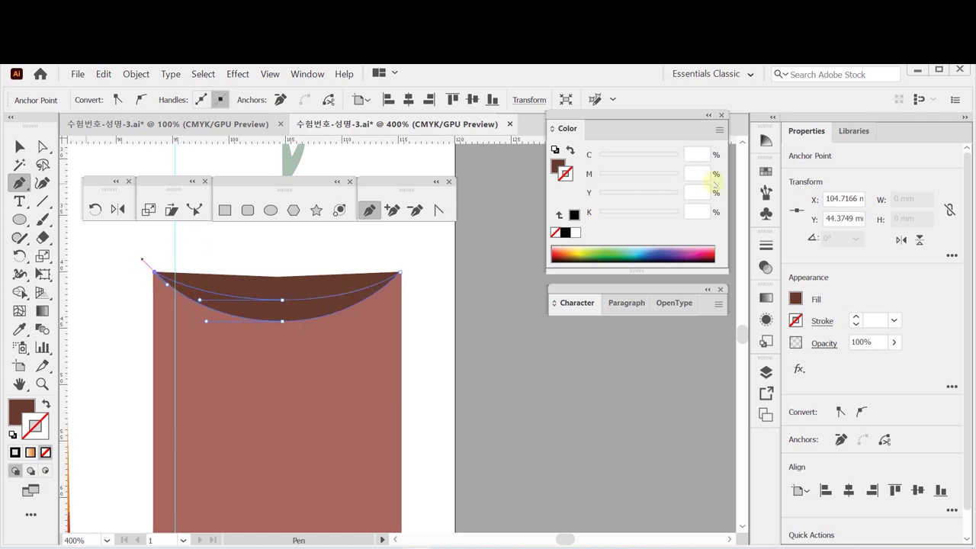
Step: Fill the upper crescent with white and set its opacity to 50%
{"action": "left_click", "coordinate": [558, 166]}
{"action": "left_click", "coordinate": [576, 233]}
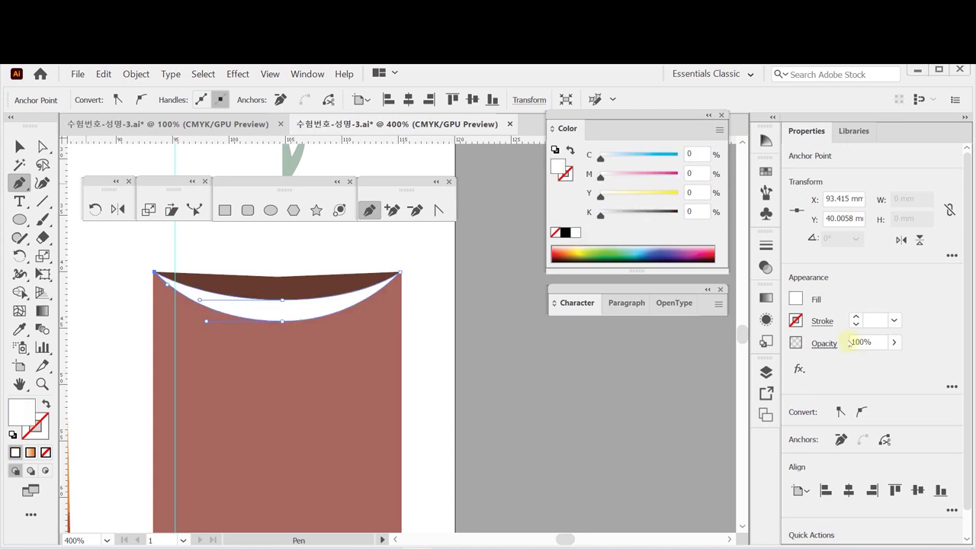
{"action": "left_click", "coordinate": [894, 343]}
{"action": "type", "text": "50"}
{"action": "key", "text": "Return"}
Step: Draw a closed white crescent with the Pen tool along the inner edge of the package's dark lower end and refine its left curve
{"action": "left_click_drag", "start_coordinate": [471, 458], "coordinate": [343, 327]}
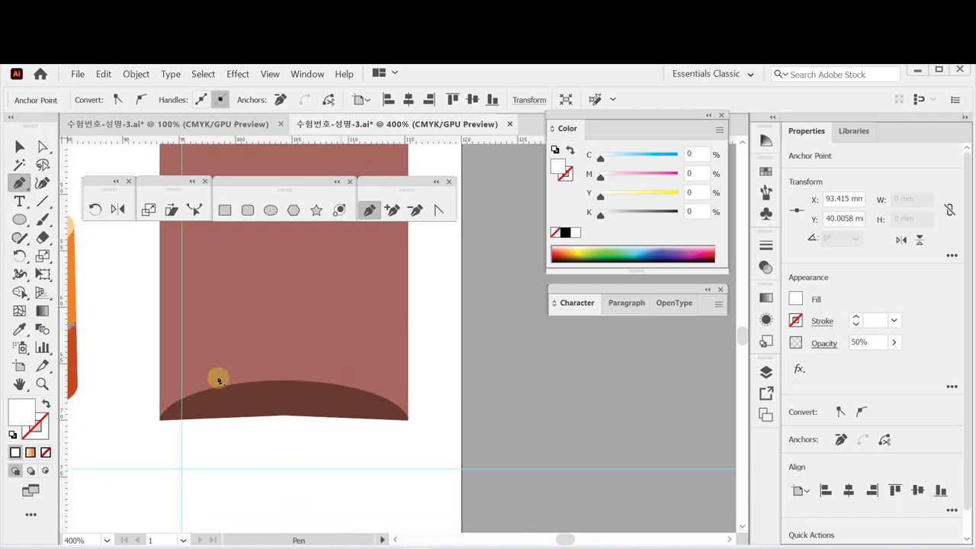
{"action": "left_click", "coordinate": [160, 420]}
{"action": "left_click_drag", "start_coordinate": [283, 381], "coordinate": [401, 390]}
{"action": "left_click", "coordinate": [408, 420]}
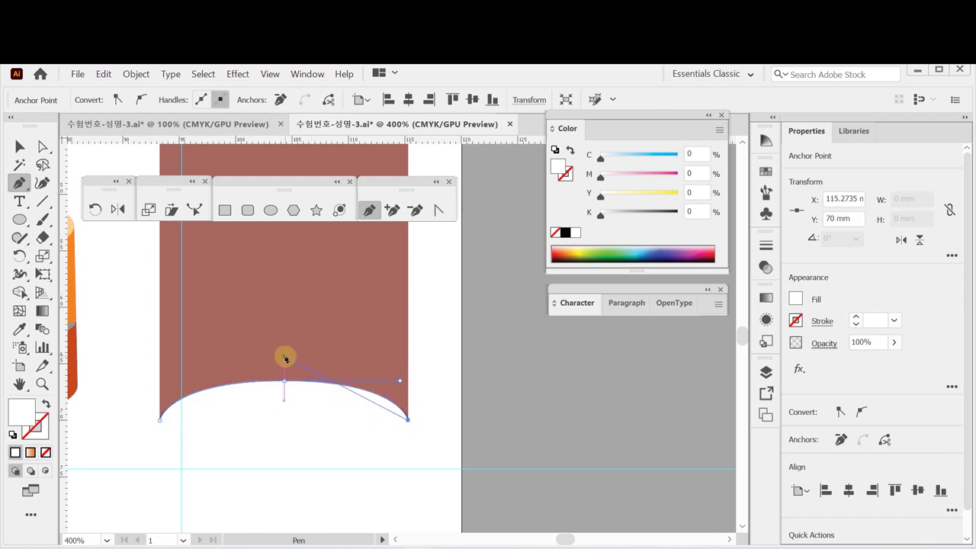
{"action": "left_click_drag", "start_coordinate": [284, 357], "coordinate": [172, 358]}
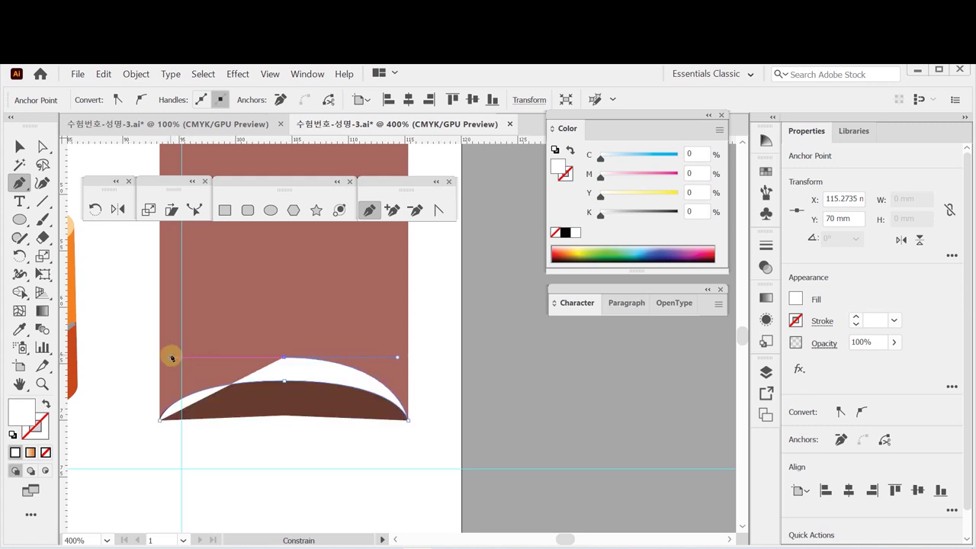
{"action": "left_click", "coordinate": [160, 418]}
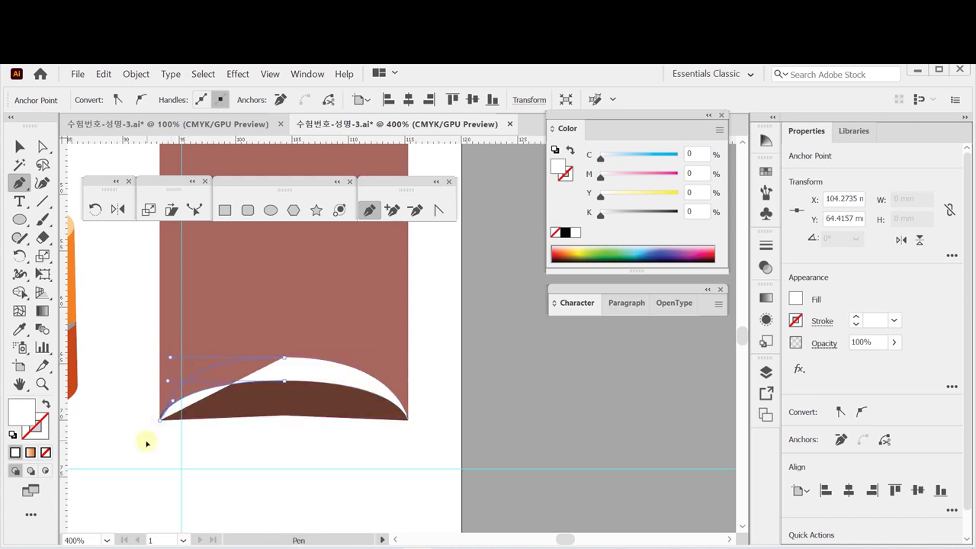
{"action": "left_click_drag", "start_coordinate": [139, 436], "coordinate": [196, 318]}
{"action": "left_click", "coordinate": [169, 357], "text": "alt"}
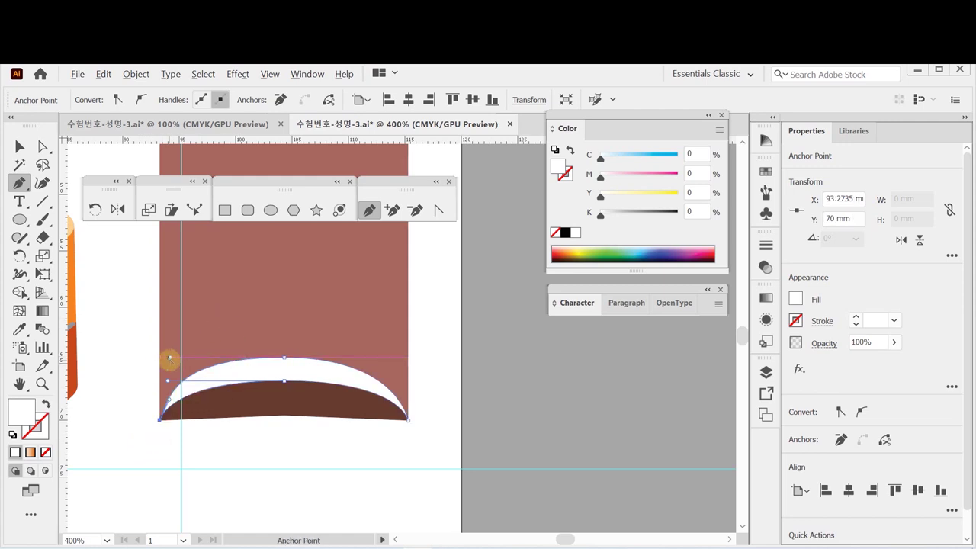
{"action": "left_click_drag", "start_coordinate": [170, 359], "coordinate": [196, 355]}
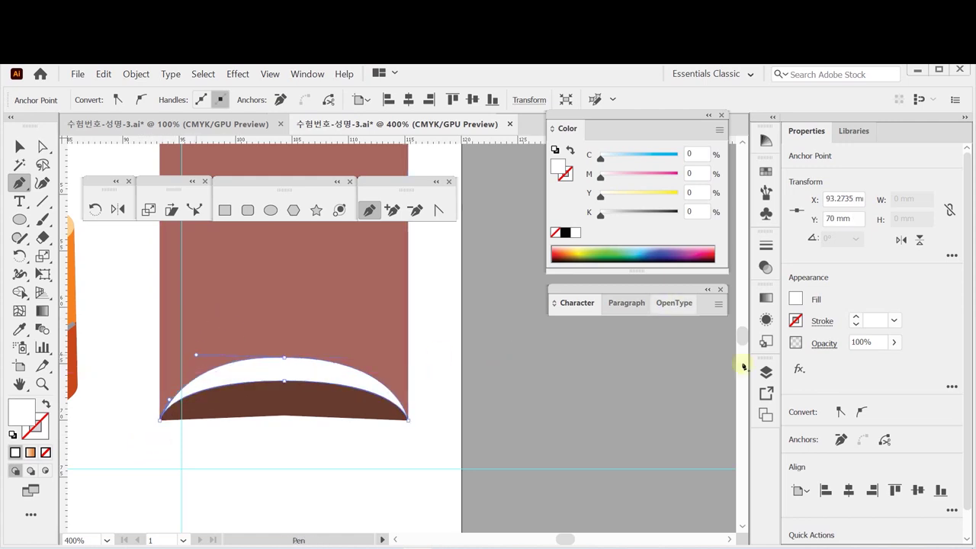
Step: Set the lower crescent's opacity to 50%, deselect it and save the document
{"action": "left_click", "coordinate": [862, 342]}
{"action": "type", "text": "50"}
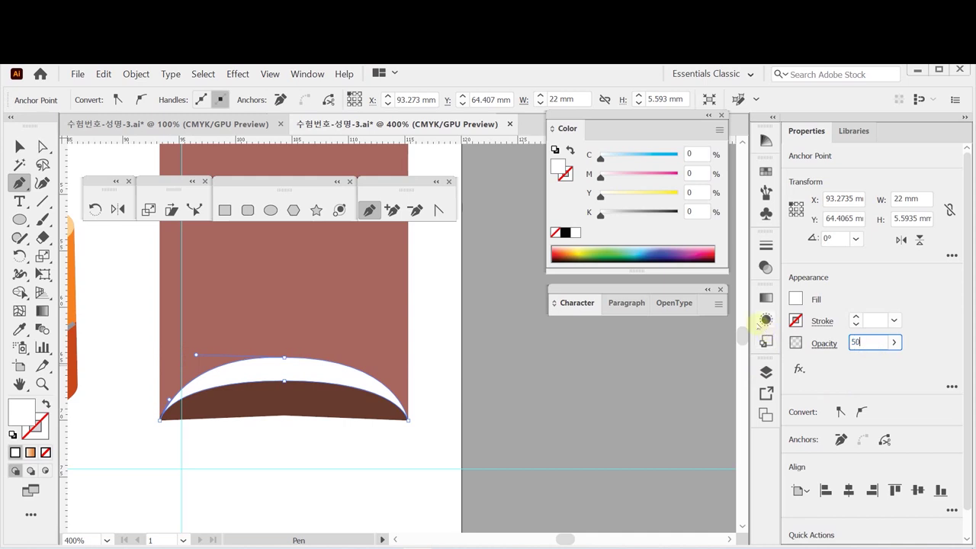
{"action": "key", "text": "Return"}
{"action": "left_click_drag", "start_coordinate": [277, 382], "coordinate": [338, 309]}
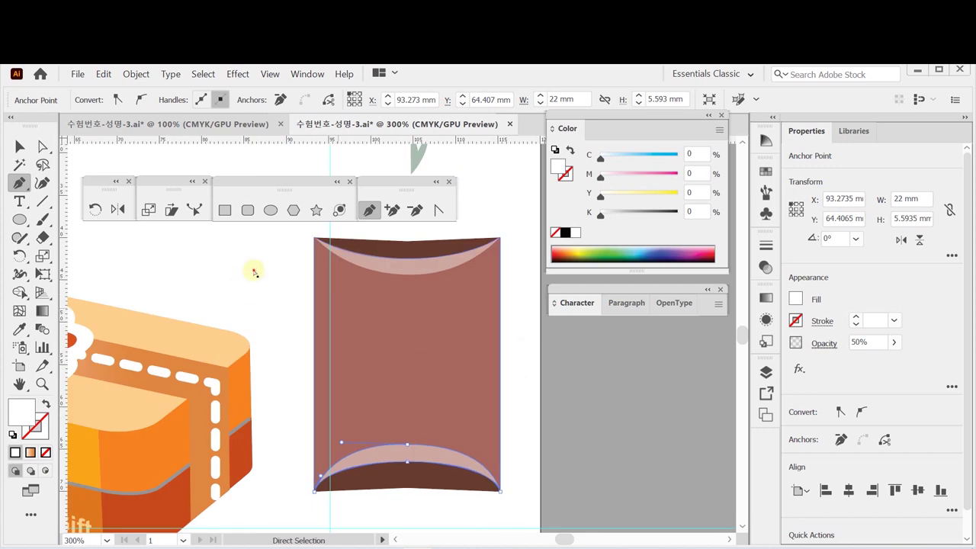
{"action": "left_click", "coordinate": [265, 292], "text": "ctrl"}
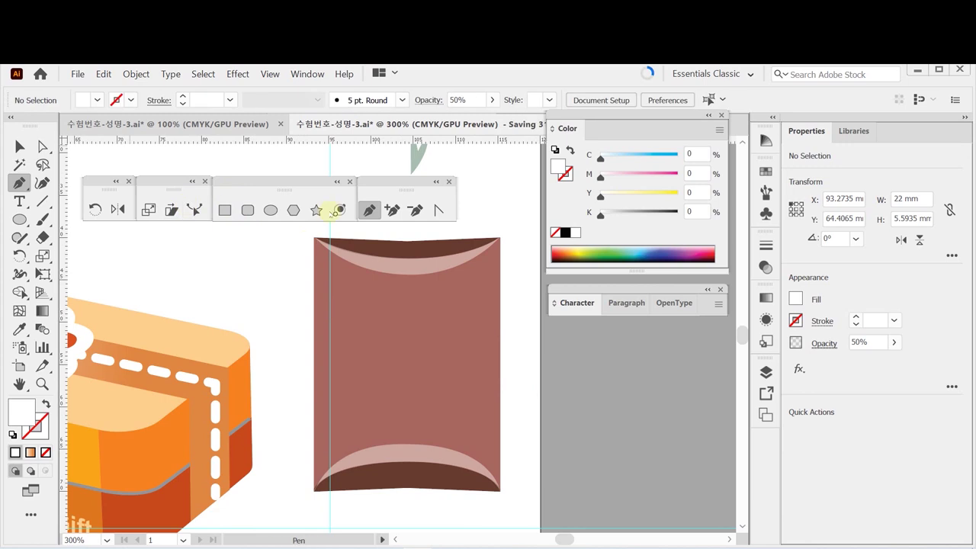
Step: Draw a closed white vertical band about 5 mm wide with the Pen tool down the package's middle, following its bent upper and lower edges
{"action": "left_click", "coordinate": [387, 243], "text": "ctrl"}
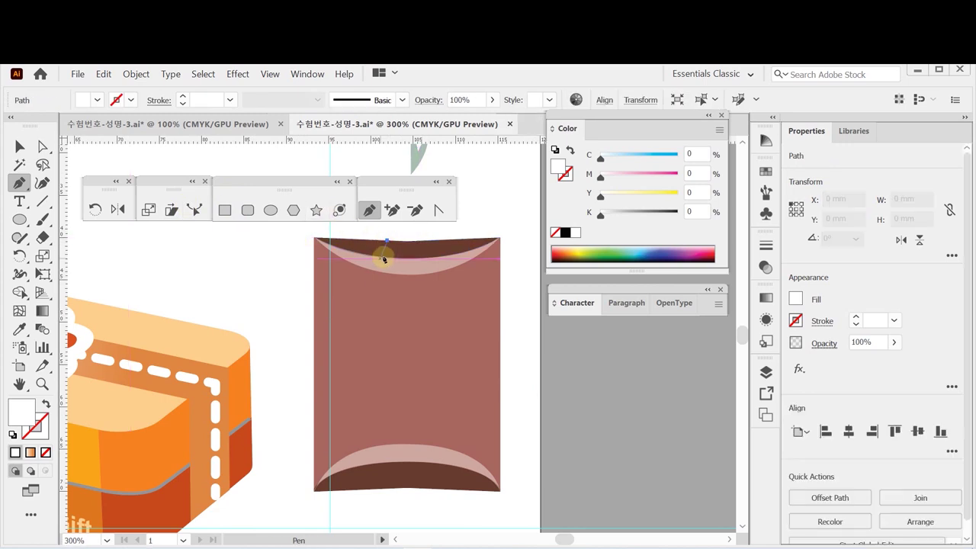
{"action": "left_click_drag", "start_coordinate": [385, 252], "coordinate": [382, 283]}
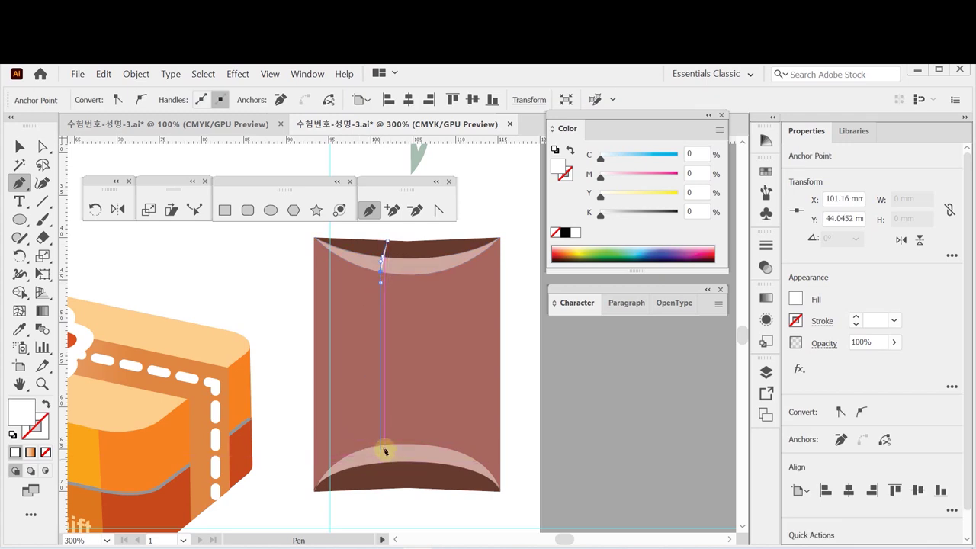
{"action": "left_click_drag", "start_coordinate": [380, 458], "coordinate": [388, 488]}
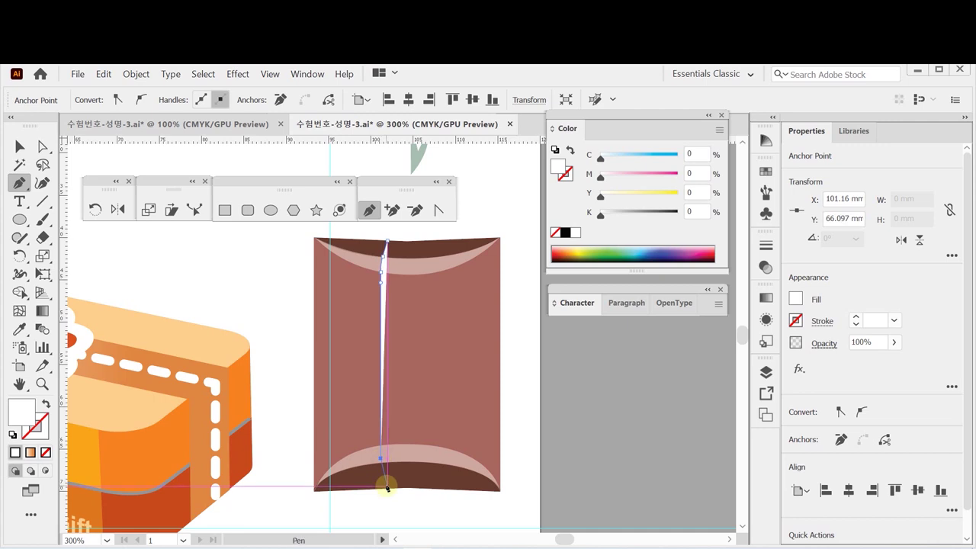
{"action": "left_click", "coordinate": [381, 489]}
{"action": "left_click", "coordinate": [406, 489]}
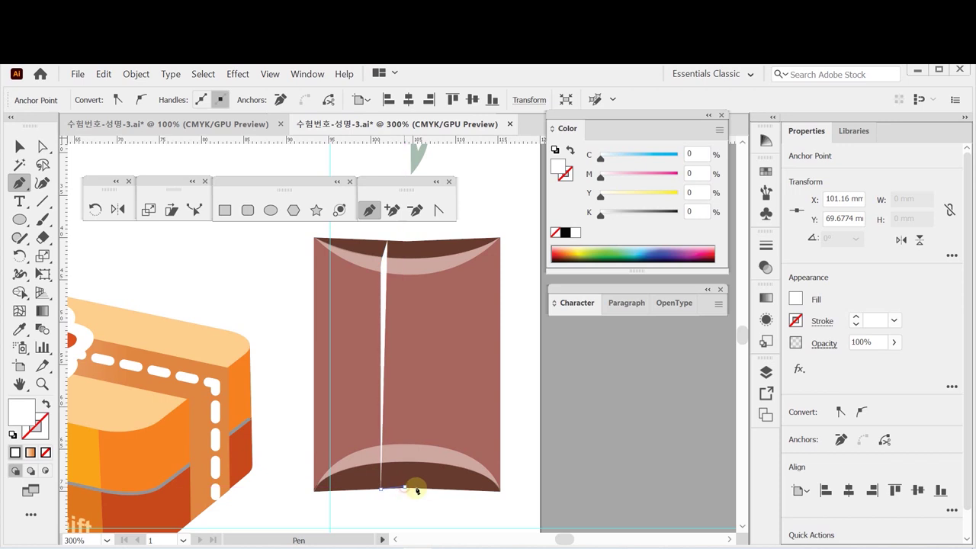
{"action": "left_click", "coordinate": [403, 486]}
{"action": "left_click", "coordinate": [426, 487]}
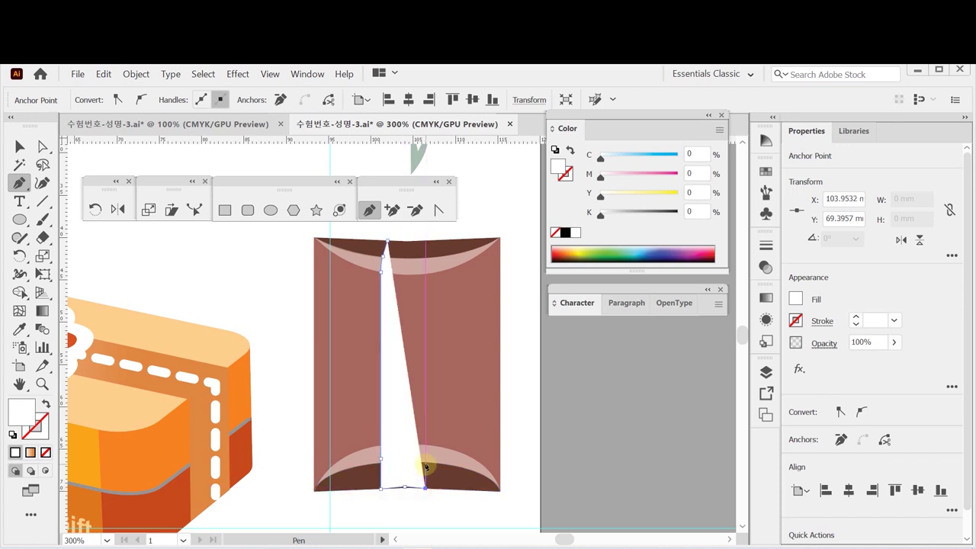
{"action": "left_click", "coordinate": [426, 462]}
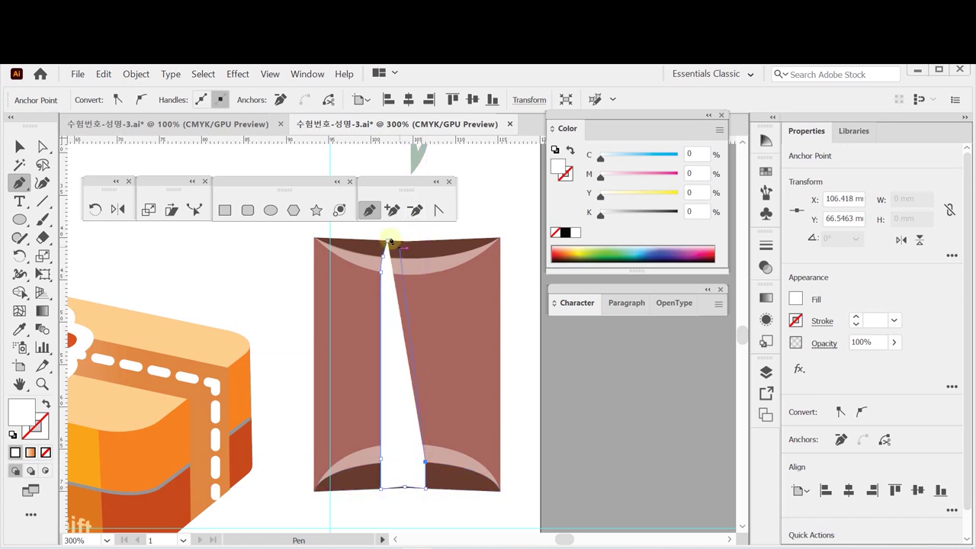
{"action": "left_click", "coordinate": [426, 271]}
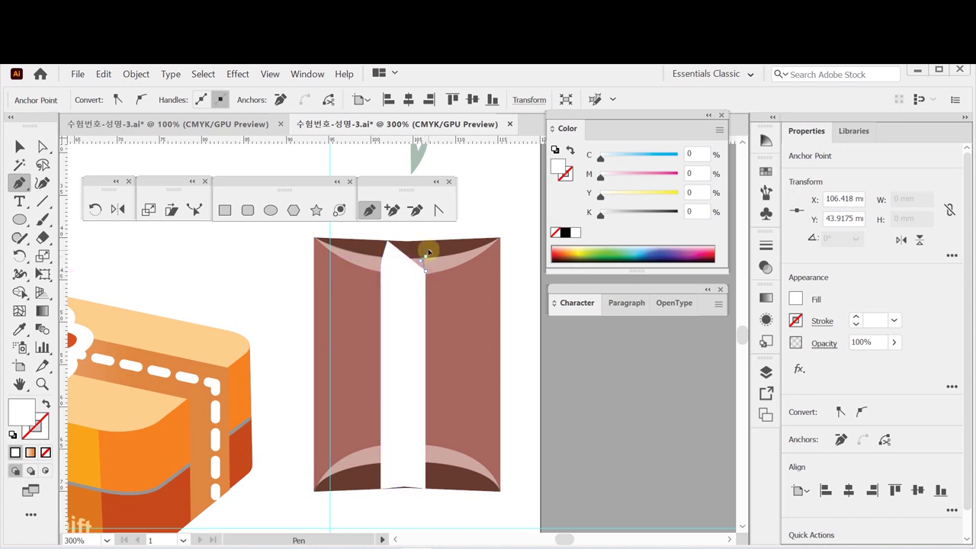
{"action": "left_click", "coordinate": [428, 244]}
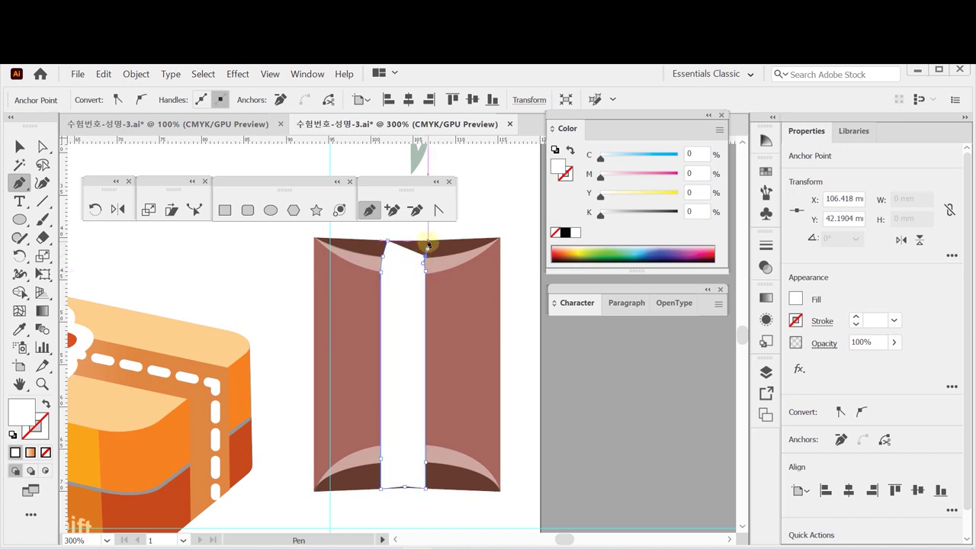
{"action": "left_click", "coordinate": [408, 243]}
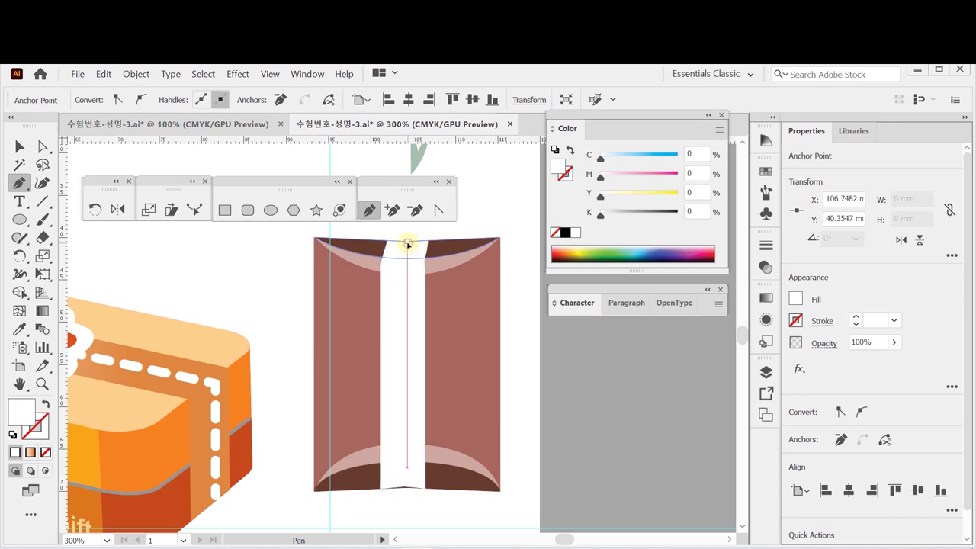
{"action": "left_click", "coordinate": [387, 241]}
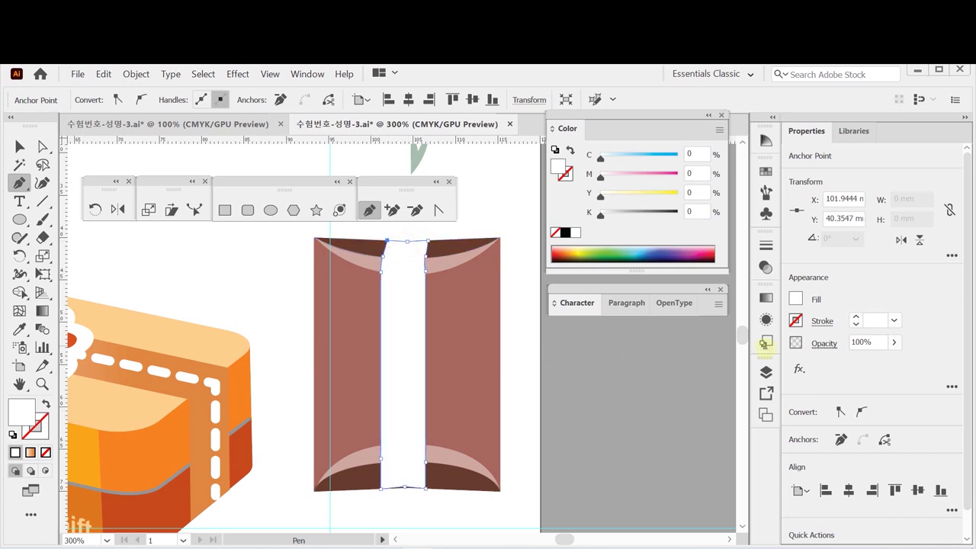
Step: Set the vertical band's opacity to 50%, save the document and clear the selection
{"action": "left_click", "coordinate": [824, 344]}
{"action": "left_click", "coordinate": [860, 341]}
{"action": "type", "text": "50"}
{"action": "key", "text": "Return"}
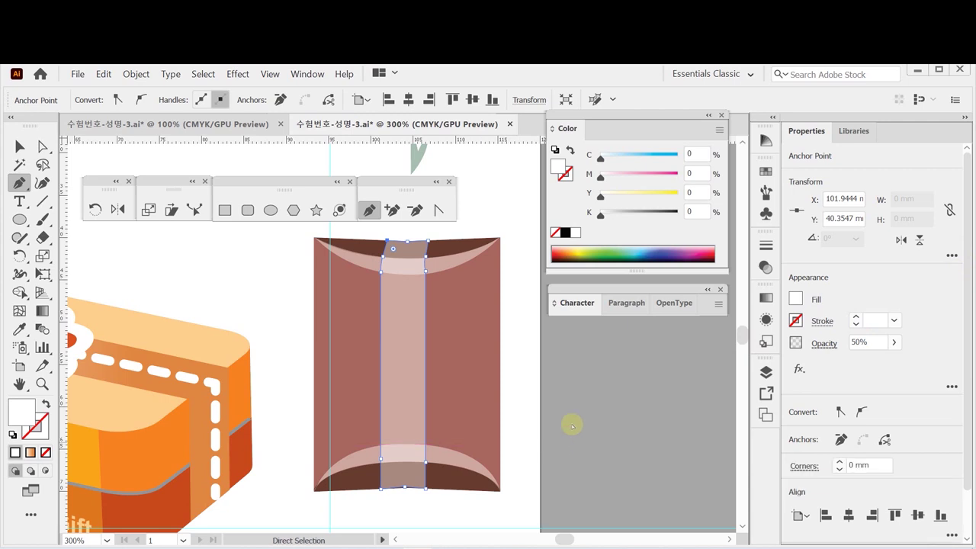
{"action": "left_click", "coordinate": [471, 348], "text": "ctrl"}
{"action": "key", "text": "ctrl+s"}
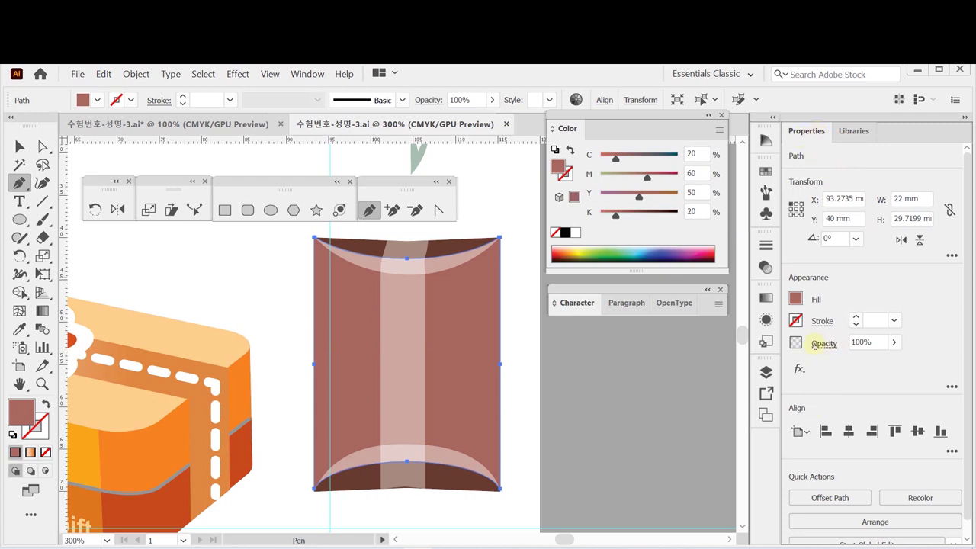
{"action": "left_click", "coordinate": [20, 145]}
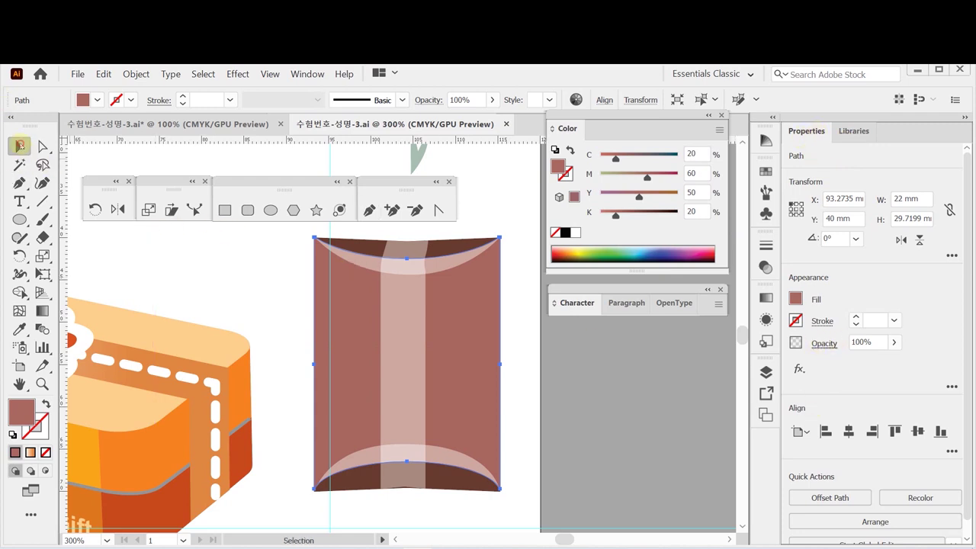
{"action": "left_click", "coordinate": [267, 280]}
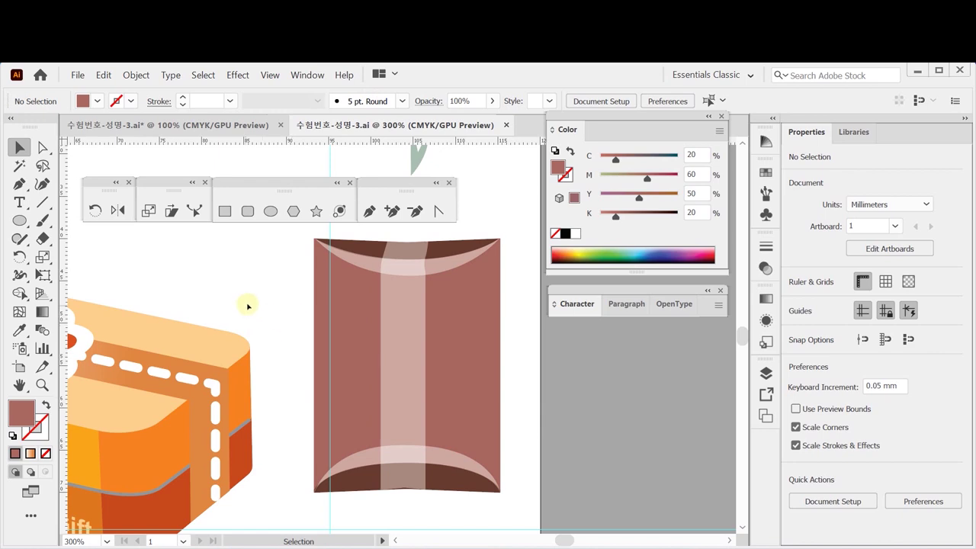
Step: Select the grouped brown package base and display the available fill swatches
{"action": "left_click", "coordinate": [349, 329]}
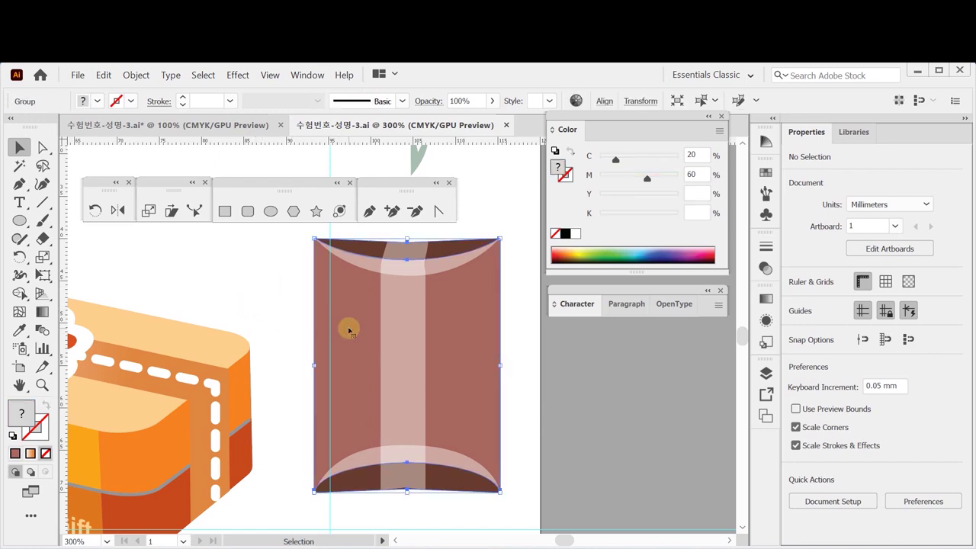
{"action": "key", "text": "a"}
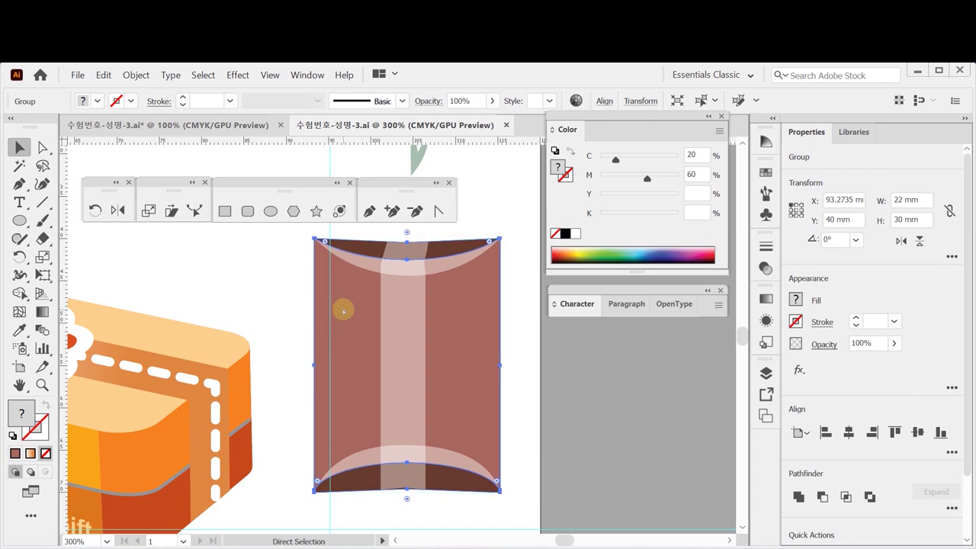
{"action": "key", "text": "ctrl"}
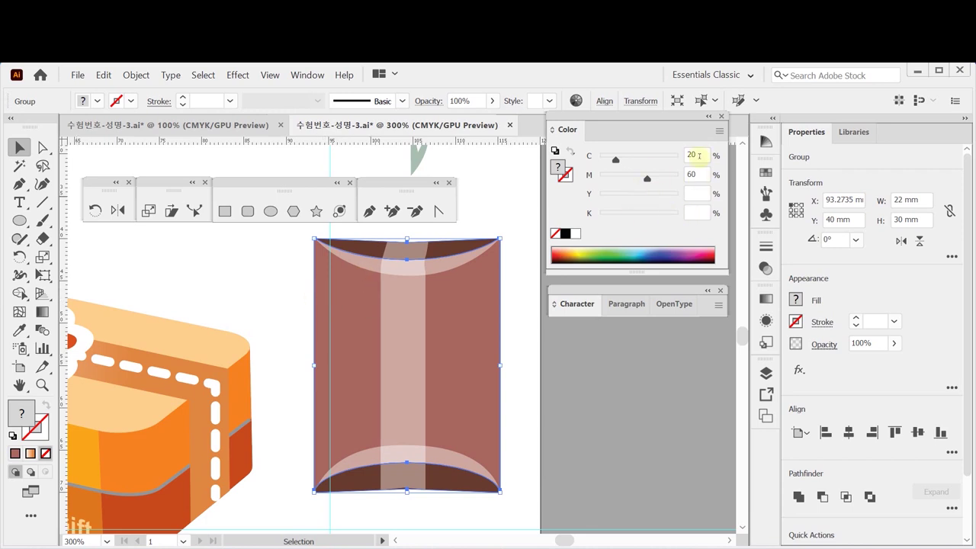
{"action": "left_click", "coordinate": [765, 172]}
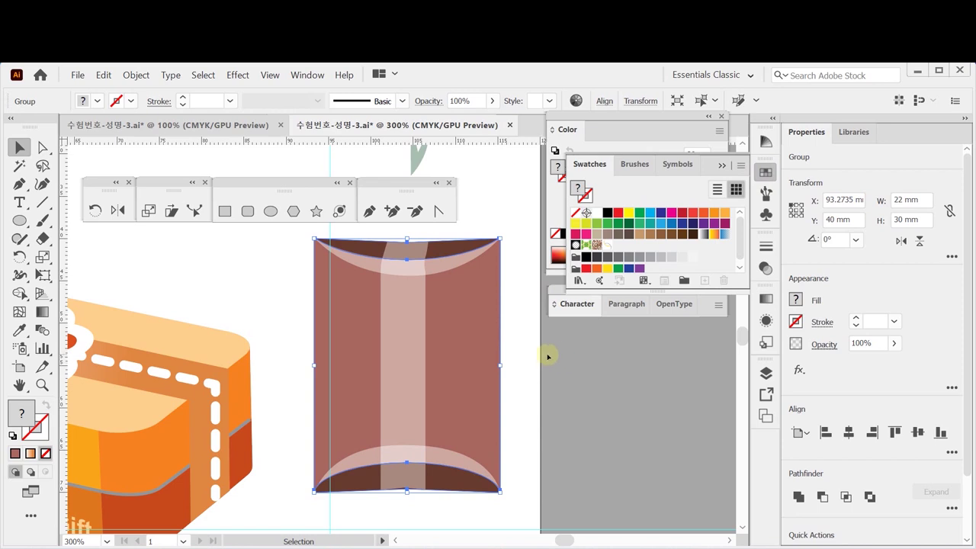
{"action": "left_click", "coordinate": [530, 405]}
{"action": "double_click", "coordinate": [478, 369]}
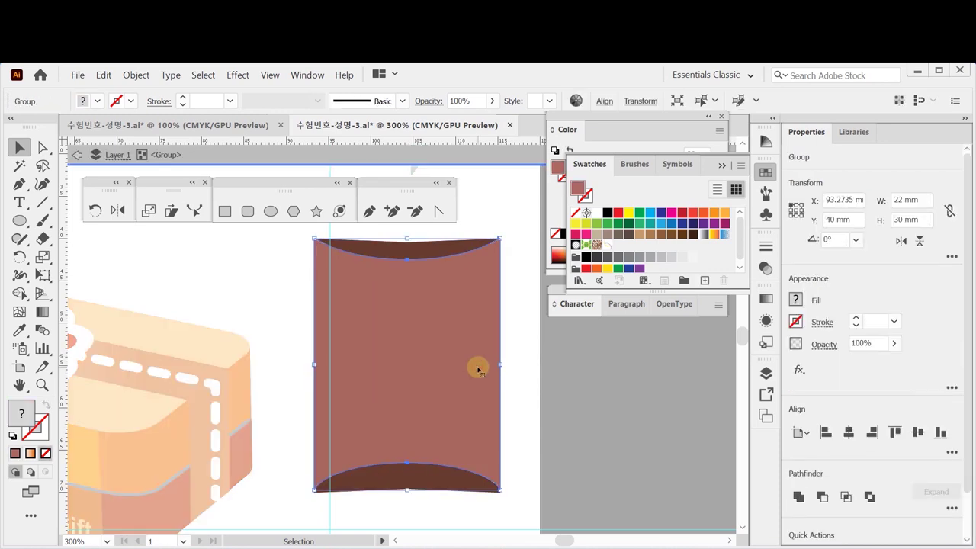
{"action": "left_click", "coordinate": [479, 369]}
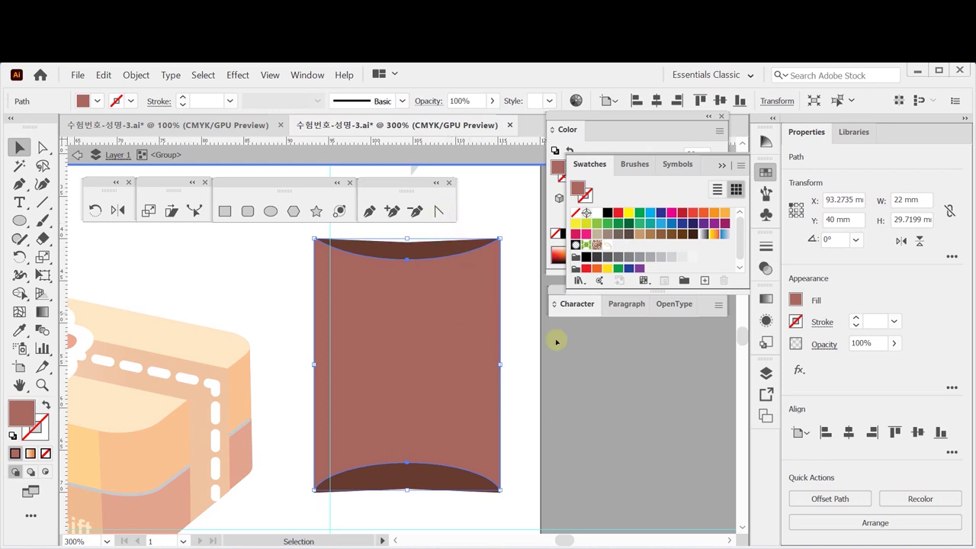
{"action": "double_click", "coordinate": [443, 322]}
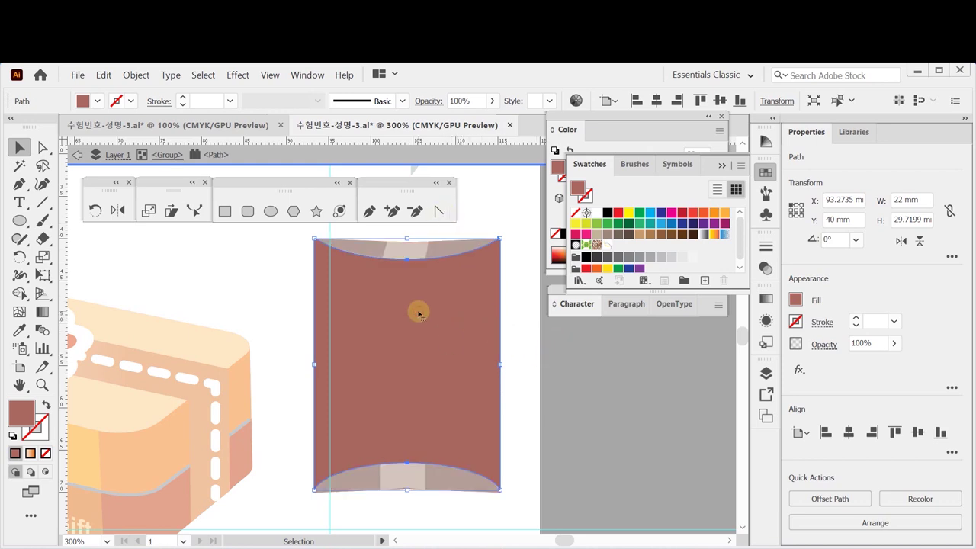
{"action": "double_click", "coordinate": [534, 379]}
{"action": "left_click", "coordinate": [457, 308]}
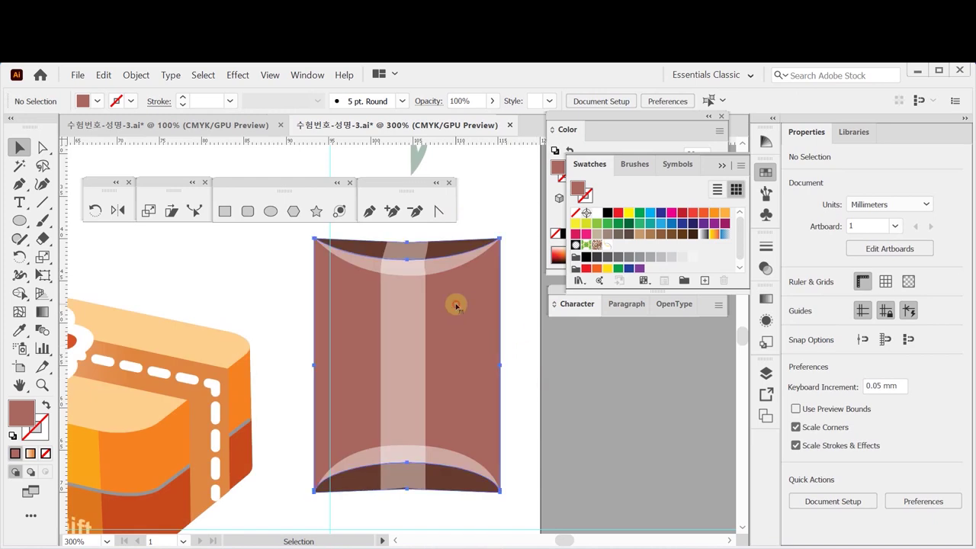
Step: Isolate the package group and fill the front copy of its brown main panel with the yellow-and-green leaf pattern swatch
{"action": "double_click", "coordinate": [457, 309]}
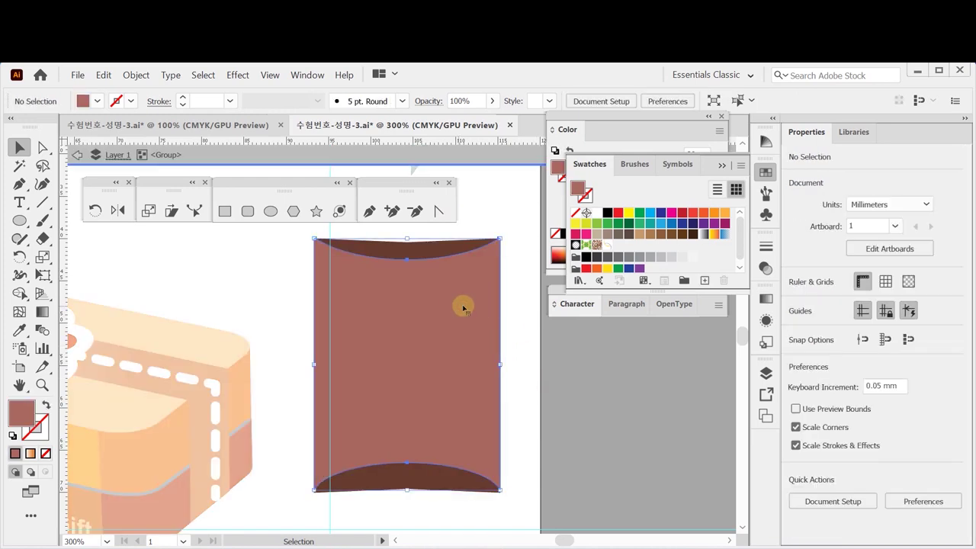
{"action": "left_click", "coordinate": [462, 306]}
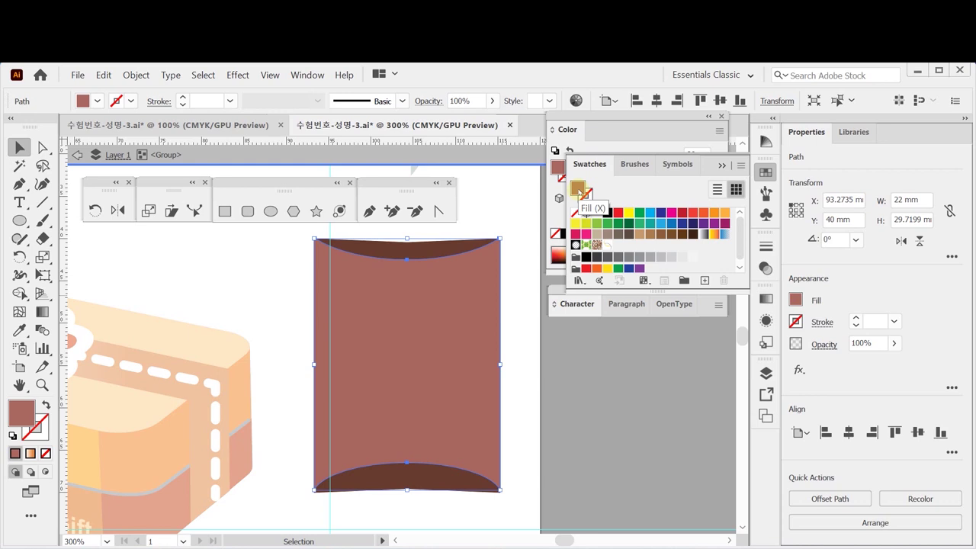
{"action": "left_click", "coordinate": [607, 244]}
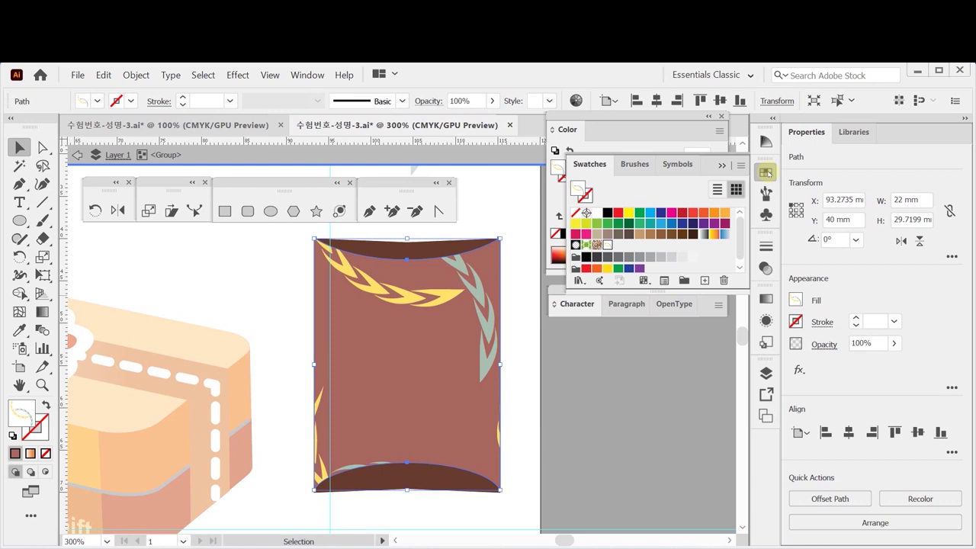
{"action": "left_click", "coordinate": [767, 172]}
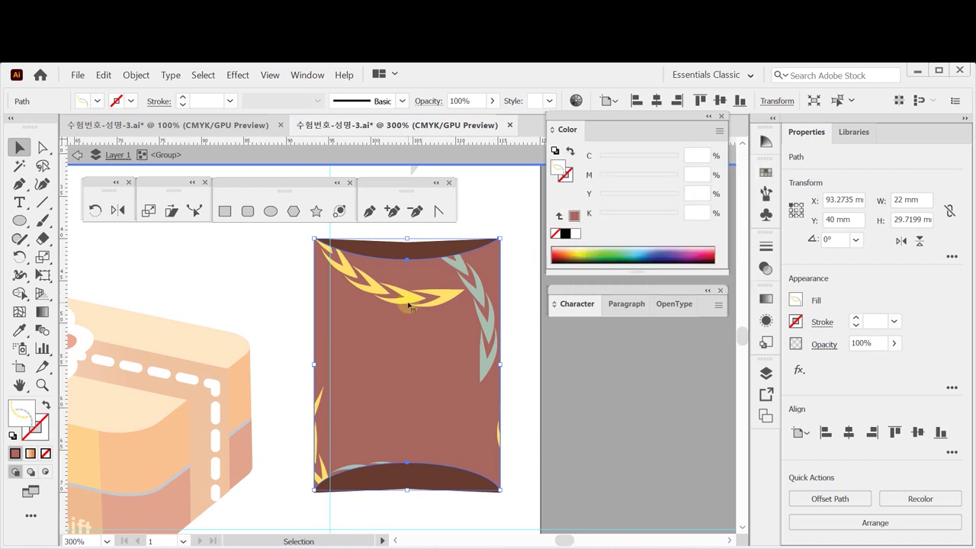
{"action": "left_click", "coordinate": [293, 211]}
{"action": "double_click", "coordinate": [149, 209]}
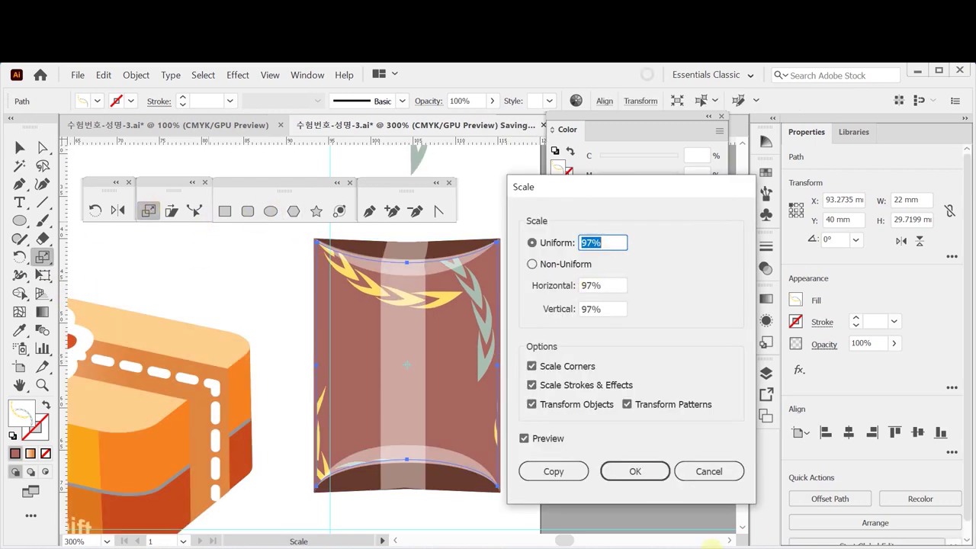
{"action": "left_click", "coordinate": [709, 472]}
{"action": "left_click", "coordinate": [20, 147]}
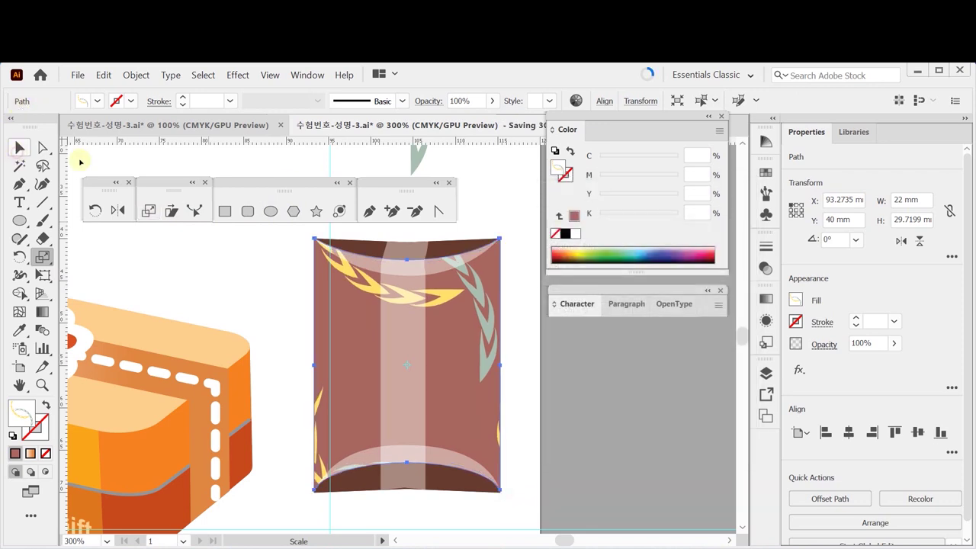
Step: Isolate the patterned panel's group and set its Scale options to uniform 30%, with Transform Objects off and Transform Patterns on
{"action": "double_click", "coordinate": [466, 371]}
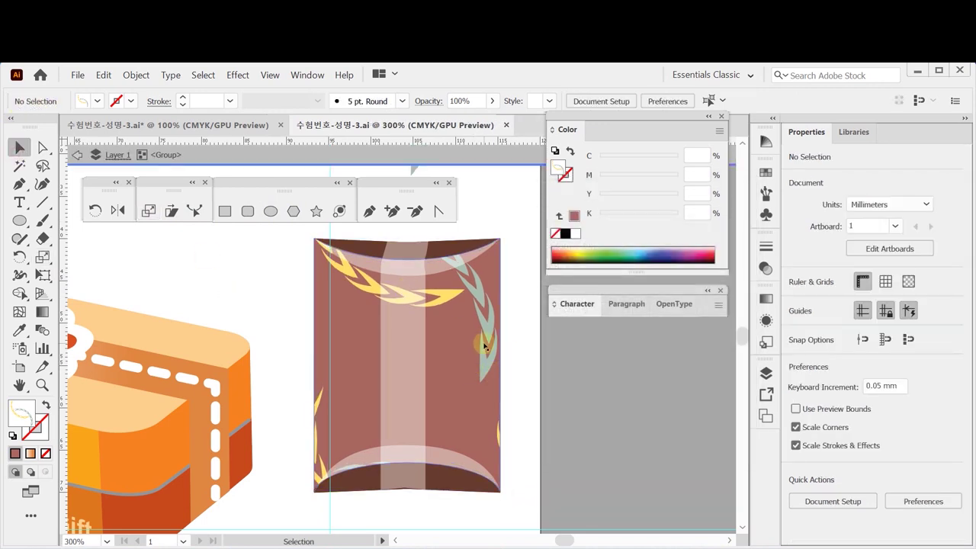
{"action": "left_click", "coordinate": [483, 344]}
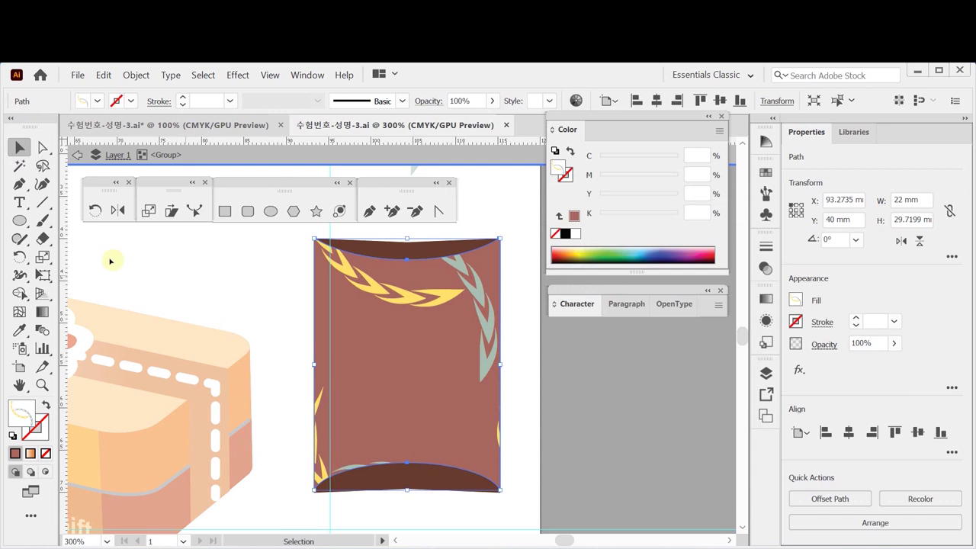
{"action": "double_click", "coordinate": [148, 211]}
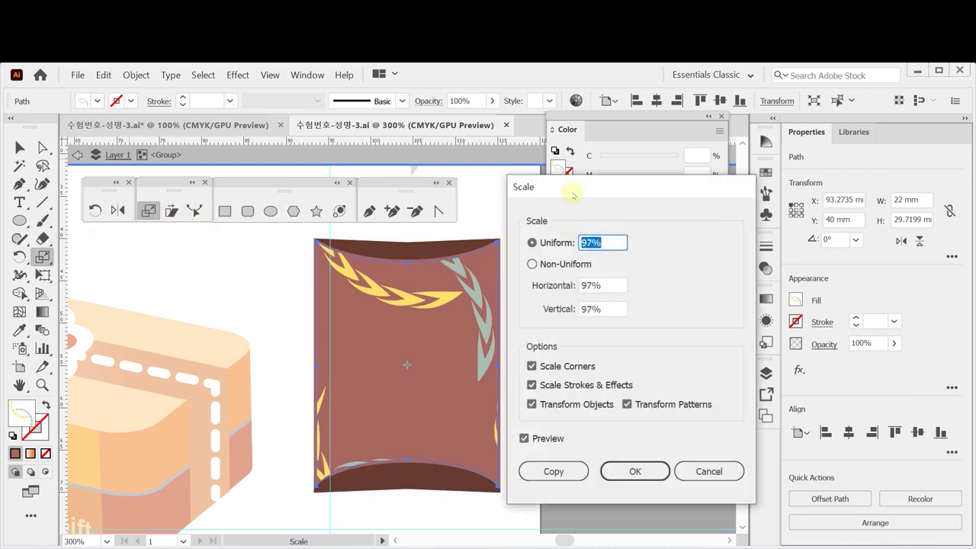
{"action": "type", "text": "30"}
{"action": "left_click", "coordinate": [573, 246]}
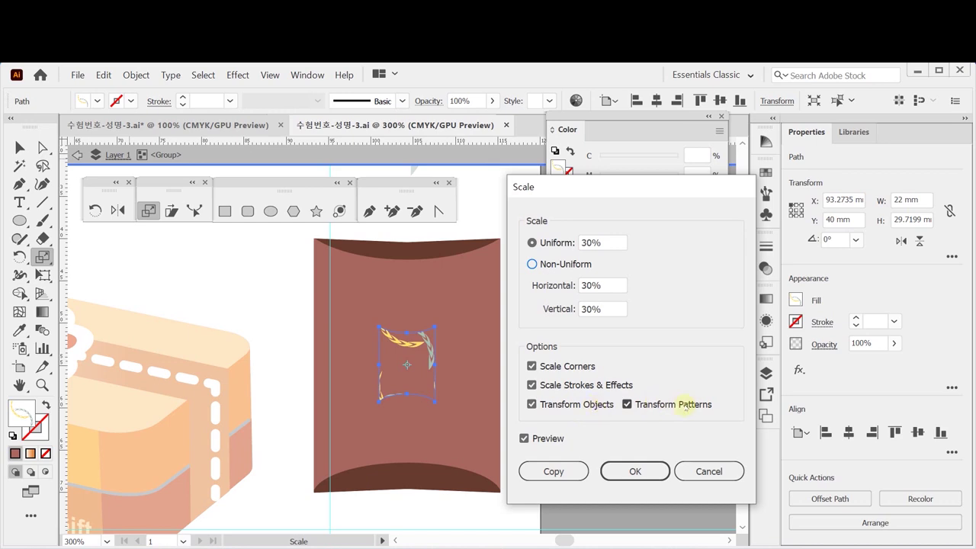
{"action": "left_click", "coordinate": [533, 404]}
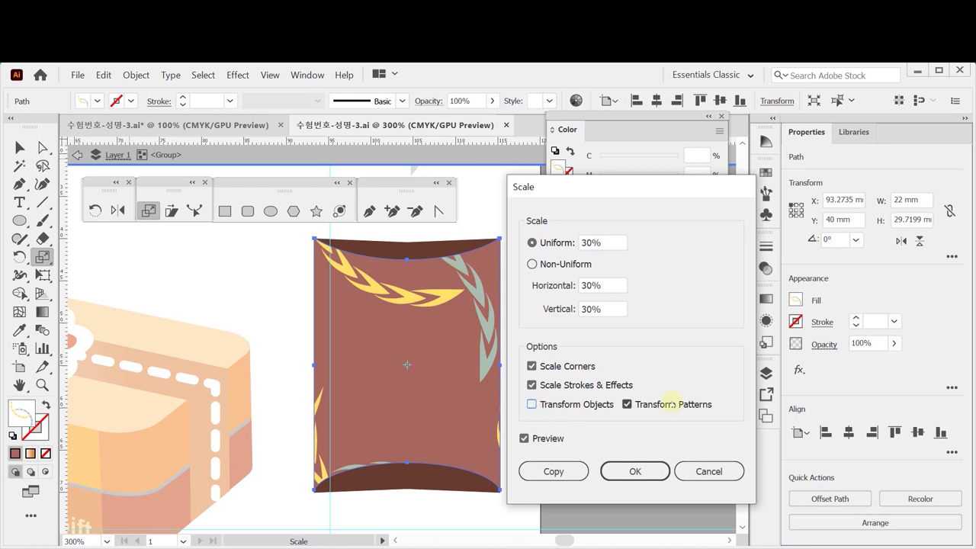
{"action": "left_click", "coordinate": [549, 438]}
{"action": "left_click", "coordinate": [549, 438]}
{"action": "left_click", "coordinate": [549, 439]}
{"action": "left_click", "coordinate": [549, 439]}
{"action": "key", "text": "Return"}
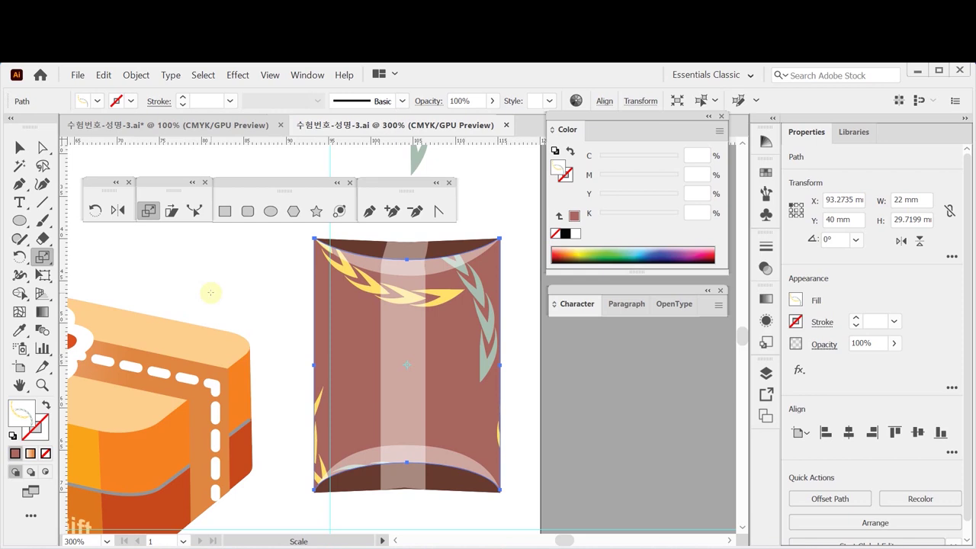
Step: Reselect the patterned panel inside the package group and scale only its leaf pattern uniformly to 30%
{"action": "left_click", "coordinate": [19, 147]}
{"action": "left_click", "coordinate": [263, 270]}
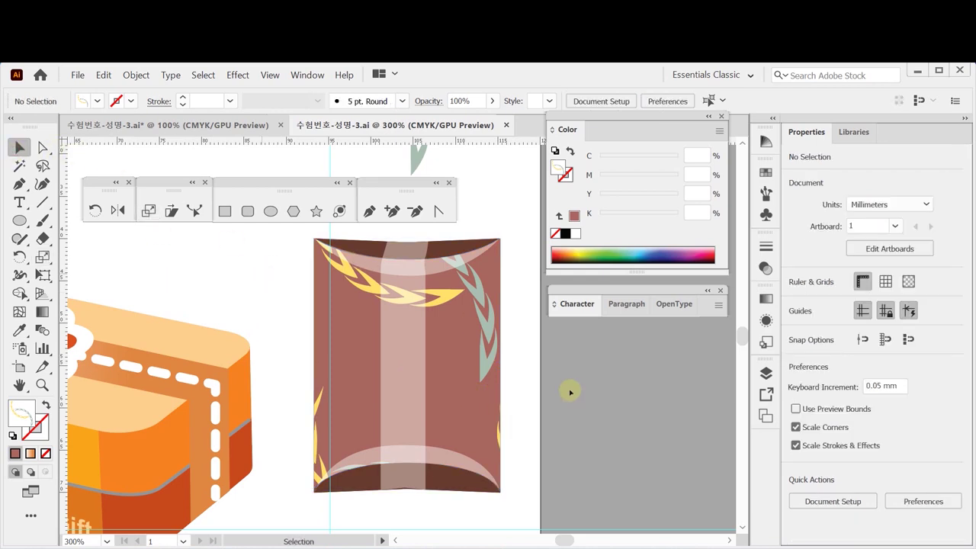
{"action": "double_click", "coordinate": [469, 370]}
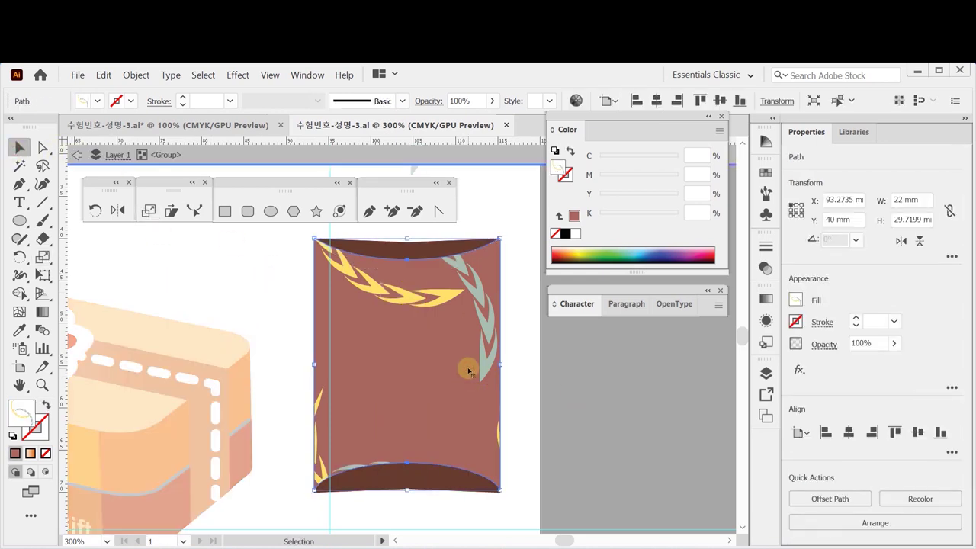
{"action": "left_click", "coordinate": [149, 212]}
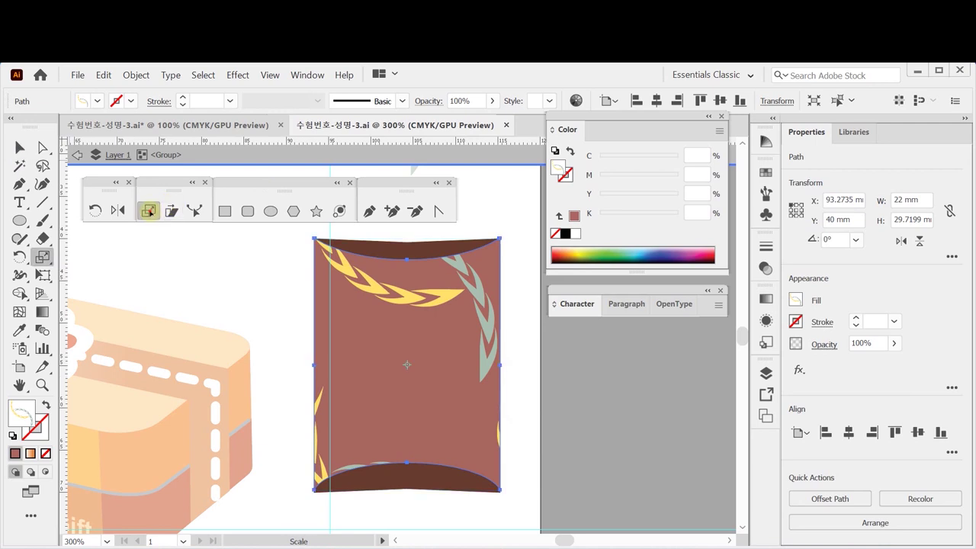
{"action": "key", "text": "Return"}
{"action": "left_click_drag", "start_coordinate": [591, 192], "coordinate": [592, 192]}
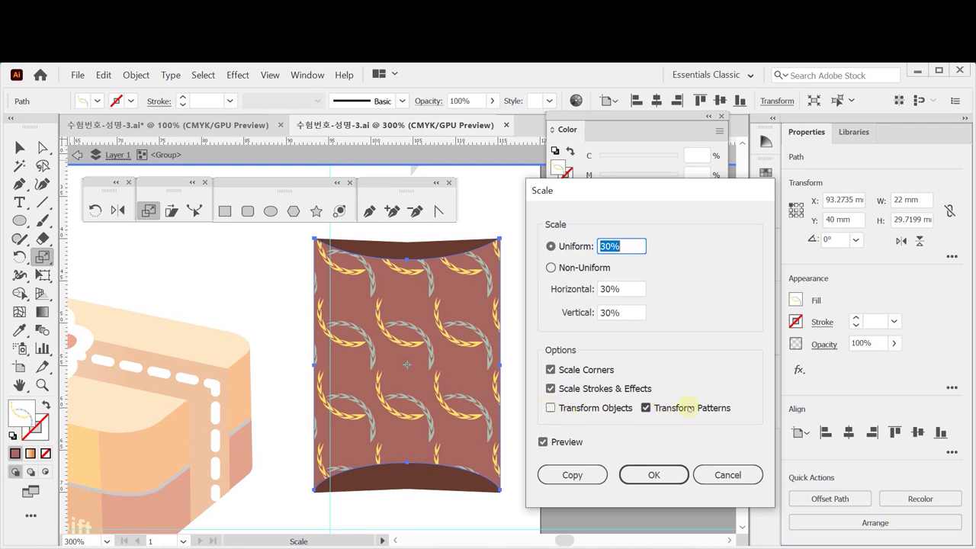
{"action": "left_click", "coordinate": [653, 473]}
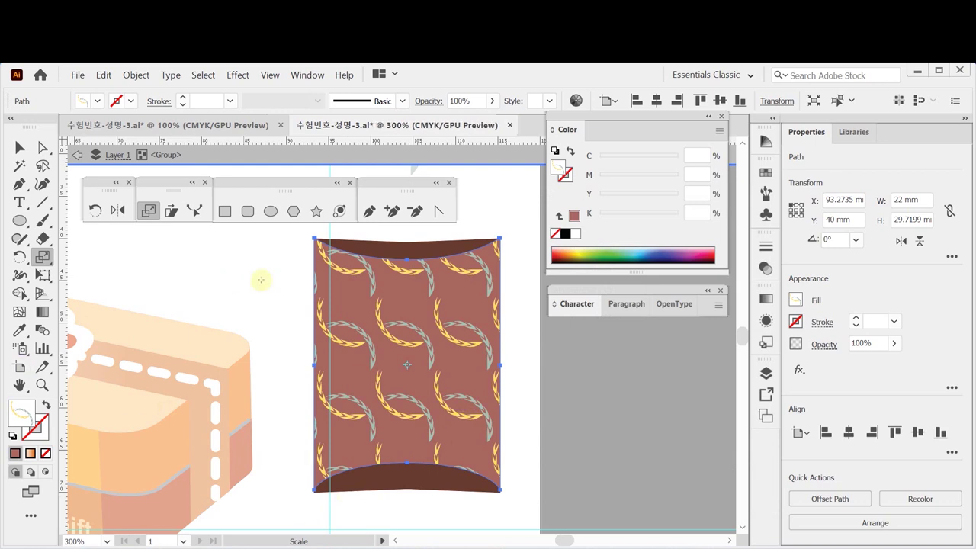
Step: Rotate only the panel's leaf pattern by 15°, leaving object transformation off
{"action": "left_click", "coordinate": [95, 210]}
{"action": "left_click", "coordinate": [505, 338], "text": "alt"}
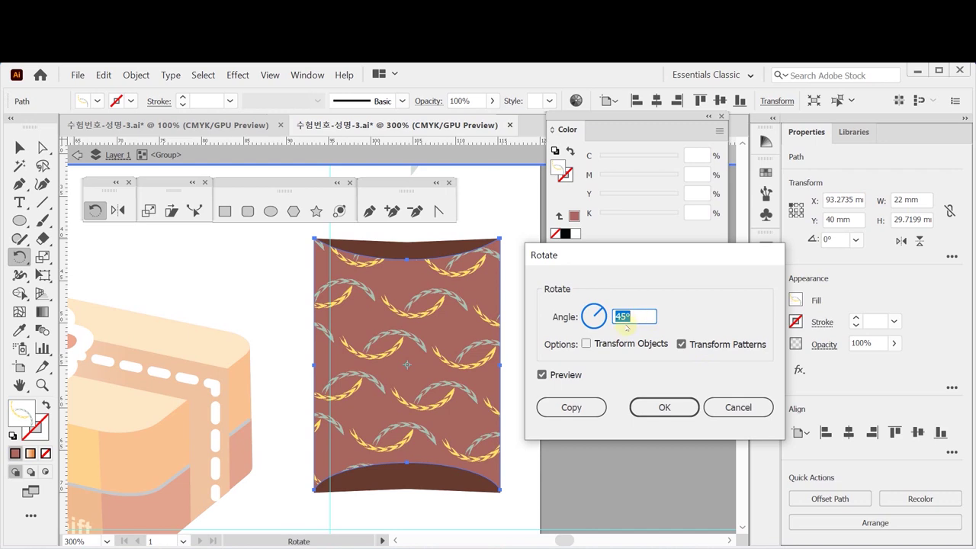
{"action": "type", "text": "15"}
{"action": "left_click", "coordinate": [650, 408]}
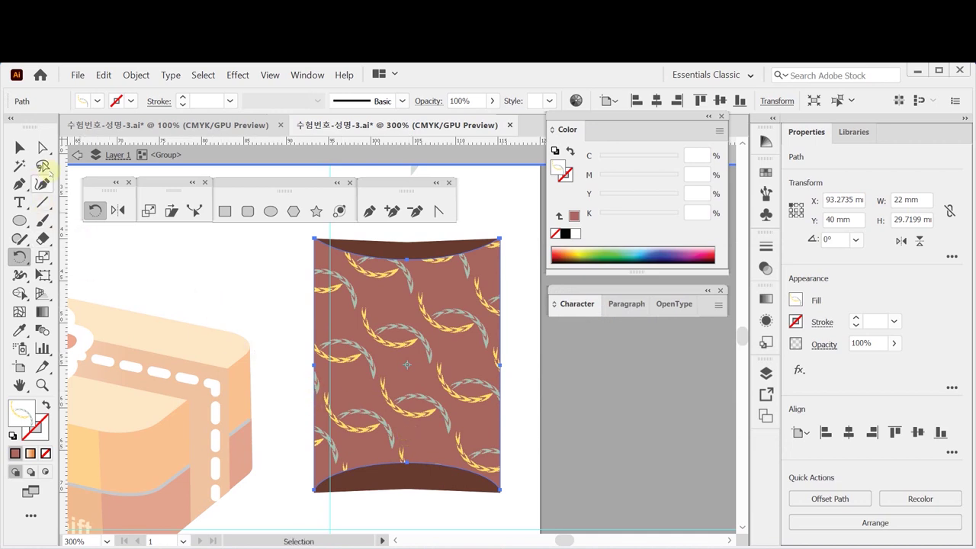
Step: Preview a pattern-only move of the leaf fill by 0 mm horizontally and 3 mm vertically
{"action": "left_click", "coordinate": [43, 149]}
{"action": "double_click", "coordinate": [44, 149]}
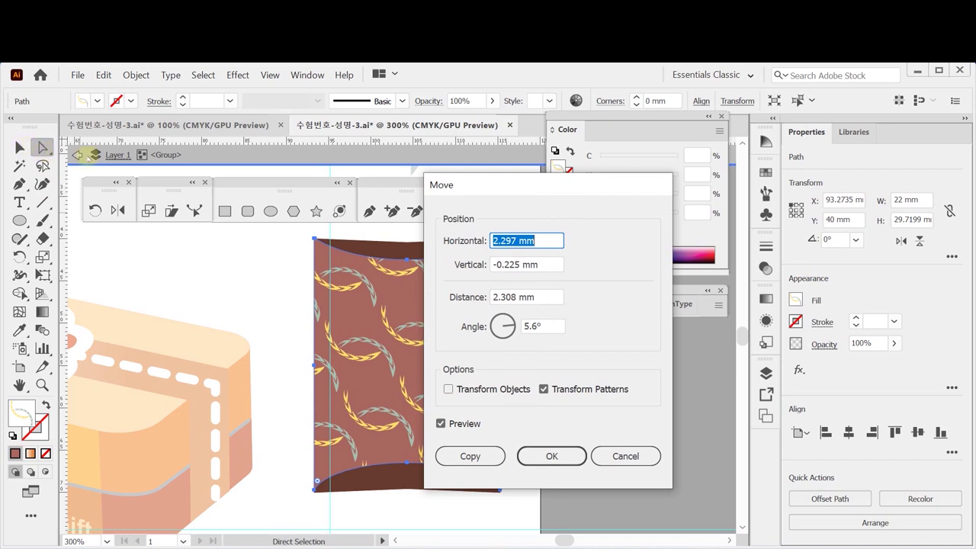
{"action": "left_click_drag", "start_coordinate": [461, 191], "coordinate": [562, 200]}
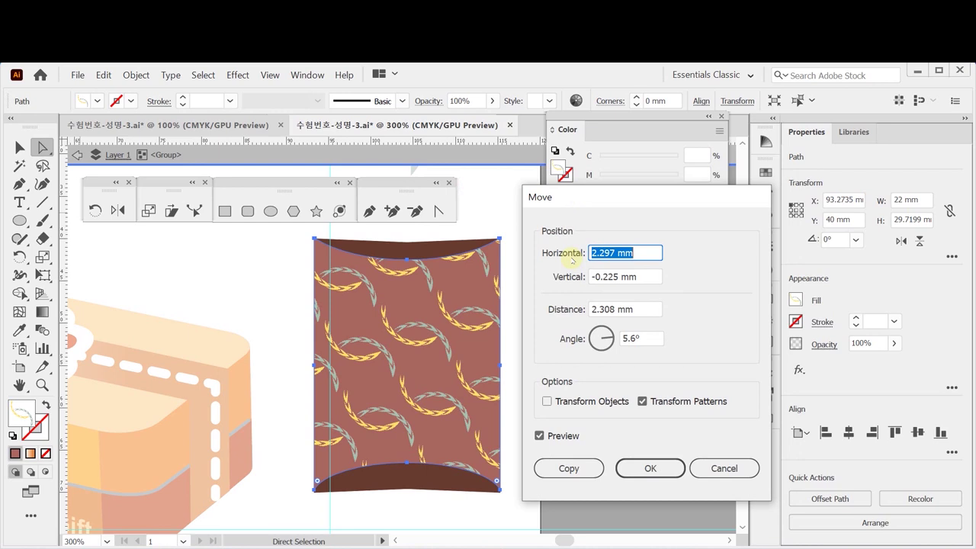
{"action": "type", "text": "0"}
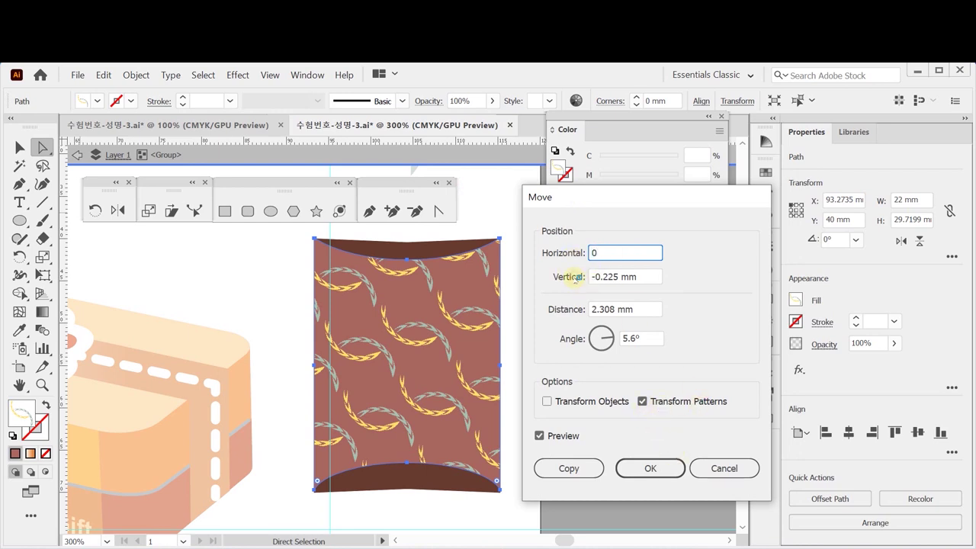
{"action": "key", "text": "Tab"}
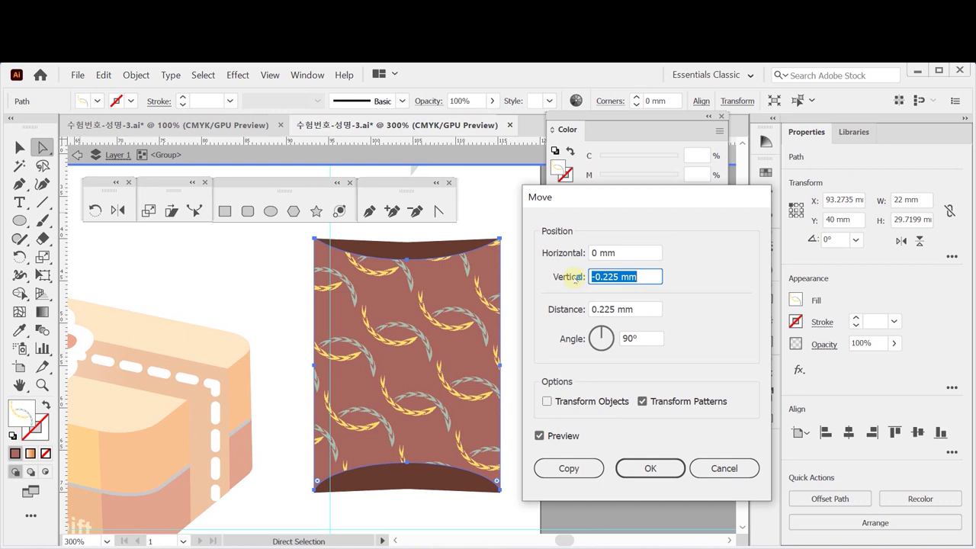
{"action": "type", "text": "3"}
{"action": "key", "text": "Tab"}
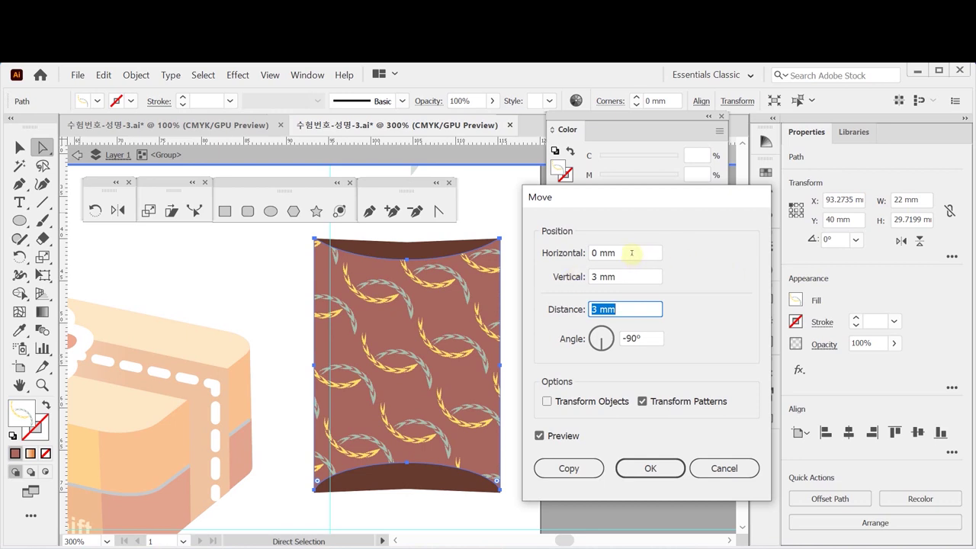
Step: Shift only the panel's leaf pattern by -2 mm horizontally and 2.5 mm vertically
{"action": "left_click", "coordinate": [631, 254]}
{"action": "type", "text": "1"}
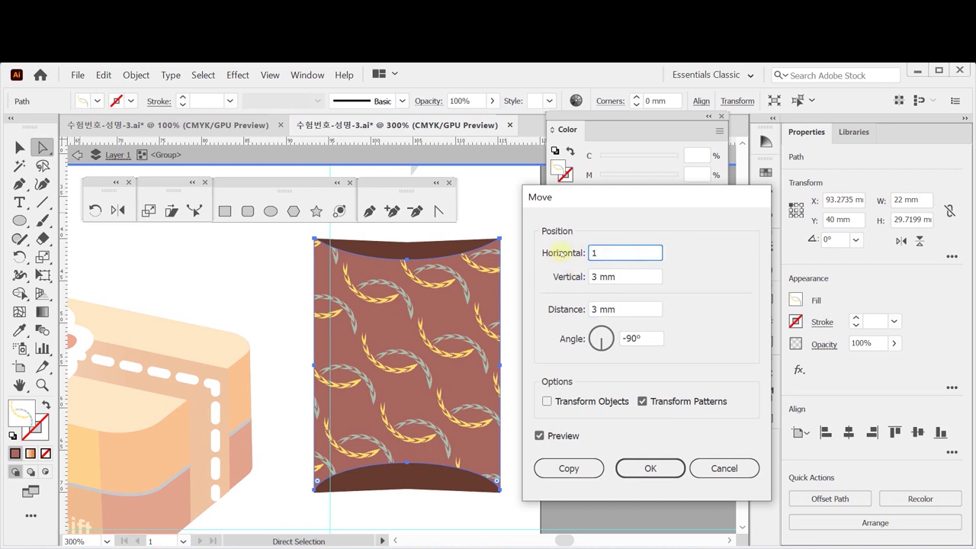
{"action": "key", "text": "Tab"}
{"action": "left_click", "coordinate": [594, 253]}
{"action": "left_click_drag", "start_coordinate": [603, 253], "coordinate": [579, 254]}
{"action": "type", "text": "-2"}
{"action": "key", "text": "Tab"}
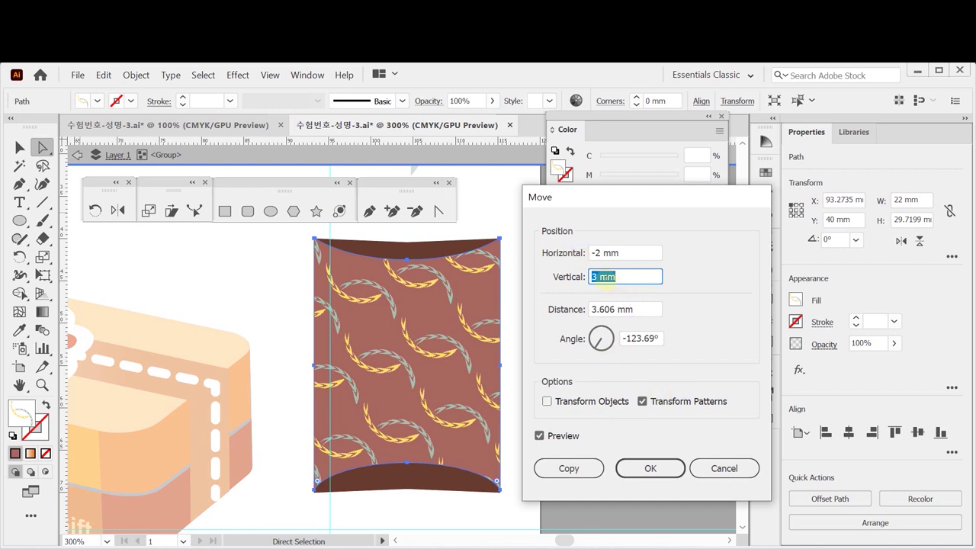
{"action": "type", "text": "2.5"}
{"action": "key", "text": "Return"}
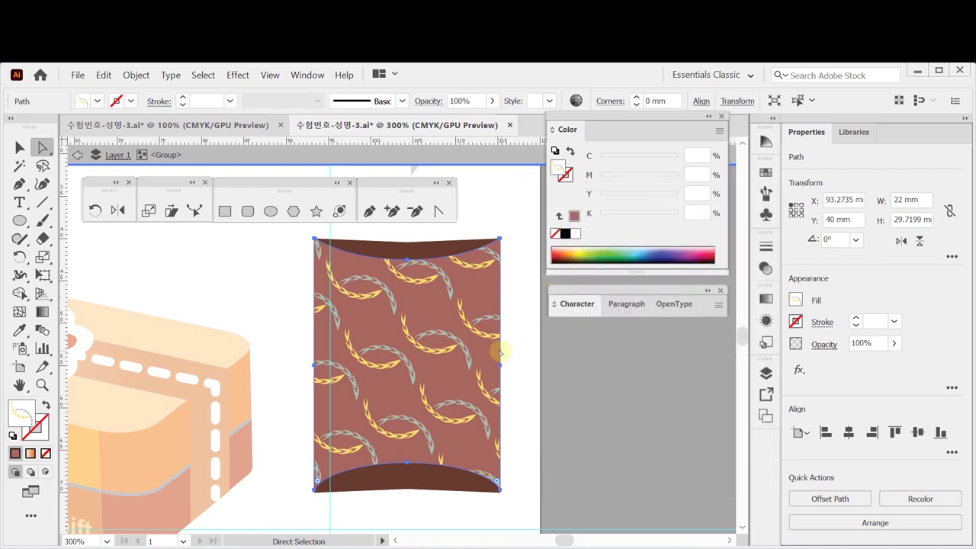
Step: Save the document and place a duplicate of the whole brown package about 14 mm right and 8 mm down, overlapping the original
{"action": "key", "text": "ctrl"}
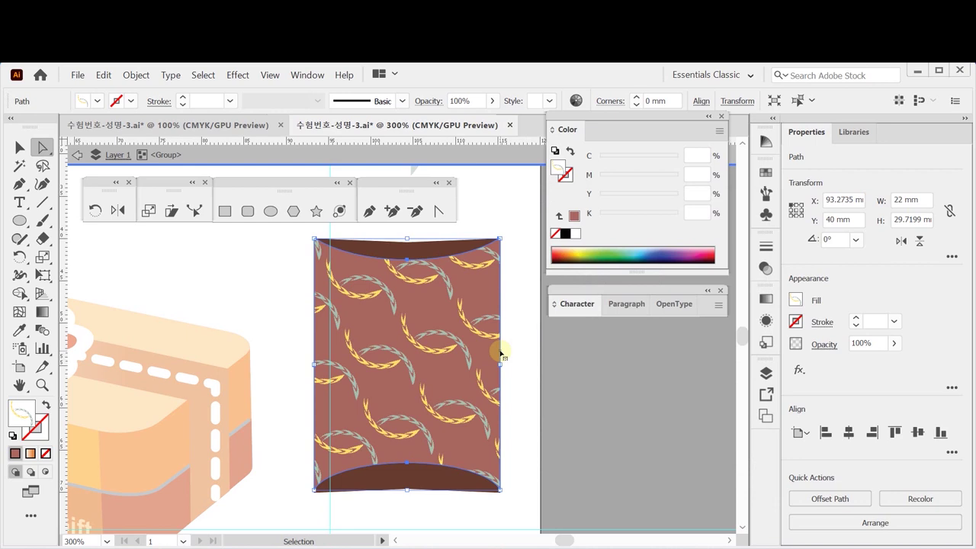
{"action": "key", "text": "ctrl+s"}
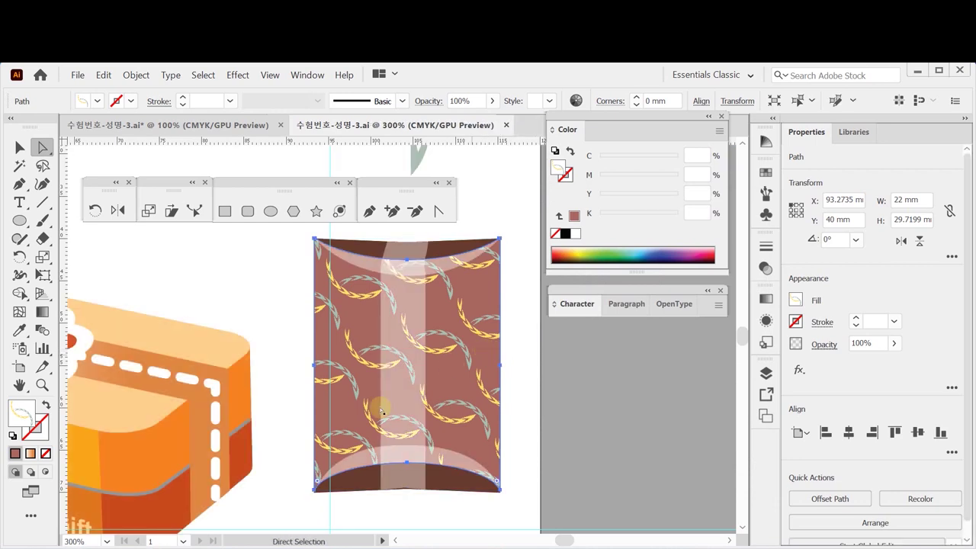
{"action": "mouse_move", "coordinate": [196, 528]}
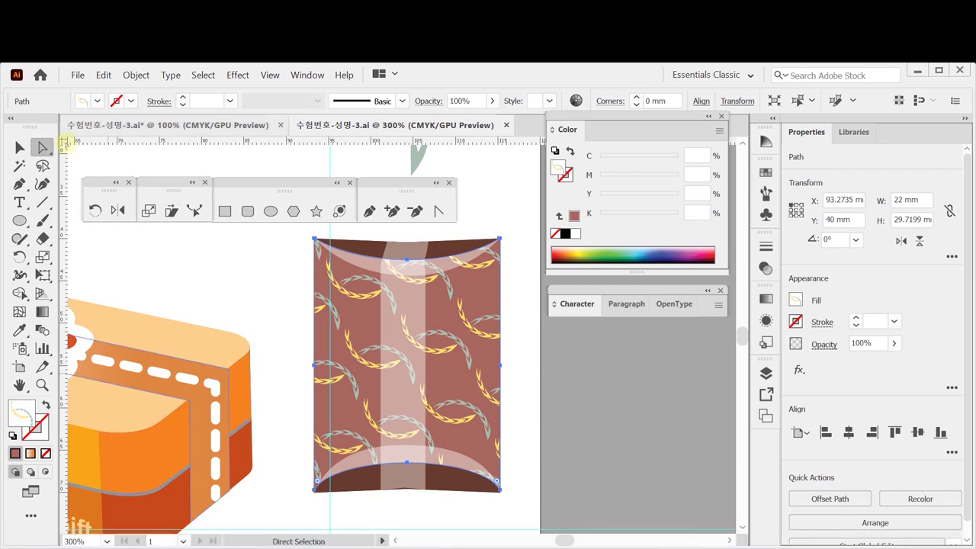
{"action": "left_click", "coordinate": [19, 147]}
{"action": "left_click_drag", "start_coordinate": [285, 257], "coordinate": [551, 492]}
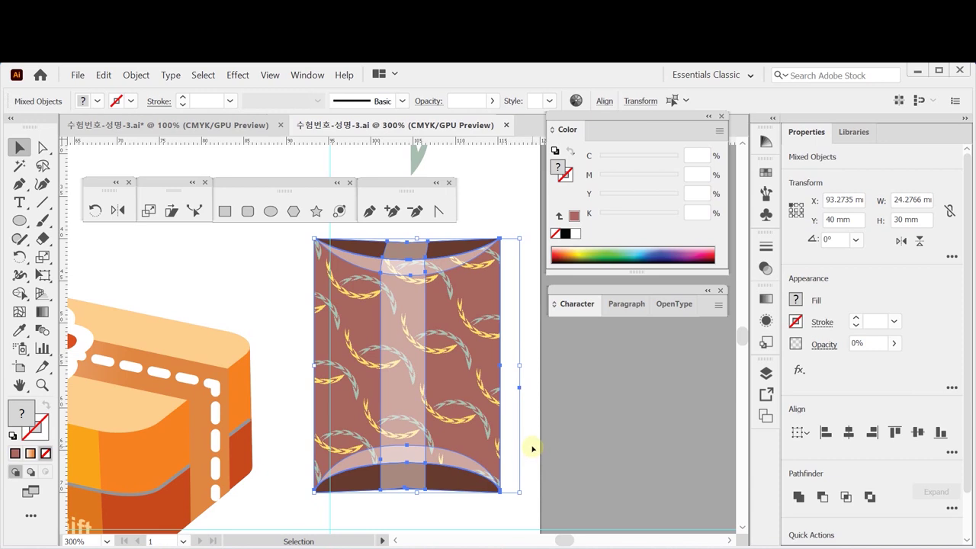
{"action": "left_click_drag", "start_coordinate": [294, 246], "coordinate": [497, 485]}
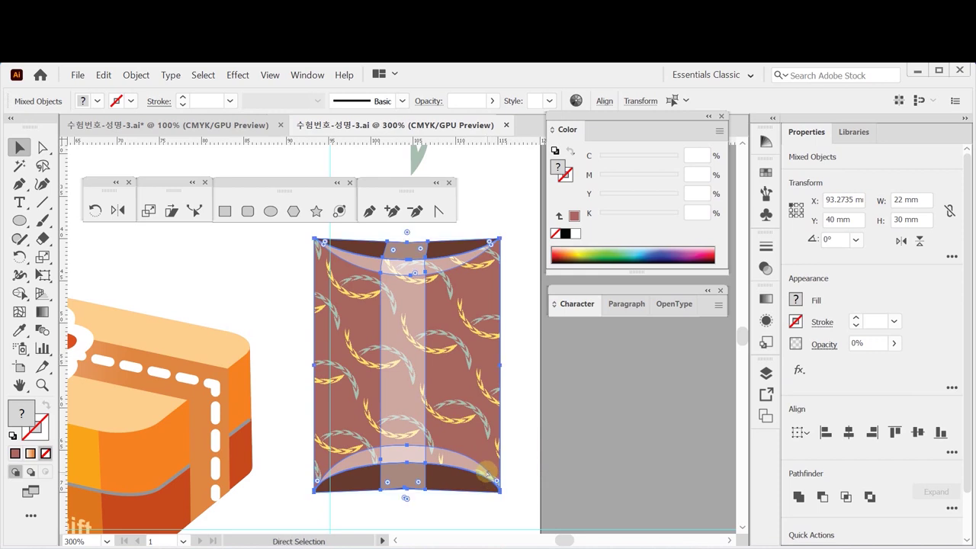
{"action": "left_click_drag", "start_coordinate": [473, 451], "coordinate": [370, 369]}
{"action": "left_click", "coordinate": [564, 425]}
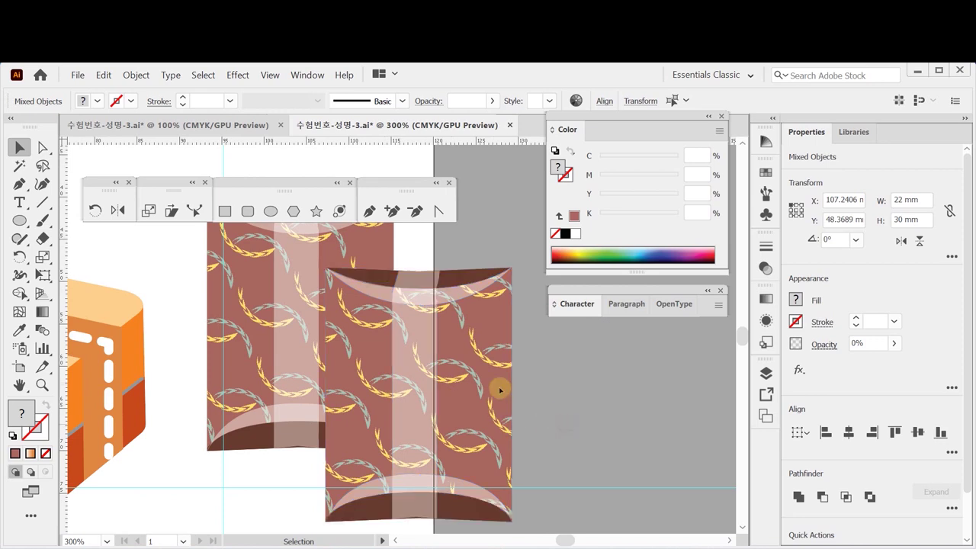
Step: Delete the leaf-patterned panel from inside the duplicate package's group
{"action": "double_click", "coordinate": [501, 391]}
{"action": "left_click", "coordinate": [493, 386]}
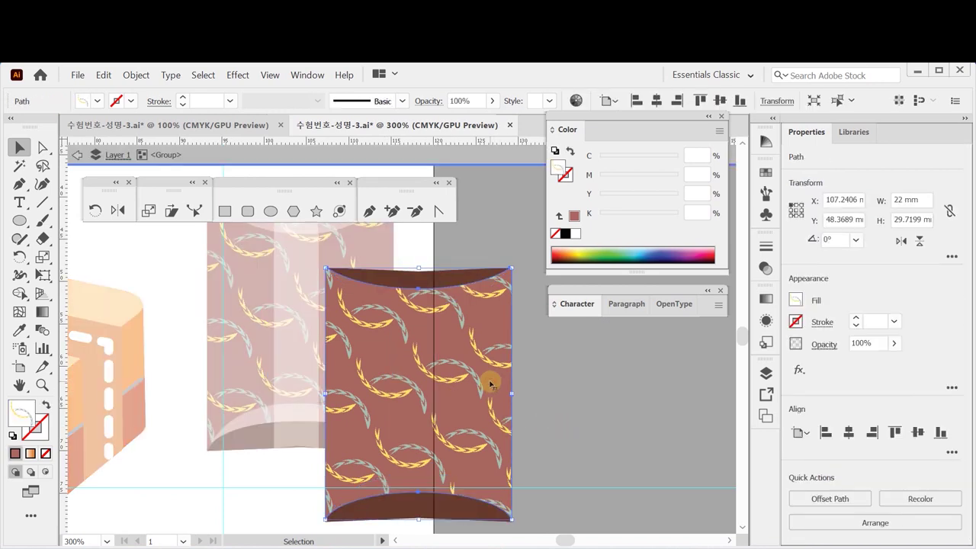
{"action": "key", "text": "Delete"}
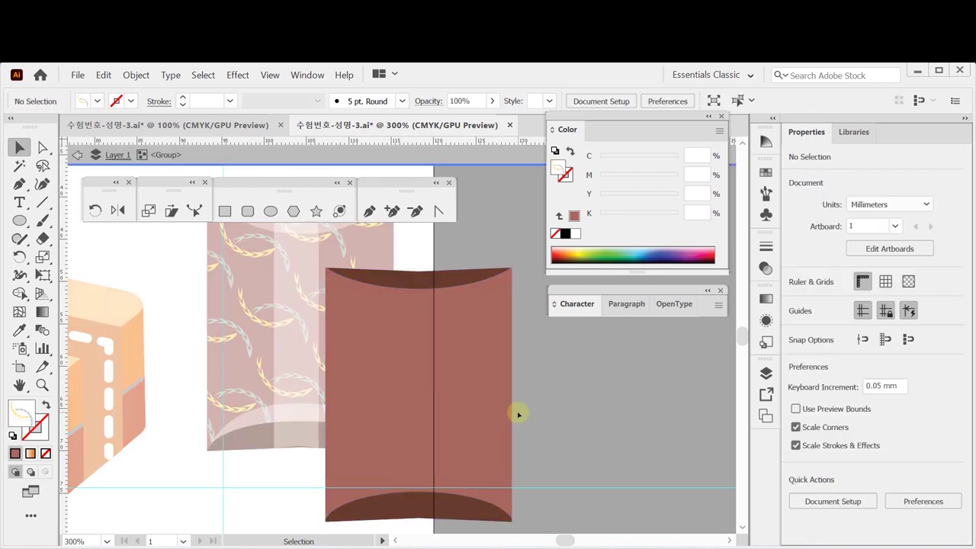
Step: Fill the duplicate package's plain body panel with C 90, M 80, Y 30, K 10
{"action": "left_click", "coordinate": [450, 356]}
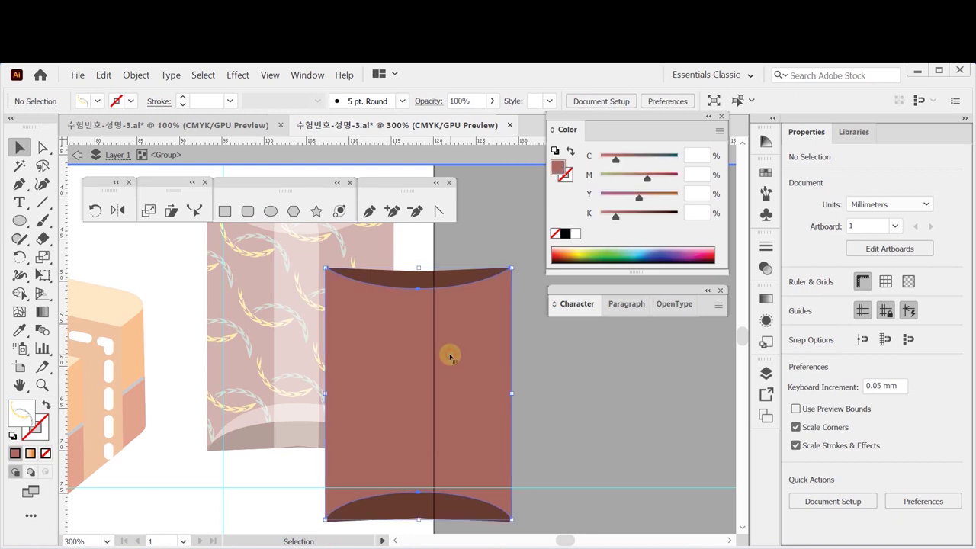
{"action": "left_click", "coordinate": [700, 157]}
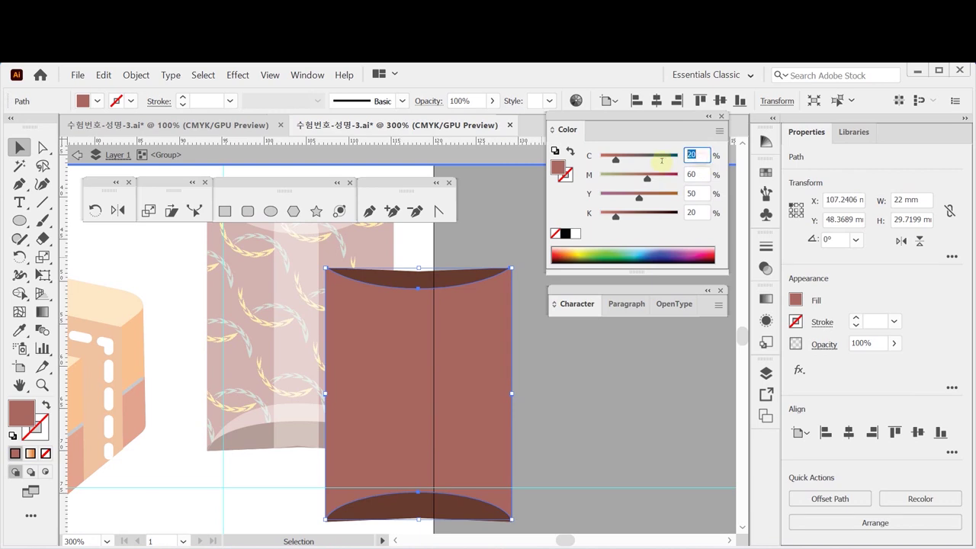
{"action": "type", "text": "90"}
{"action": "key", "text": "Tab"}
{"action": "type", "text": "80"}
{"action": "key", "text": "Tab"}
{"action": "type", "text": "30"}
{"action": "key", "text": "Tab"}
{"action": "type", "text": "1"}
{"action": "key", "text": "Tab"}
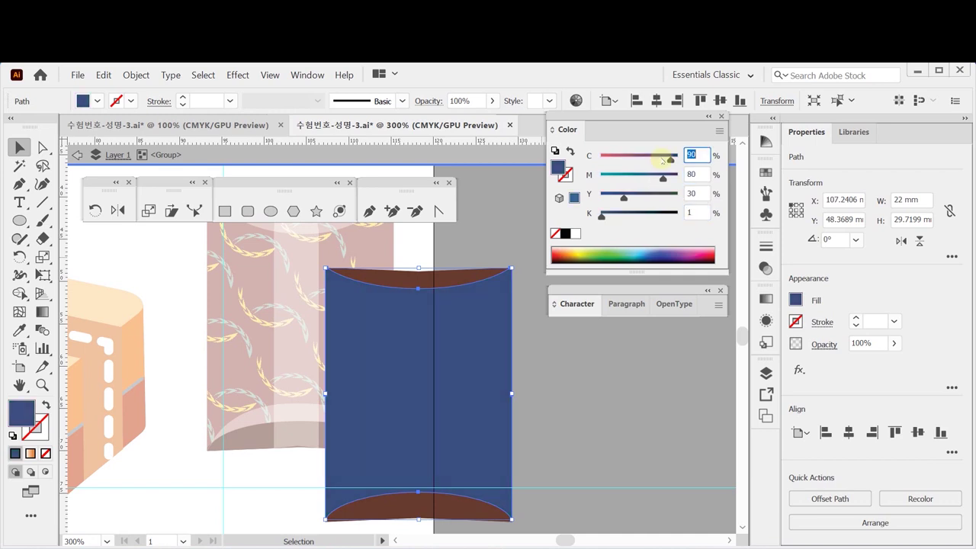
{"action": "key", "text": "Tab"}
{"action": "key", "text": "Tab"}
{"action": "key", "text": "Tab"}
{"action": "key", "text": "Tab"}
{"action": "key", "text": "Tab"}
{"action": "key", "text": "Tab"}
{"action": "key", "text": "Tab"}
{"action": "type", "text": "10"}
{"action": "key", "text": "Return"}
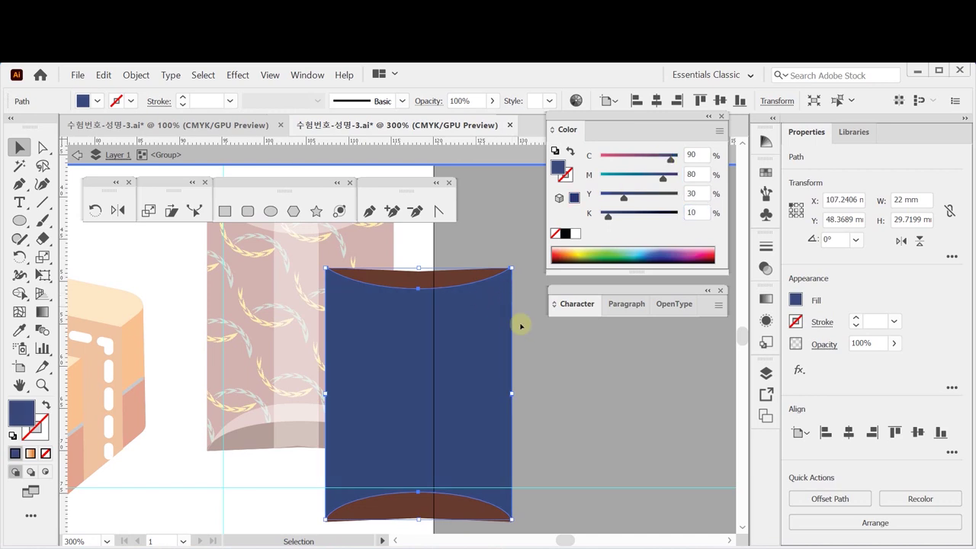
Step: Fill the duplicate package's upper and lower curved flaps with C 90, M 80, Y 30, K 50 and leave the group
{"action": "left_click", "coordinate": [458, 263]}
{"action": "left_click", "coordinate": [425, 506]}
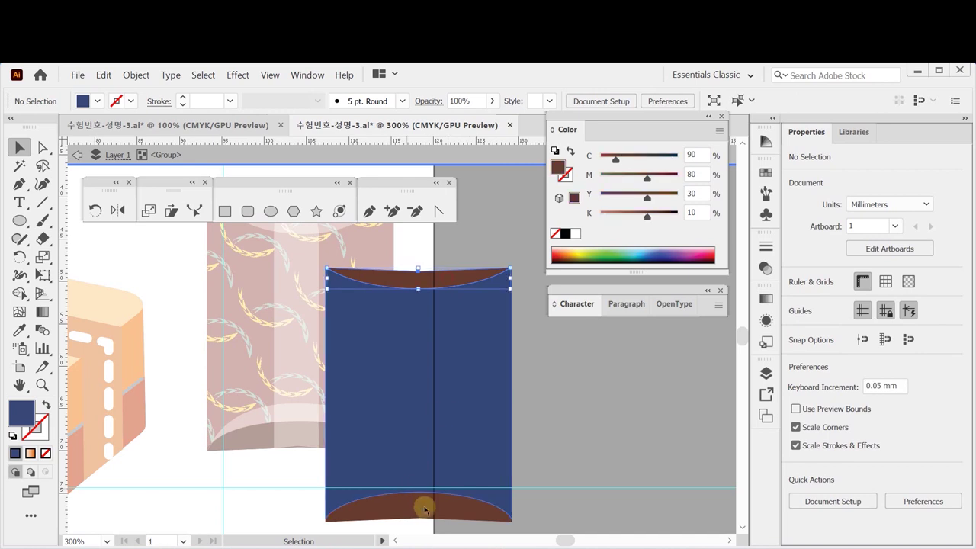
{"action": "left_click", "coordinate": [697, 154]}
{"action": "type", "text": "90"}
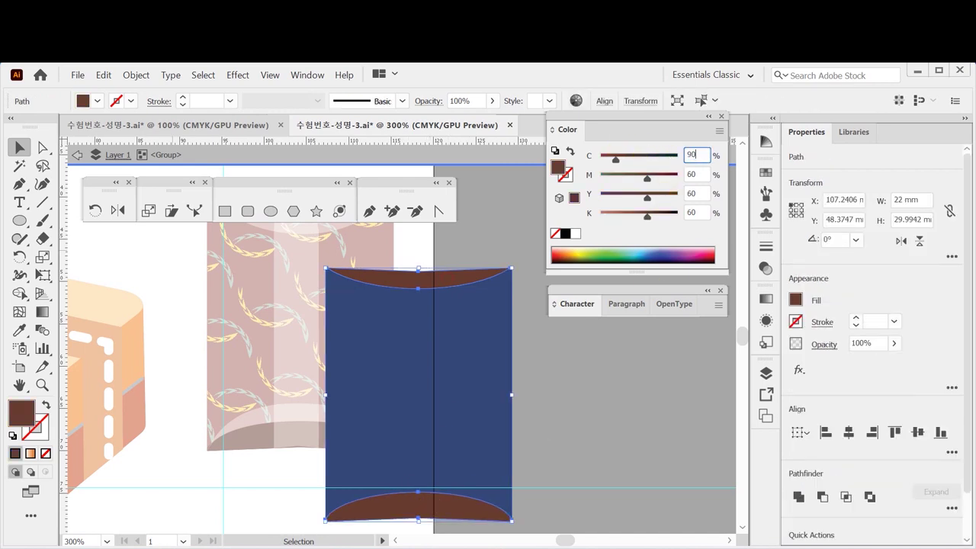
{"action": "key", "text": "Tab"}
{"action": "type", "text": "80"}
{"action": "key", "text": "Tab"}
{"action": "type", "text": "30"}
{"action": "key", "text": "Tab"}
{"action": "type", "text": "50"}
{"action": "key", "text": "Tab"}
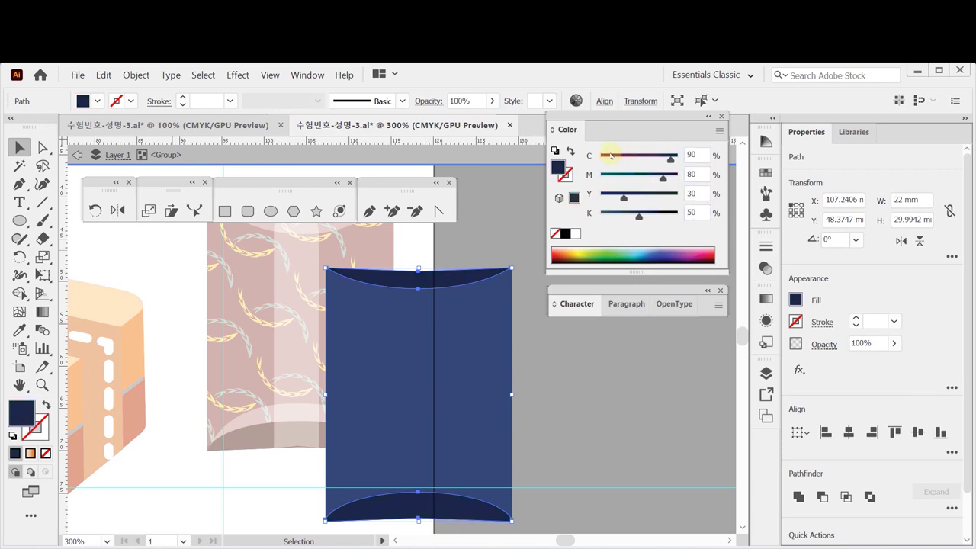
{"action": "double_click", "coordinate": [501, 184]}
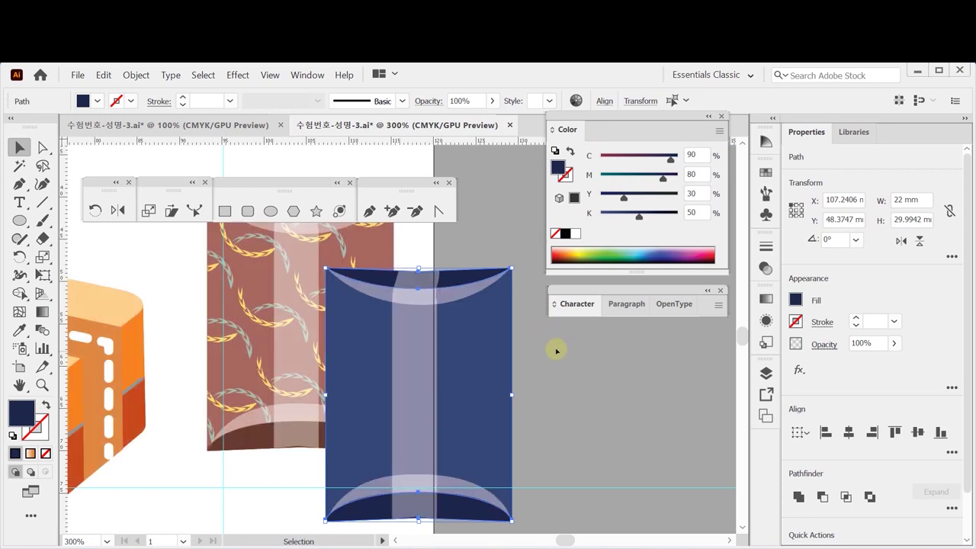
{"action": "left_click", "coordinate": [573, 404]}
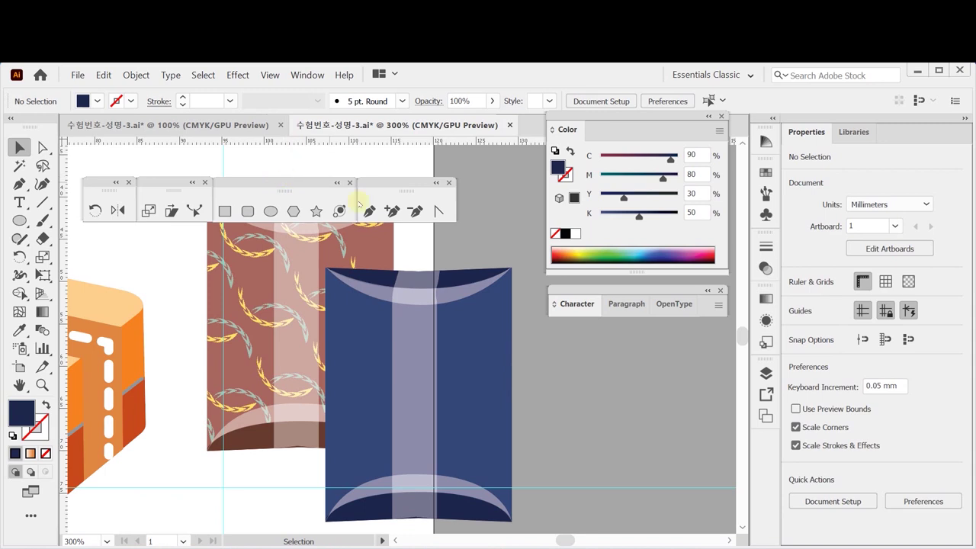
Step: Offset the translucent vertical band on the blue package inward by -1 mm
{"action": "left_click", "coordinate": [417, 364]}
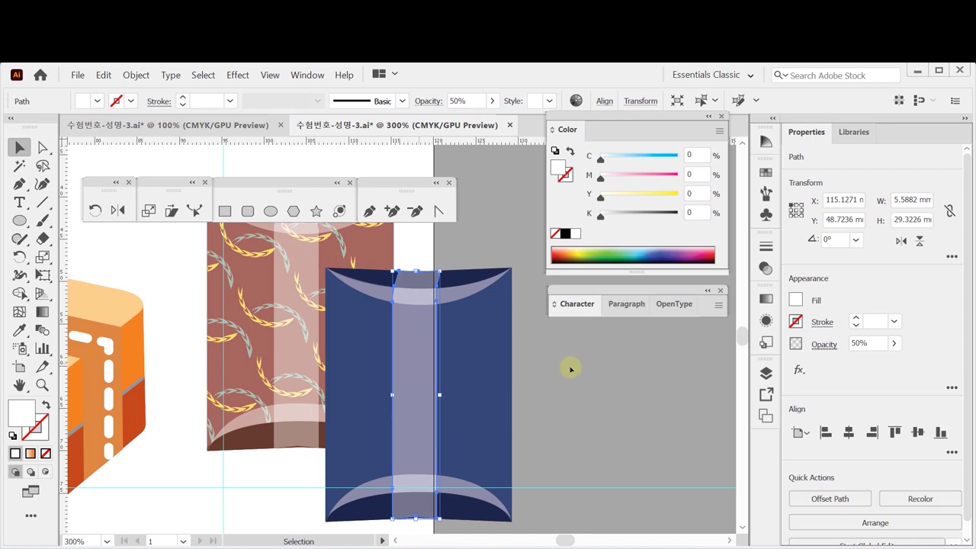
{"action": "left_click", "coordinate": [823, 501]}
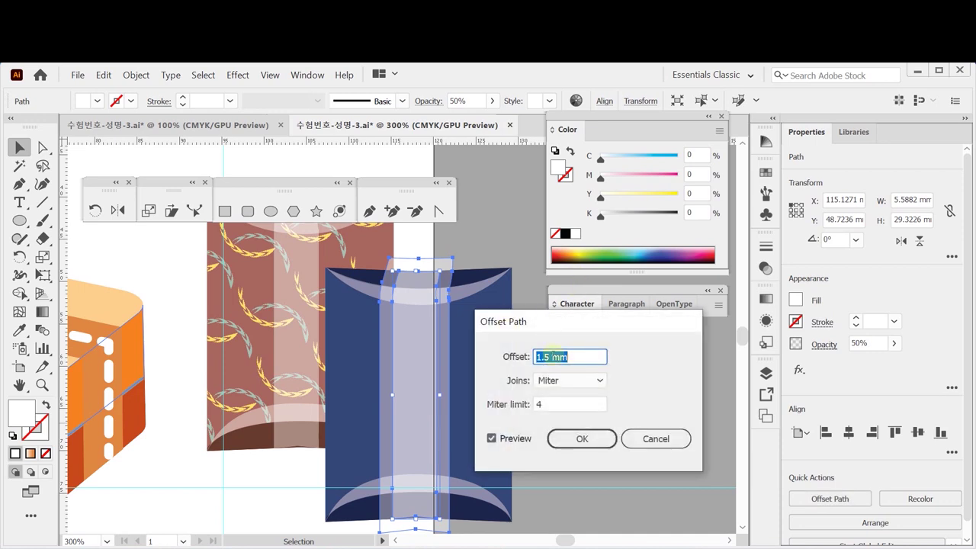
{"action": "type", "text": "-1"}
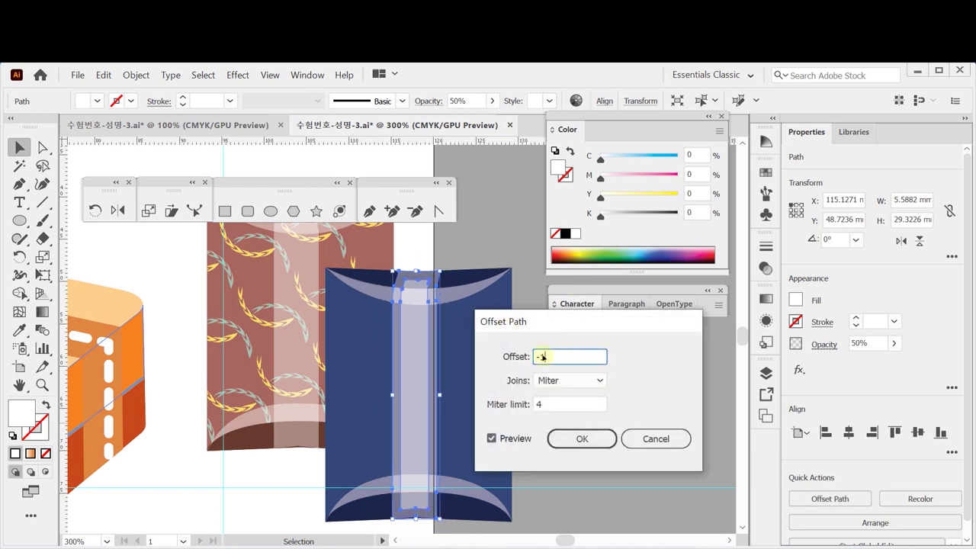
{"action": "key", "text": "Return"}
{"action": "left_click", "coordinate": [438, 325]}
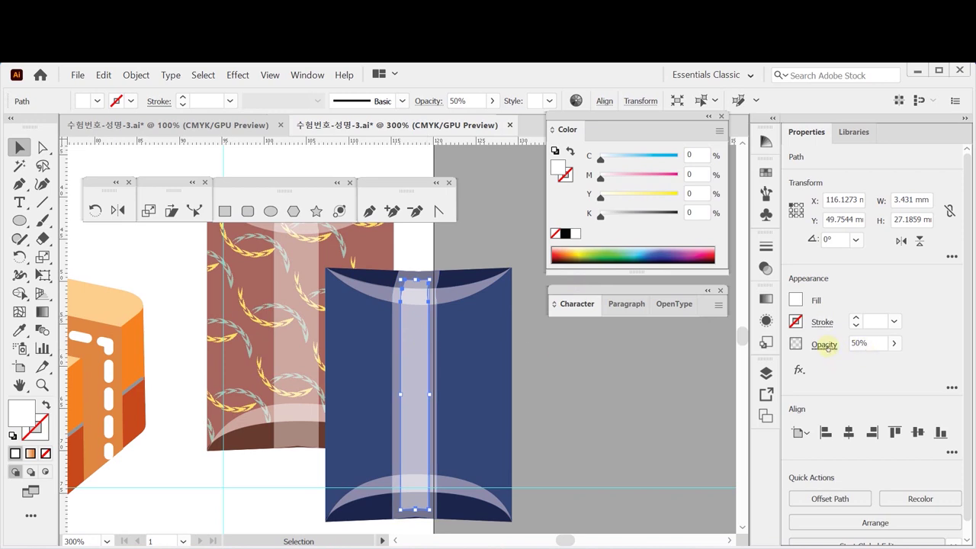
Step: Raise the inset band's opacity to 100% and swap its white fill to the stroke
{"action": "left_click", "coordinate": [893, 343]}
{"action": "left_click_drag", "start_coordinate": [864, 363], "coordinate": [915, 361]}
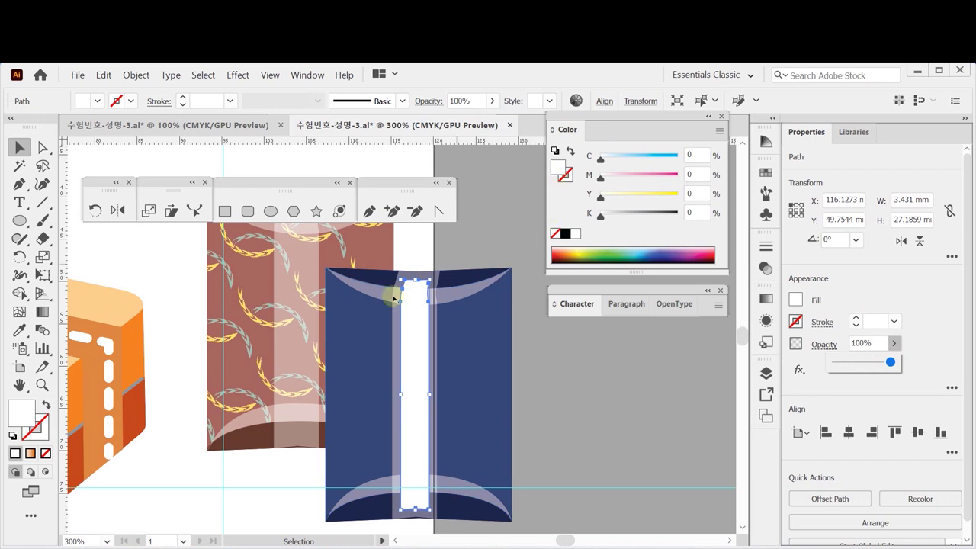
{"action": "left_click", "coordinate": [569, 151]}
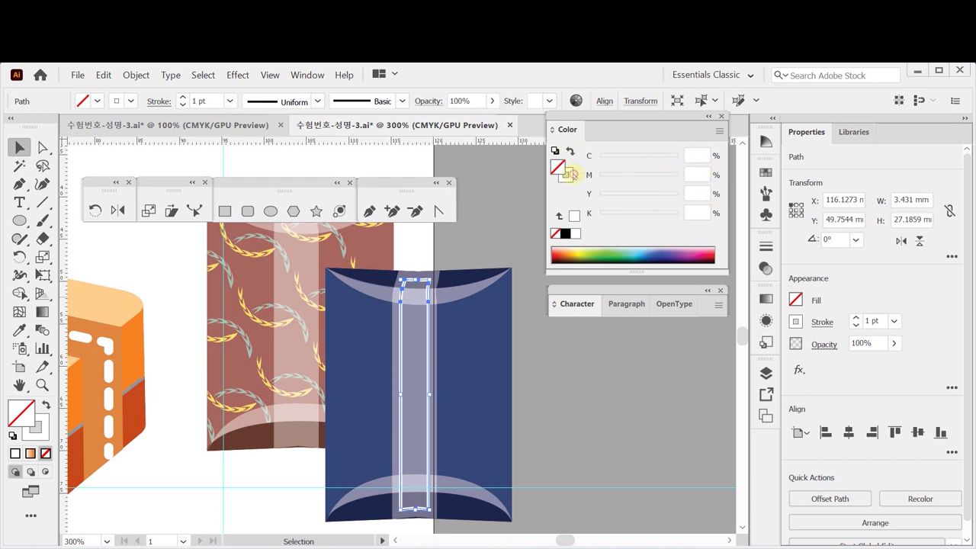
Step: Set the inset band's stroke colour to C 20, M 60, Y 60, K 60 and save the document
{"action": "left_click", "coordinate": [565, 175]}
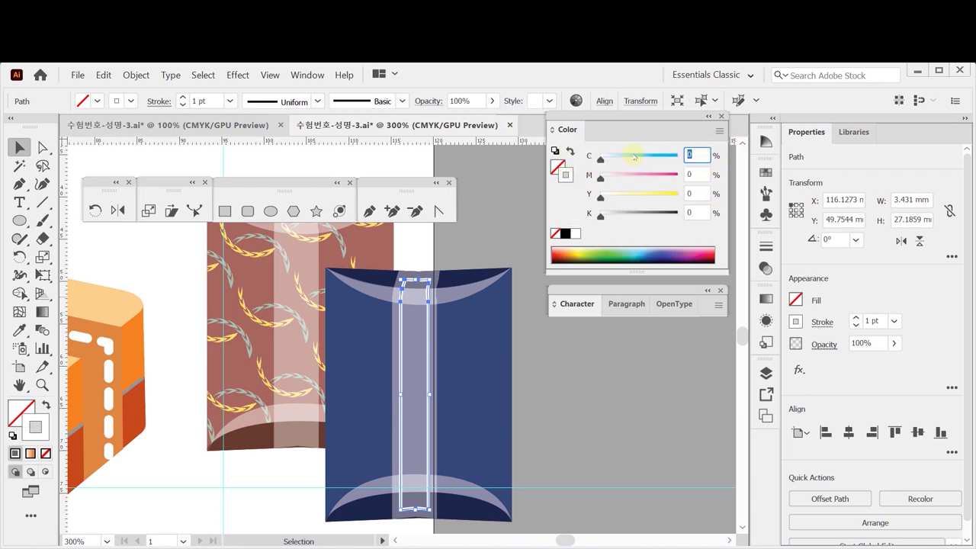
{"action": "type", "text": "20"}
{"action": "key", "text": "Tab"}
{"action": "type", "text": "60"}
{"action": "key", "text": "Tab"}
{"action": "type", "text": "60"}
{"action": "key", "text": "Tab"}
{"action": "type", "text": "60"}
{"action": "key", "text": "Return"}
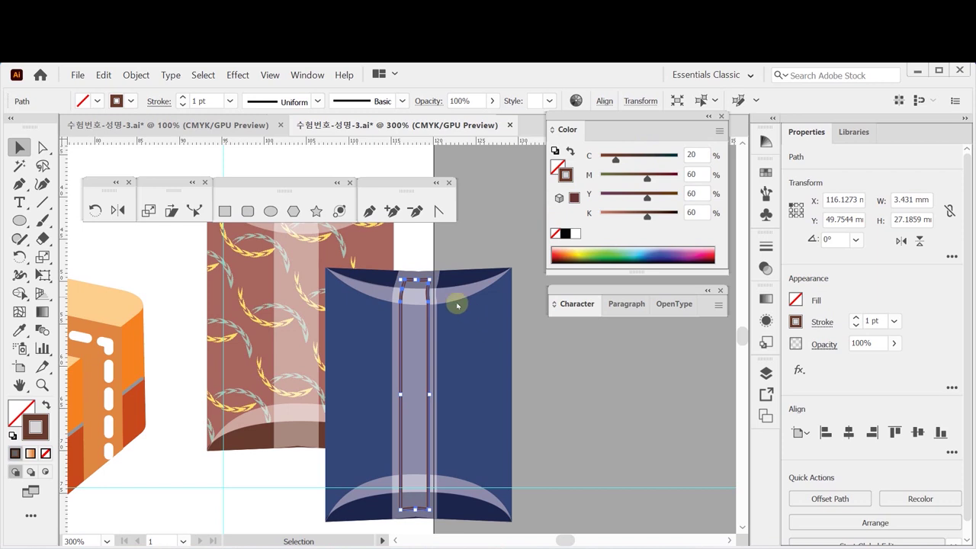
{"action": "key", "text": "ctrl+s"}
Step: Make the inset outline a dashed line with 5 pt dash, 1 pt gap, 2 pt dash and 3 pt gap
{"action": "left_click", "coordinate": [822, 321]}
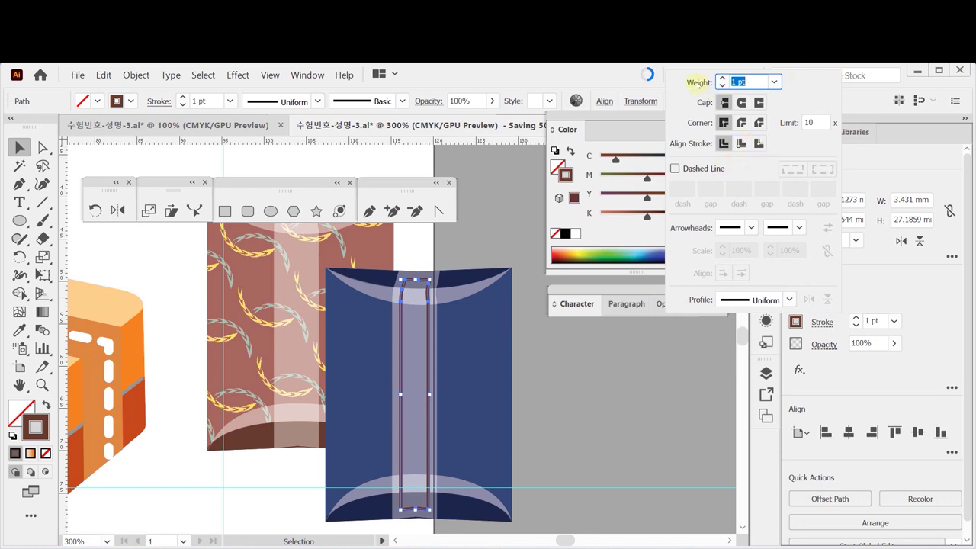
{"action": "left_click", "coordinate": [675, 169]}
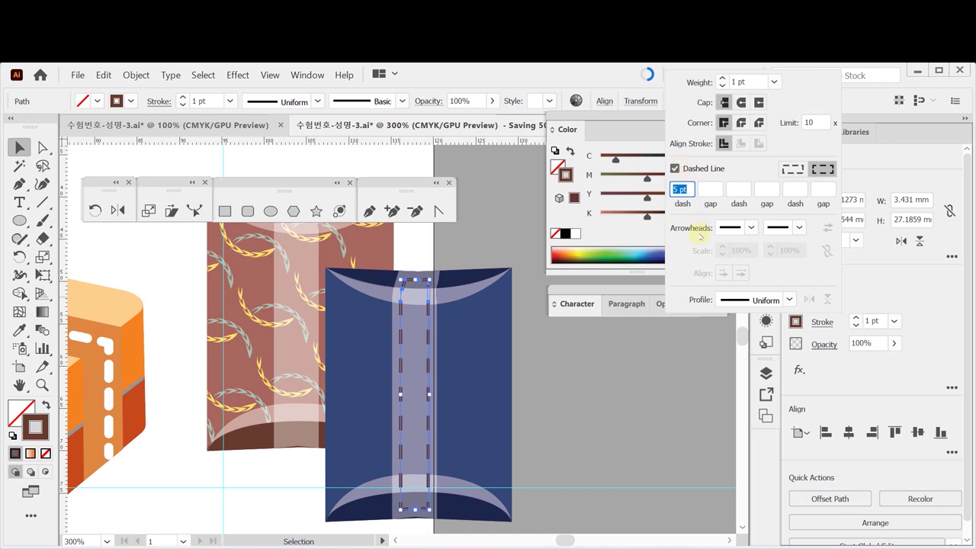
{"action": "key", "text": "Tab"}
{"action": "type", "text": "1"}
{"action": "key", "text": "Tab"}
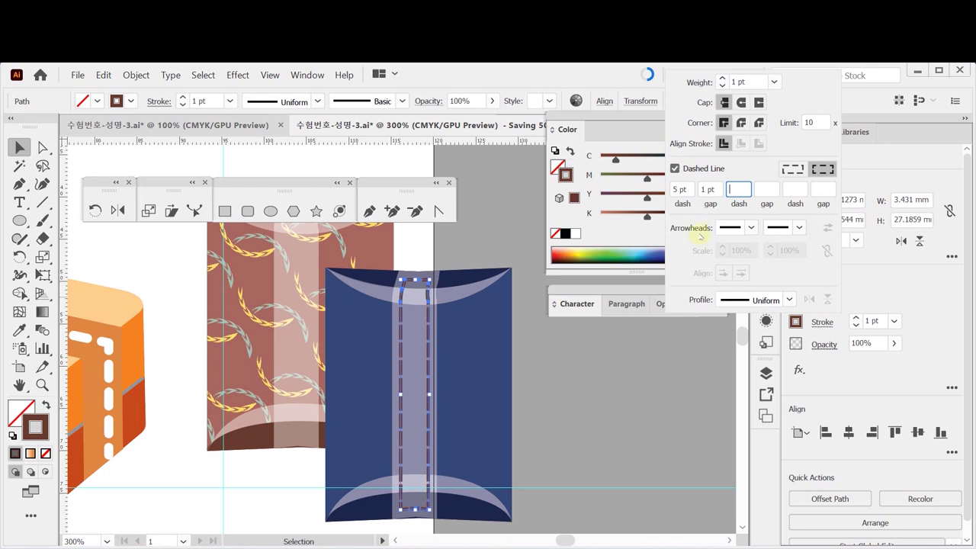
{"action": "type", "text": "2"}
{"action": "key", "text": "Tab"}
{"action": "type", "text": "3"}
{"action": "key", "text": "Tab"}
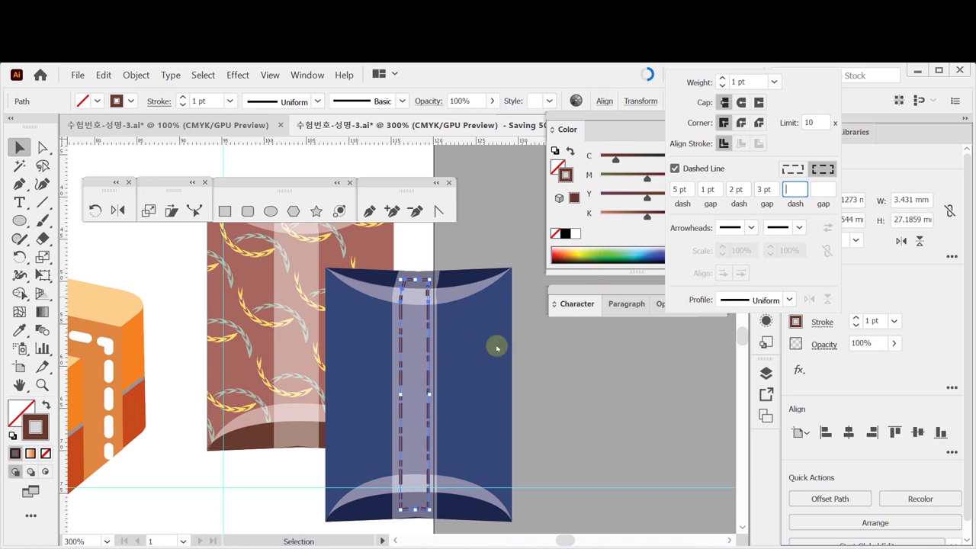
{"action": "key", "text": "Return"}
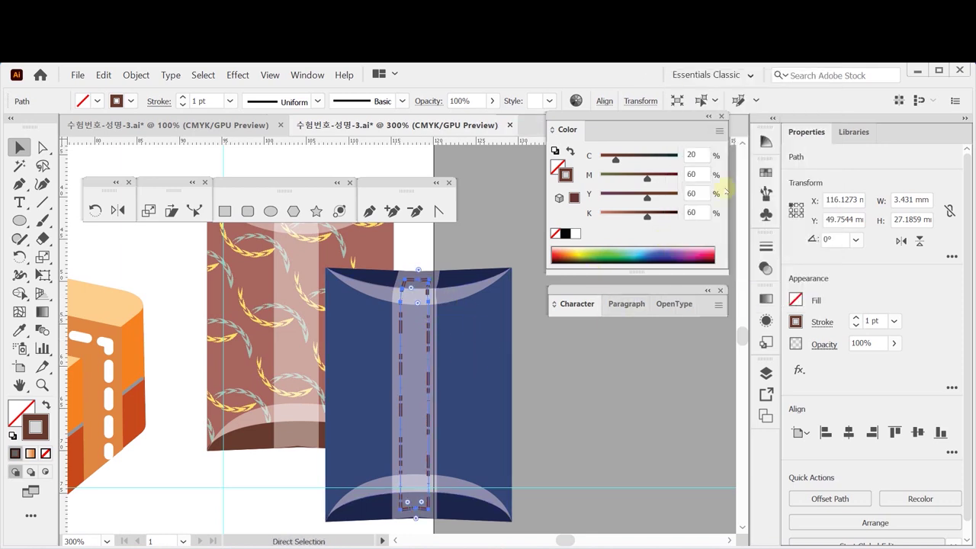
Step: Clear the surplus third dash value from the inset outline's dash pattern
{"action": "left_click", "coordinate": [819, 324]}
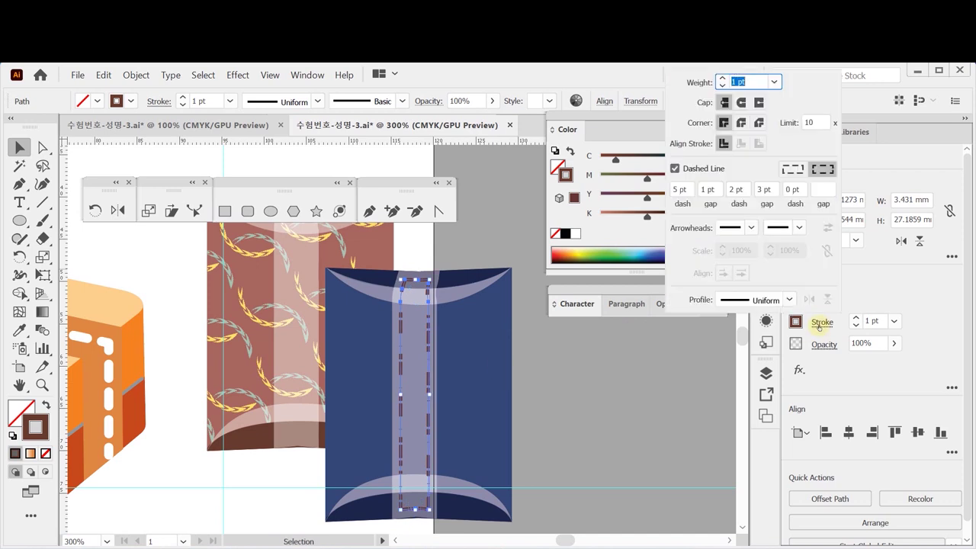
{"action": "left_click", "coordinate": [804, 189]}
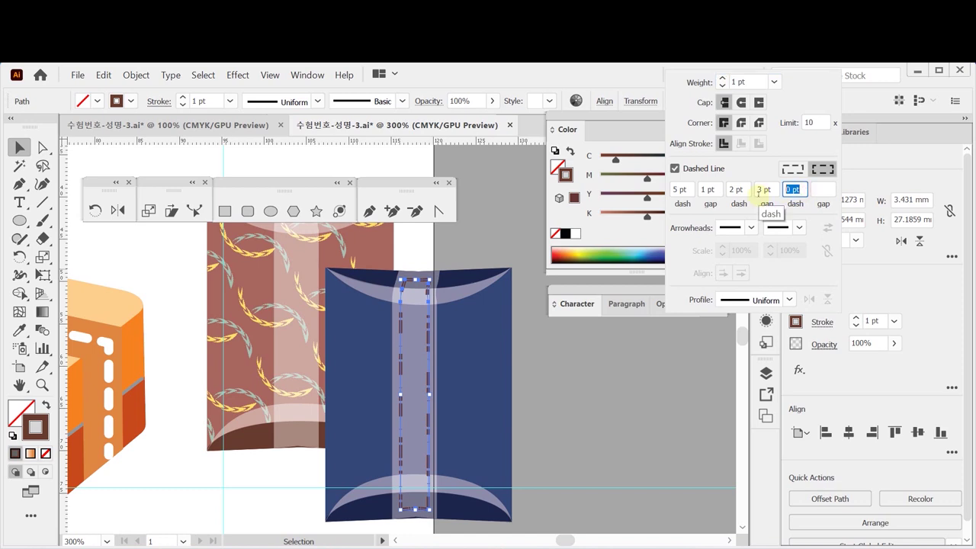
{"action": "key", "text": "Tab"}
{"action": "key", "text": "Tab"}
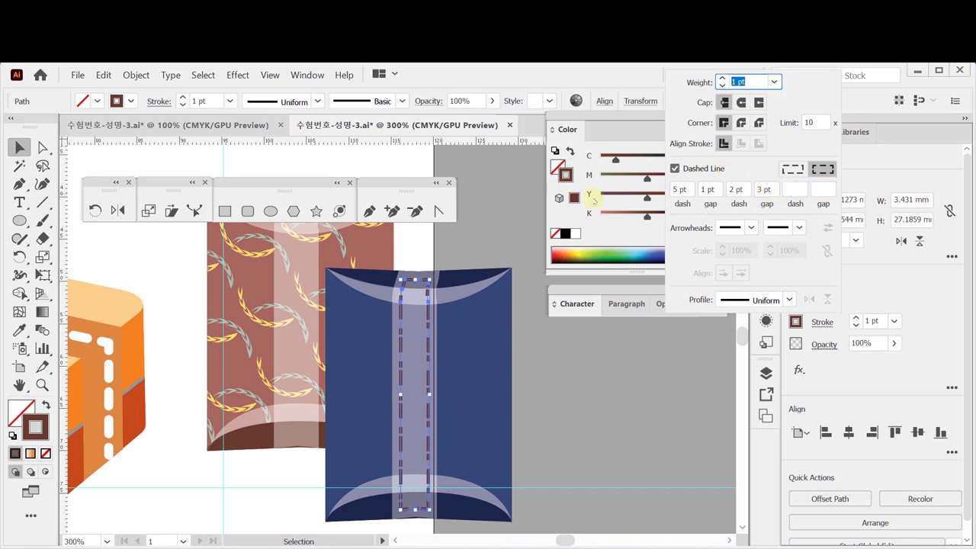
{"action": "key", "text": "Escape"}
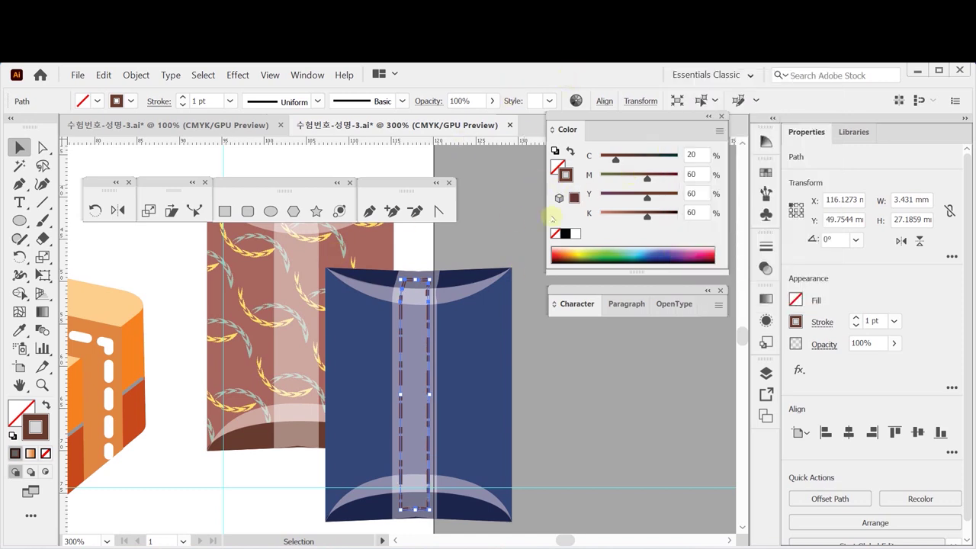
{"action": "key", "text": "ctrl+="}
{"action": "left_click_drag", "start_coordinate": [407, 329], "coordinate": [421, 382]}
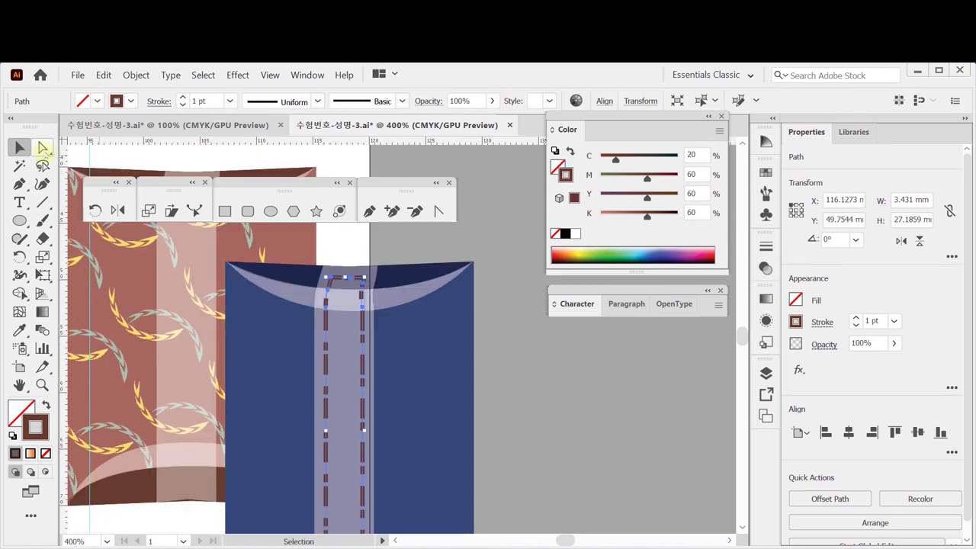
Step: Isolate the dashed inset outline on the blue package's band and delete its top segment
{"action": "key", "text": "a"}
{"action": "left_click", "coordinate": [356, 329]}
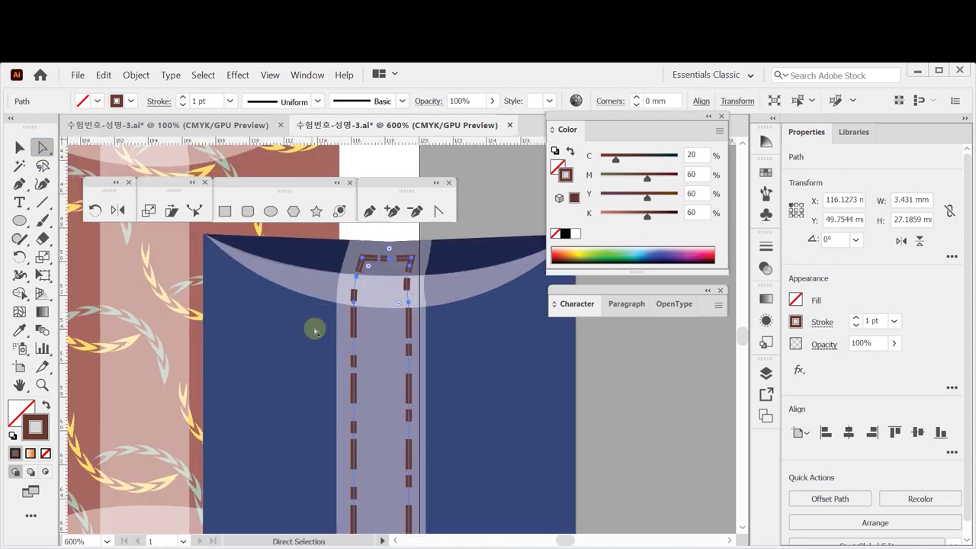
{"action": "double_click", "coordinate": [353, 332]}
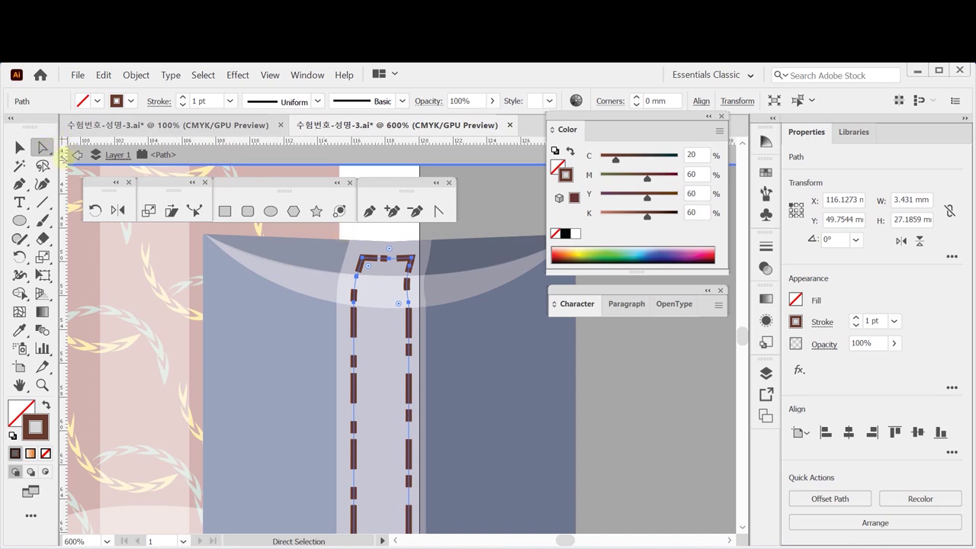
{"action": "left_click", "coordinate": [377, 239]}
{"action": "left_click", "coordinate": [401, 264]}
{"action": "key", "text": "Delete"}
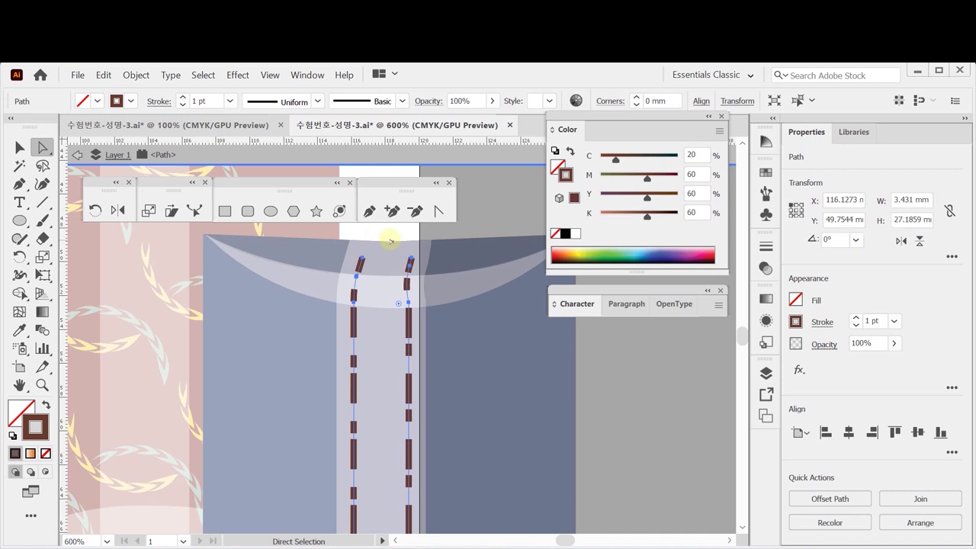
Step: Extend the upper ends of both dashed stitch lines to the blue package's top edge
{"action": "left_click", "coordinate": [361, 267]}
{"action": "left_click", "coordinate": [361, 247]}
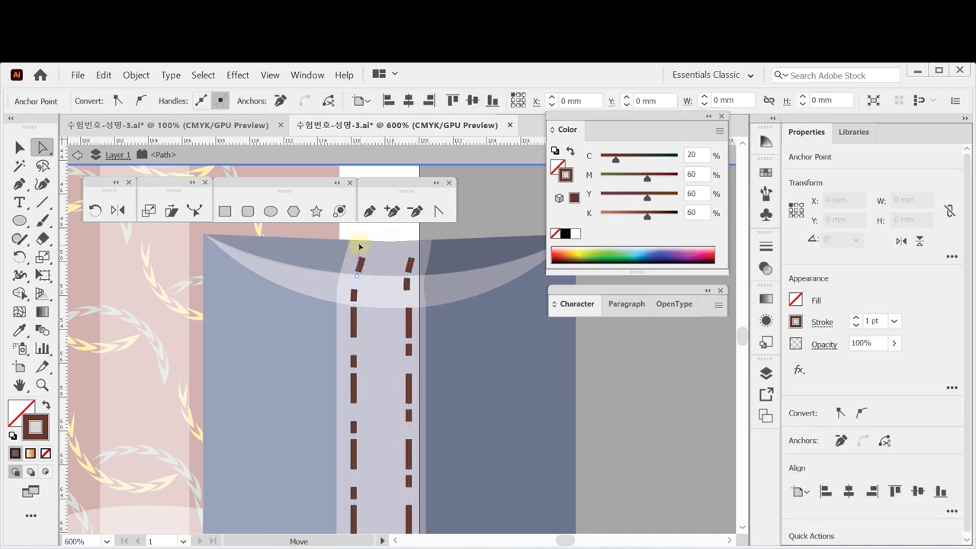
{"action": "left_click", "coordinate": [410, 246]}
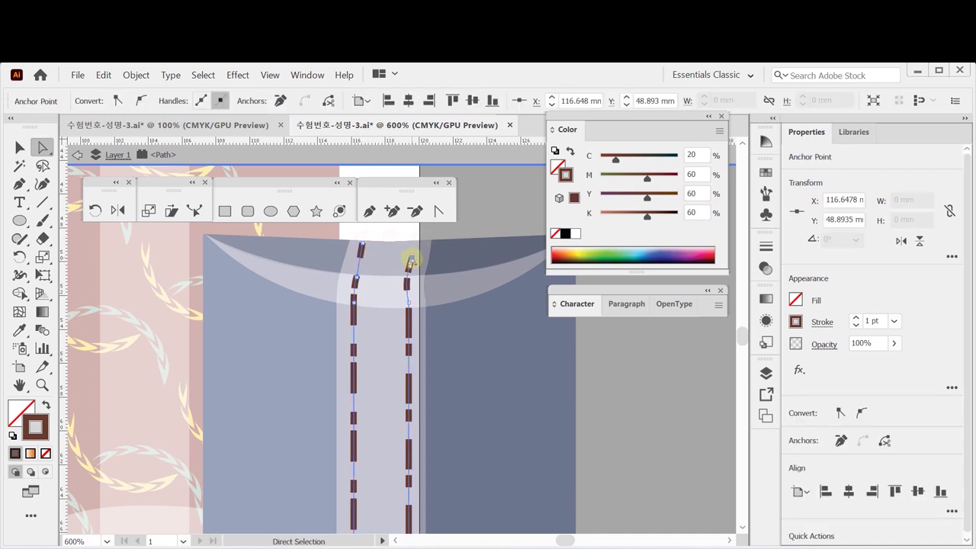
{"action": "key", "text": "ctrl+j"}
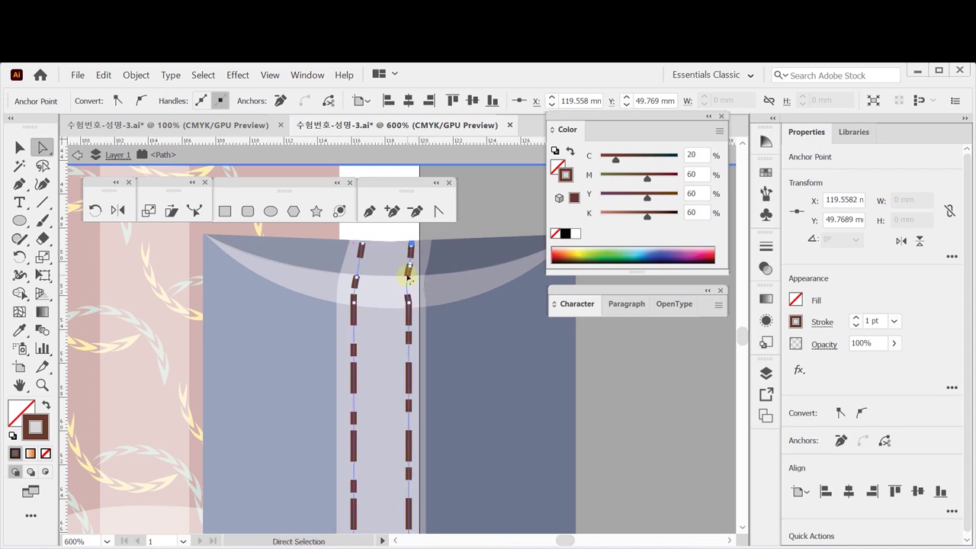
{"action": "left_click_drag", "start_coordinate": [405, 282], "coordinate": [406, 318]}
Step: Delete the dashed outline's bottom segment and extend both open ends down to the blue package's lower edge
{"action": "scroll", "coordinate": [406, 318], "scroll_direction": "down", "scroll_amount": 5}
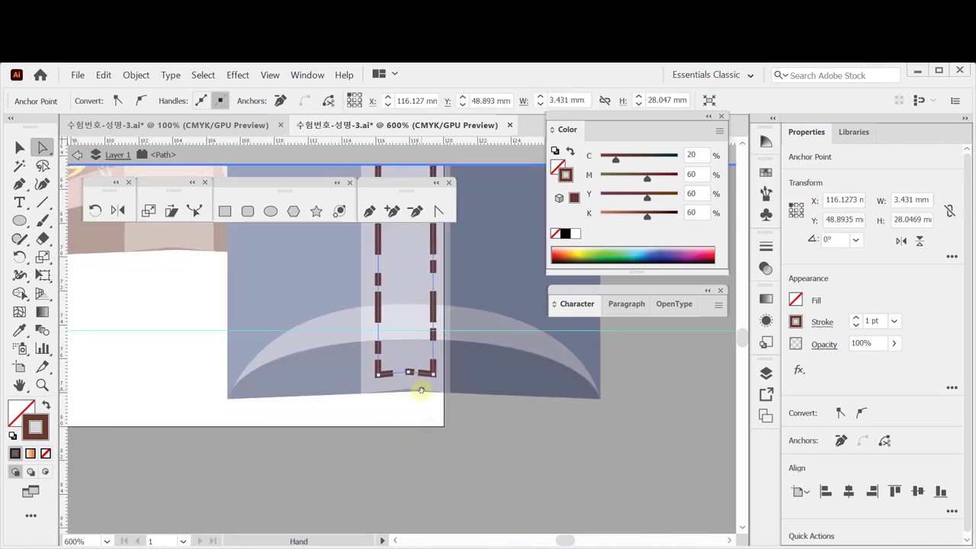
{"action": "left_click_drag", "start_coordinate": [399, 406], "coordinate": [416, 350]}
{"action": "key", "text": "Delete"}
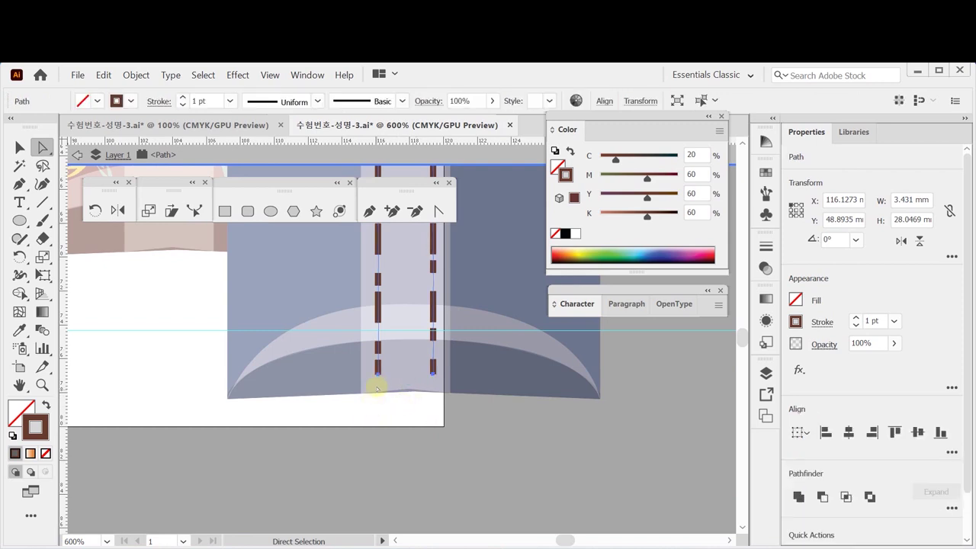
{"action": "left_click_drag", "start_coordinate": [377, 373], "coordinate": [378, 392]}
{"action": "left_click", "coordinate": [432, 374]}
{"action": "left_click_drag", "start_coordinate": [433, 374], "coordinate": [433, 392]}
{"action": "left_click", "coordinate": [416, 408]}
Step: Exit isolation mode and save the document
{"action": "scroll", "coordinate": [418, 409], "scroll_direction": "down", "scroll_amount": 3}
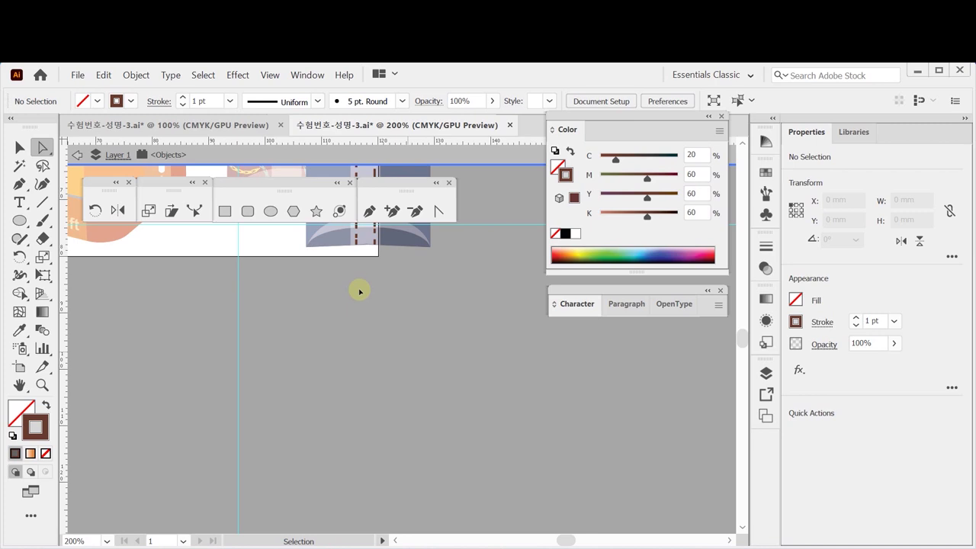
{"action": "double_click", "coordinate": [359, 291]}
{"action": "key", "text": "ctrl+s"}
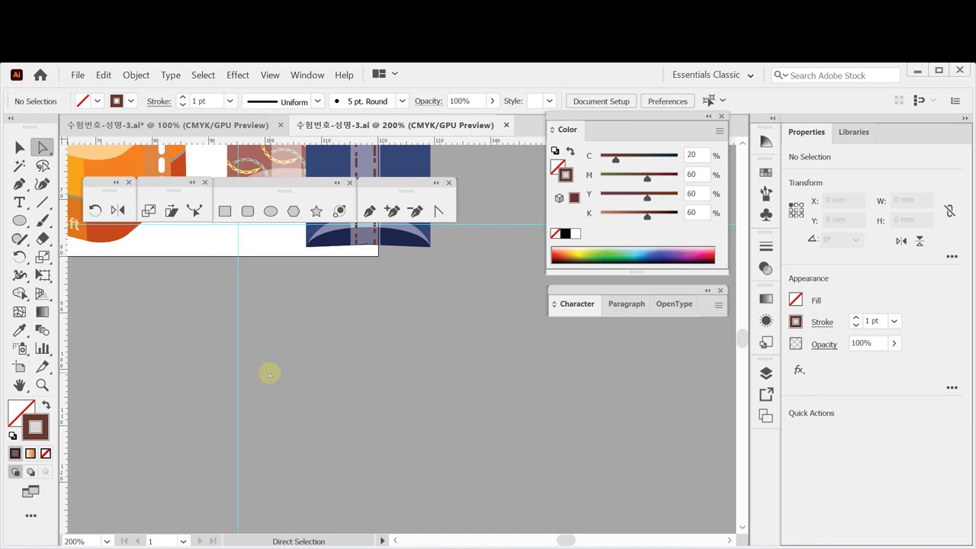
Step: Place a copy of the large orange flower group over the right side of the blue package
{"action": "left_click_drag", "start_coordinate": [338, 307], "coordinate": [341, 412]}
{"action": "left_click_drag", "start_coordinate": [310, 343], "coordinate": [347, 397]}
{"action": "left_click_drag", "start_coordinate": [276, 305], "coordinate": [381, 385]}
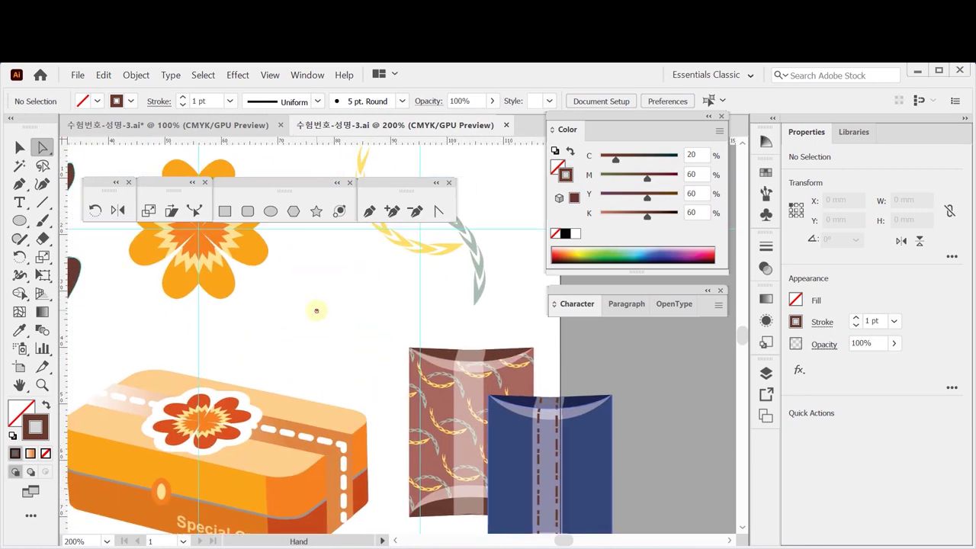
{"action": "left_click_drag", "start_coordinate": [316, 310], "coordinate": [345, 354]}
{"action": "left_click", "coordinate": [20, 148]}
{"action": "left_click", "coordinate": [153, 348]}
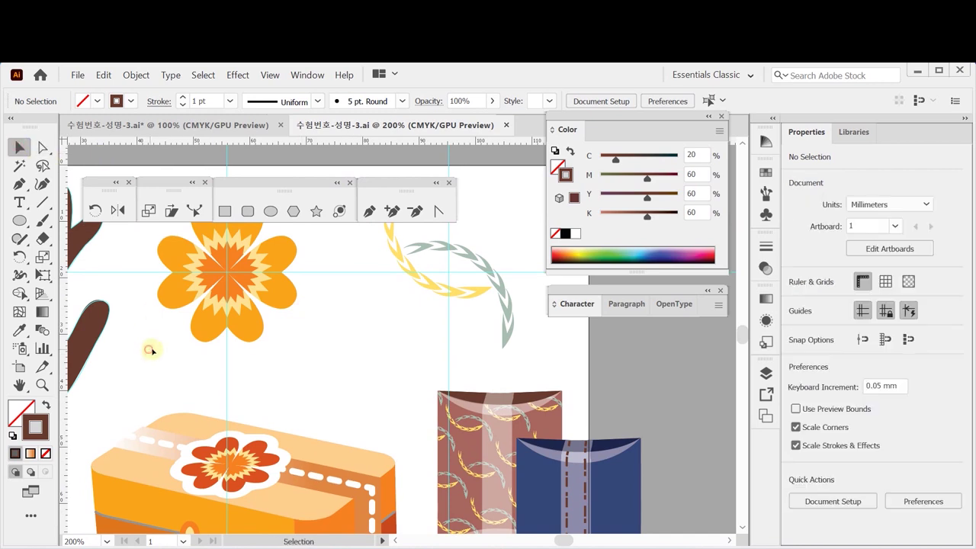
{"action": "left_click", "coordinate": [277, 237]}
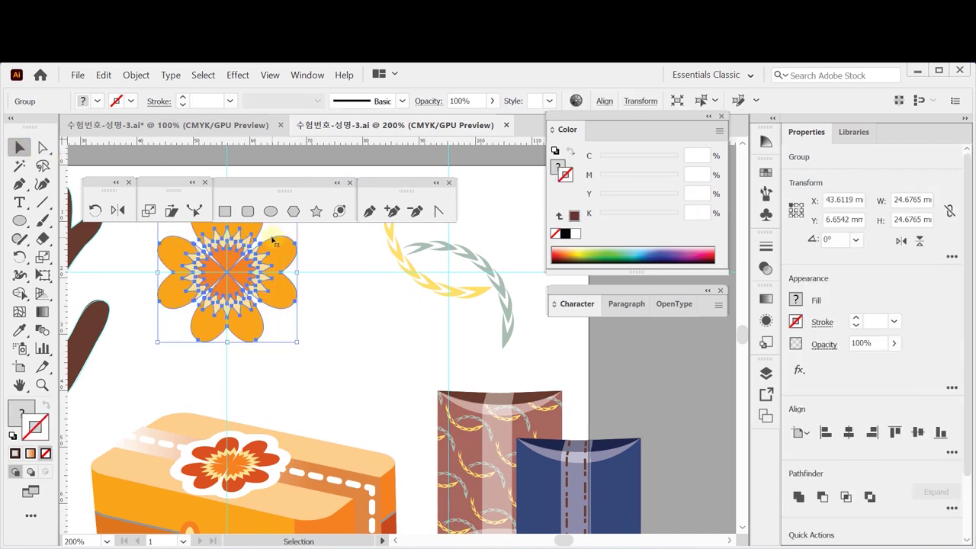
{"action": "key", "text": "ctrl"}
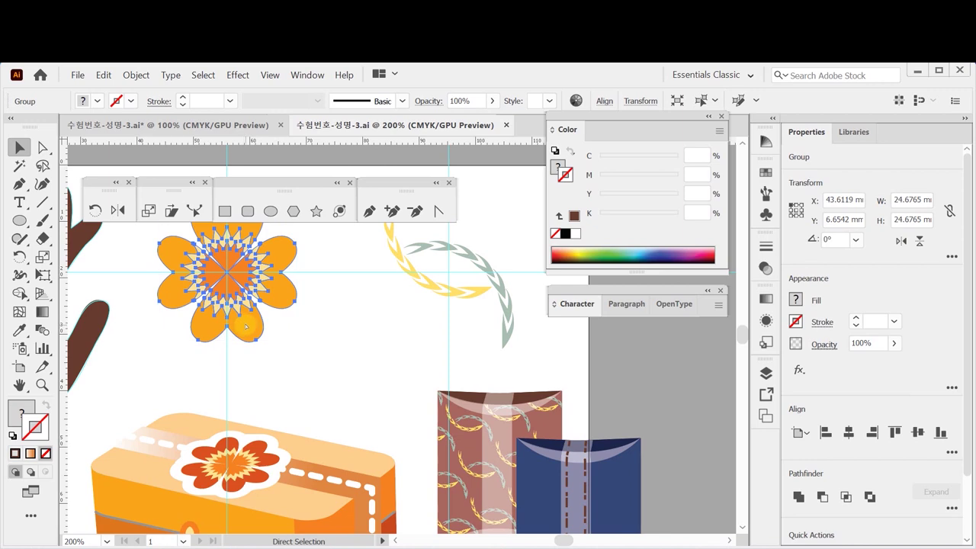
{"action": "left_click_drag", "start_coordinate": [253, 320], "coordinate": [513, 453]}
{"action": "key", "text": "space"}
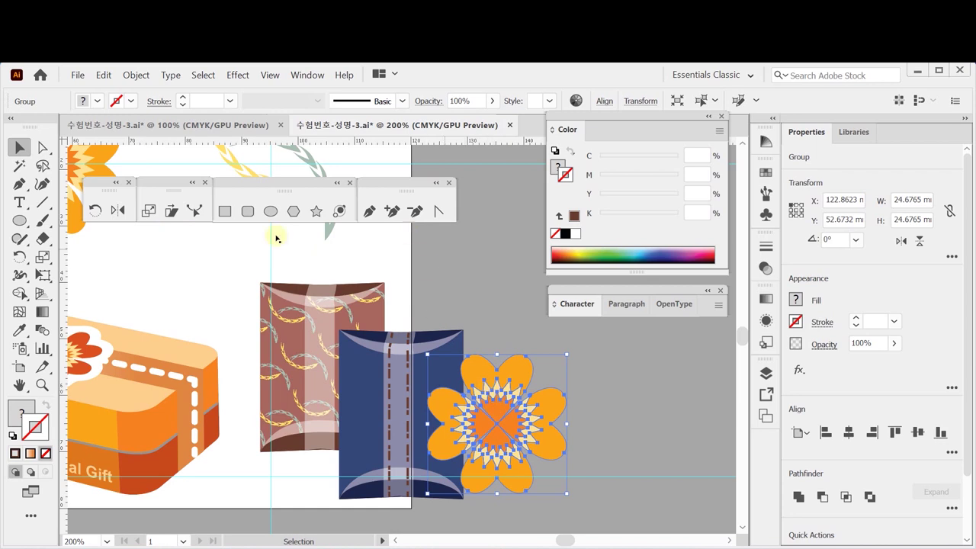
Step: Scale the flower copy uniformly to 20%
{"action": "double_click", "coordinate": [148, 210]}
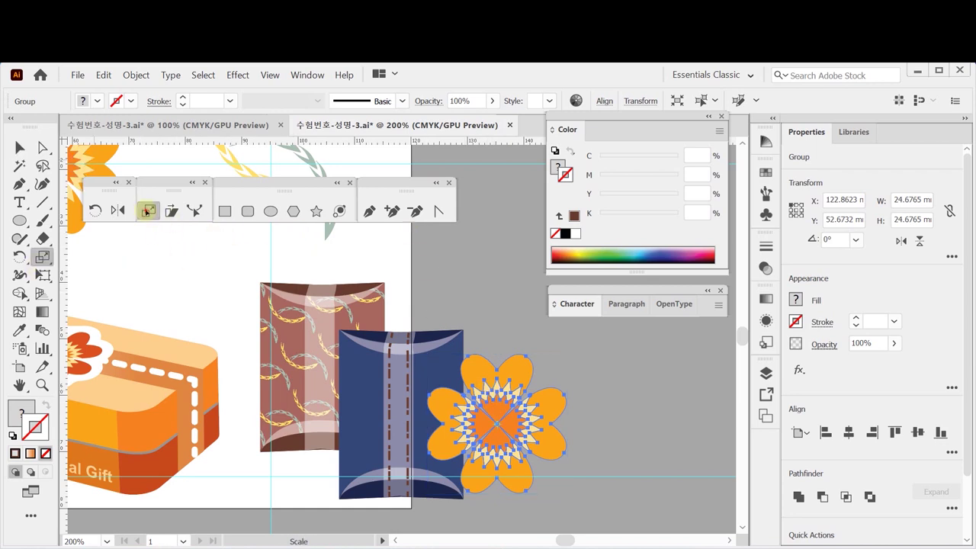
{"action": "left_click_drag", "start_coordinate": [597, 191], "coordinate": [610, 185]}
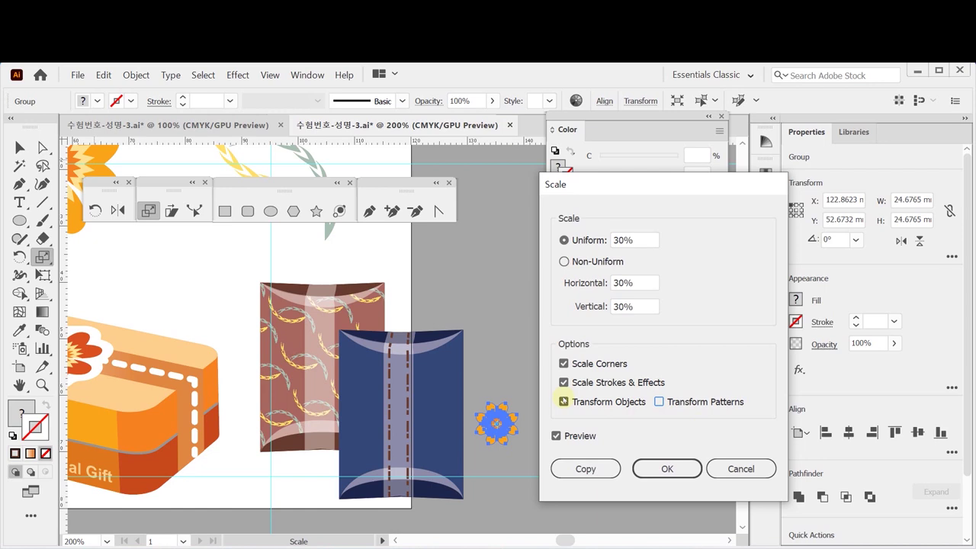
{"action": "double_click", "coordinate": [644, 241]}
{"action": "type", "text": "20"}
{"action": "key", "text": "Return"}
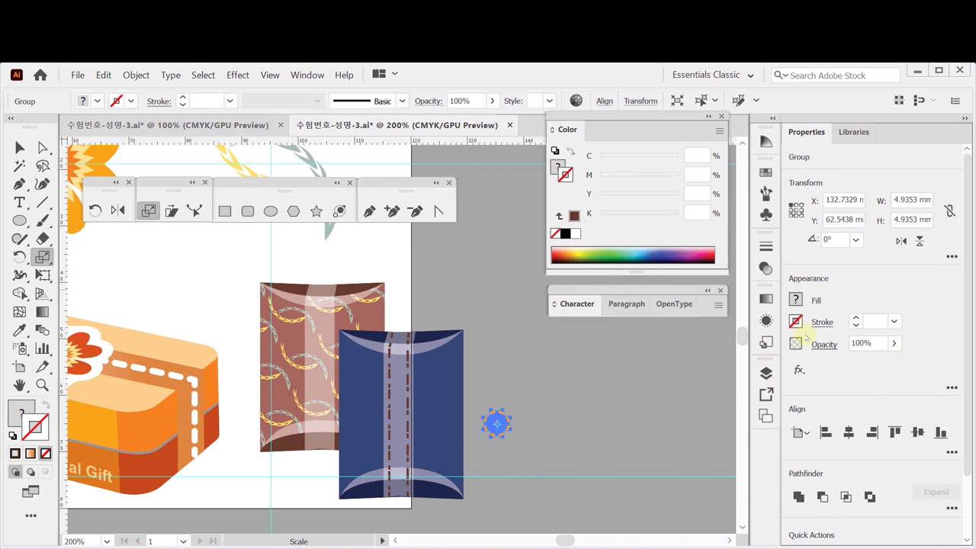
Step: Unite the small flower copy's shapes and fill the result with white
{"action": "left_click", "coordinate": [555, 170]}
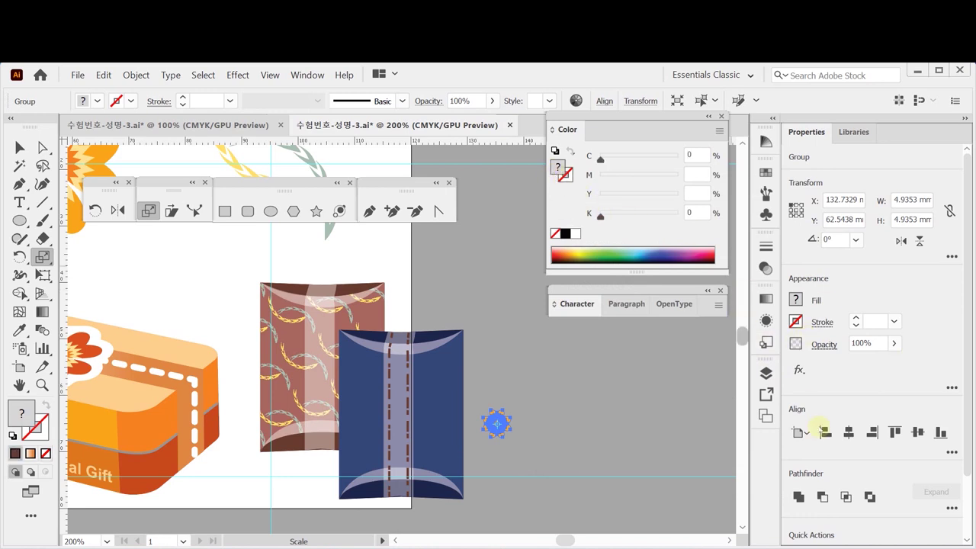
{"action": "key", "text": "comma"}
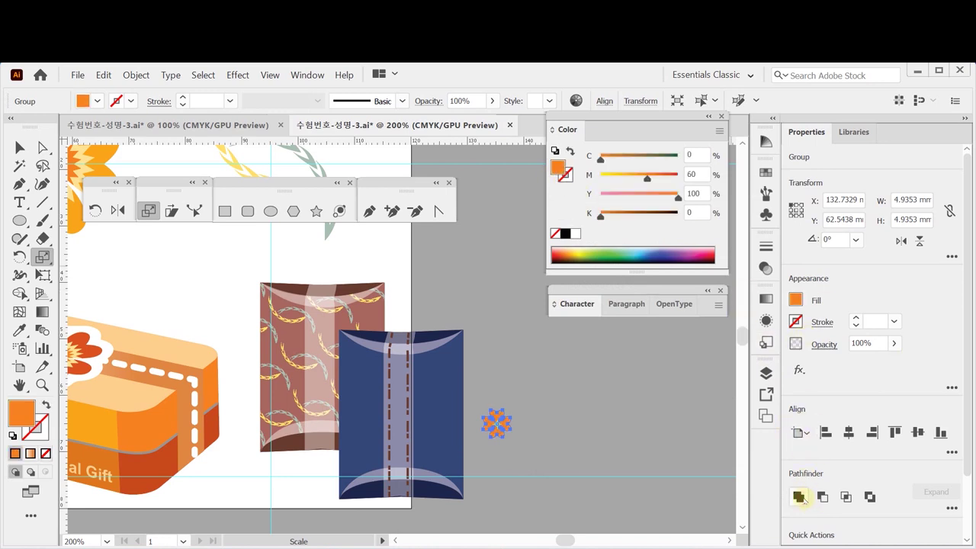
{"action": "left_click", "coordinate": [575, 232]}
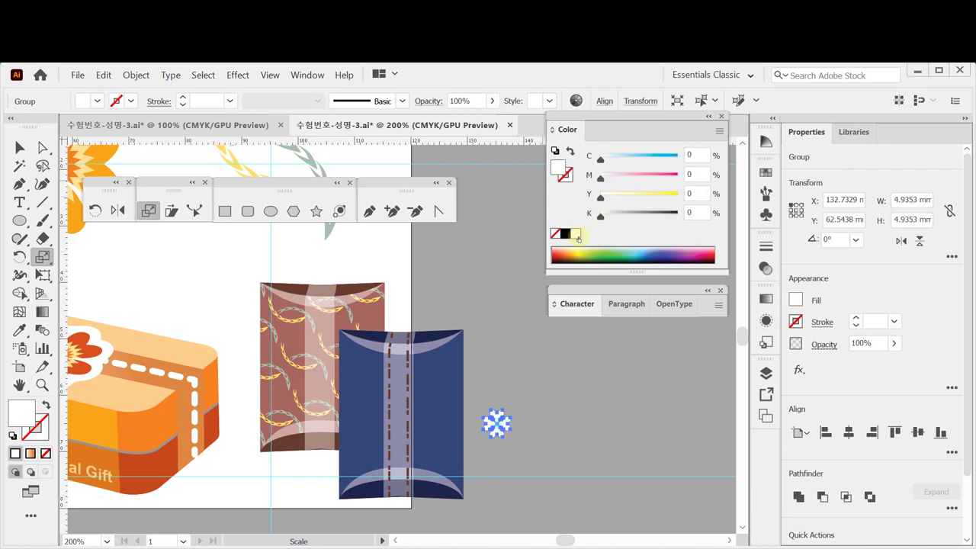
Step: Move the white flower onto the upper part of the blue package, left of the translucent band
{"action": "left_click_drag", "start_coordinate": [496, 422], "coordinate": [365, 376]}
{"action": "left_click", "coordinate": [389, 398], "text": "ctrl"}
{"action": "left_click", "coordinate": [402, 399], "text": "ctrl"}
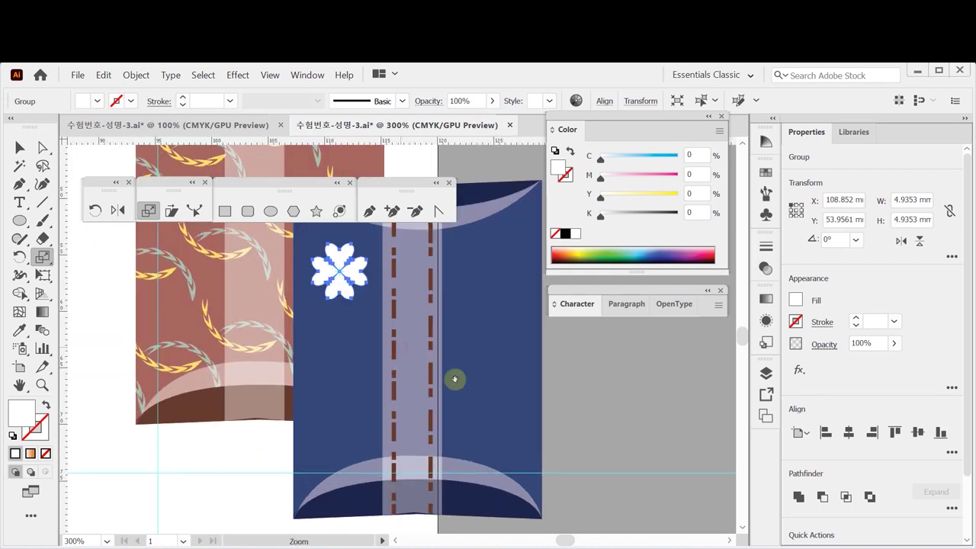
{"action": "scroll", "coordinate": [409, 323], "scroll_direction": "up", "scroll_amount": 1}
Step: Copy the white flower straight down and repeat the copy to form a vertical column of three
{"action": "left_click", "coordinate": [20, 147]}
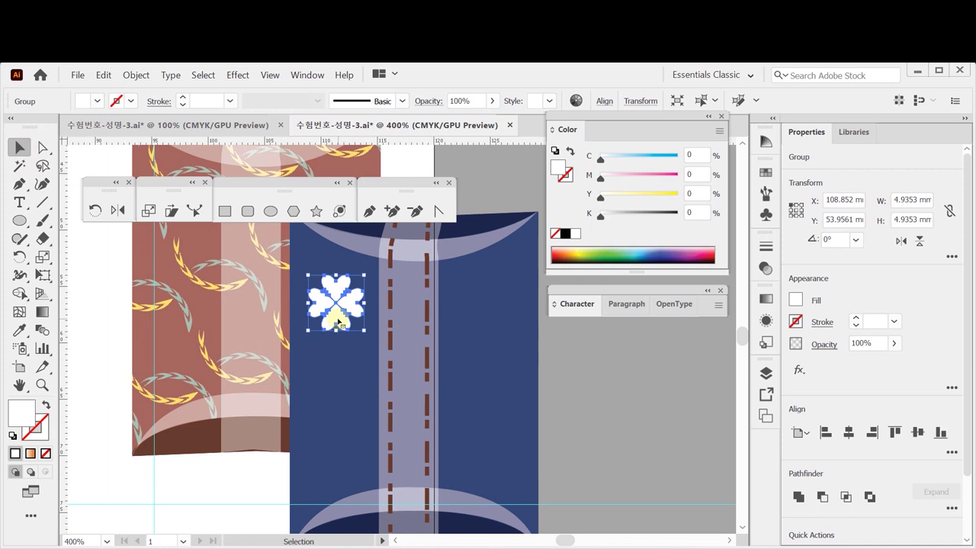
{"action": "left_click_drag", "start_coordinate": [338, 322], "coordinate": [338, 385]}
{"action": "key", "text": "shift"}
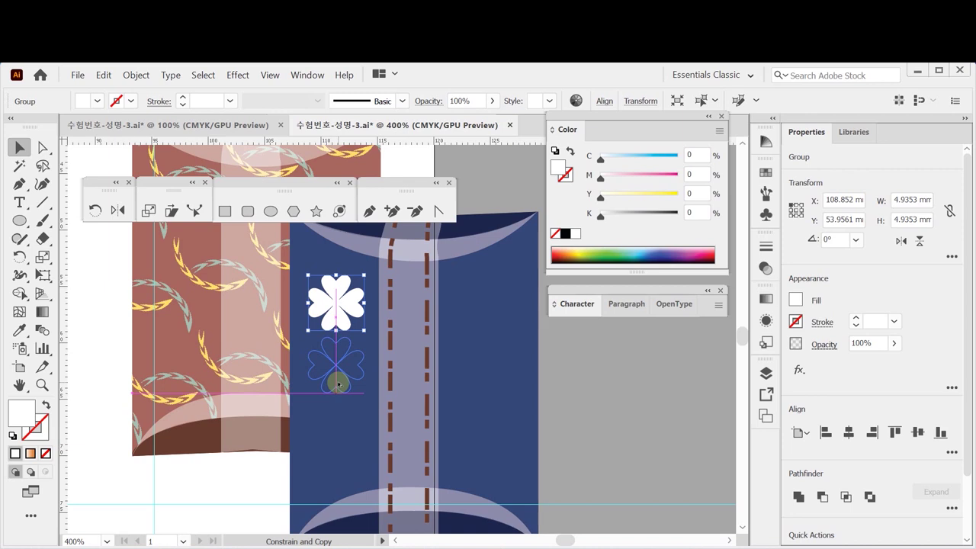
{"action": "left_click_drag", "start_coordinate": [338, 384], "coordinate": [337, 384]}
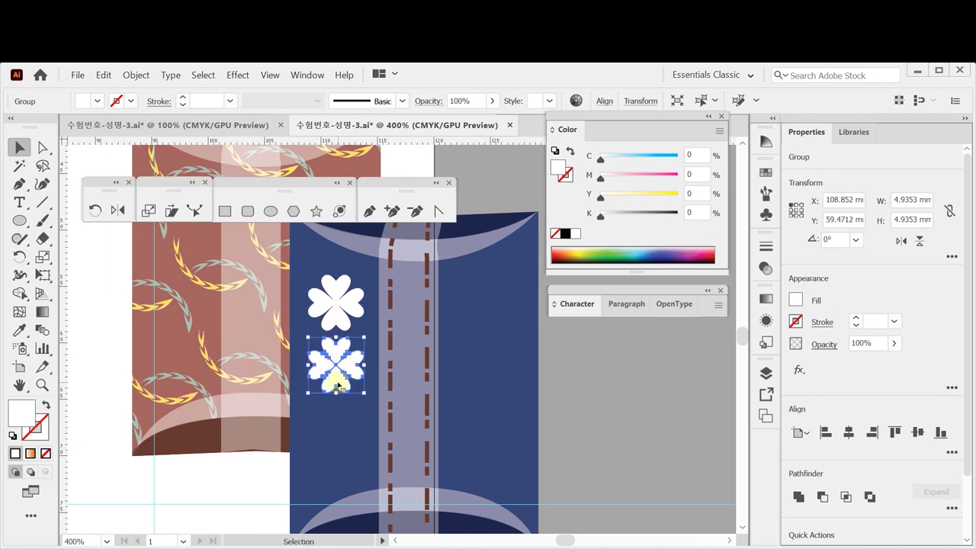
{"action": "key", "text": "ctrl+d"}
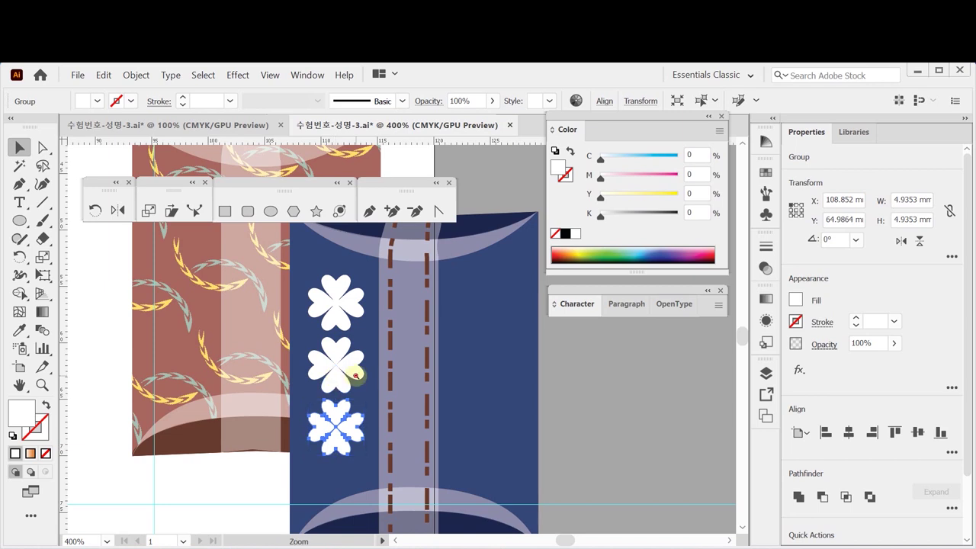
Step: Select all three white flowers, shift them slightly down on the blue package and save the document
{"action": "scroll", "coordinate": [335, 380], "scroll_direction": "down", "scroll_amount": 2}
{"action": "scroll", "coordinate": [338, 335], "scroll_direction": "up", "scroll_amount": 1}
{"action": "left_click_drag", "start_coordinate": [338, 335], "coordinate": [336, 336]}
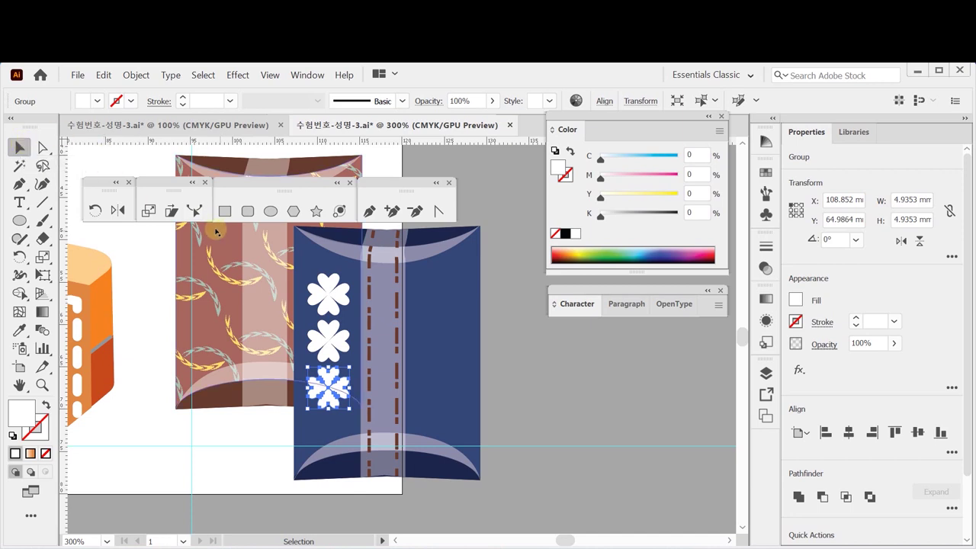
{"action": "left_click", "coordinate": [324, 340], "text": "shift"}
{"action": "left_click", "coordinate": [328, 299], "text": "shift"}
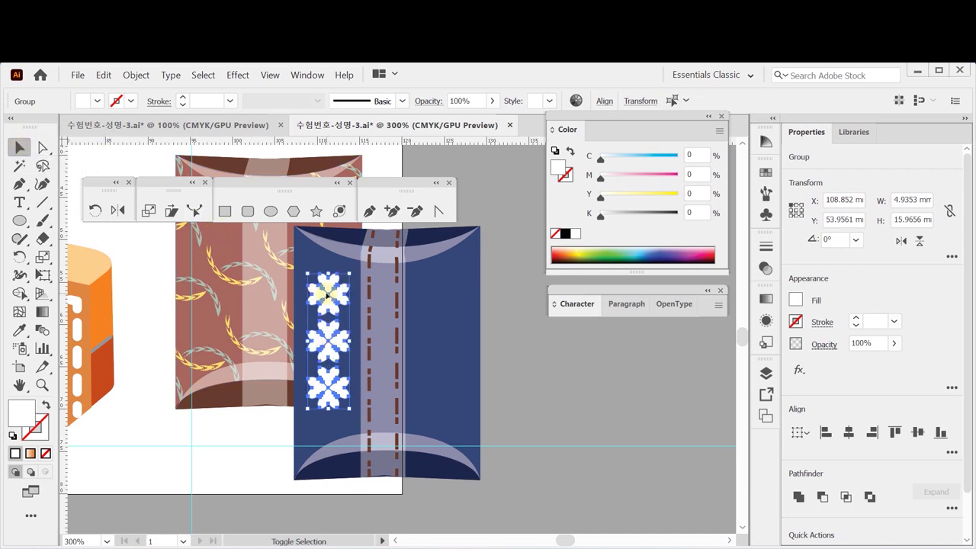
{"action": "key", "text": "ctrl"}
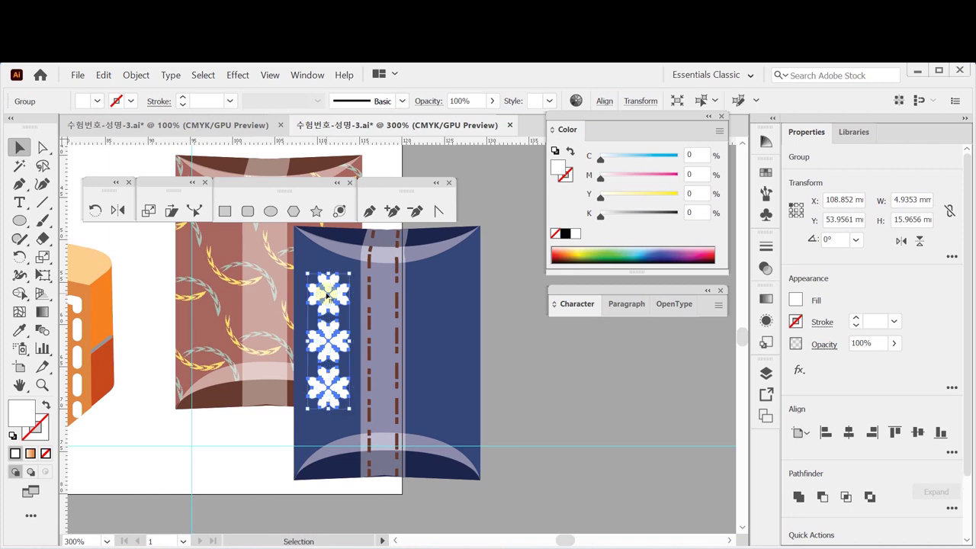
{"action": "key", "text": "Down"}
{"action": "left_click_drag", "start_coordinate": [328, 296], "coordinate": [328, 298]}
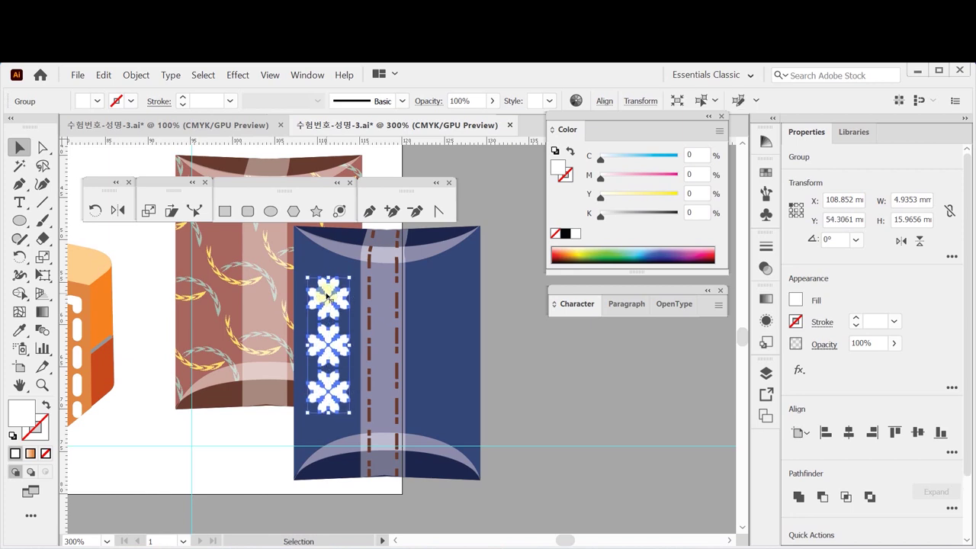
{"action": "key", "text": "a"}
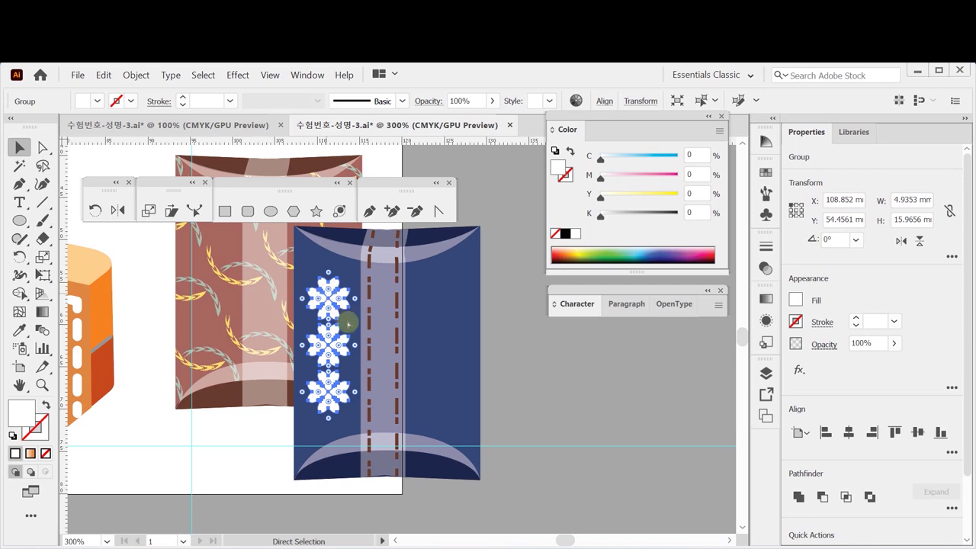
{"action": "left_click", "coordinate": [552, 405]}
{"action": "key", "text": "ctrl+s"}
Step: Add a point text beside the blue package and set its font to Times New Roman Bold
{"action": "key", "text": "t"}
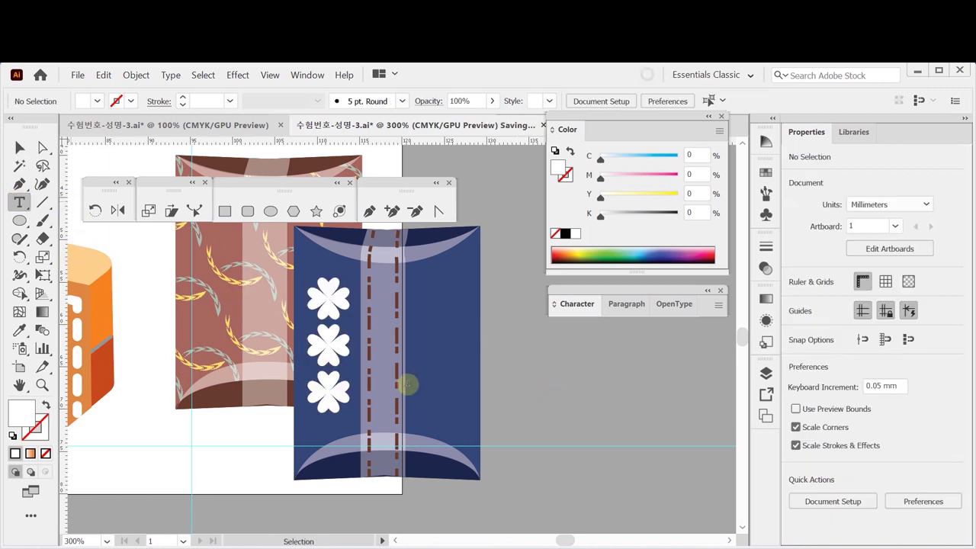
{"action": "left_click", "coordinate": [509, 378]}
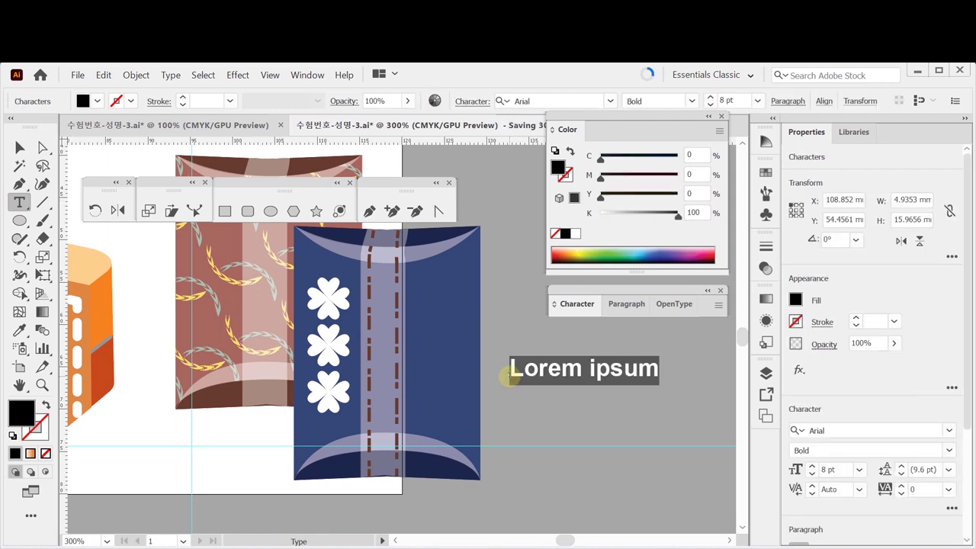
{"action": "double_click", "coordinate": [625, 294]}
{"action": "left_click", "coordinate": [598, 327]}
{"action": "type", "text": "tim"}
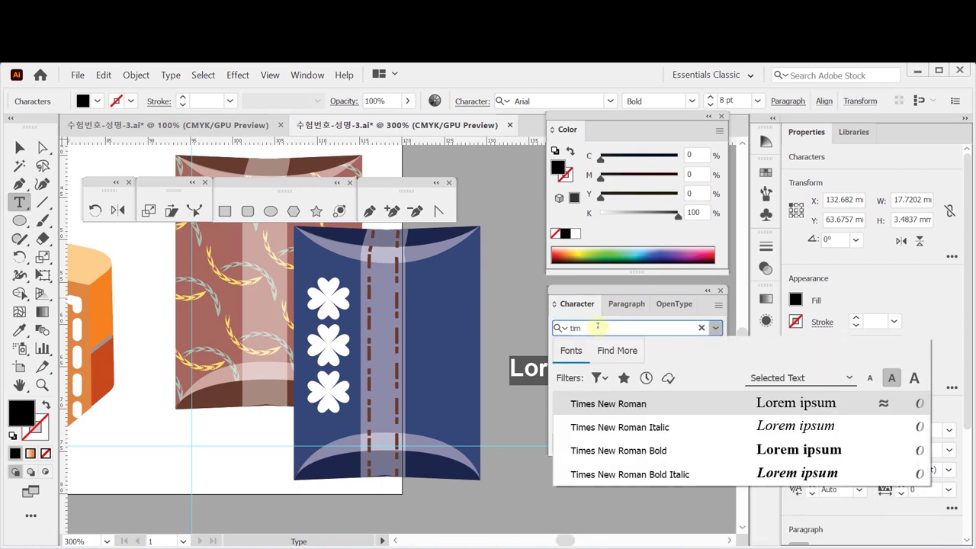
{"action": "key", "text": "Down"}
{"action": "key", "text": "Down"}
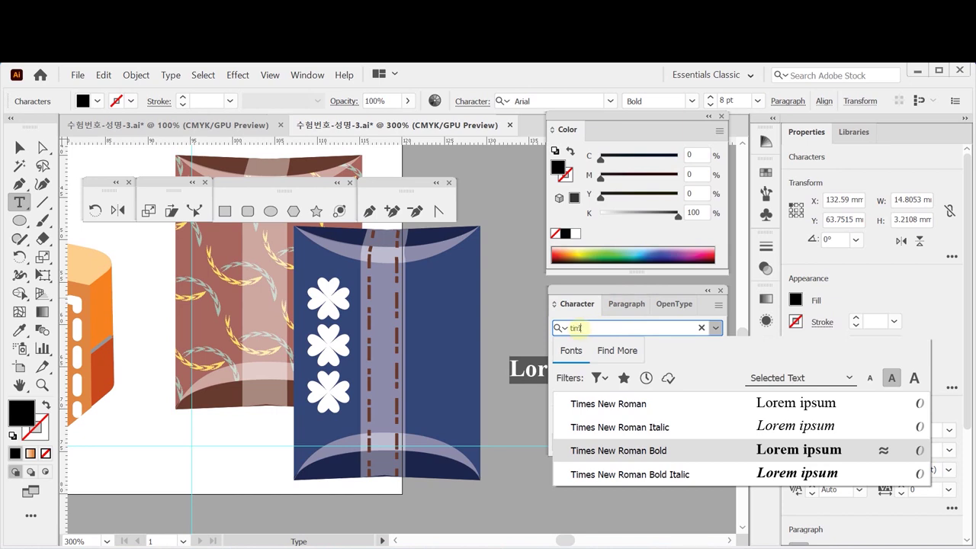
{"action": "key", "text": "Return"}
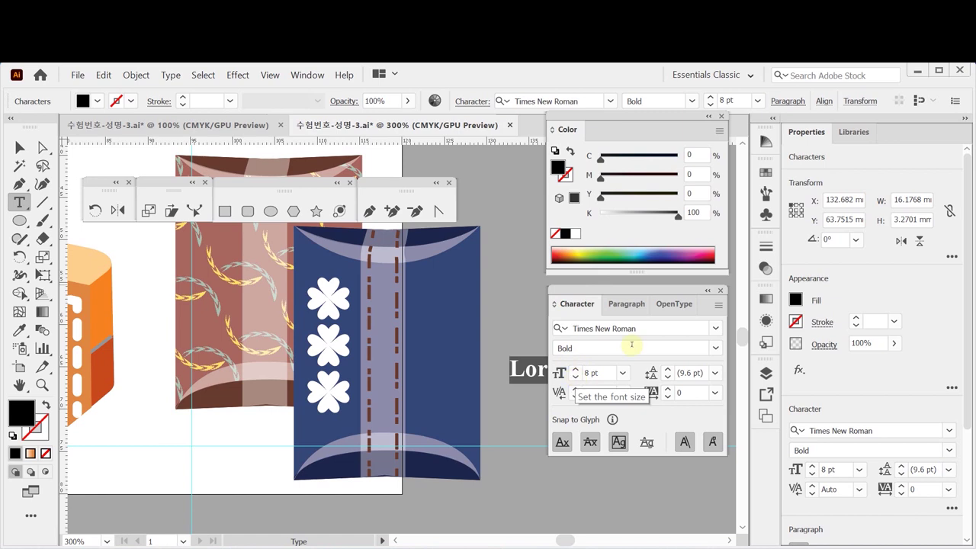
Step: Set the text's fill color to C 0, M 40, Y 100, K 0
{"action": "left_click", "coordinate": [575, 233]}
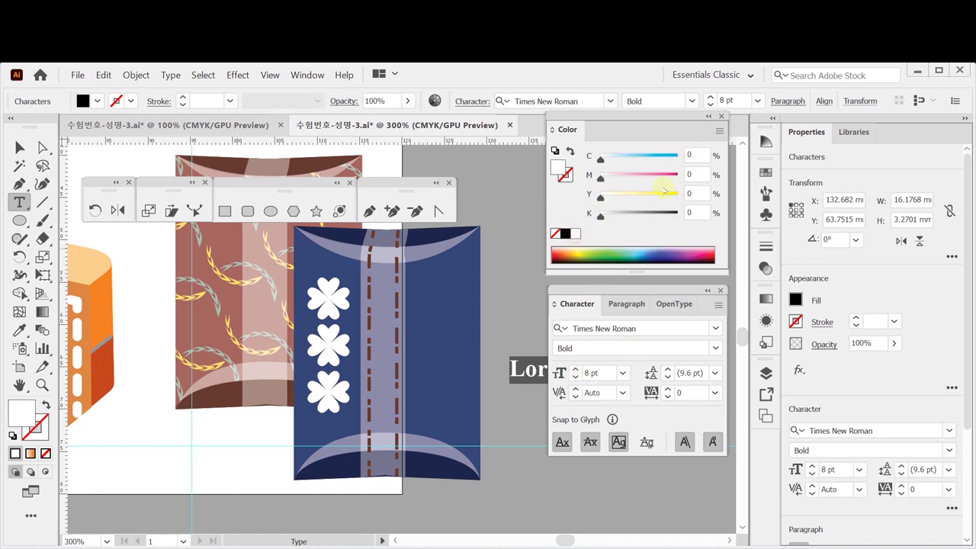
{"action": "left_click", "coordinate": [701, 173]}
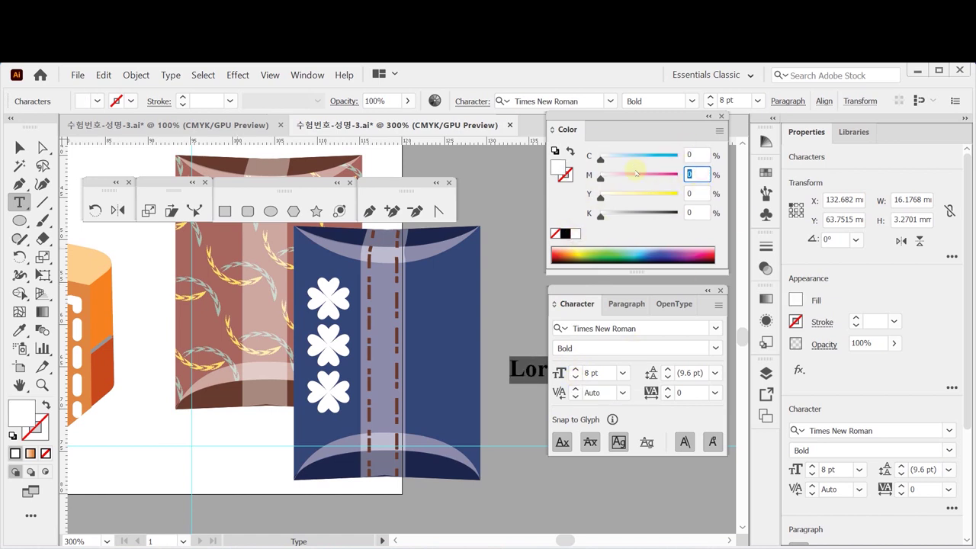
{"action": "key", "text": "Tab"}
{"action": "type", "text": "1"}
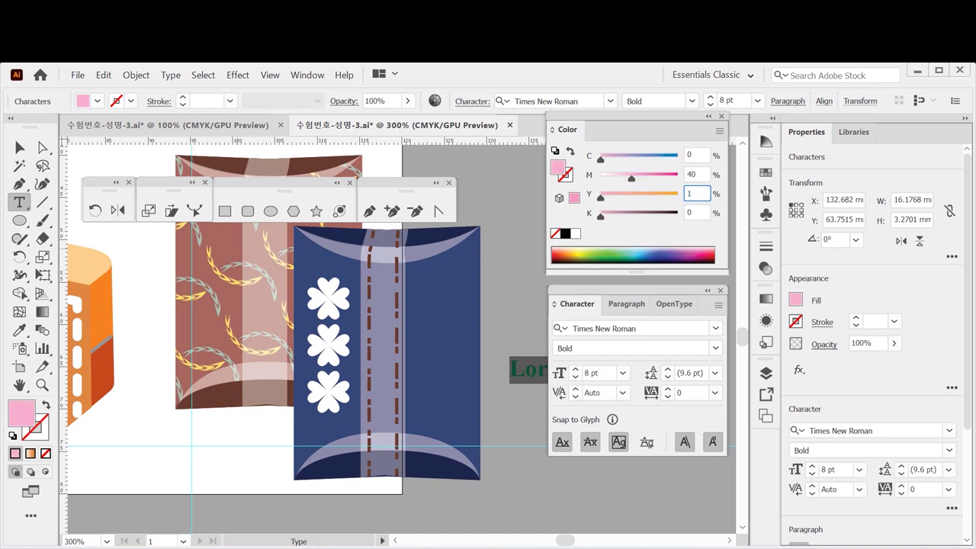
{"action": "type", "text": "00"}
{"action": "key", "text": "Return"}
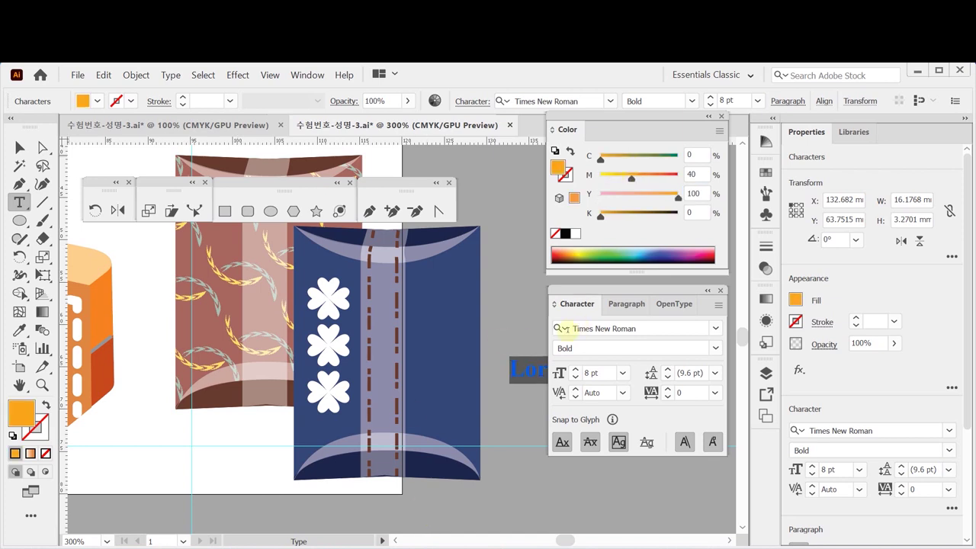
Step: Move the orange text to the edge of the blue package and replace its wording with JEWELRY
{"action": "left_click_drag", "start_coordinate": [530, 370], "coordinate": [450, 359]}
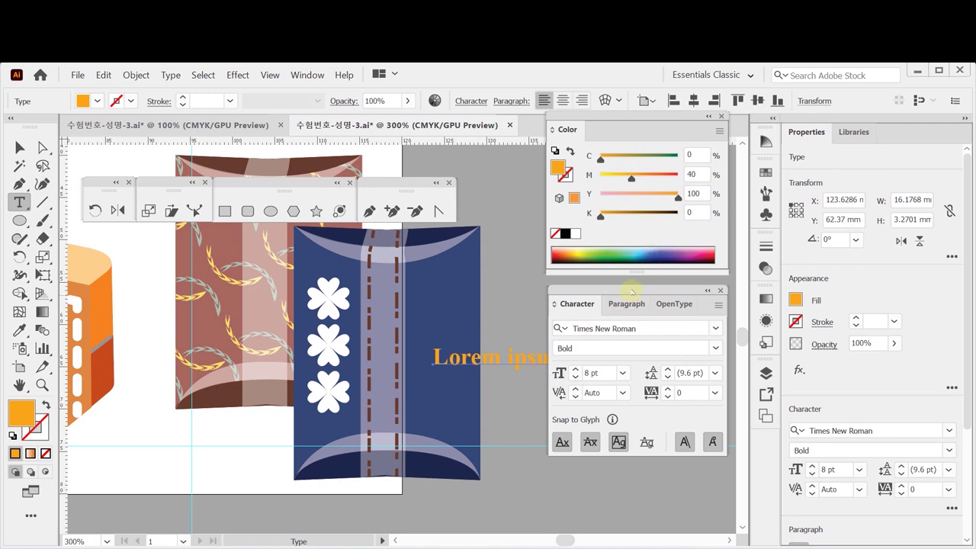
{"action": "key", "text": "ctrl+t"}
{"action": "triple_click", "coordinate": [531, 359]}
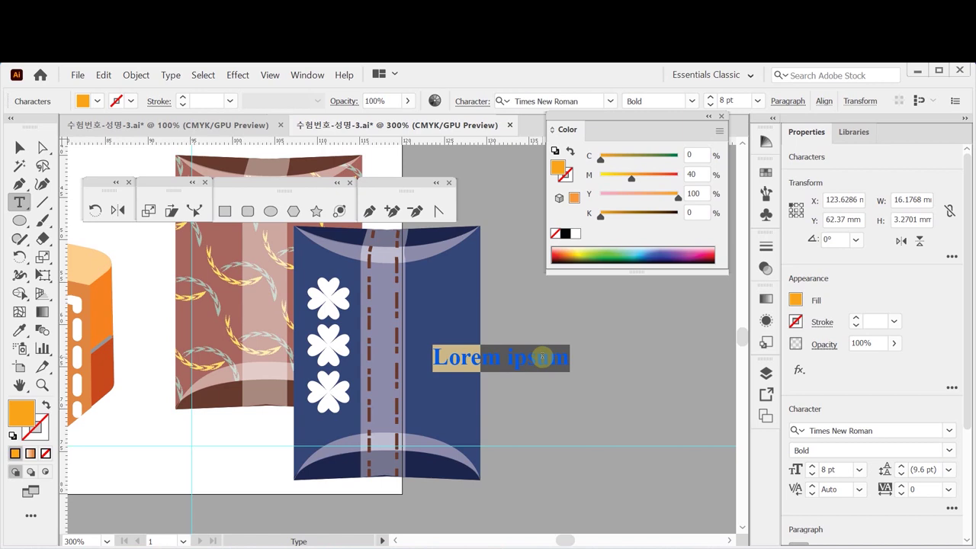
{"action": "type", "text": "JE"}
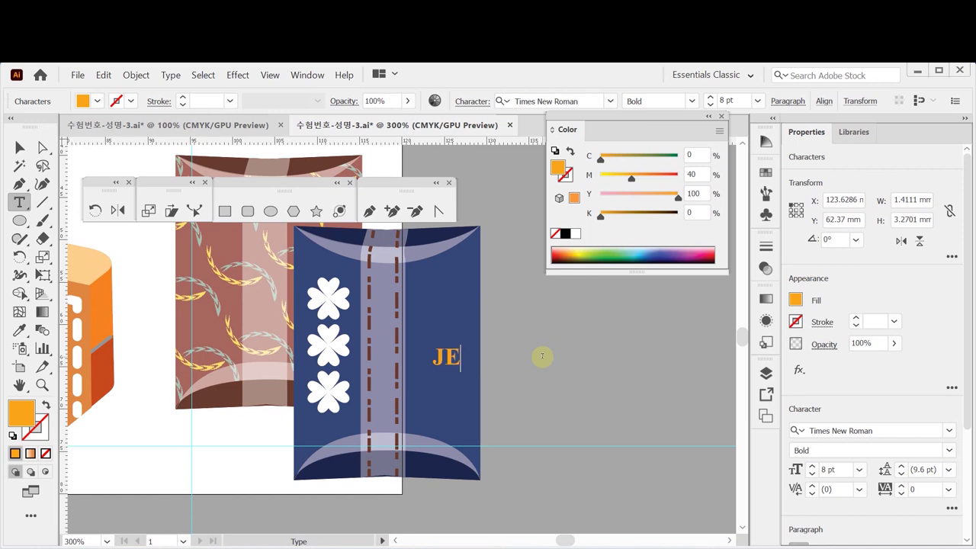
{"action": "type", "text": "WELRY"}
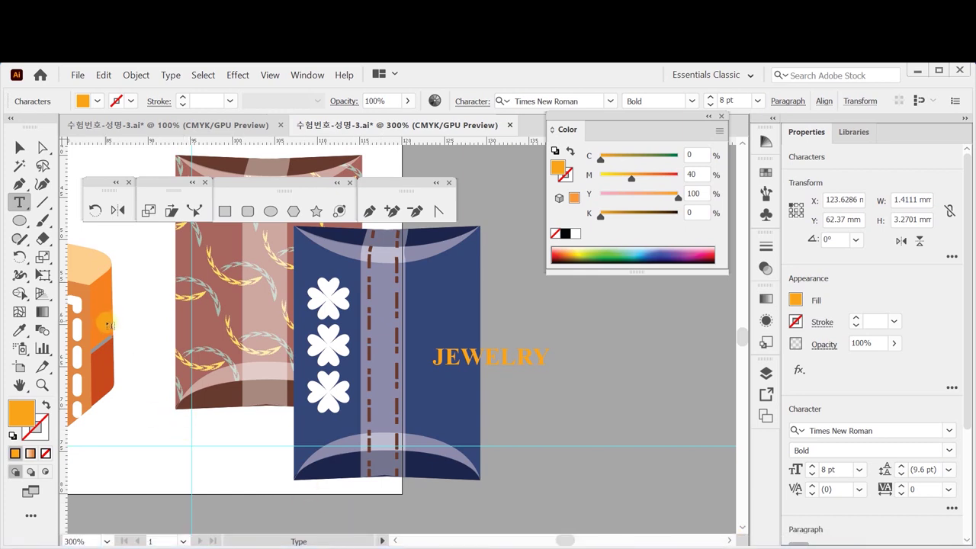
Step: Rotate the JEWELRY text by 90°
{"action": "left_click", "coordinate": [19, 147]}
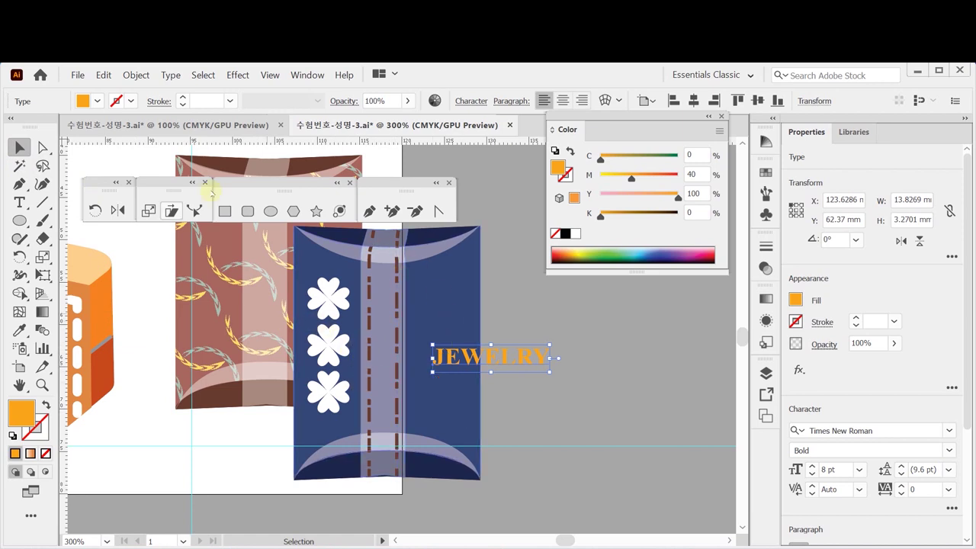
{"action": "left_click", "coordinate": [20, 257]}
{"action": "double_click", "coordinate": [19, 257]}
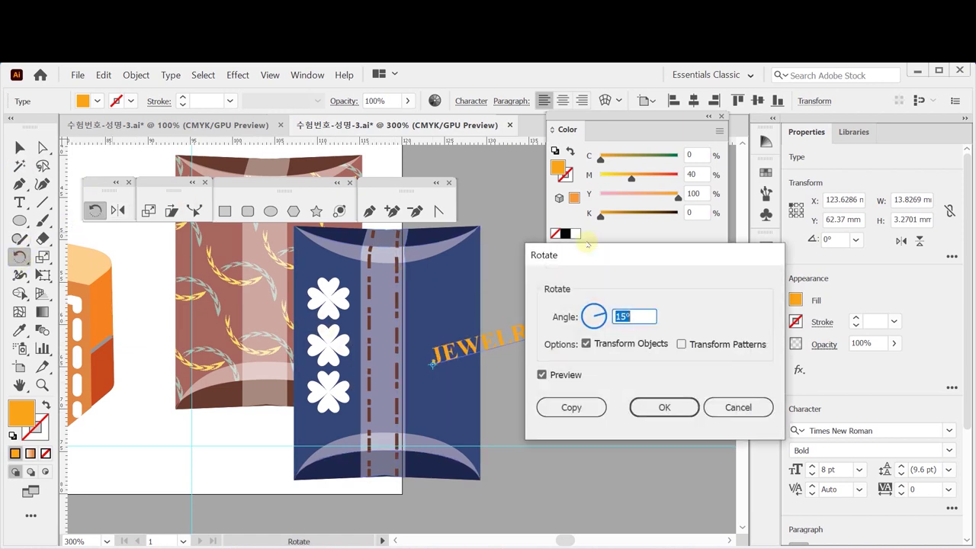
{"action": "type", "text": "90"}
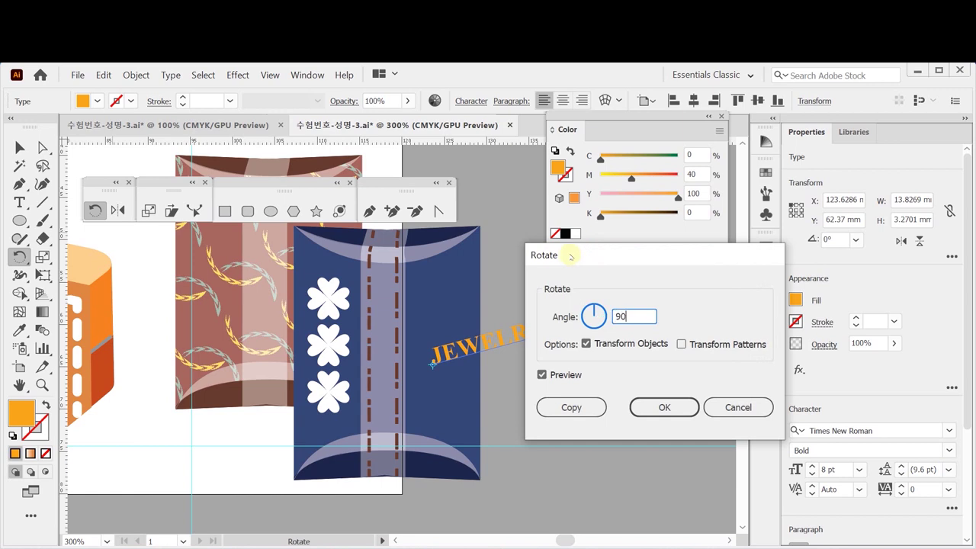
{"action": "key", "text": "Tab"}
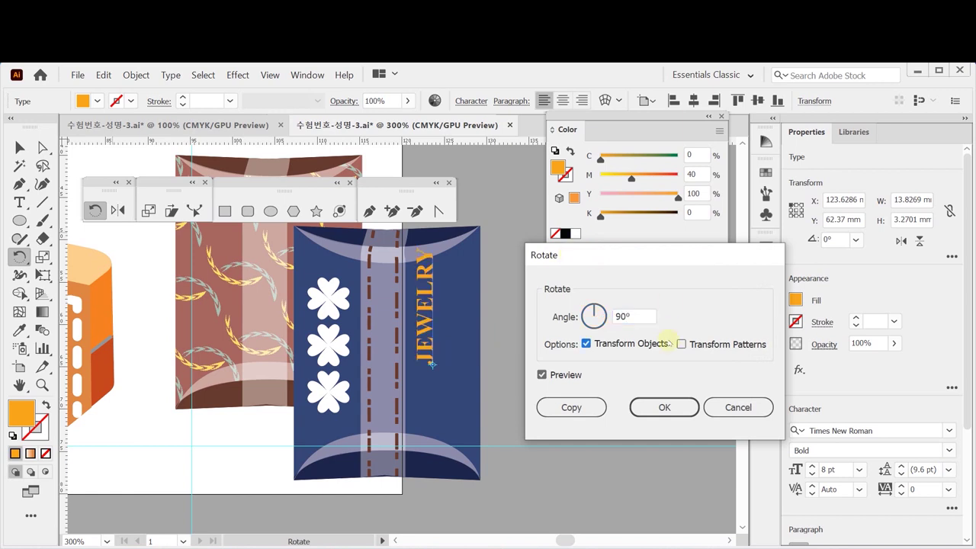
{"action": "left_click", "coordinate": [654, 406]}
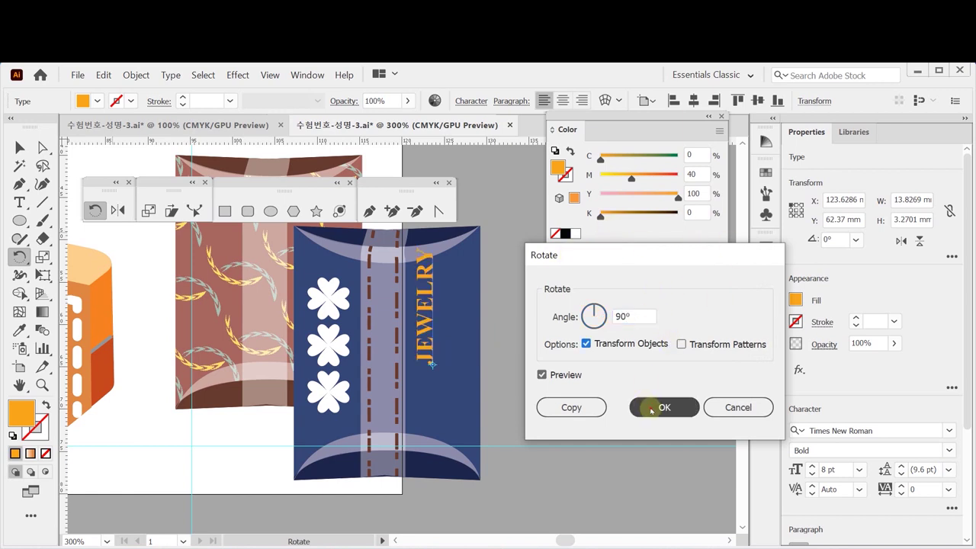
Step: Move the vertical JEWELRY text onto the blue package, right of the translucent band, and save the document
{"action": "left_click_drag", "start_coordinate": [431, 364], "coordinate": [445, 384]}
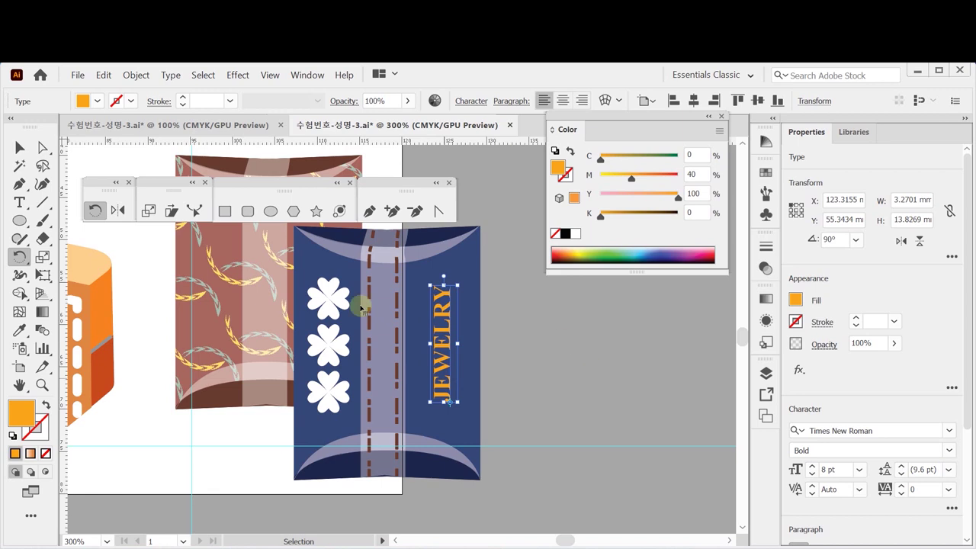
{"action": "left_click", "coordinate": [19, 147]}
{"action": "key", "text": "ctrl+shift+a"}
{"action": "key", "text": "v"}
{"action": "key", "text": "ctrl+s"}
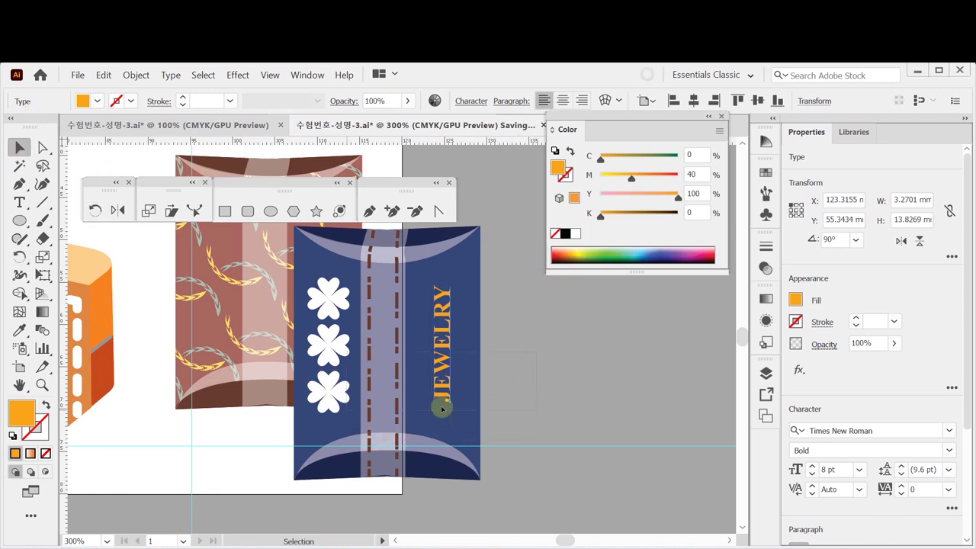
Step: Select the whole blue package with its flowers and text and rotate it by -10°
{"action": "key", "text": "ctrl+a"}
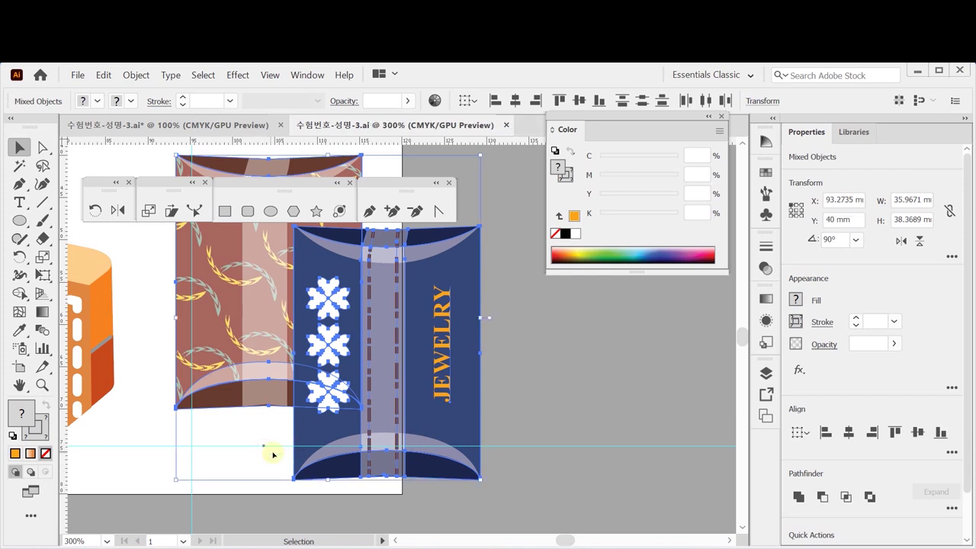
{"action": "left_click", "coordinate": [414, 360]}
{"action": "left_click", "coordinate": [329, 398], "text": "shift"}
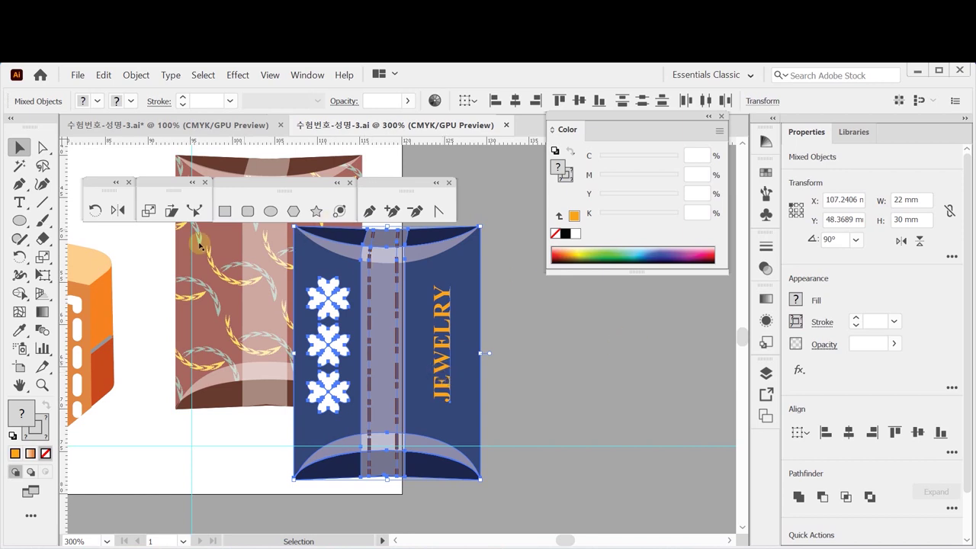
{"action": "left_click", "coordinate": [95, 211]}
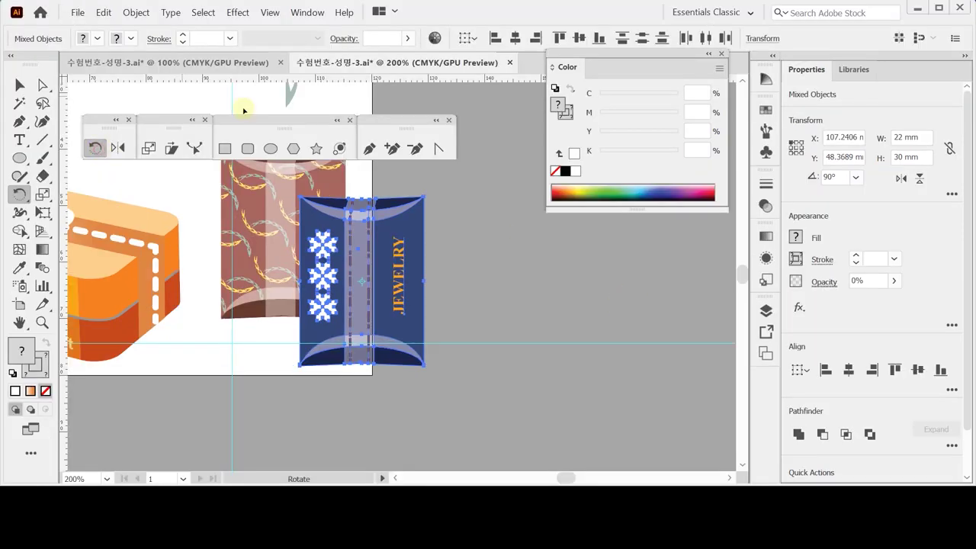
{"action": "key", "text": "Return"}
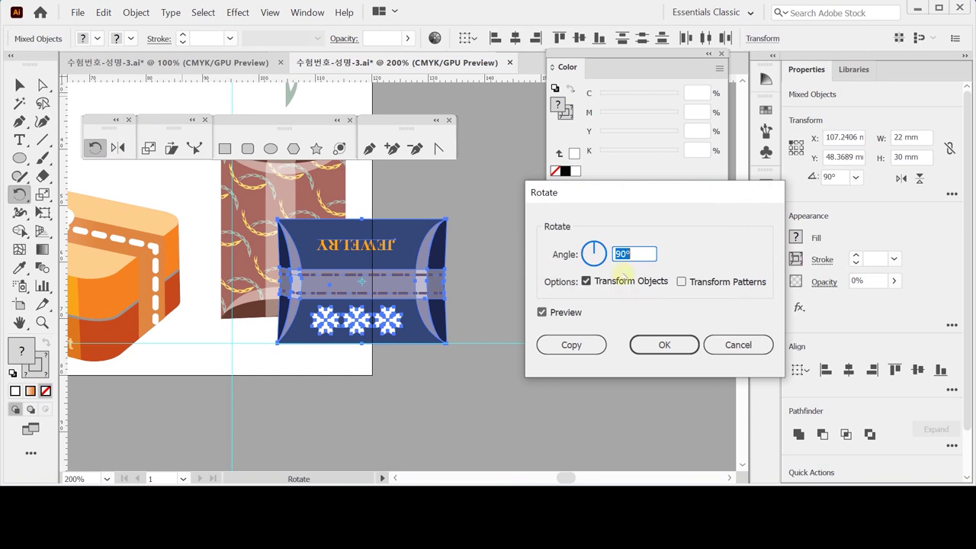
{"action": "type", "text": "-100"}
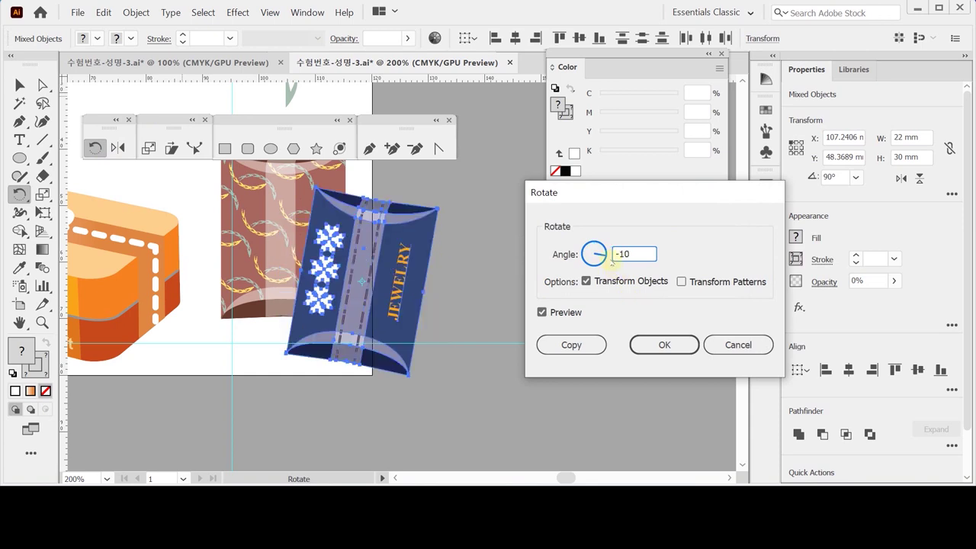
{"action": "key", "text": "Return"}
Step: Move the tilted blue package left so it overlaps the brown package within the artboard, and save the document
{"action": "left_click_drag", "start_coordinate": [347, 305], "coordinate": [321, 307]}
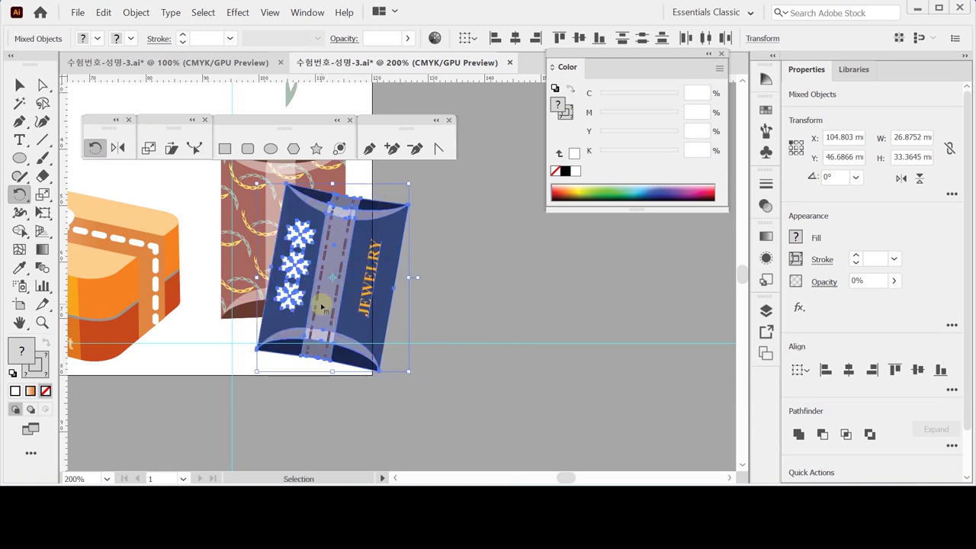
{"action": "key", "text": "ctrl+minus"}
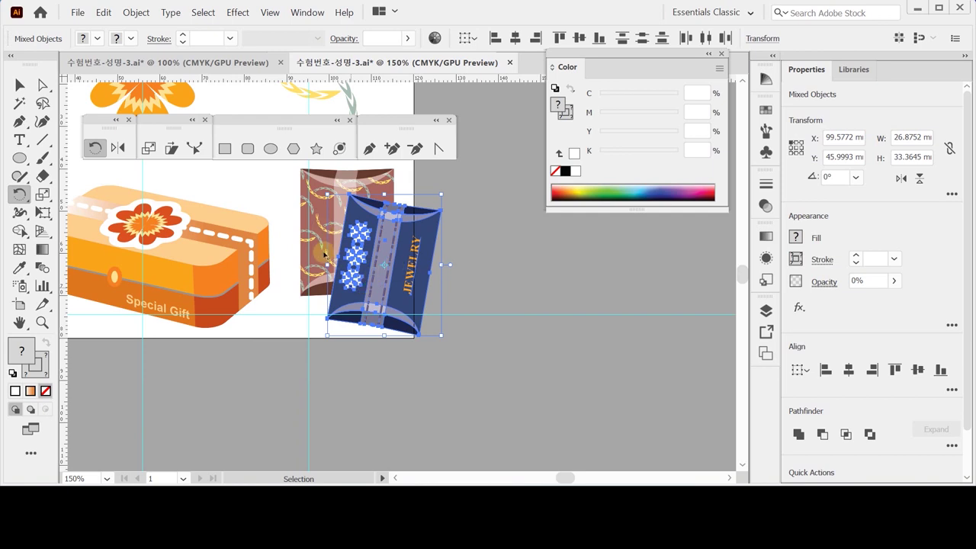
{"action": "left_click", "coordinate": [359, 263]}
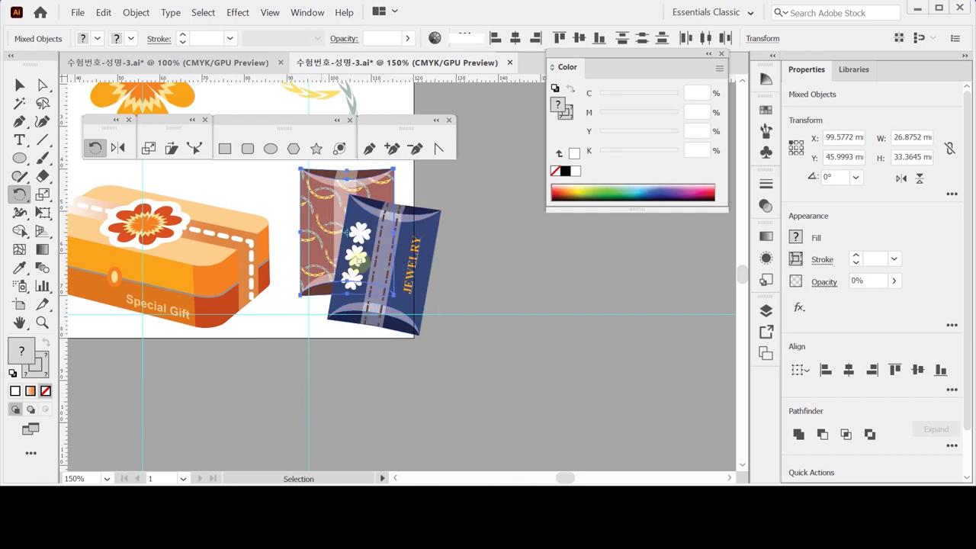
{"action": "key", "text": "ctrl+s"}
{"action": "key", "text": "ctrl+minus"}
{"action": "left_click", "coordinate": [488, 300]}
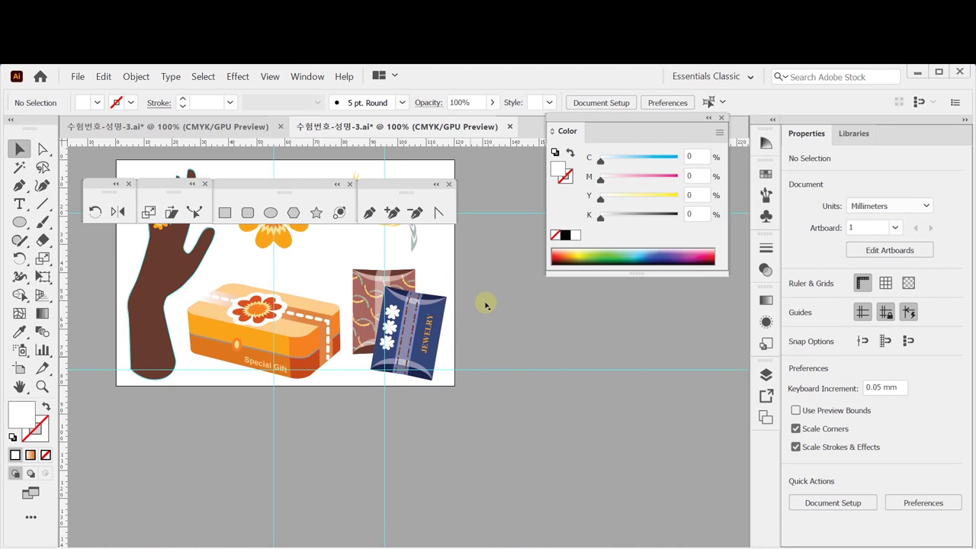
Step: Hide the panels and guides to show the complete artboard unobstructed
{"action": "key", "text": "Tab"}
{"action": "key", "text": "ctrl+semicolon"}
{"action": "key", "text": "h"}
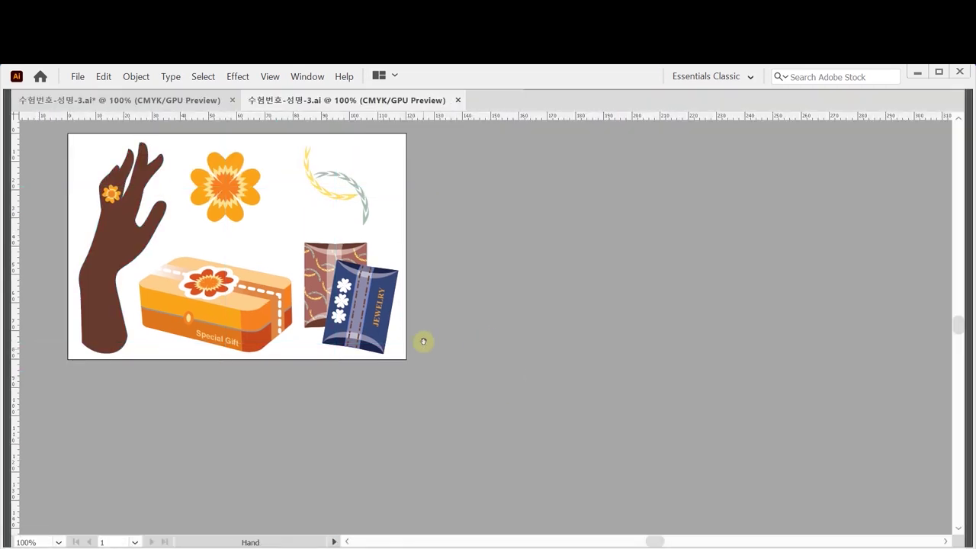
{"action": "left_click_drag", "start_coordinate": [388, 337], "coordinate": [411, 359]}
{"action": "key", "text": "v"}
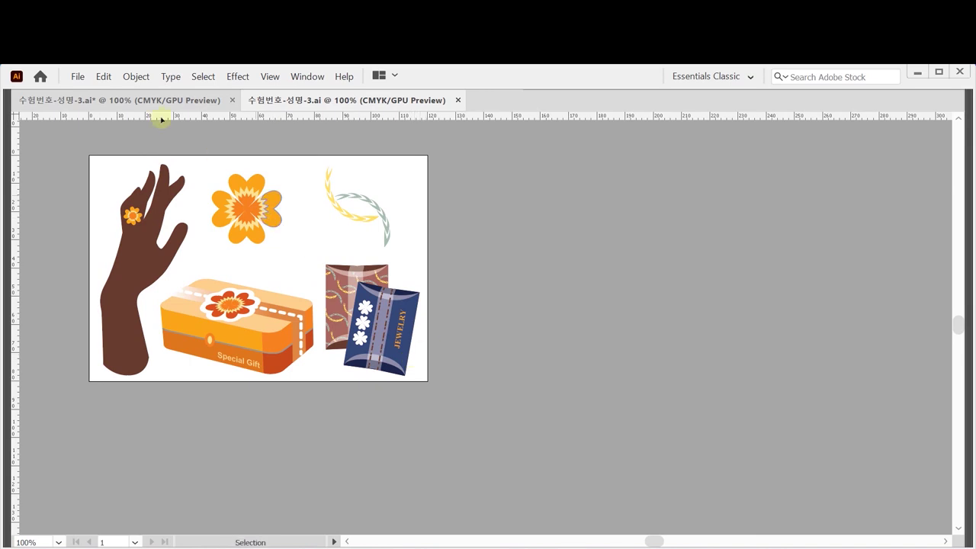
Step: Save the document as 수험번호-성명-3.ai in the GTQ folder, replacing the existing file, with the Illustrator 2020 version
{"action": "left_click", "coordinate": [77, 77]}
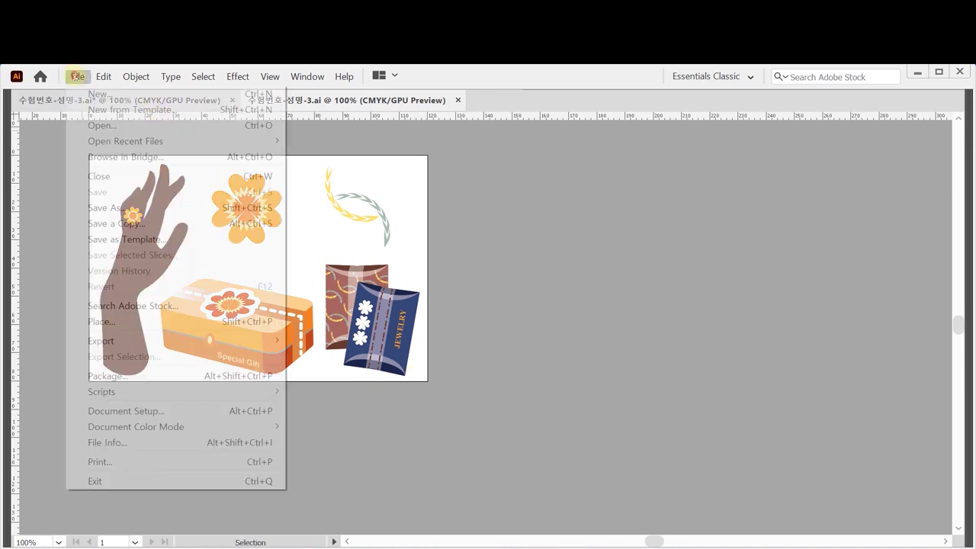
{"action": "left_click", "coordinate": [127, 208]}
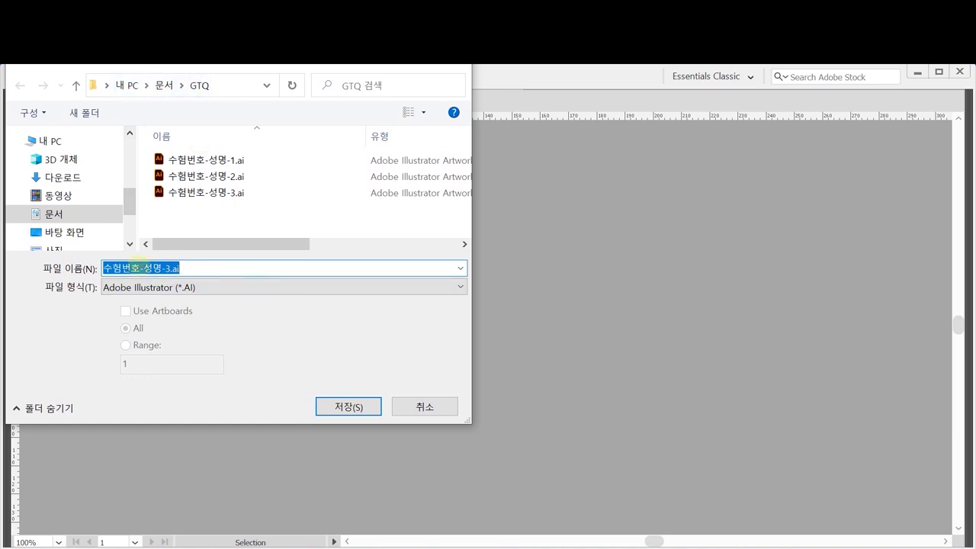
{"action": "left_click", "coordinate": [349, 406]}
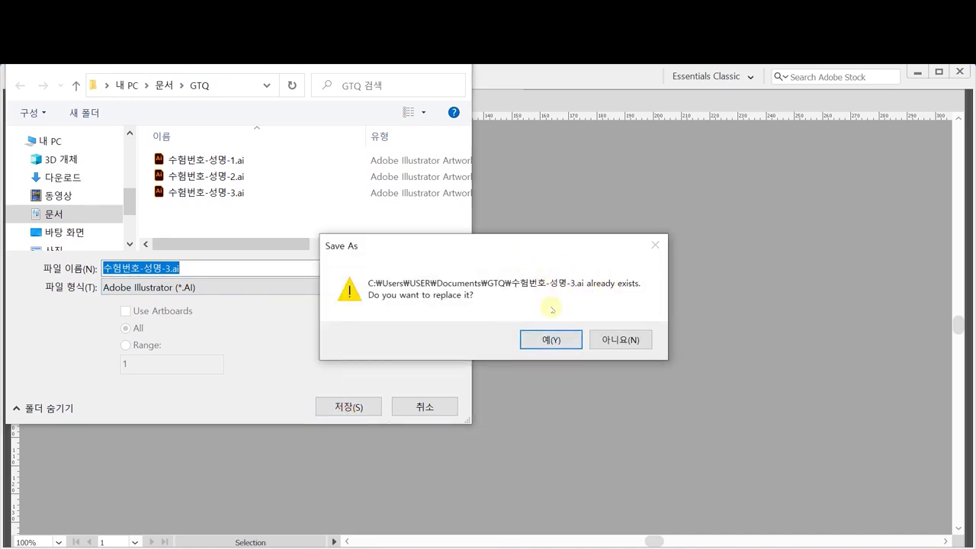
{"action": "left_click", "coordinate": [547, 340]}
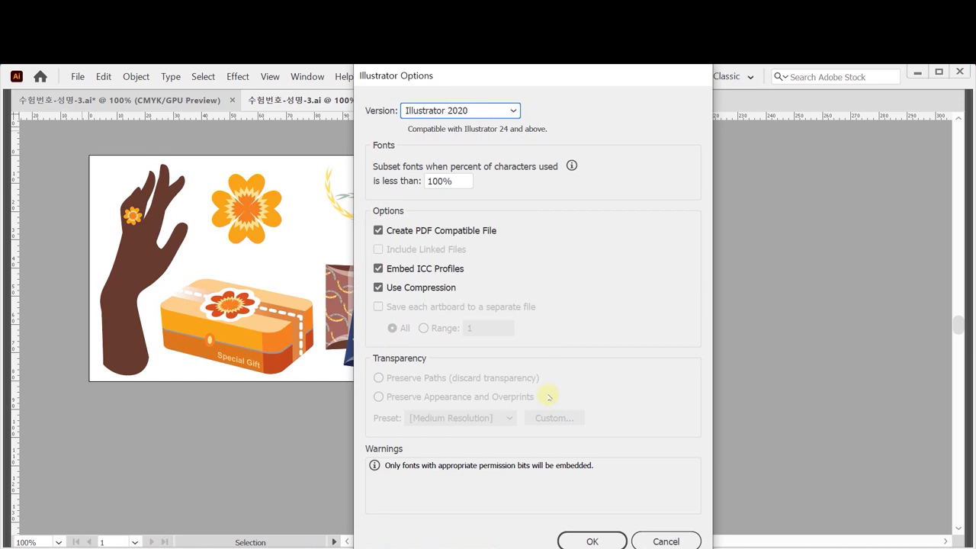
{"action": "left_click", "coordinate": [593, 541]}
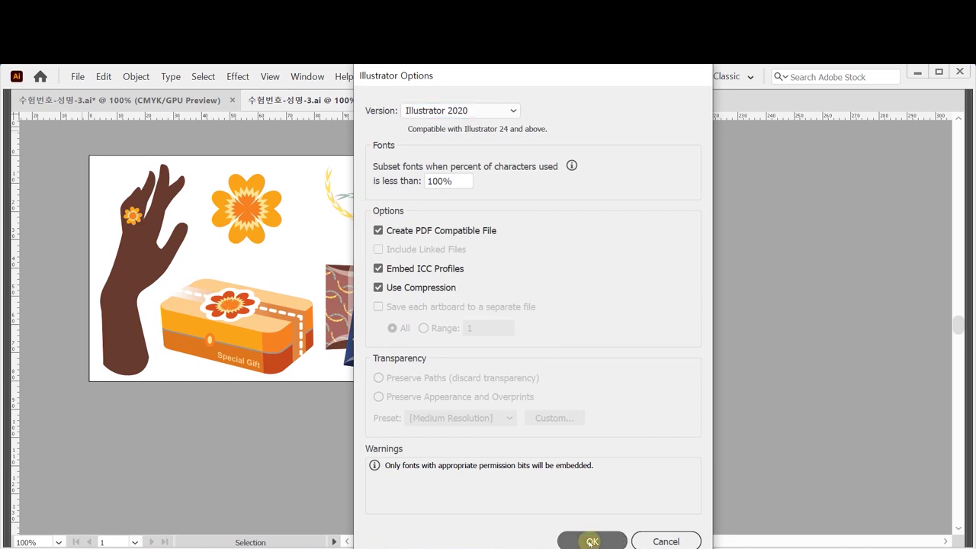